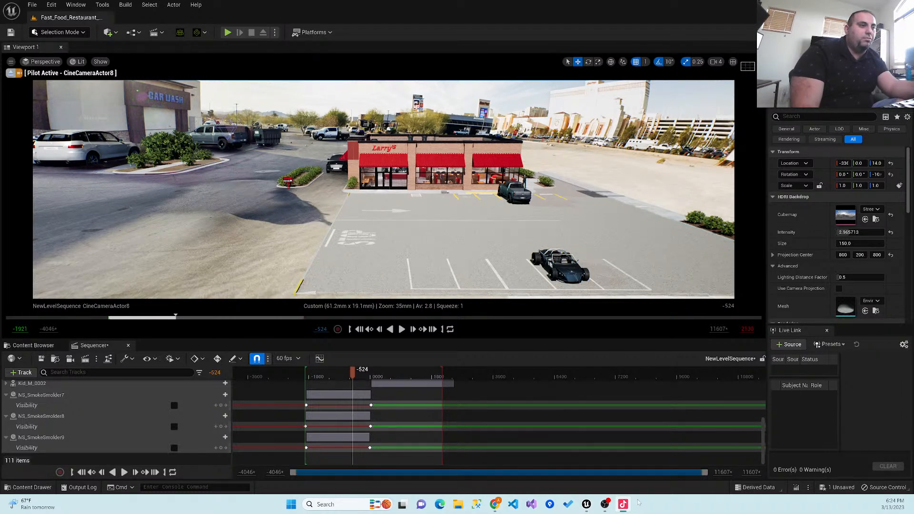
# - Switch to OBS, enlarge the webcam overlay in the upper-right corner of the stream preview, and return to Unreal Editor
pyautogui.click(611, 508)
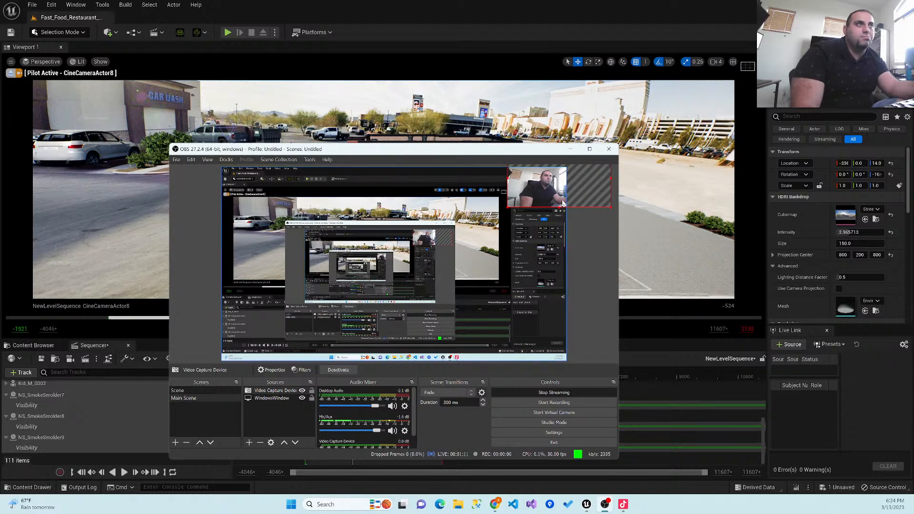
pyautogui.click(571, 149)
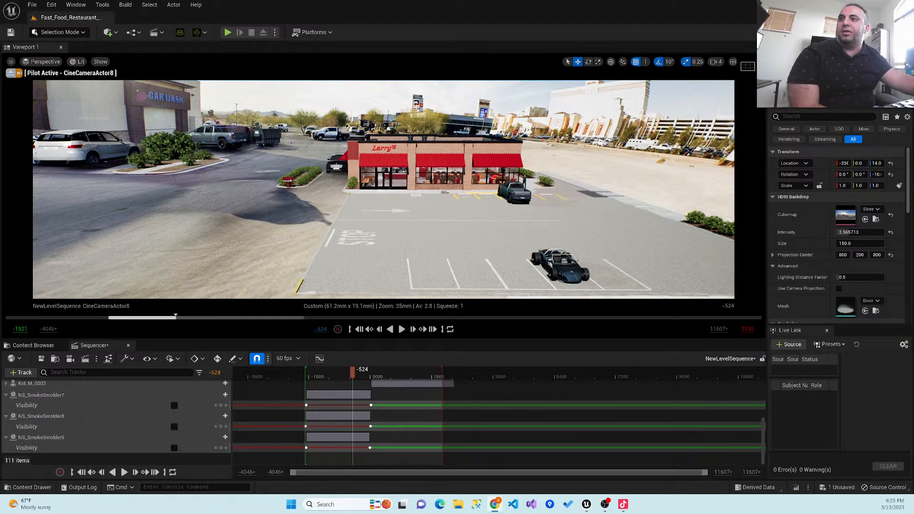
pyautogui.click(604, 504)
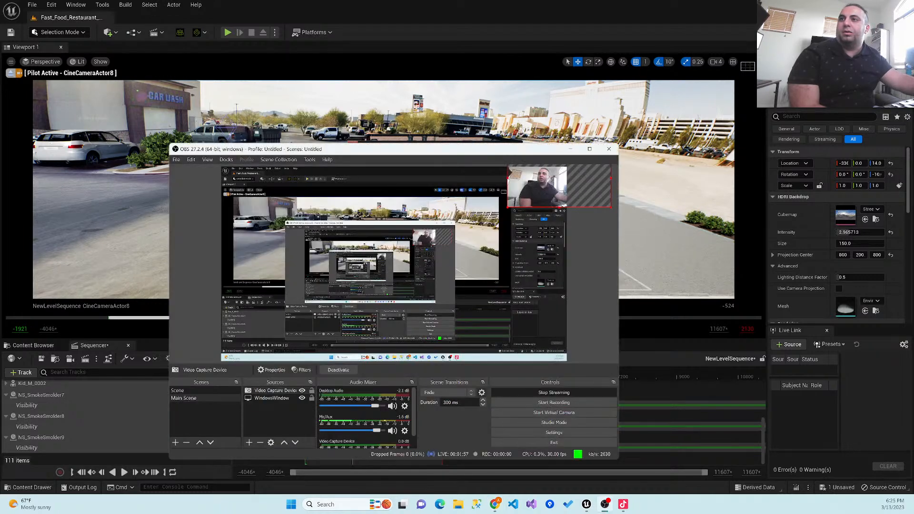
pyautogui.moveTo(546, 190); pyautogui.dragTo(534, 205)
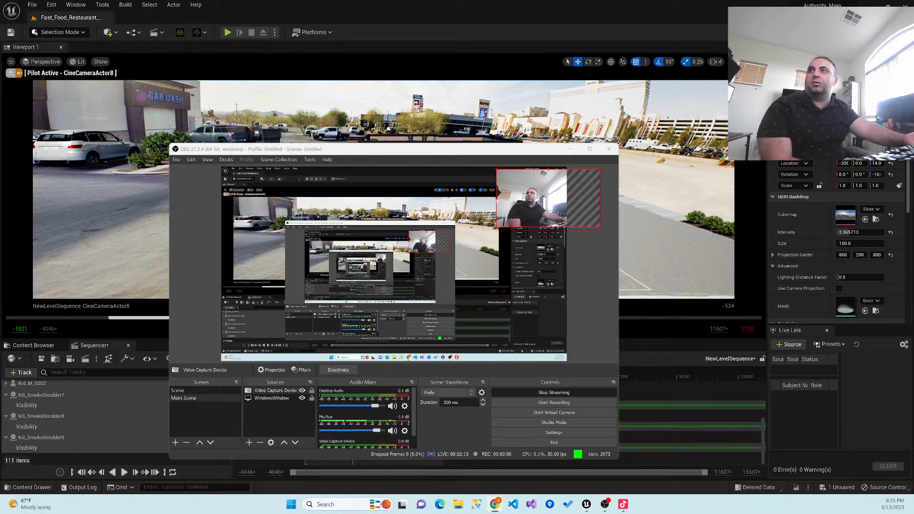
pyautogui.moveTo(550, 210); pyautogui.dragTo(534, 211)
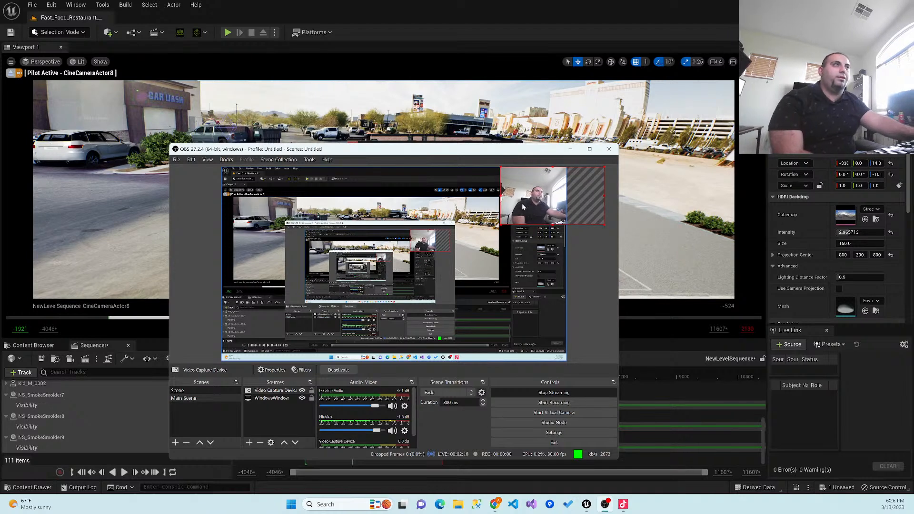
pyautogui.click(570, 149)
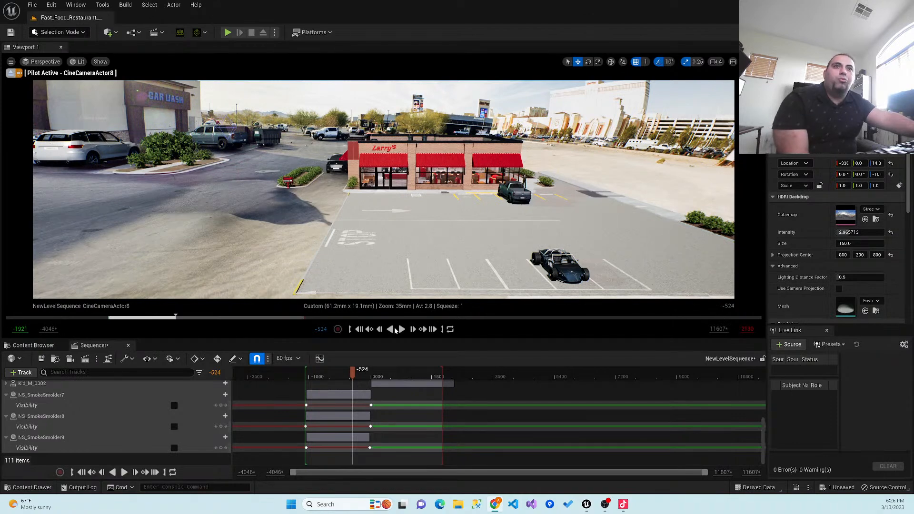
# - Play the level sequence from about frame -1879 and pause it near frame -413
pyautogui.moveTo(343, 378)
pyautogui.mouseDown()
pyautogui.moveTo(246, 382)
pyautogui.moveTo(306, 381)
pyautogui.mouseUp()
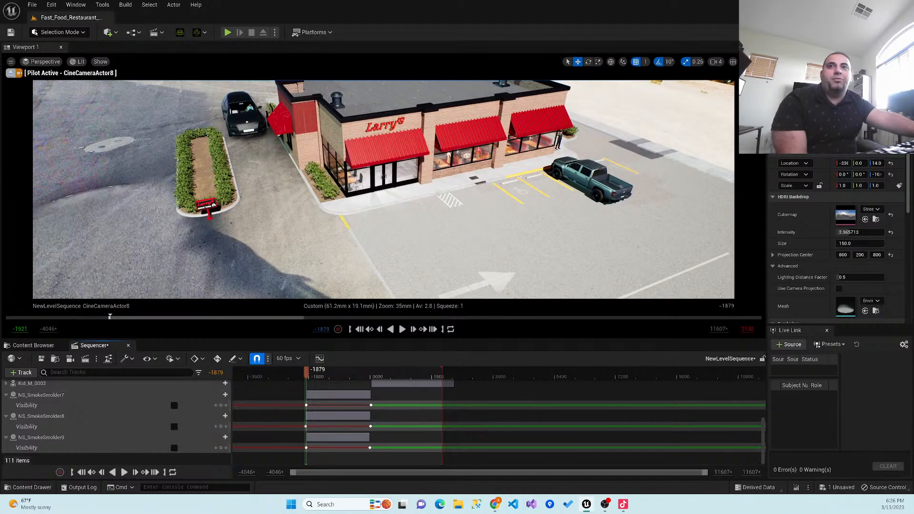
pyautogui.click(124, 471)
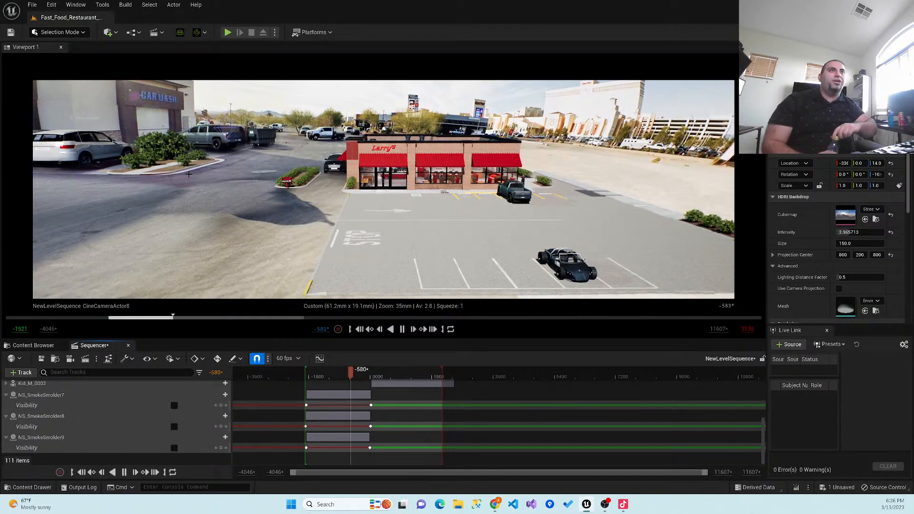
pyautogui.click(402, 329)
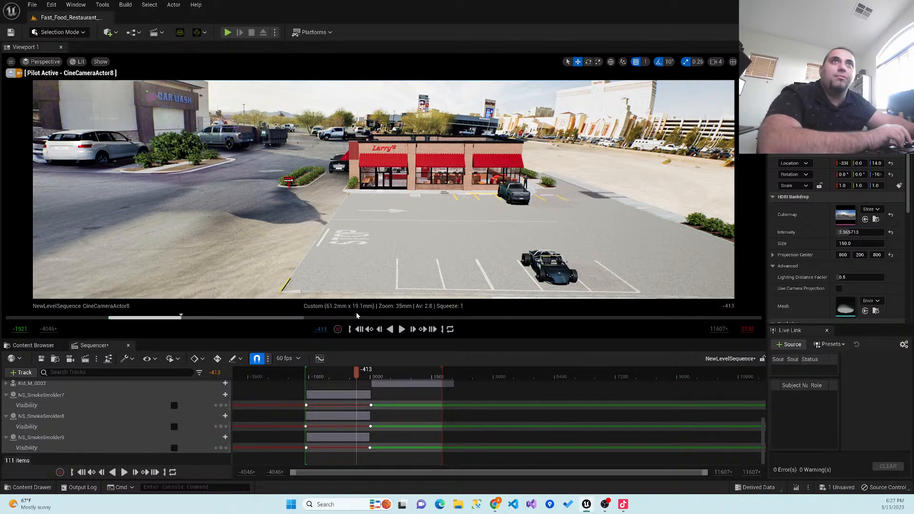
# - Switch the viewport type to Default Viewport and look over the existing curved camera rail
pyautogui.click(44, 62)
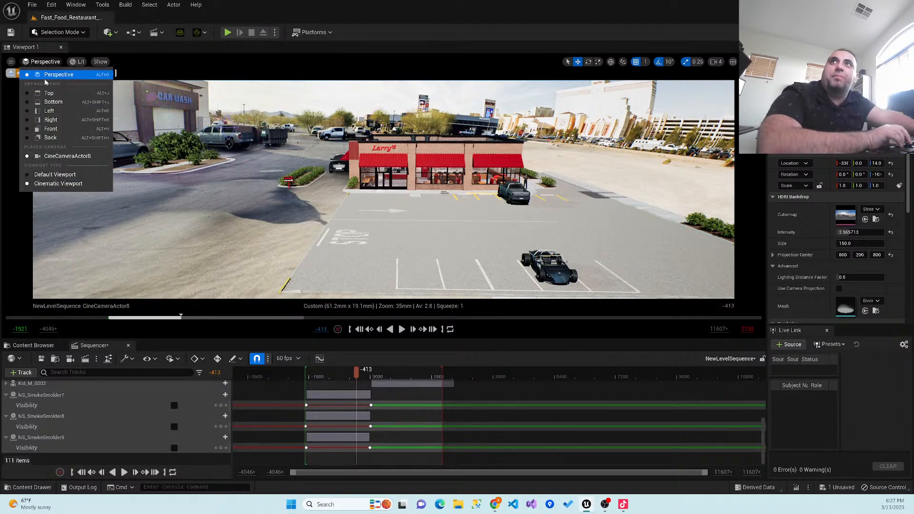
pyautogui.click(56, 177)
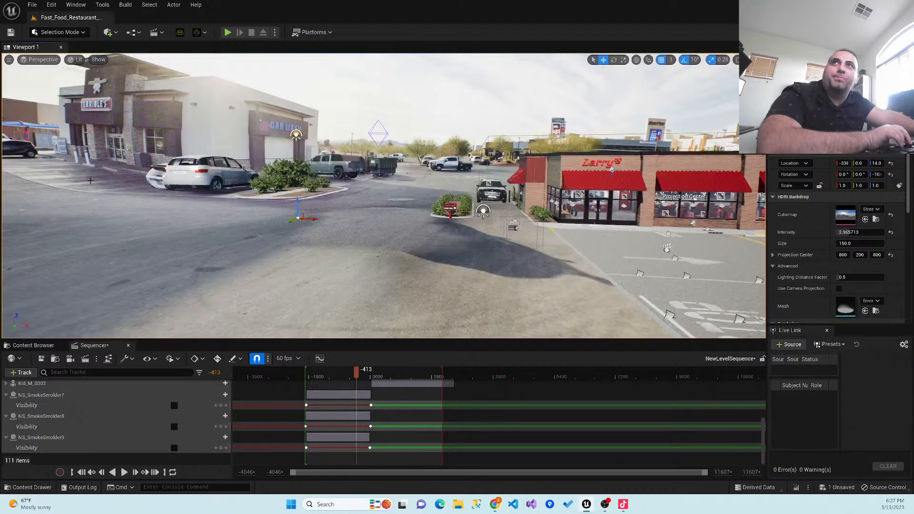
pyautogui.moveTo(181, 202); pyautogui.dragTo(333, 138, button='right')
pyautogui.press('s')
pyautogui.moveTo(269, 267); pyautogui.dragTo(269, 262, button='right')
pyautogui.scroll(8, 269, 267)
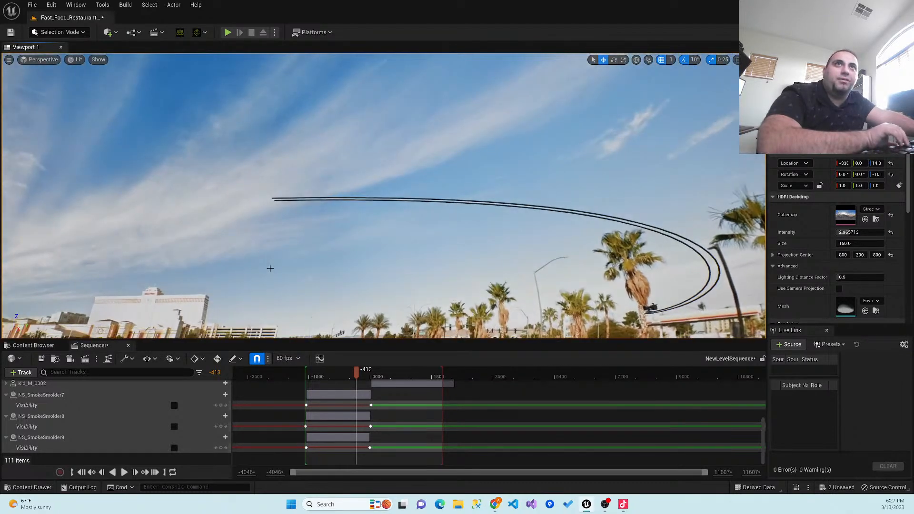
pyautogui.moveTo(357, 280); pyautogui.dragTo(481, 309, button='right')
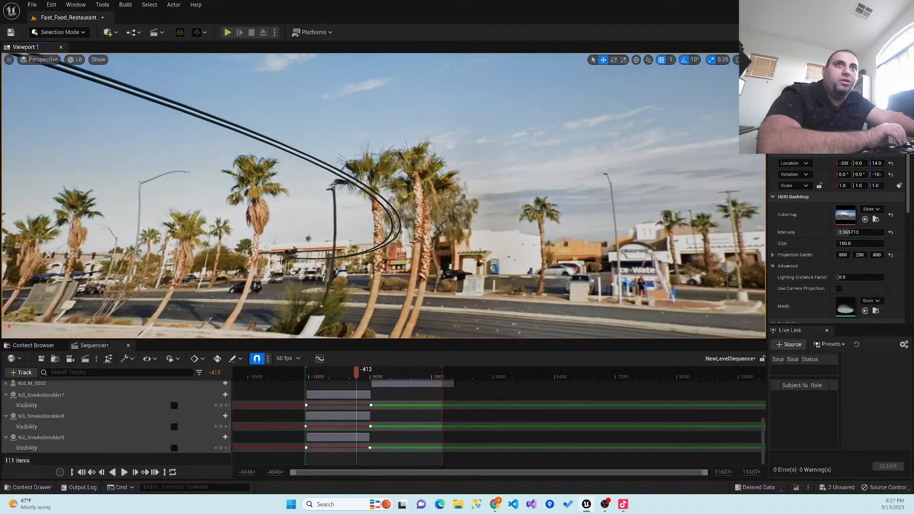
pyautogui.moveTo(347, 254); pyautogui.dragTo(352, 298, button='right')
pyautogui.press('d')
pyautogui.press('s')
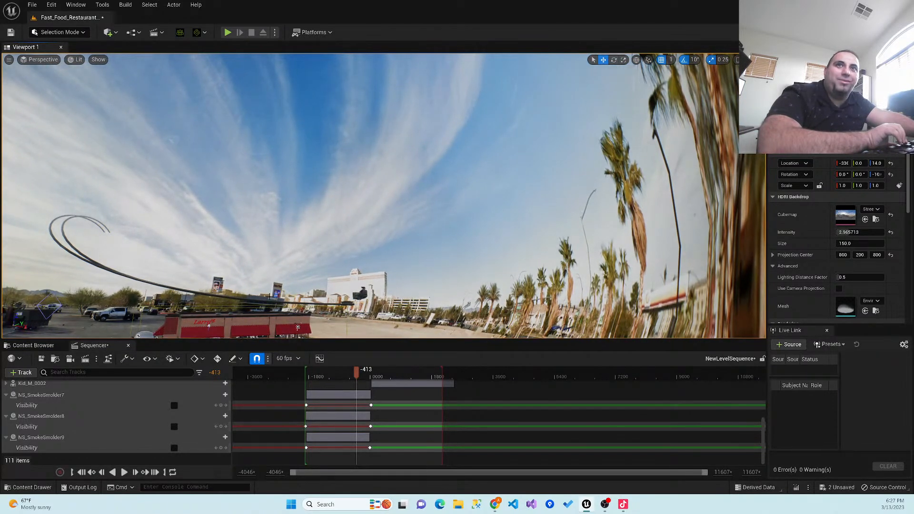
# - Examine the restaurant, parking lot and existing camera rail from several angles
pyautogui.press('s')
pyautogui.moveTo(177, 282)
pyautogui.mouseDown(button='right')
pyautogui.moveTo(161, 290)
pyautogui.moveTo(177, 283)
pyautogui.mouseUp(button='right')
pyautogui.press('w')
pyautogui.press('w')
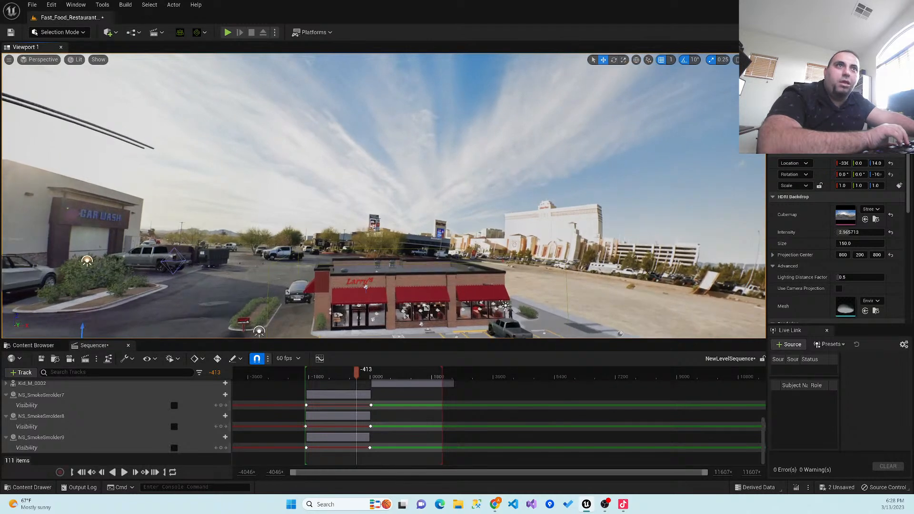
pyautogui.rightClick(318, 251)
pyautogui.moveTo(220, 226)
pyautogui.mouseDown(button='right')
pyautogui.moveTo(234, 257)
pyautogui.moveTo(238, 240)
pyautogui.moveTo(220, 226)
pyautogui.mouseUp(button='right')
pyautogui.press('w')
pyautogui.press('w')
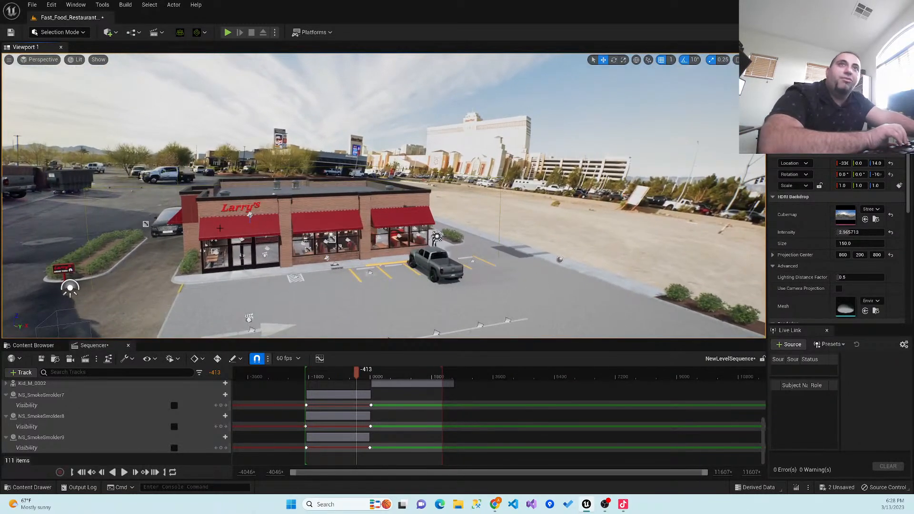
pyautogui.press('Left')
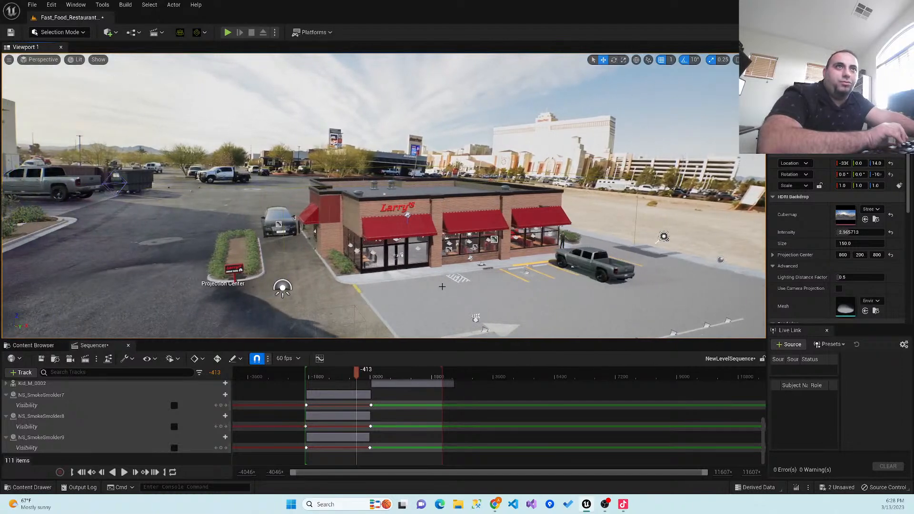
pyautogui.press('w')
pyautogui.moveTo(420, 292); pyautogui.dragTo(761, 280, button='right')
pyautogui.press('w')
pyautogui.press('Left')
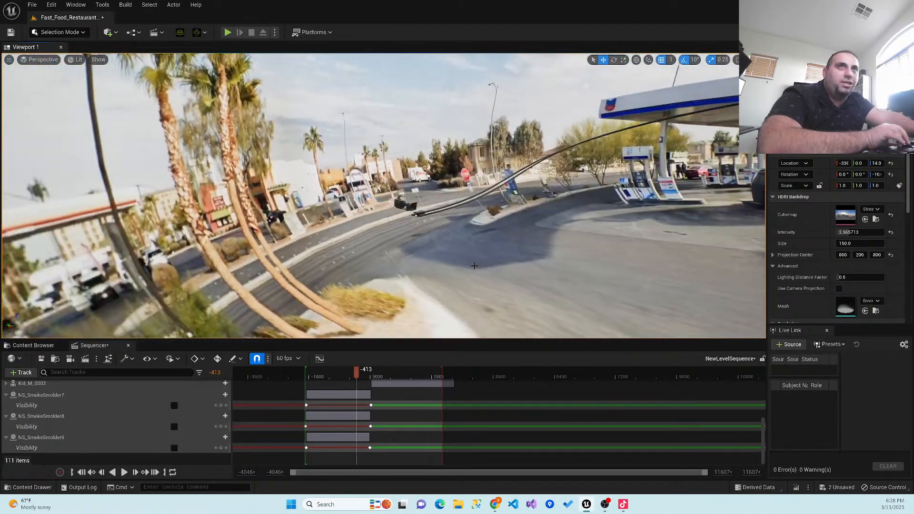
pyautogui.press('w')
pyautogui.moveTo(477, 265); pyautogui.dragTo(721, 280, button='right')
pyautogui.press('Left')
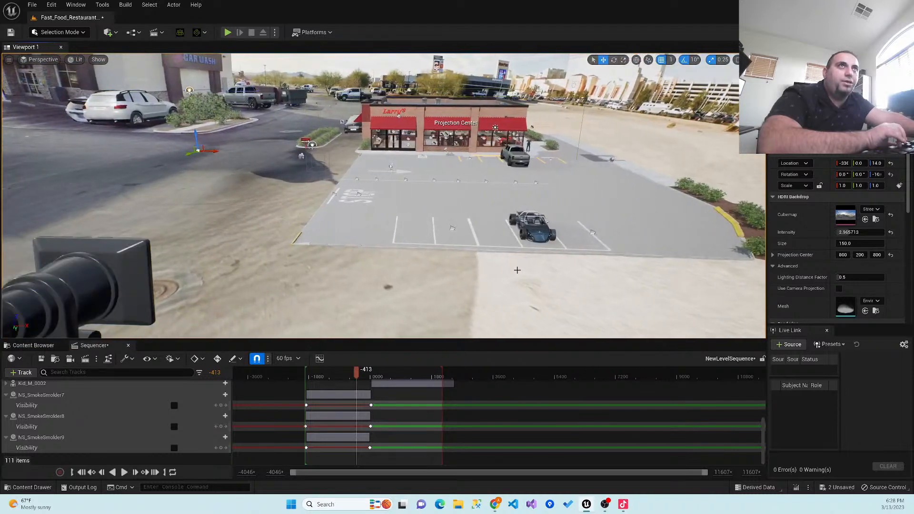
pyautogui.press('Right')
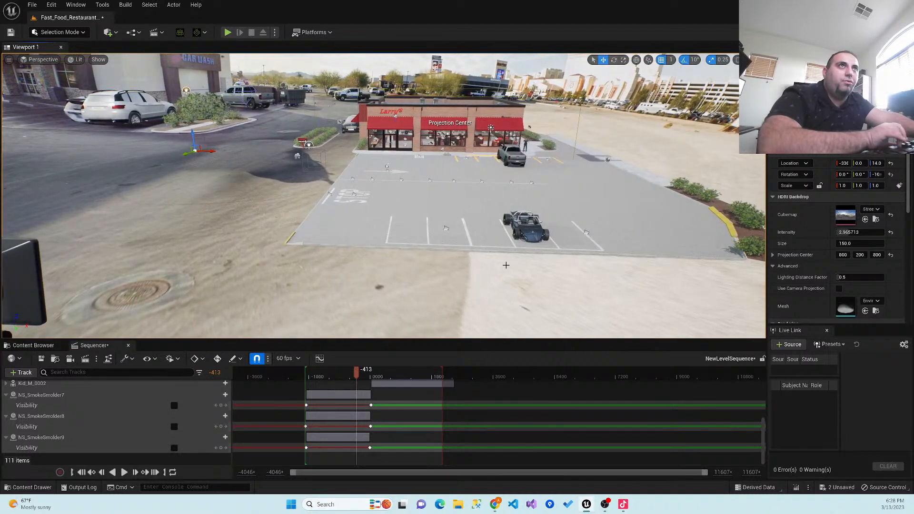
pyautogui.press('Up')
pyautogui.moveTo(459, 257); pyautogui.dragTo(478, 241, button='right')
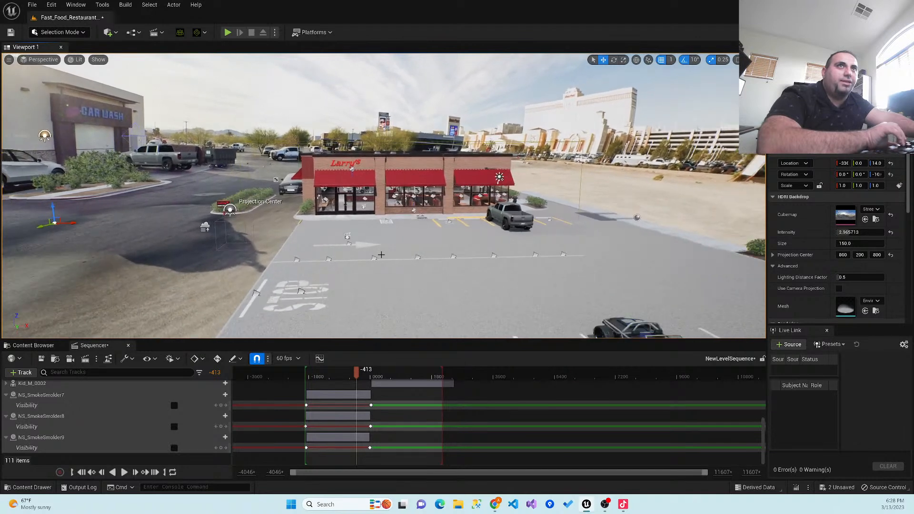
pyautogui.press('Down')
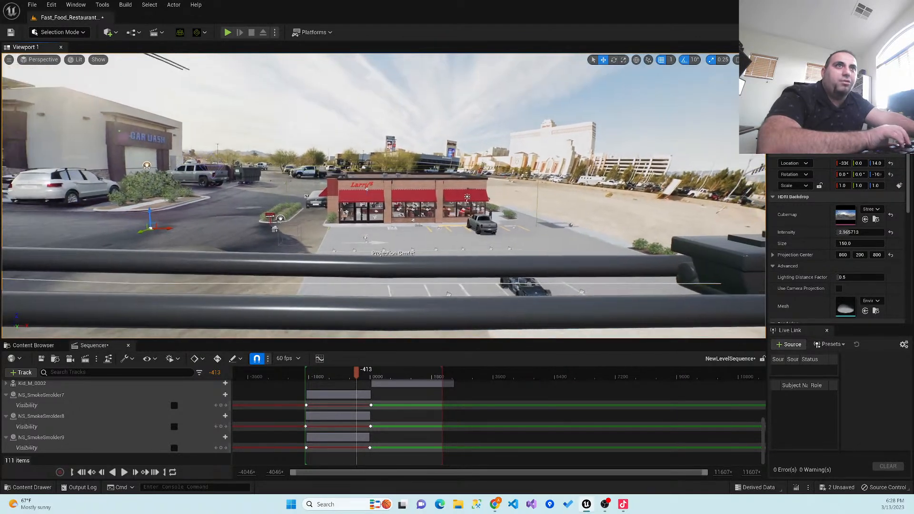
pyautogui.scroll(3, 374, 248)
pyautogui.scroll(1, 374, 248)
# - Save the level sequence and move the playhead back to about frame -1845
pyautogui.click(41, 359)
pyautogui.moveTo(203, 320)
pyautogui.mouseDown(button='right')
pyautogui.moveTo(124, 316)
pyautogui.moveTo(121, 260)
pyautogui.moveTo(125, 314)
pyautogui.moveTo(190, 318)
pyautogui.mouseUp(button='right')
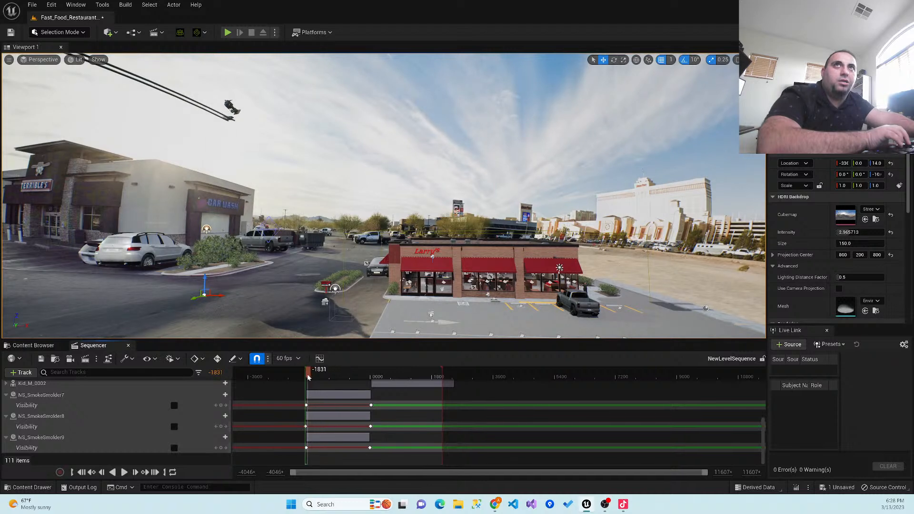
pyautogui.moveTo(335, 290); pyautogui.dragTo(382, 305, button='right')
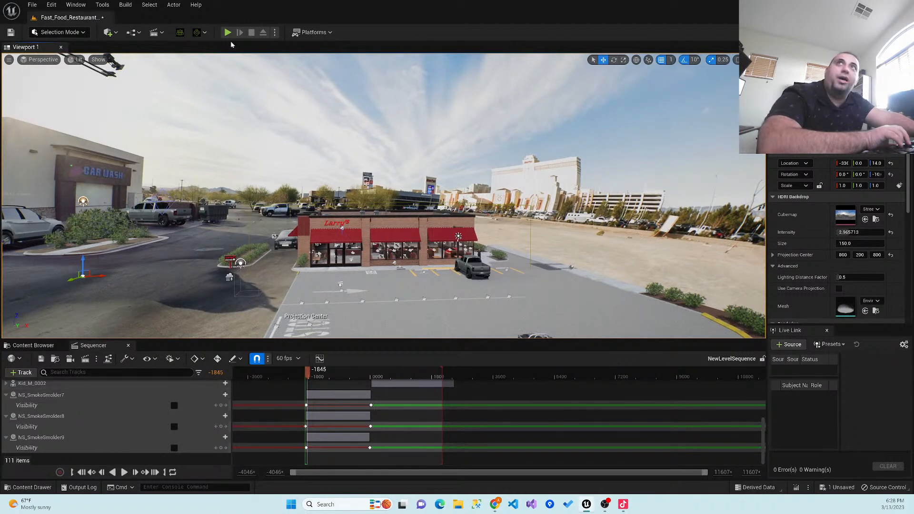
# - Add a Camera Rig Rail actor over the restaurant's parking lot and rotate it 90° about the vertical axis
pyautogui.click(116, 32)
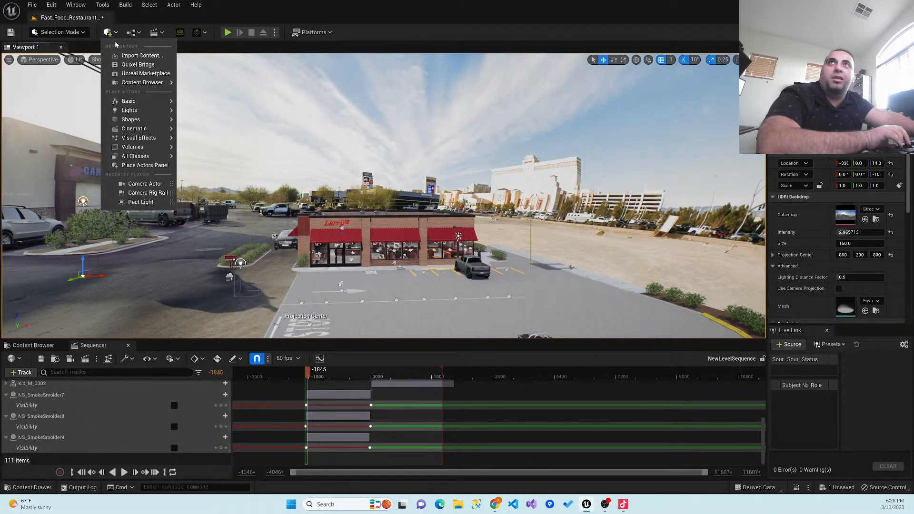
pyautogui.moveTo(142, 129)
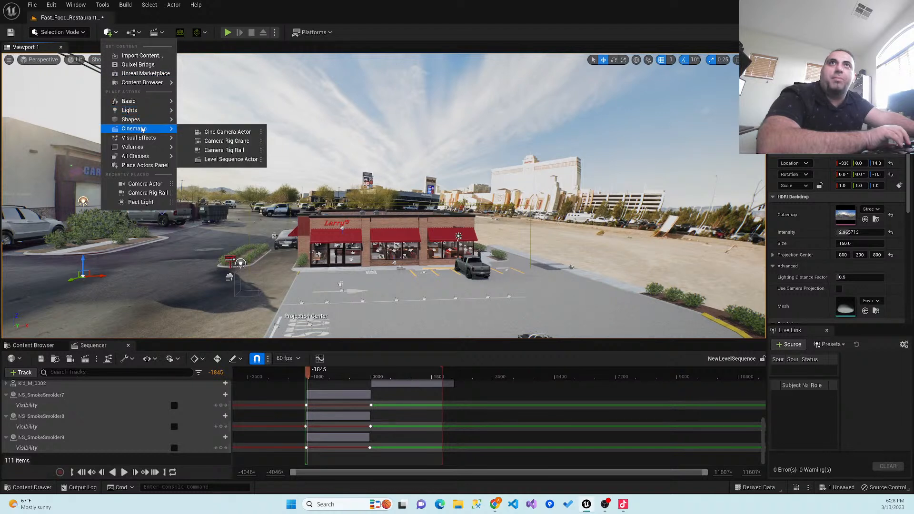
pyautogui.click(234, 150)
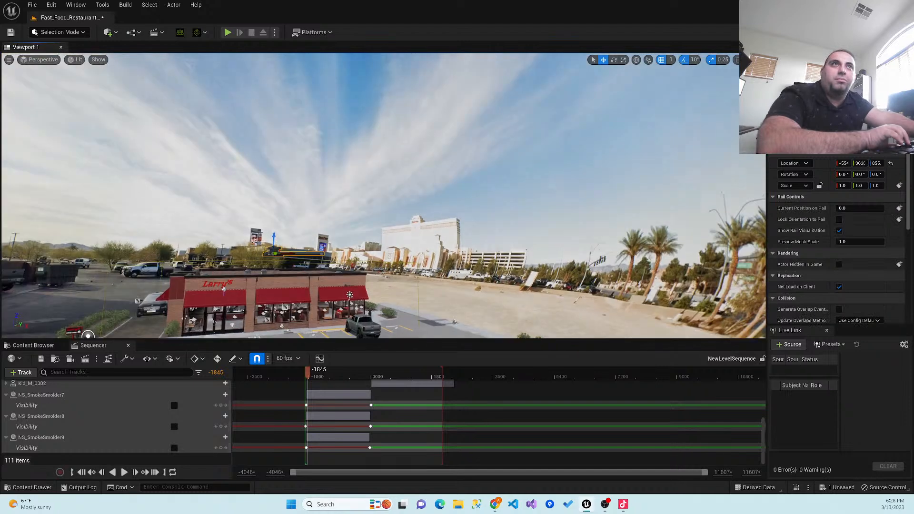
pyautogui.scroll(5, 298, 217)
pyautogui.moveTo(297, 216); pyautogui.dragTo(335, 253, button='right')
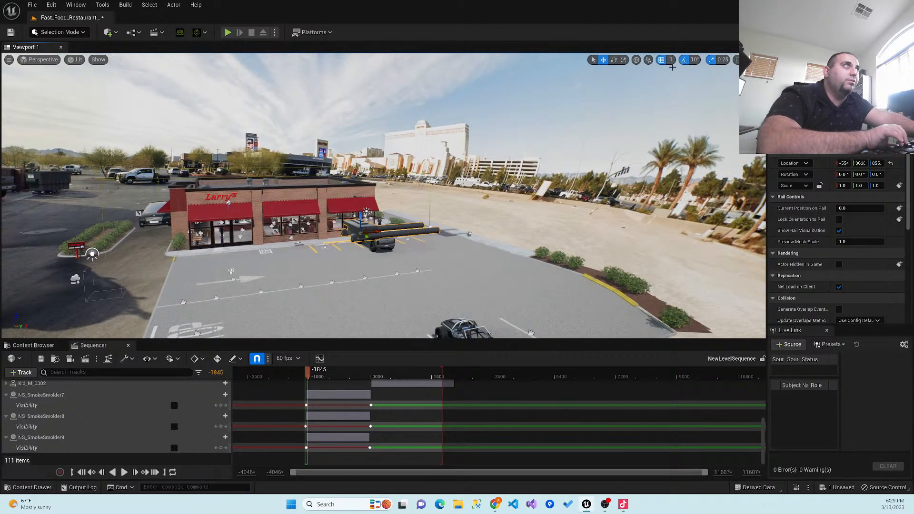
pyautogui.press('e')
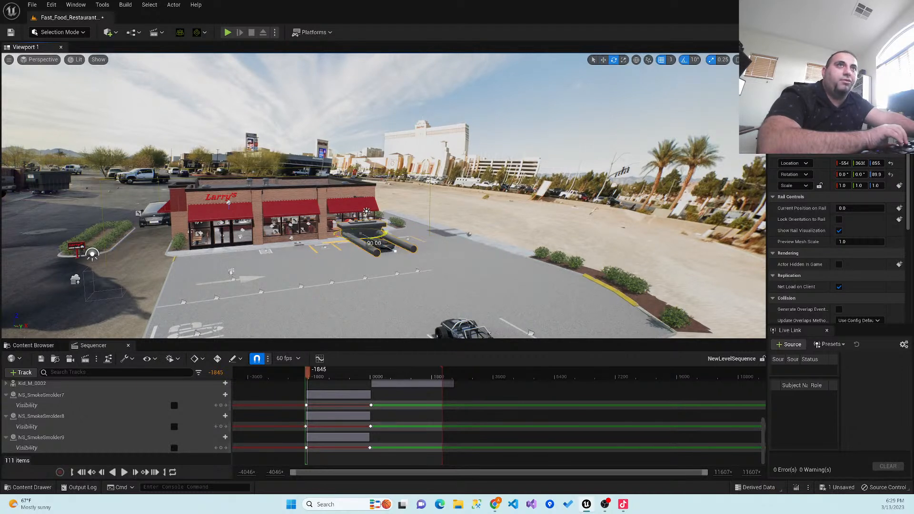
pyautogui.moveTo(335, 232); pyautogui.dragTo(290, 230, button='right')
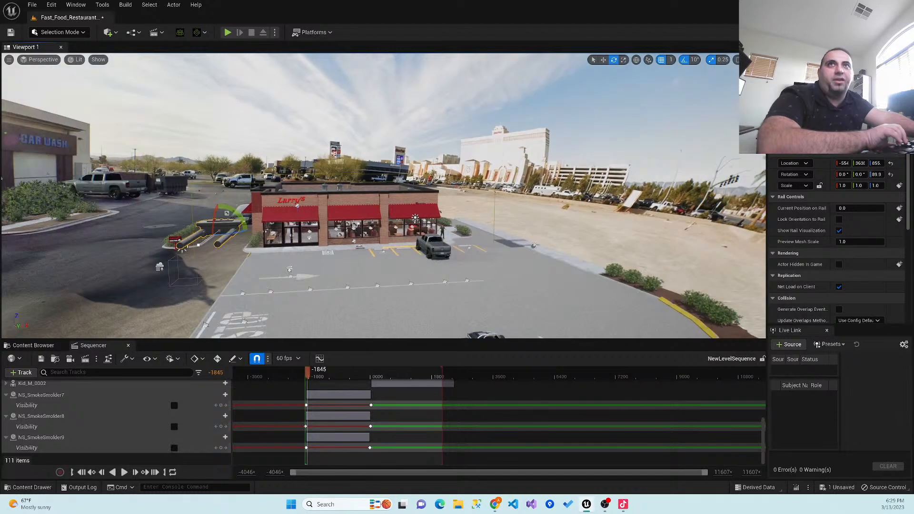
# - Move the new camera rail horizontally past the manhole cover toward the near end of the existing curved rail
pyautogui.press('a')
pyautogui.moveTo(398, 241); pyautogui.dragTo(452, 215, button='right')
pyautogui.press('d')
pyautogui.press('w')
pyautogui.press('s')
pyautogui.press('a')
pyautogui.press('w')
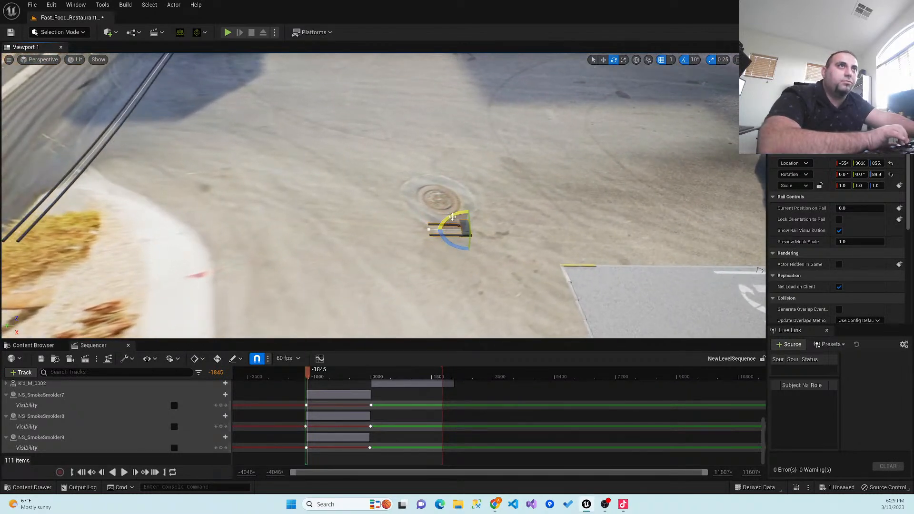
pyautogui.click(603, 59)
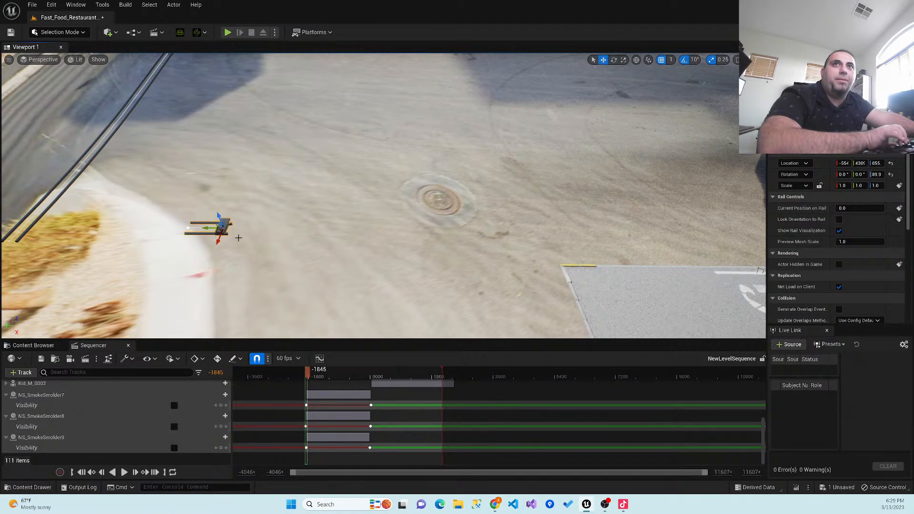
# - Lower the new camera rail to a Z location of about 774 between the curved rail and the parking lot
pyautogui.press('Left')
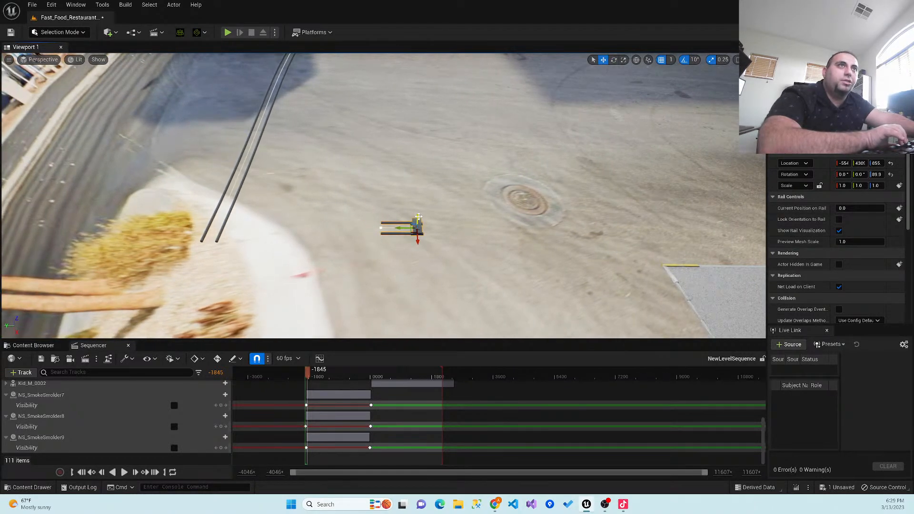
pyautogui.press('Left')
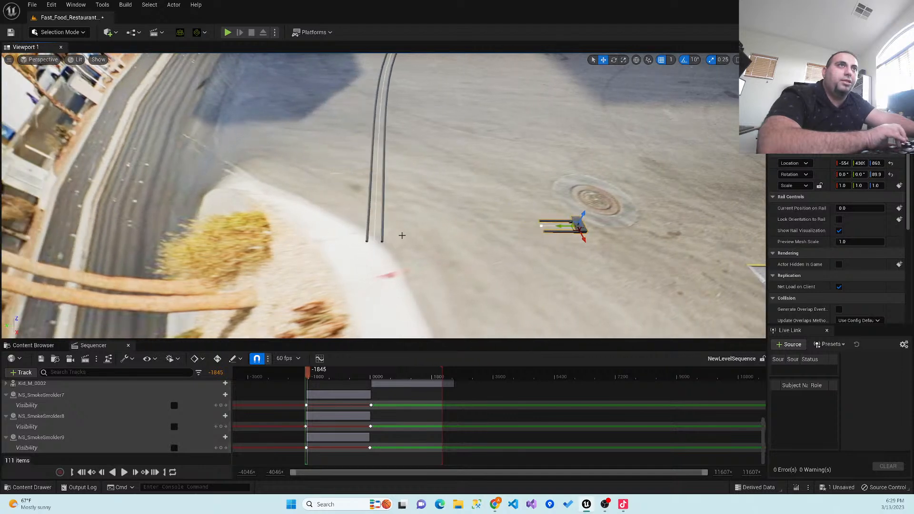
pyautogui.moveTo(400, 237); pyautogui.dragTo(557, 210, button='right')
pyautogui.press('Left')
pyautogui.press('Left')
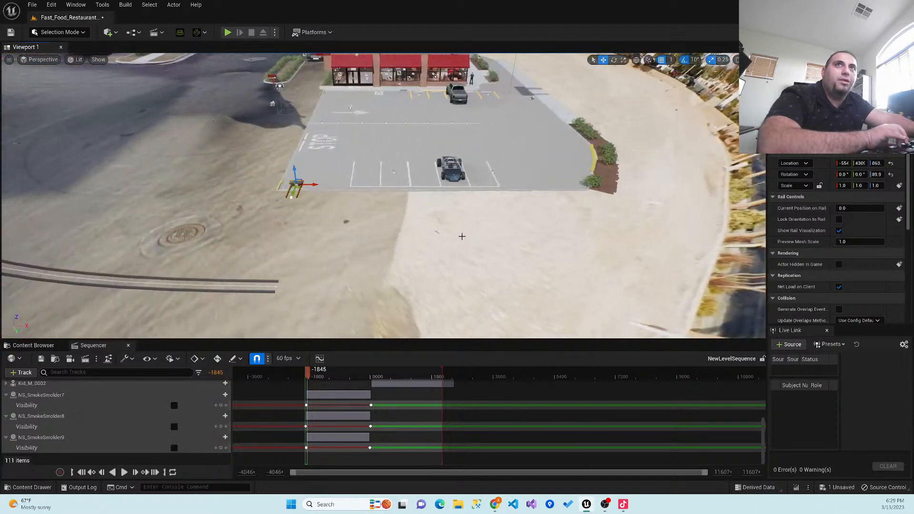
pyautogui.press('Up')
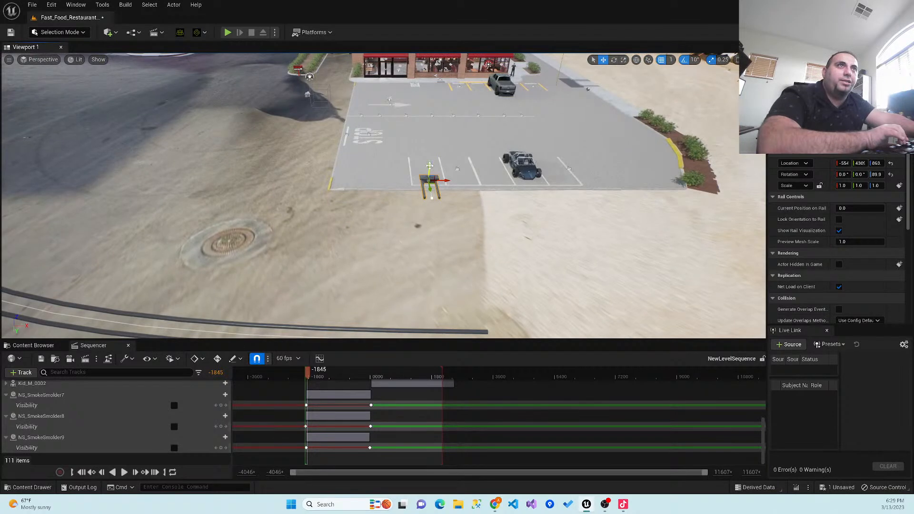
pyautogui.moveTo(399, 209); pyautogui.dragTo(519, 238, button='right')
pyautogui.press('a')
pyautogui.moveTo(399, 209); pyautogui.dragTo(471, 152, button='right')
pyautogui.press('w')
pyautogui.press('s')
pyautogui.moveTo(259, 227); pyautogui.dragTo(319, 226, button='right')
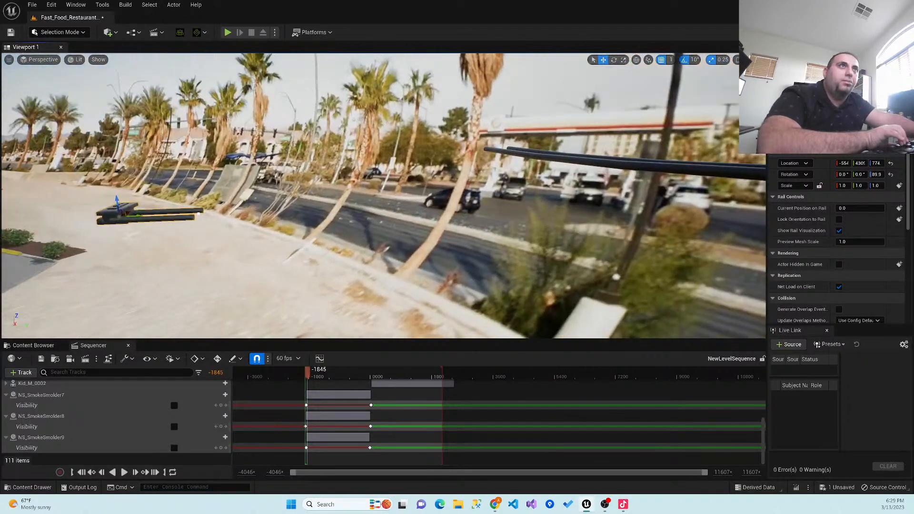
# - Bring the camera rail down to a Z location of about 679 beside the parking lot's near edge
pyautogui.moveTo(118, 198); pyautogui.dragTo(114, 154)
pyautogui.moveTo(114, 155); pyautogui.dragTo(15, 155, button='right')
pyautogui.press('d')
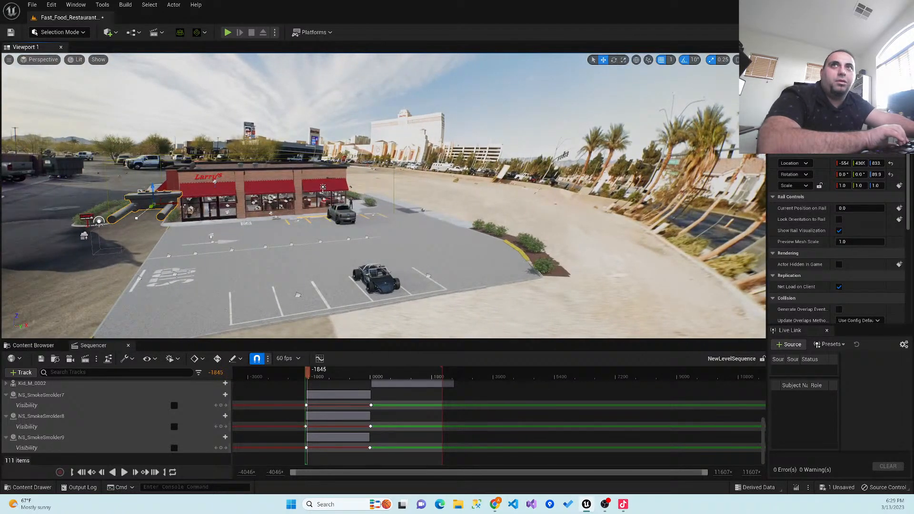
pyautogui.press('a')
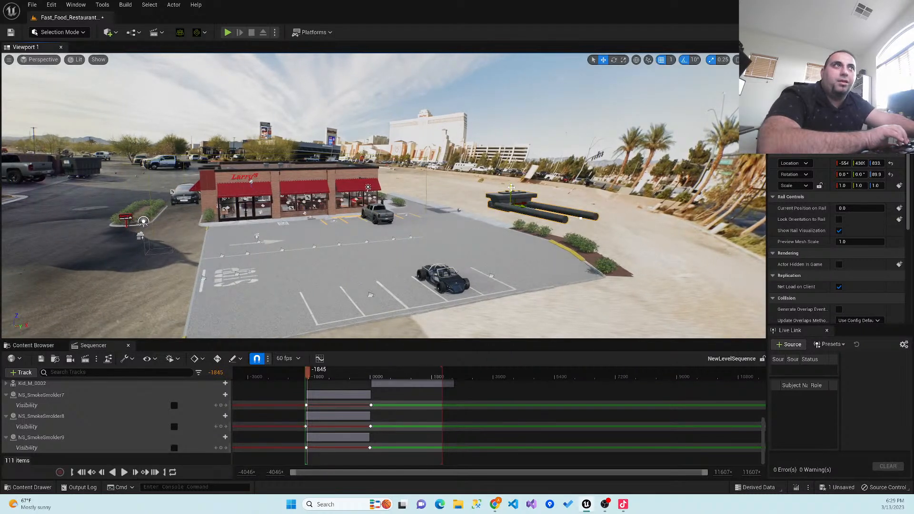
pyautogui.moveTo(512, 224); pyautogui.dragTo(510, 309)
pyautogui.moveTo(450, 276); pyautogui.dragTo(464, 288, button='right')
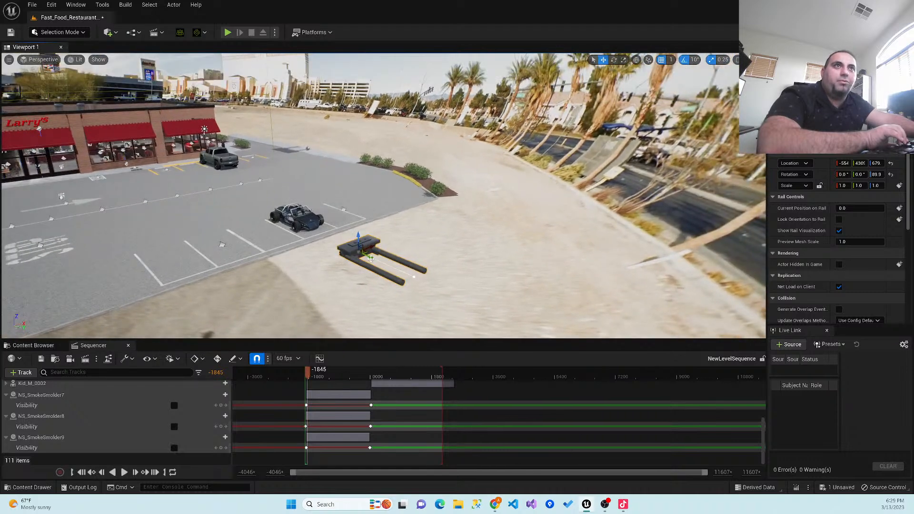
# - Move the camera rail along its length across the parking lot toward the restaurant's front
pyautogui.moveTo(371, 257); pyautogui.dragTo(174, 186)
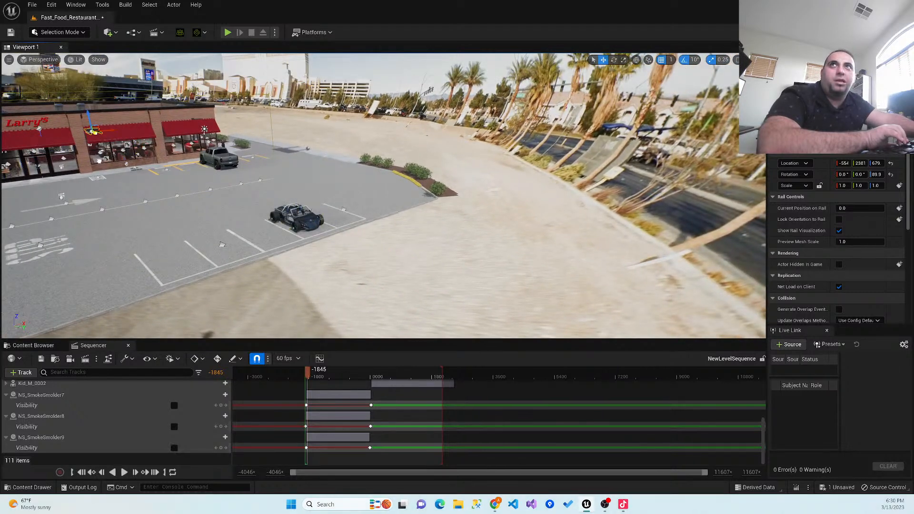
pyautogui.press('Up')
pyautogui.press('Left')
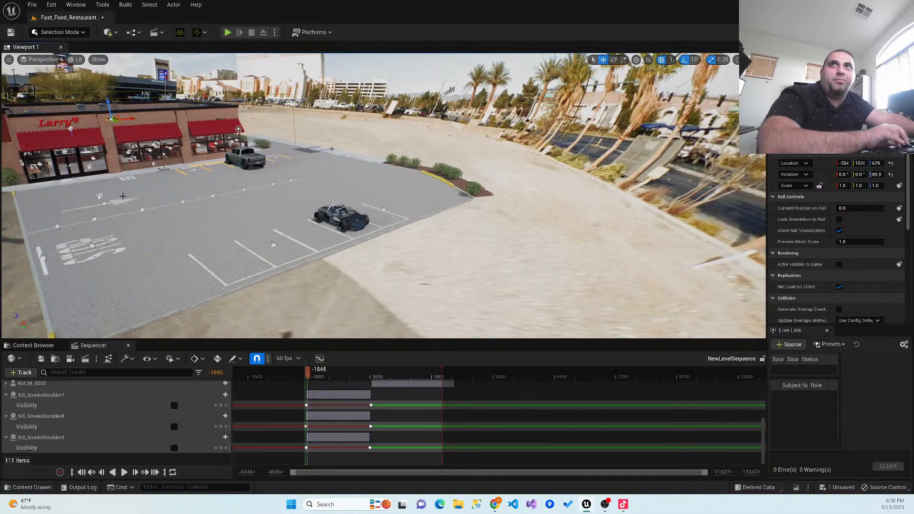
pyautogui.moveTo(136, 159); pyautogui.dragTo(67, 177, button='right')
# - Lower the camera rail in front of the restaurant to a Z location of about 323
pyautogui.press('w')
pyautogui.press('Up')
pyautogui.press('s')
pyautogui.moveTo(391, 185); pyautogui.dragTo(387, 185, button='right')
pyautogui.moveTo(387, 184); pyautogui.dragTo(386, 229)
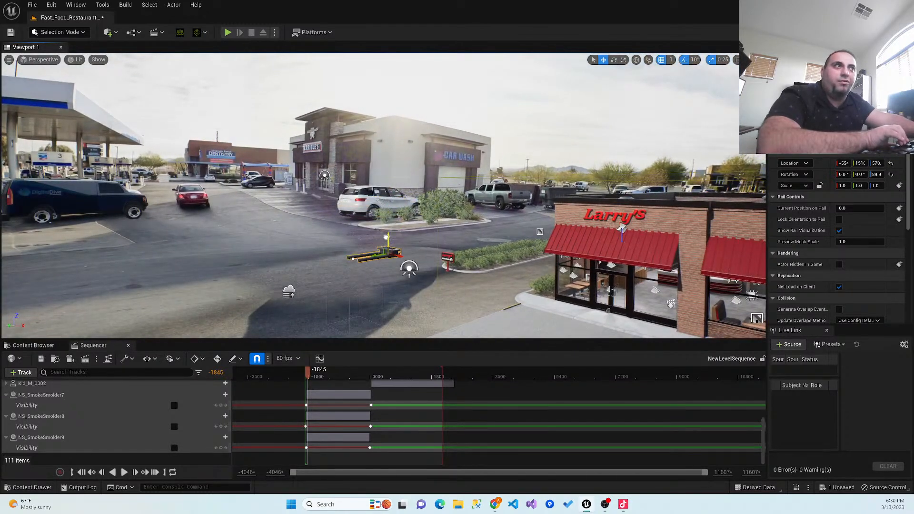
pyautogui.moveTo(465, 289); pyautogui.dragTo(457, 339, button='right')
pyautogui.scroll(5, 465, 290)
pyautogui.moveTo(447, 284); pyautogui.dragTo(477, 271, button='right')
pyautogui.press('a')
pyautogui.press('a')
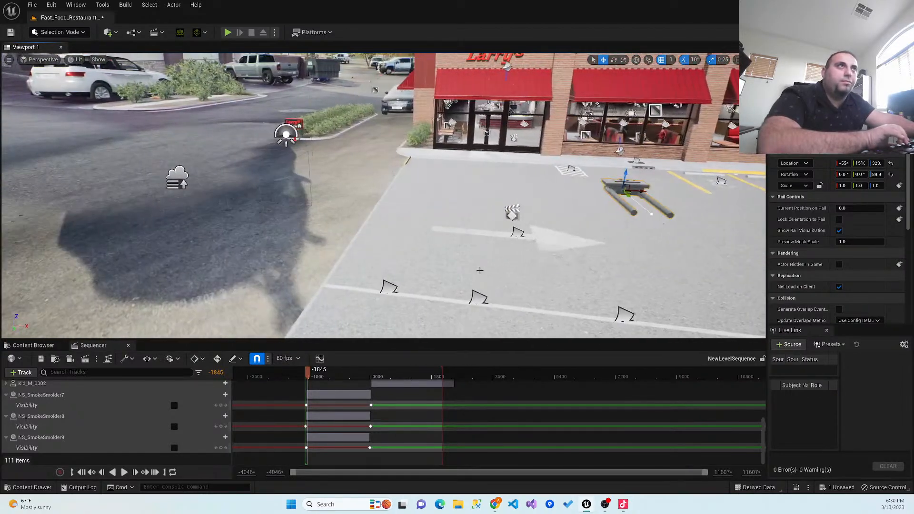
# - Lower the camera rail to a Z location of about 256 and nudge it horizontally over the parking lot
pyautogui.press('w')
pyautogui.press('d')
pyautogui.press('d')
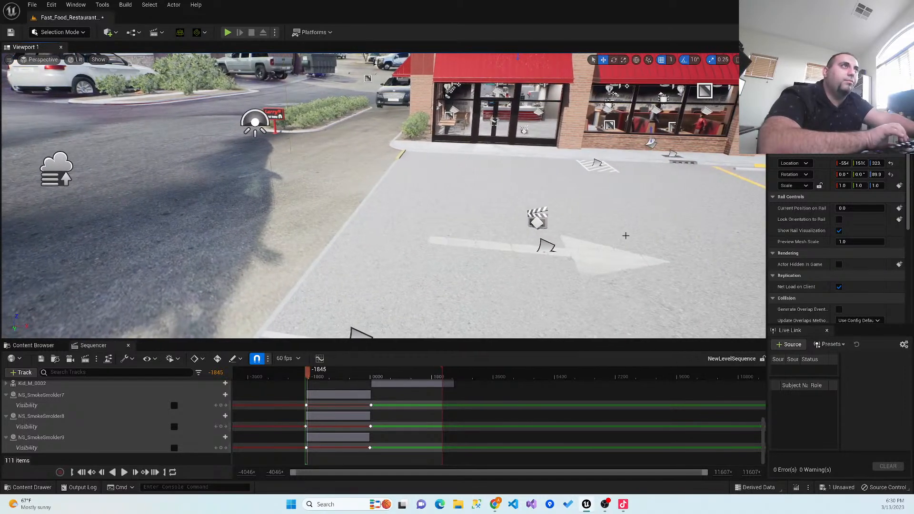
pyautogui.press('s')
pyautogui.press('d')
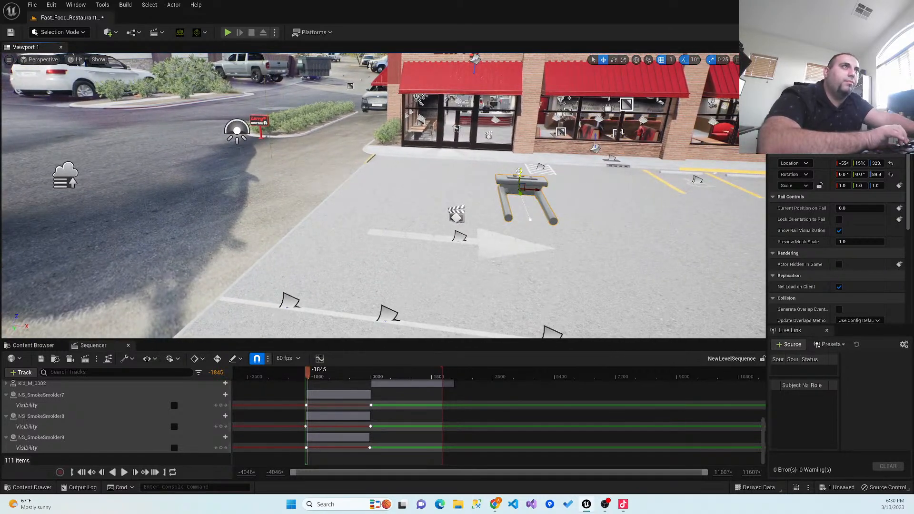
pyautogui.moveTo(520, 174); pyautogui.dragTo(513, 220)
pyautogui.moveTo(513, 220); pyautogui.dragTo(426, 274, button='right')
pyautogui.press('s')
pyautogui.press('a')
pyautogui.press('w')
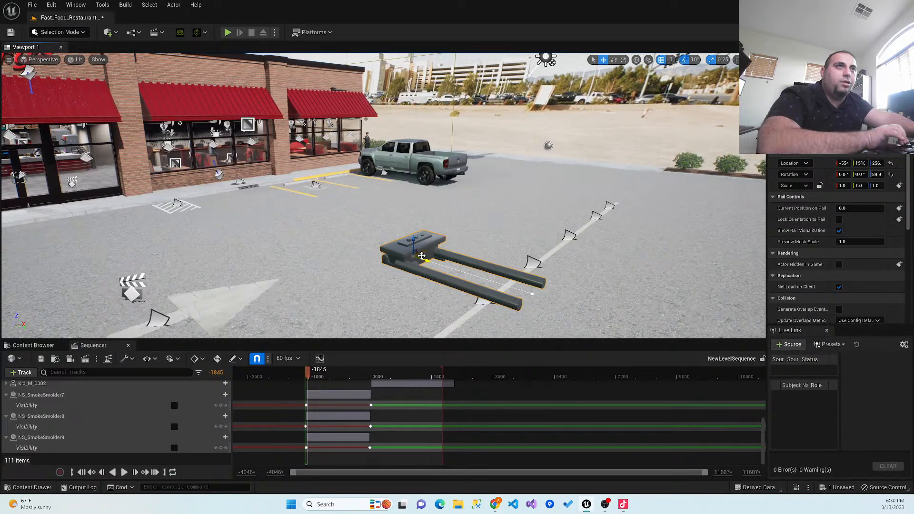
pyautogui.moveTo(422, 256); pyautogui.dragTo(435, 260)
# - Select the camera rail's end point and extend the rail across the lot toward the STOP marking
pyautogui.moveTo(548, 265); pyautogui.dragTo(461, 220, button='right')
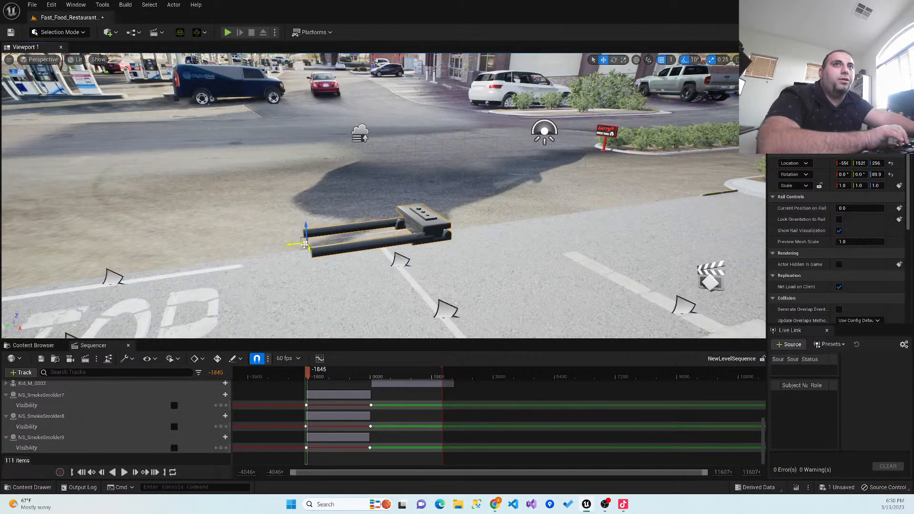
pyautogui.moveTo(288, 246); pyautogui.dragTo(254, 250)
pyautogui.moveTo(180, 262); pyautogui.dragTo(136, 266)
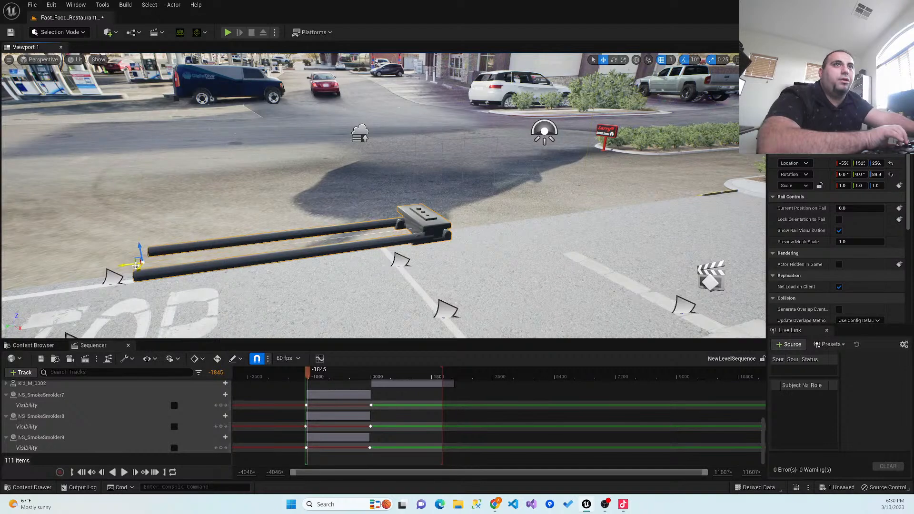
pyautogui.moveTo(208, 291); pyautogui.dragTo(305, 300, button='right')
pyautogui.press('a')
pyautogui.scroll(-5, 305, 299)
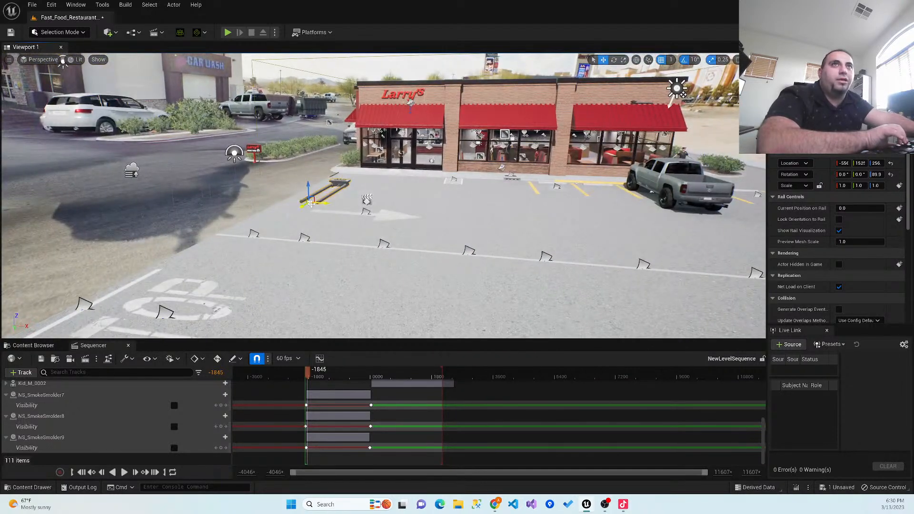
pyautogui.moveTo(303, 211); pyautogui.dragTo(200, 286)
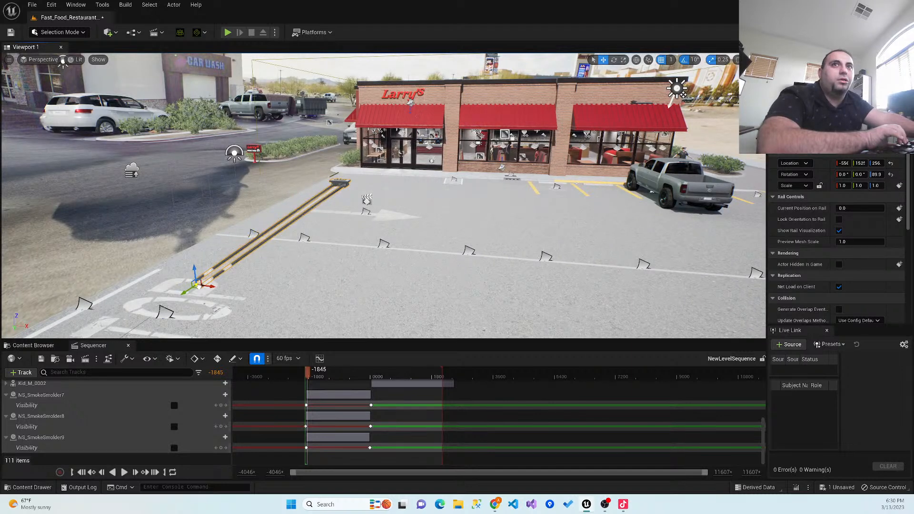
# - Try shifting the rail's end point sideways across the parking lot in front of the restaurant
pyautogui.moveTo(295, 296); pyautogui.dragTo(200, 290, button='right')
pyautogui.moveTo(513, 281); pyautogui.dragTo(522, 179)
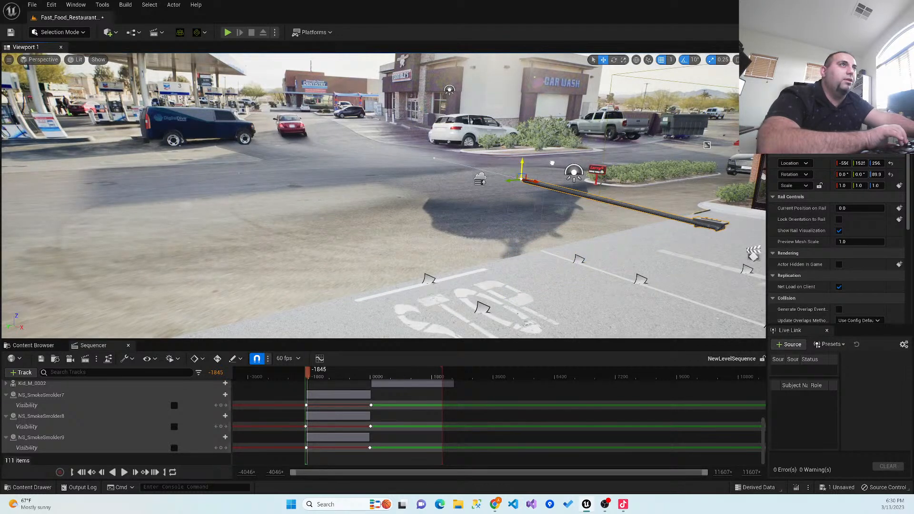
pyautogui.moveTo(296, 242); pyautogui.dragTo(404, 250, button='right')
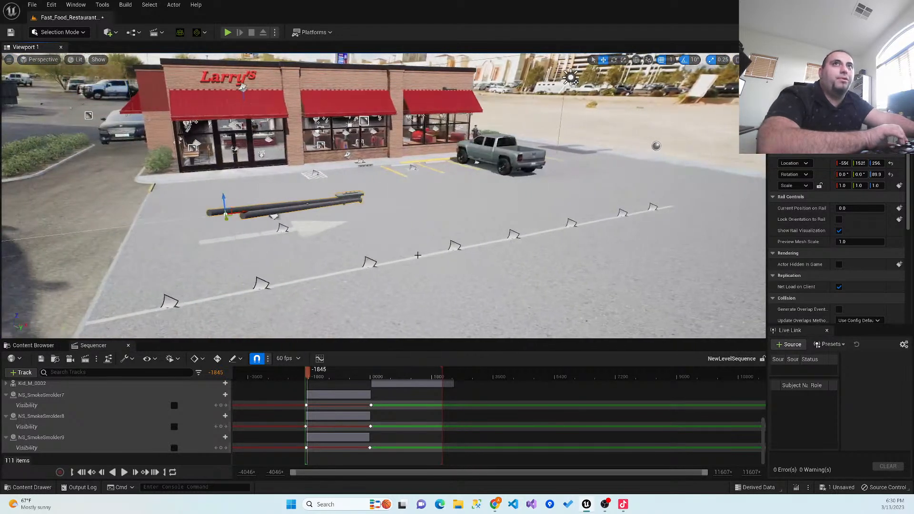
pyautogui.moveTo(255, 213); pyautogui.dragTo(411, 219)
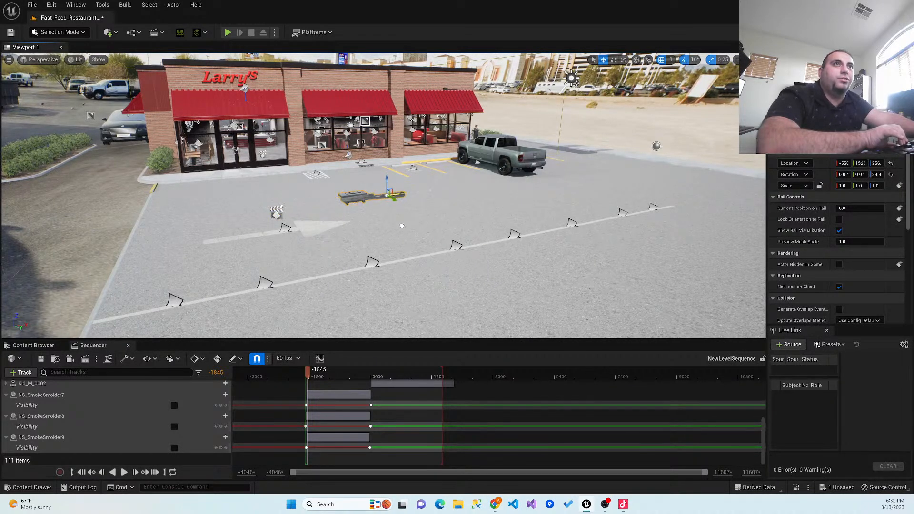
pyautogui.moveTo(436, 231); pyautogui.dragTo(315, 236, button='right')
pyautogui.press('d')
pyautogui.press('a')
pyautogui.press('a')
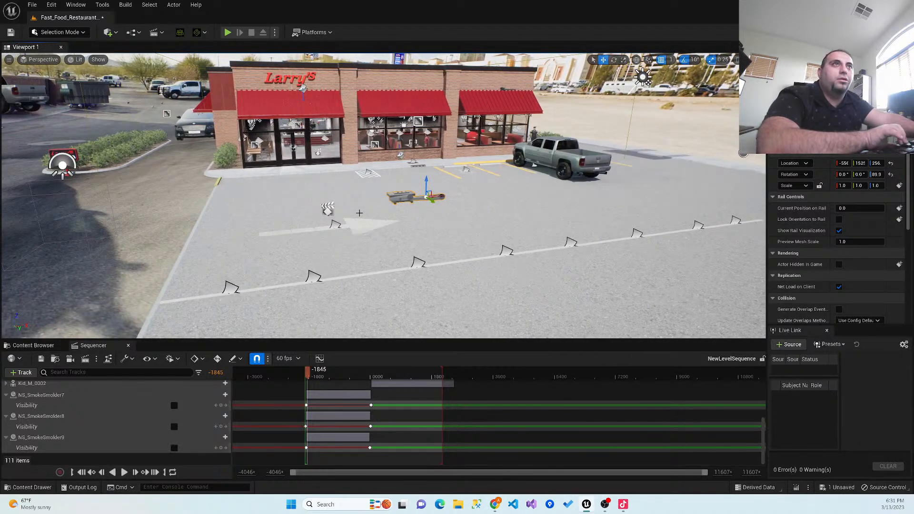
# - Bring the rail's end point back toward the painted arrow, shortening the rail
pyautogui.press('d')
pyautogui.moveTo(397, 220); pyautogui.dragTo(362, 236, button='right')
pyautogui.press('d')
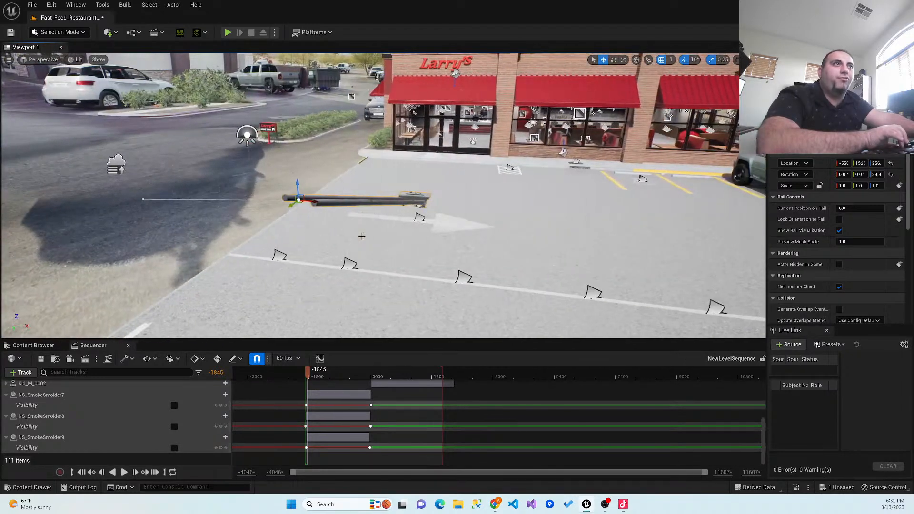
pyautogui.moveTo(312, 201); pyautogui.dragTo(413, 241)
pyautogui.moveTo(449, 248); pyautogui.dragTo(477, 236, button='right')
pyautogui.press('w')
pyautogui.press('s')
pyautogui.press('a')
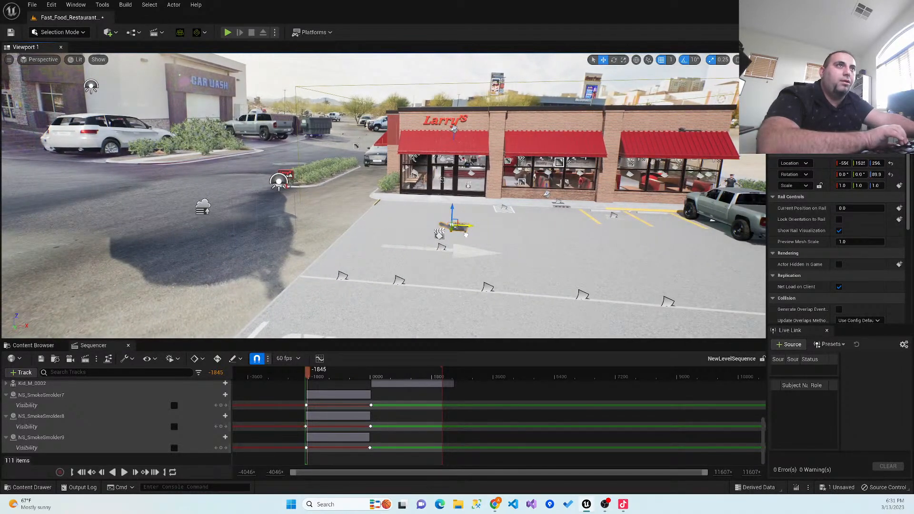
# - Extend the rail's end point from the parking lot's arrow past the STOP marking
pyautogui.moveTo(477, 236); pyautogui.dragTo(373, 273, button='right')
pyautogui.press('w')
pyautogui.press('s')
pyautogui.press('w')
pyautogui.press('d')
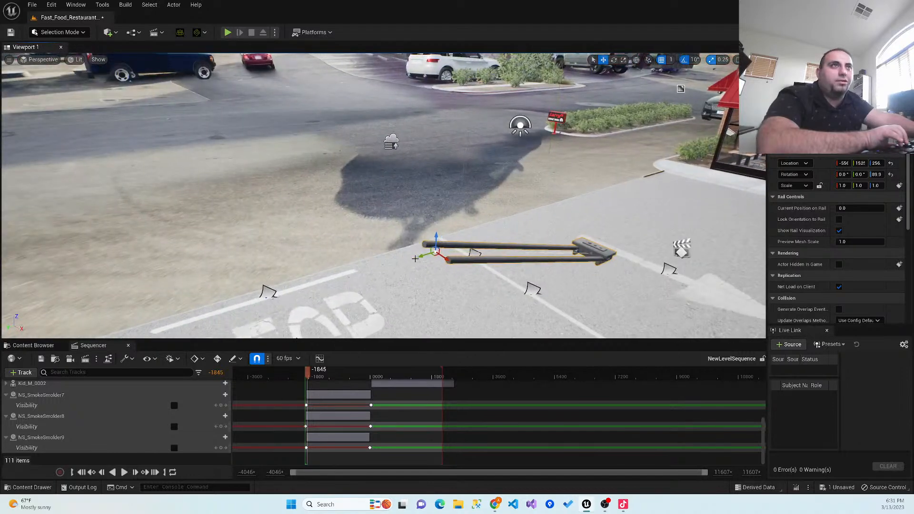
pyautogui.moveTo(423, 256); pyautogui.dragTo(145, 291)
pyautogui.moveTo(250, 261); pyautogui.dragTo(223, 288, button='right')
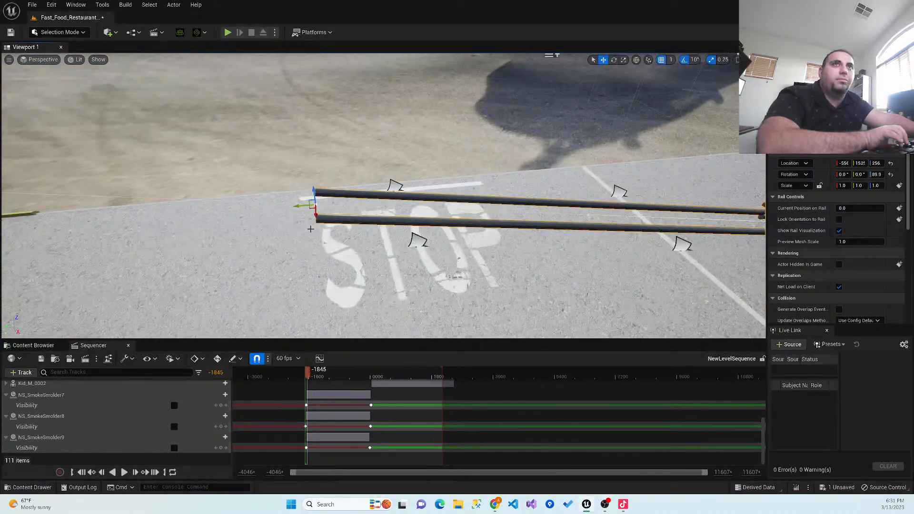
pyautogui.moveTo(301, 206); pyautogui.dragTo(5, 233)
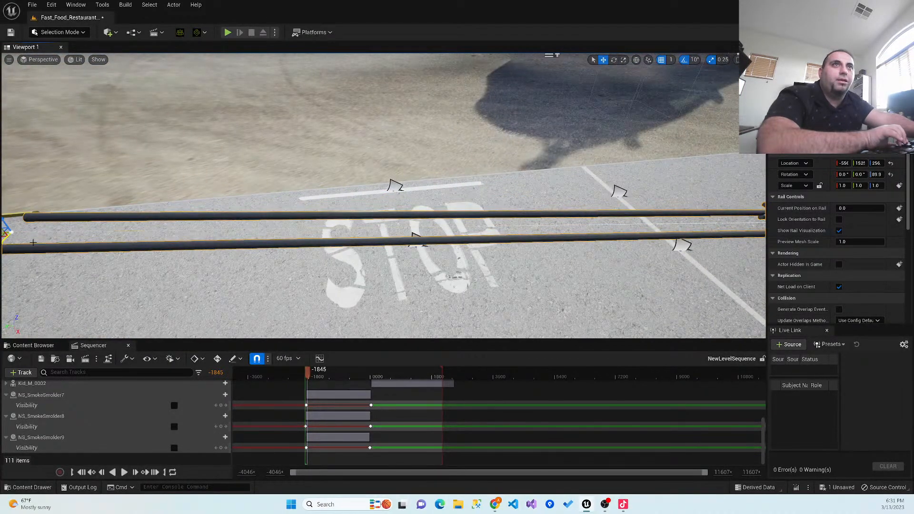
pyautogui.moveTo(304, 298); pyautogui.dragTo(443, 305, button='right')
pyautogui.scroll(-10, 304, 299)
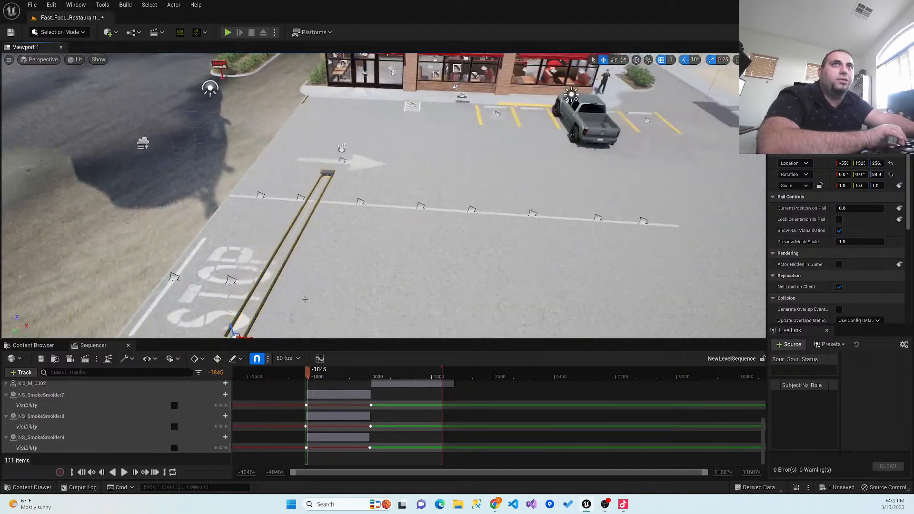
# - Stretch the camera rail's end point to just beyond the near edge of the parking lot
pyautogui.scroll(-3, 299, 304)
pyautogui.moveTo(296, 288); pyautogui.dragTo(276, 333)
pyautogui.scroll(-8, 333, 320)
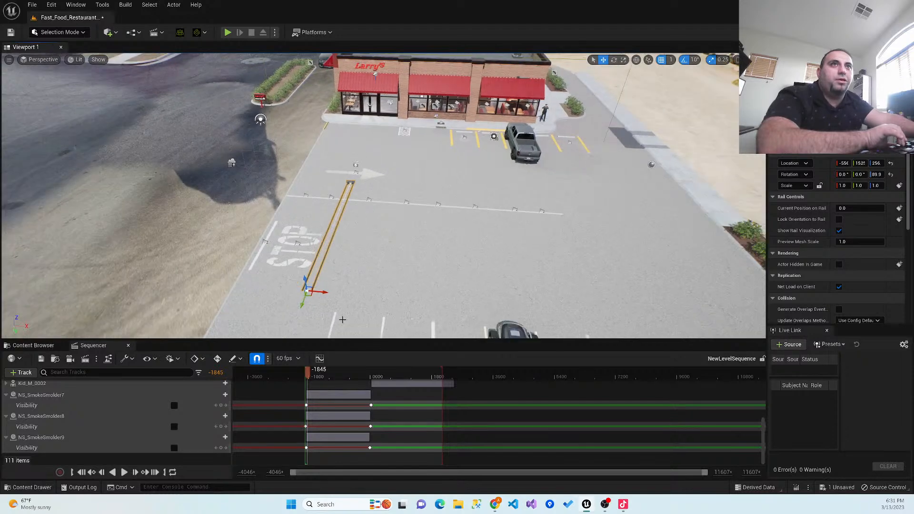
pyautogui.scroll(-8, 351, 321)
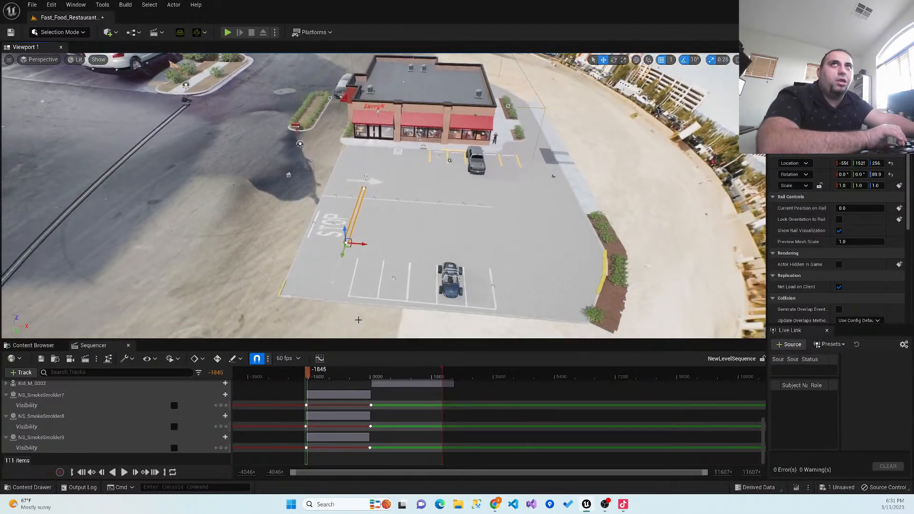
pyautogui.press('Down')
pyautogui.press('Left')
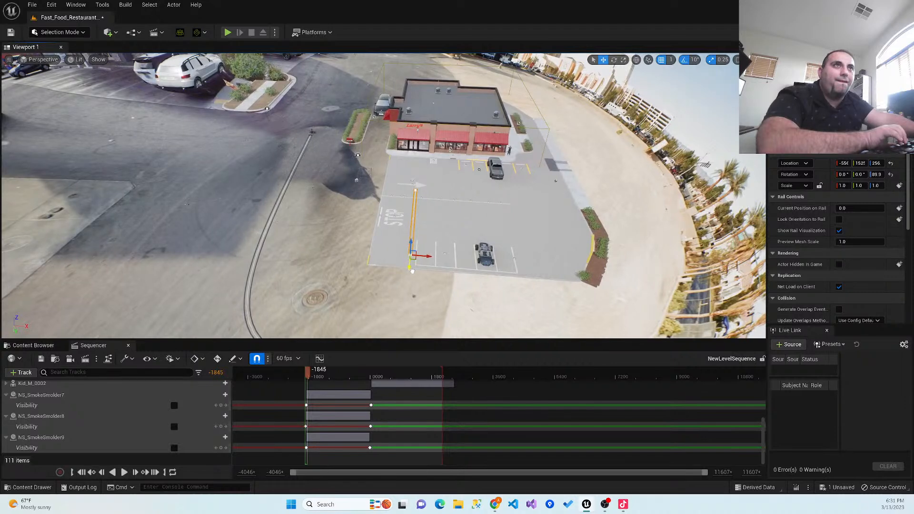
pyautogui.press('Left')
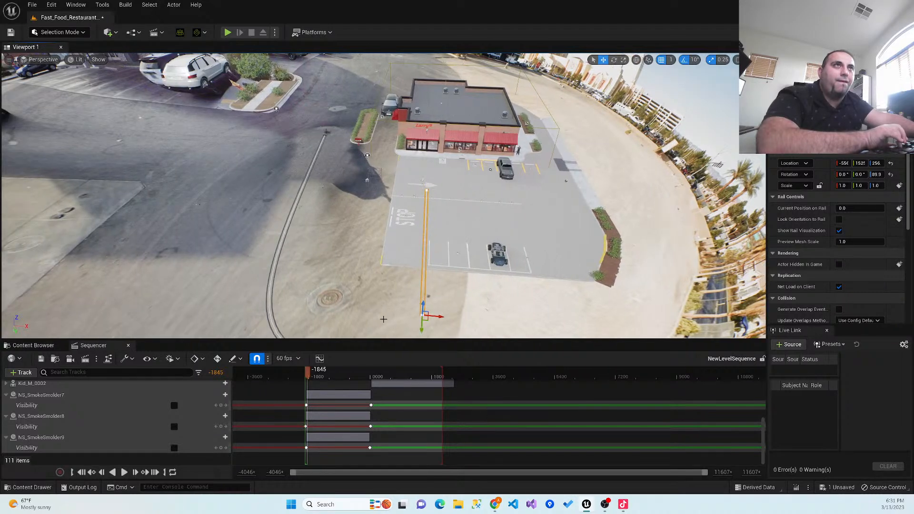
pyautogui.moveTo(439, 324)
pyautogui.mouseDown(button='right')
pyautogui.moveTo(478, 335)
pyautogui.moveTo(440, 333)
pyautogui.mouseUp(button='right')
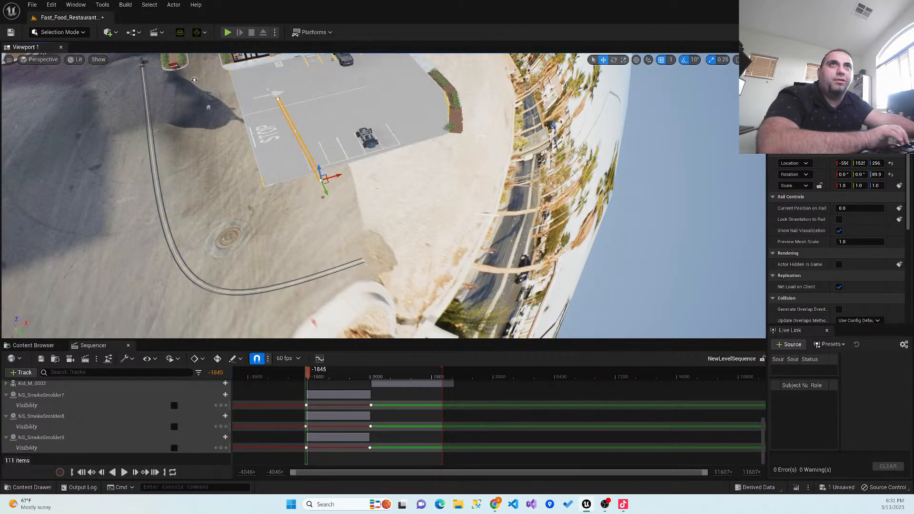
pyautogui.moveTo(366, 194); pyautogui.dragTo(307, 194, button='right')
pyautogui.press('d')
pyautogui.press('w')
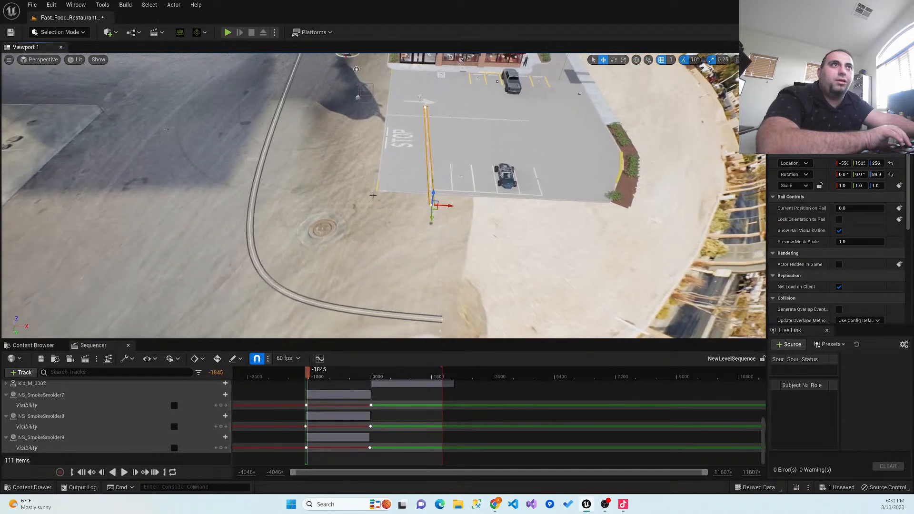
# - Raise the camera rail's end point above the ground just beyond the parking lot's near edge
pyautogui.press('w')
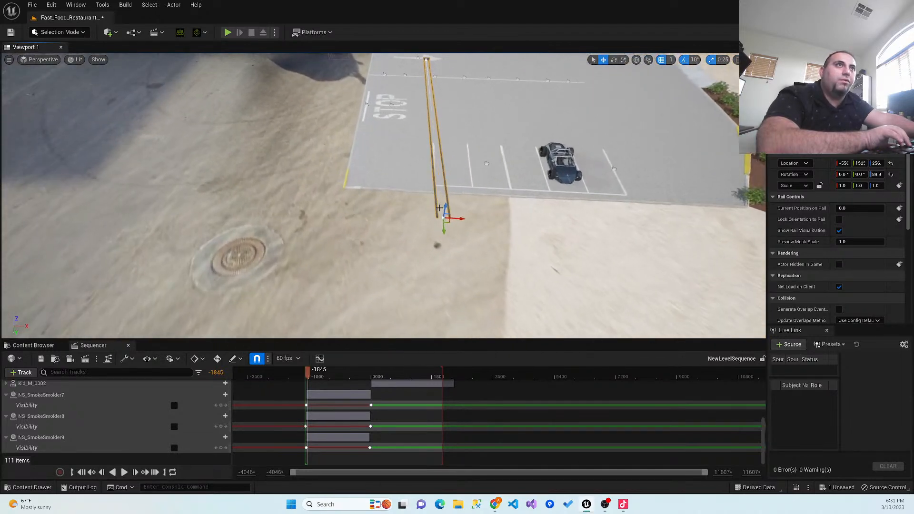
pyautogui.press('w')
pyautogui.press('d')
pyautogui.moveTo(440, 208); pyautogui.dragTo(442, 150, button='right')
pyautogui.press('s')
pyautogui.press('a')
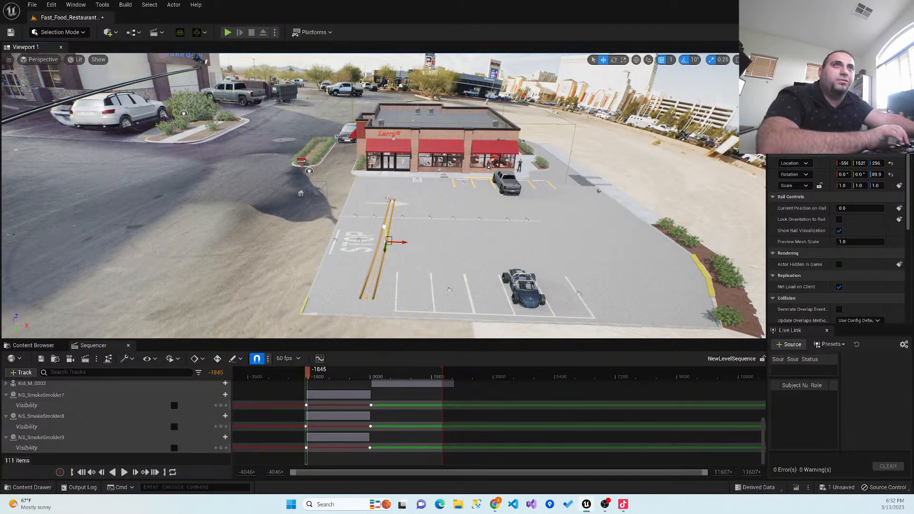
# - Reselect the camera rail's end point and lift it higher above the near edge of the parking lot
pyautogui.rightClick(418, 233)
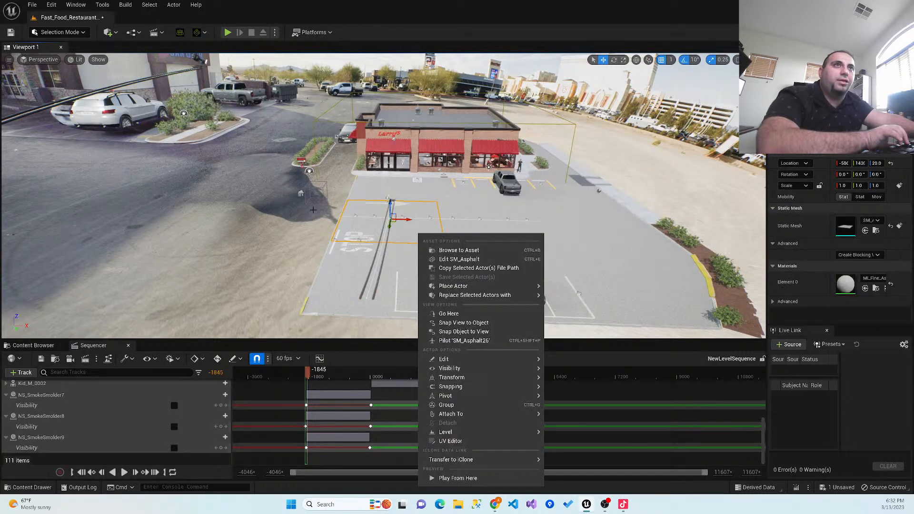
pyautogui.click(293, 236)
pyautogui.moveTo(288, 243); pyautogui.dragTo(241, 269, button='right')
pyautogui.press('w')
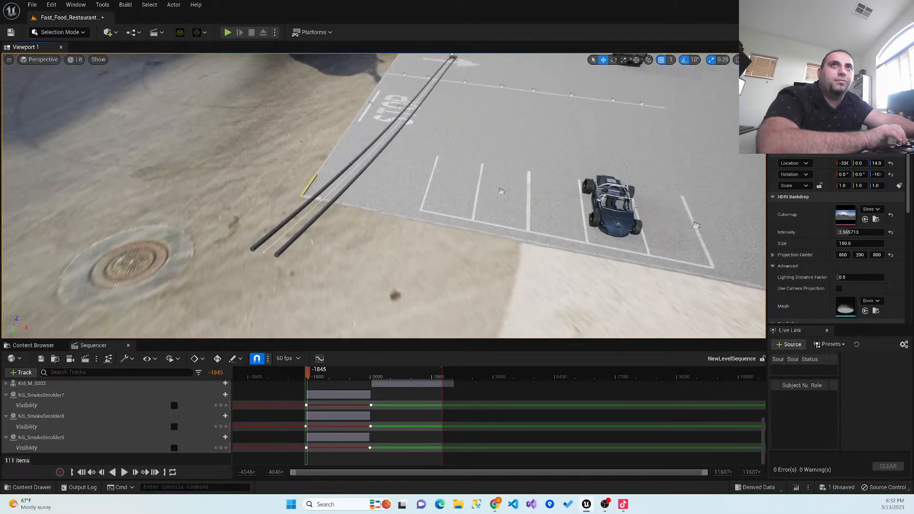
pyautogui.click(265, 249)
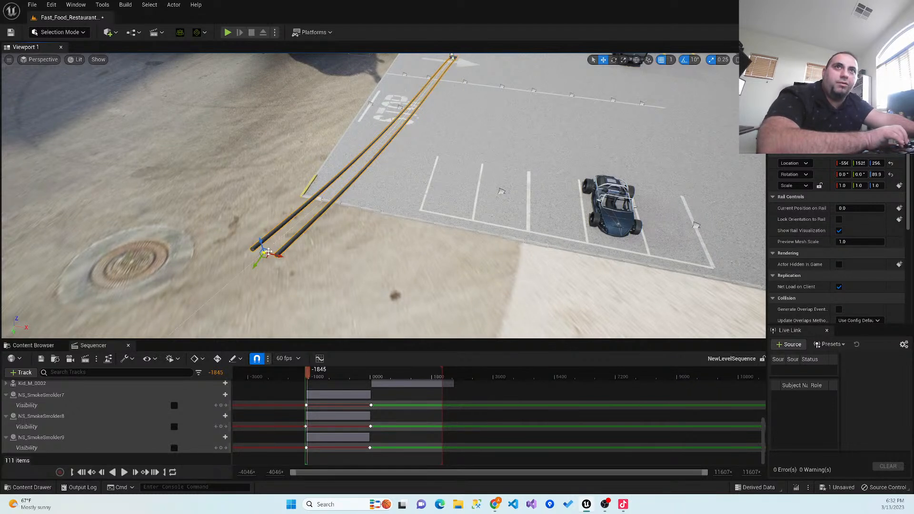
pyautogui.moveTo(260, 239); pyautogui.dragTo(219, 111)
pyautogui.moveTo(227, 232); pyautogui.dragTo(276, 230, button='right')
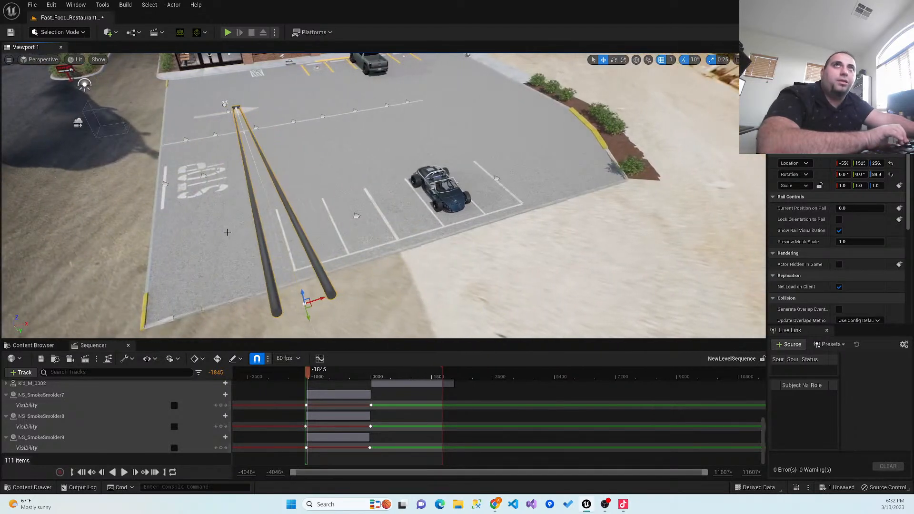
pyautogui.moveTo(277, 272)
pyautogui.mouseDown(button='right')
pyautogui.moveTo(267, 272)
pyautogui.moveTo(295, 271)
pyautogui.mouseUp(button='right')
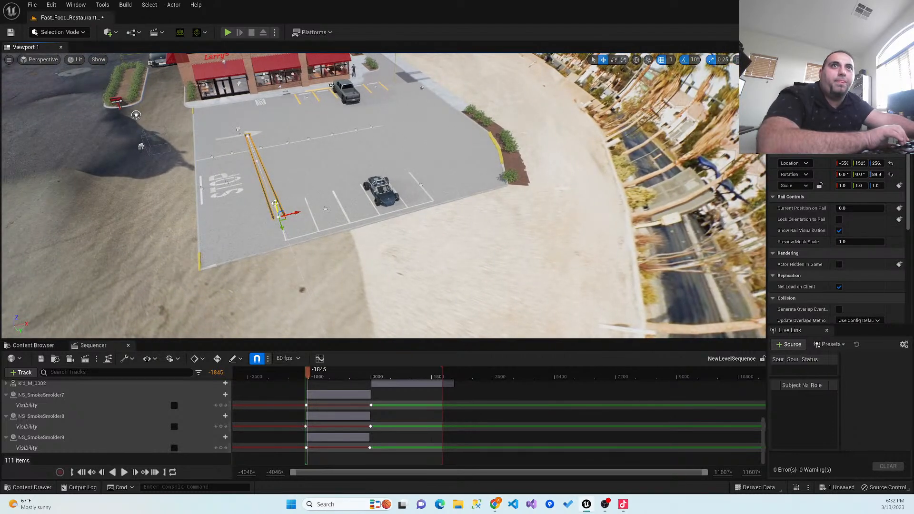
pyautogui.moveTo(275, 204); pyautogui.dragTo(268, 162)
# - Adjust the rail's curve handle beside the parked buggy to bend the rail between its start and end
pyautogui.press('a')
pyautogui.moveTo(217, 198); pyautogui.dragTo(409, 285, button='right')
pyautogui.press('a')
pyautogui.press('a')
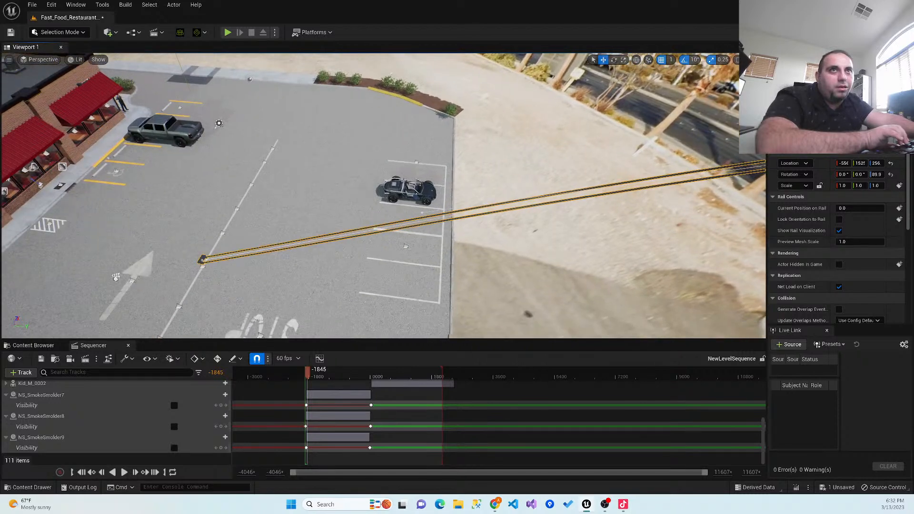
pyautogui.scroll(3, 447, 233)
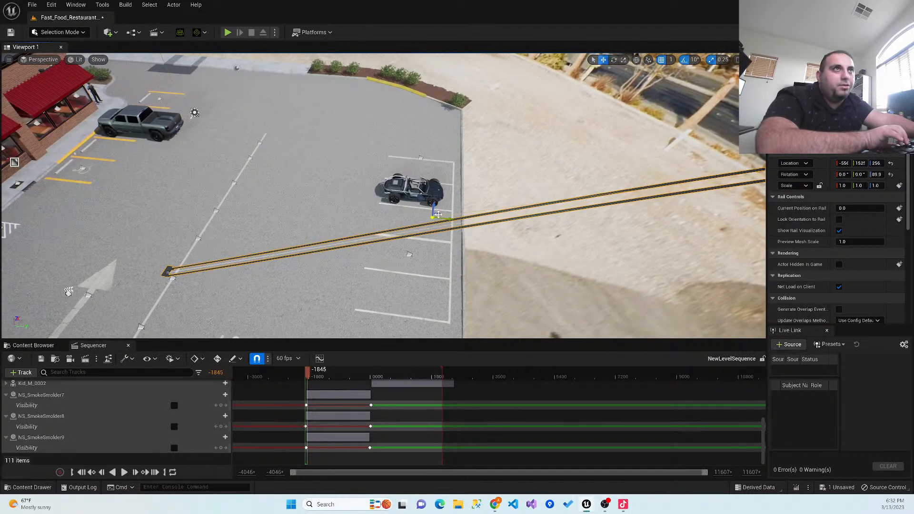
pyautogui.moveTo(433, 204); pyautogui.dragTo(430, 222)
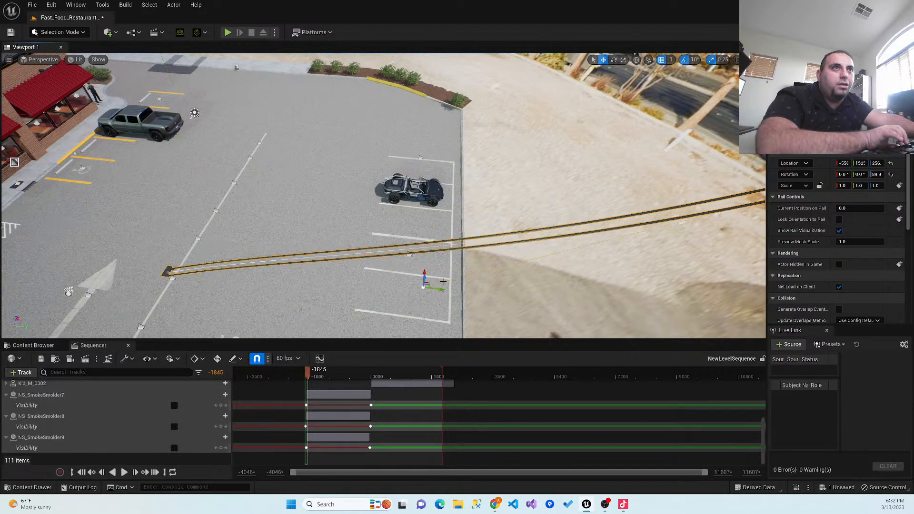
# - Raise the rail's end point further so the rail curves upward from the painted arrow past the parking lot
pyautogui.moveTo(497, 281); pyautogui.dragTo(575, 224, button='right')
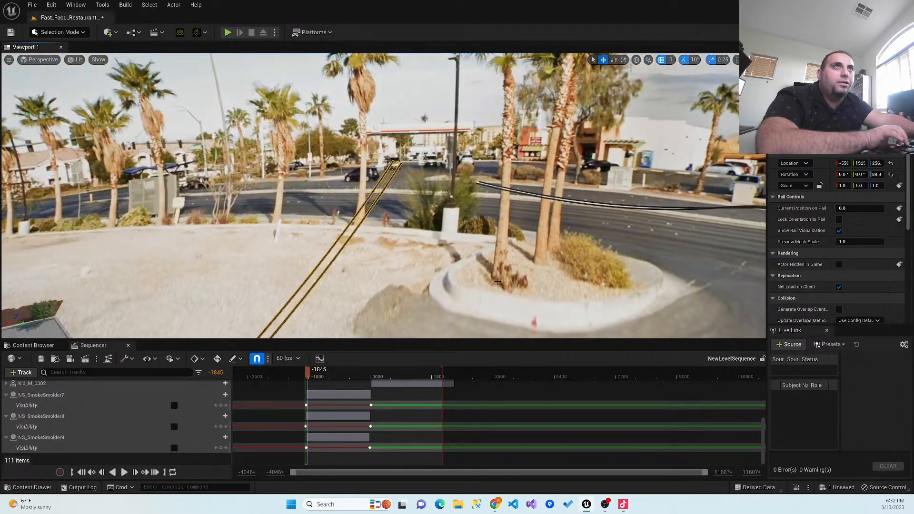
pyautogui.scroll(3, 498, 281)
pyautogui.moveTo(498, 281)
pyautogui.mouseDown(button='right')
pyautogui.moveTo(504, 212)
pyautogui.moveTo(485, 270)
pyautogui.mouseUp(button='right')
pyautogui.moveTo(345, 246); pyautogui.dragTo(409, 247, button='middle')
pyautogui.moveTo(370, 259); pyautogui.dragTo(321, 233, button='right')
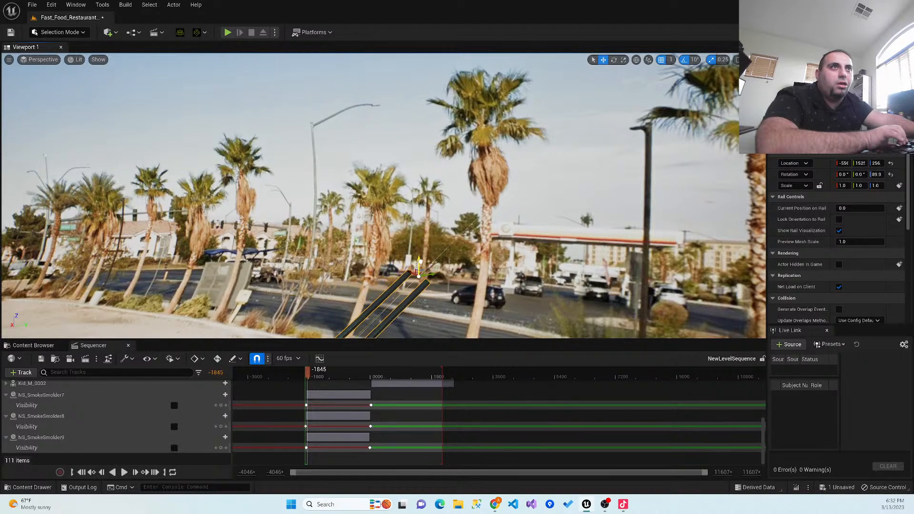
pyautogui.press('s')
pyautogui.moveTo(386, 247); pyautogui.dragTo(414, 247, button='right')
pyautogui.scroll(5, 387, 247)
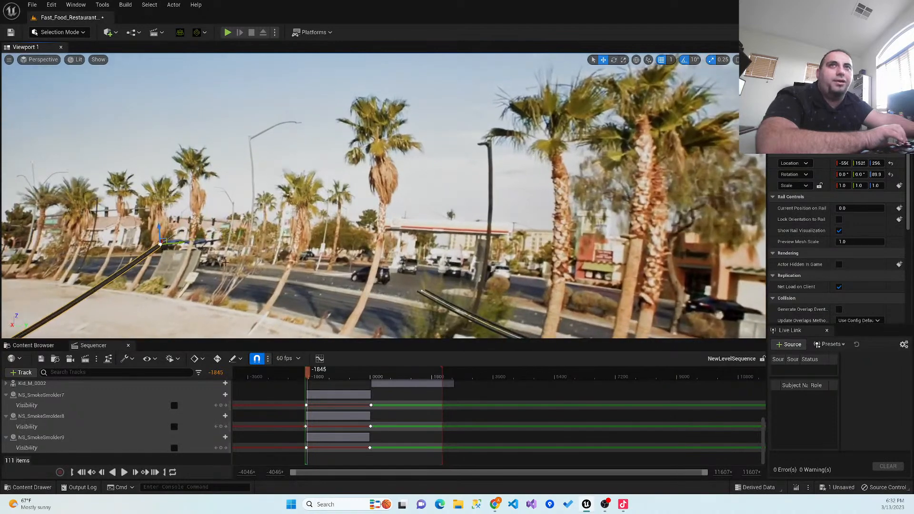
pyautogui.press('s')
pyautogui.moveTo(376, 307); pyautogui.dragTo(333, 318, button='right')
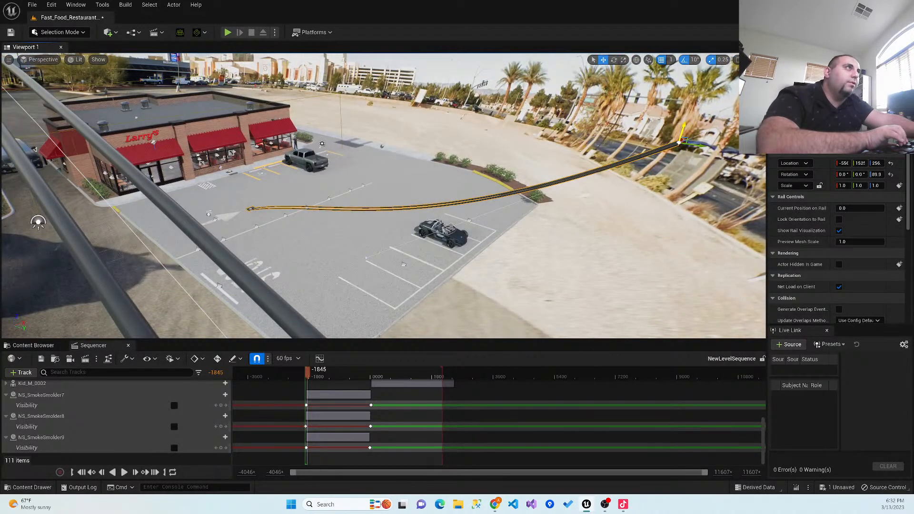
pyautogui.moveTo(535, 275)
pyautogui.mouseDown(button='right')
pyautogui.moveTo(564, 276)
pyautogui.moveTo(533, 288)
pyautogui.mouseUp(button='right')
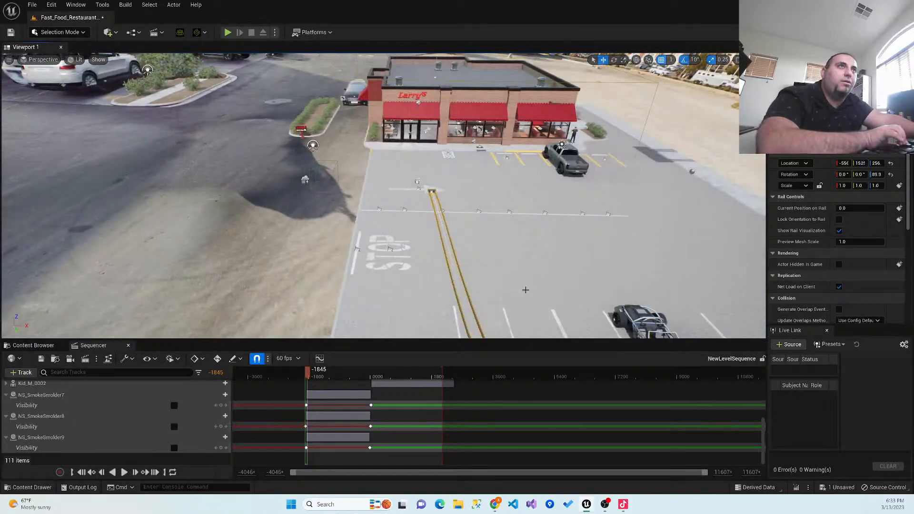
# - Rotate the rail's end point at the near edge of the parking lot to reshape the end of the curve
pyautogui.press('Right')
pyautogui.press('Down')
pyautogui.press('Up')
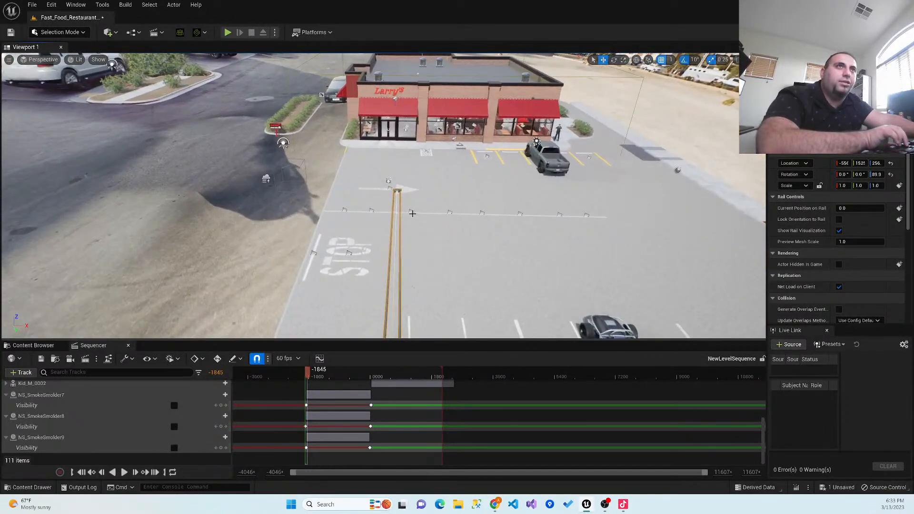
pyautogui.press('Up')
pyautogui.press('Up')
pyautogui.scroll(-15, 447, 181)
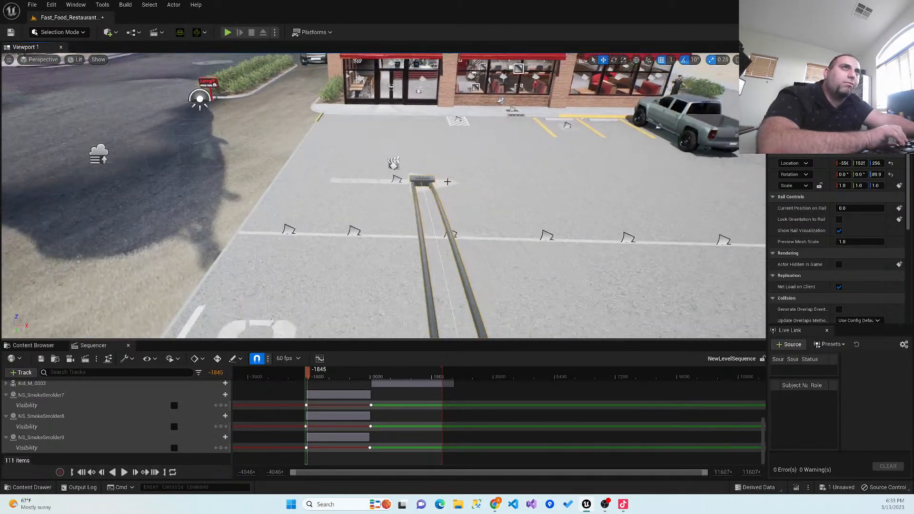
pyautogui.scroll(-10, 443, 193)
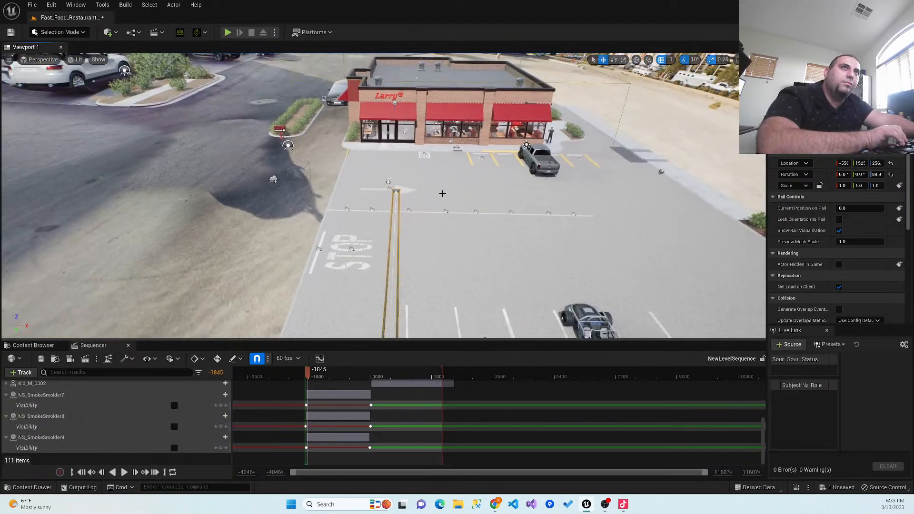
pyautogui.scroll(-2, 442, 193)
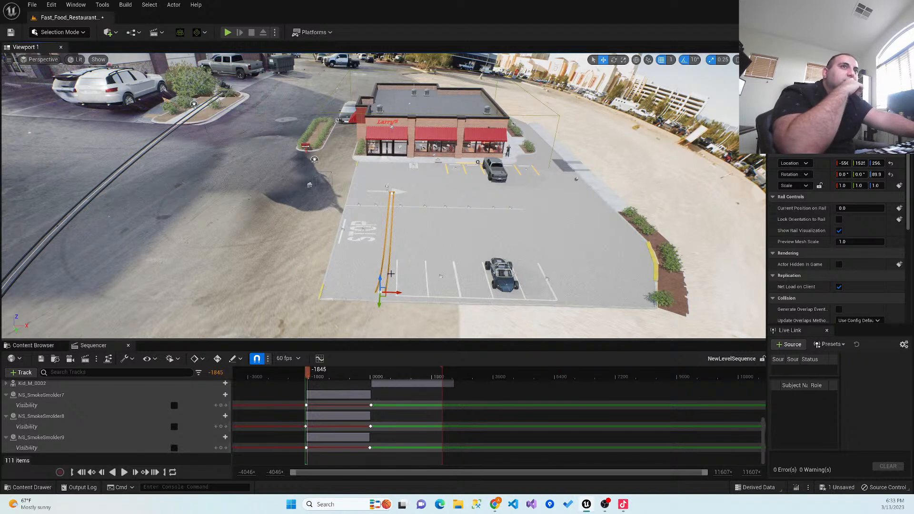
pyautogui.click(613, 60)
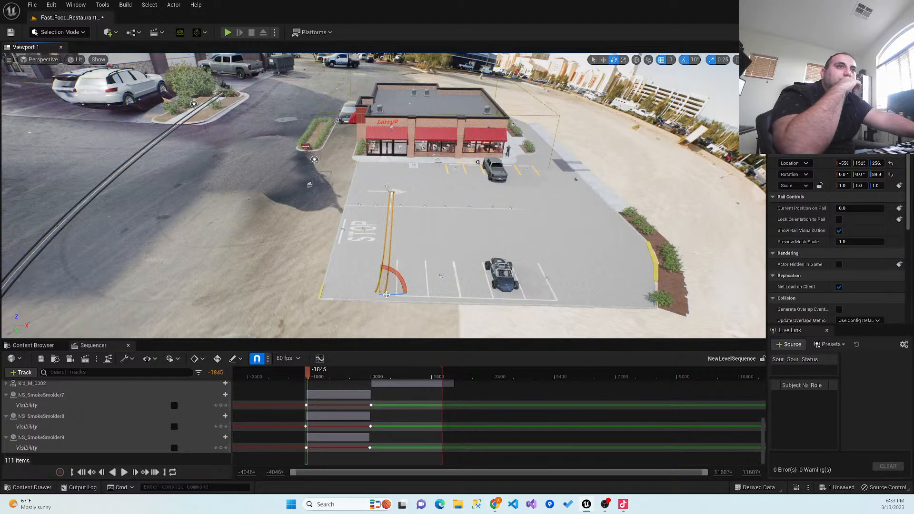
pyautogui.moveTo(386, 295); pyautogui.dragTo(401, 278)
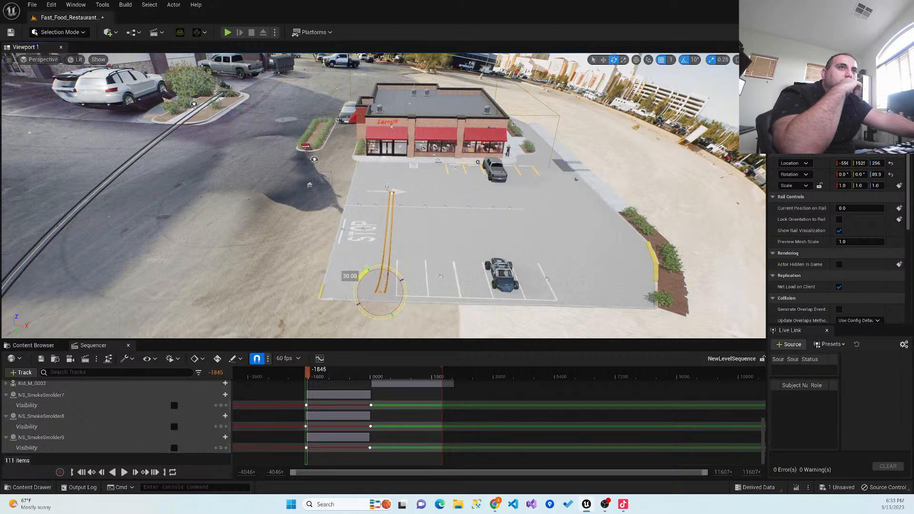
pyautogui.moveTo(400, 278); pyautogui.dragTo(423, 274)
# - Try rotating the rail at its start near the painted arrow
pyautogui.click(388, 217)
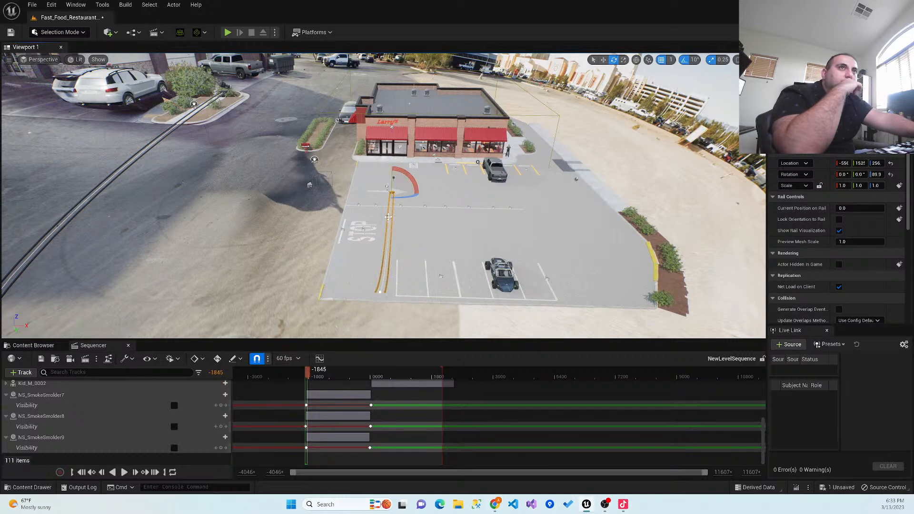
pyautogui.moveTo(400, 197); pyautogui.dragTo(426, 209)
pyautogui.moveTo(418, 216); pyautogui.dragTo(375, 269, button='right')
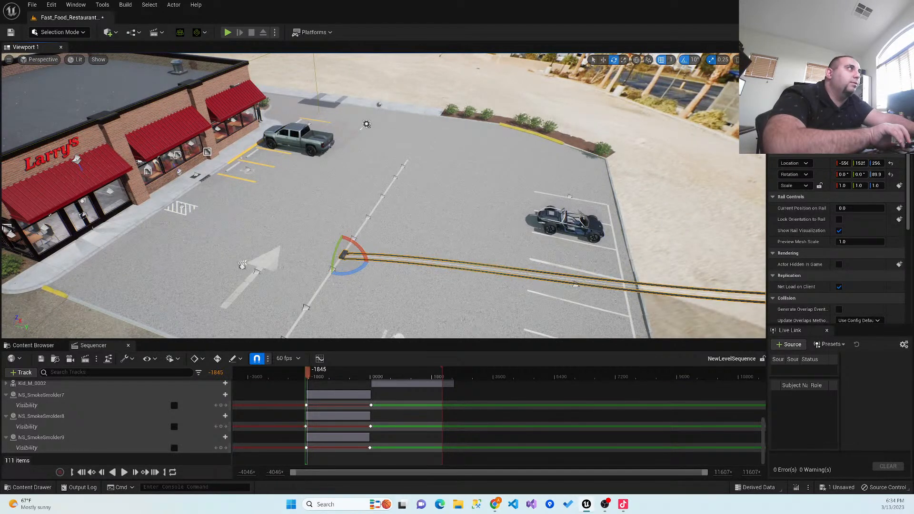
# - Set the rail's Current Position on Rail to 1.0 and inspect the carriage at the rail's end
pyautogui.moveTo(847, 208); pyautogui.dragTo(884, 209)
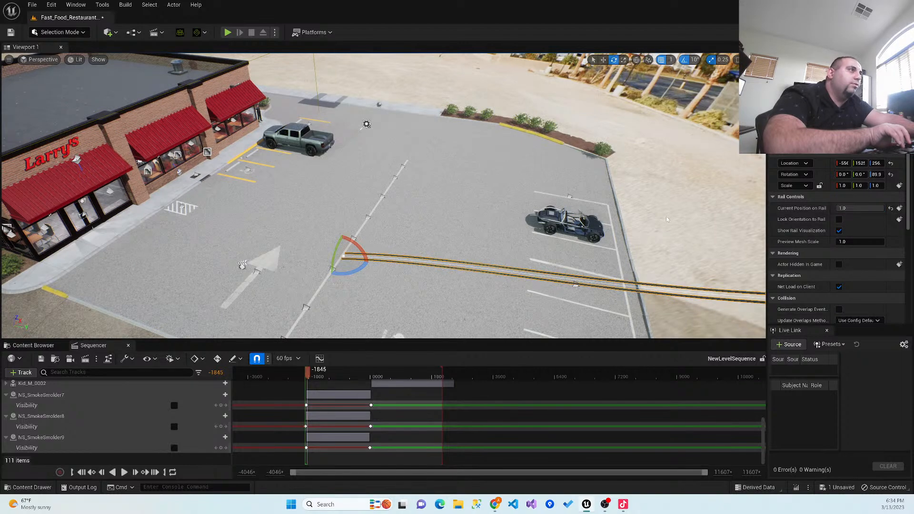
pyautogui.moveTo(476, 209); pyautogui.dragTo(509, 209, button='right')
pyautogui.moveTo(661, 218); pyautogui.dragTo(680, 180, button='right')
pyautogui.scroll(4, 661, 218)
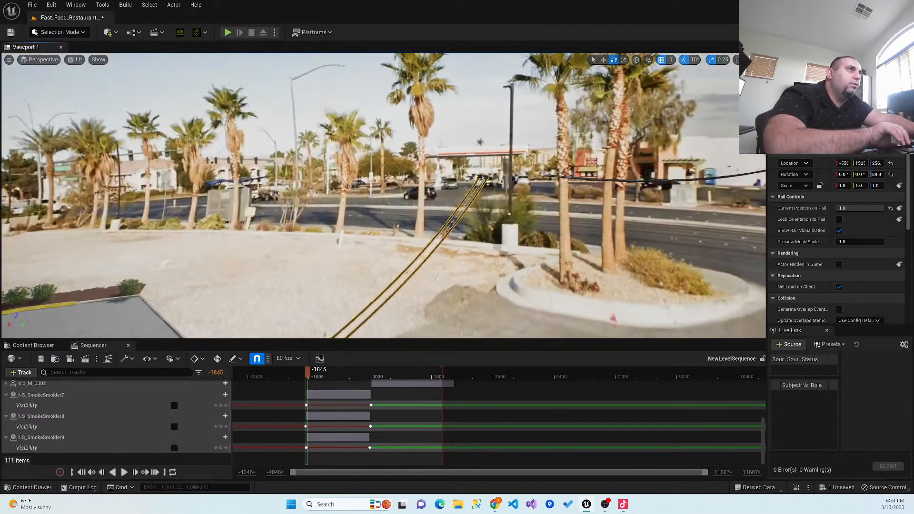
pyautogui.scroll(4, 653, 229)
pyautogui.moveTo(653, 229); pyautogui.dragTo(614, 239, button='right')
pyautogui.scroll(-5, 648, 236)
pyautogui.scroll(4, 577, 269)
pyautogui.moveTo(588, 275); pyautogui.dragTo(512, 271, button='right')
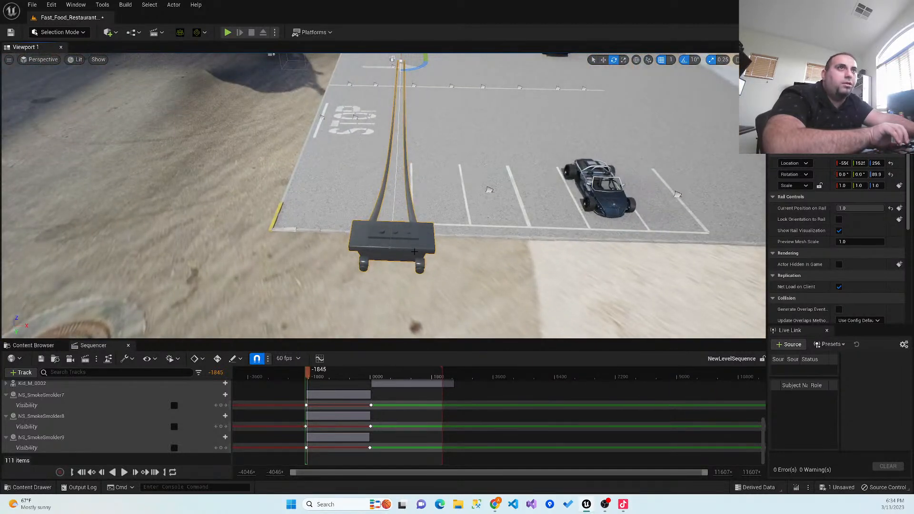
pyautogui.click(877, 209)
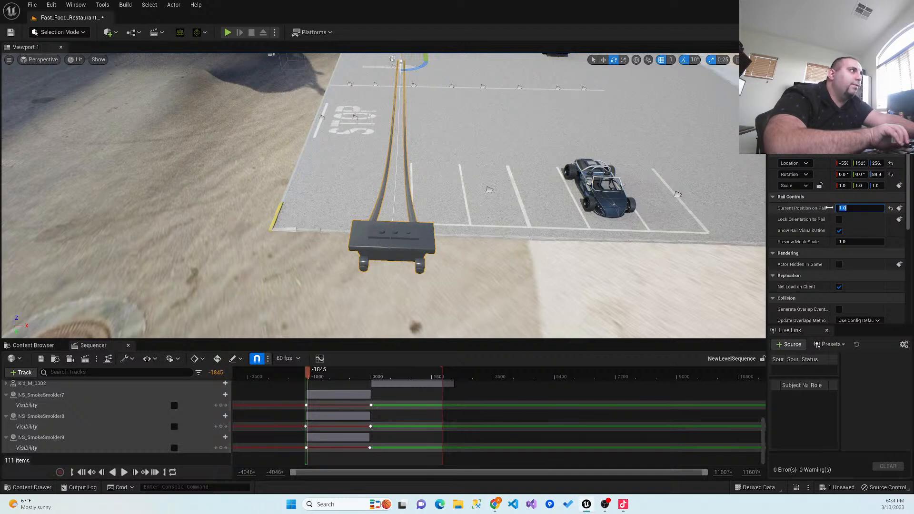
pyautogui.moveTo(534, 215); pyautogui.dragTo(537, 186, button='right')
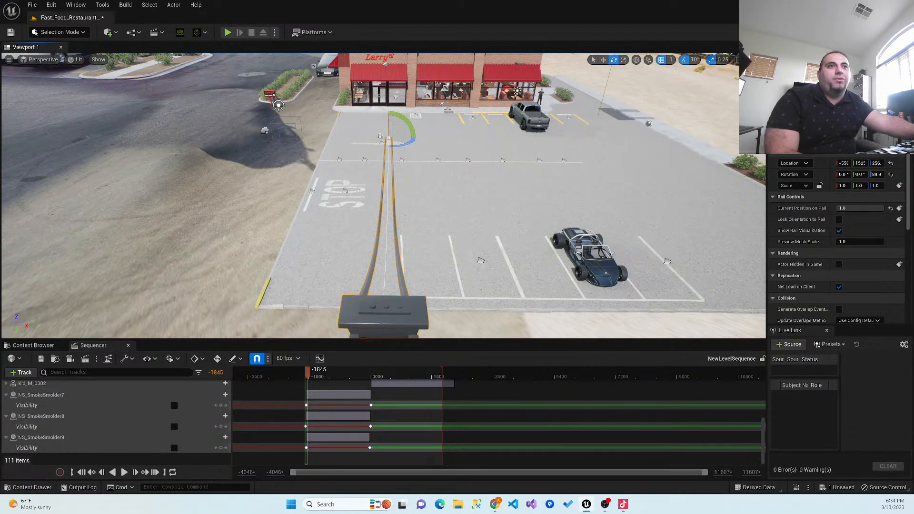
# - Delete the curved rail and add a new Camera Rig Rail actor to the parking lot
pyautogui.press('Delete')
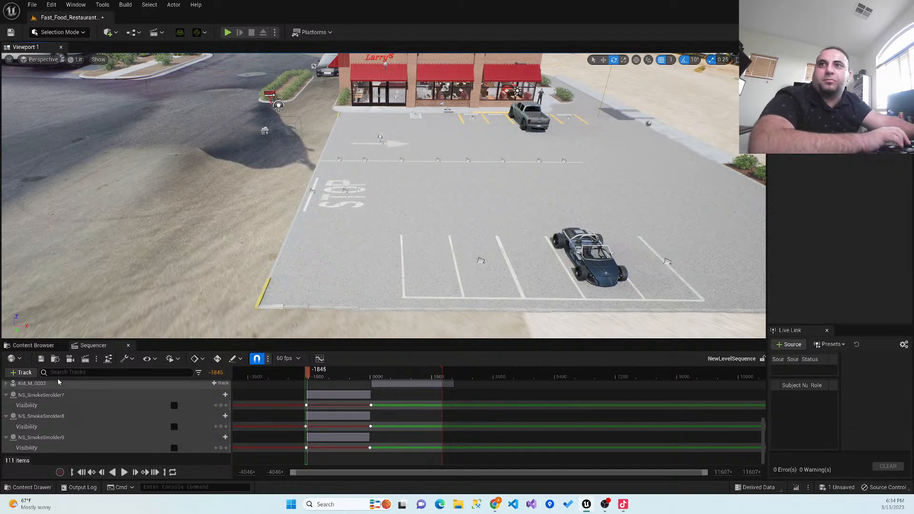
pyautogui.click(157, 32)
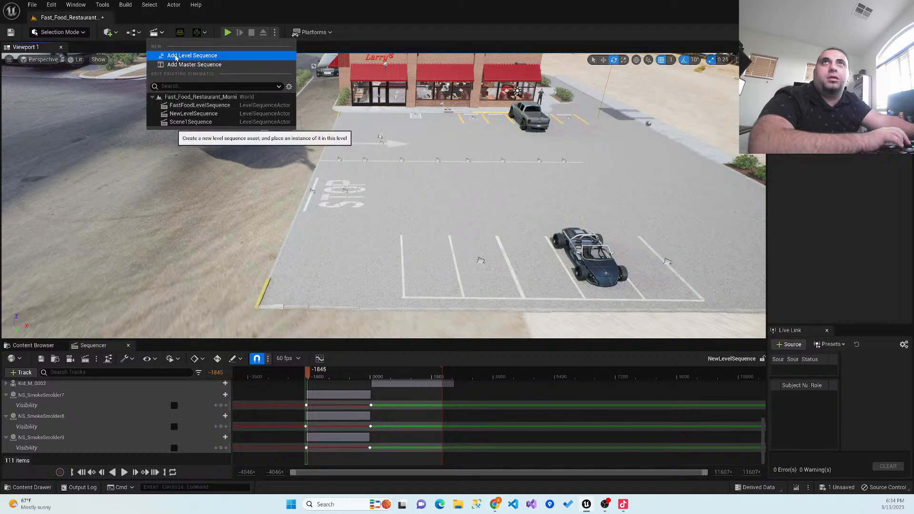
pyautogui.click(109, 33)
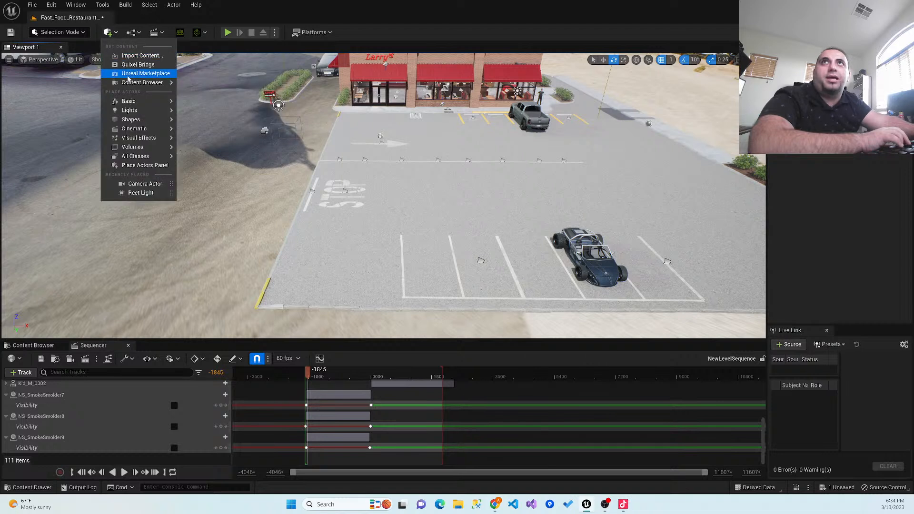
pyautogui.moveTo(149, 137)
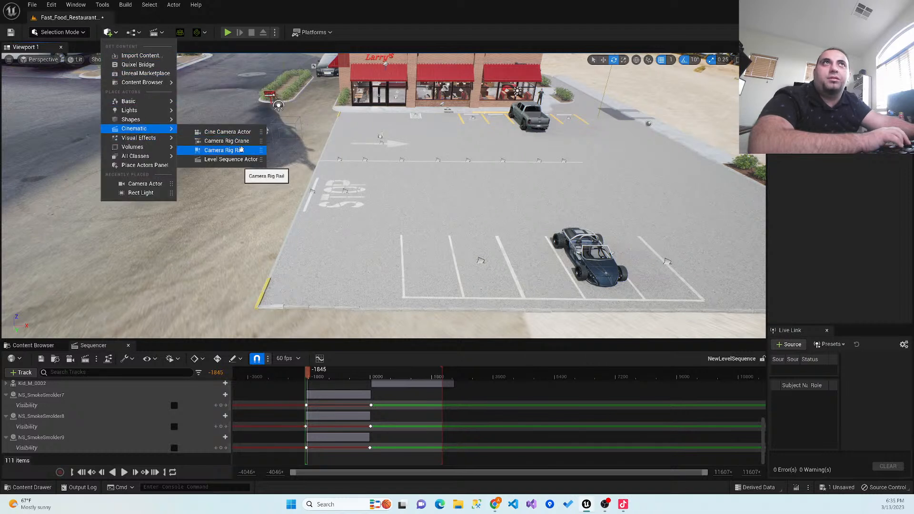
pyautogui.click(241, 149)
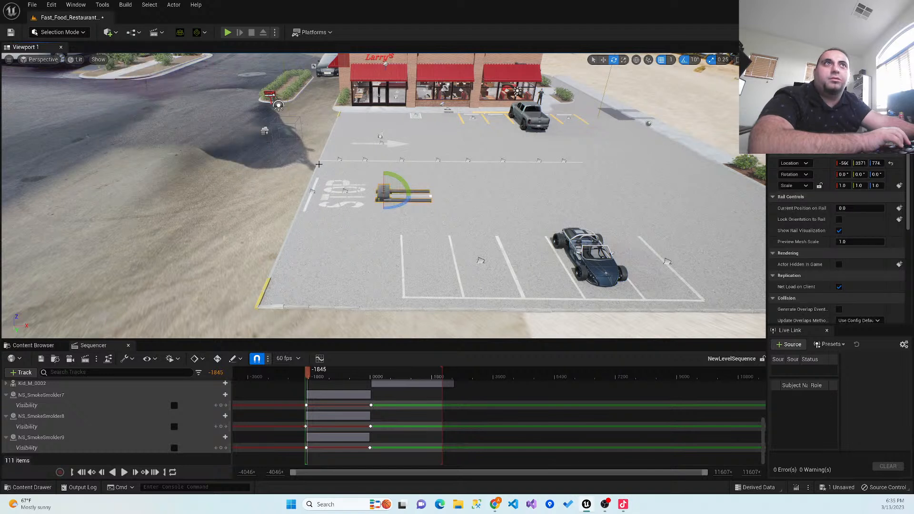
# - Rotate the new rail about -90 degrees around the vertical axis so it runs from the carriage toward the restaurant
pyautogui.moveTo(405, 199); pyautogui.dragTo(411, 192)
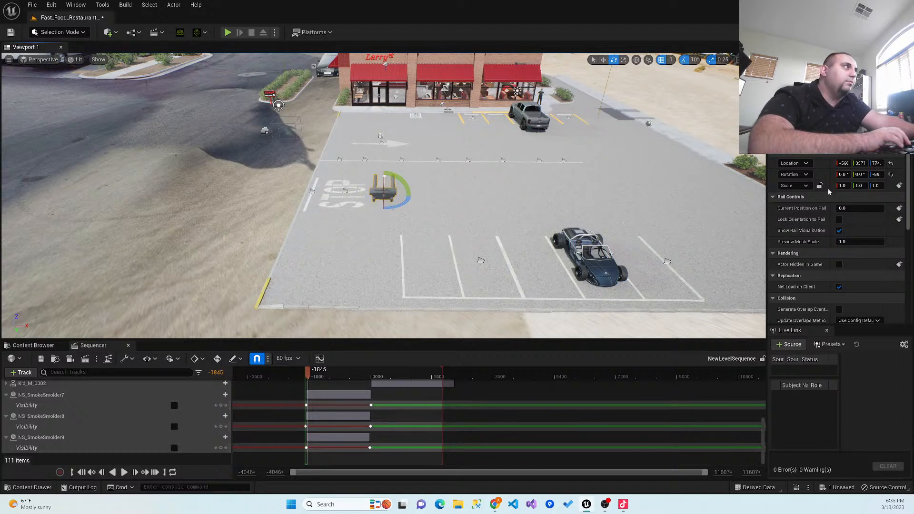
pyautogui.moveTo(842, 208)
pyautogui.mouseDown()
pyautogui.moveTo(858, 208)
pyautogui.moveTo(842, 208)
pyautogui.mouseUp()
pyautogui.moveTo(379, 263); pyautogui.dragTo(400, 276, button='right')
pyautogui.scroll(1, 379, 263)
pyautogui.scroll(4, 378, 263)
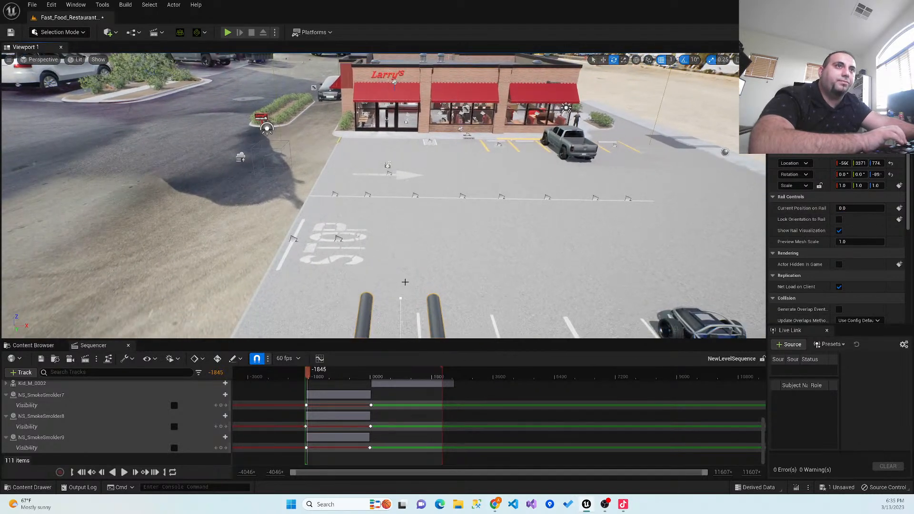
# - Try to select the new camera rail's end point near the STOP marking
pyautogui.click(400, 298)
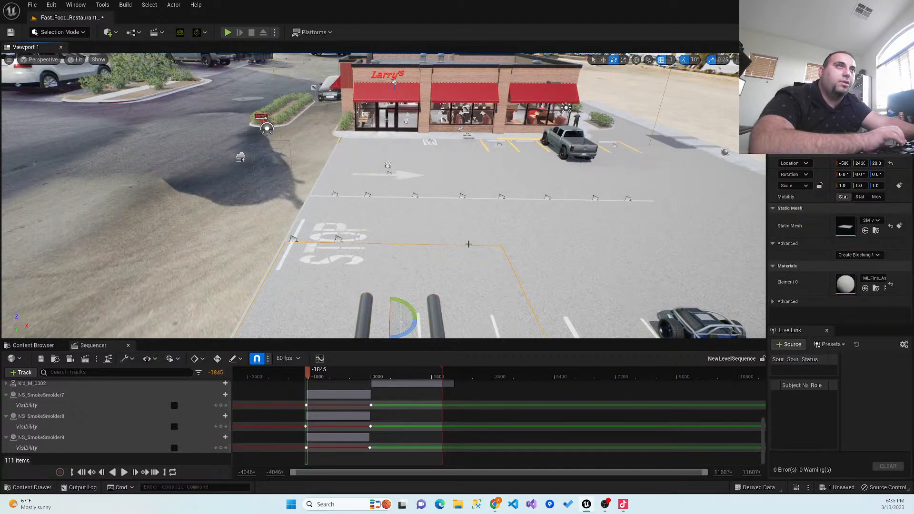
pyautogui.click(399, 298)
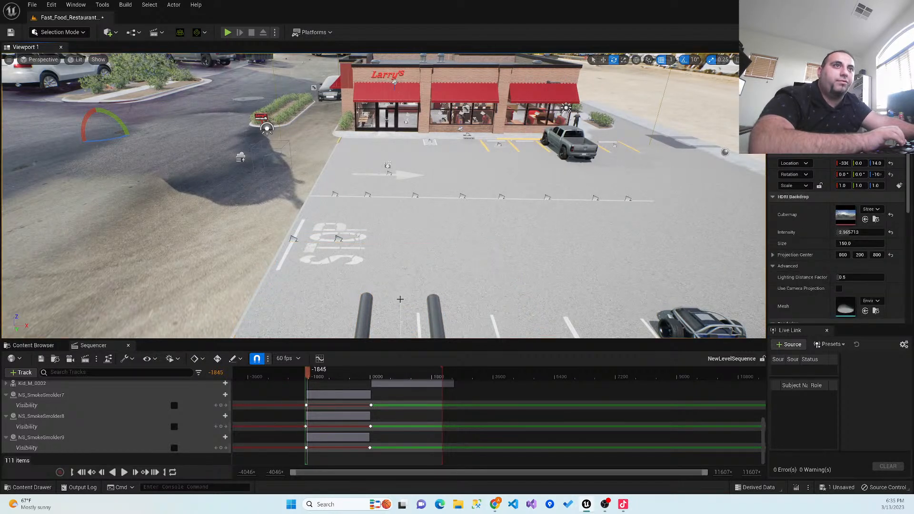
pyautogui.click(400, 299)
pyautogui.press('f')
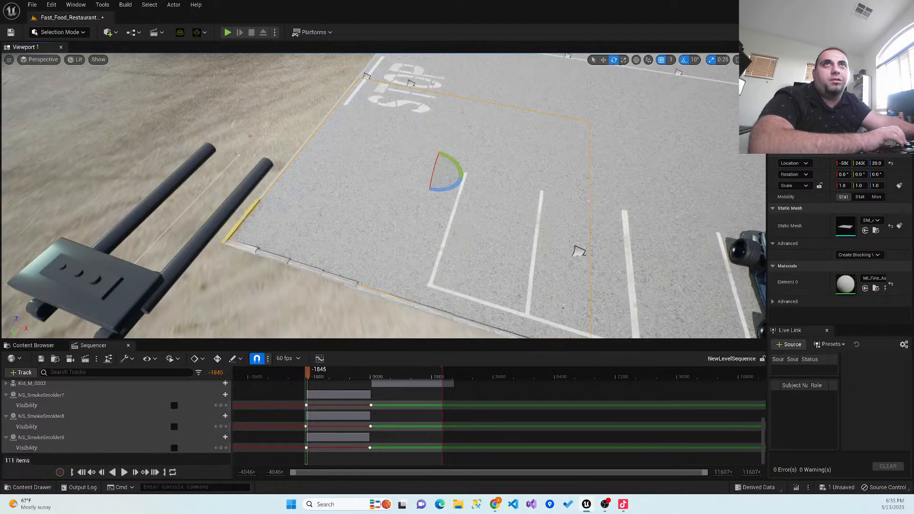
# - Reselect the camera rail, switch to the Move tool and stretch the rail's end point far away from the carriage
pyautogui.click(257, 164)
pyautogui.moveTo(523, 132); pyautogui.dragTo(502, 78, button='right')
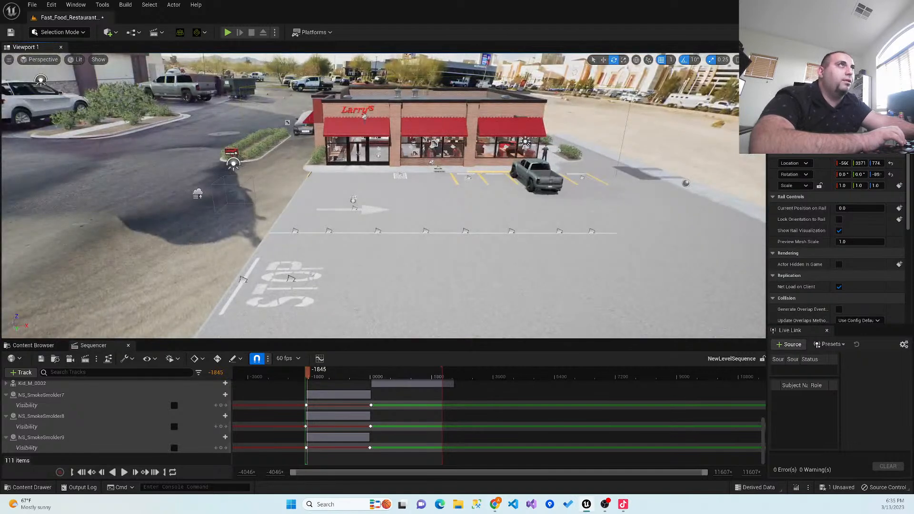
pyautogui.click(604, 60)
pyautogui.moveTo(422, 247); pyautogui.dragTo(381, 276, button='right')
pyautogui.moveTo(471, 213); pyautogui.dragTo(419, 230, button='right')
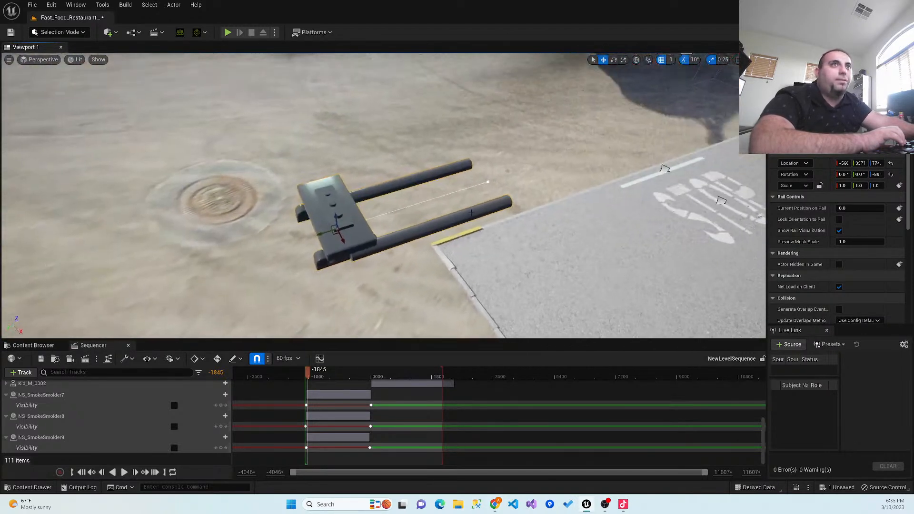
pyautogui.click(489, 181)
pyautogui.moveTo(489, 181); pyautogui.dragTo(756, 88)
pyautogui.moveTo(574, 268); pyautogui.dragTo(614, 209, button='right')
pyautogui.moveTo(564, 271); pyautogui.dragTo(528, 266, button='right')
pyautogui.moveTo(472, 209); pyautogui.dragTo(587, 235)
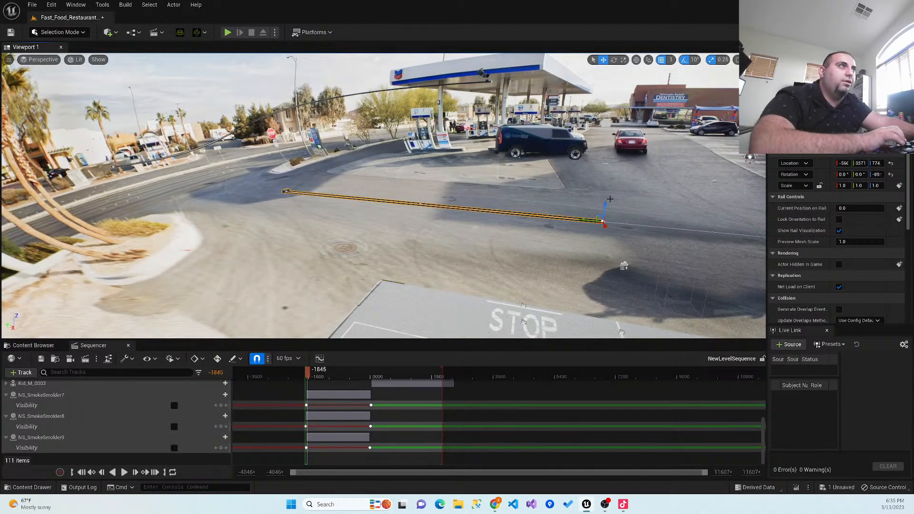
# - Move the rail's end point into the parking lot, near the painted arrow in front of the restaurant
pyautogui.moveTo(606, 203); pyautogui.dragTo(589, 327)
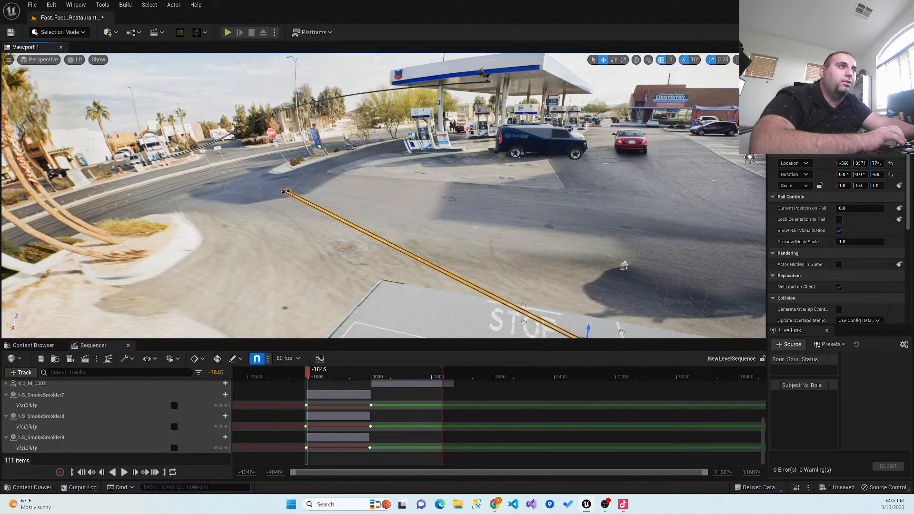
pyautogui.moveTo(493, 268); pyautogui.dragTo(588, 293, button='right')
pyautogui.press('a')
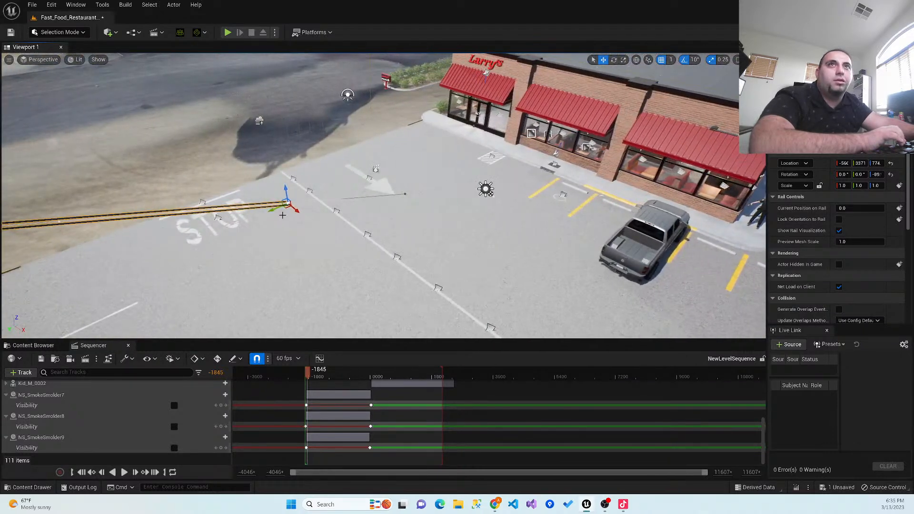
pyautogui.moveTo(272, 209); pyautogui.dragTo(394, 160)
# - Bend the rail into a curve by moving its end point's tangent handle over the parking lot beside the STOP marking
pyautogui.moveTo(351, 203); pyautogui.dragTo(290, 192, button='right')
pyautogui.click(430, 208)
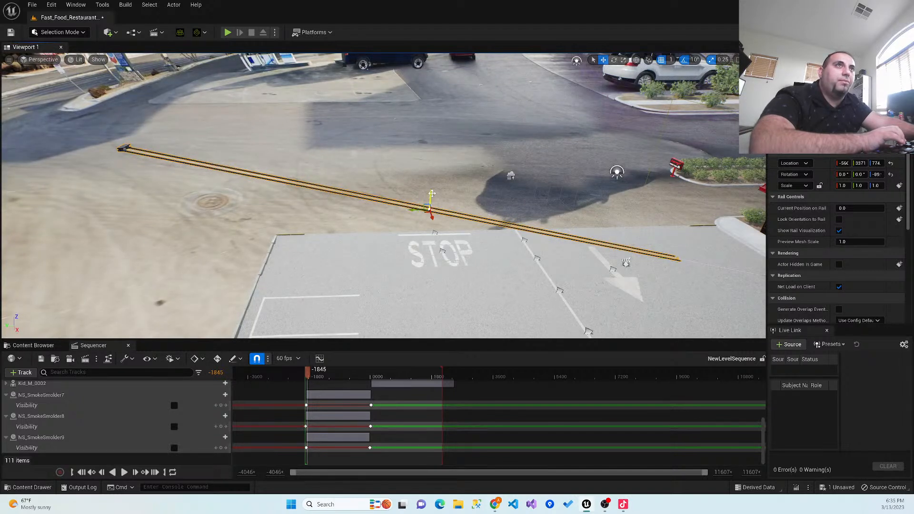
pyautogui.moveTo(431, 209); pyautogui.dragTo(398, 265)
pyautogui.moveTo(347, 267); pyautogui.dragTo(380, 234, button='right')
pyautogui.press('w')
pyautogui.moveTo(368, 291); pyautogui.dragTo(481, 318, button='right')
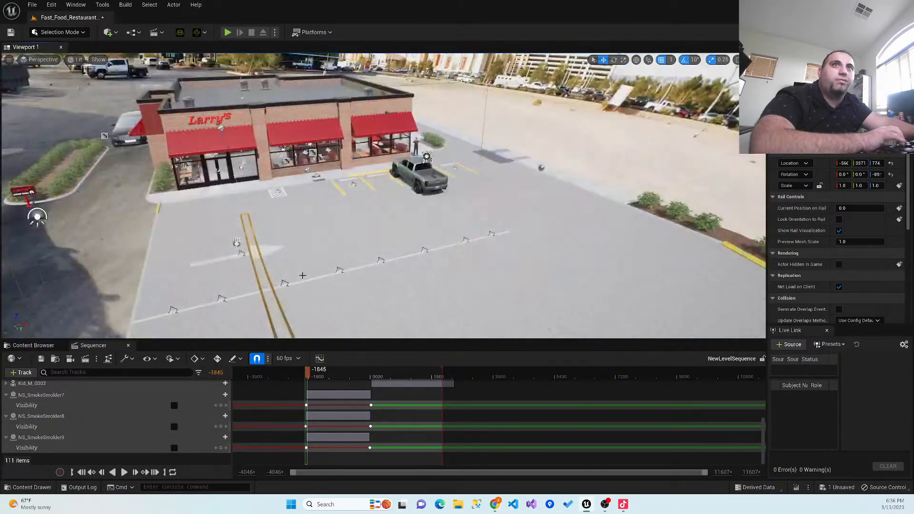
pyautogui.scroll(-5, 367, 291)
pyautogui.scroll(-6, 367, 291)
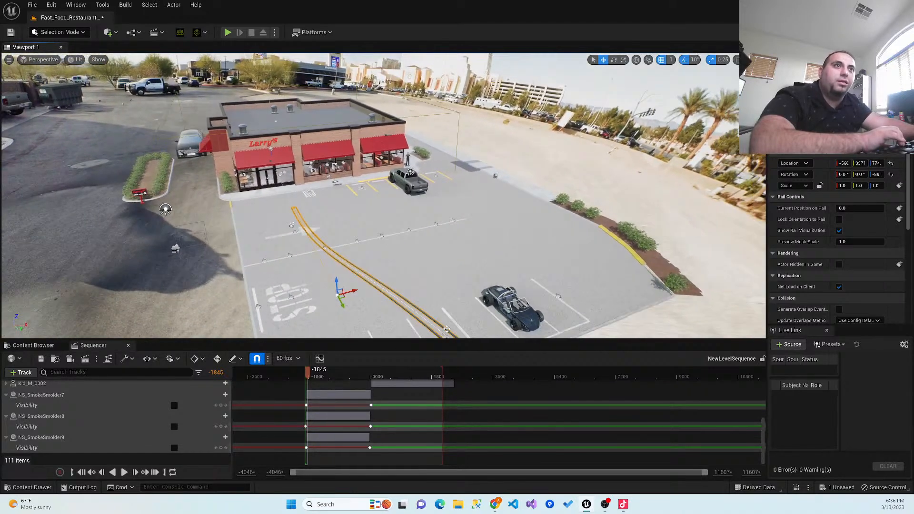
pyautogui.scroll(-8, 388, 318)
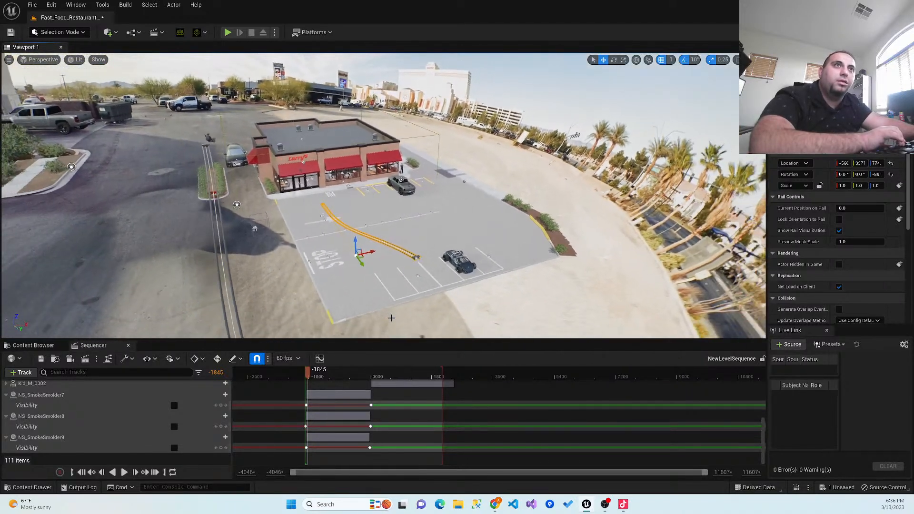
# - Raise the rail's starting point at the carriage above the parking lot, and save the level
pyautogui.press('a')
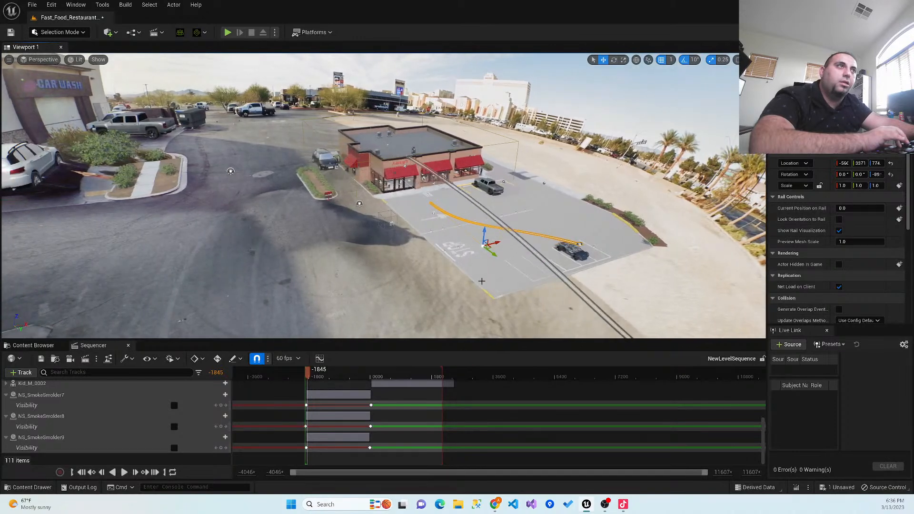
pyautogui.moveTo(461, 317); pyautogui.dragTo(583, 315, button='right')
pyautogui.moveTo(344, 283)
pyautogui.mouseDown(button='right')
pyautogui.moveTo(419, 282)
pyautogui.moveTo(344, 283)
pyautogui.mouseUp(button='right')
pyautogui.press('w')
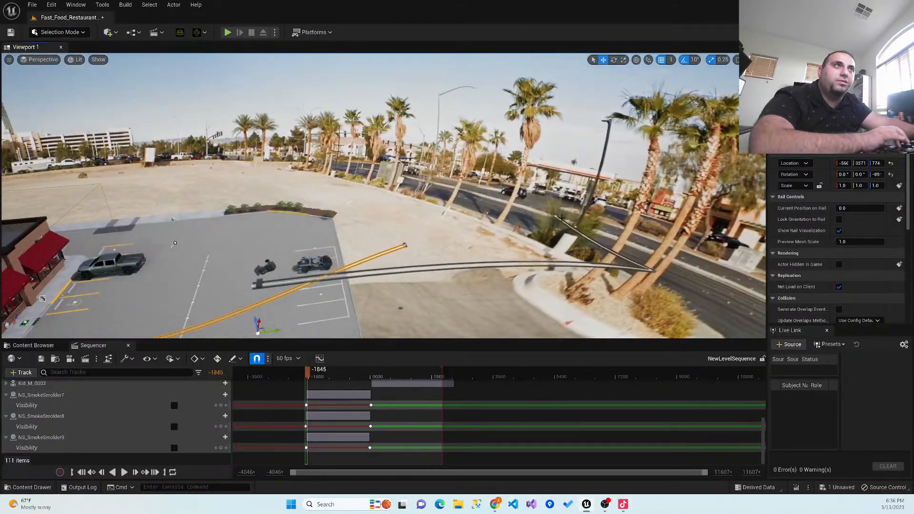
pyautogui.press('a')
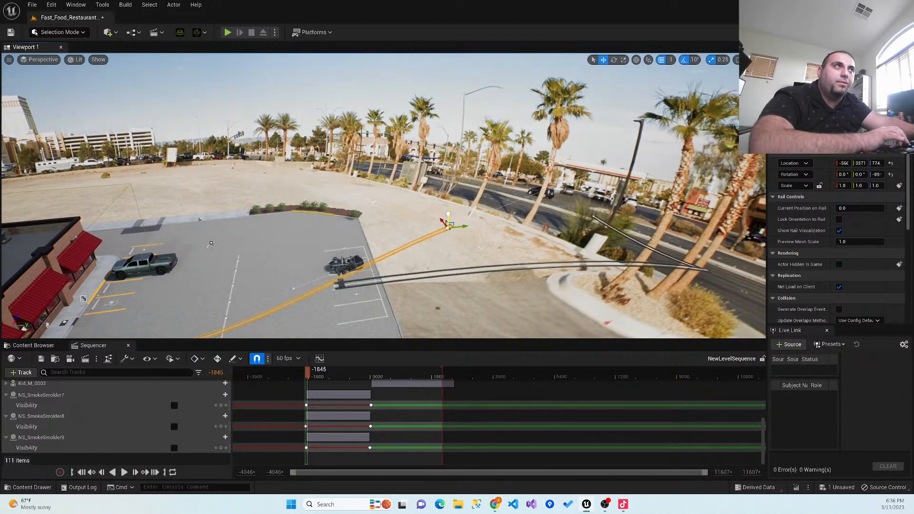
pyautogui.press('d')
pyautogui.moveTo(382, 264); pyautogui.dragTo(314, 265, button='right')
pyautogui.press('w')
pyautogui.press('w')
pyautogui.press('d')
pyautogui.press('a')
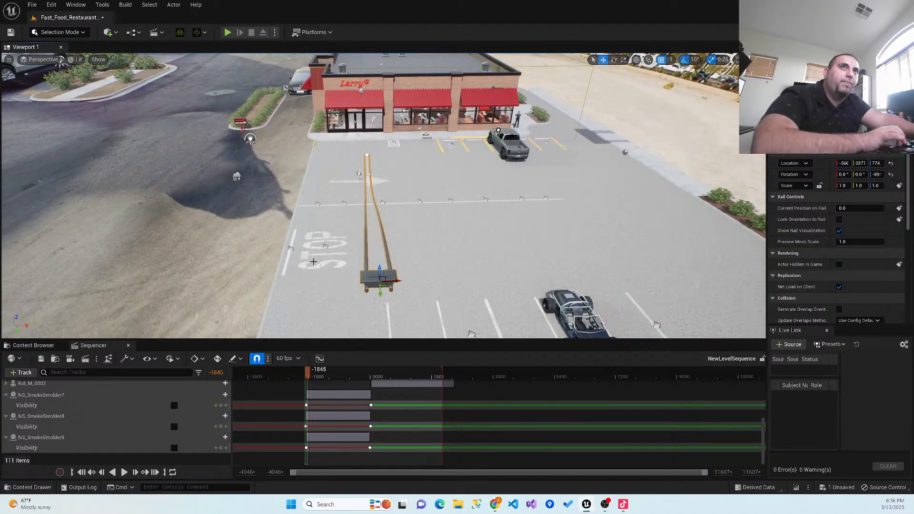
pyautogui.click(10, 31)
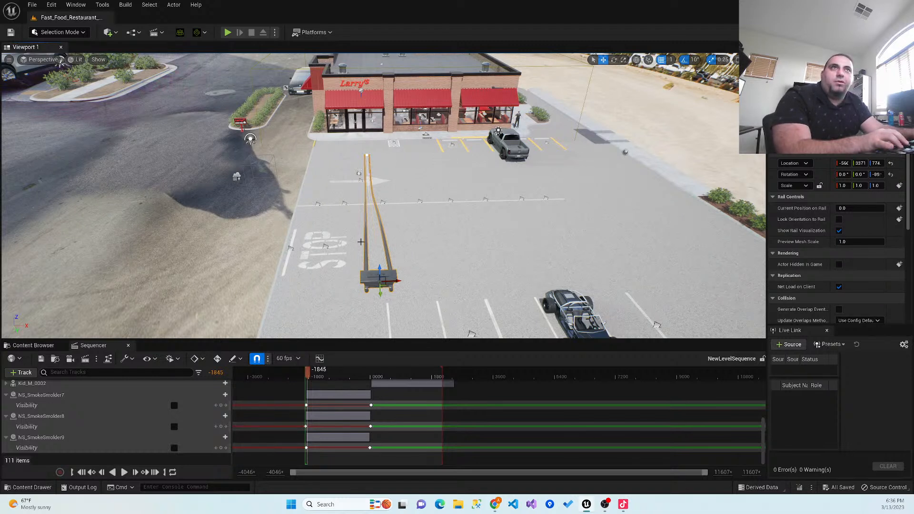
# - Collapse the expanded NS_SmokeSmolder tracks and the FirstCamera01_Rig track in the Sequencer
pyautogui.click(6, 395)
pyautogui.click(7, 416)
pyautogui.click(6, 427)
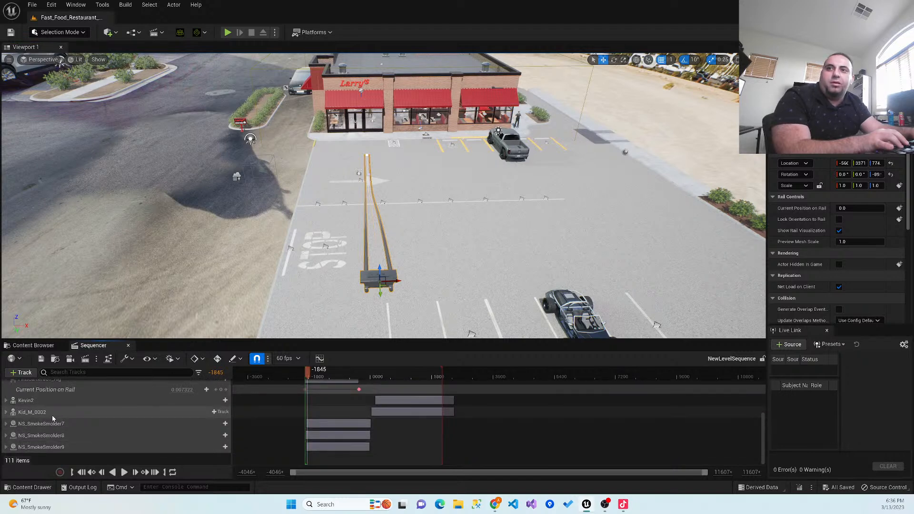
pyautogui.scroll(2, 13, 424)
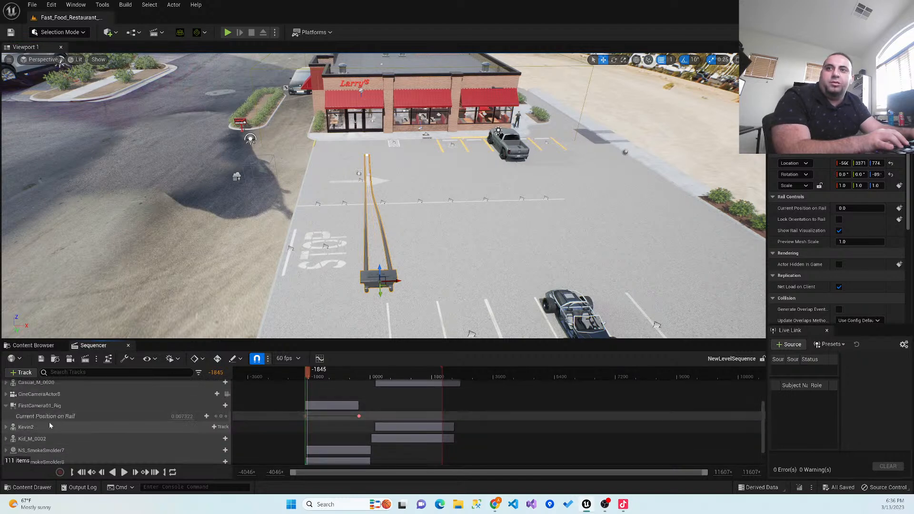
pyautogui.click(6, 405)
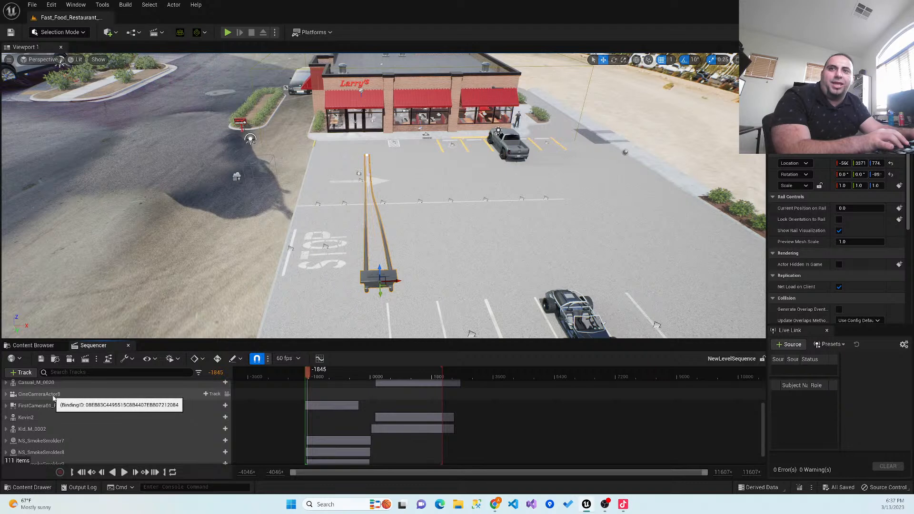
# - Rename the cine camera's Sequencer track to FirstCamera01_Cam and save the level sequence
pyautogui.click(54, 398)
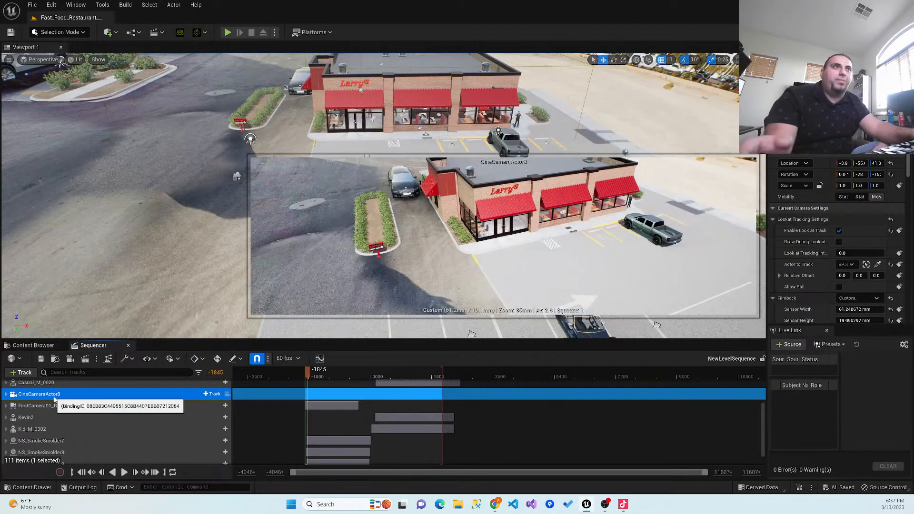
pyautogui.doubleClick(53, 396)
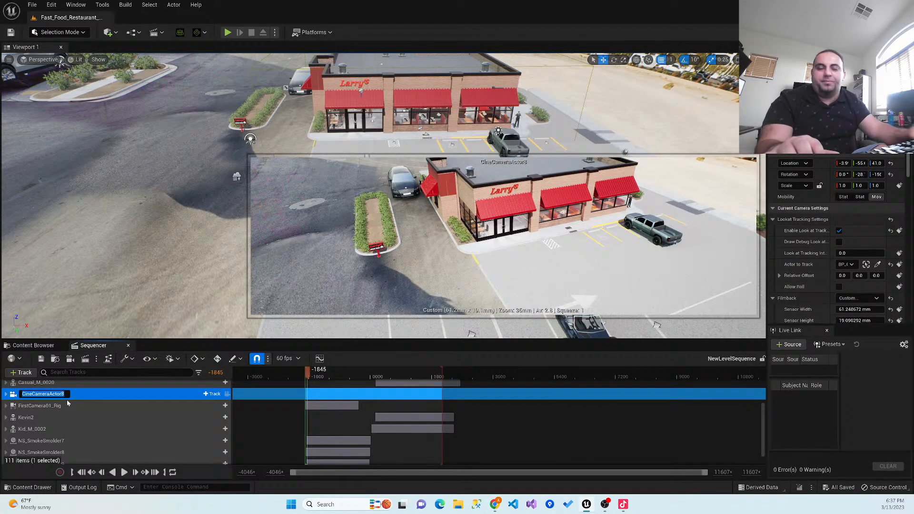
pyautogui.write('FirstCamera01_Cam')
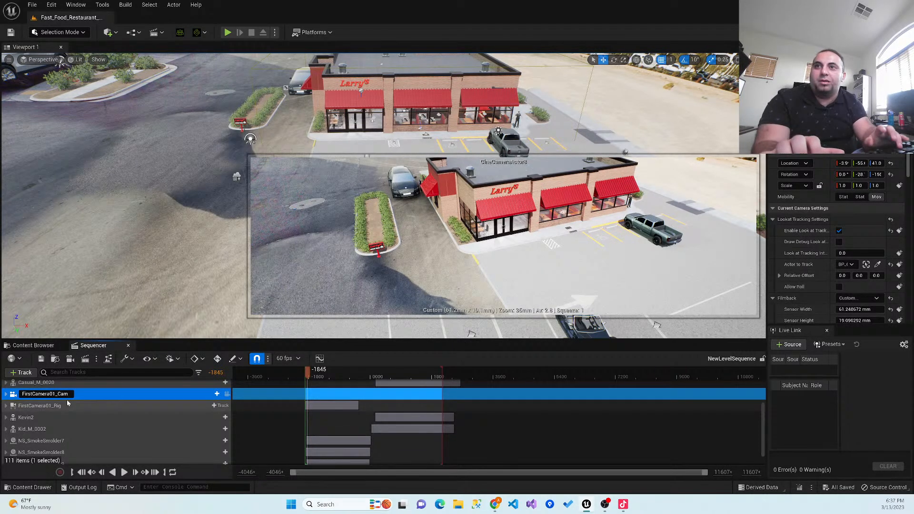
pyautogui.press('Return')
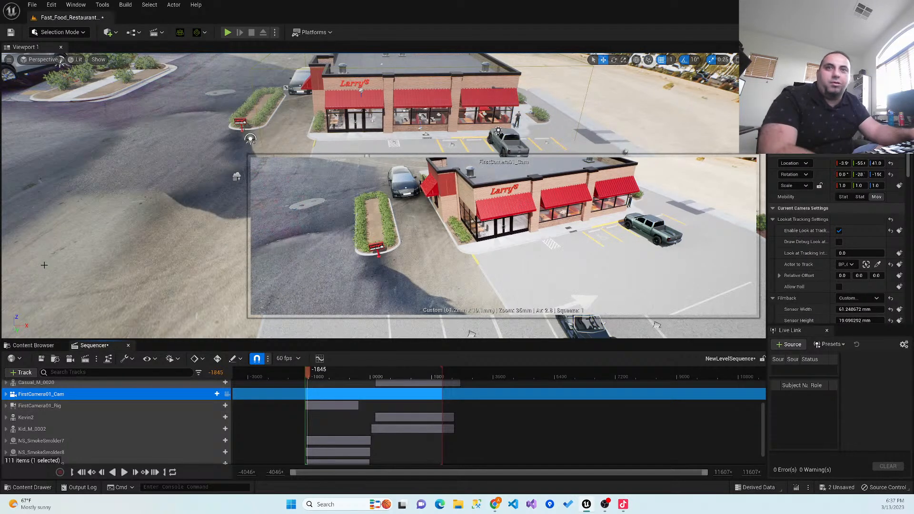
pyautogui.click(41, 359)
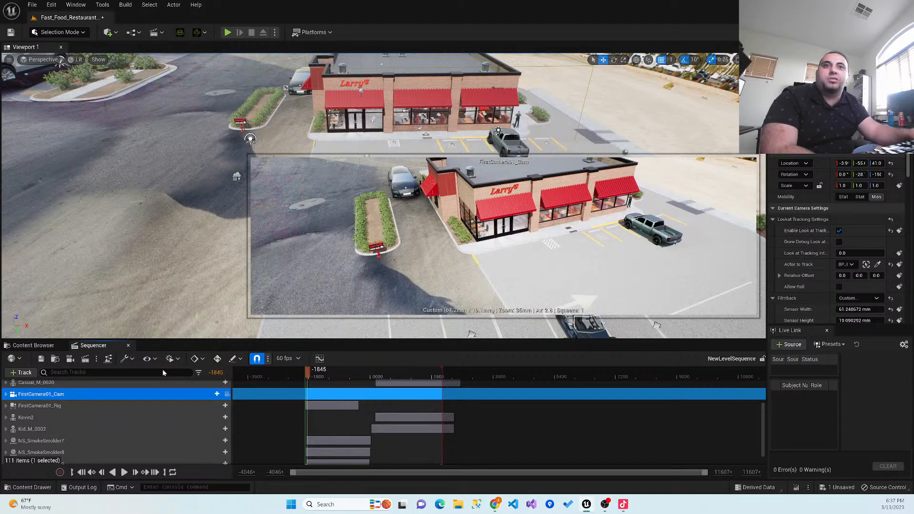
# - Play the sequence to preview the FirstCamera01_Cam shot, stop it, and return the playhead to frame -1900
pyautogui.click(123, 472)
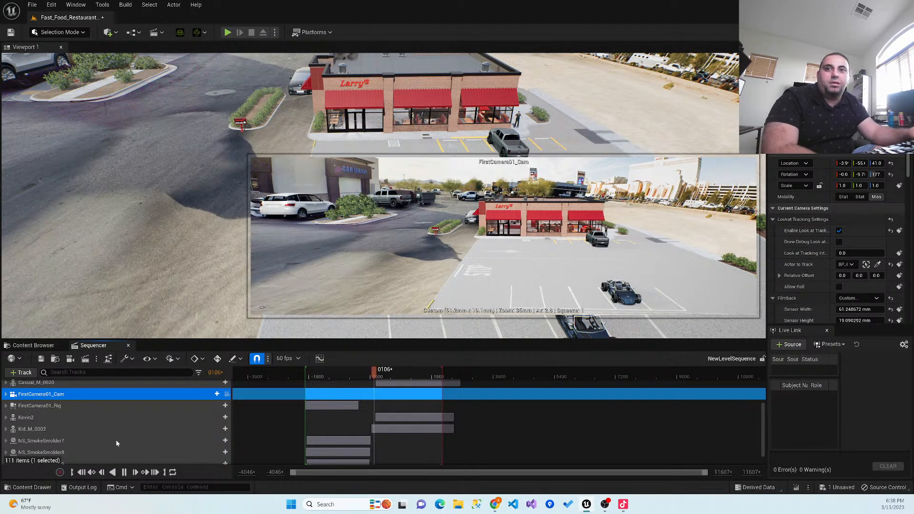
pyautogui.click(124, 472)
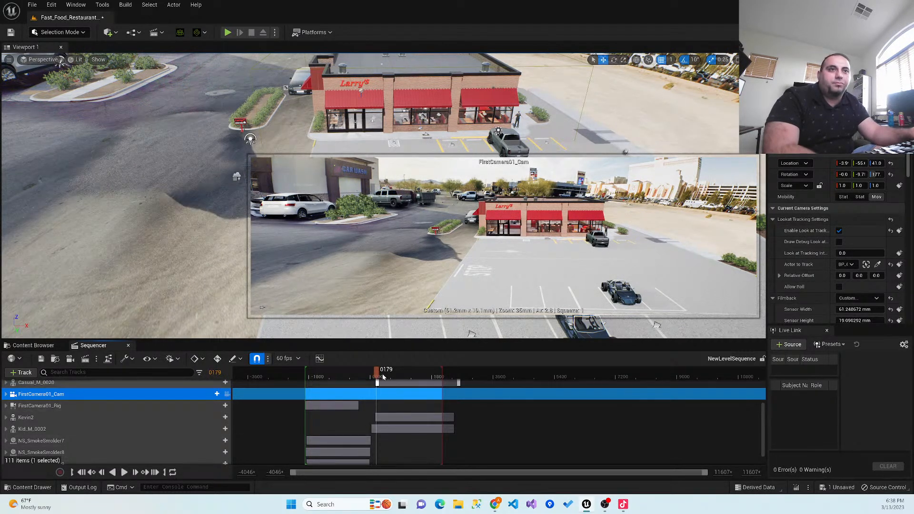
pyautogui.moveTo(339, 374); pyautogui.dragTo(306, 378)
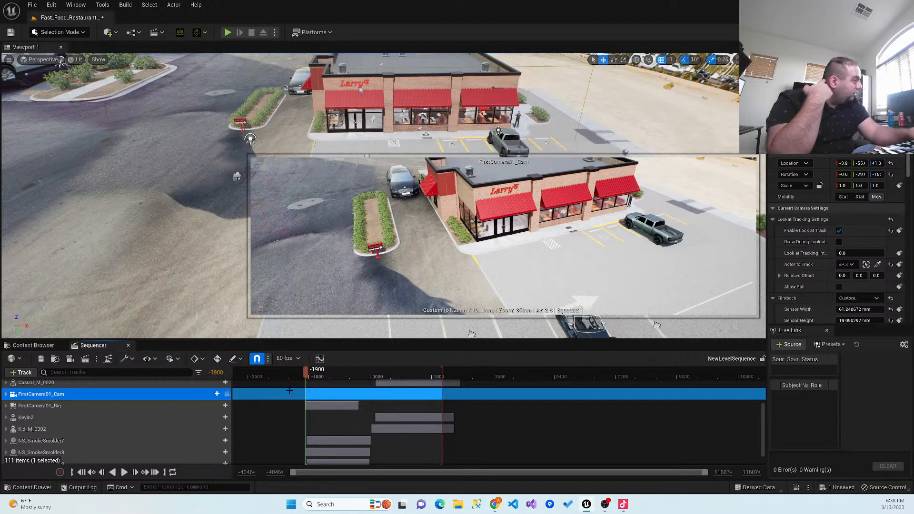
# - Open Task Manager, check the computer's performance and memory usage, and close it again
pyautogui.click(334, 504)
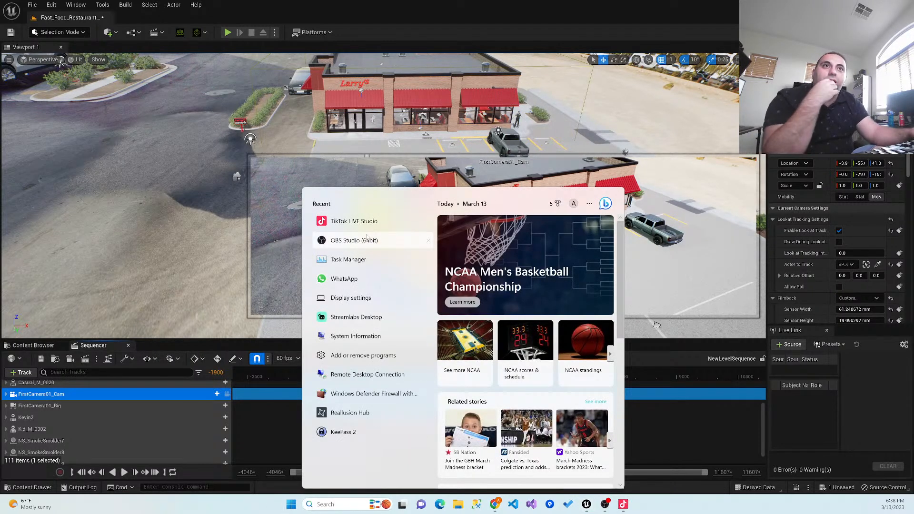
pyautogui.click(349, 259)
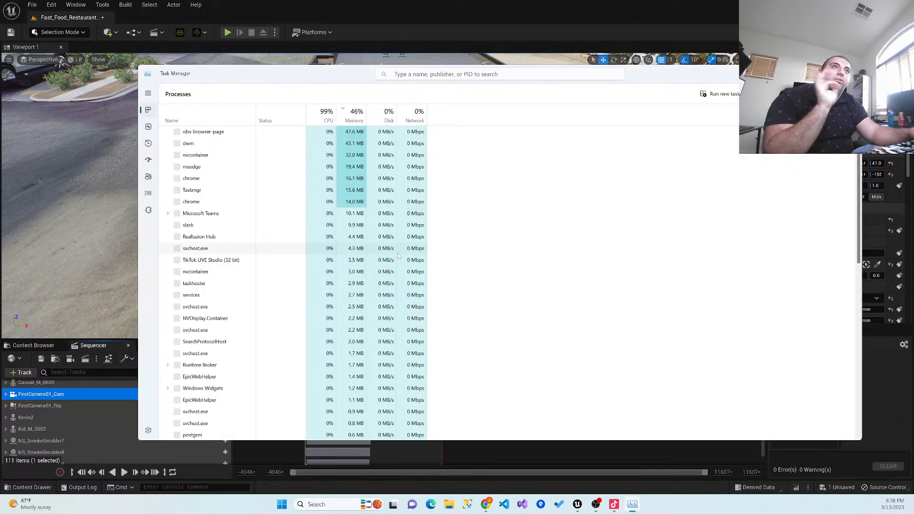
pyautogui.click(148, 126)
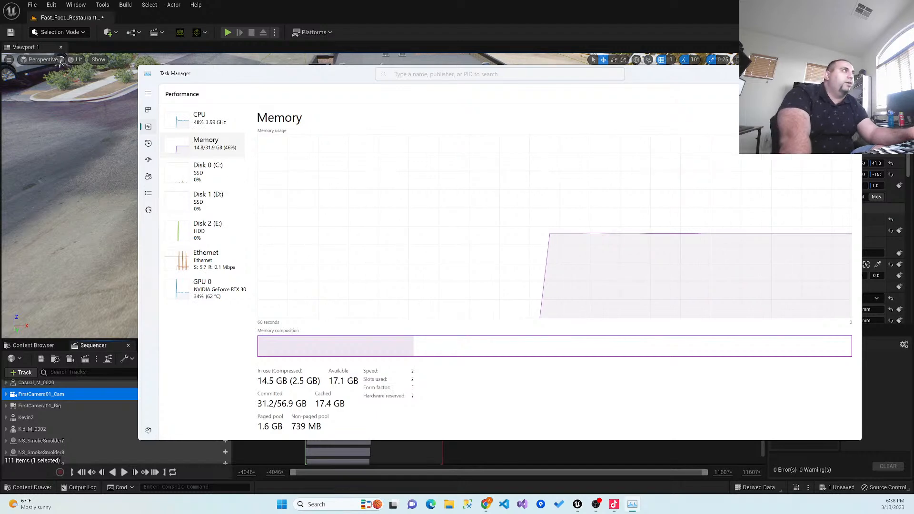
pyautogui.click(849, 73)
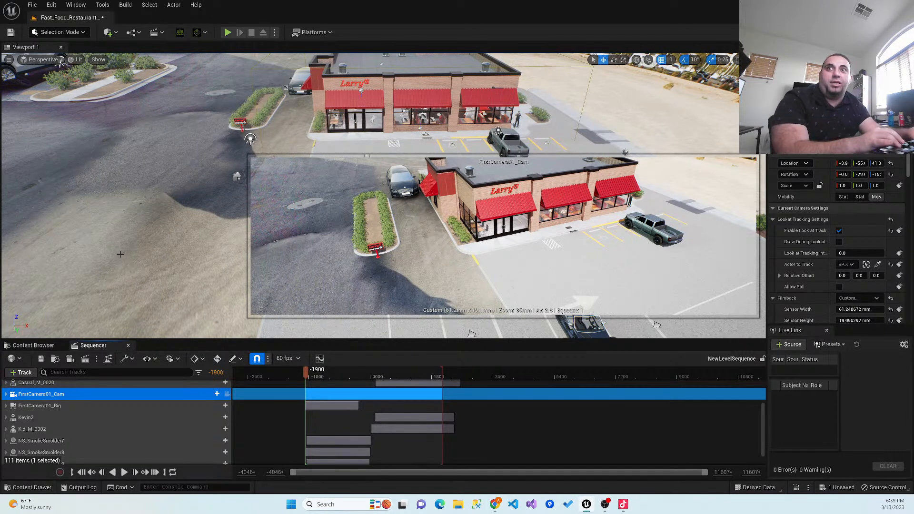
# - Try the cinematic viewport layout and return to the default viewport
pyautogui.click(43, 59)
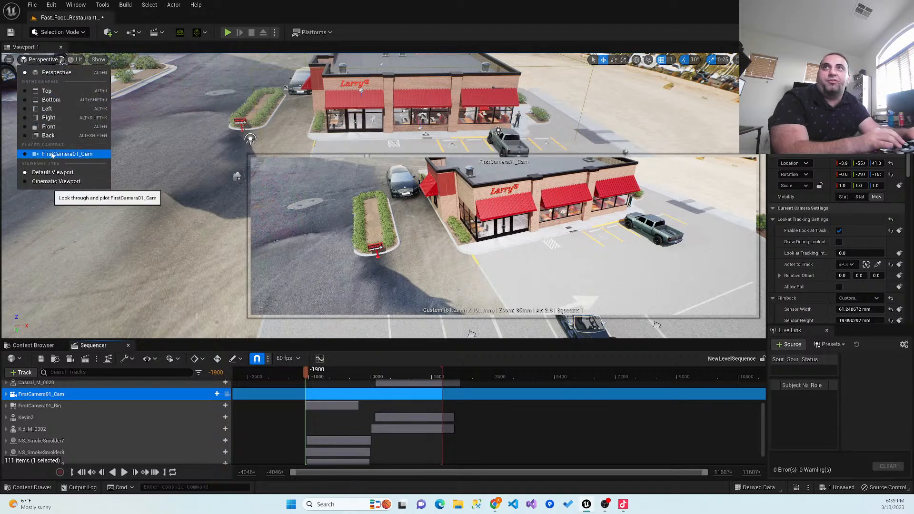
pyautogui.click(55, 181)
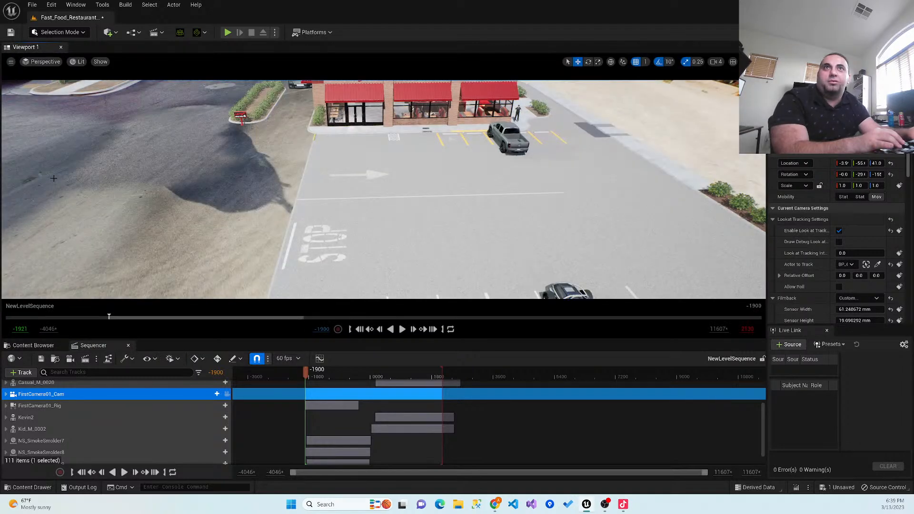
pyautogui.click(45, 62)
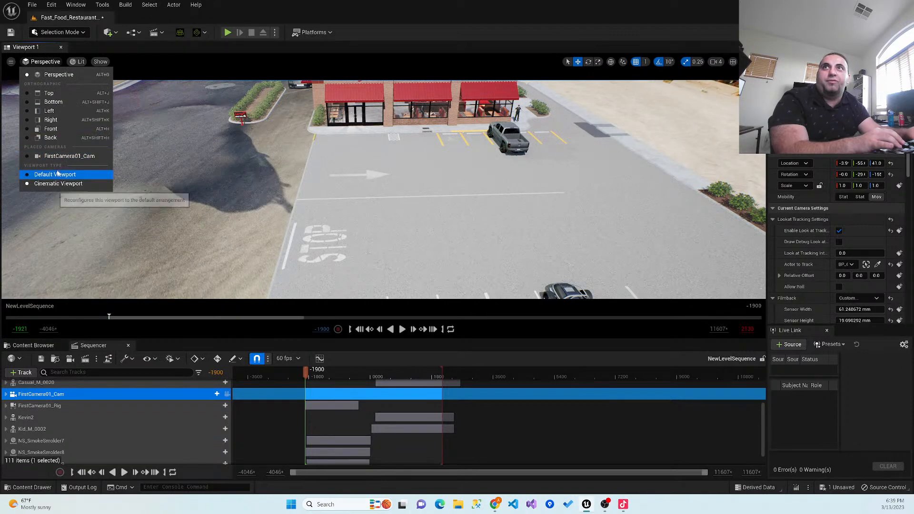
pyautogui.click(55, 174)
# - Select the second camera rail in the parking lot
pyautogui.moveTo(139, 191); pyautogui.dragTo(197, 191, button='right')
pyautogui.click(136, 323)
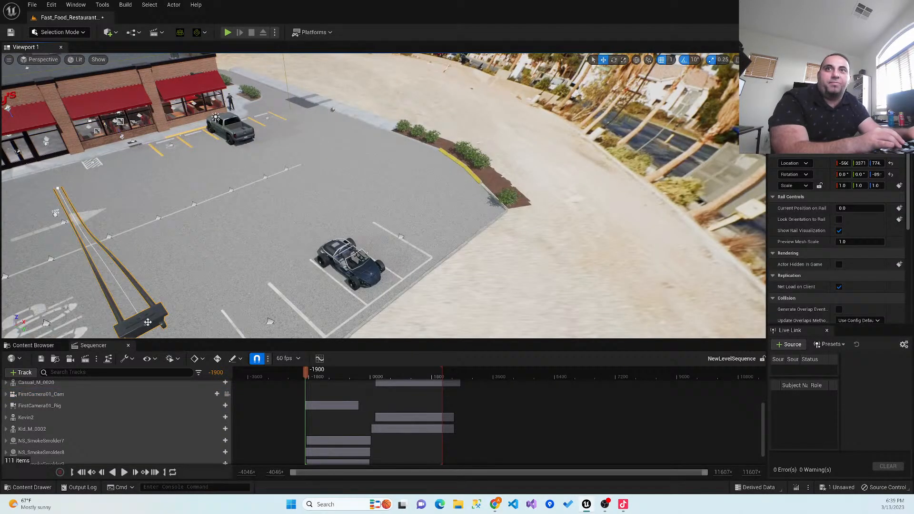
pyautogui.moveTo(202, 283); pyautogui.dragTo(142, 282, button='right')
pyautogui.moveTo(260, 242)
pyautogui.mouseDown(button='right')
pyautogui.moveTo(290, 241)
pyautogui.moveTo(278, 241)
pyautogui.mouseUp(button='right')
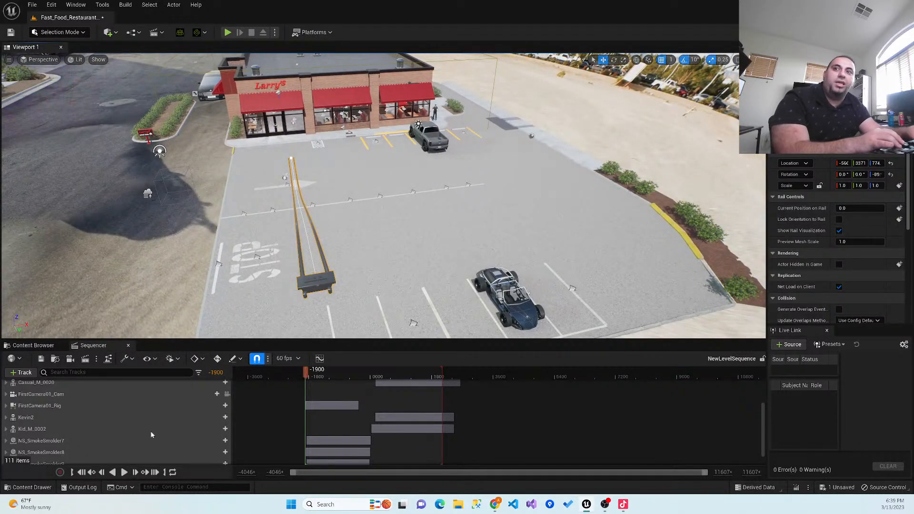
# - Add the SecondCamera02_Rig actor to the Sequencer as a new track, finding it with the search term "sec"
pyautogui.scroll(-1, 152, 414)
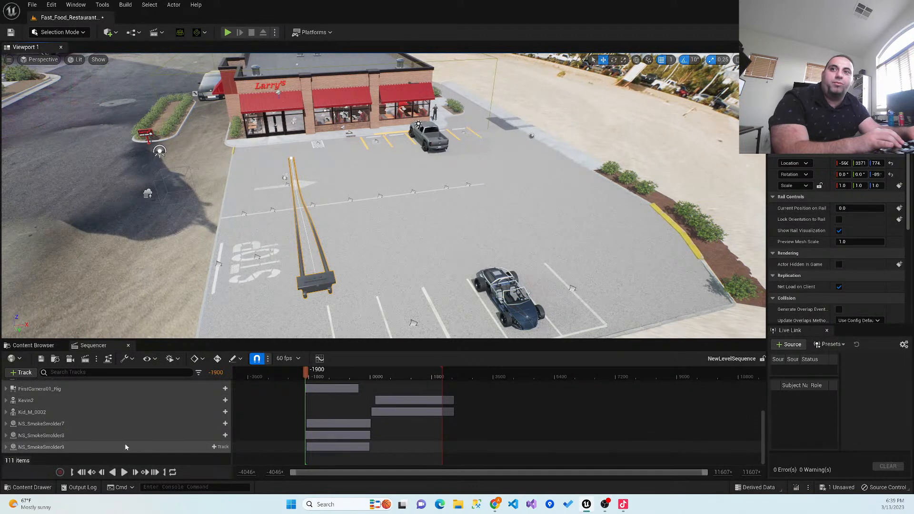
pyautogui.scroll(10, 128, 442)
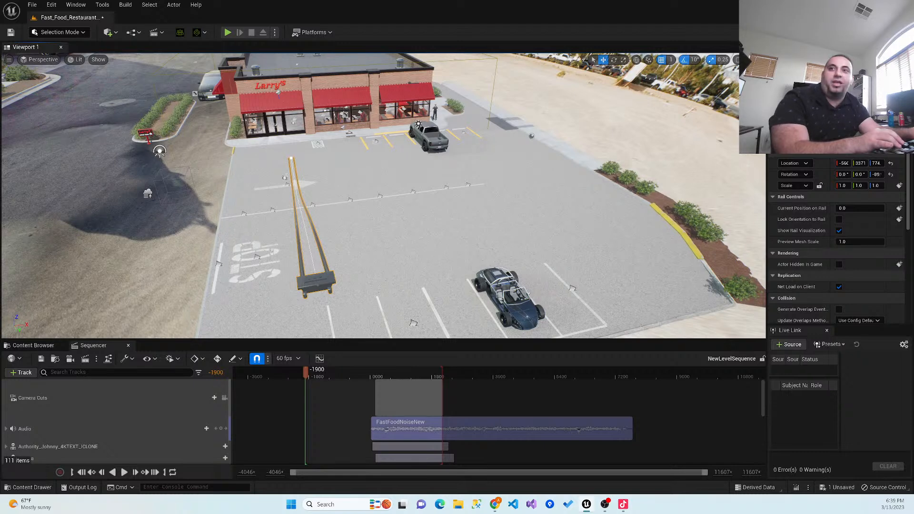
pyautogui.scroll(-5, 14, 430)
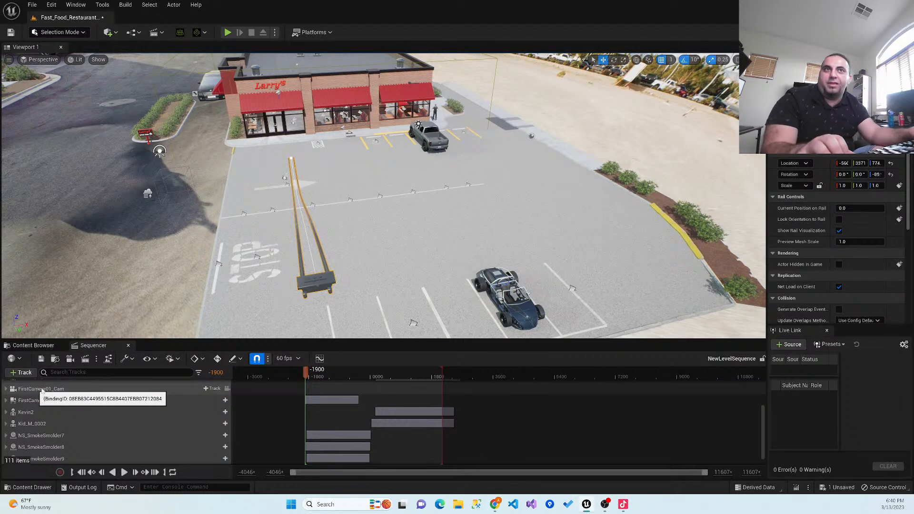
pyautogui.scroll(3, 57, 407)
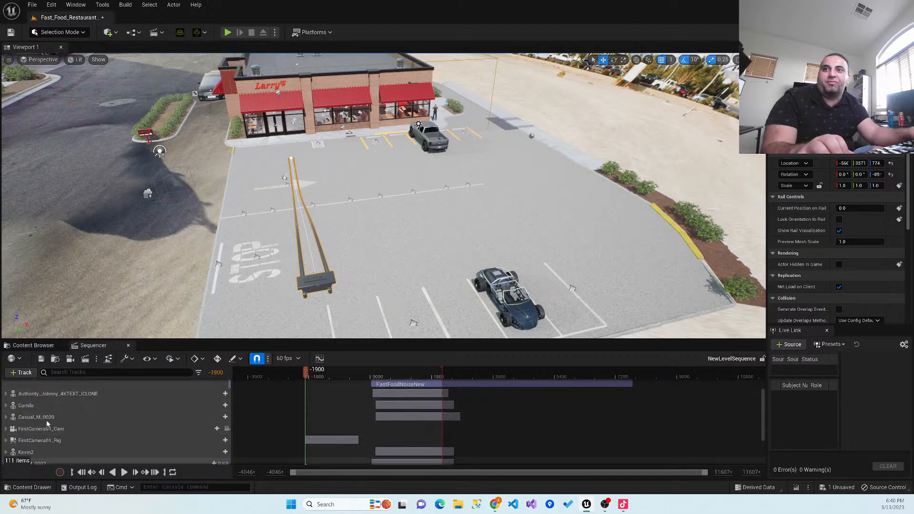
pyautogui.click(30, 373)
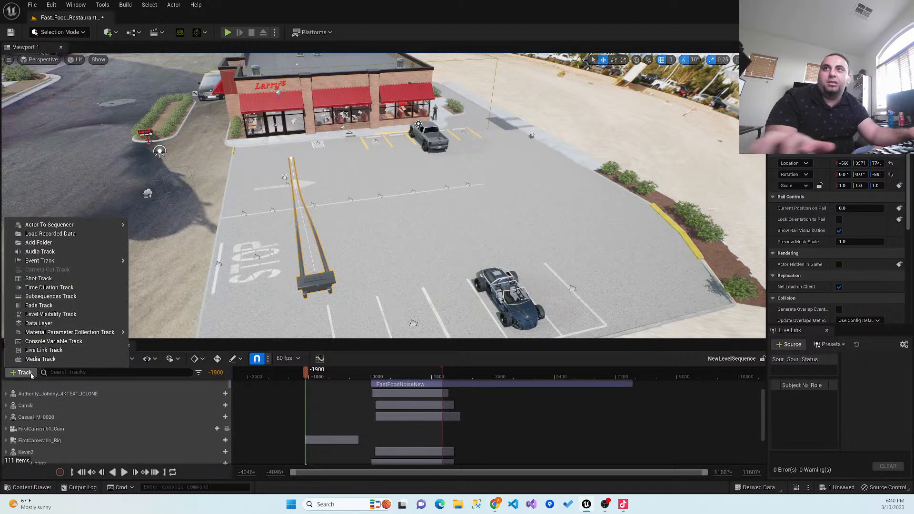
pyautogui.moveTo(77, 229)
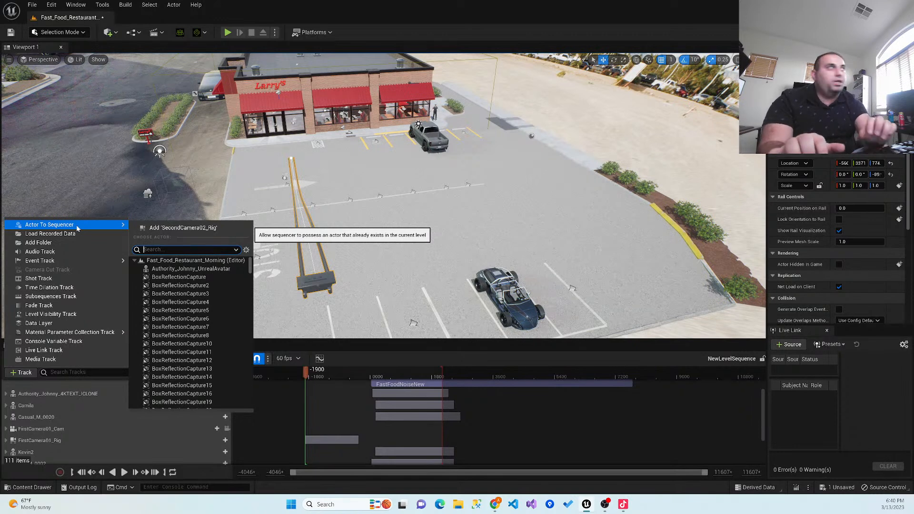
pyautogui.write('Sec')
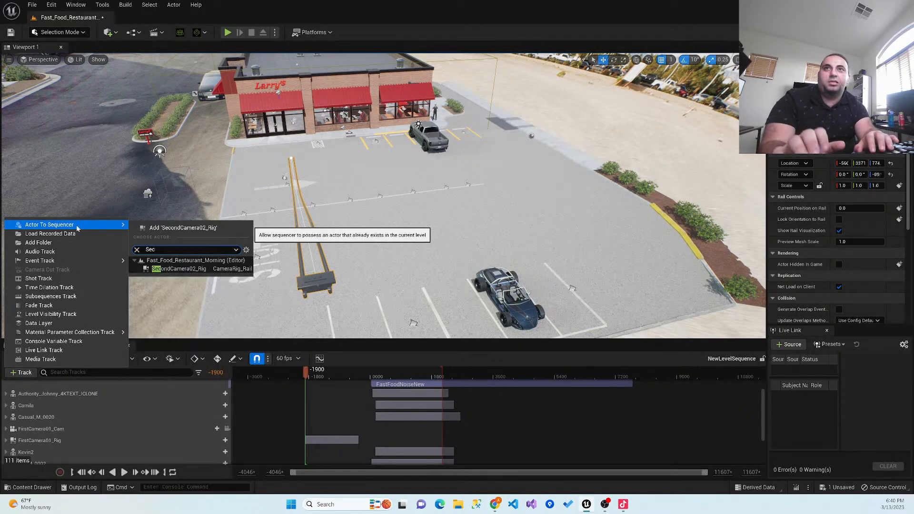
pyautogui.moveTo(117, 225)
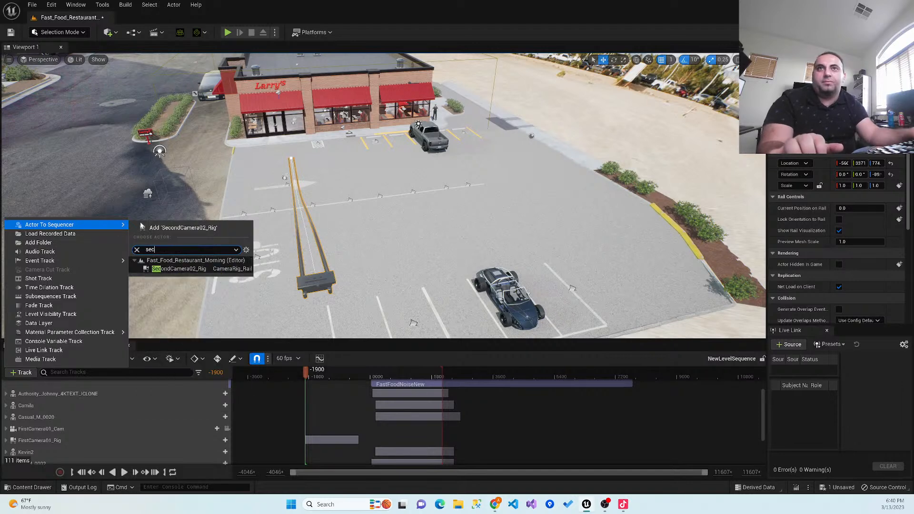
pyautogui.click(179, 269)
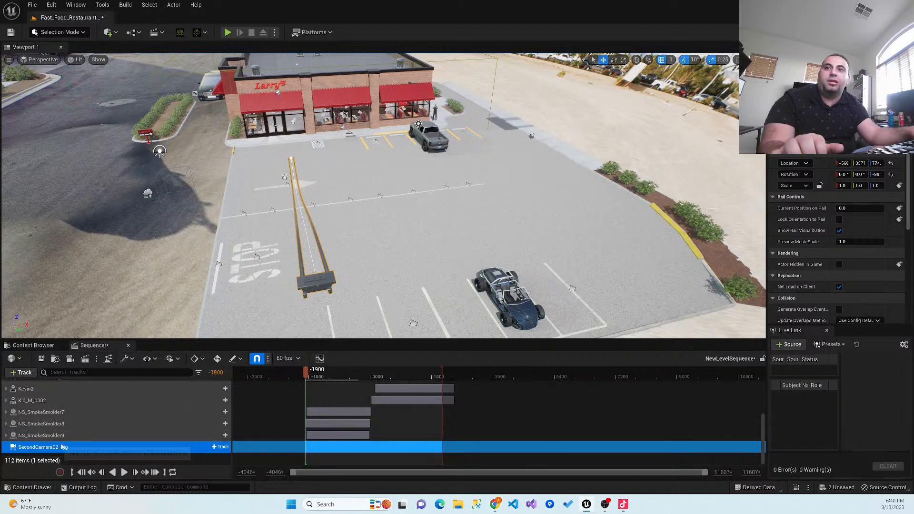
# - Move the SecondCamera02_Rig track directly below FirstCamera01_Rig and check the first rig's Current Position on Rail track
pyautogui.scroll(2, 68, 421)
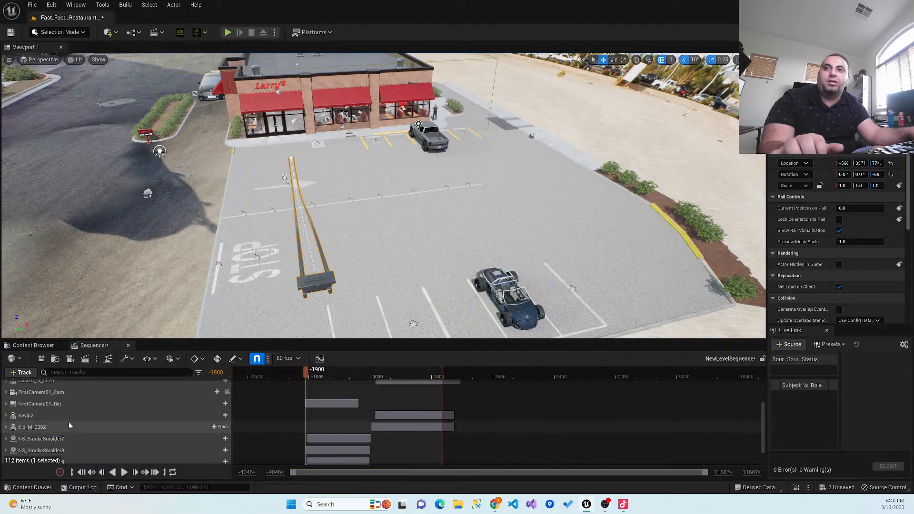
pyautogui.scroll(-2, 69, 421)
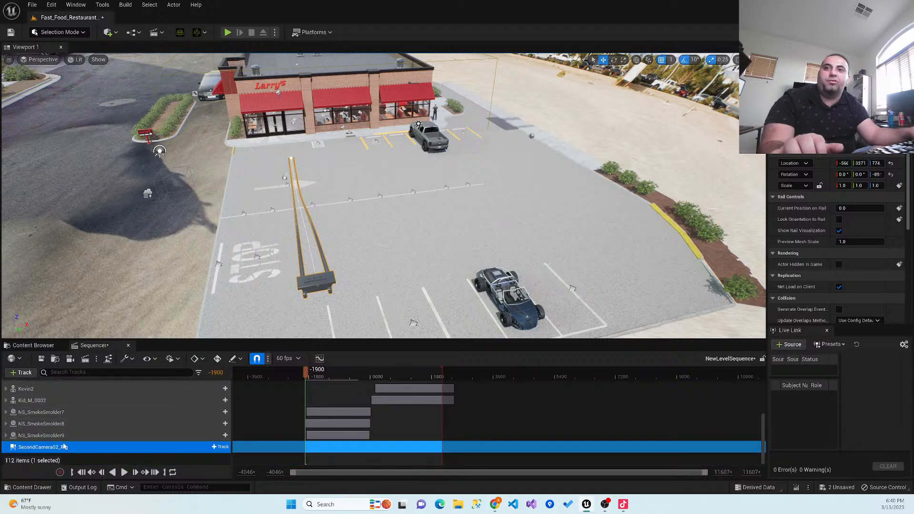
pyautogui.moveTo(64, 447); pyautogui.dragTo(76, 385)
pyautogui.scroll(2, 81, 415)
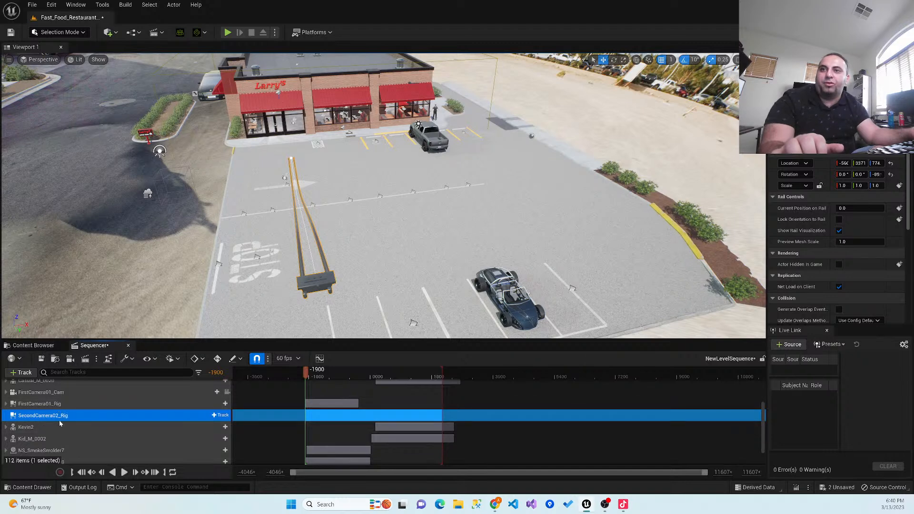
pyautogui.click(6, 403)
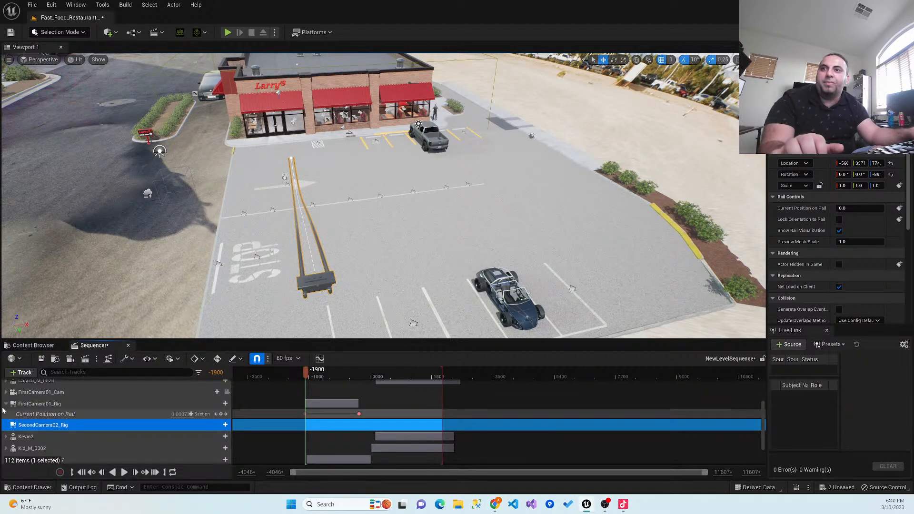
pyautogui.click(6, 404)
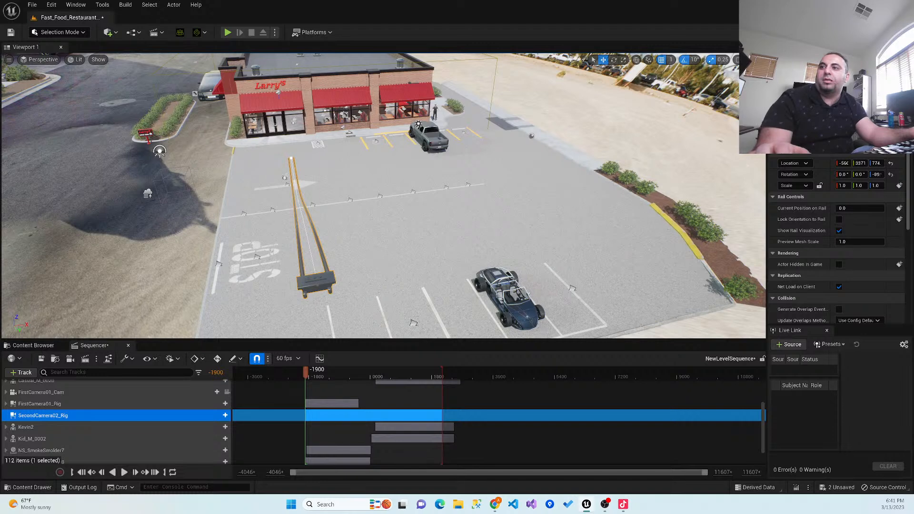
pyautogui.hotkey('alt', 'Tab')
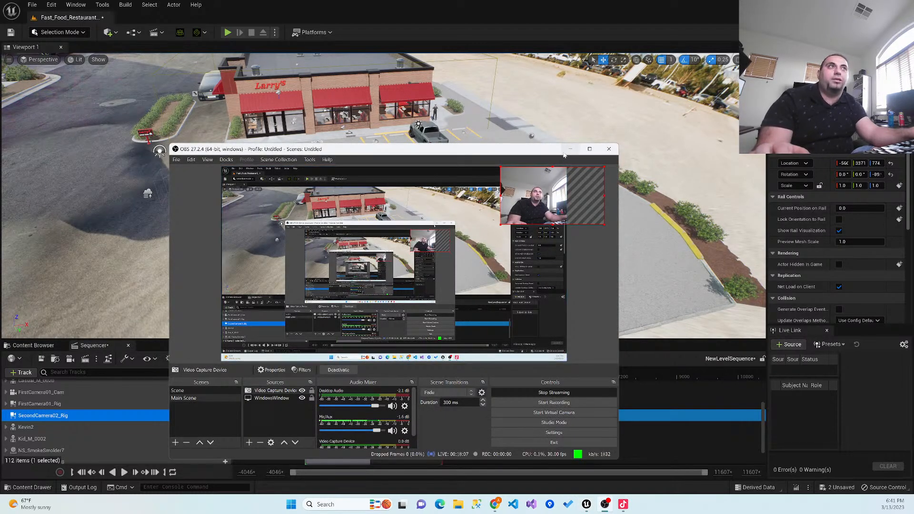
pyautogui.hotkey('alt', 'Tab')
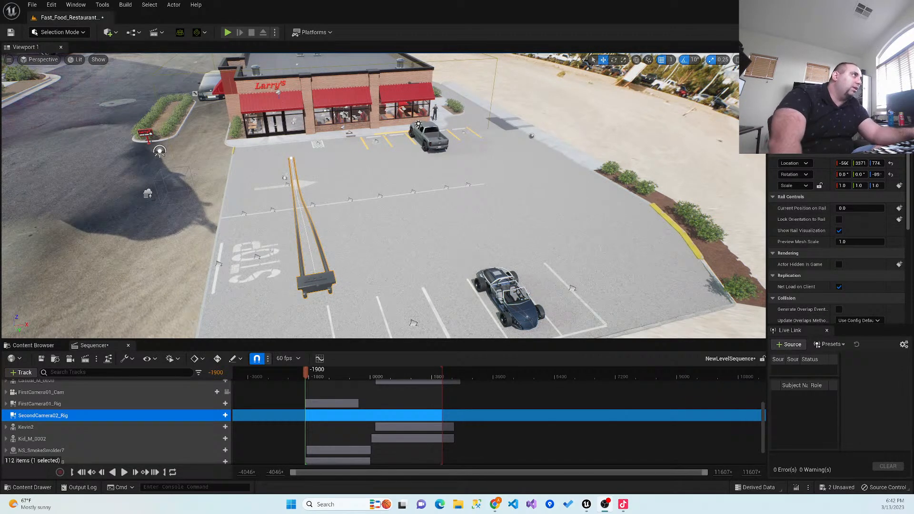
# - Open SecondCamera02_Rig in the property matrix, view its properties and close the matrix
pyautogui.click(903, 114)
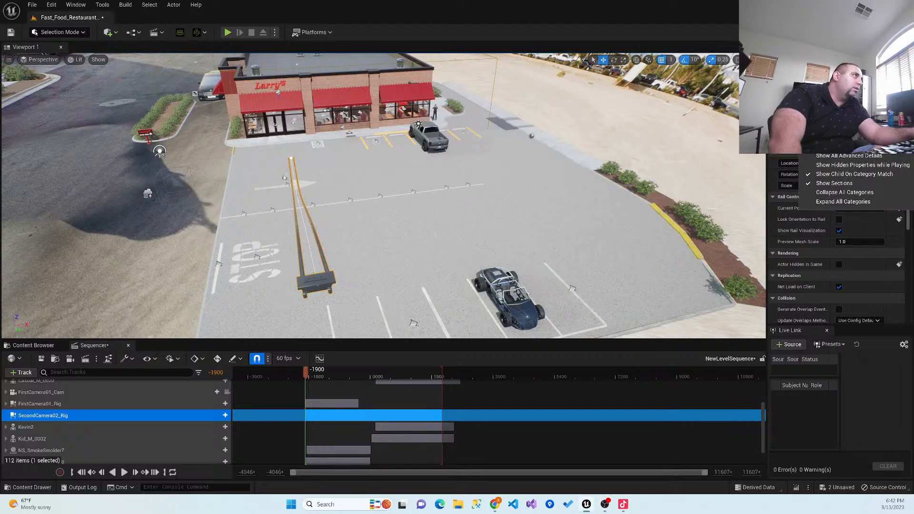
pyautogui.click(903, 114)
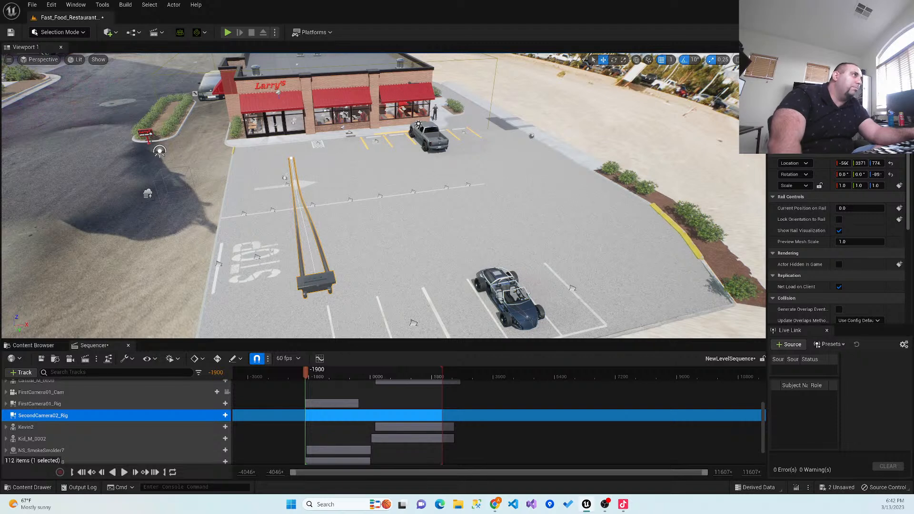
pyautogui.click(891, 115)
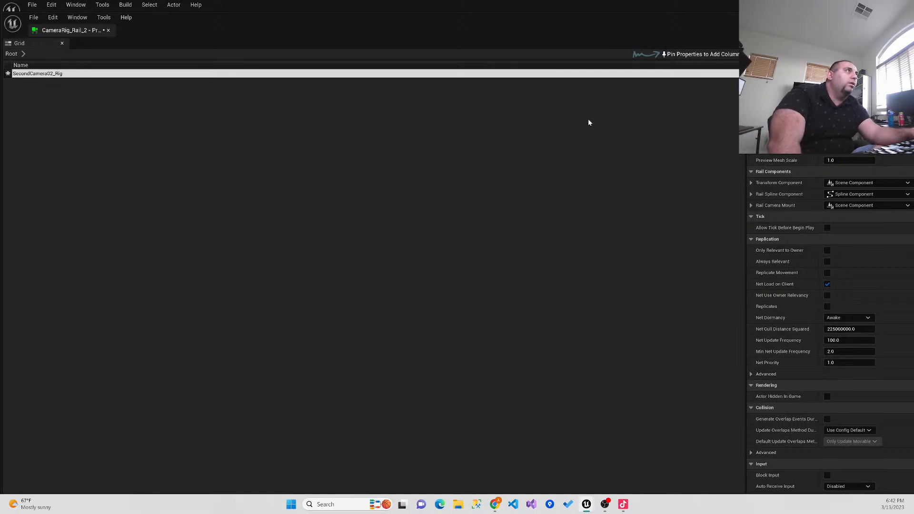
pyautogui.click(84, 76)
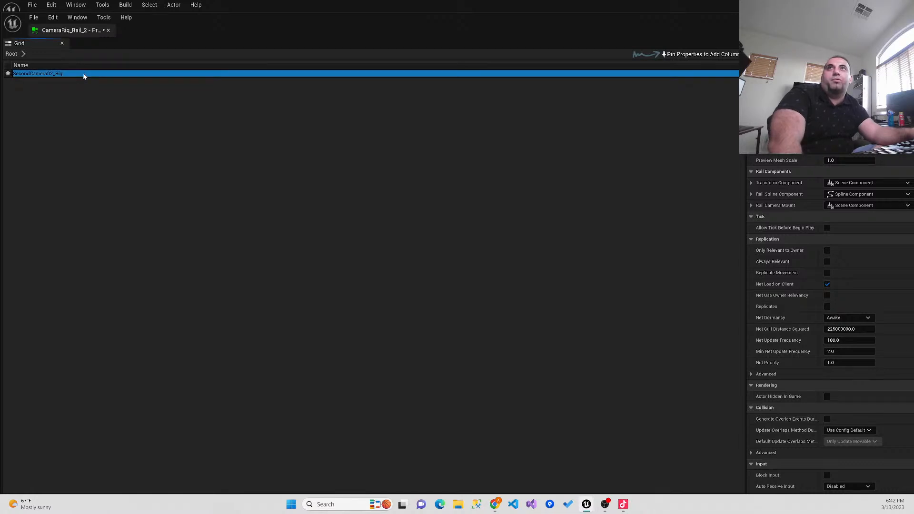
pyautogui.click(62, 44)
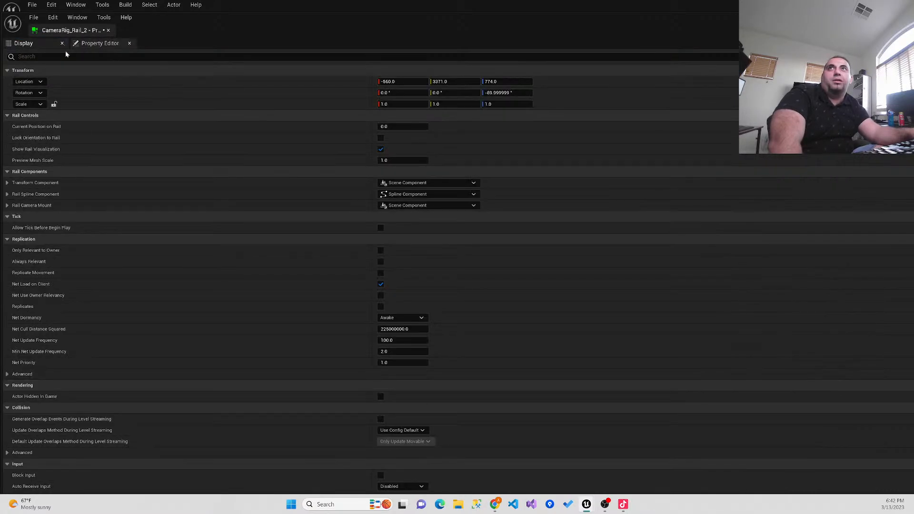
pyautogui.click(109, 30)
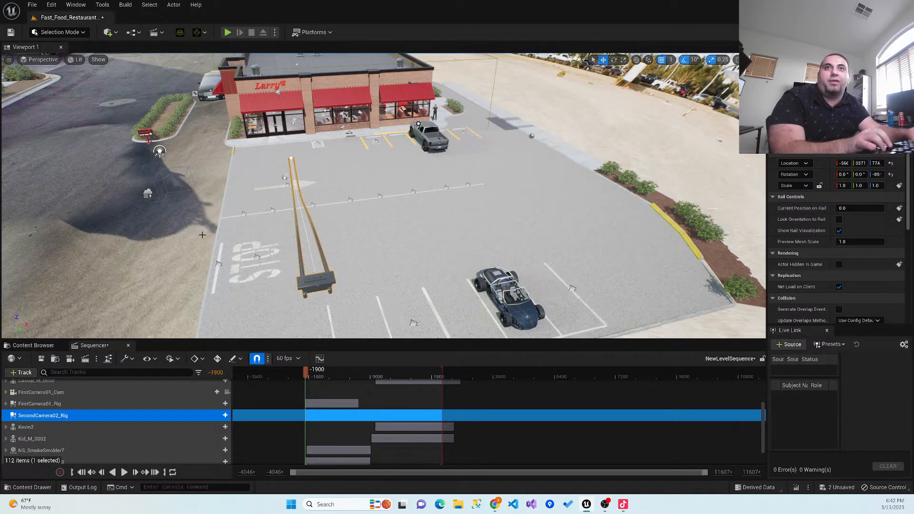
# - Add a Cine Camera Actor to the level and move it along its X axis to beside the second camera rail
pyautogui.click(114, 36)
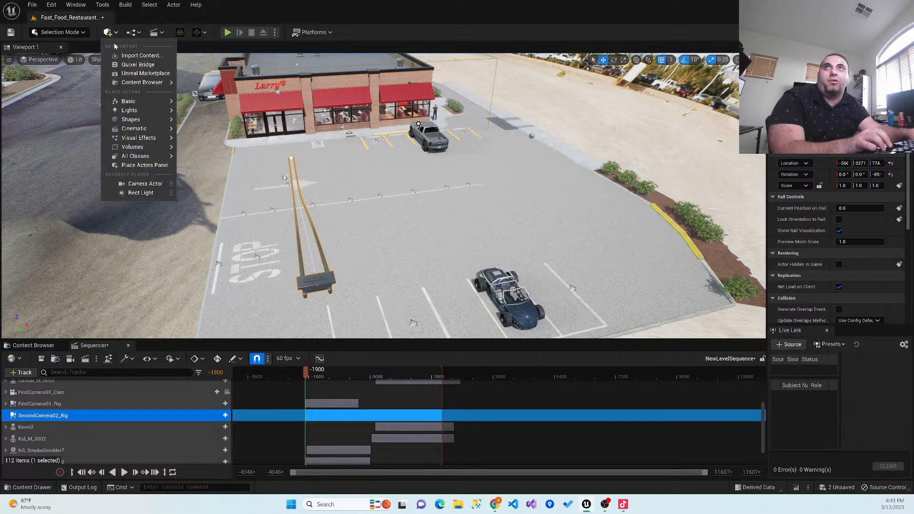
pyautogui.moveTo(116, 129)
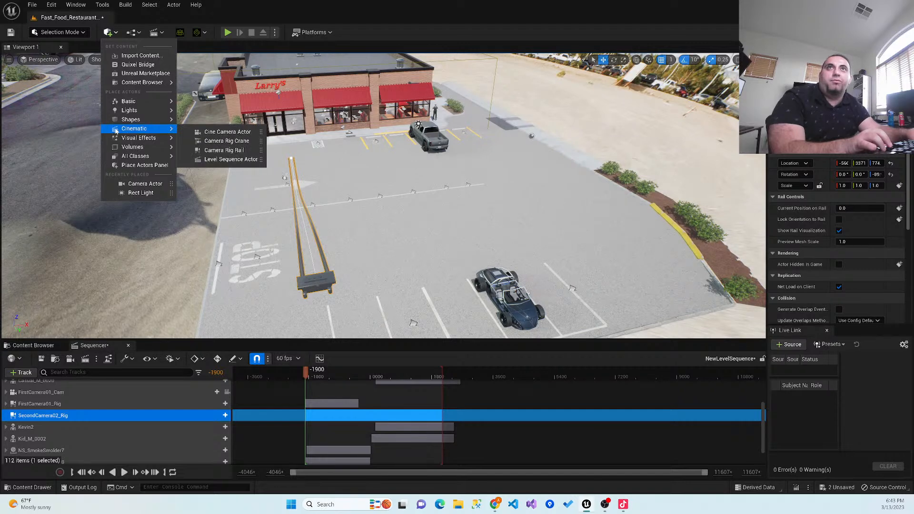
pyautogui.click(242, 132)
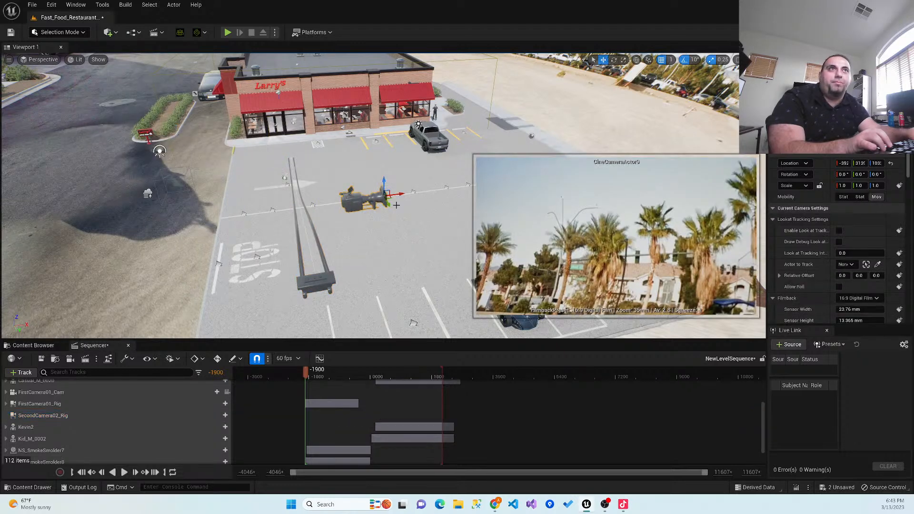
pyautogui.moveTo(402, 195); pyautogui.dragTo(276, 210)
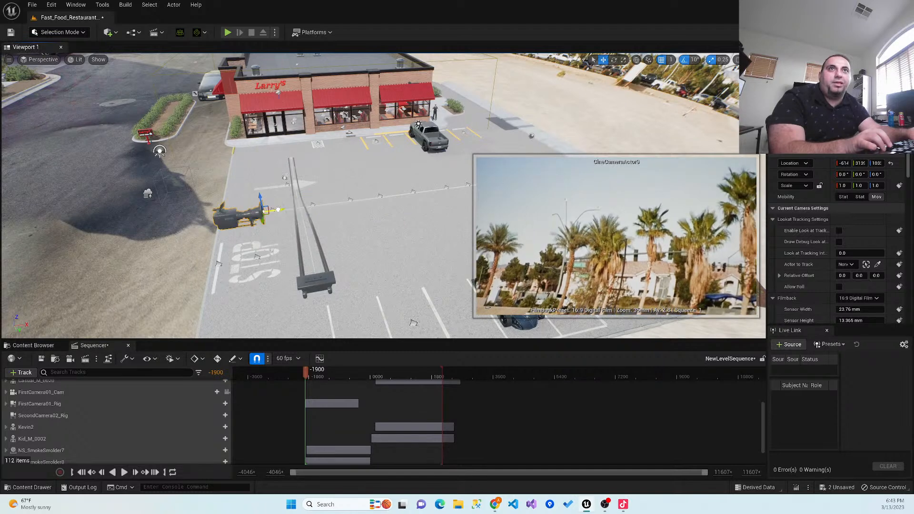
# - Rotate the new cine camera to face the restaurant and tilt it down about 10° to frame the storefront
pyautogui.click(614, 60)
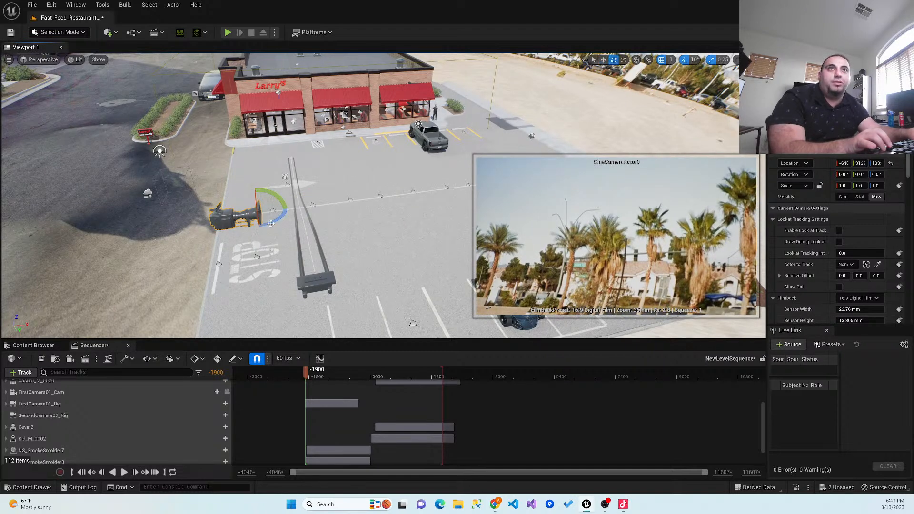
pyautogui.moveTo(273, 224); pyautogui.dragTo(276, 199)
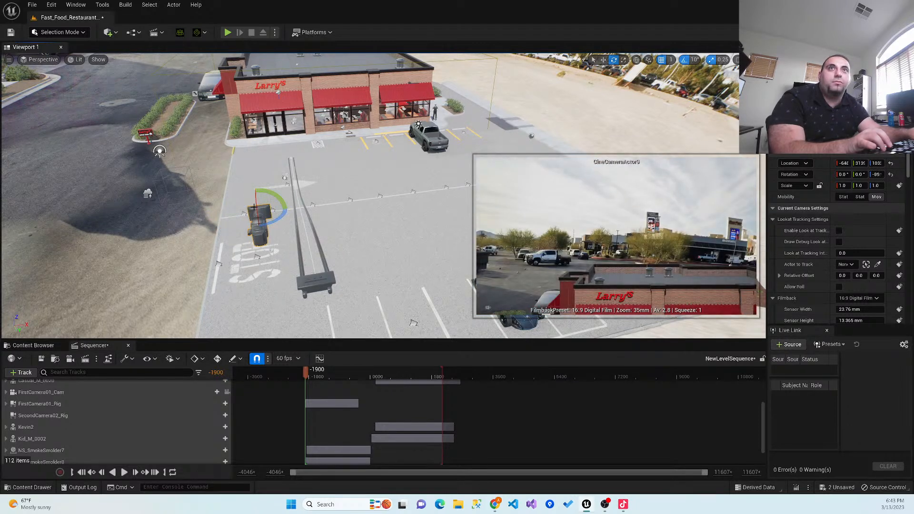
pyautogui.moveTo(256, 208); pyautogui.dragTo(255, 227)
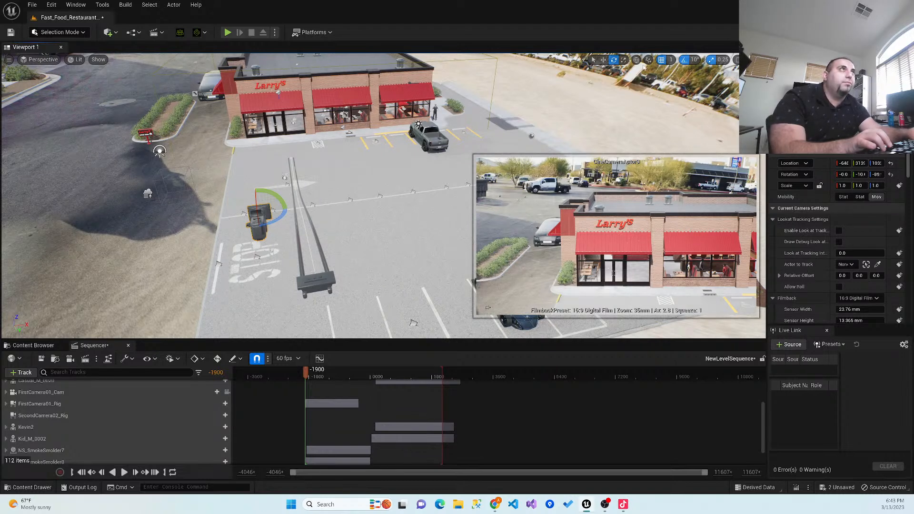
pyautogui.click(603, 59)
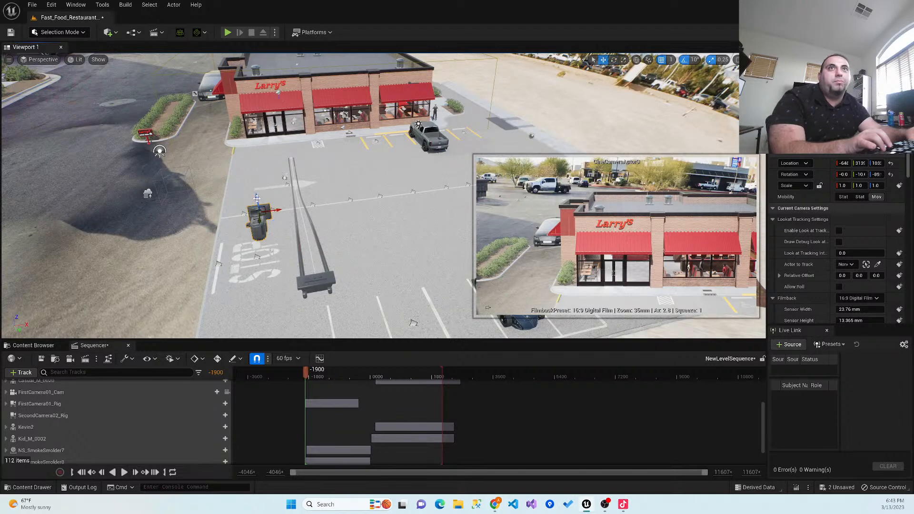
# - Lower the new cine camera and move it onto the dolly at the start of the second camera rail
pyautogui.moveTo(257, 198); pyautogui.dragTo(261, 237)
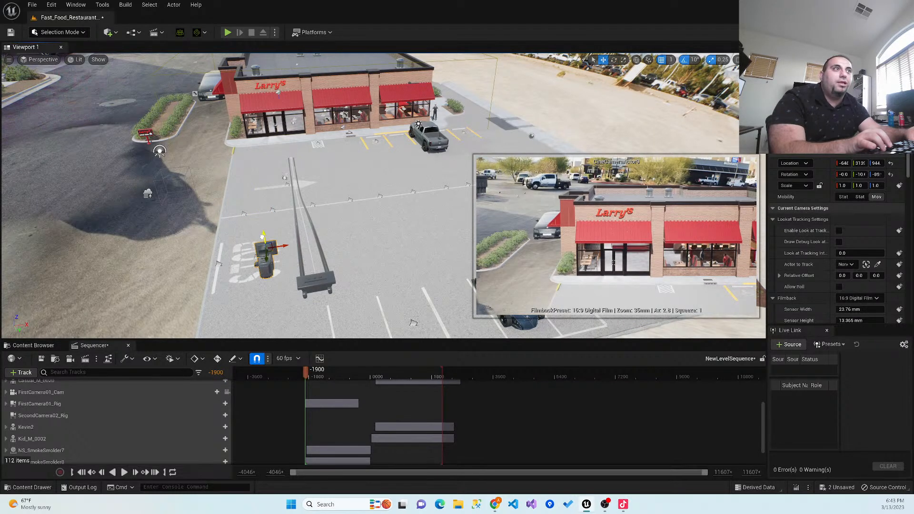
pyautogui.moveTo(255, 261); pyautogui.dragTo(153, 210, button='right')
pyautogui.press('d')
pyautogui.moveTo(199, 229); pyautogui.dragTo(199, 196, button='right')
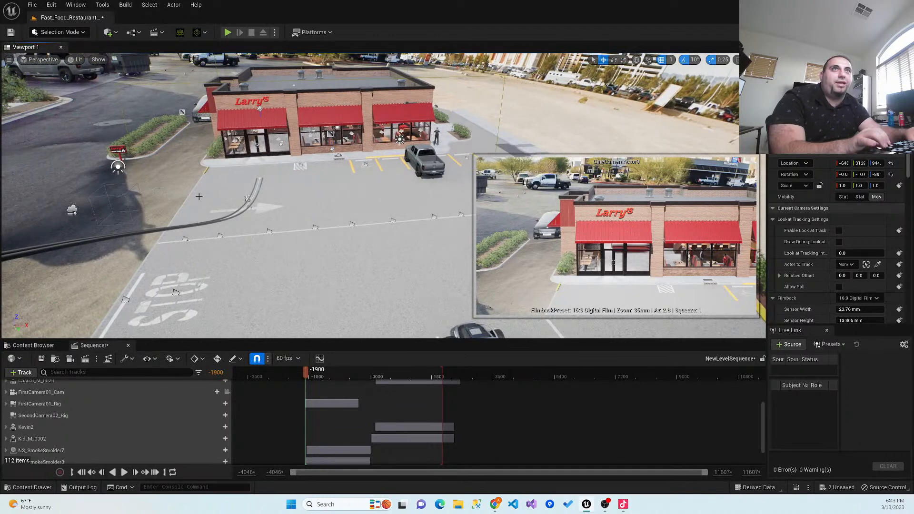
pyautogui.scroll(-3, 199, 196)
pyautogui.press('a')
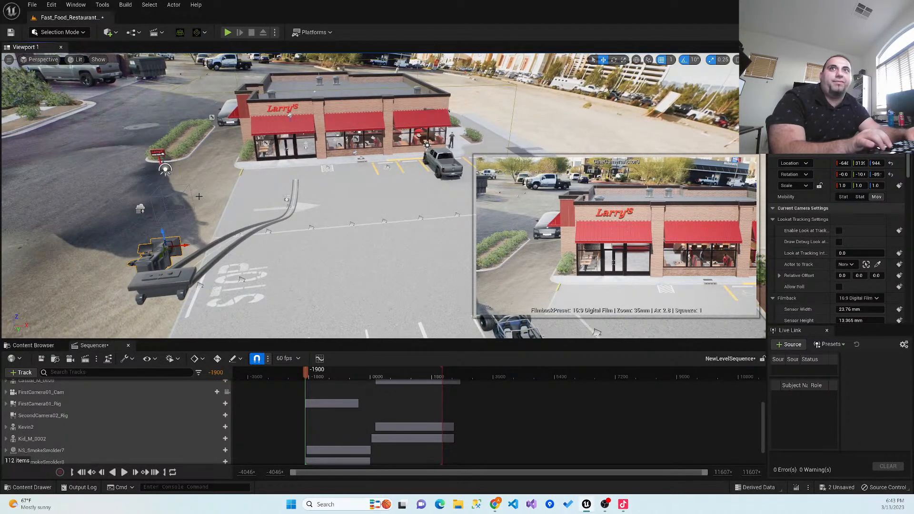
pyautogui.moveTo(176, 213); pyautogui.dragTo(197, 225, button='right')
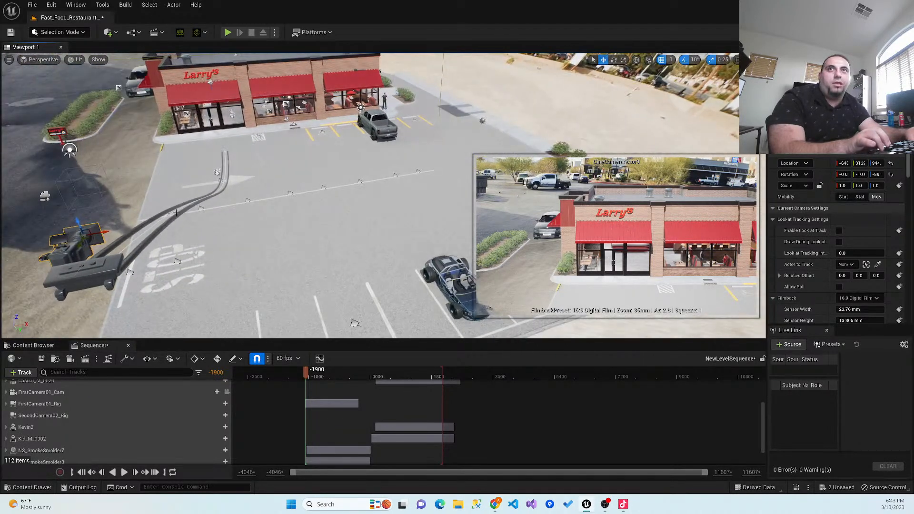
pyautogui.press('a')
pyautogui.press('d')
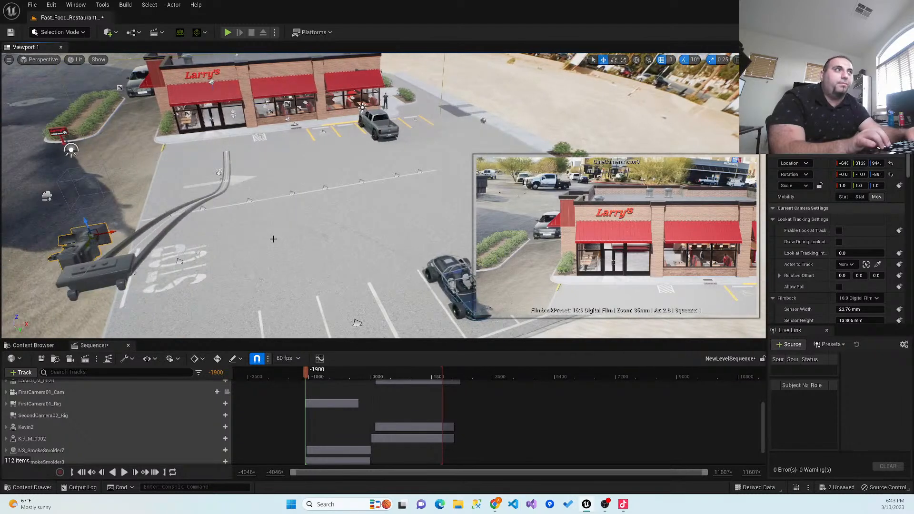
pyautogui.press('d')
pyautogui.press('a')
pyautogui.press('a')
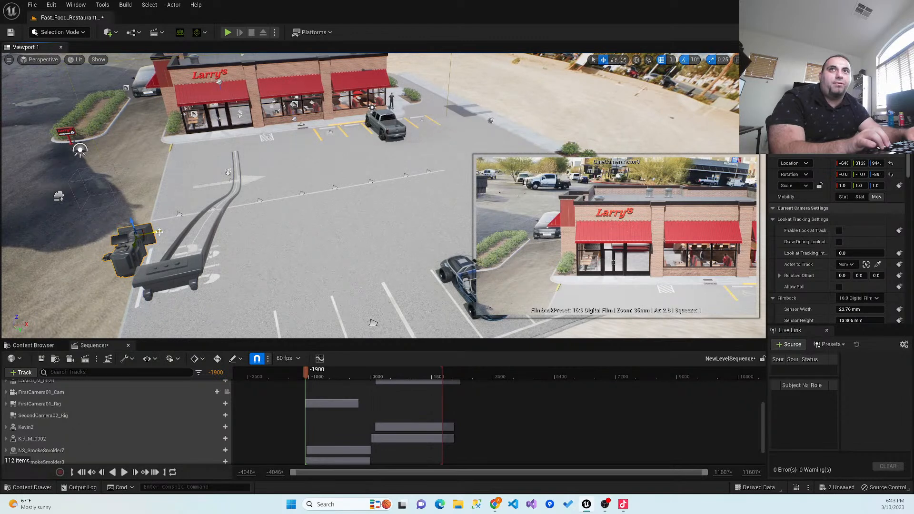
pyautogui.moveTo(135, 231); pyautogui.dragTo(207, 210)
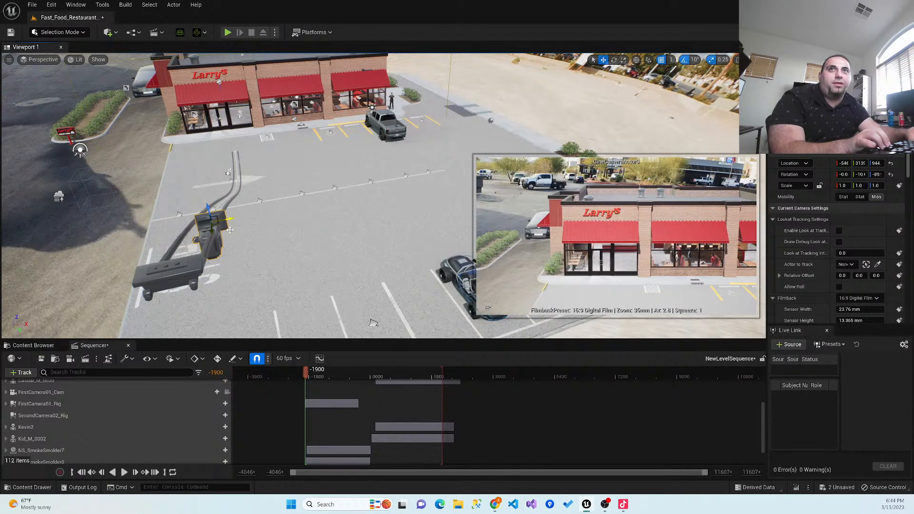
pyautogui.moveTo(207, 200); pyautogui.dragTo(185, 221)
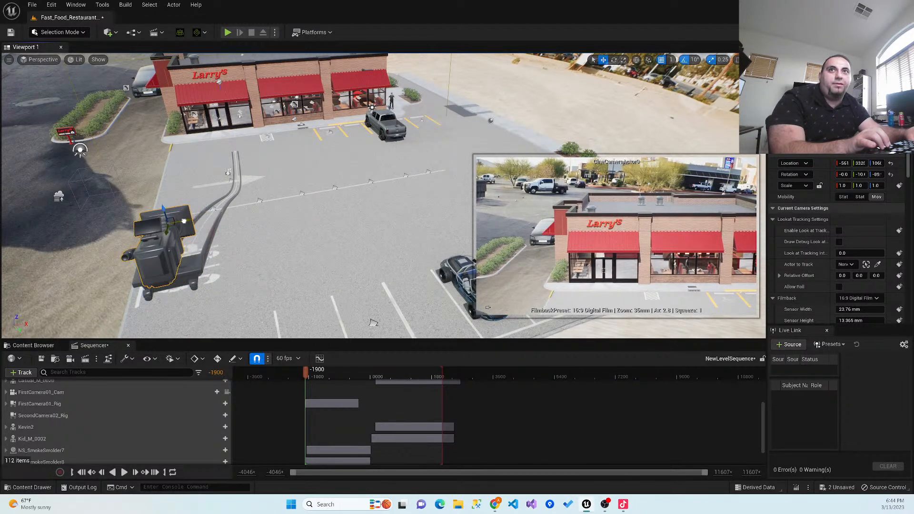
# - Enable look-at tracking on the rail's cine camera and pick the Kevin2 character behind the restaurant counter as the actor to track
pyautogui.click(190, 268)
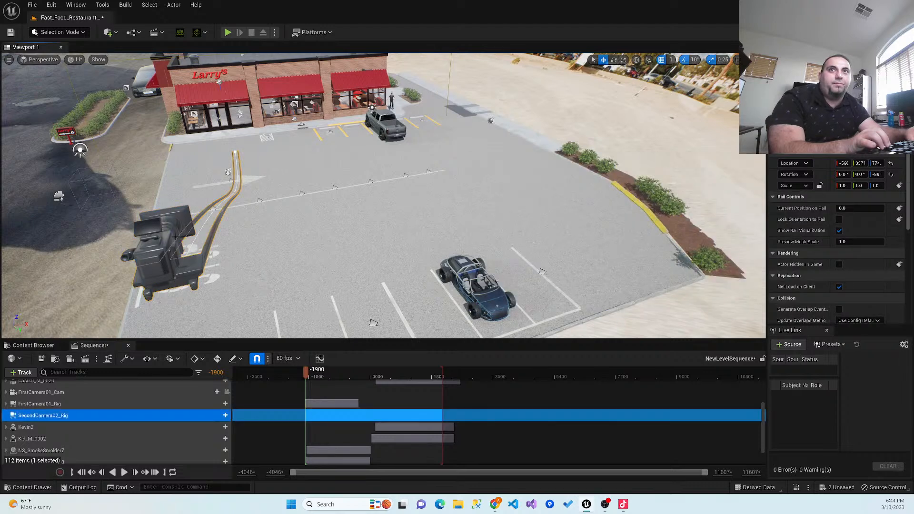
pyautogui.click(165, 223)
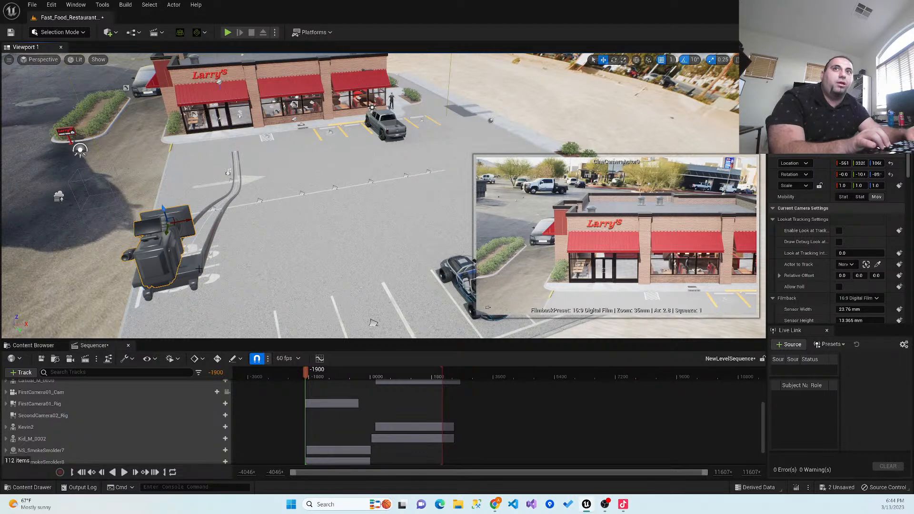
pyautogui.click(839, 231)
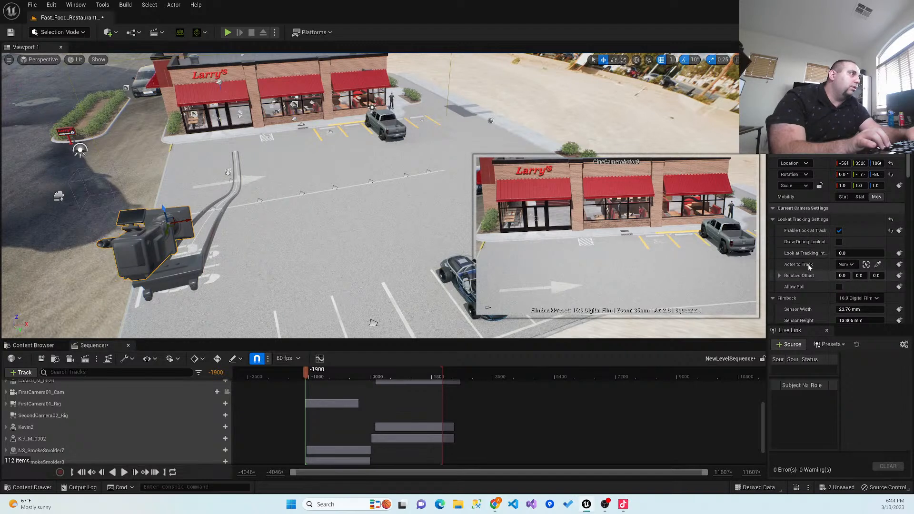
pyautogui.click(847, 265)
pyautogui.click(852, 266)
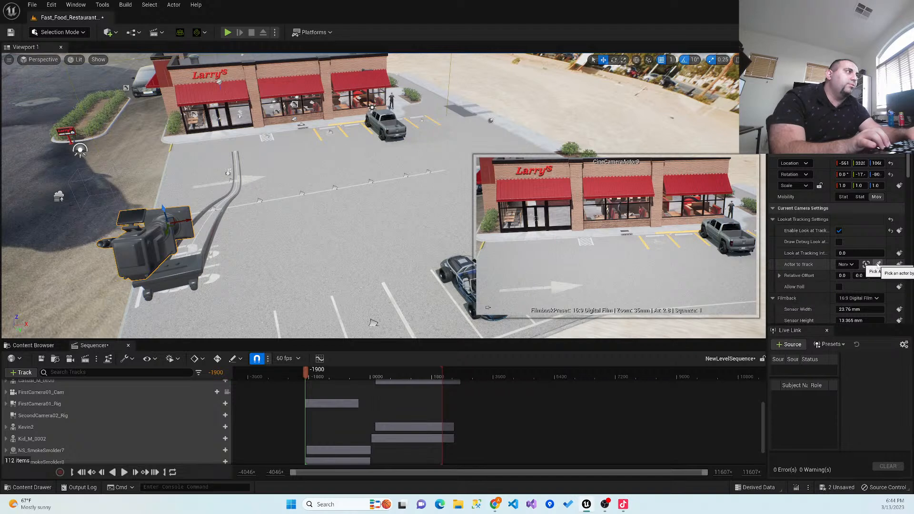
pyautogui.click(878, 265)
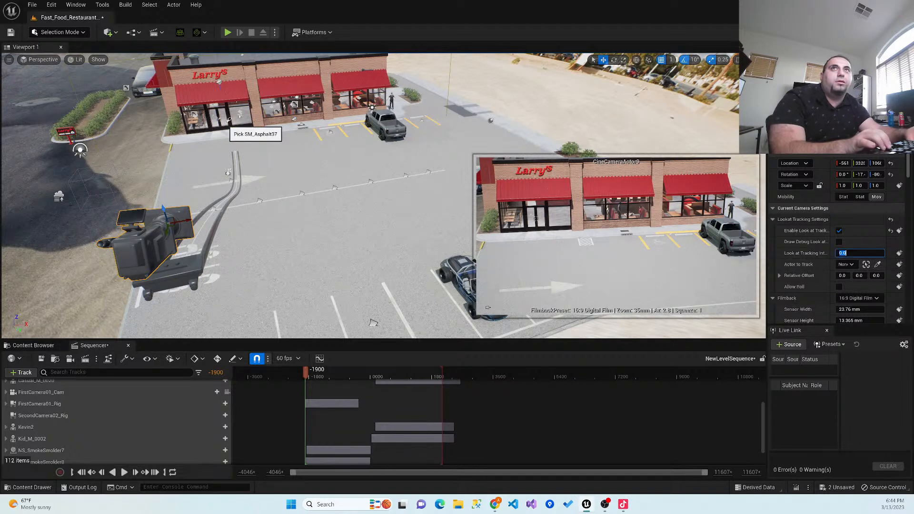
pyautogui.moveTo(239, 126); pyautogui.dragTo(234, 118, button='right')
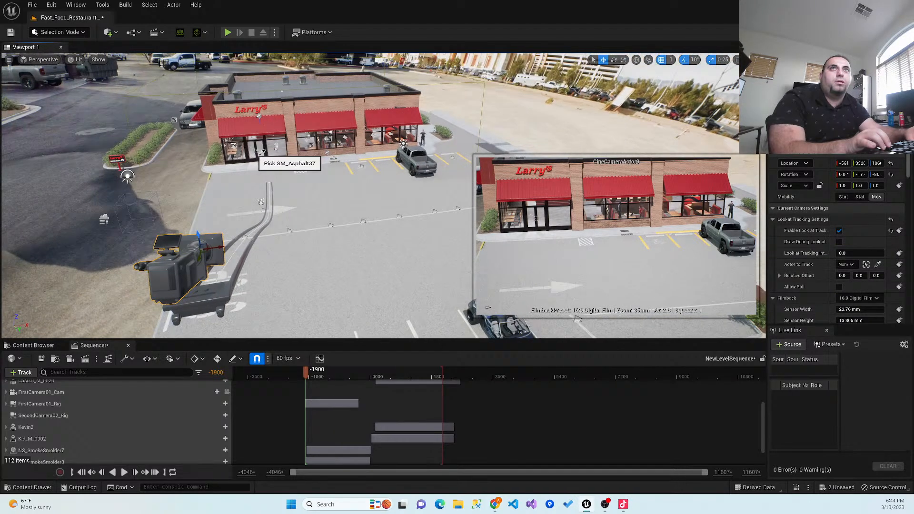
pyautogui.press('a')
pyautogui.moveTo(266, 152); pyautogui.dragTo(306, 108, button='right')
pyautogui.press('w')
pyautogui.click(307, 108)
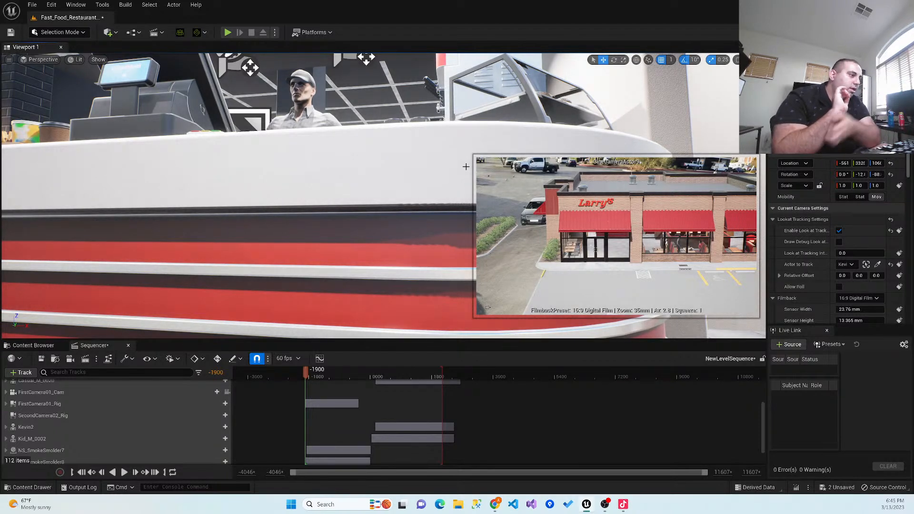
# - Customize the cine camera's filmback to a sensor width of about 37.53 mm and a sensor height of about 12.9 mm
pyautogui.press('s')
pyautogui.moveTo(379, 192); pyautogui.dragTo(313, 240, button='right')
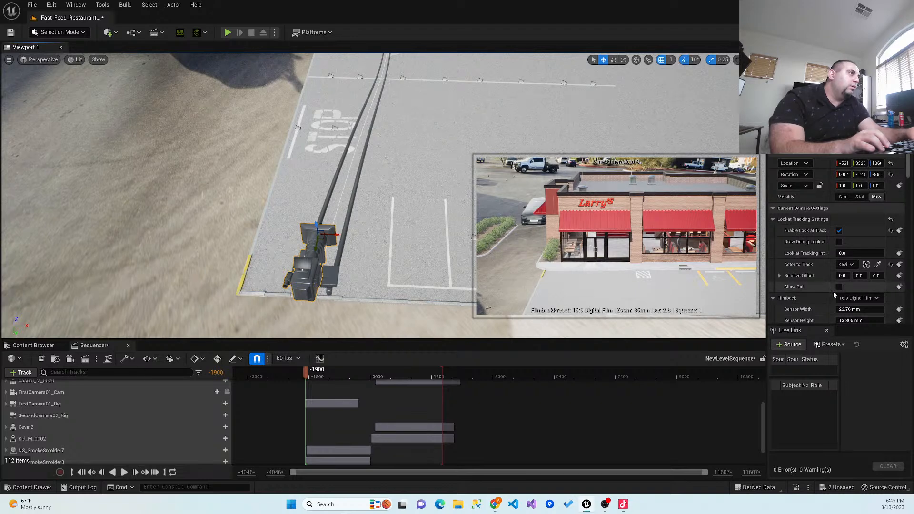
pyautogui.click(864, 300)
pyautogui.click(861, 306)
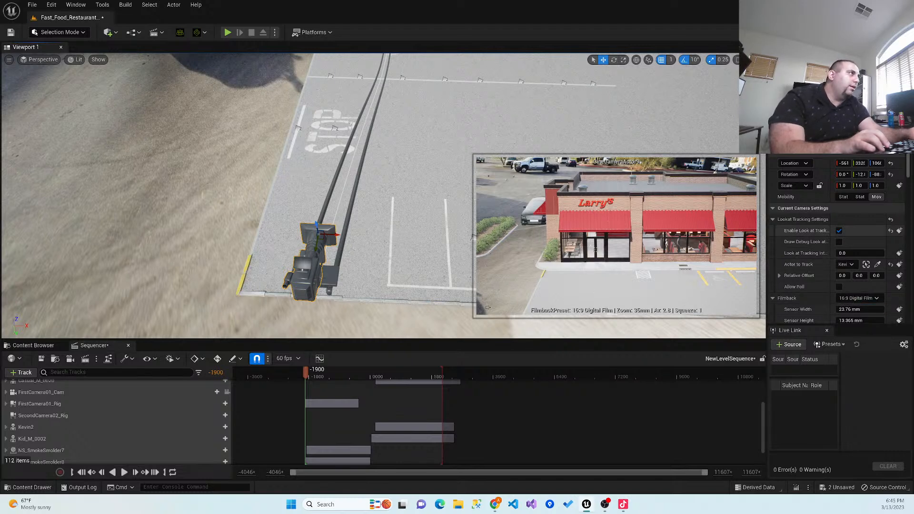
pyautogui.moveTo(846, 310)
pyautogui.mouseDown()
pyautogui.moveTo(906, 311)
pyautogui.moveTo(841, 320)
pyautogui.mouseUp()
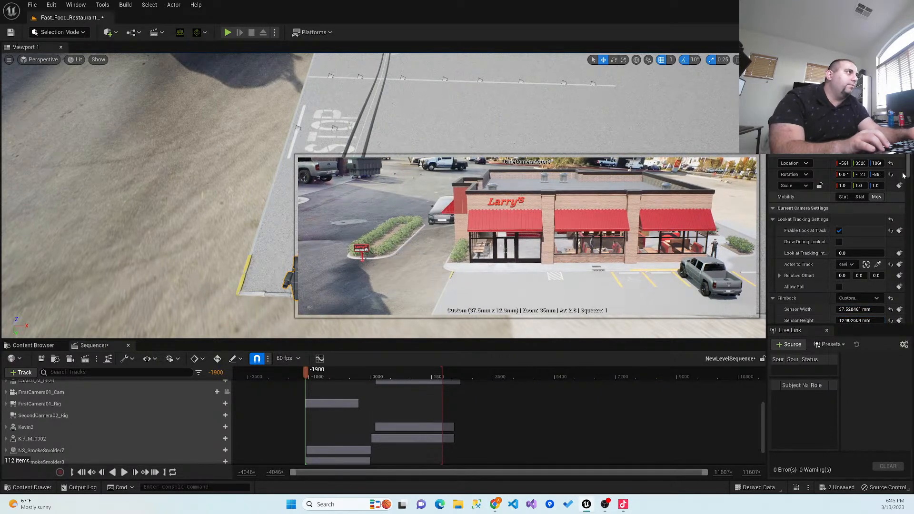
# - Set the cine camera's focus method to Tracking and choose Kevin2 as the actor to focus on
pyautogui.moveTo(906, 172); pyautogui.dragTo(907, 180)
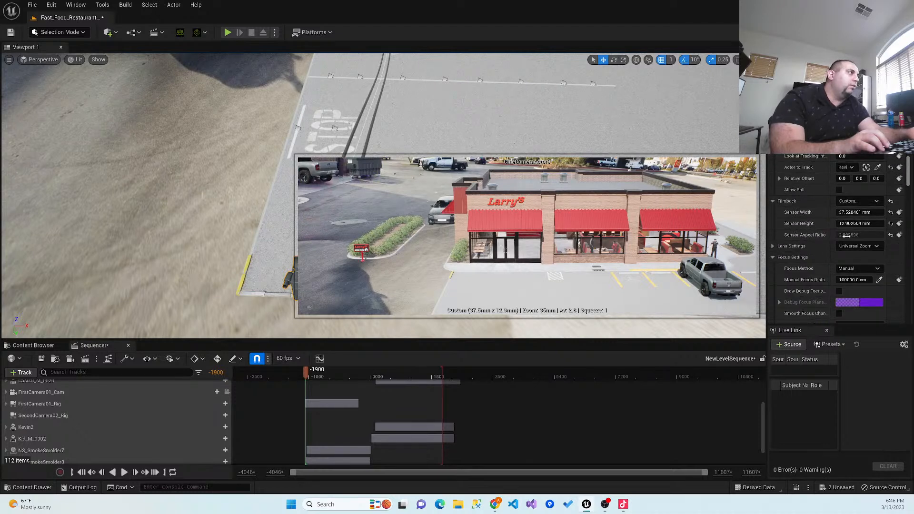
pyautogui.click(857, 268)
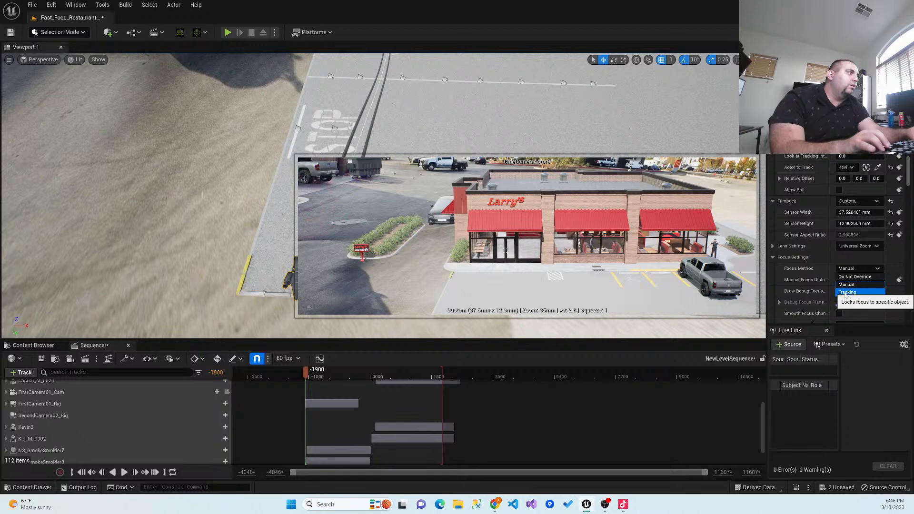
pyautogui.click(845, 292)
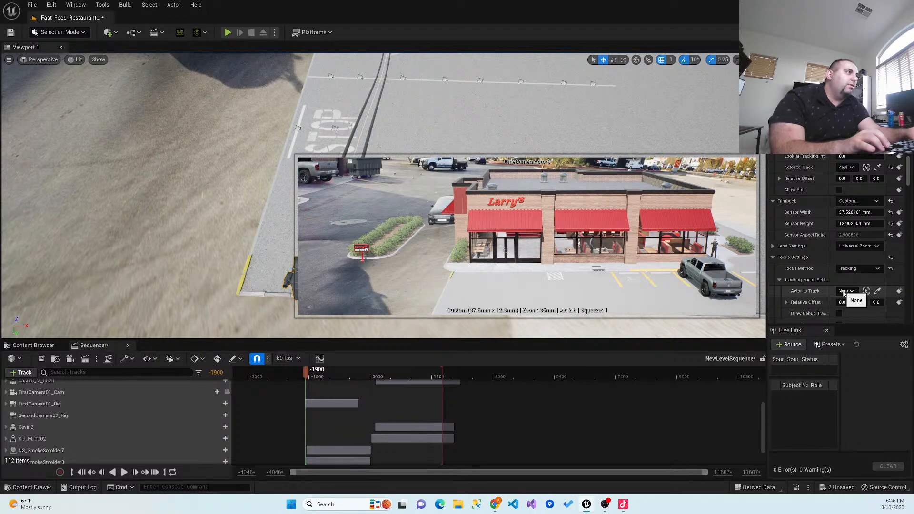
pyautogui.click(846, 292)
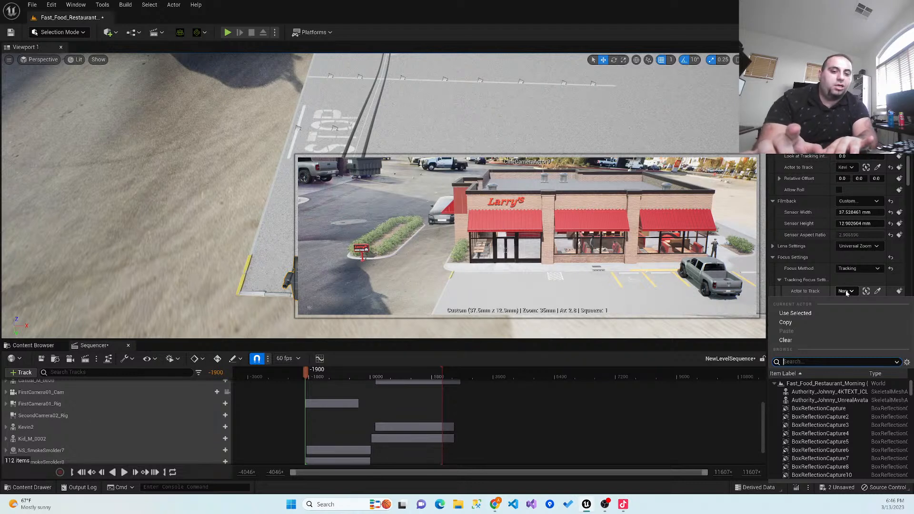
pyautogui.write('ke')
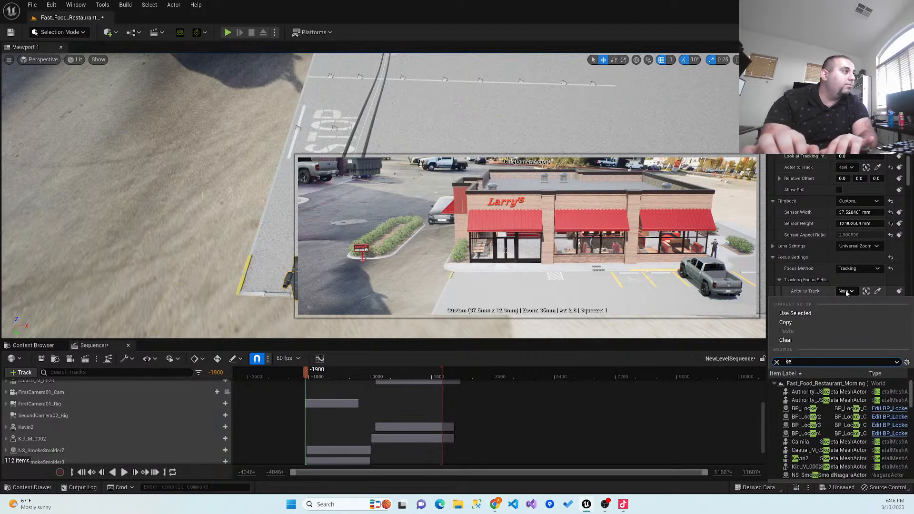
pyautogui.write('v')
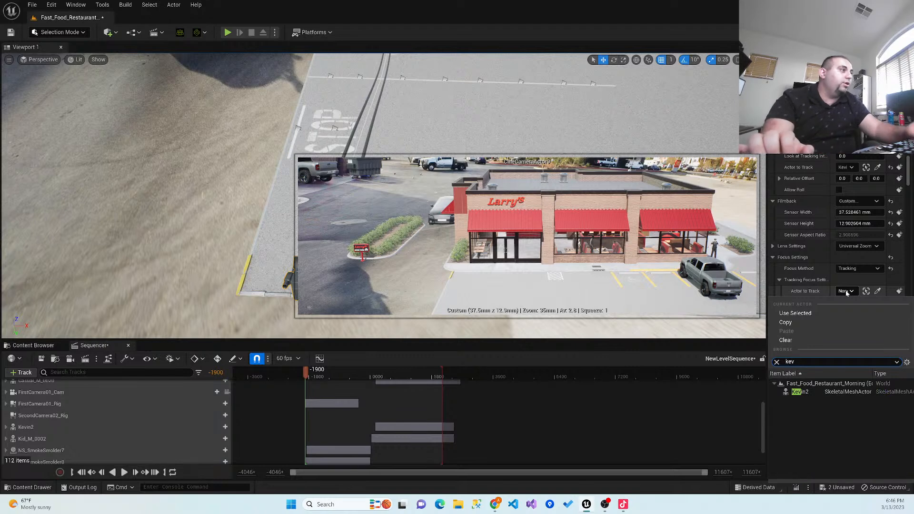
pyautogui.click(806, 393)
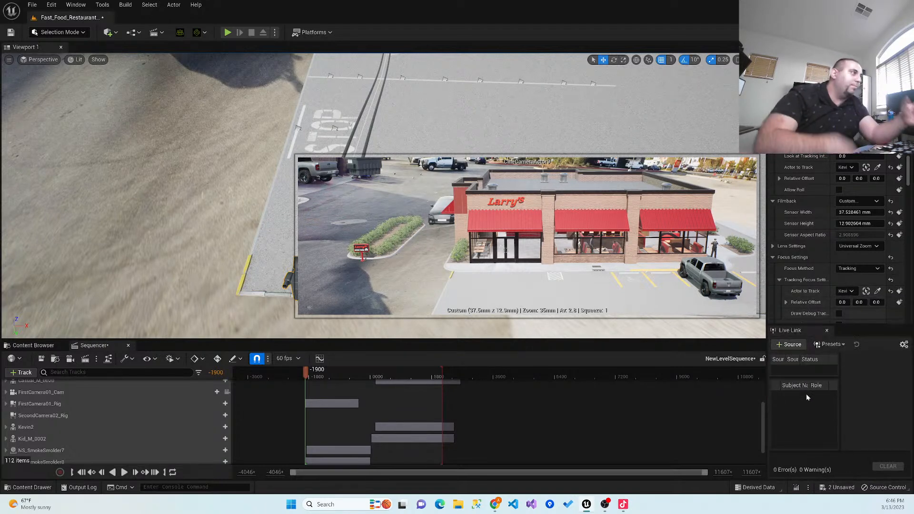
# - Review the cine camera's remaining properties, from focus smoothing and lens values through post-process, color grading and activation settings
pyautogui.scroll(-3, 824, 217)
pyautogui.scroll(-3, 819, 244)
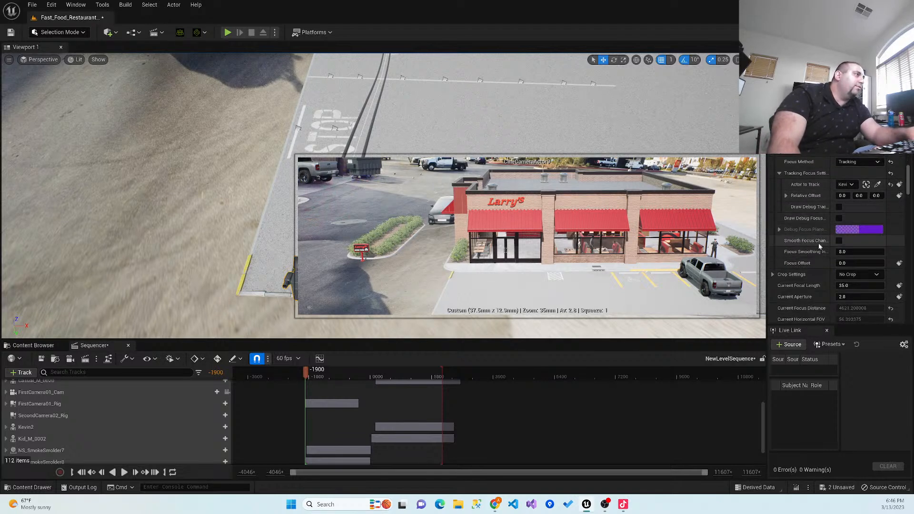
pyautogui.scroll(-2, 816, 247)
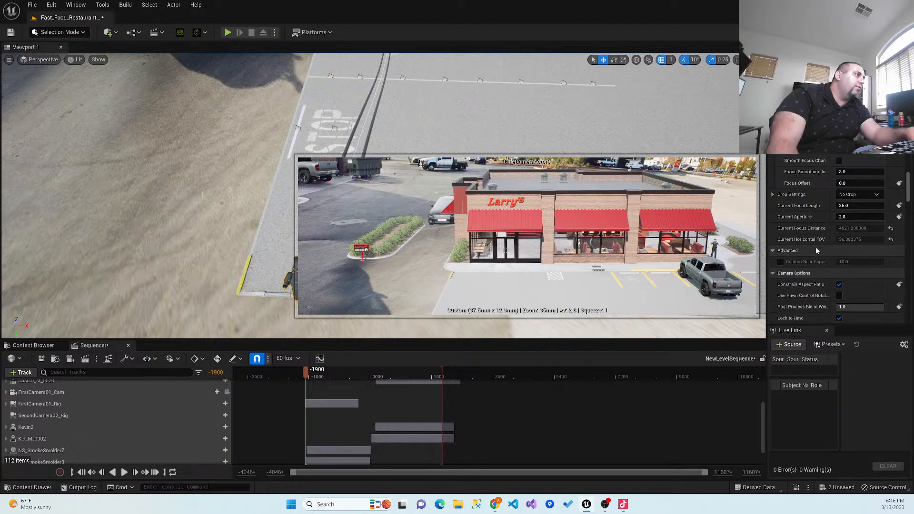
pyautogui.scroll(-2, 814, 283)
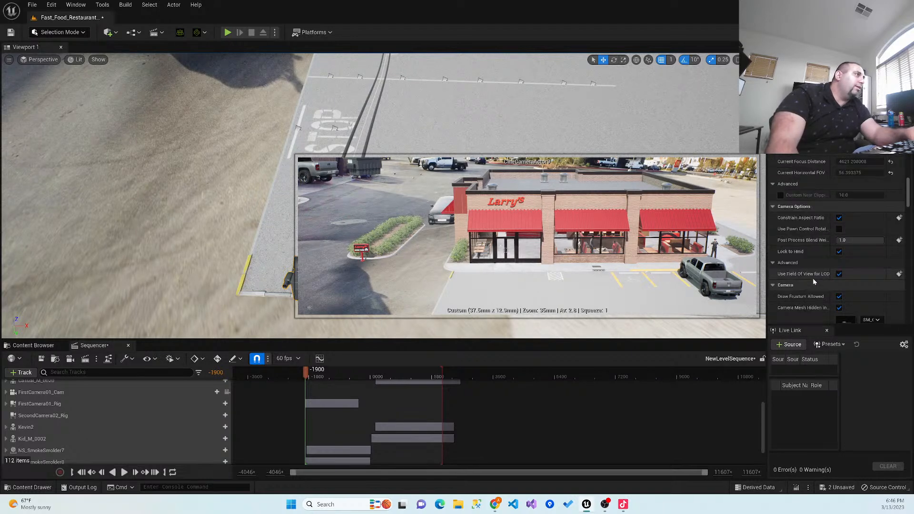
pyautogui.scroll(-4, 786, 288)
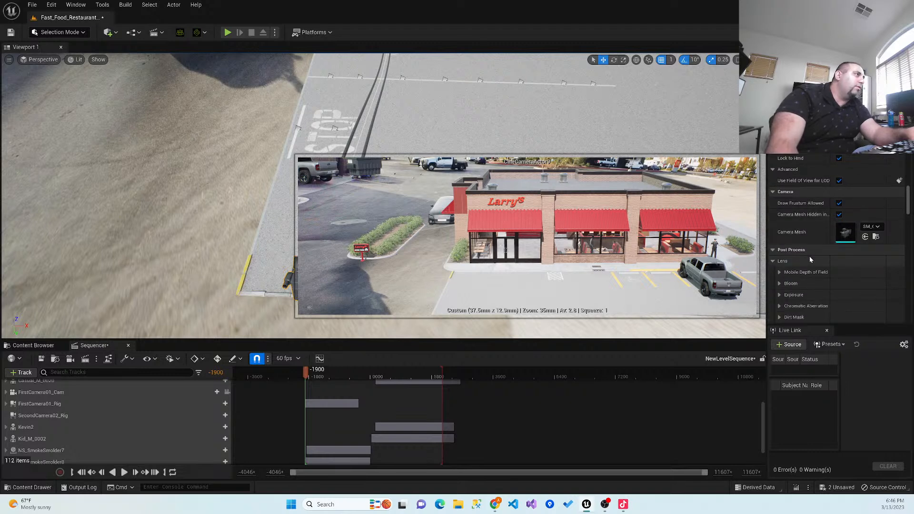
pyautogui.scroll(-3, 809, 256)
pyautogui.scroll(-5, 808, 256)
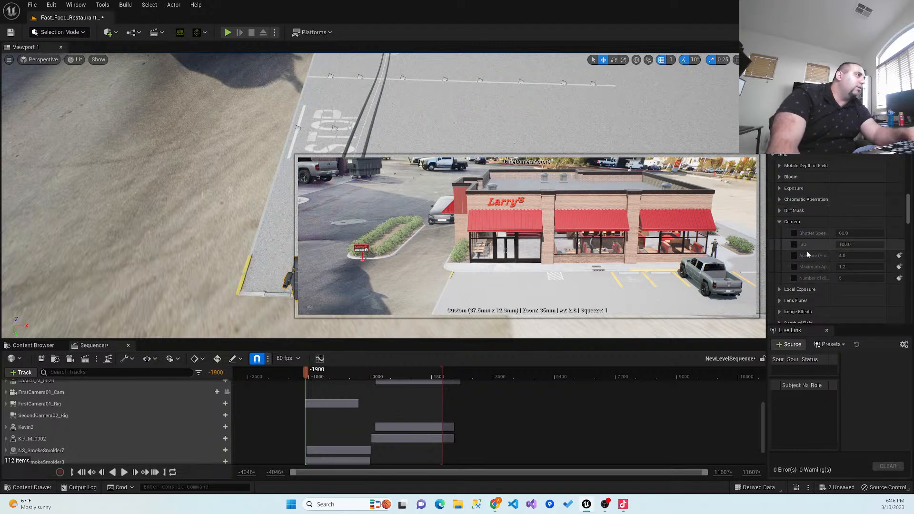
pyautogui.scroll(-7, 788, 269)
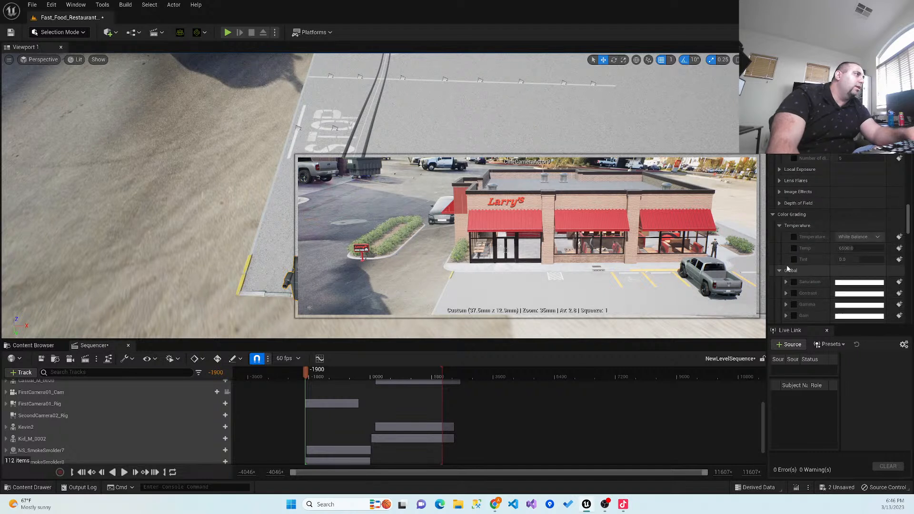
pyautogui.scroll(-5, 783, 264)
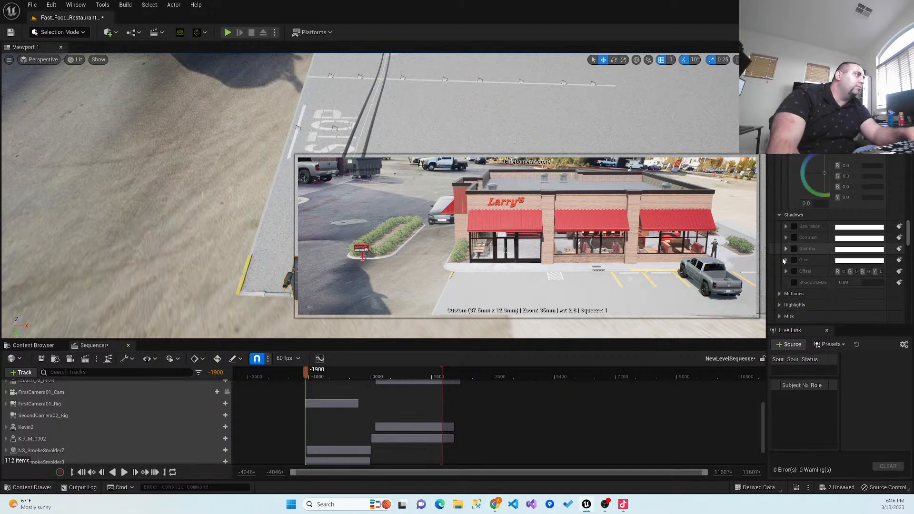
pyautogui.click(778, 224)
pyautogui.click(777, 213)
pyautogui.scroll(-3, 777, 212)
pyautogui.scroll(-15, 776, 209)
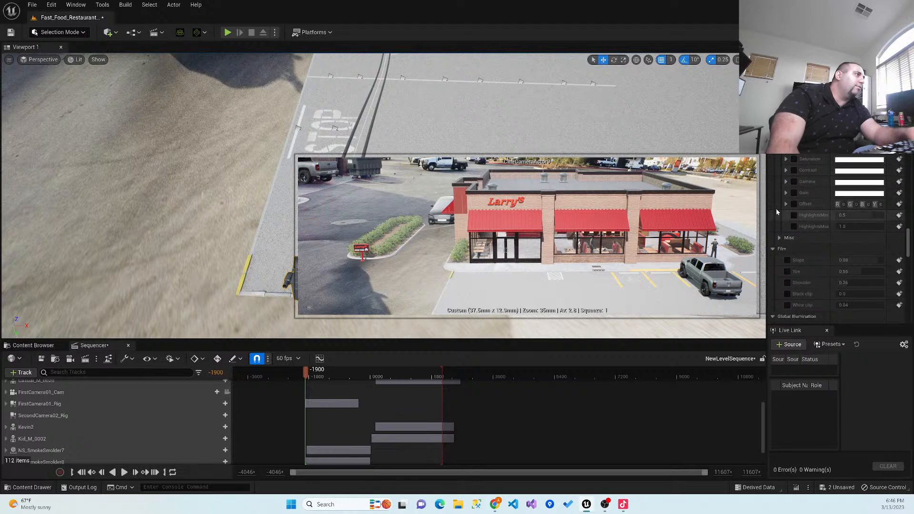
pyautogui.scroll(-5, 774, 210)
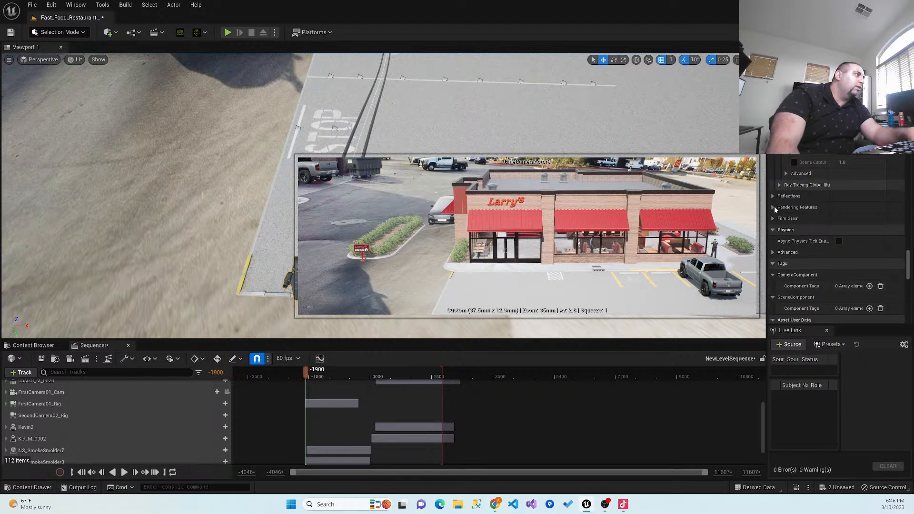
pyautogui.scroll(-3, 774, 209)
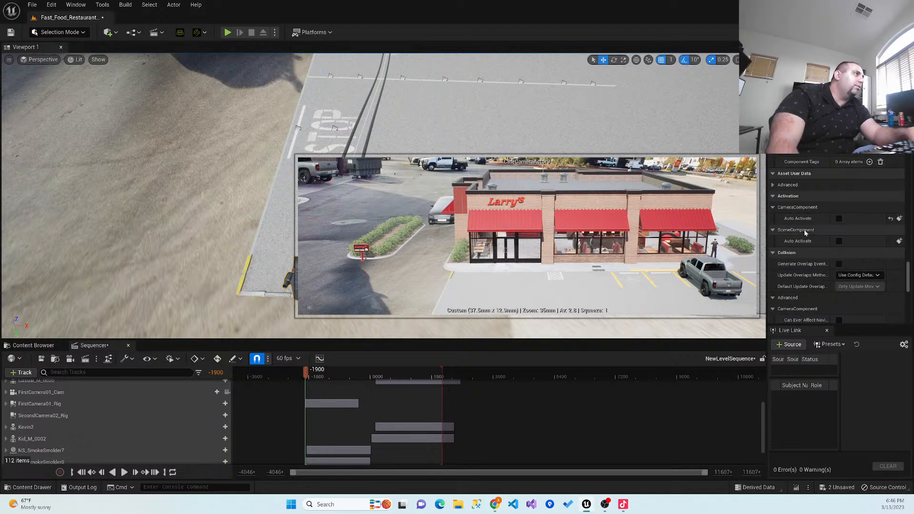
# - Turn off Can be Damaged for the cine camera and set its spawn collision handling to Do Not Spawn
pyautogui.scroll(-2, 800, 231)
pyautogui.scroll(-1, 790, 232)
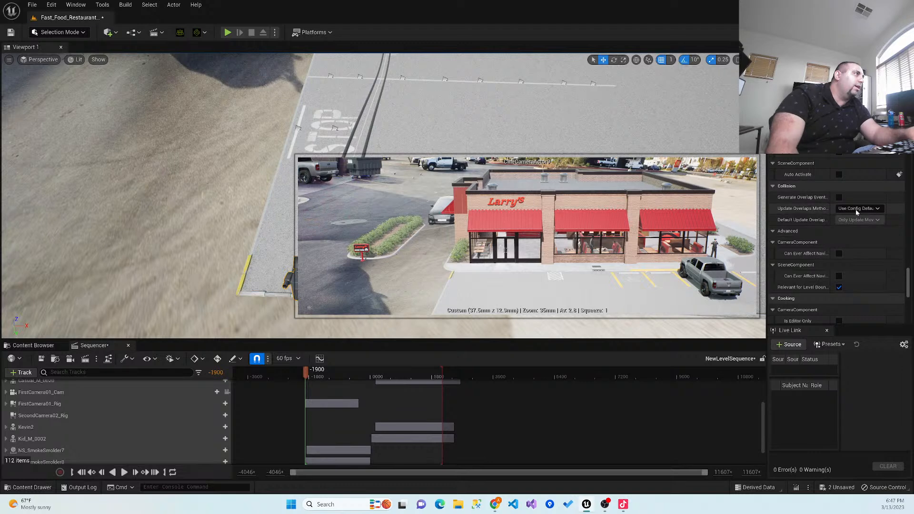
pyautogui.click(773, 232)
pyautogui.click(773, 242)
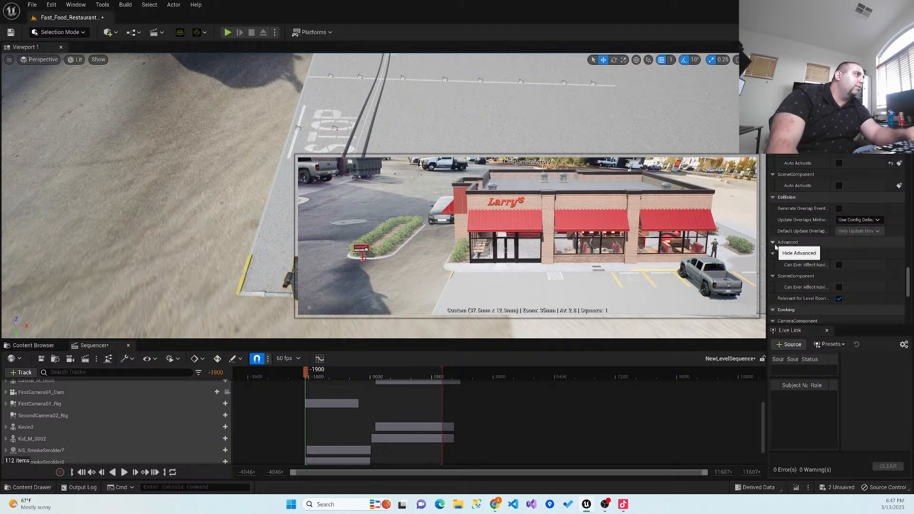
pyautogui.scroll(-1, 794, 264)
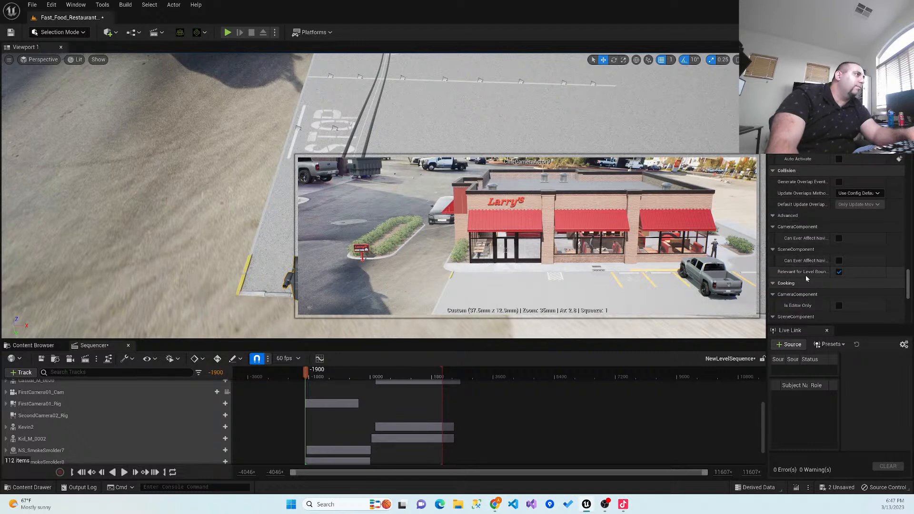
pyautogui.scroll(-4, 809, 273)
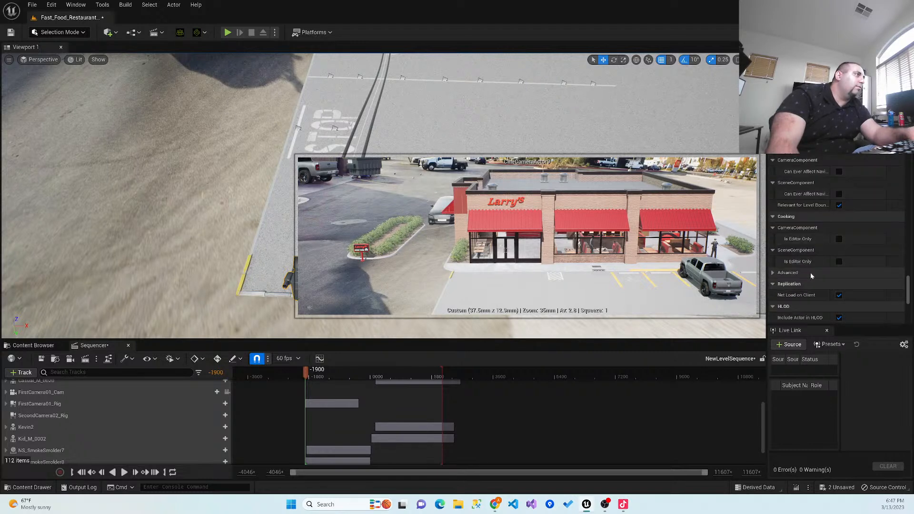
pyautogui.scroll(-1, 809, 273)
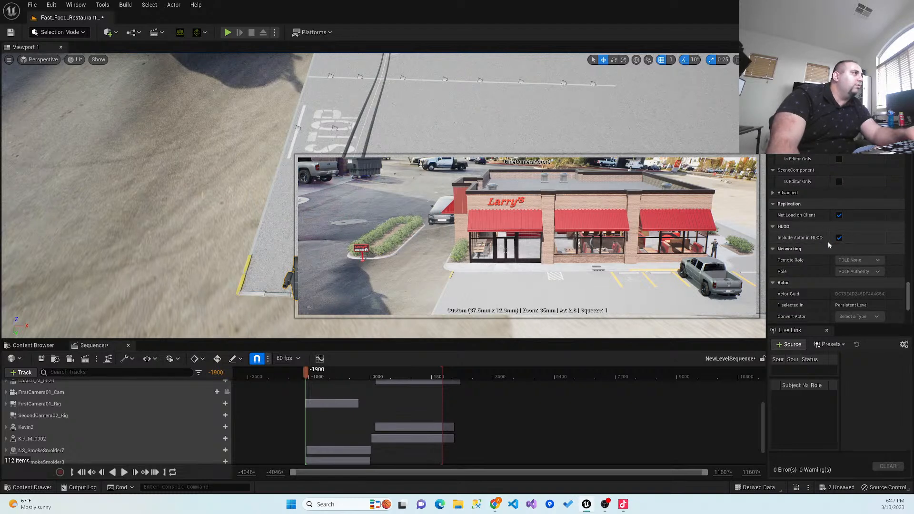
pyautogui.scroll(-1, 755, 263)
pyautogui.scroll(-2, 788, 254)
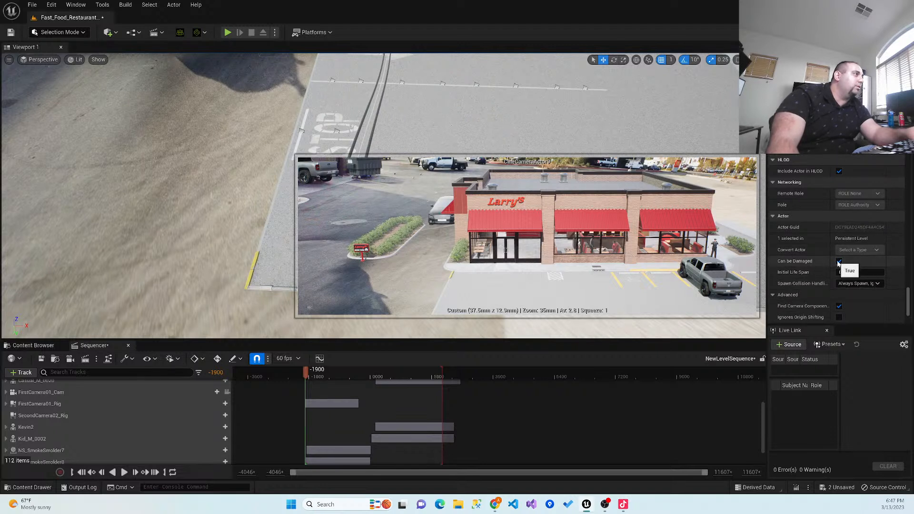
pyautogui.click(847, 284)
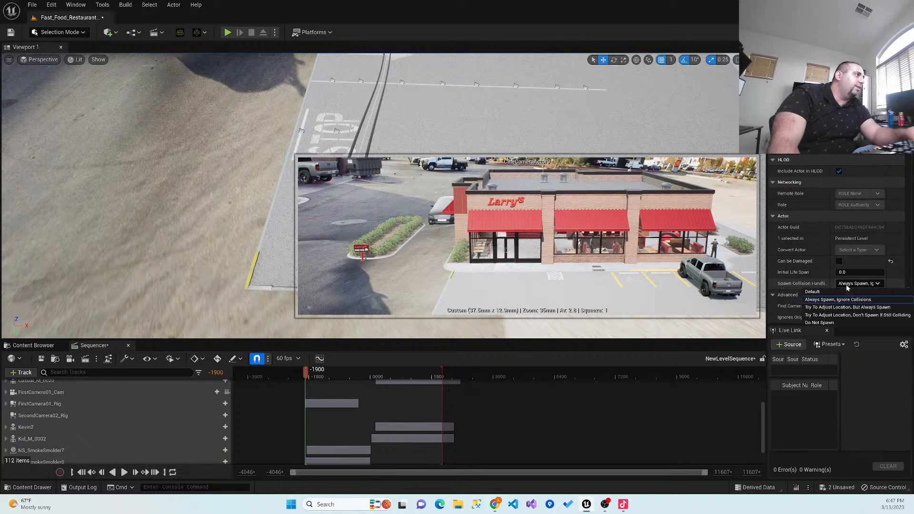
pyautogui.click(837, 323)
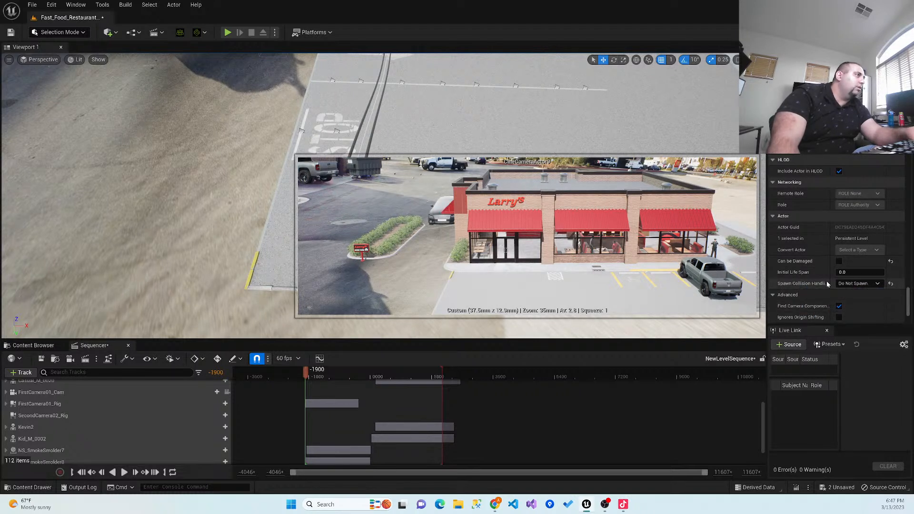
# - Set the cine camera's LOD detail mode to High and save the level
pyautogui.scroll(-2, 826, 281)
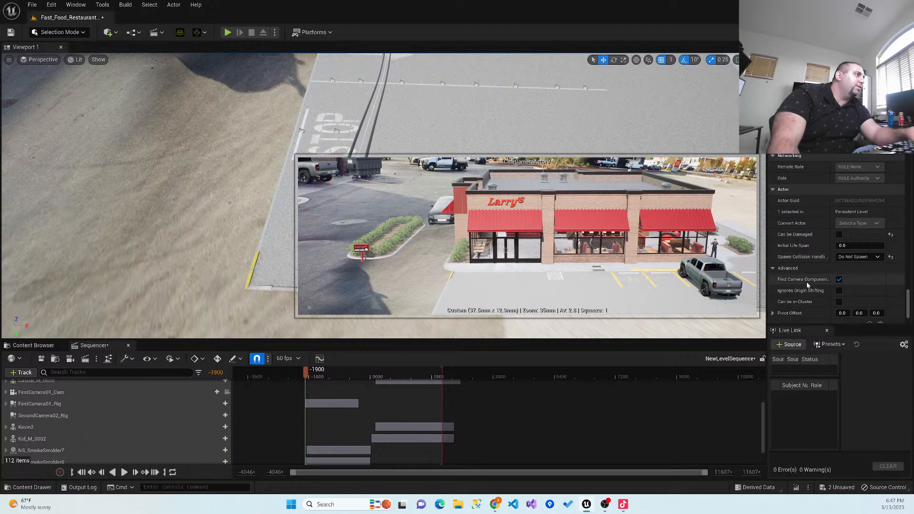
pyautogui.scroll(-4, 813, 288)
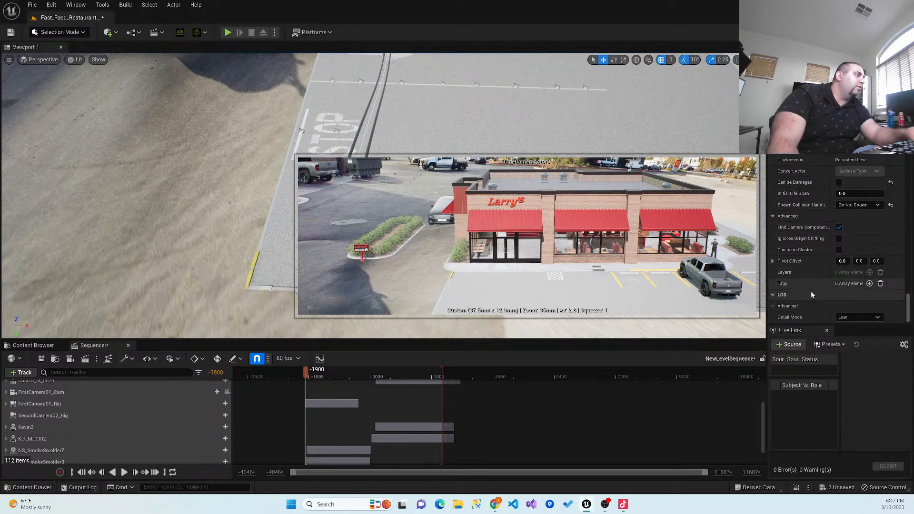
pyautogui.click(850, 317)
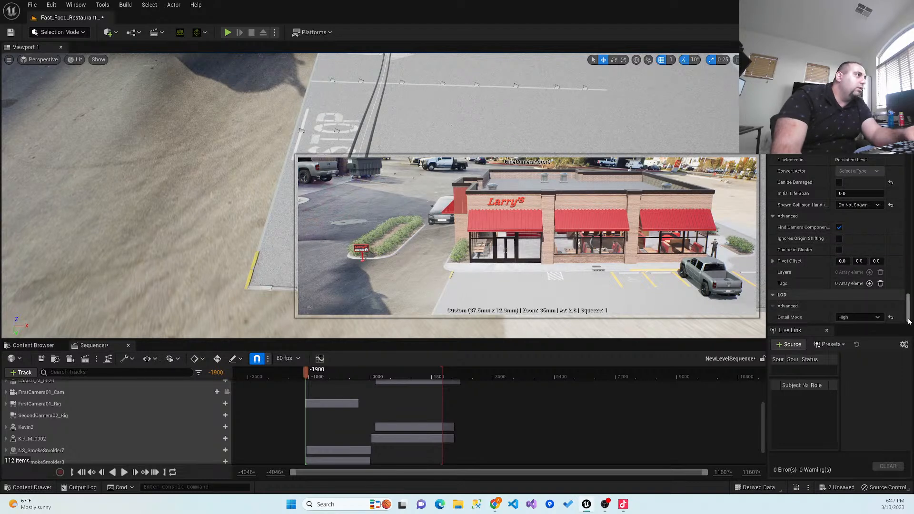
pyautogui.moveTo(908, 320); pyautogui.dragTo(908, 305)
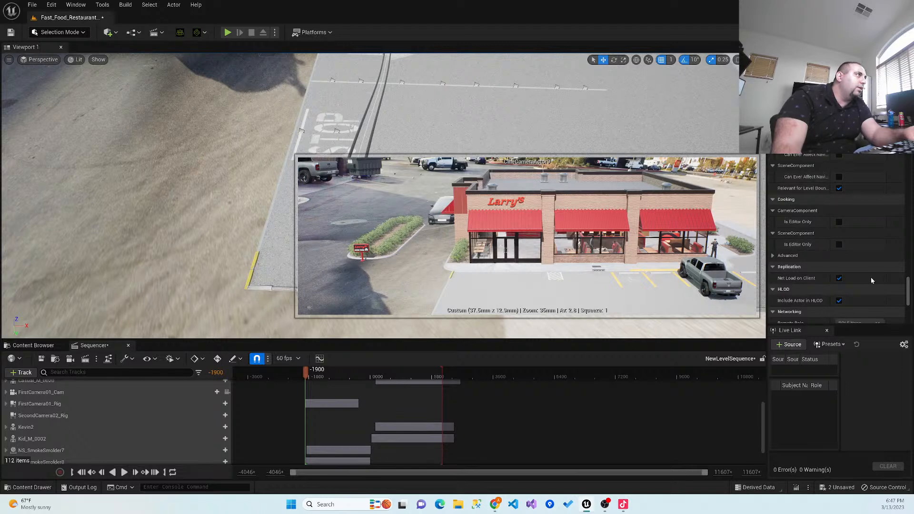
pyautogui.moveTo(907, 301); pyautogui.dragTo(911, 173)
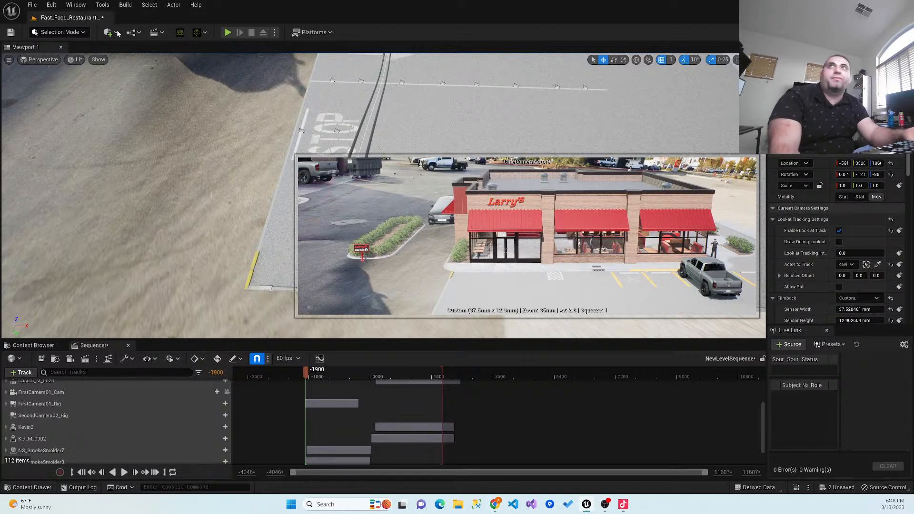
pyautogui.click(12, 33)
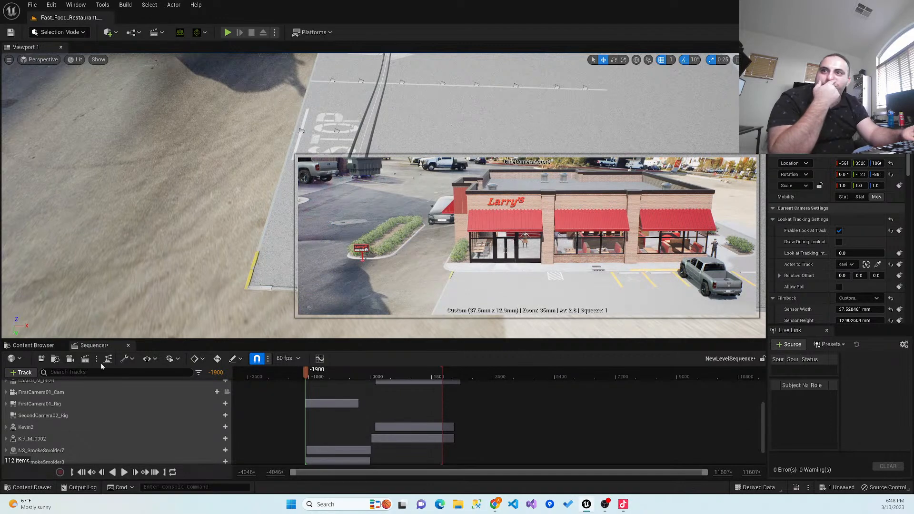
# - Attach the cine camera to SecondCamera02_Rig by picking the rail in the viewport, and save the level sequence
pyautogui.moveTo(273, 252); pyautogui.dragTo(314, 257, button='right')
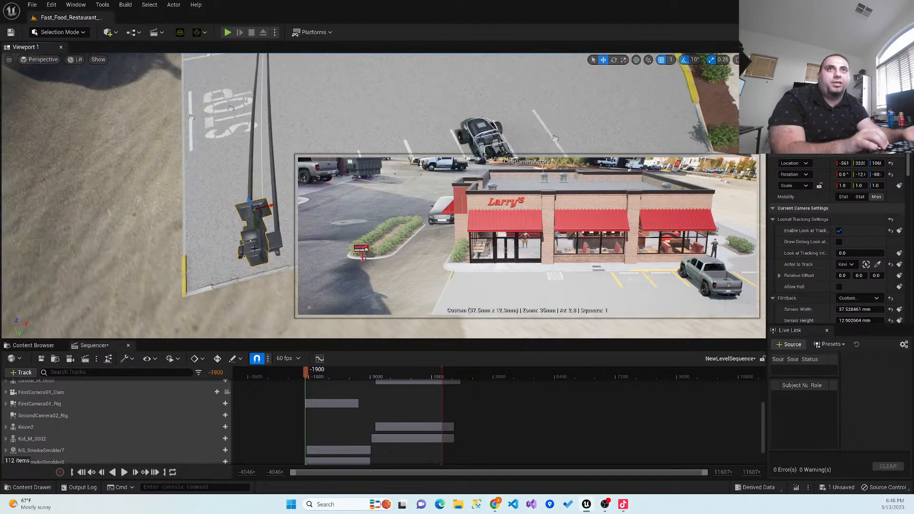
pyautogui.rightClick(256, 246)
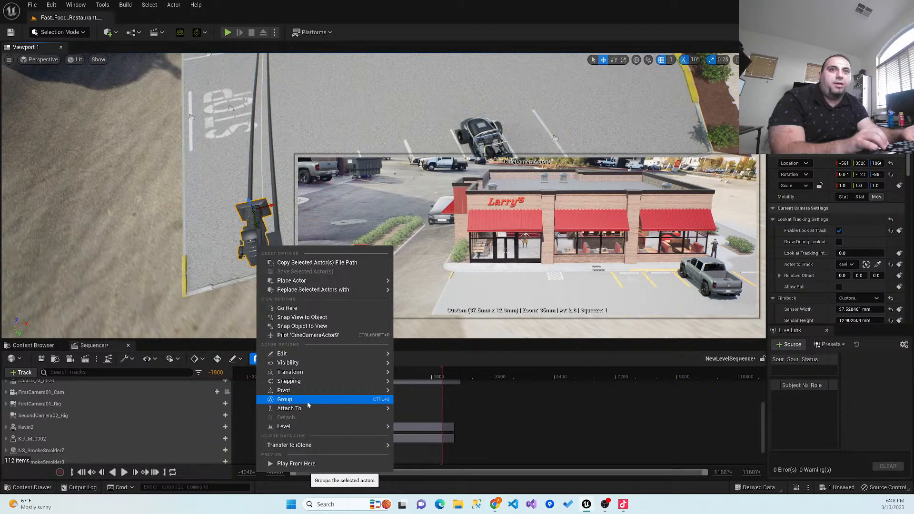
pyautogui.moveTo(308, 407)
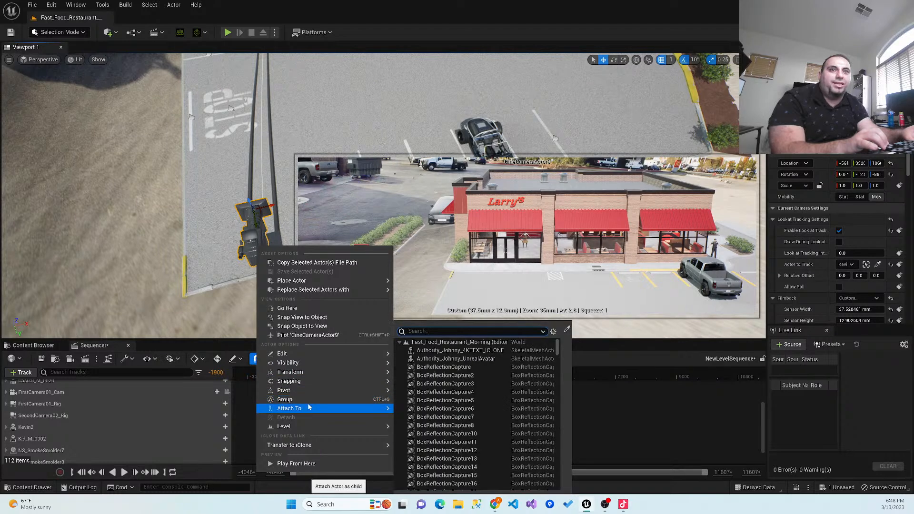
pyautogui.click(567, 330)
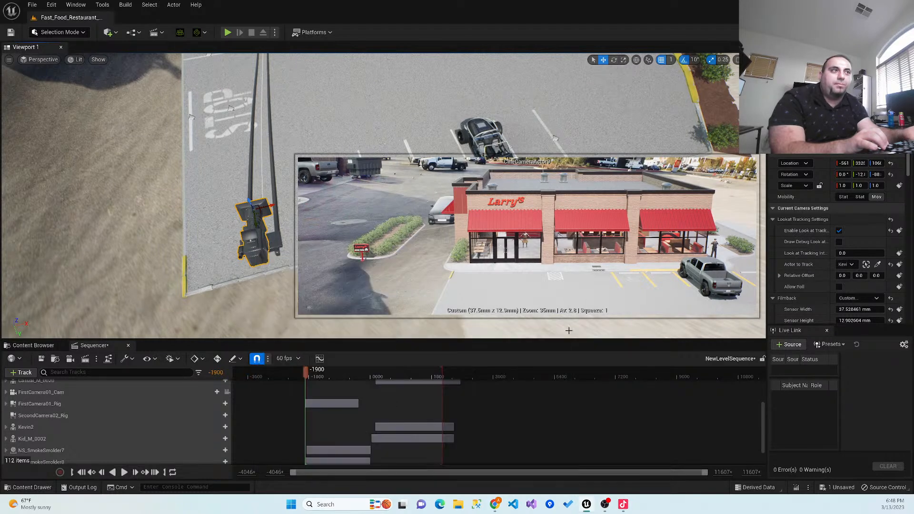
pyautogui.click(277, 240)
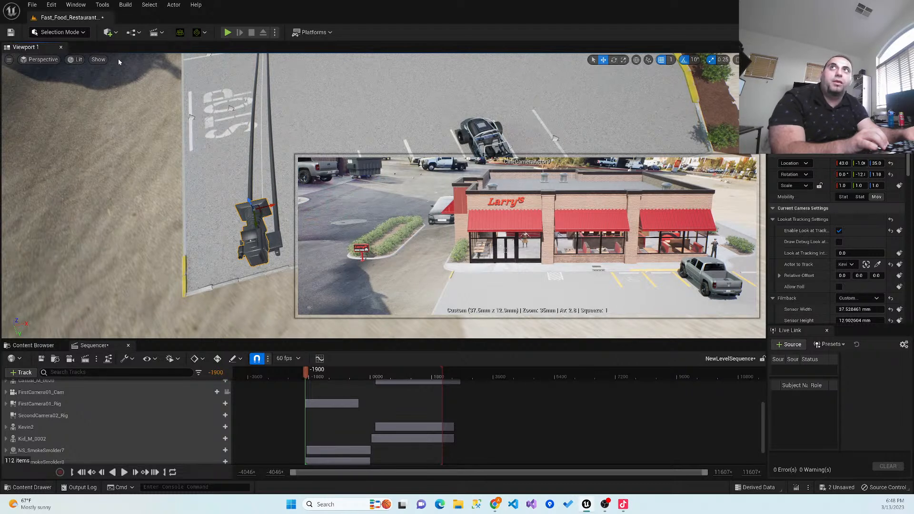
pyautogui.click(42, 359)
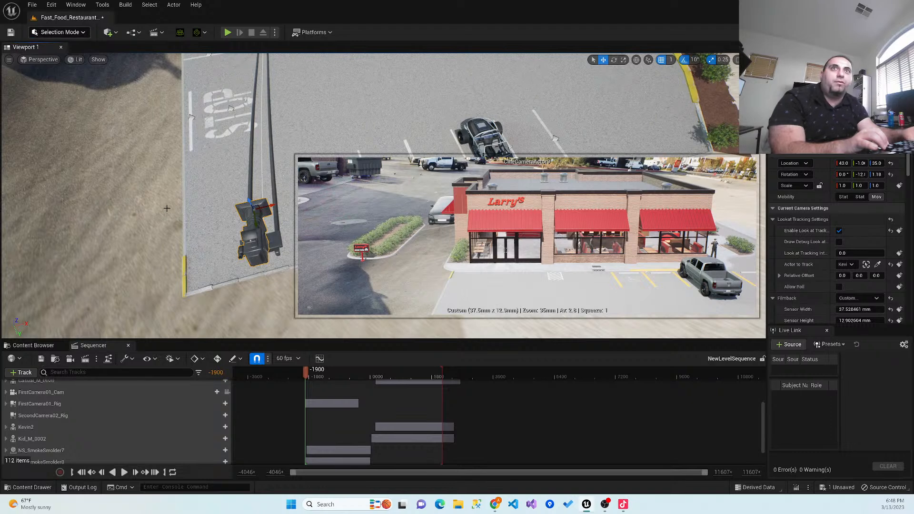
# - Test the tracking shot by varying SecondCamera02_Rig's current position on rail from start to 1.0, leaving it at about 0.914
pyautogui.click(274, 247)
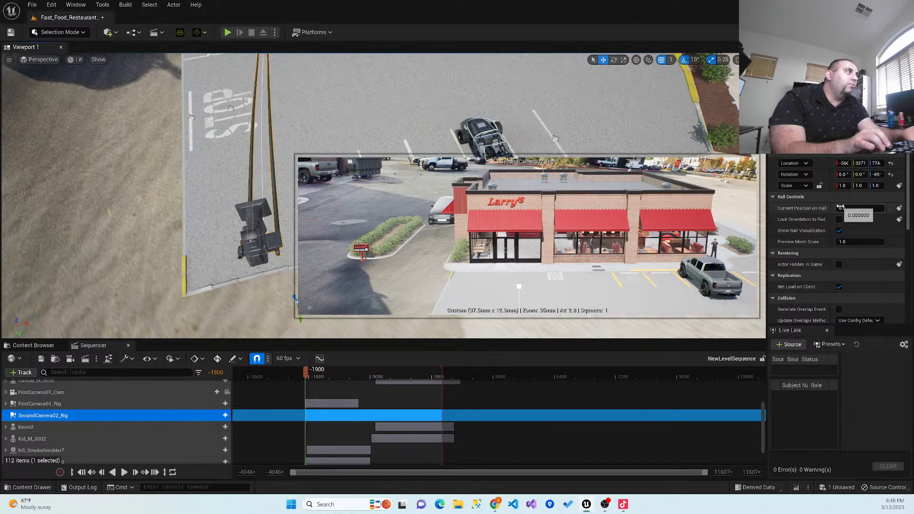
pyautogui.moveTo(847, 208); pyautogui.dragTo(884, 208)
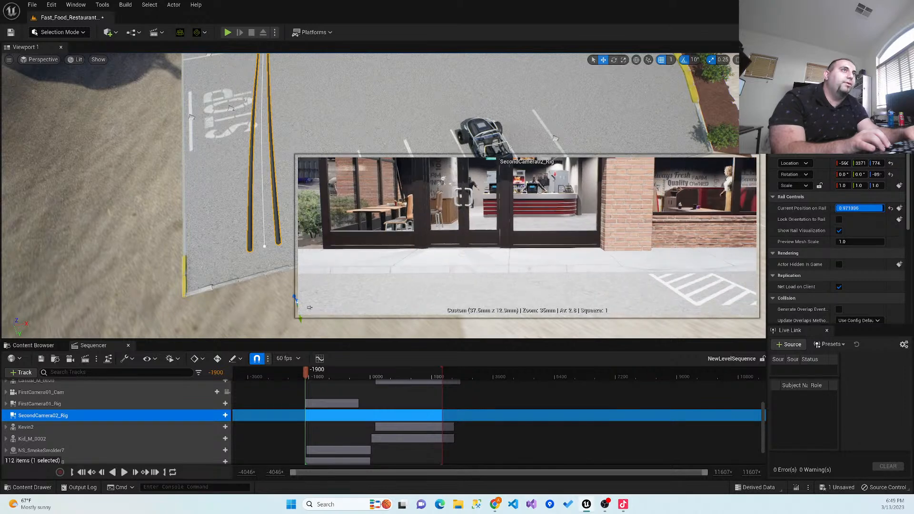
pyautogui.moveTo(881, 208); pyautogui.dragTo(884, 207)
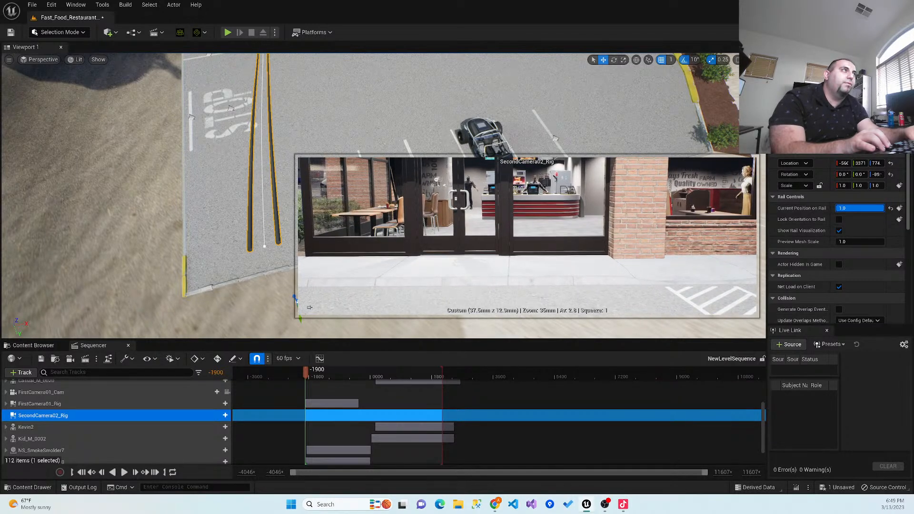
pyautogui.moveTo(500, 119); pyautogui.dragTo(481, 121, button='right')
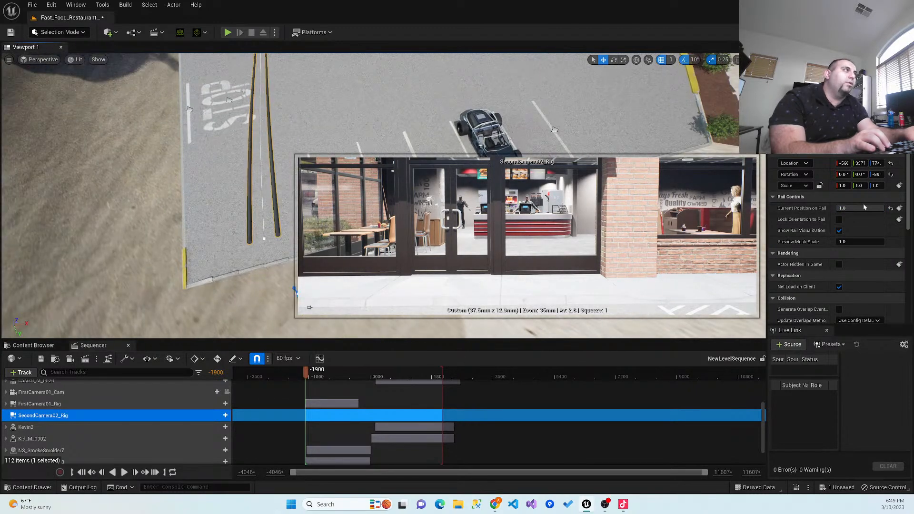
pyautogui.moveTo(875, 207)
pyautogui.mouseDown()
pyautogui.moveTo(847, 208)
pyautogui.moveTo(880, 208)
pyautogui.mouseUp()
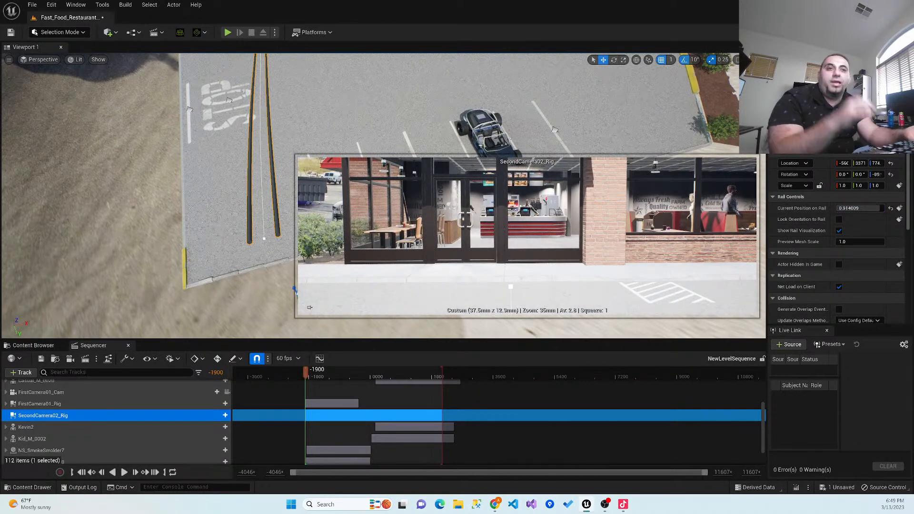
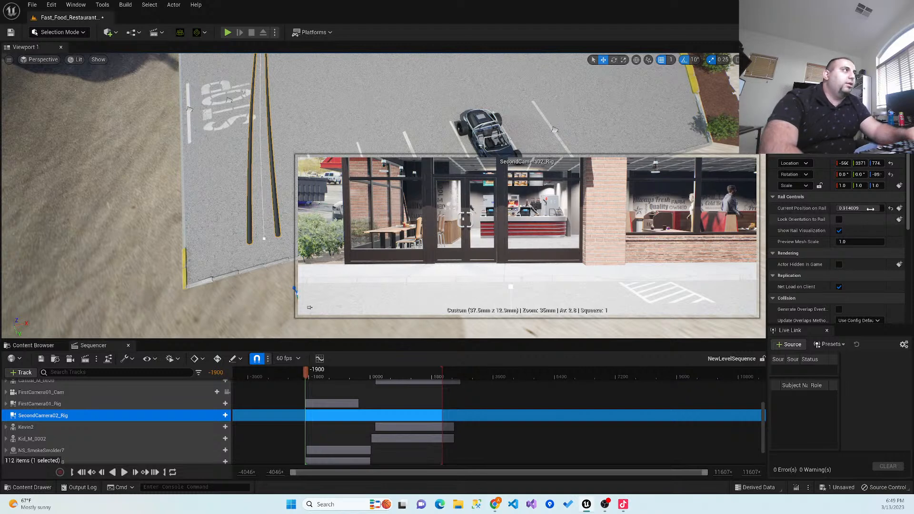
pyautogui.scroll(-3, 856, 259)
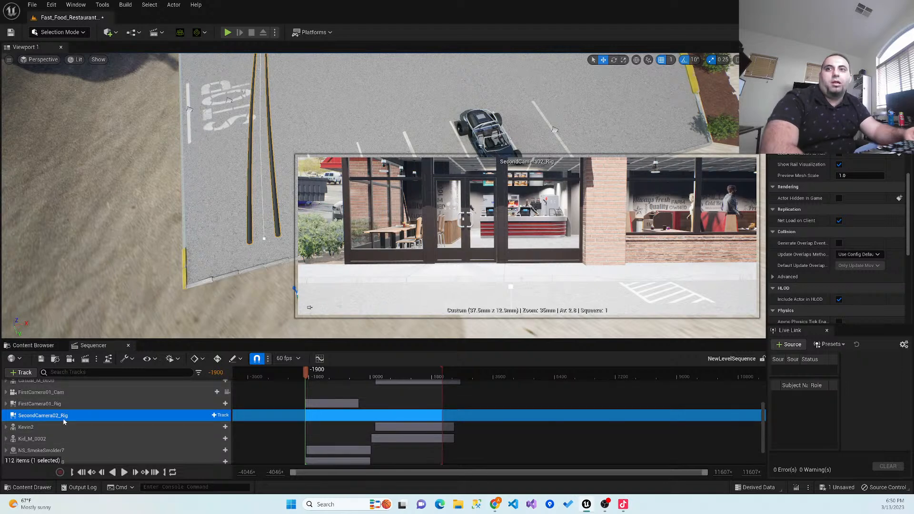
pyautogui.click(31, 375)
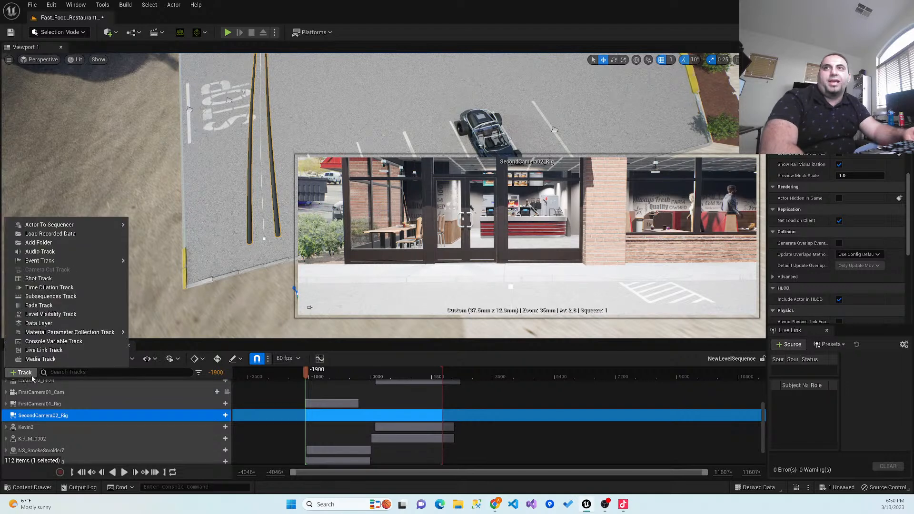
pyautogui.moveTo(93, 227)
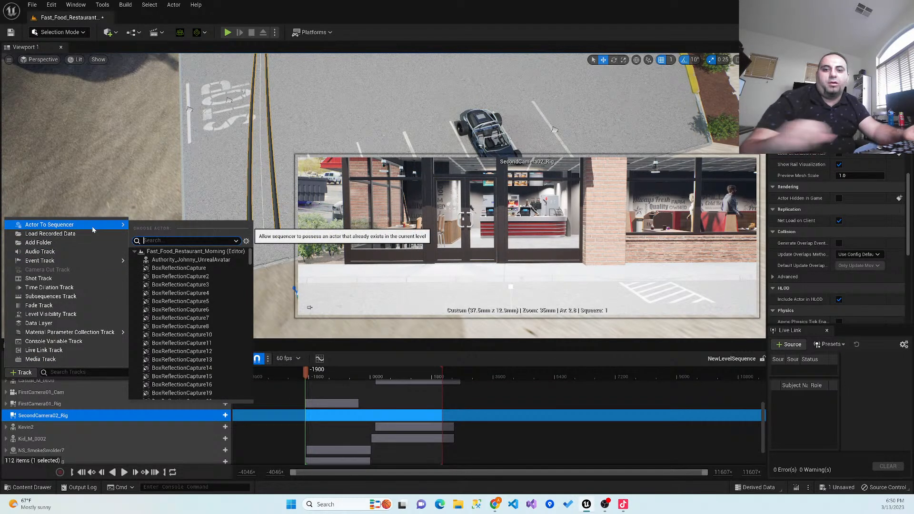
pyautogui.write('sec')
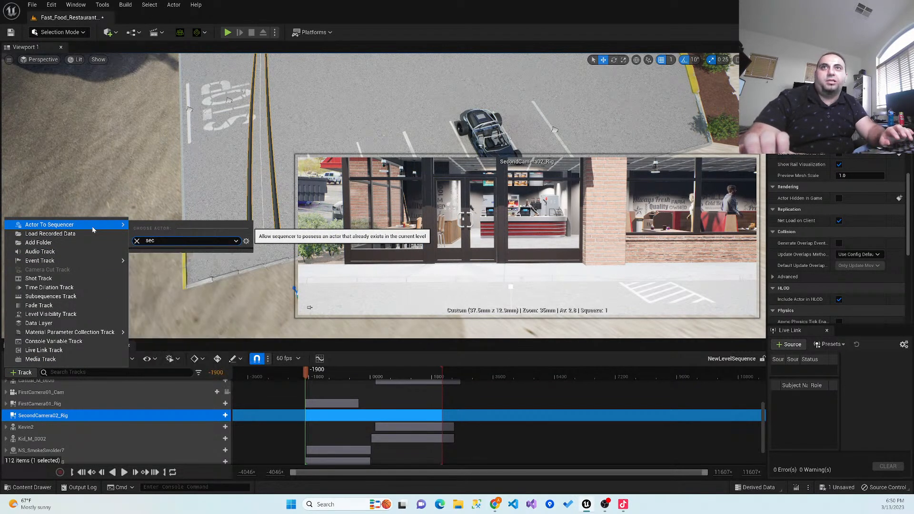
pyautogui.press('BackSpace')
pyautogui.press('BackSpace')
pyautogui.press('BackSpace')
pyautogui.write('Sec')
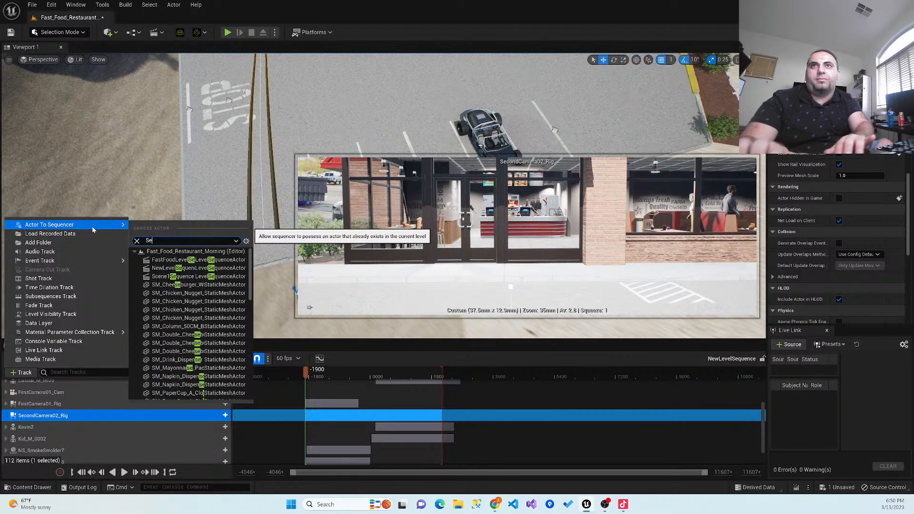
pyautogui.press('BackSpace')
pyautogui.press('BackSpace')
pyautogui.press('BackSpace')
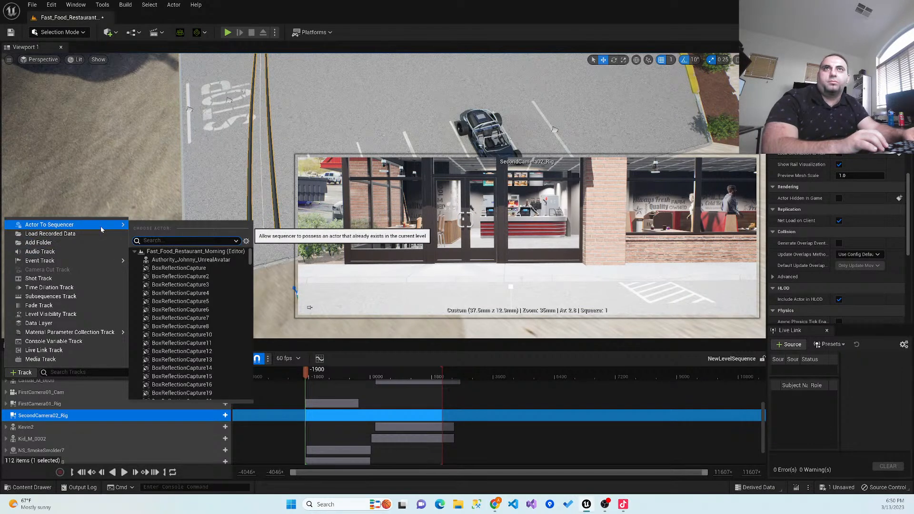
pyautogui.press('Escape')
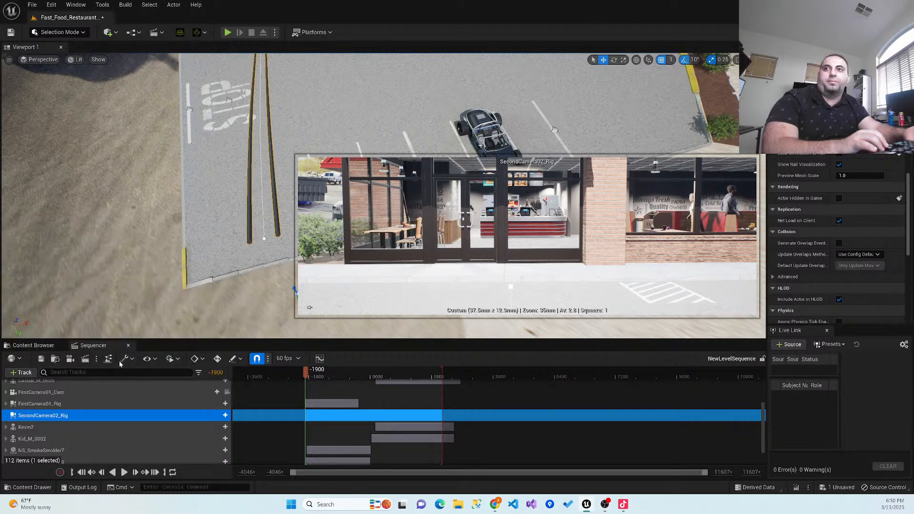
# - Look through the sequencer's track list for the second camera's tracks
pyautogui.scroll(5, 114, 391)
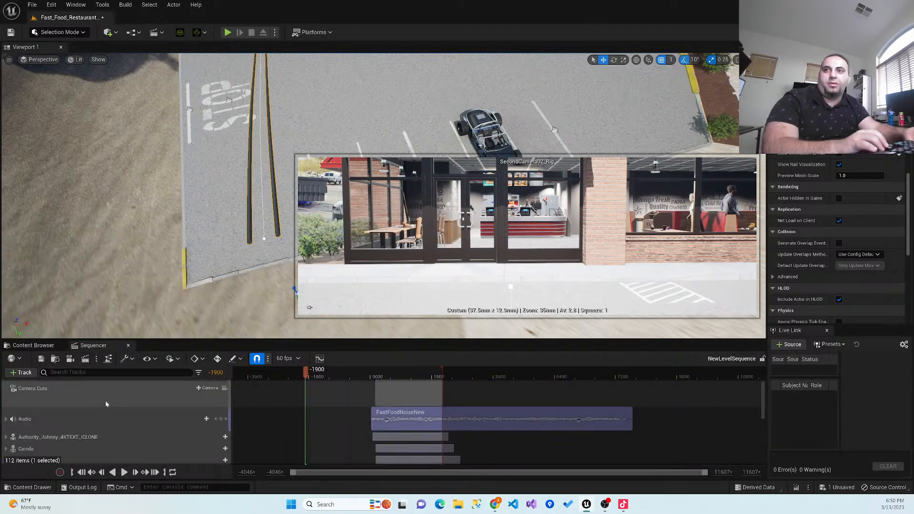
pyautogui.scroll(-5, 106, 402)
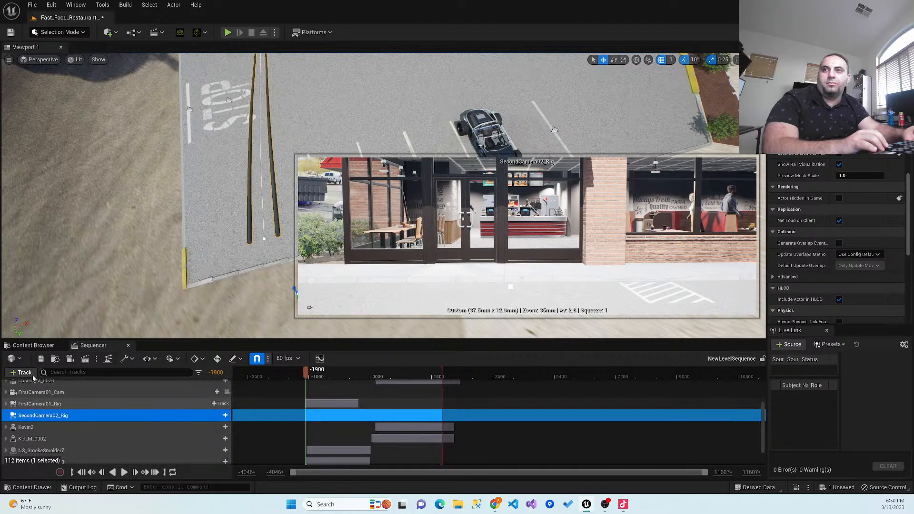
pyautogui.scroll(-2, 57, 391)
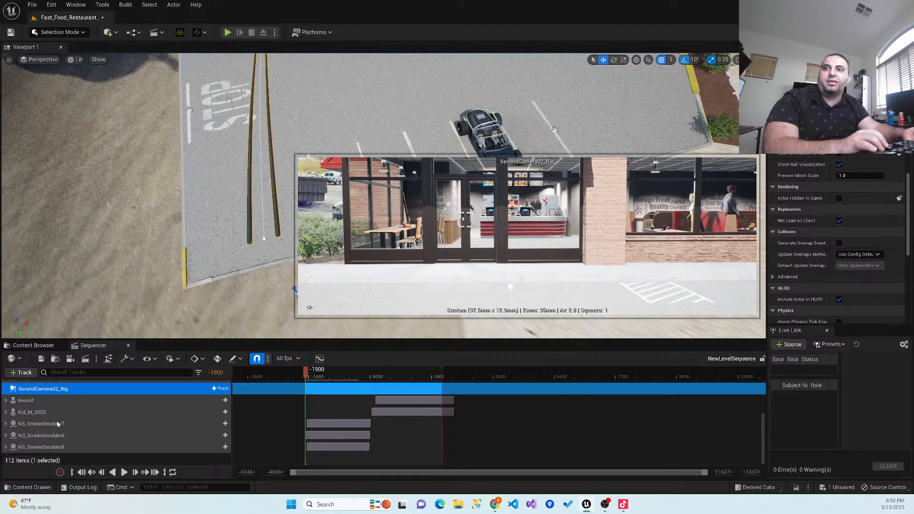
pyautogui.scroll(5, 65, 438)
pyautogui.scroll(3, 64, 437)
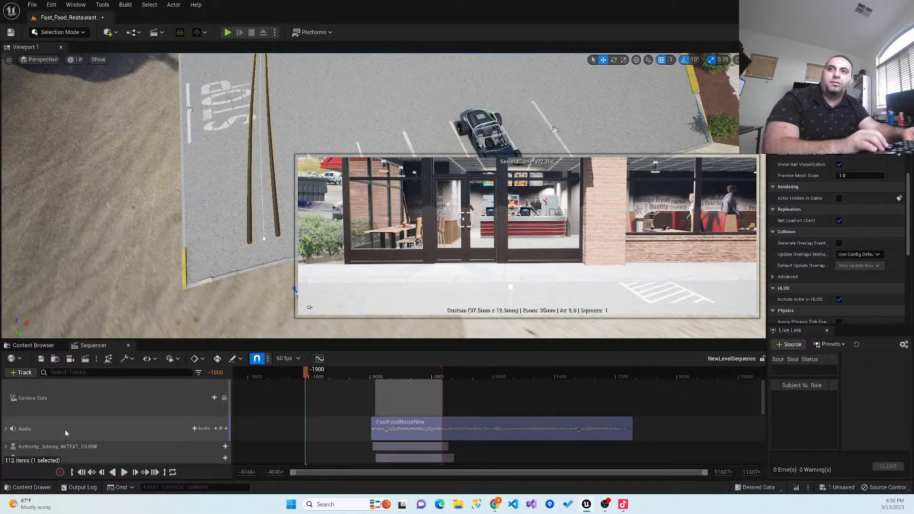
pyautogui.scroll(-6, 65, 431)
pyautogui.scroll(1, 64, 429)
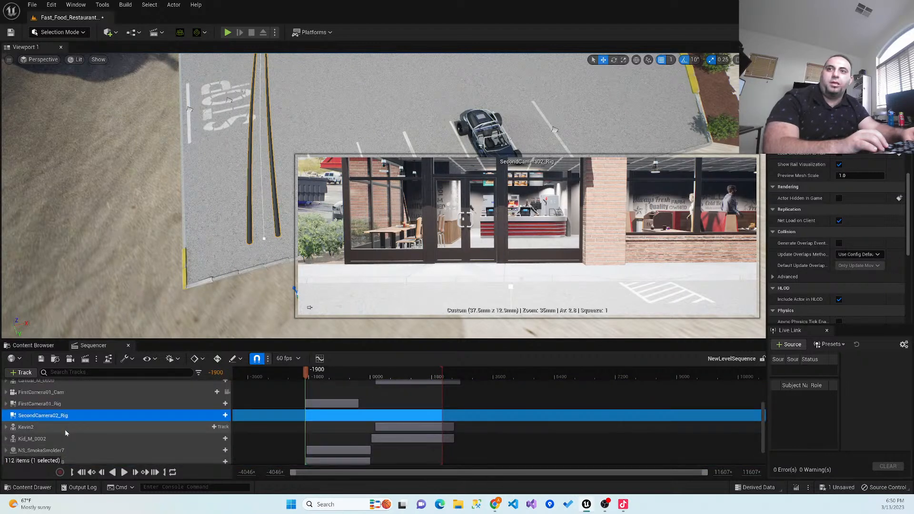
pyautogui.click(31, 372)
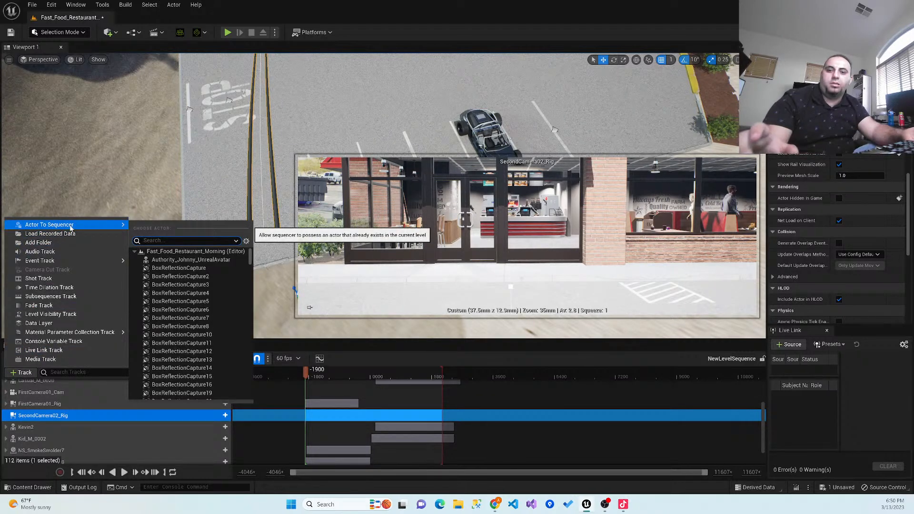
pyautogui.write('Swe')
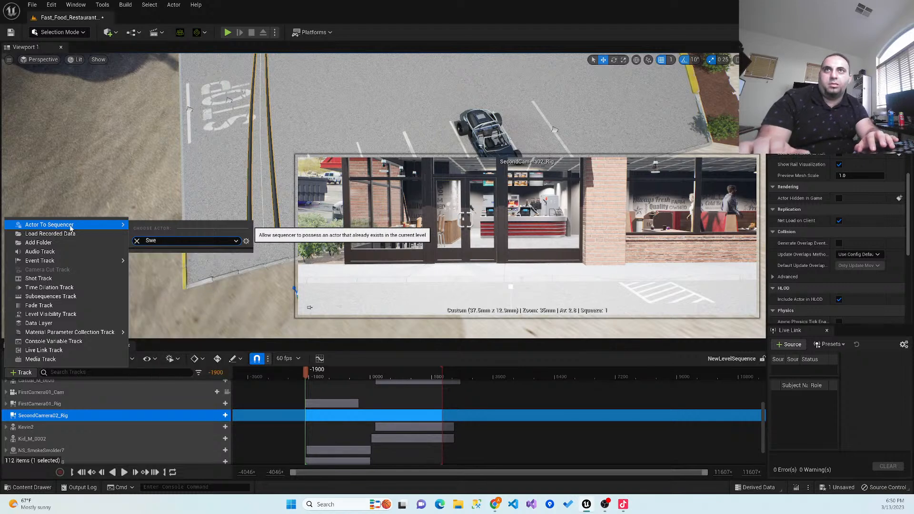
pyautogui.press('BackSpace')
pyautogui.write('e')
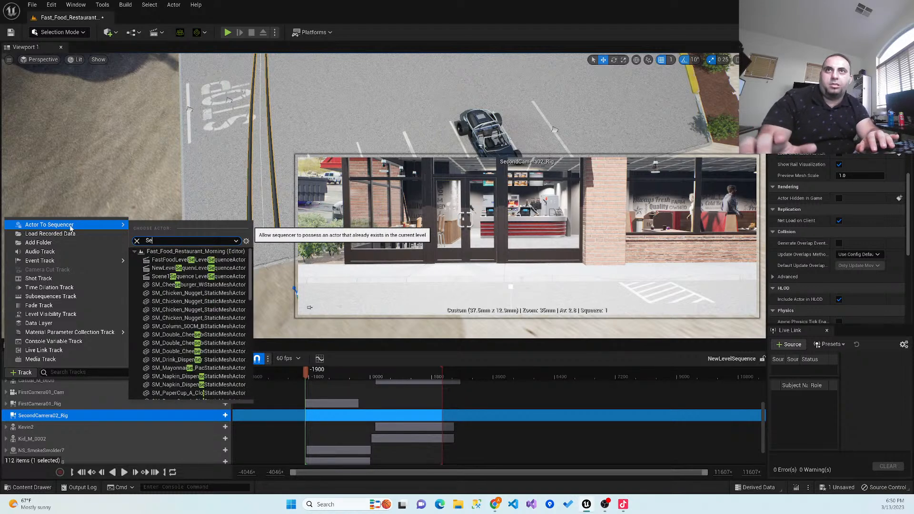
pyautogui.write('c')
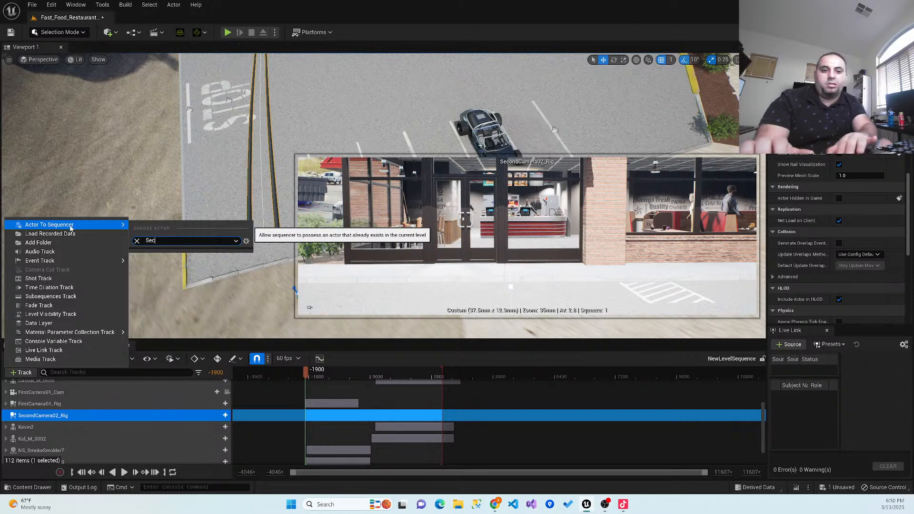
pyautogui.press('BackSpace')
pyautogui.press('BackSpace')
pyautogui.press('BackSpace')
pyautogui.press('BackSpace')
pyautogui.press('BackSpace')
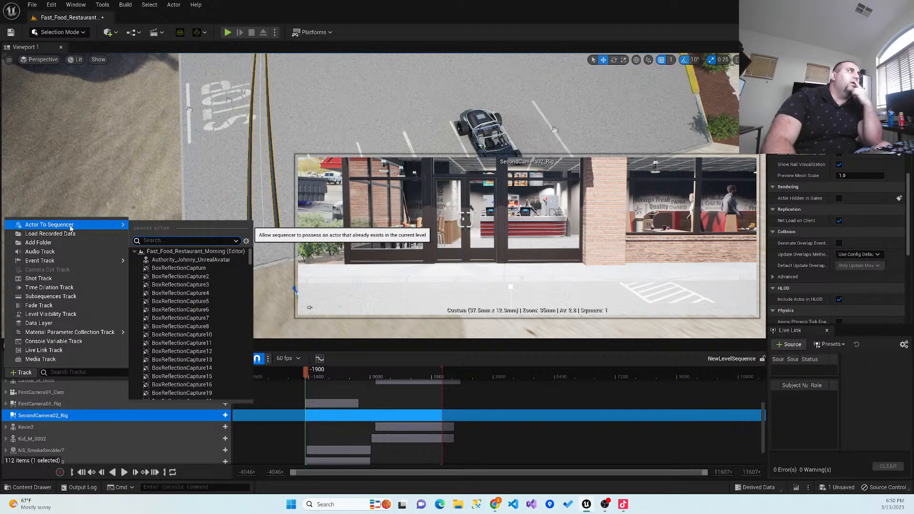
# - Select the cine camera mounted on the second rail and rename it SecondCamera02_Cam
pyautogui.moveTo(195, 184); pyautogui.dragTo(192, 124, button='right')
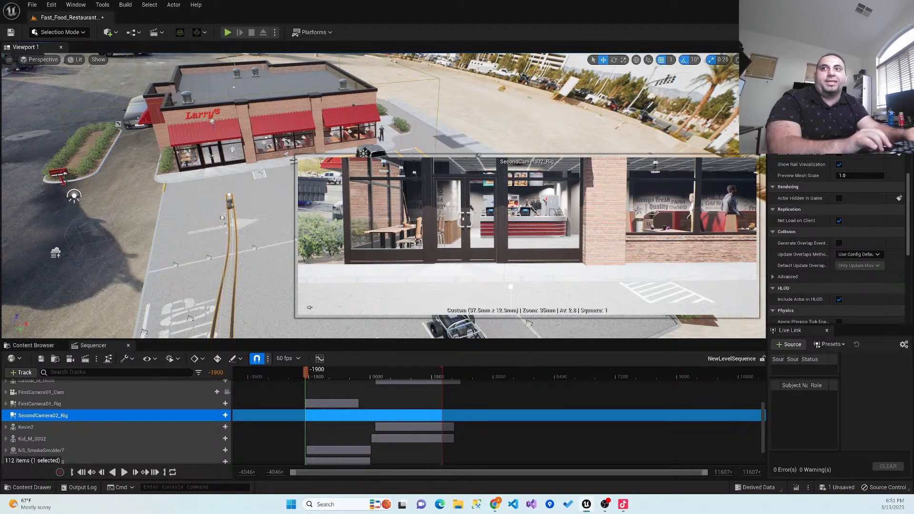
pyautogui.moveTo(184, 239); pyautogui.dragTo(178, 234, button='right')
pyautogui.scroll(5, 184, 238)
pyautogui.scroll(3, 184, 239)
pyautogui.moveTo(184, 238); pyautogui.dragTo(132, 234, button='right')
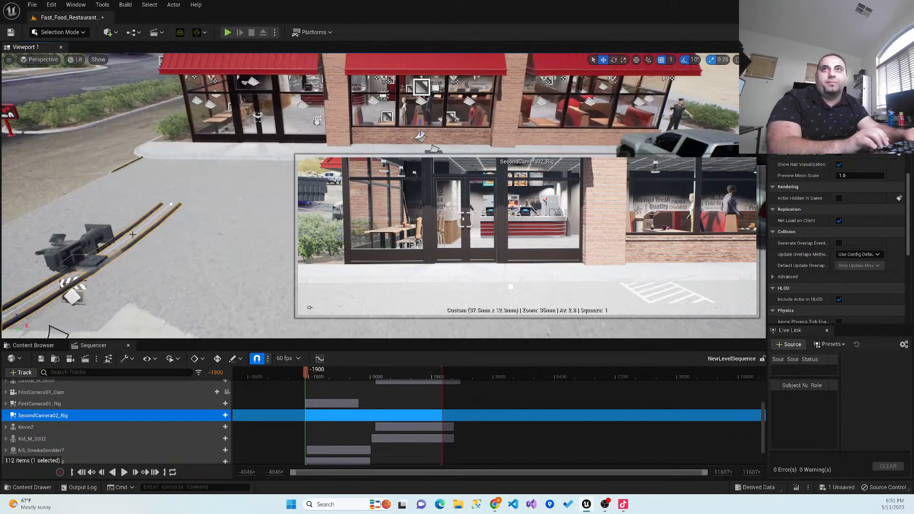
pyautogui.click(94, 237)
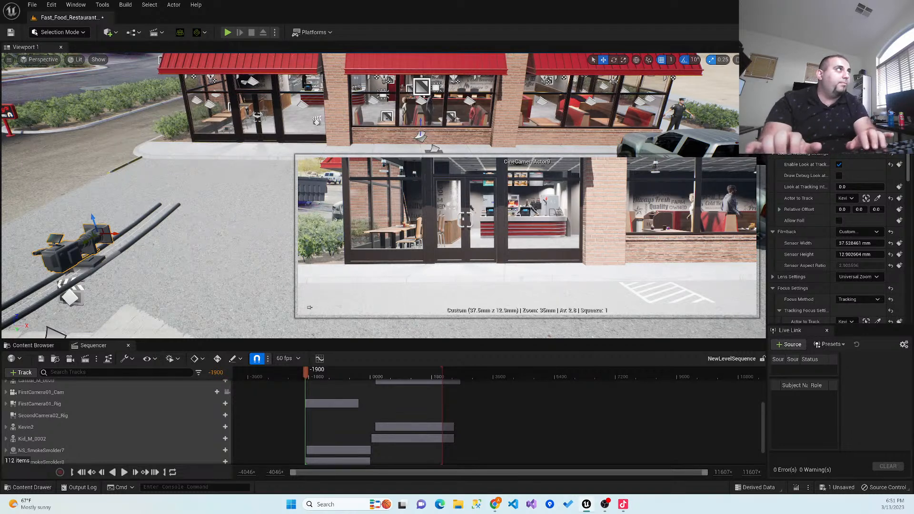
pyautogui.press('Return')
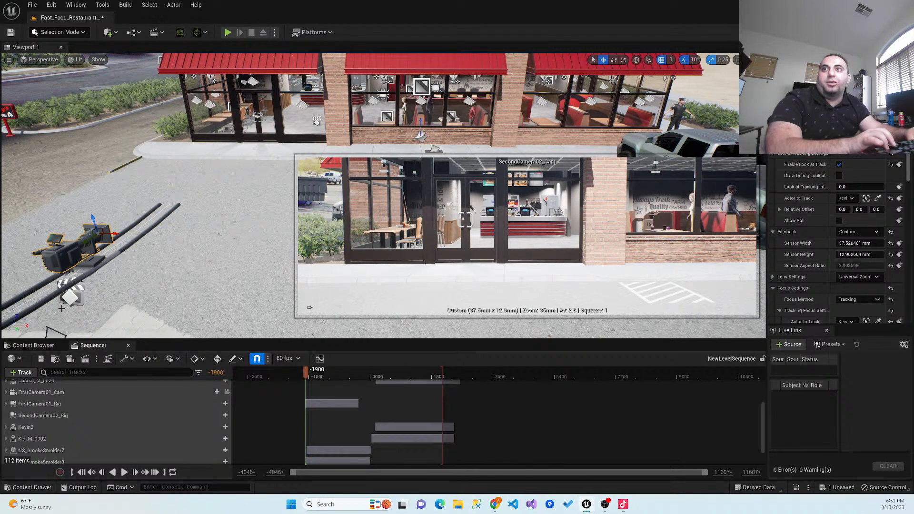
# - Add the SecondCamera02_Cam actor to the level sequence and collapse its track
pyautogui.click(42, 415)
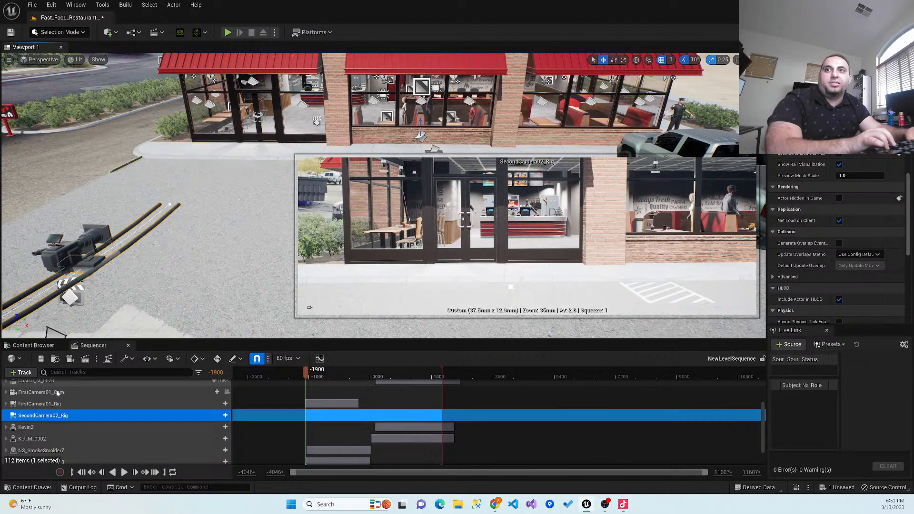
pyautogui.click(23, 372)
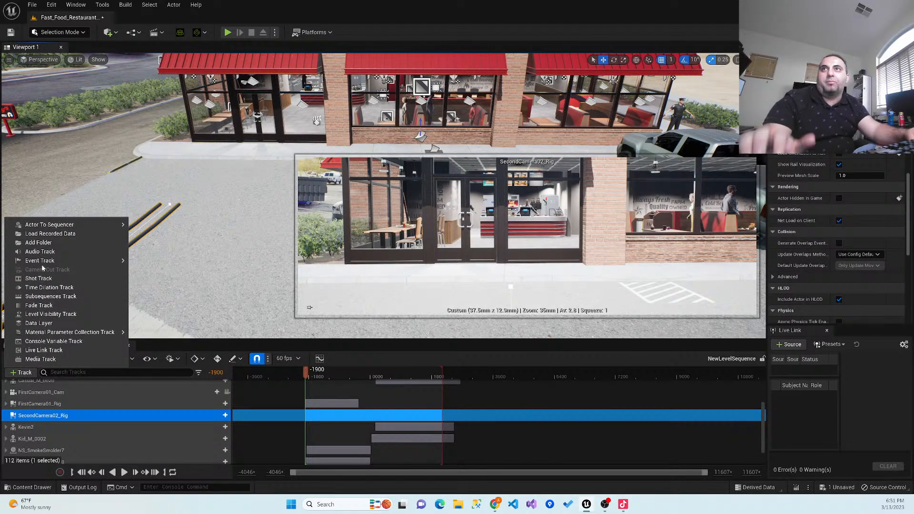
pyautogui.moveTo(85, 225)
pyautogui.write('sec')
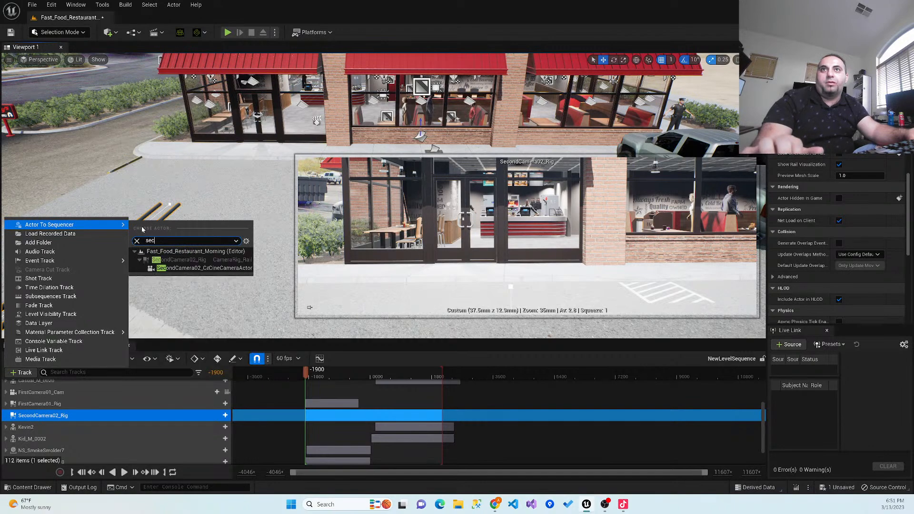
pyautogui.click(171, 268)
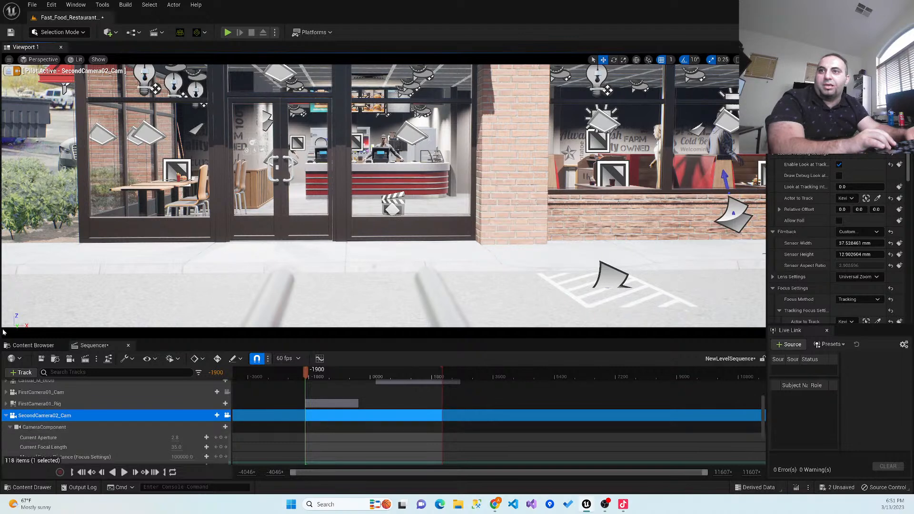
pyautogui.click(6, 416)
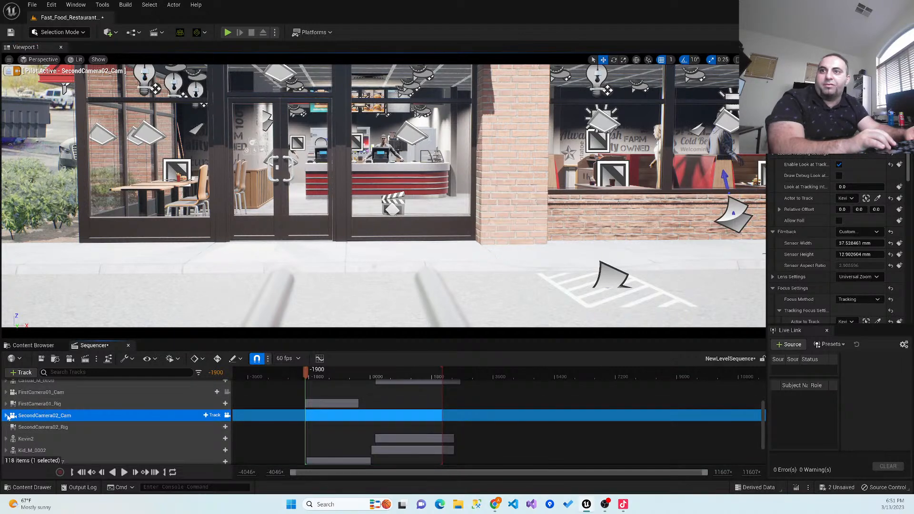
# - Vary SecondCamera02_Rig's current position on rail, moving it to 0.0 and then to about 0.47, to test the shot
pyautogui.click(28, 427)
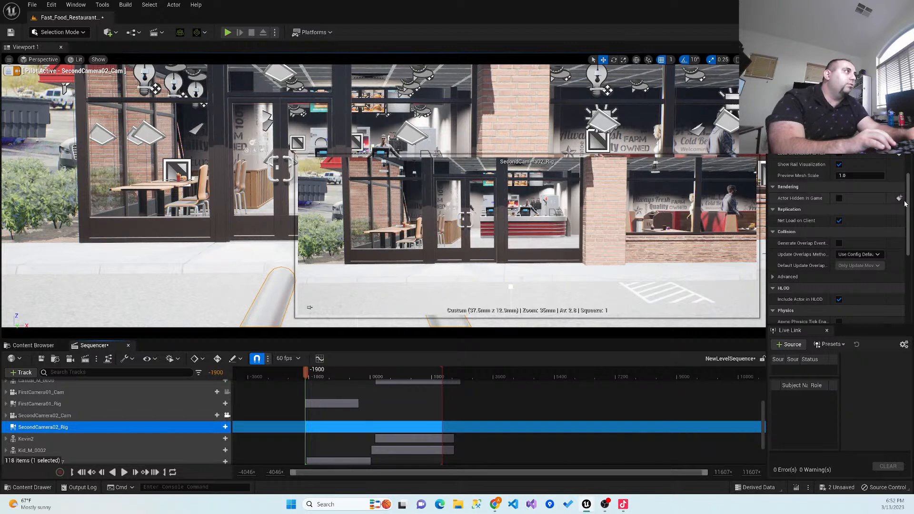
pyautogui.scroll(3, 871, 177)
pyautogui.moveTo(862, 207); pyautogui.dragTo(817, 208)
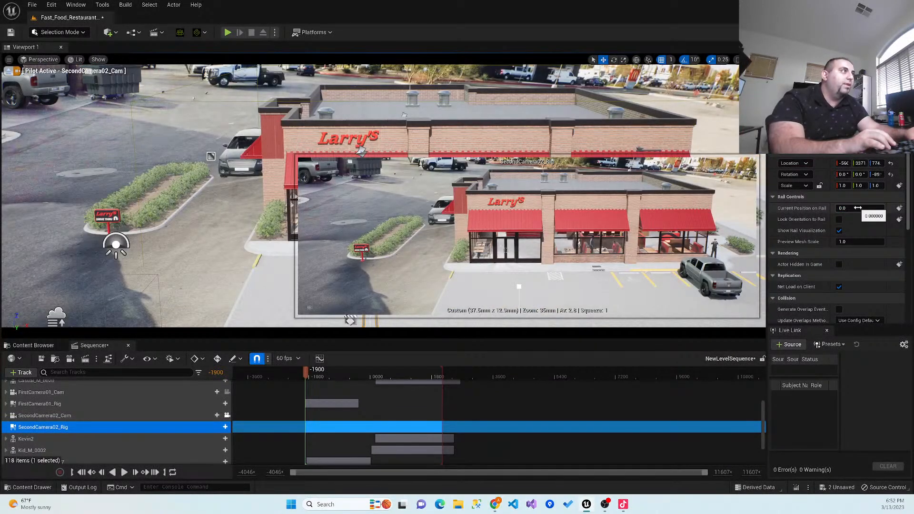
pyautogui.moveTo(857, 208); pyautogui.dragTo(879, 208)
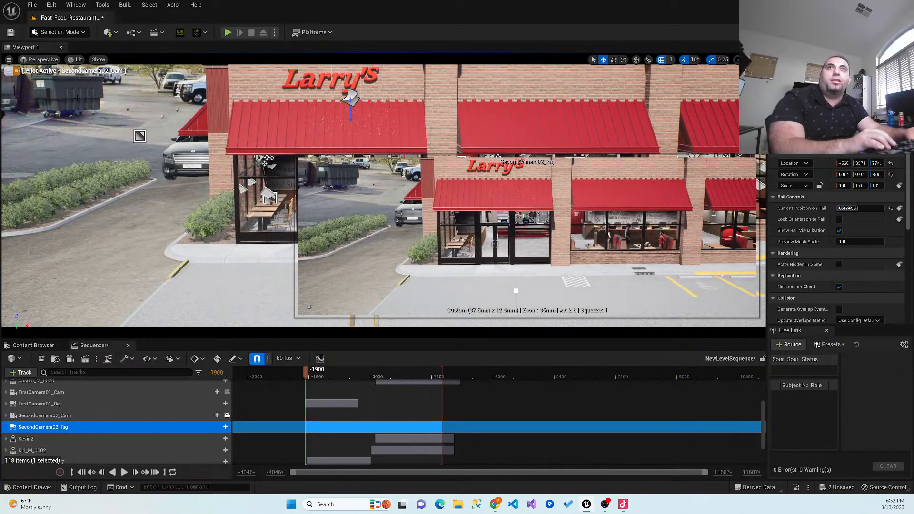
# - Compare the shots by viewing through FirstCamera01_Cam and returning to SecondCamera02_Cam
pyautogui.click(516, 227)
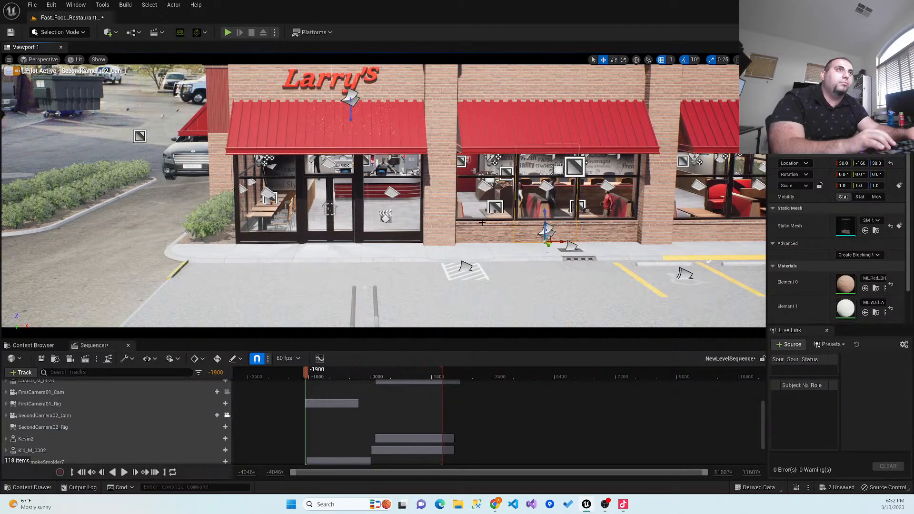
pyautogui.click(32, 61)
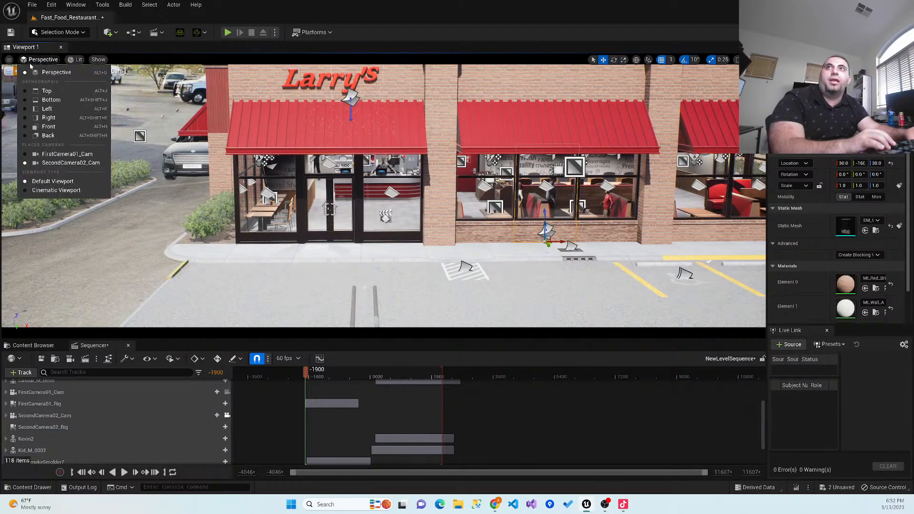
pyautogui.click(60, 153)
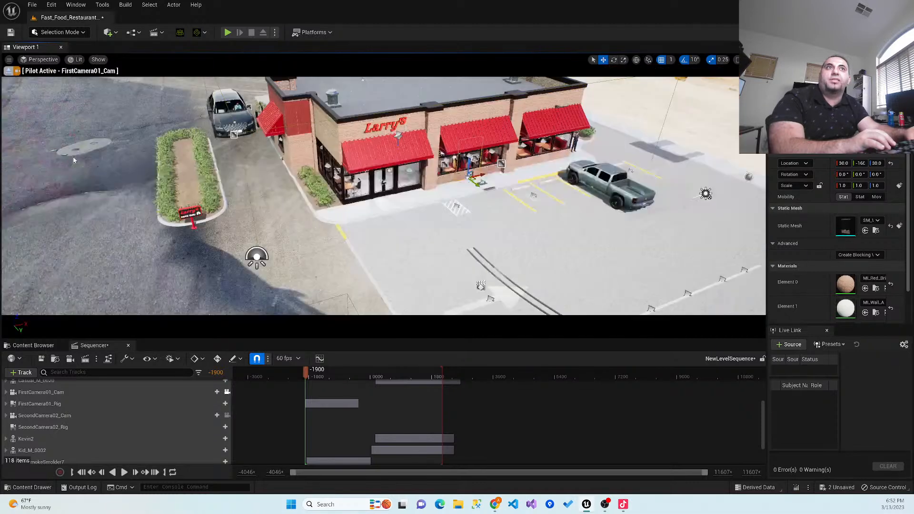
pyautogui.click(42, 60)
pyautogui.click(45, 161)
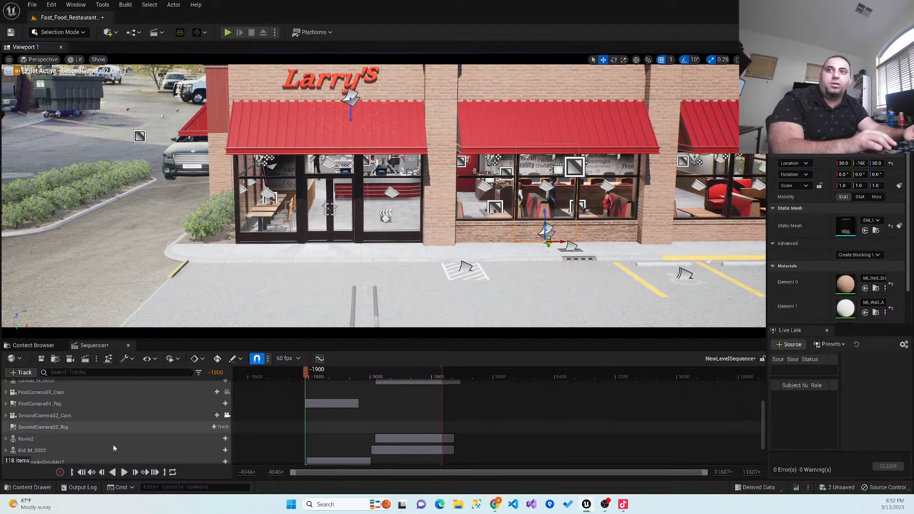
# - Try a Y relative offset of about 0.45 on SecondCamera02_Cam's look-at tracking and reset it
pyautogui.click(63, 415)
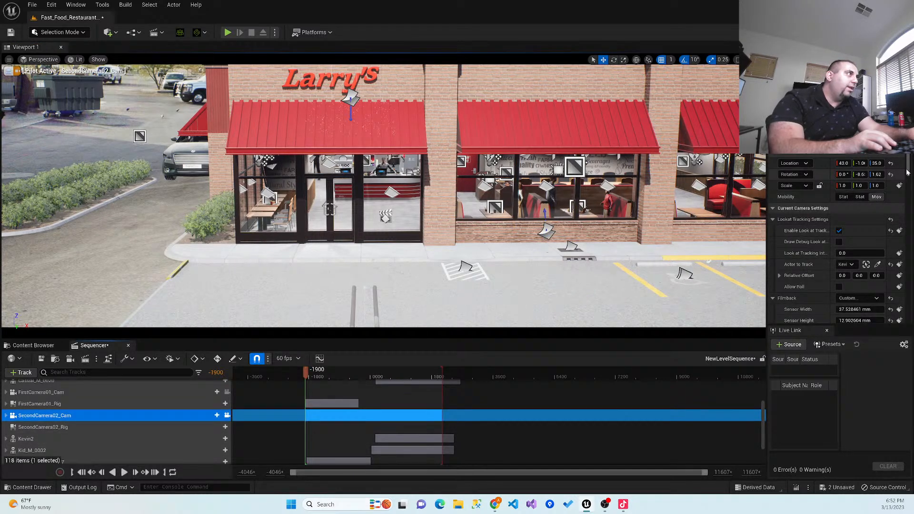
pyautogui.moveTo(857, 276); pyautogui.dragTo(860, 275)
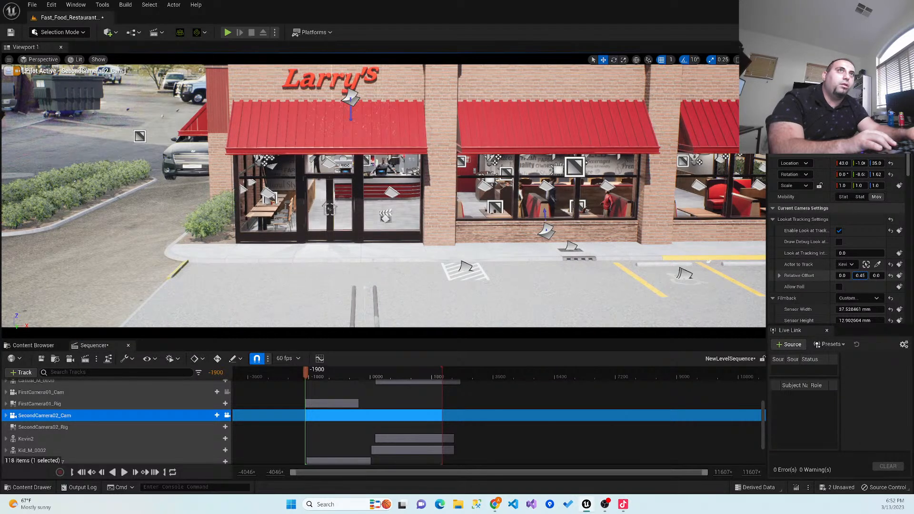
pyautogui.click(890, 275)
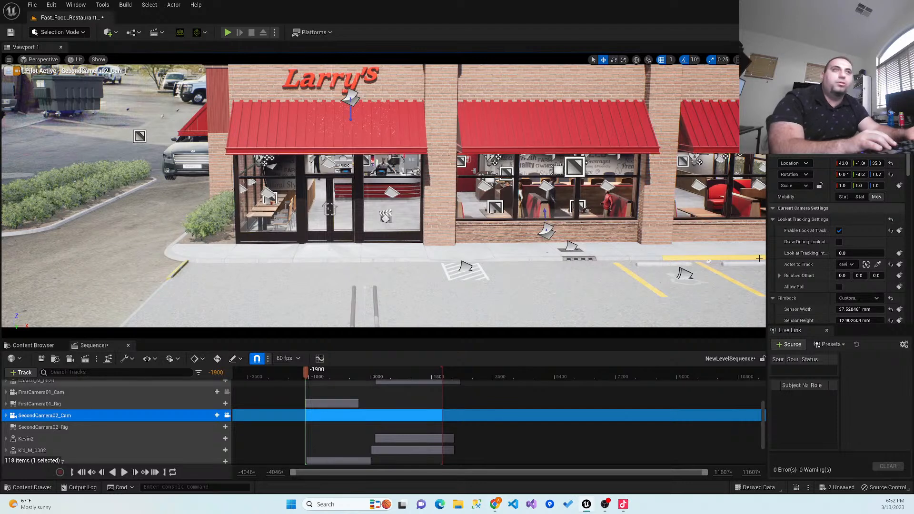
# - Move SecondCamera02_Rig's current position on rail to about 0.72
pyautogui.click(55, 427)
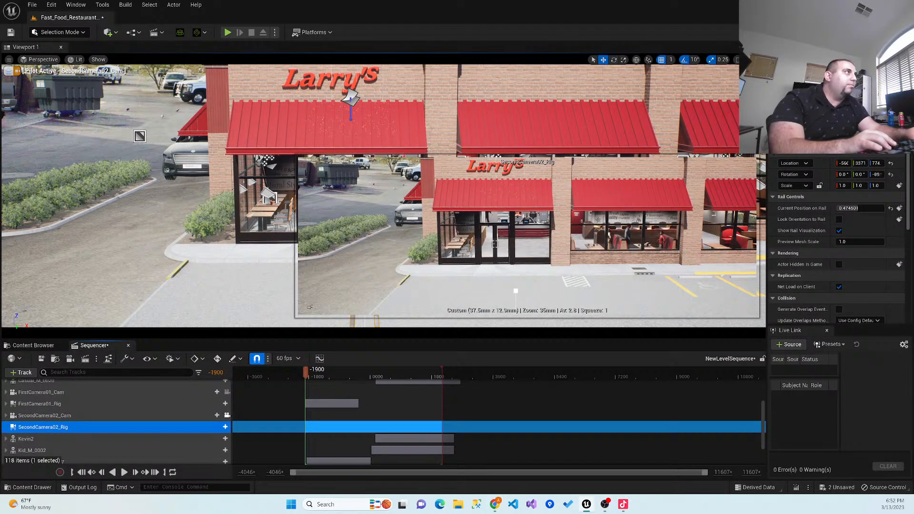
pyautogui.moveTo(866, 208); pyautogui.dragTo(884, 208)
pyautogui.rightClick(268, 247)
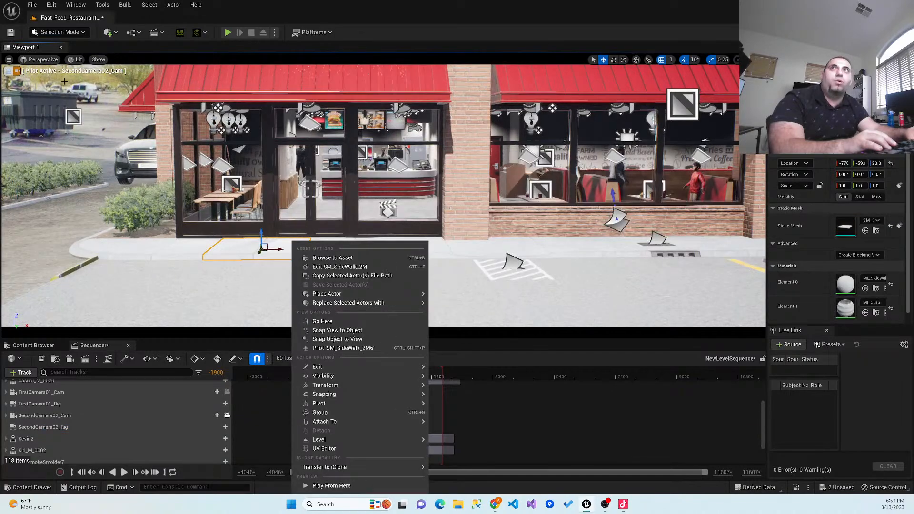
pyautogui.press('Escape')
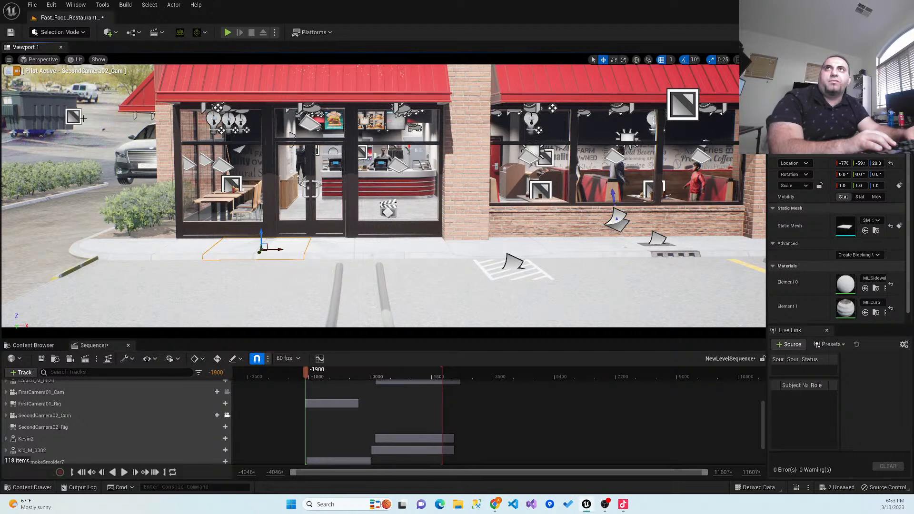
# - Switch the view to the cinematic viewport and back to the default viewport
pyautogui.click(42, 60)
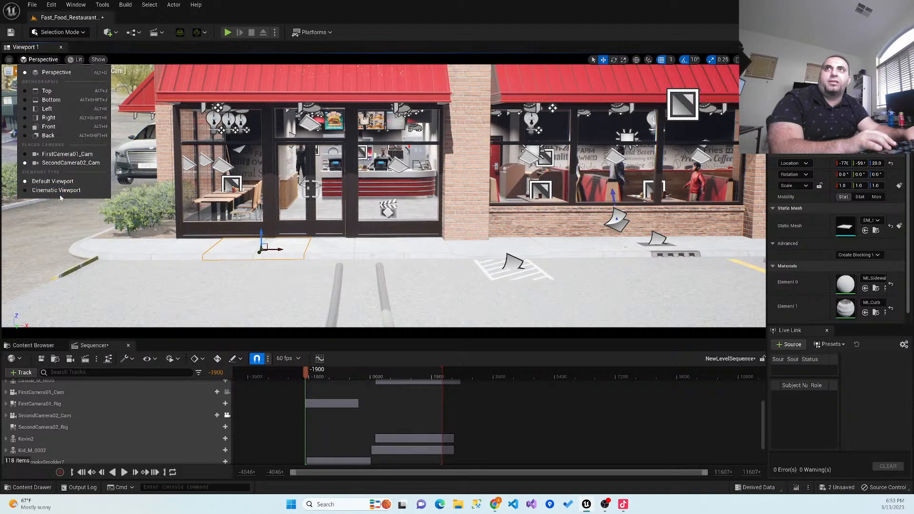
pyautogui.click(59, 191)
pyautogui.click(46, 63)
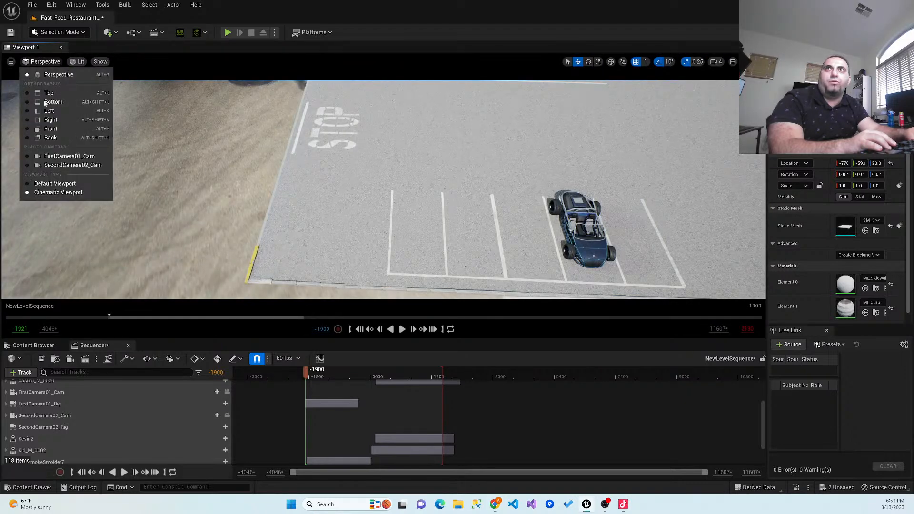
pyautogui.click(54, 184)
# - Select SecondCamera02_Rig in the parking lot in front of the restaurant
pyautogui.scroll(-5, 472, 335)
pyautogui.press('w')
pyautogui.moveTo(328, 204); pyautogui.dragTo(310, 198, button='right')
pyautogui.press('d')
pyautogui.press('d')
pyautogui.press('w')
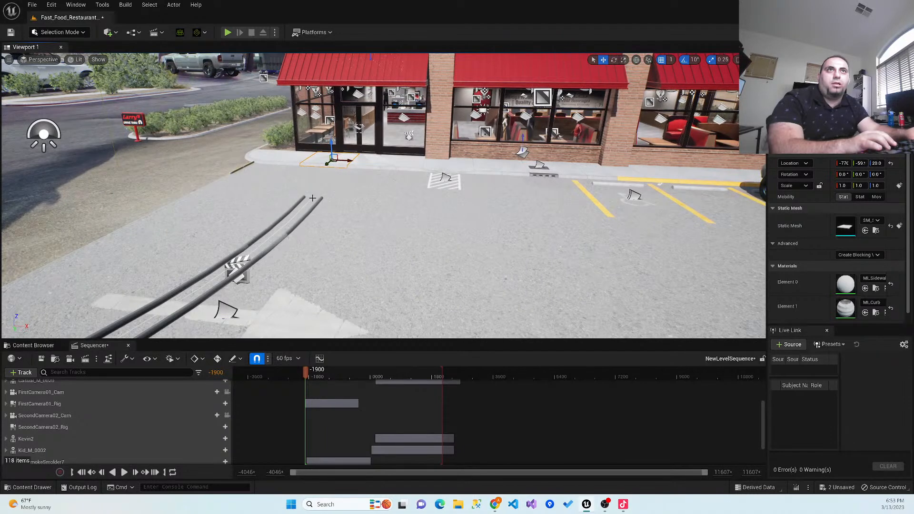
pyautogui.click(312, 198)
pyautogui.moveTo(266, 203); pyautogui.dragTo(304, 204, button='right')
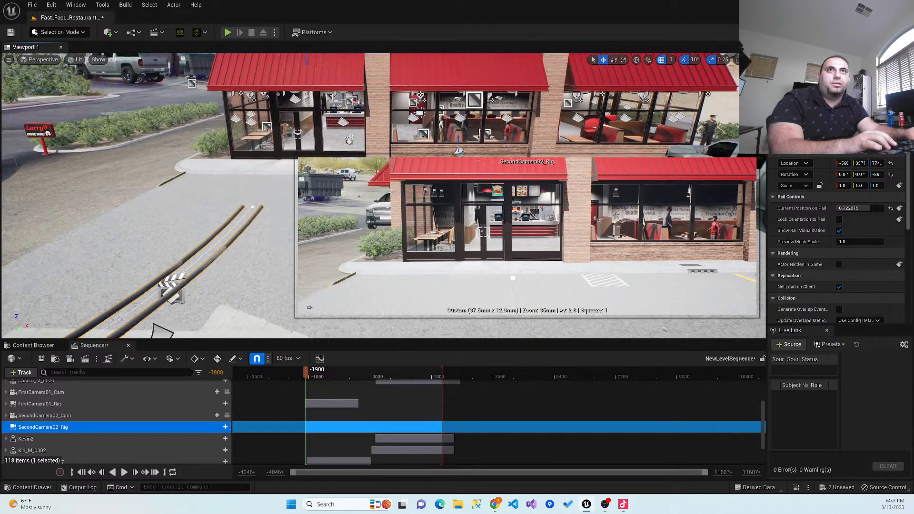
# - Select the rail's end point nearest the restaurant and examine the rail's path from above
pyautogui.click(253, 208)
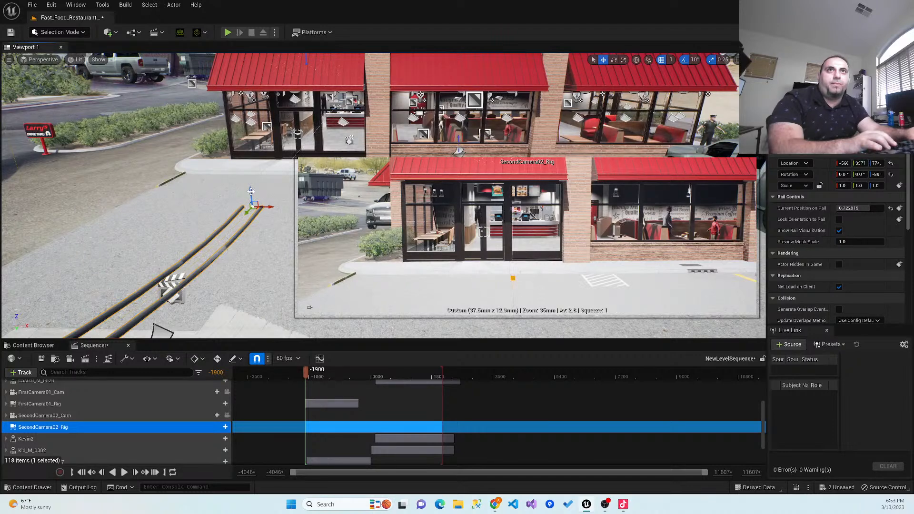
pyautogui.moveTo(251, 191)
pyautogui.mouseDown()
pyautogui.moveTo(255, 169)
pyautogui.moveTo(253, 188)
pyautogui.mouseUp()
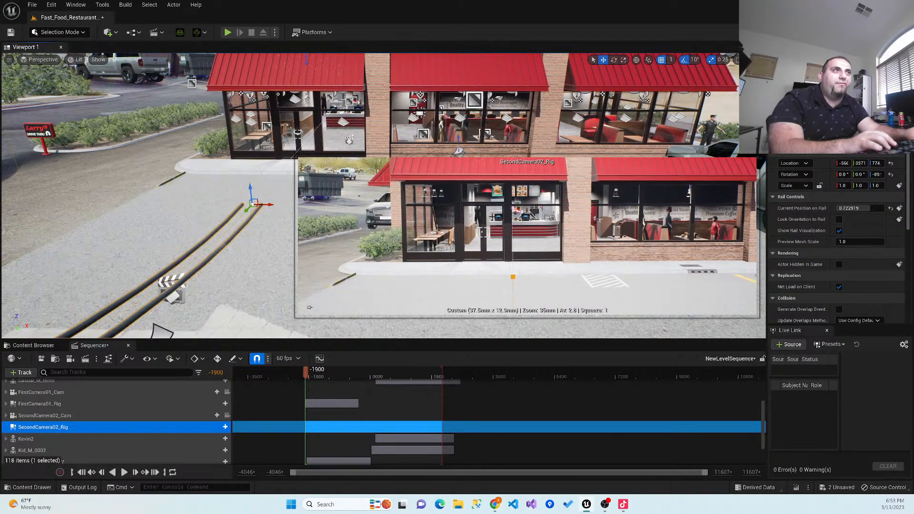
pyautogui.click(245, 210)
pyautogui.moveTo(257, 244); pyautogui.dragTo(164, 243, button='right')
pyautogui.moveTo(190, 191); pyautogui.dragTo(145, 173, button='right')
pyautogui.press('s')
pyautogui.moveTo(169, 143); pyautogui.dragTo(287, 158, button='right')
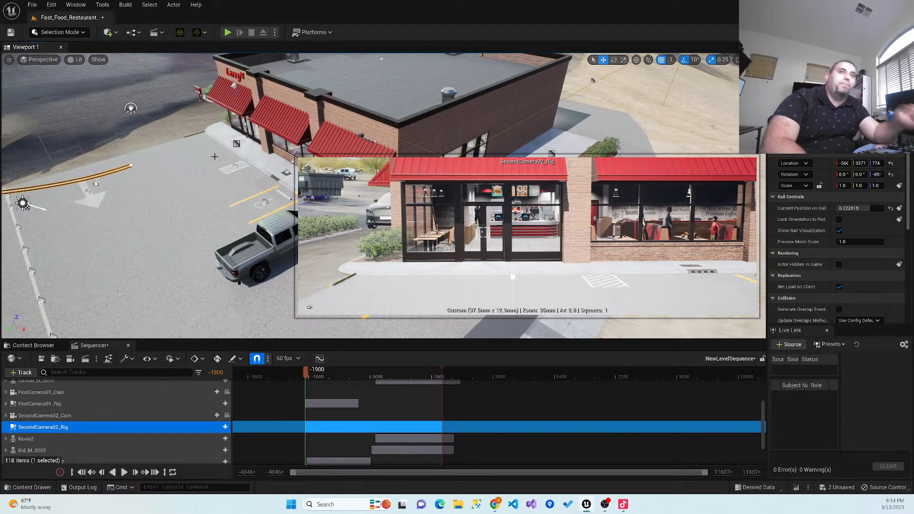
# - Save the level sequence and play a short stretch of it, returning the playhead to frame -1859
pyautogui.click(42, 358)
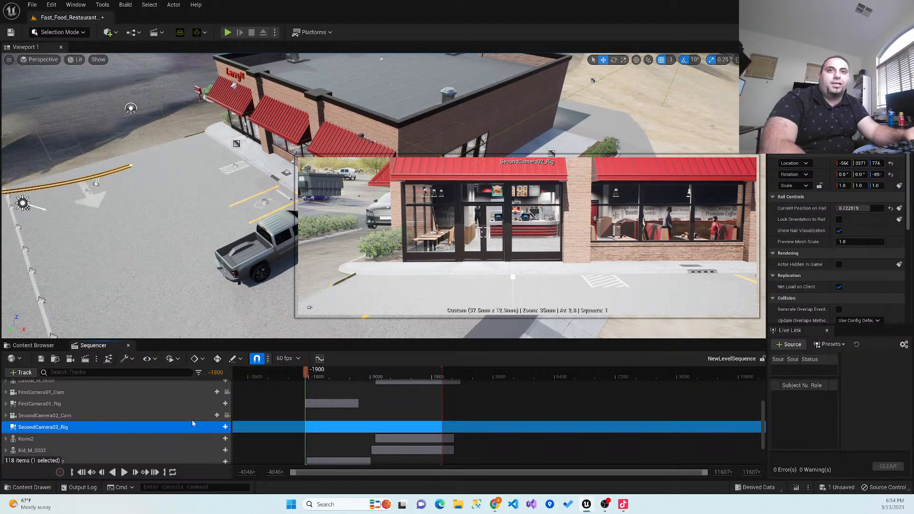
pyautogui.click(124, 472)
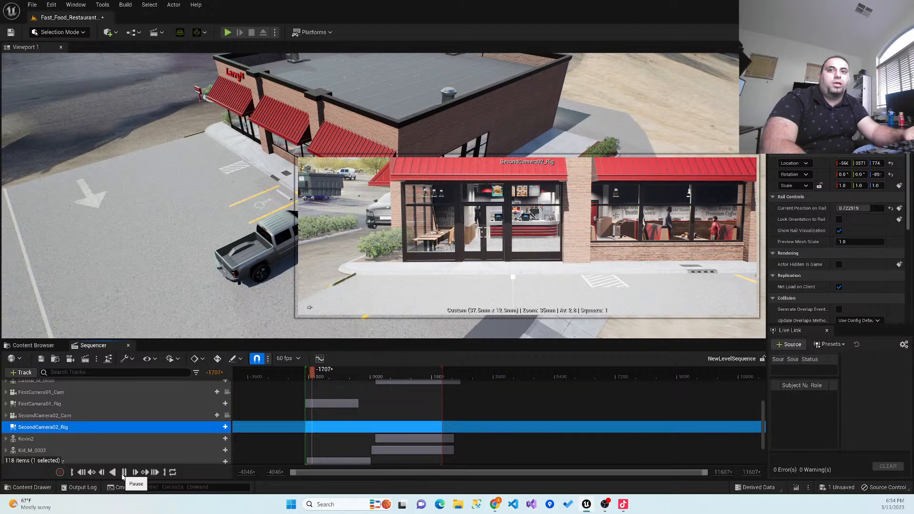
pyautogui.click(123, 472)
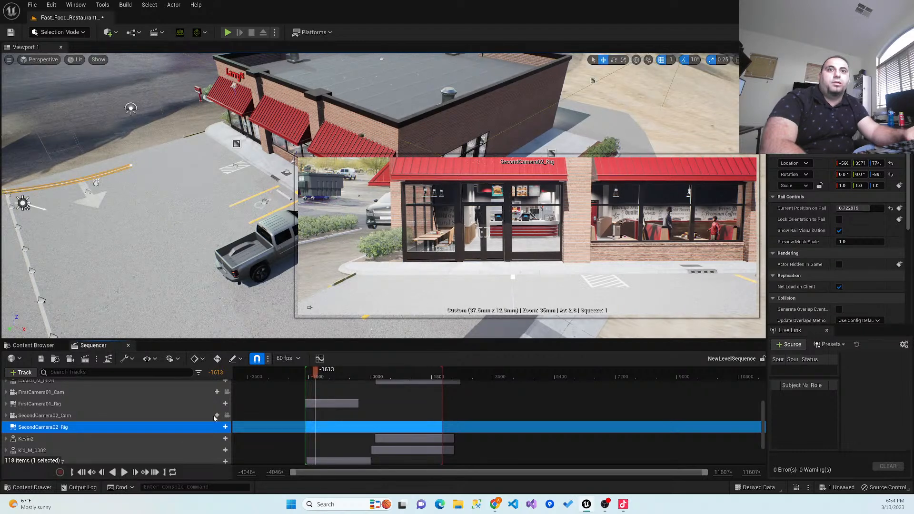
pyautogui.moveTo(349, 372); pyautogui.dragTo(307, 386)
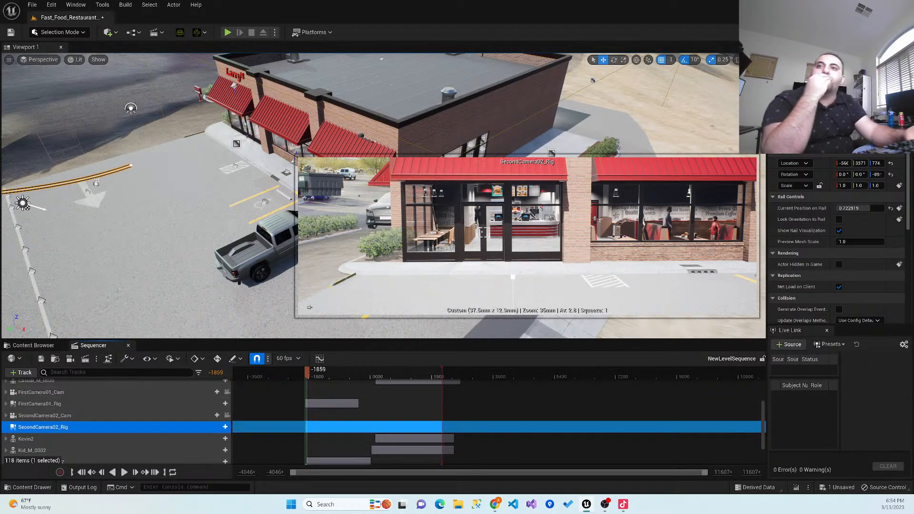
# - View the scene through SecondCamera02_Cam and FirstCamera01_Cam, and switch to the cinematic viewport
pyautogui.click(227, 415)
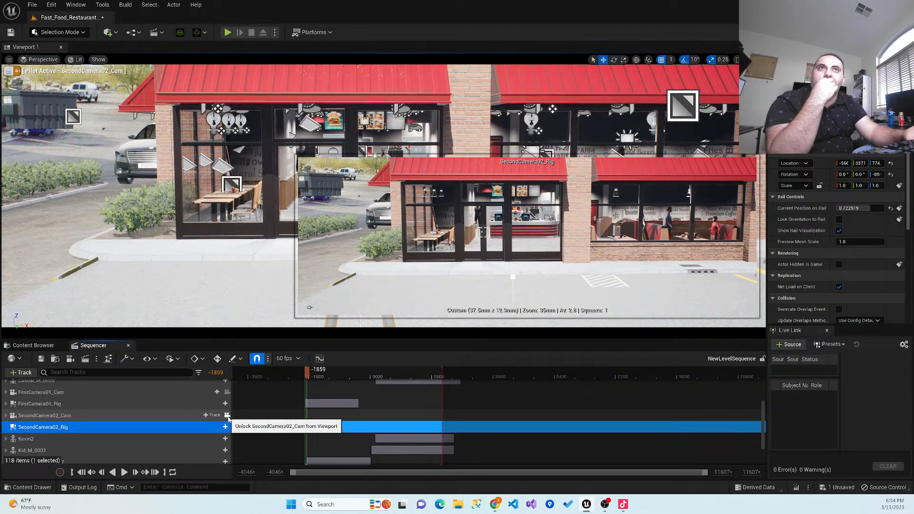
pyautogui.click(227, 393)
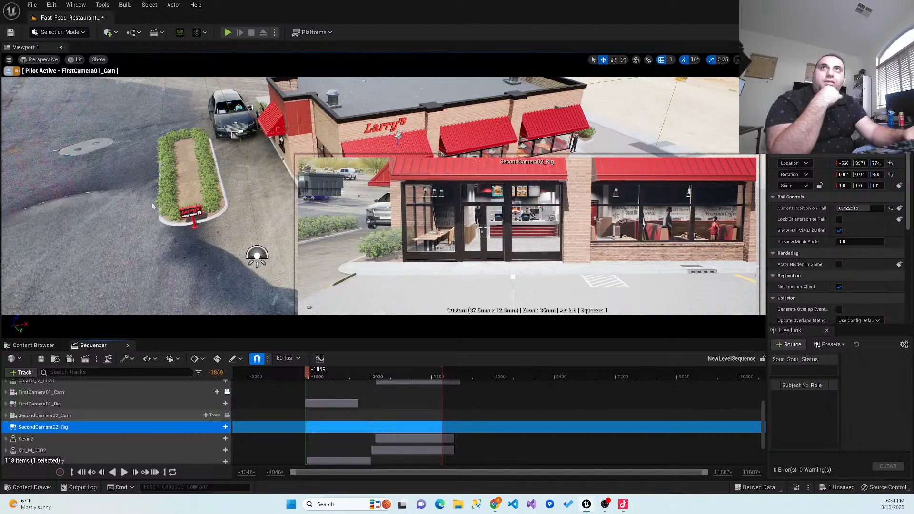
pyautogui.click(43, 60)
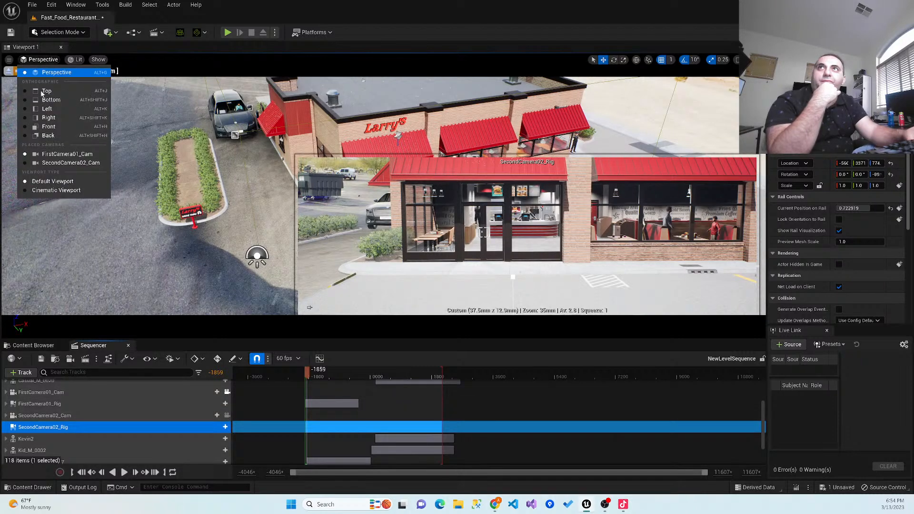
pyautogui.click(61, 191)
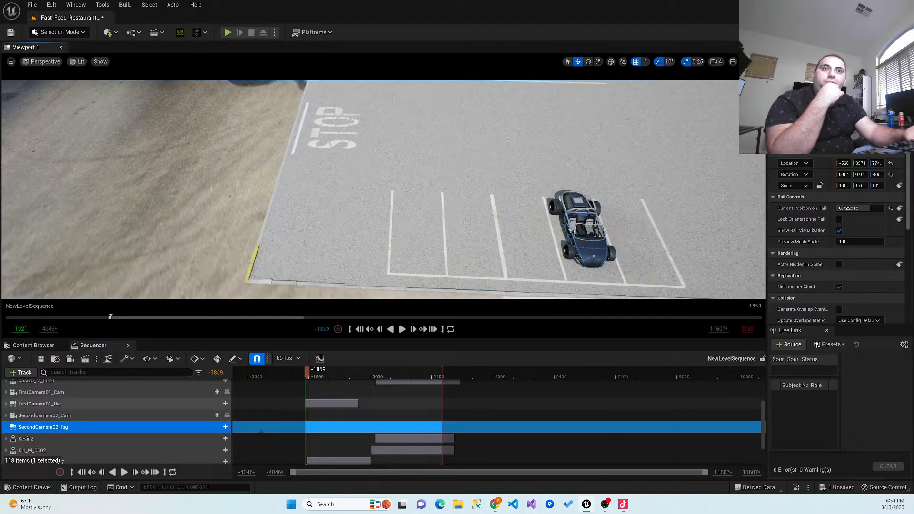
# - Play a short stretch in the cinematic viewport and return the playhead to frame -1928
pyautogui.click(126, 475)
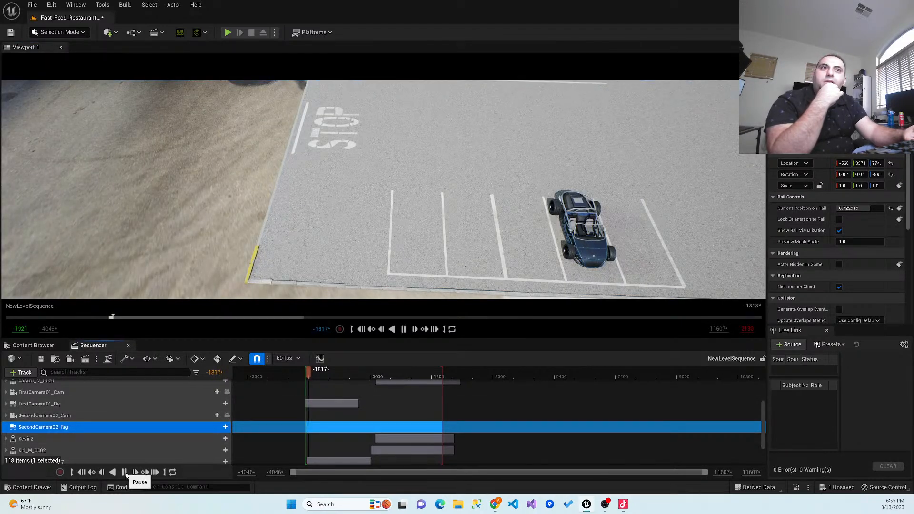
pyautogui.click(126, 475)
pyautogui.moveTo(310, 372); pyautogui.dragTo(304, 373)
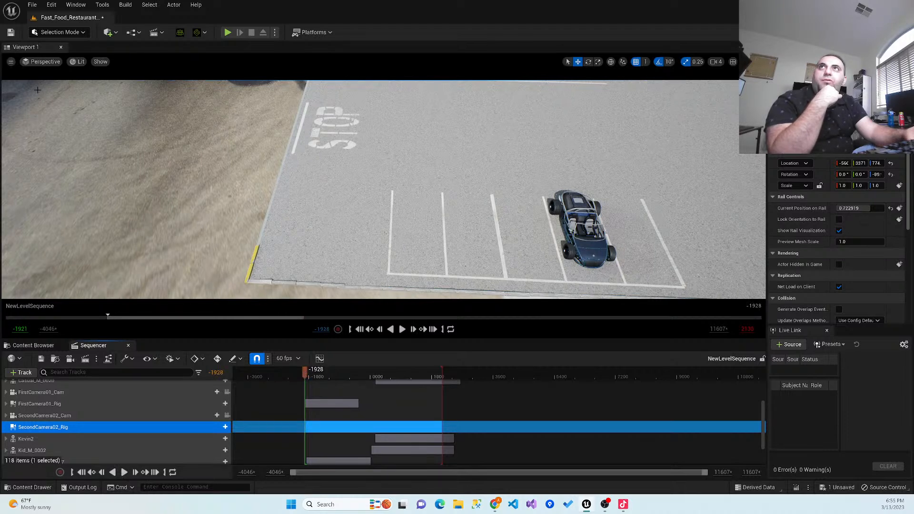
# - Look through FirstCamera01_Cam and preview its shot, pausing playback at frame -566
pyautogui.click(46, 62)
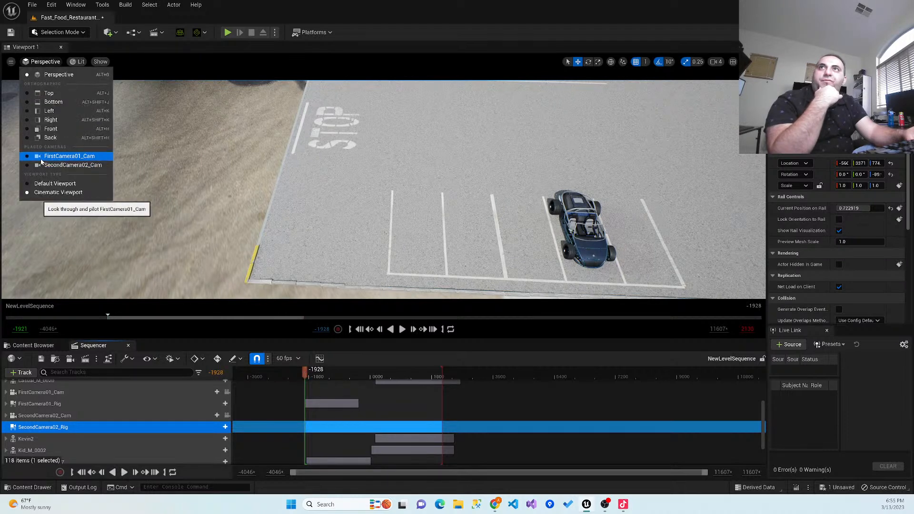
pyautogui.click(67, 156)
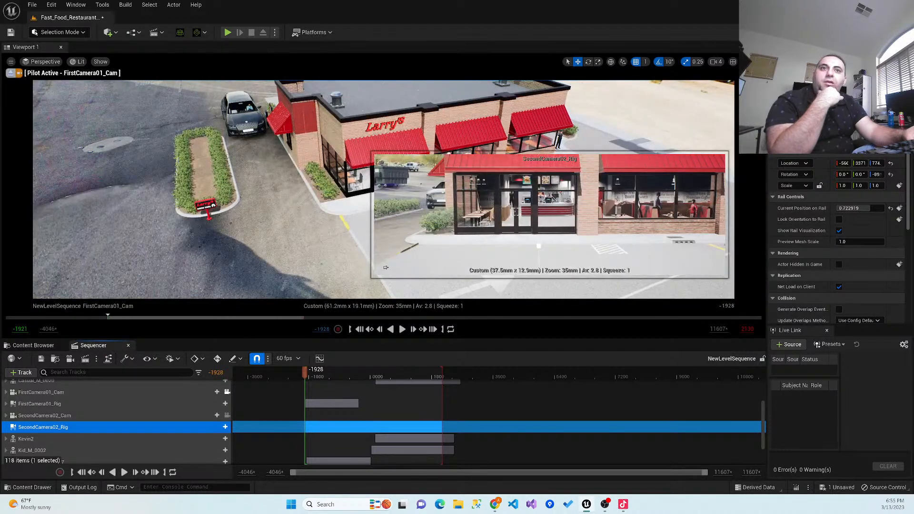
pyautogui.press('space')
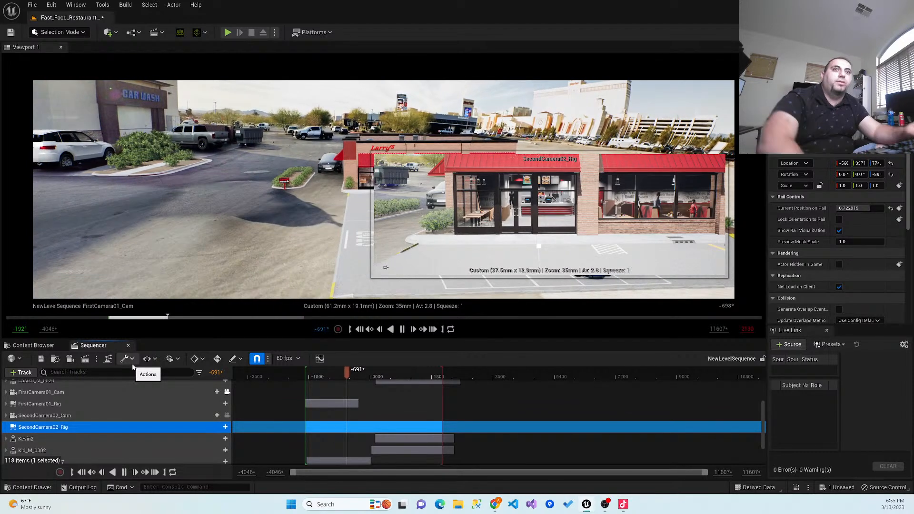
pyautogui.click(403, 328)
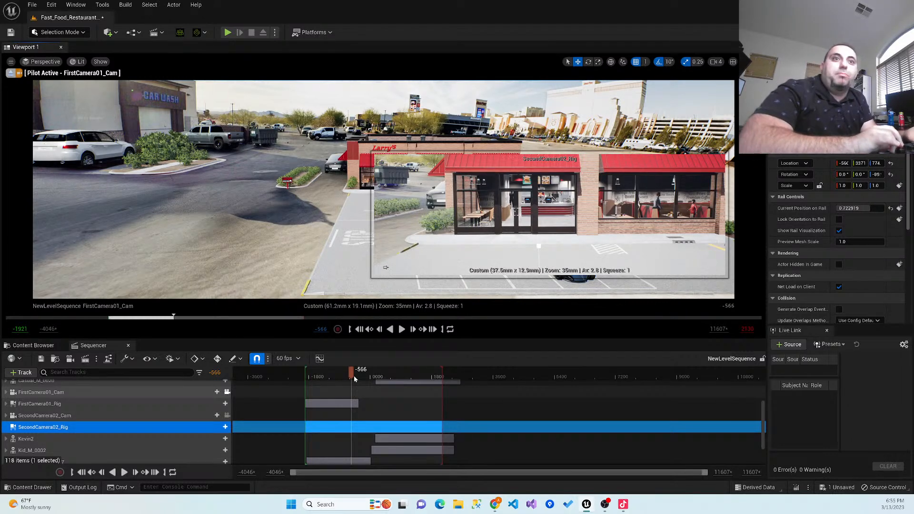
# - Look through SecondCamera02_Cam in the cinematic viewport and dismiss the rig's inset camera preview
pyautogui.click(52, 64)
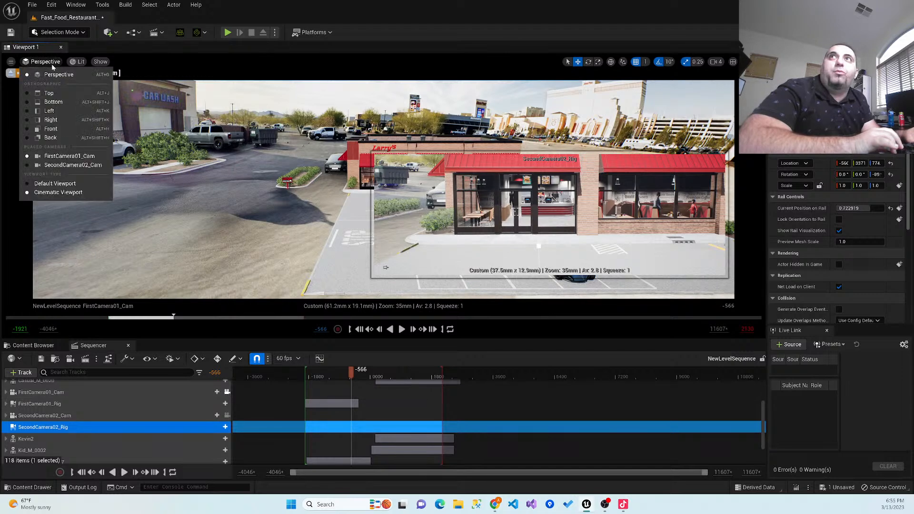
pyautogui.click(49, 167)
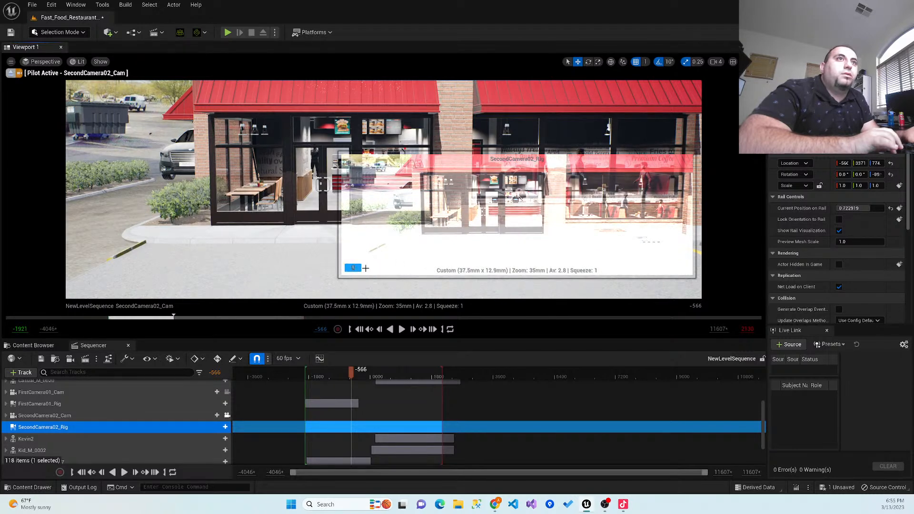
pyautogui.click(342, 270)
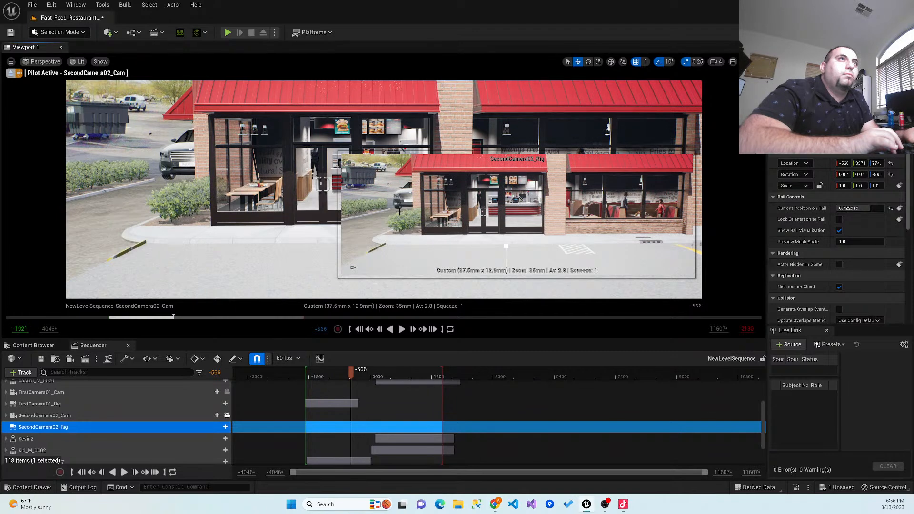
pyautogui.click(399, 211)
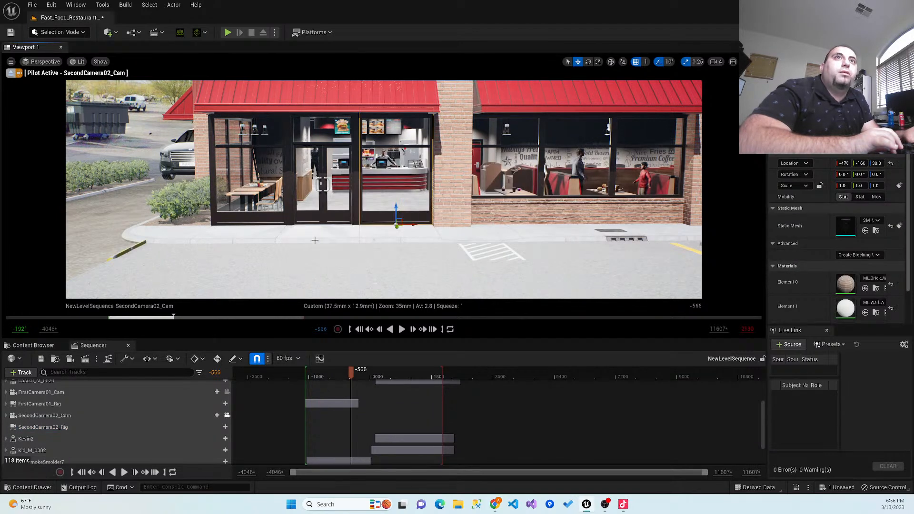
pyautogui.click(129, 127)
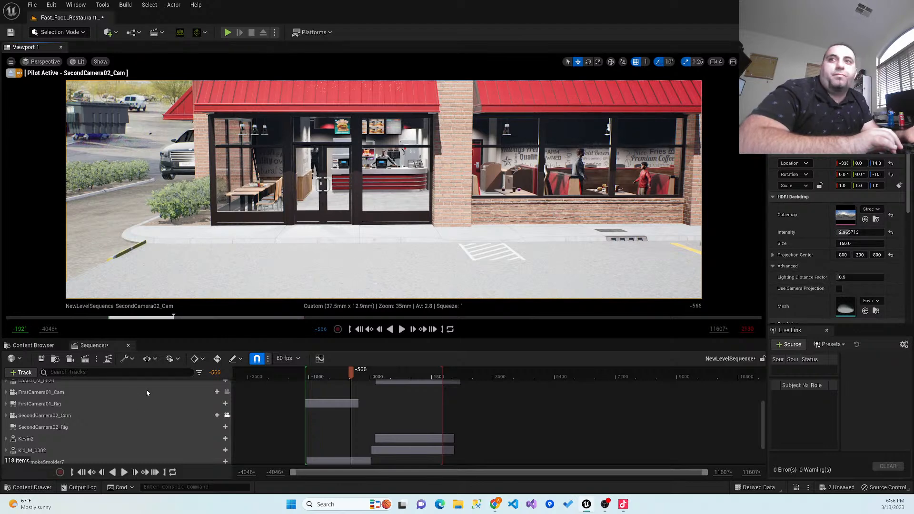
# - Set SecondCamera02_Cam's sensor to about 32.63 mm wide and 12.54 mm high, and check the shot by scrubbing to frame 1356 and back to -1907
pyautogui.click(34, 415)
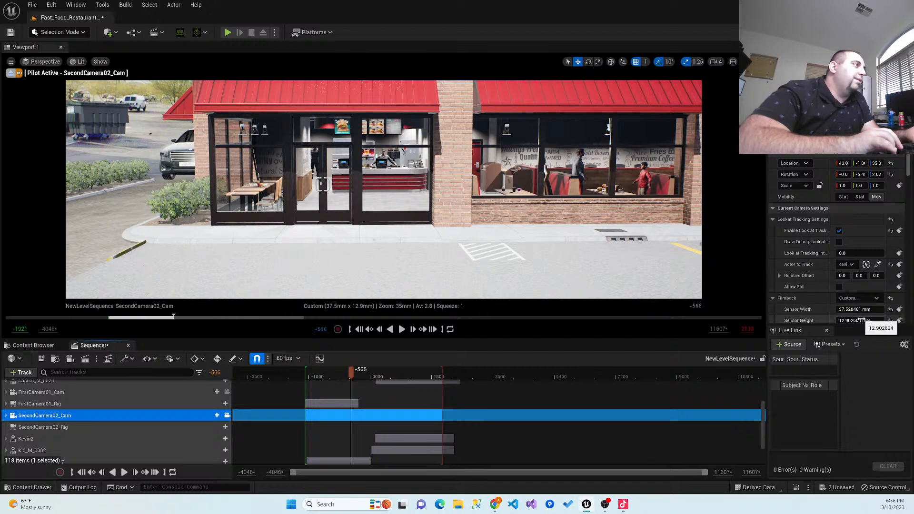
pyautogui.moveTo(861, 320)
pyautogui.mouseDown()
pyautogui.moveTo(792, 319)
pyautogui.moveTo(859, 309)
pyautogui.mouseUp()
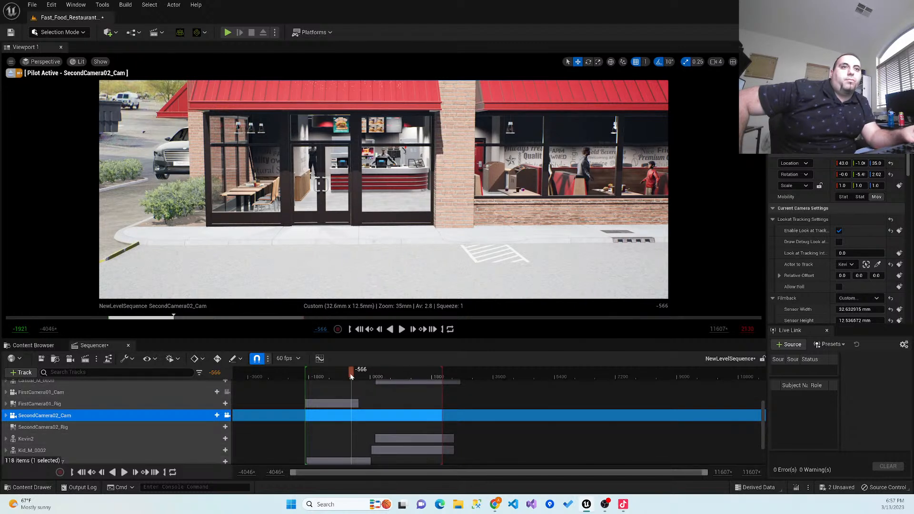
pyautogui.moveTo(351, 377); pyautogui.dragTo(417, 387)
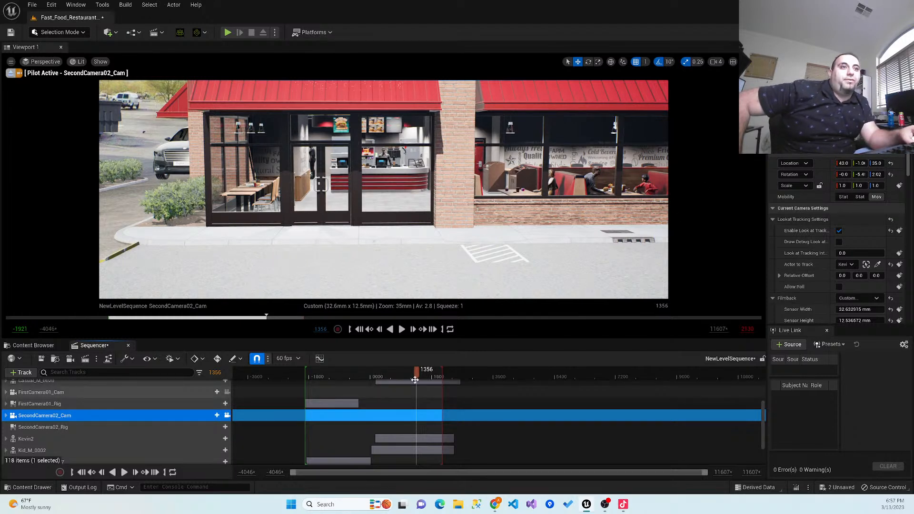
pyautogui.moveTo(406, 378); pyautogui.dragTo(306, 369)
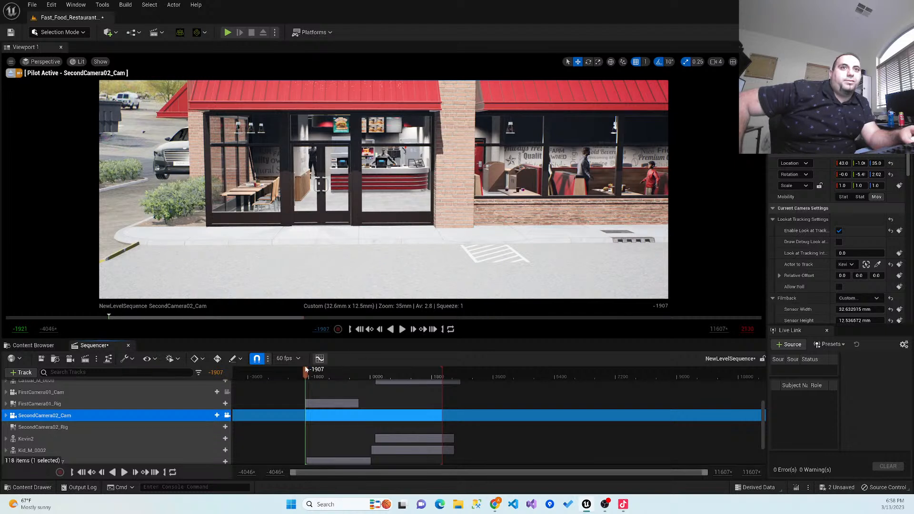
# - Move the playhead to frame -1900 and switch from the cinematic viewport to the default viewport
pyautogui.moveTo(310, 371)
pyautogui.mouseDown()
pyautogui.moveTo(447, 384)
pyautogui.moveTo(306, 385)
pyautogui.mouseUp()
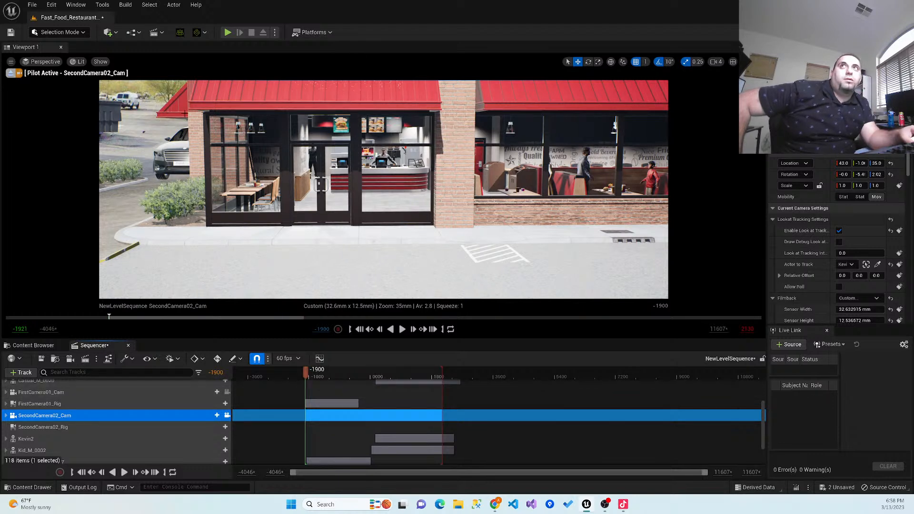
pyautogui.click(43, 62)
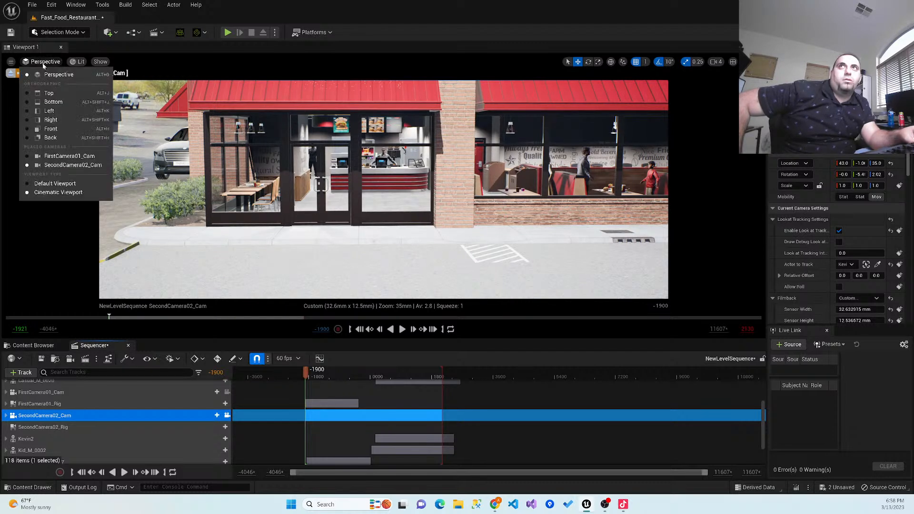
pyautogui.click(45, 184)
pyautogui.moveTo(181, 215); pyautogui.dragTo(188, 185, button='right')
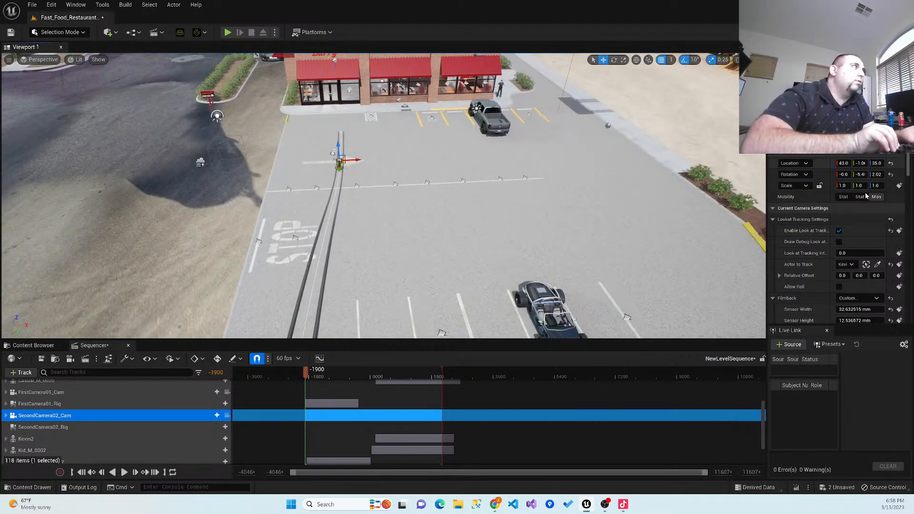
# - Select SecondCamera02_Rig in the parking lot and set its current position on the rail to 0.0
pyautogui.click(298, 303)
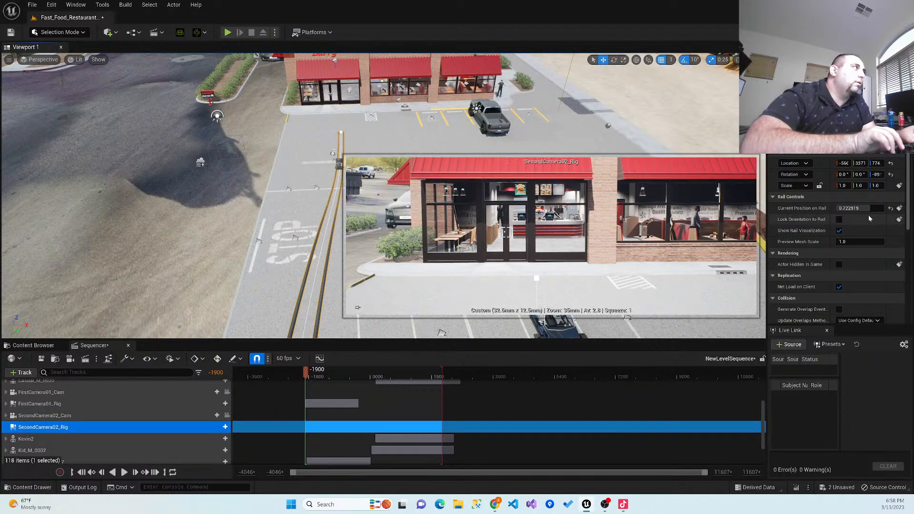
pyautogui.moveTo(866, 208); pyautogui.dragTo(836, 208)
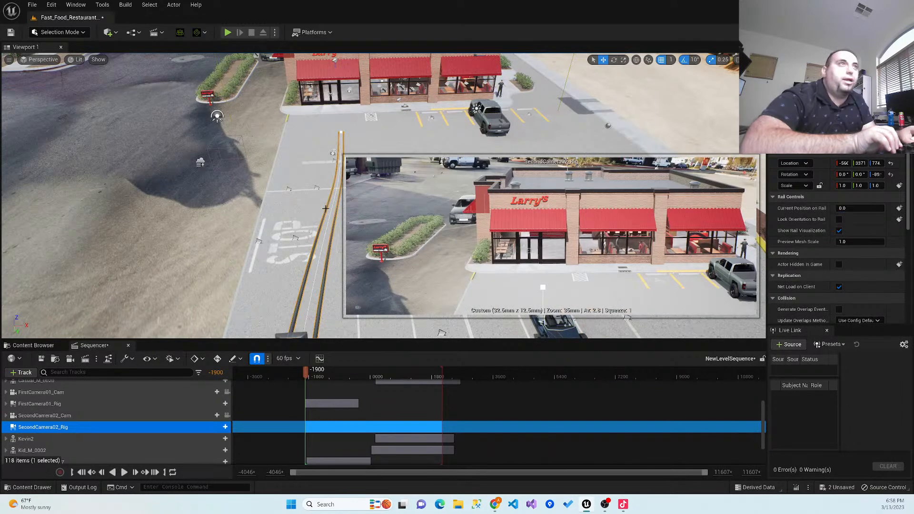
pyautogui.moveTo(279, 245); pyautogui.dragTo(282, 277, button='right')
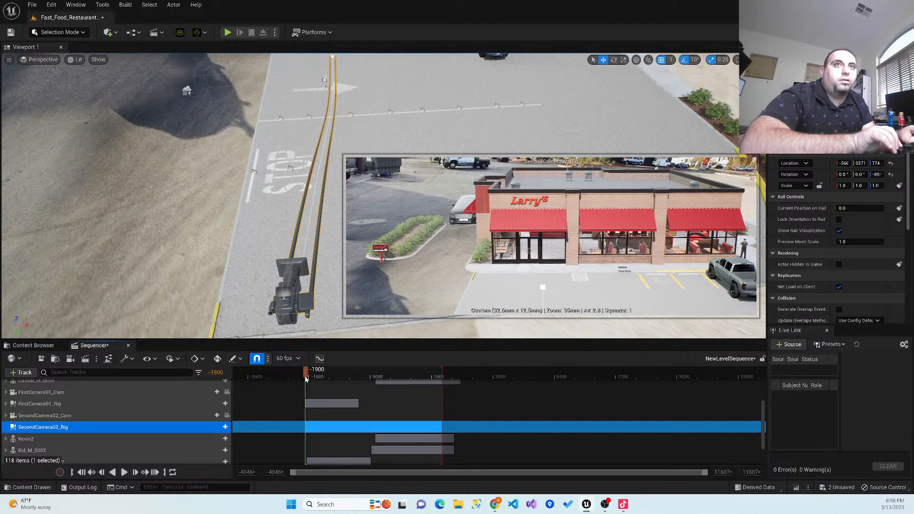
# - Move the playhead to frame -405, near the end of FirstCamera01_Rig's section
pyautogui.moveTo(309, 379); pyautogui.dragTo(316, 378)
pyautogui.moveTo(324, 199); pyautogui.dragTo(380, 183, button='right')
pyautogui.moveTo(247, 286); pyautogui.dragTo(281, 325, button='right')
pyautogui.press('s')
pyautogui.press('s')
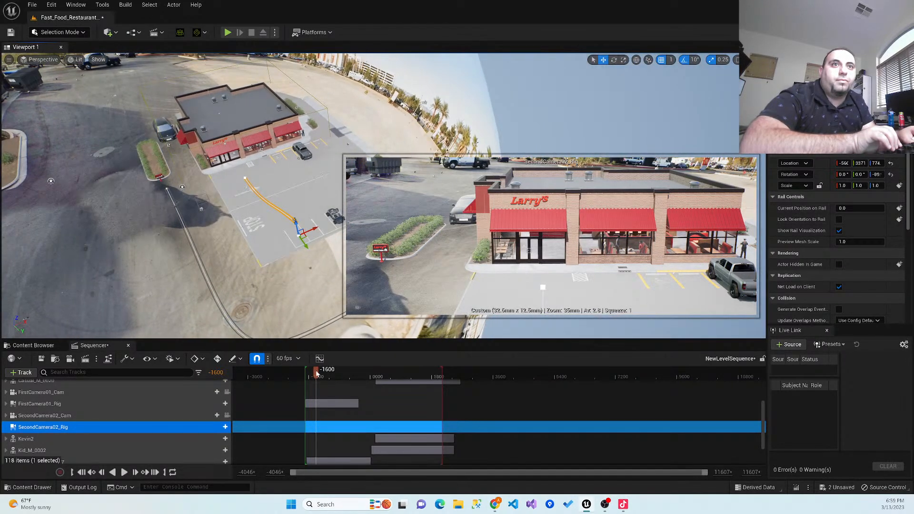
pyautogui.moveTo(326, 372); pyautogui.dragTo(350, 377)
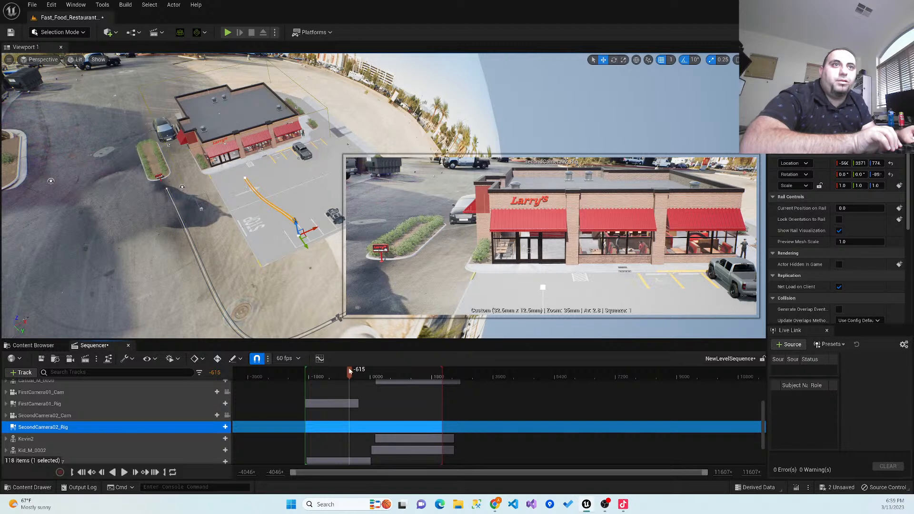
pyautogui.moveTo(351, 370); pyautogui.dragTo(357, 371)
pyautogui.moveTo(329, 308); pyautogui.dragTo(266, 307, button='right')
pyautogui.moveTo(322, 287); pyautogui.dragTo(313, 288, button='middle')
pyautogui.scroll(6, 312, 287)
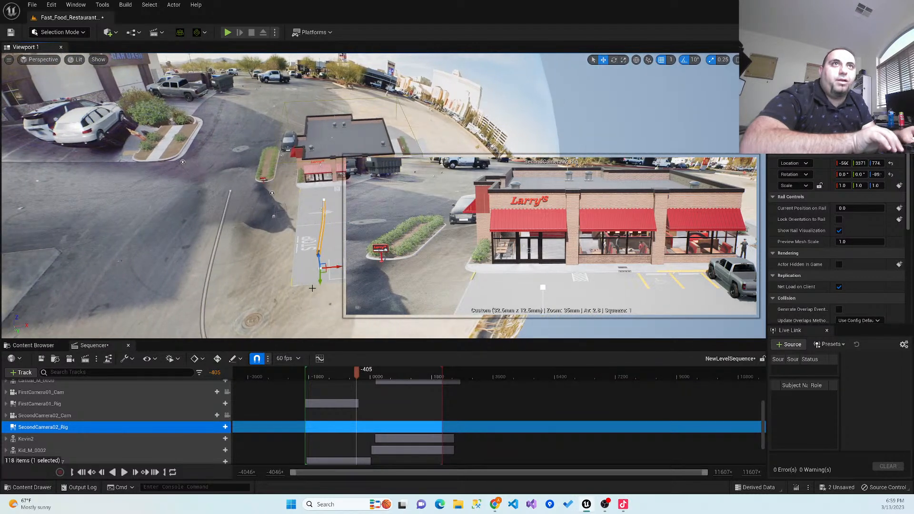
pyautogui.press('w')
pyautogui.moveTo(311, 288); pyautogui.dragTo(252, 316, button='right')
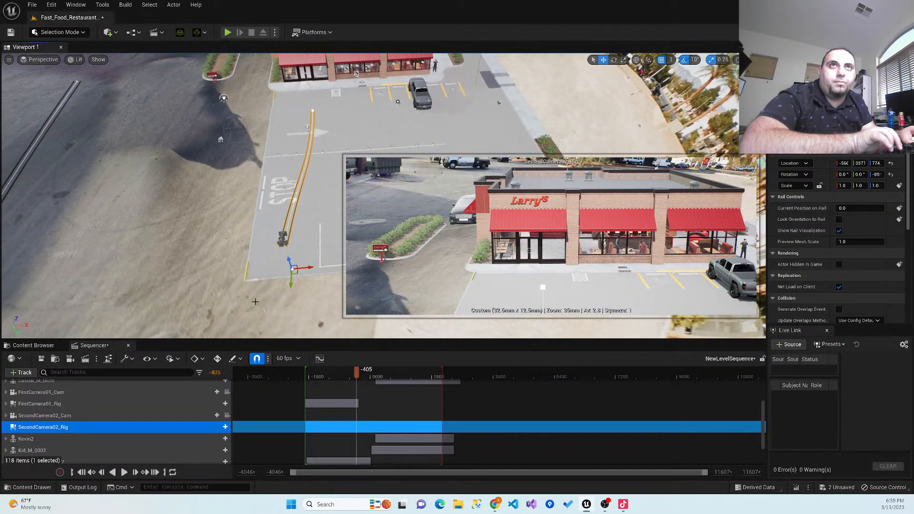
pyautogui.scroll(2, 253, 300)
pyautogui.scroll(4, 253, 297)
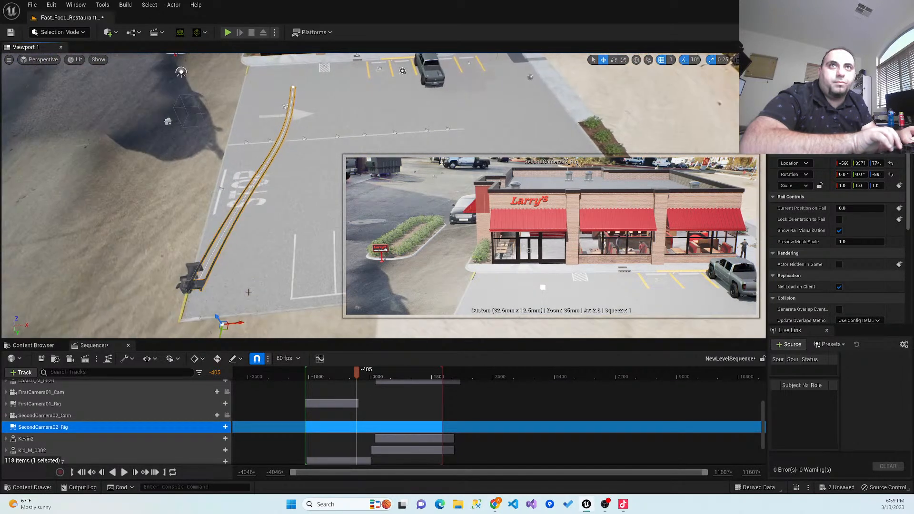
pyautogui.moveTo(217, 287); pyautogui.dragTo(196, 303, button='right')
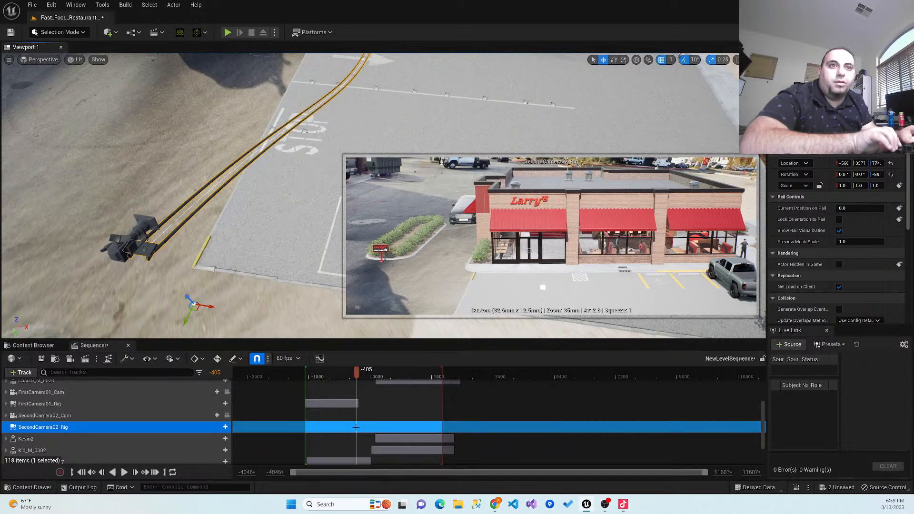
# - Add a Current Position on Rail track to SecondCamera02_Rig and key it at 0.0 on frame -405
pyautogui.click(222, 427)
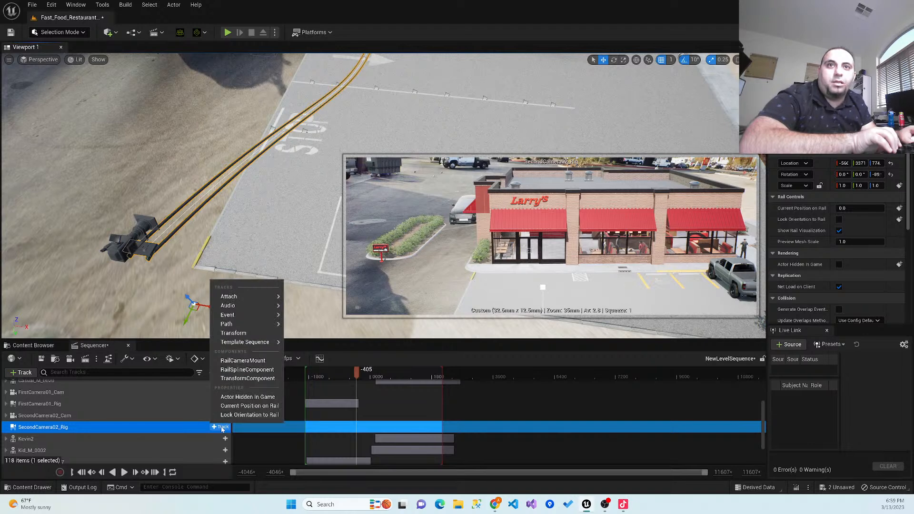
pyautogui.click(248, 407)
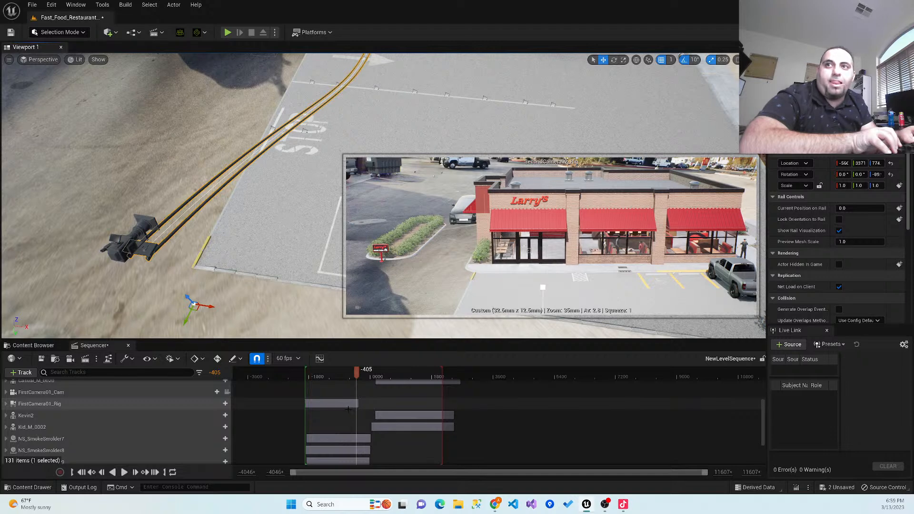
pyautogui.scroll(2, 217, 414)
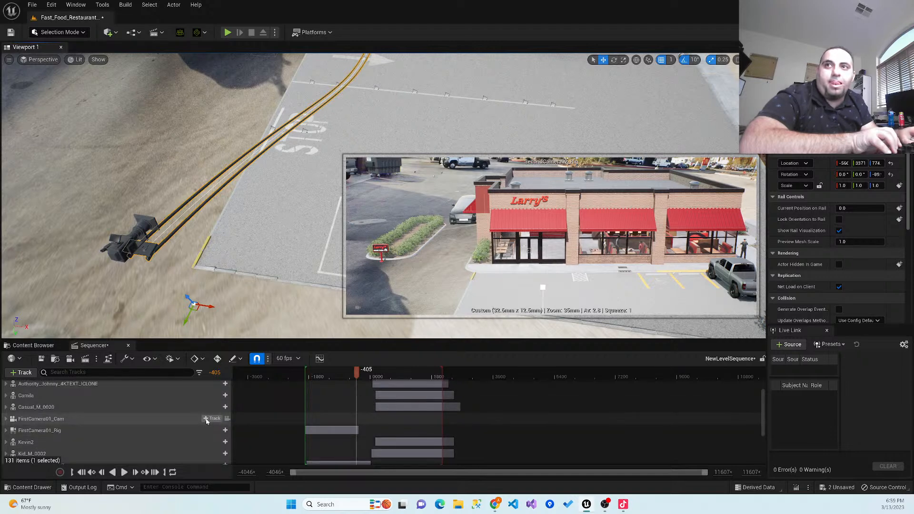
pyautogui.scroll(2, 207, 419)
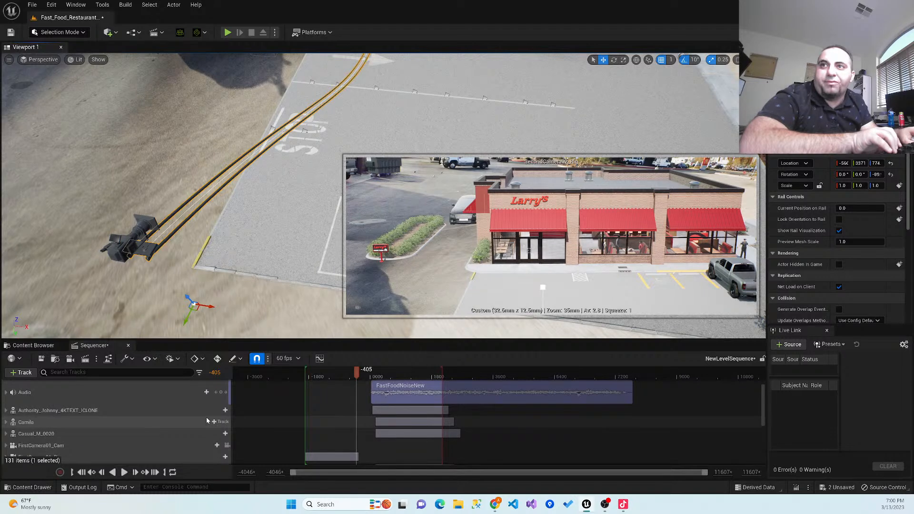
pyautogui.scroll(2, 207, 418)
pyautogui.scroll(-5, 207, 409)
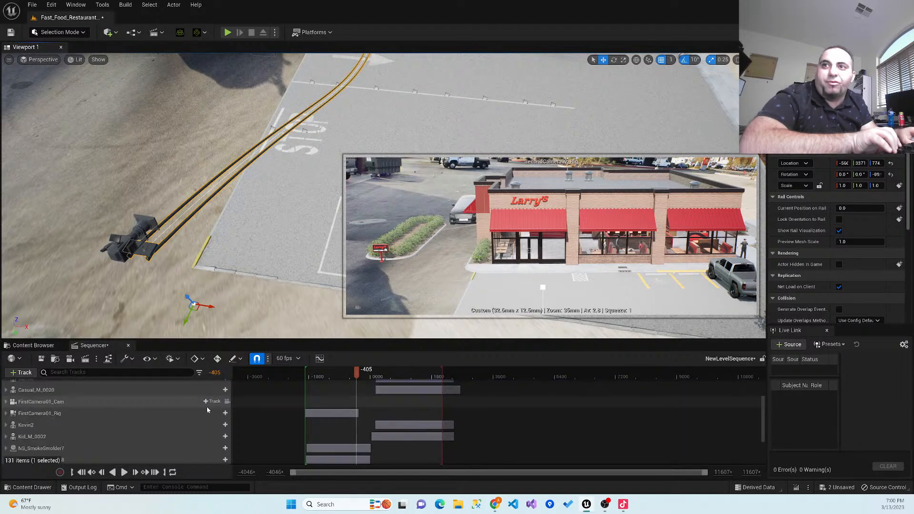
pyautogui.scroll(-1, 207, 407)
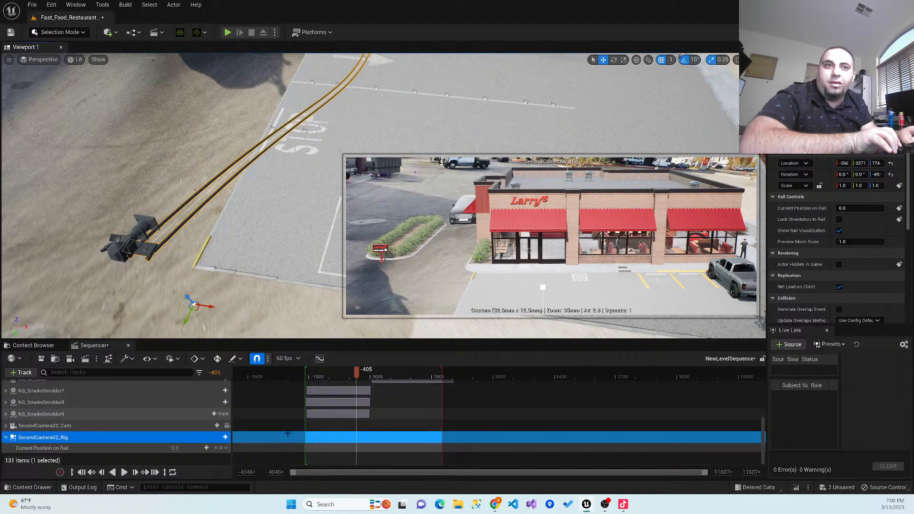
pyautogui.click(220, 449)
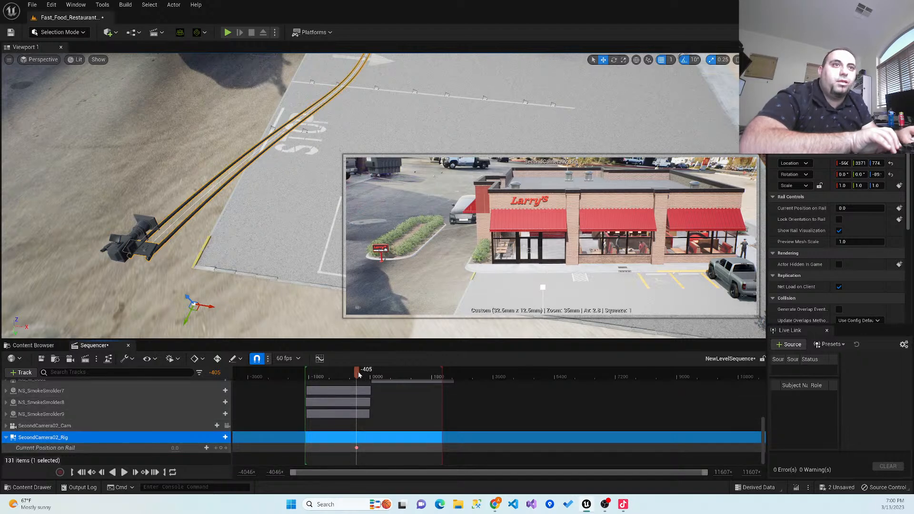
# - Set SecondCamera02_Rig's current position on the rail to 1.0 and key it at frame 1733
pyautogui.moveTo(357, 372); pyautogui.dragTo(429, 381)
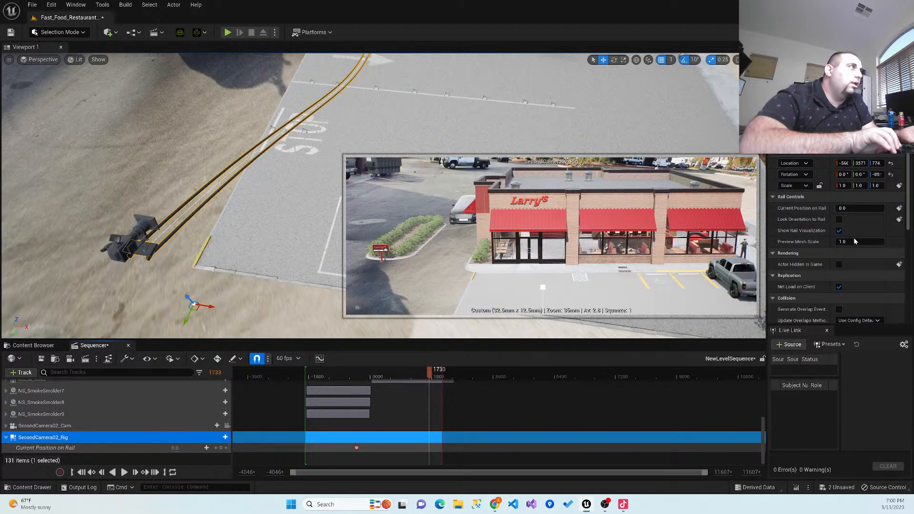
pyautogui.moveTo(852, 208); pyautogui.dragTo(884, 208)
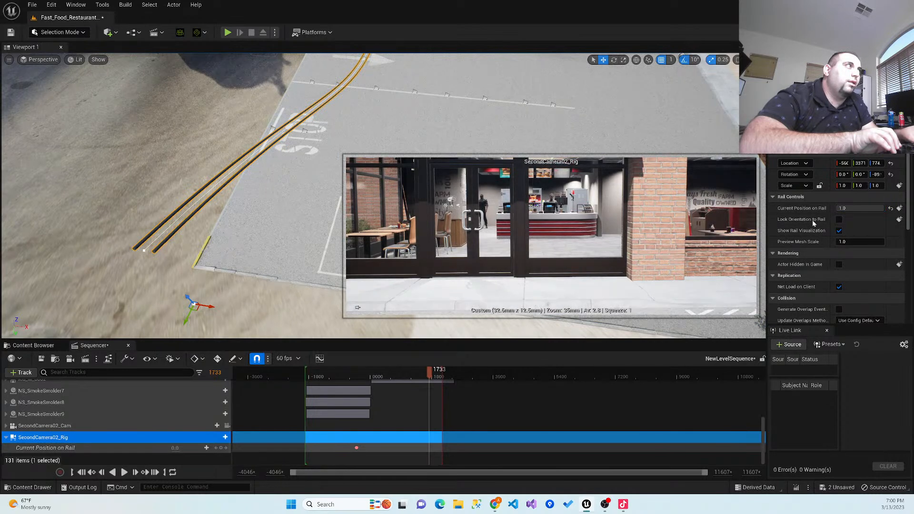
pyautogui.click(222, 437)
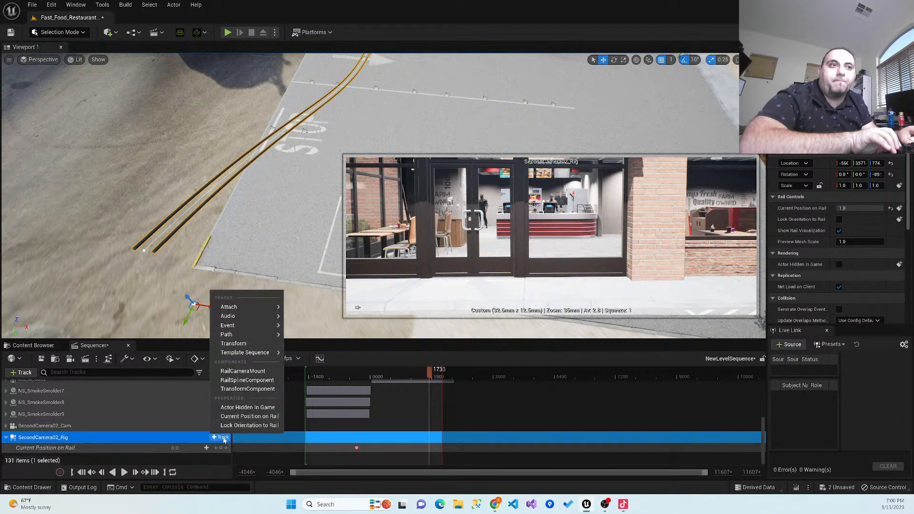
pyautogui.click(221, 449)
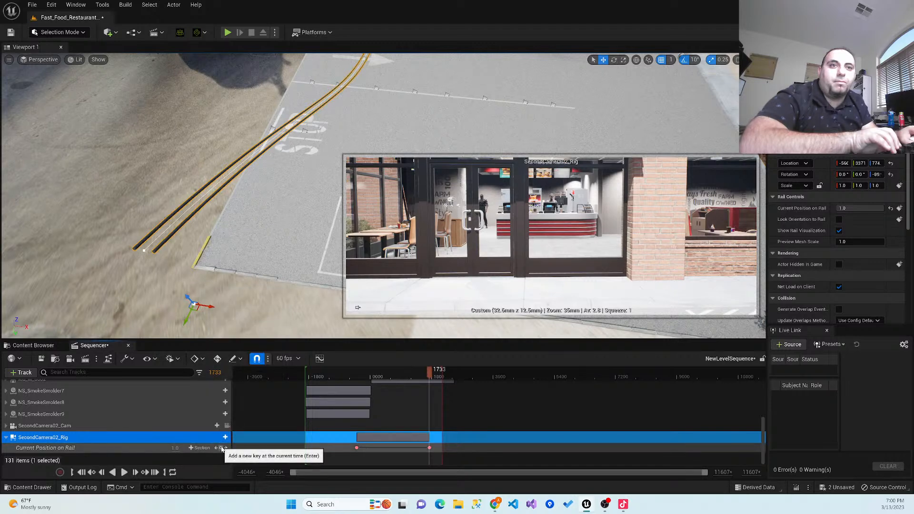
# - Check the view through SecondCamera02_Cam at frame -1942 and save the level sequence
pyautogui.moveTo(425, 374); pyautogui.dragTo(304, 398)
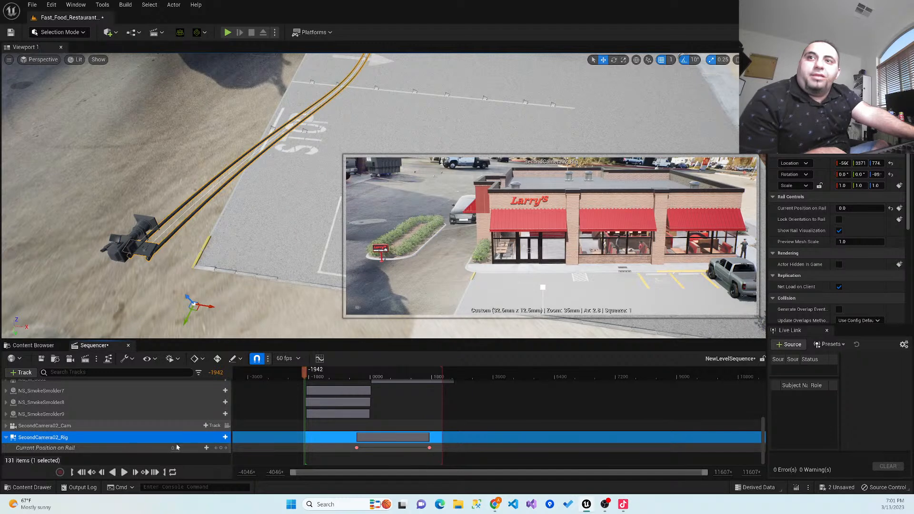
pyautogui.click(227, 425)
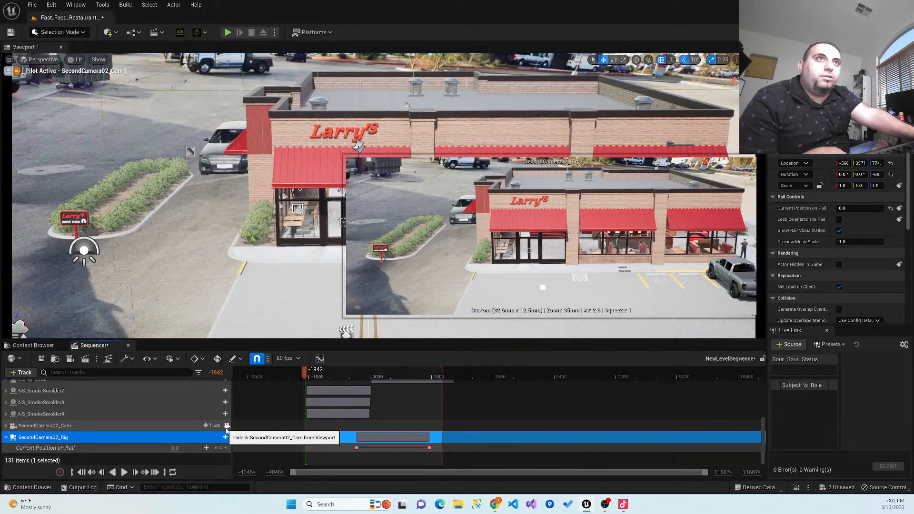
pyautogui.click(40, 358)
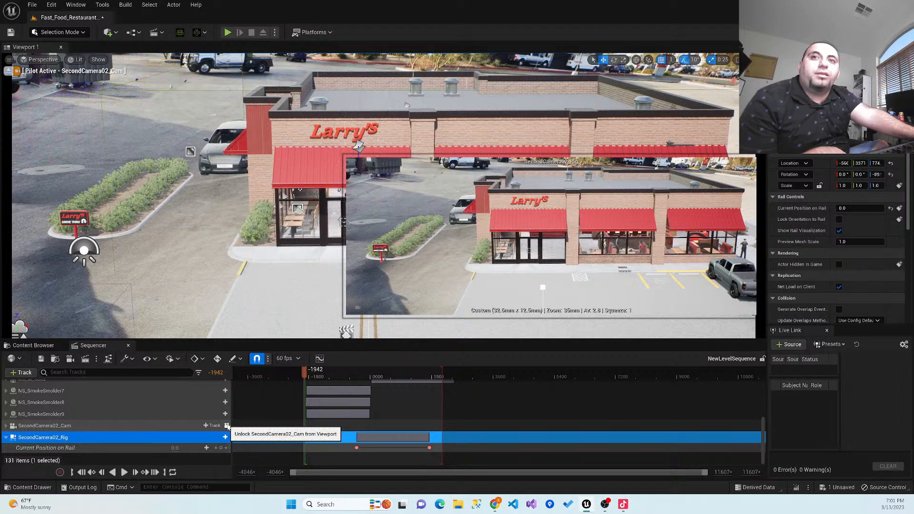
pyautogui.click(227, 426)
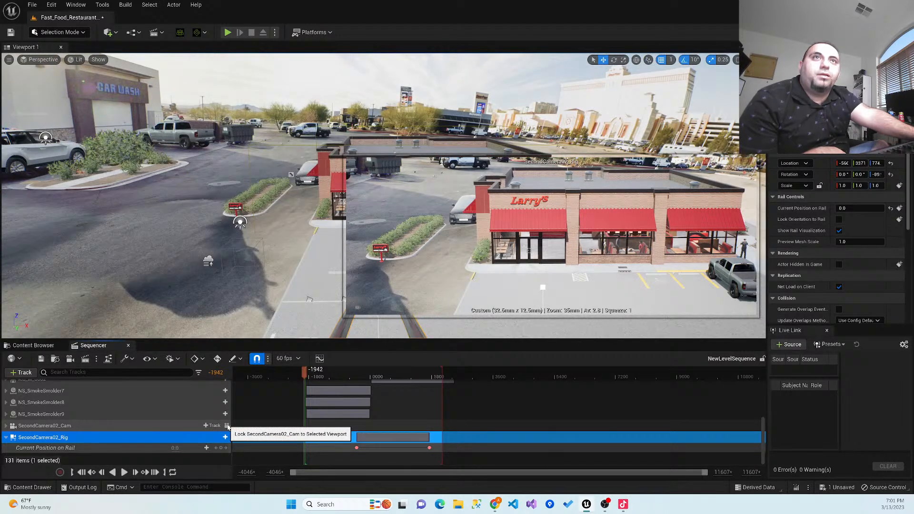
# - Move the SecondCamera02_Rig and SecondCamera02_Cam tracks directly below FirstCamera01_Rig and collapse the second rig's track
pyautogui.scroll(1, 182, 416)
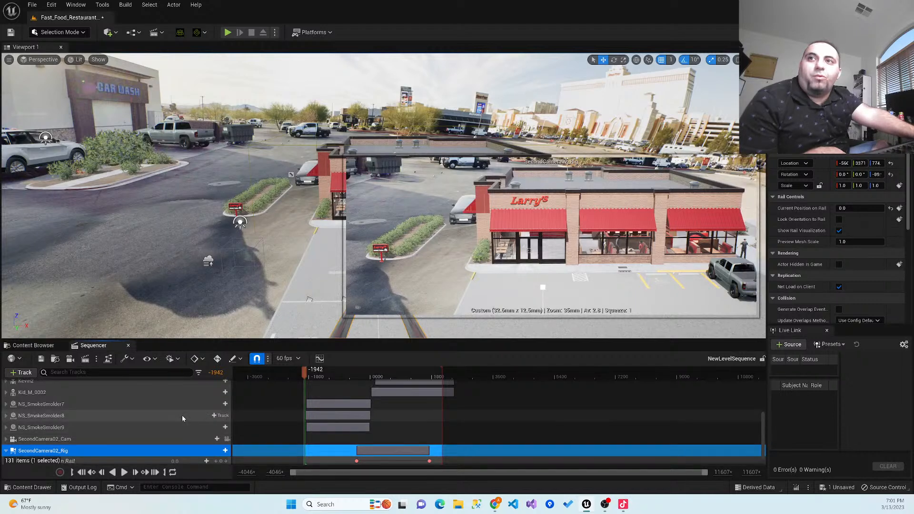
pyautogui.scroll(1, 182, 415)
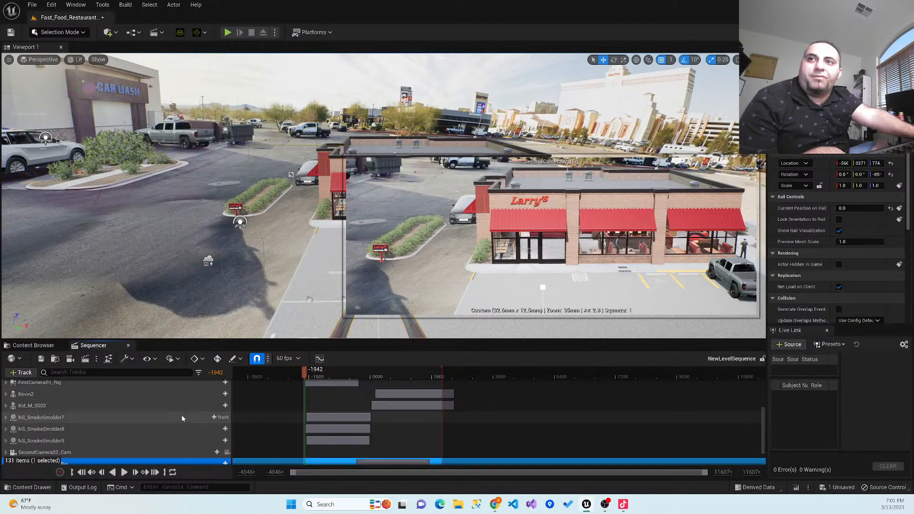
pyautogui.scroll(-1, 181, 415)
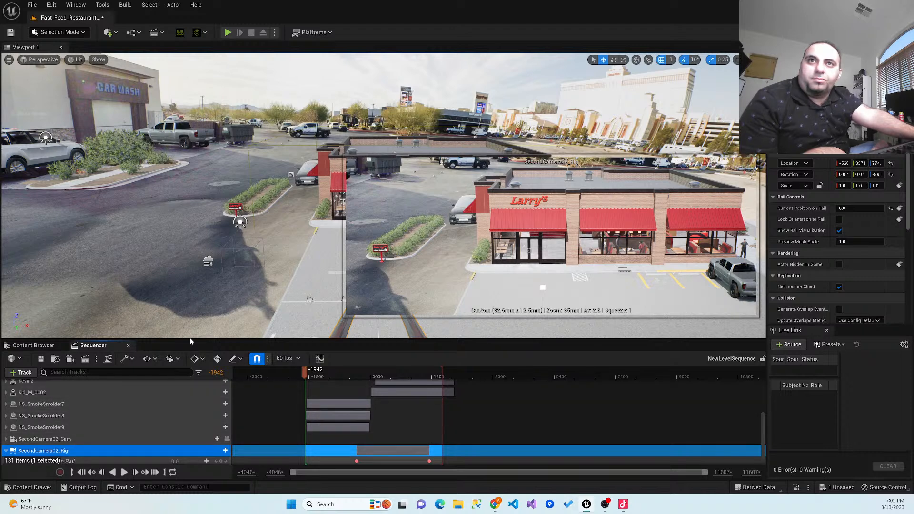
pyautogui.click(45, 440)
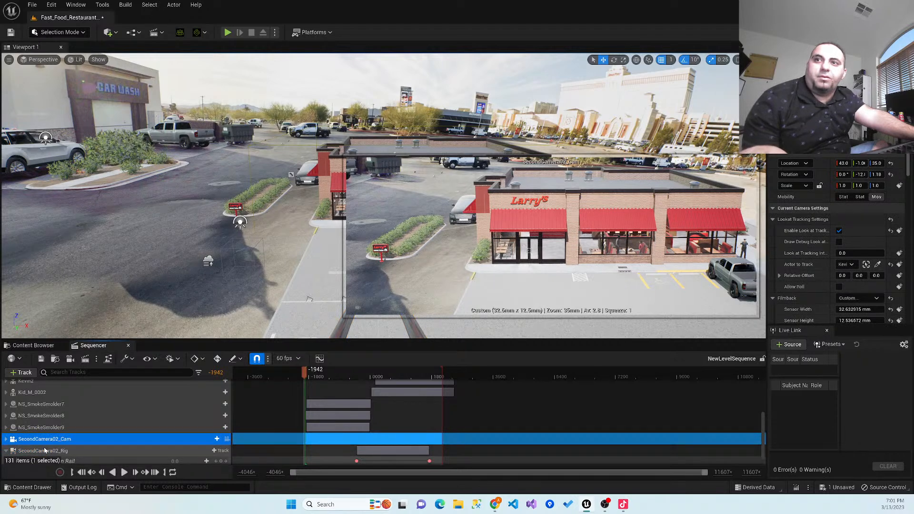
pyautogui.keyDown('ctrl'); pyautogui.click(45, 450); pyautogui.keyUp('ctrl')
pyautogui.moveTo(48, 442); pyautogui.dragTo(54, 386)
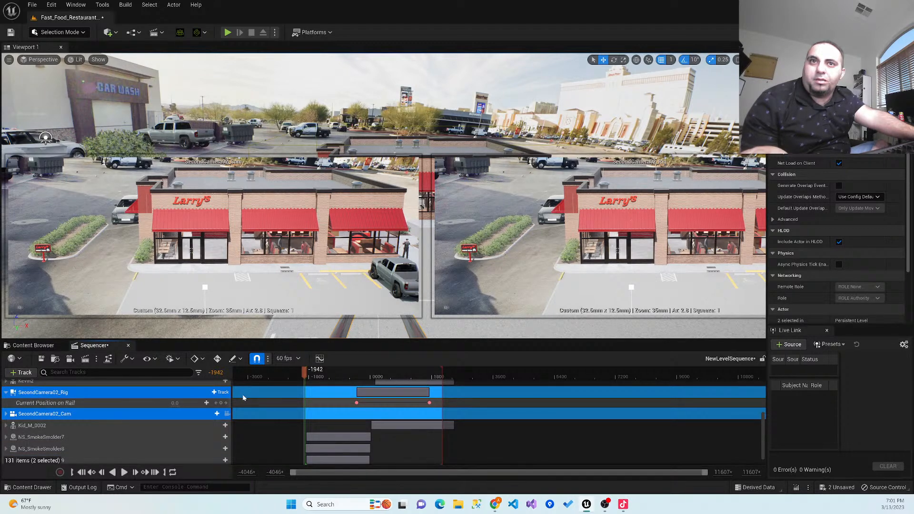
pyautogui.scroll(1, 176, 435)
pyautogui.scroll(2, 176, 435)
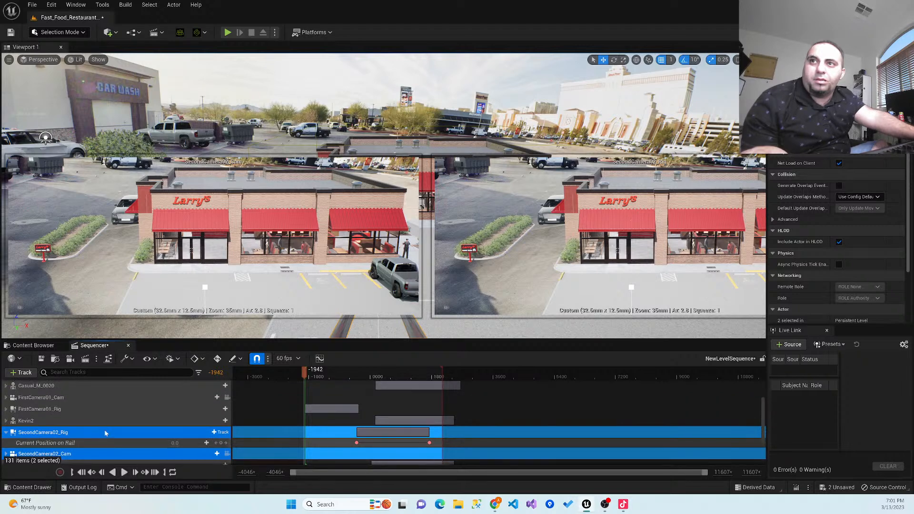
pyautogui.moveTo(61, 434); pyautogui.dragTo(73, 419)
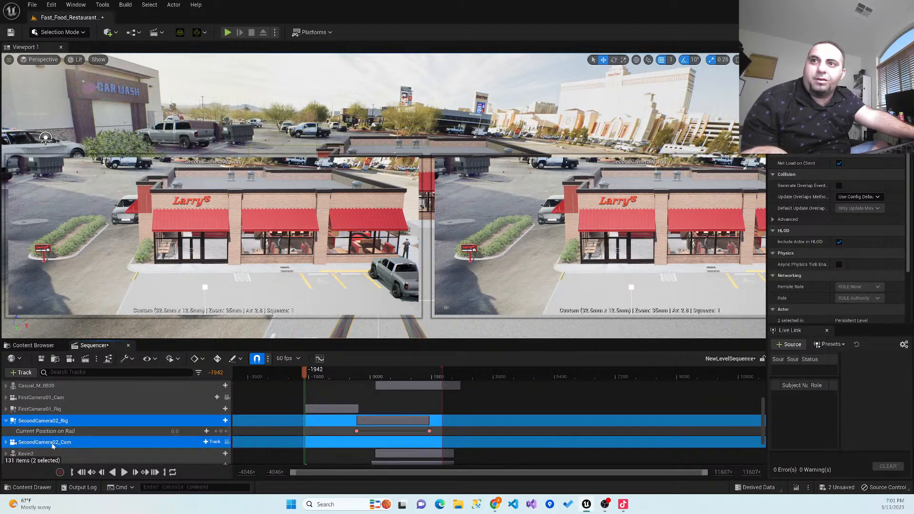
pyautogui.click(6, 420)
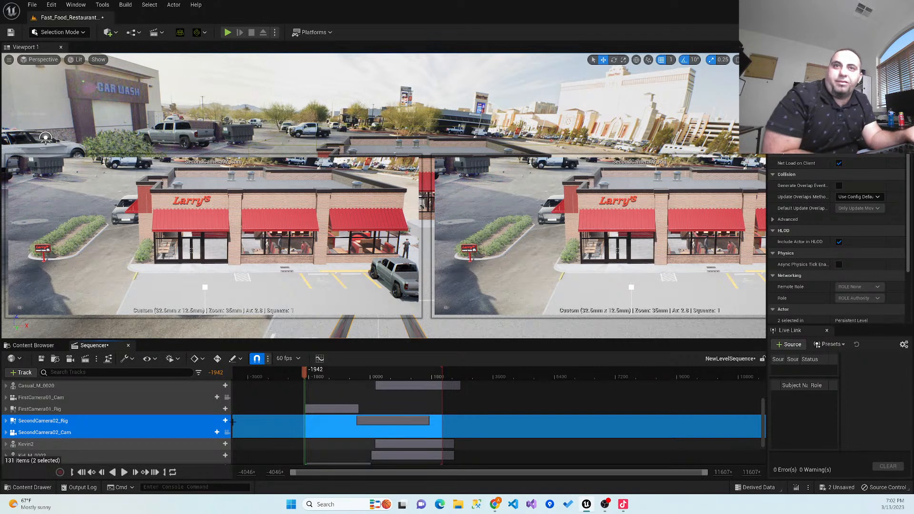
# - View through FirstCamera01_Cam, add an Actor Hidden In Game track to it and the selected second camera tracks, and expand its Visibility row
pyautogui.click(227, 397)
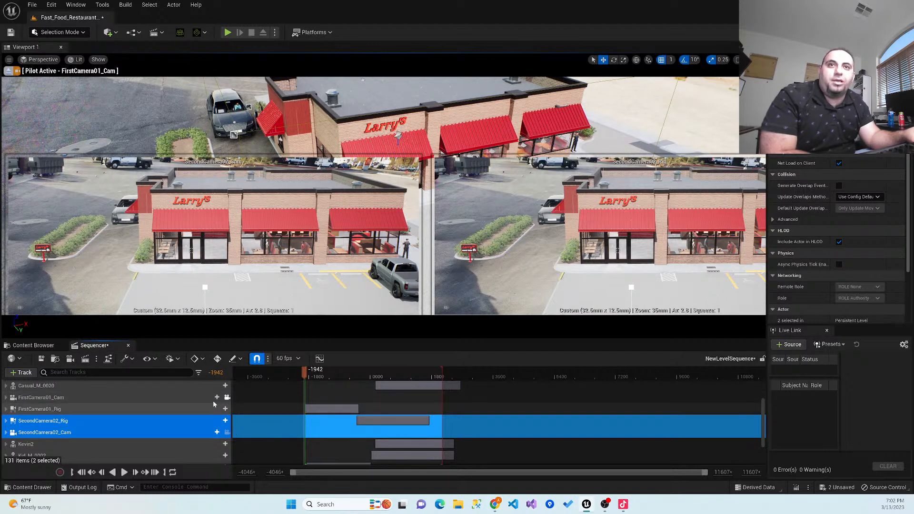
pyautogui.click(211, 397)
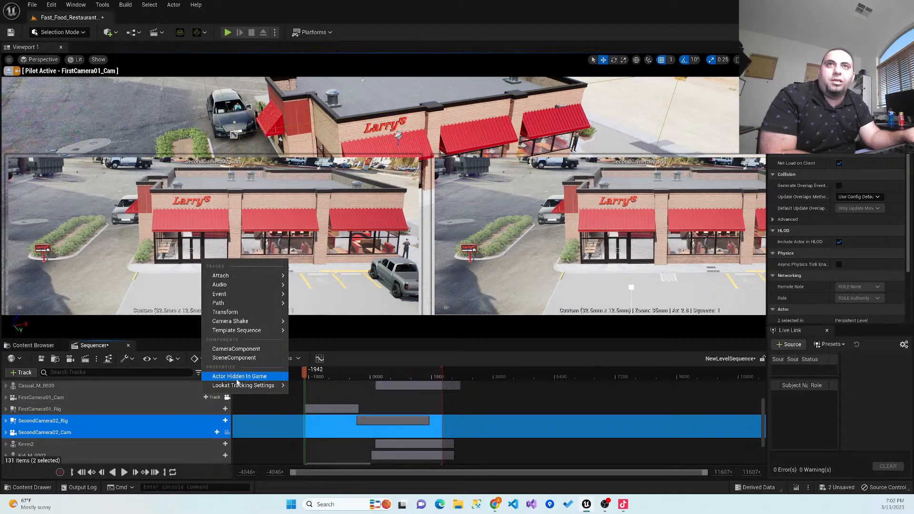
pyautogui.moveTo(240, 324)
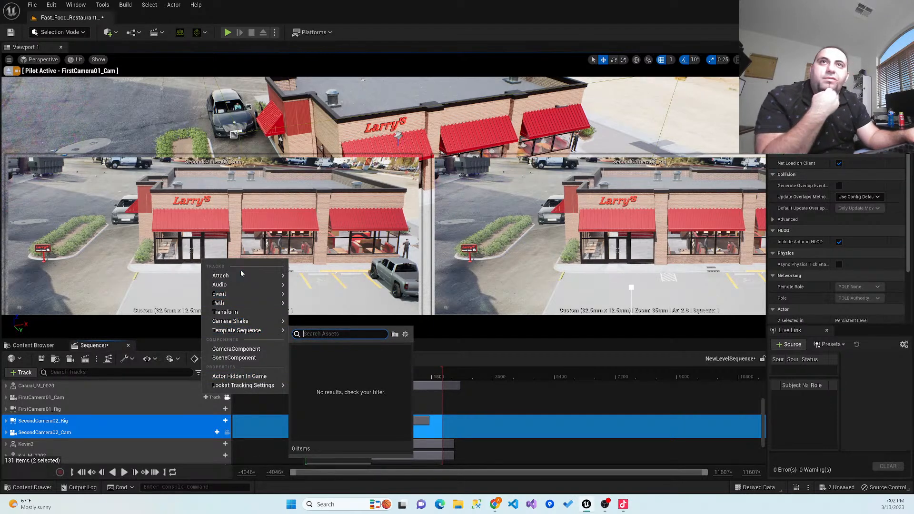
pyautogui.moveTo(237, 298)
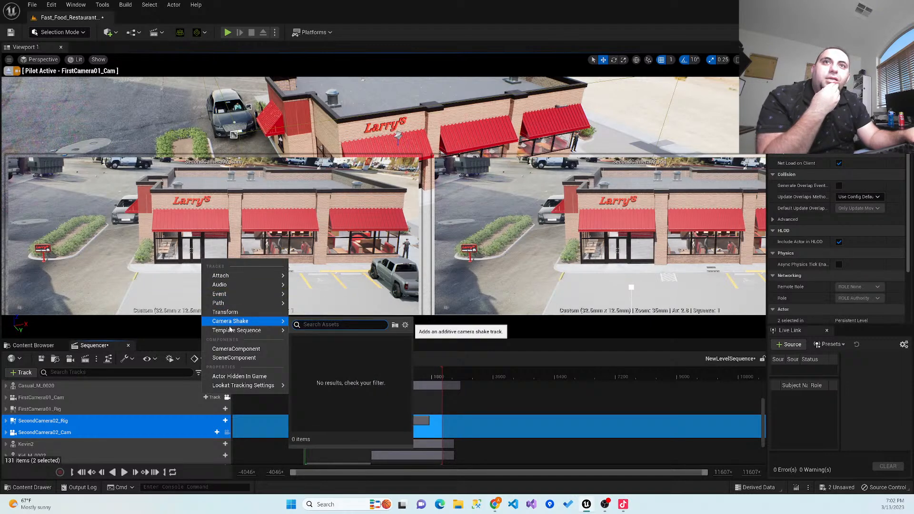
pyautogui.click(241, 376)
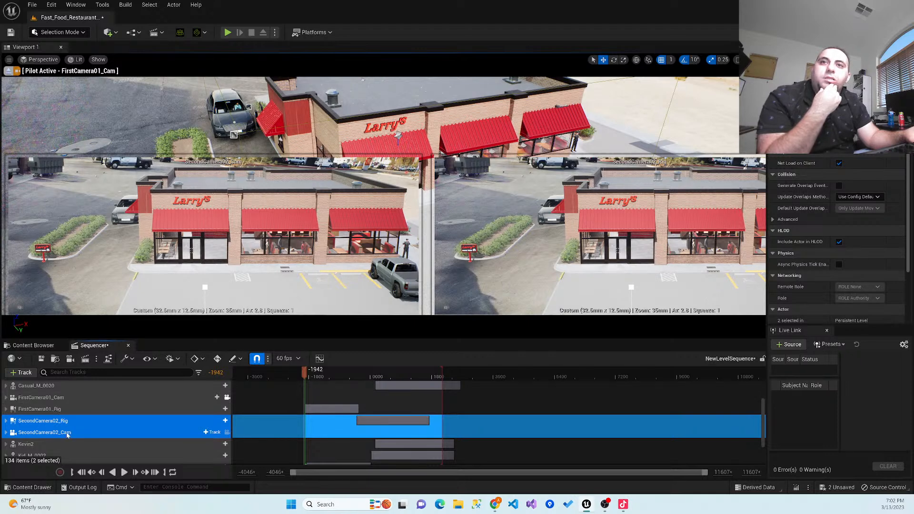
pyautogui.click(7, 398)
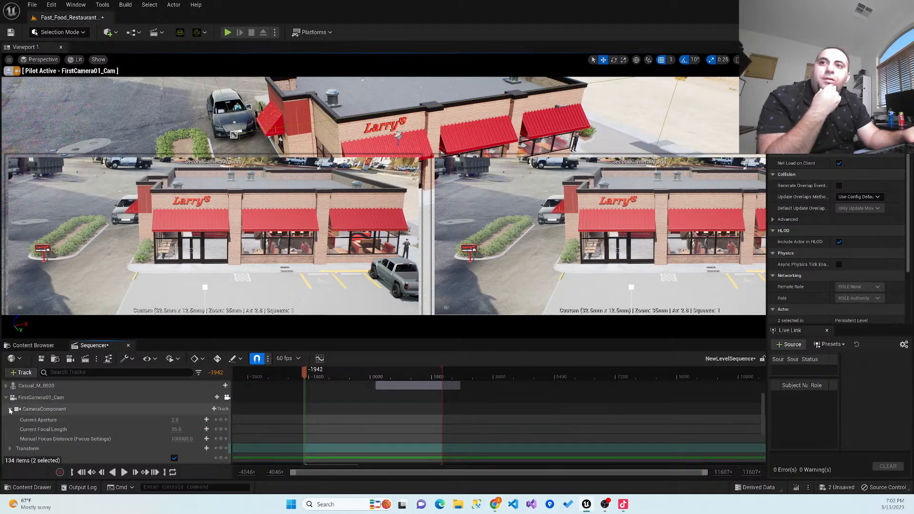
pyautogui.click(10, 409)
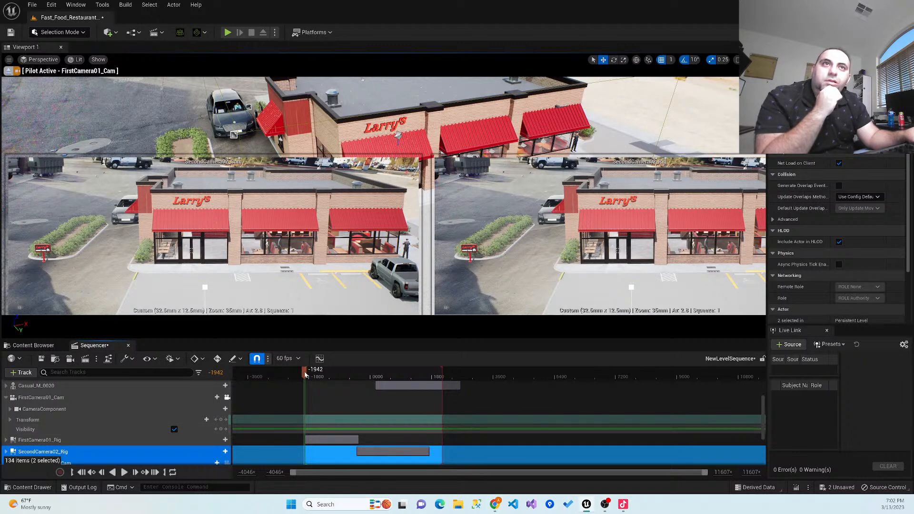
# - Key FirstCamera01_Cam's visibility off at frame -188 and on at frame -1900, and scrub between the keys to check the switch
pyautogui.moveTo(309, 375); pyautogui.dragTo(364, 386)
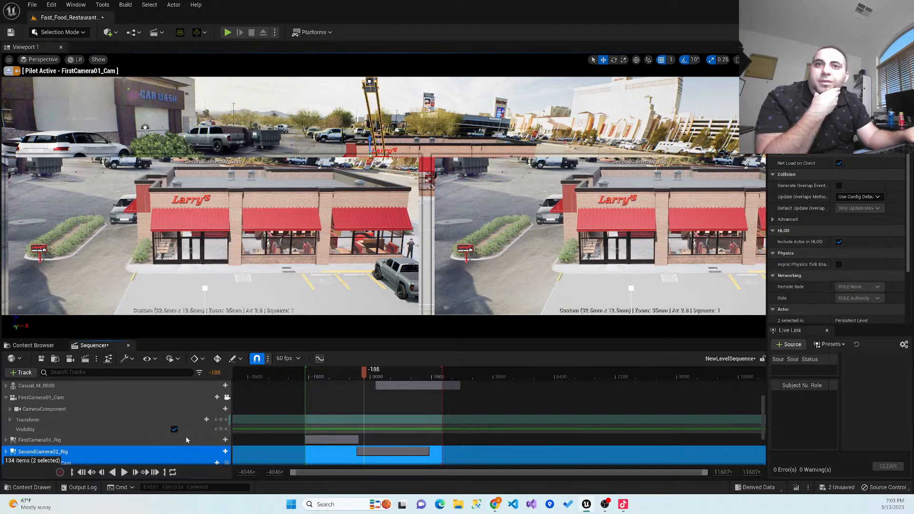
pyautogui.click(174, 430)
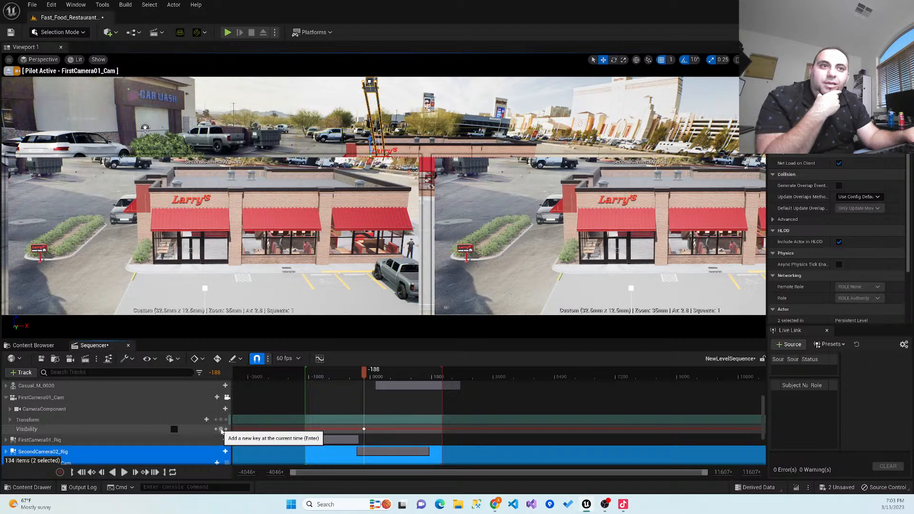
pyautogui.moveTo(355, 379); pyautogui.dragTo(308, 384)
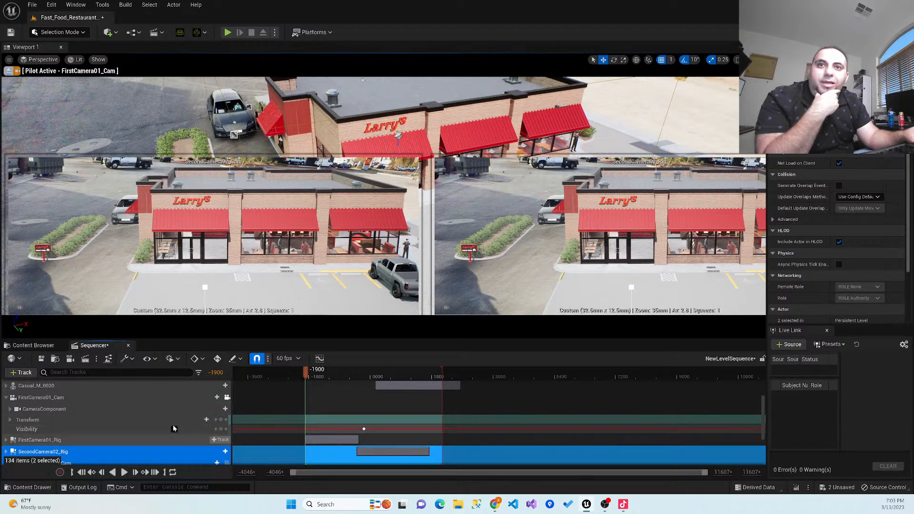
pyautogui.click(175, 429)
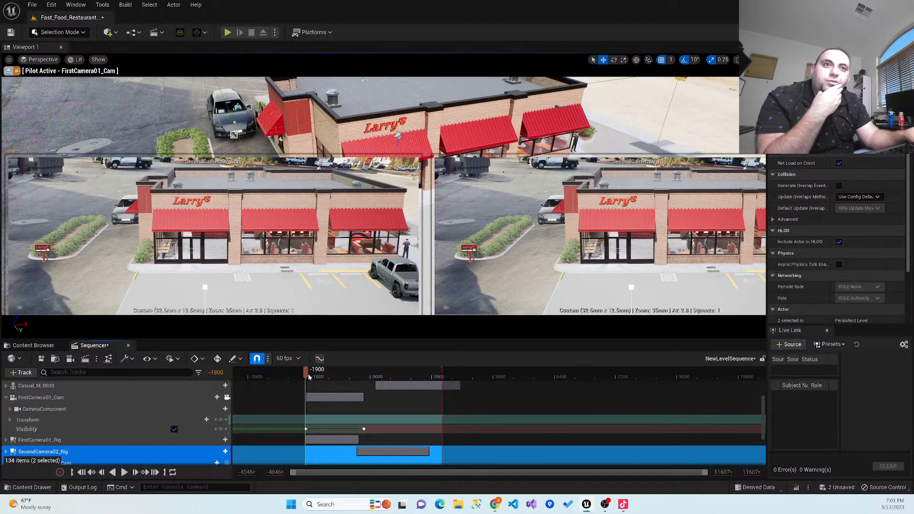
pyautogui.moveTo(312, 377); pyautogui.dragTo(365, 395)
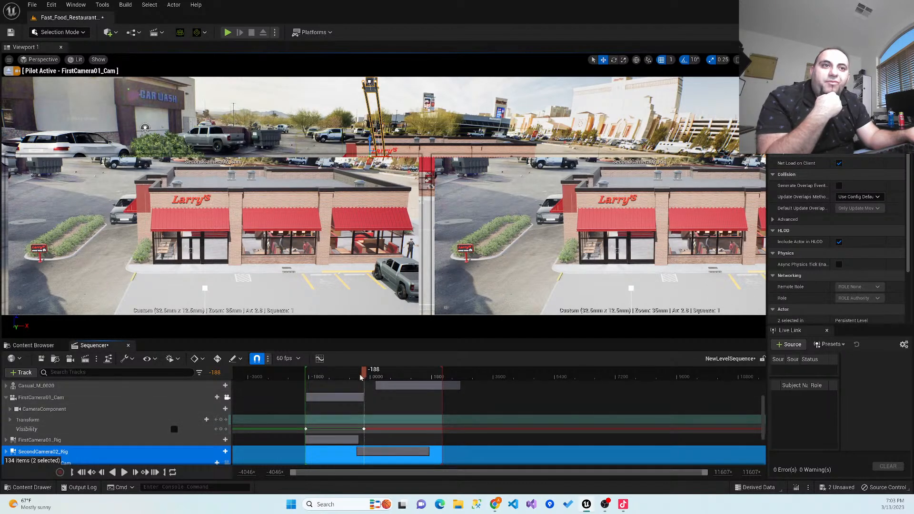
pyautogui.moveTo(360, 376); pyautogui.dragTo(359, 376)
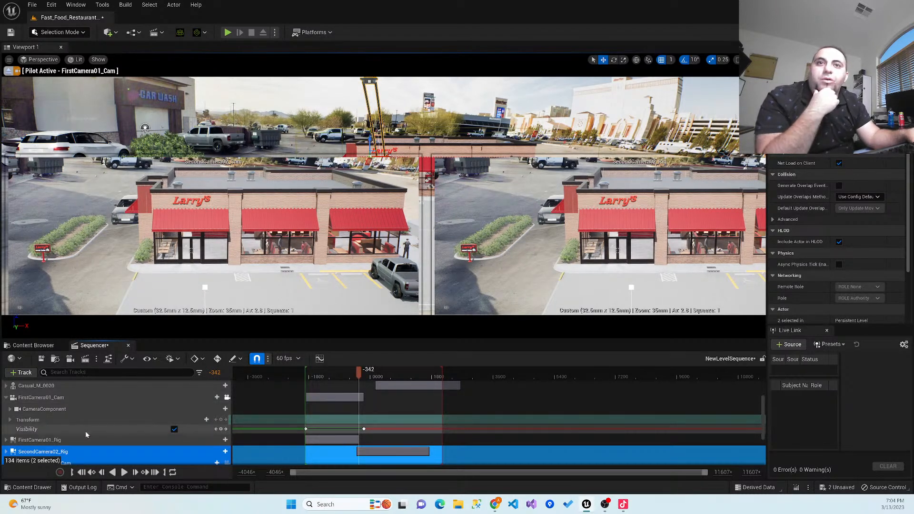
# - Key SecondCamera02_Cam's visibility off at frame -1907 and on at frame -363, and save the level sequence
pyautogui.scroll(-4, 84, 431)
pyautogui.click(6, 410)
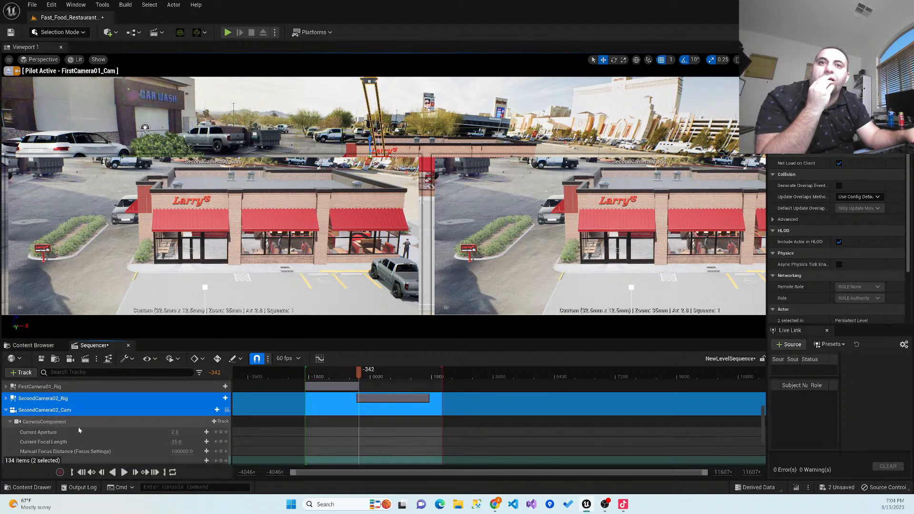
pyautogui.click(10, 422)
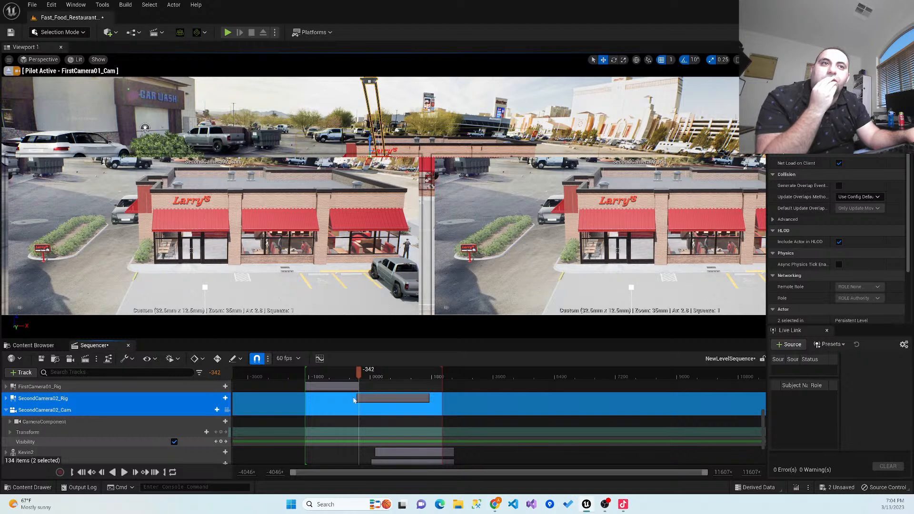
pyautogui.moveTo(345, 381); pyautogui.dragTo(306, 385)
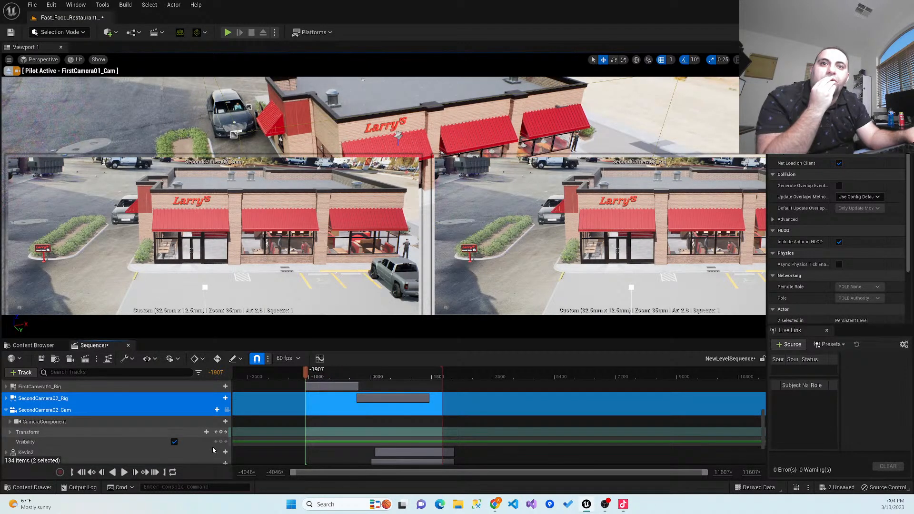
pyautogui.click(174, 442)
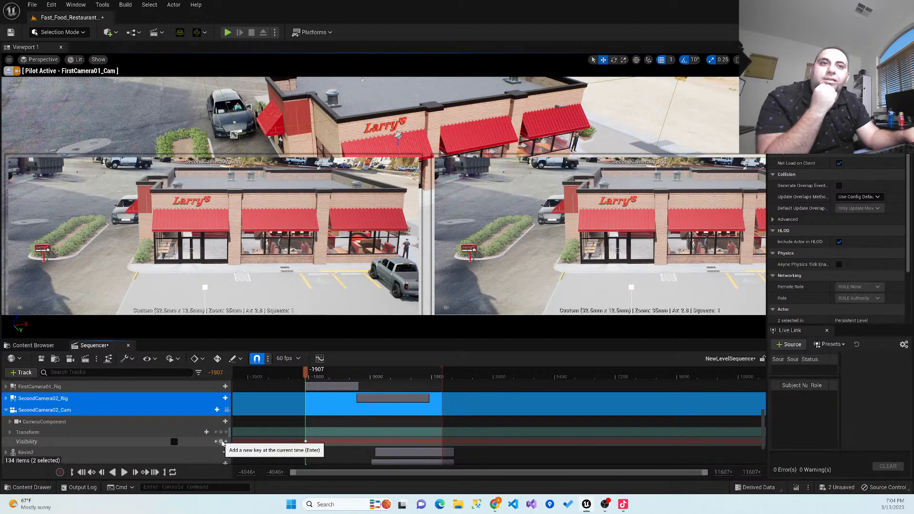
pyautogui.click(222, 442)
pyautogui.moveTo(306, 378); pyautogui.dragTo(359, 387)
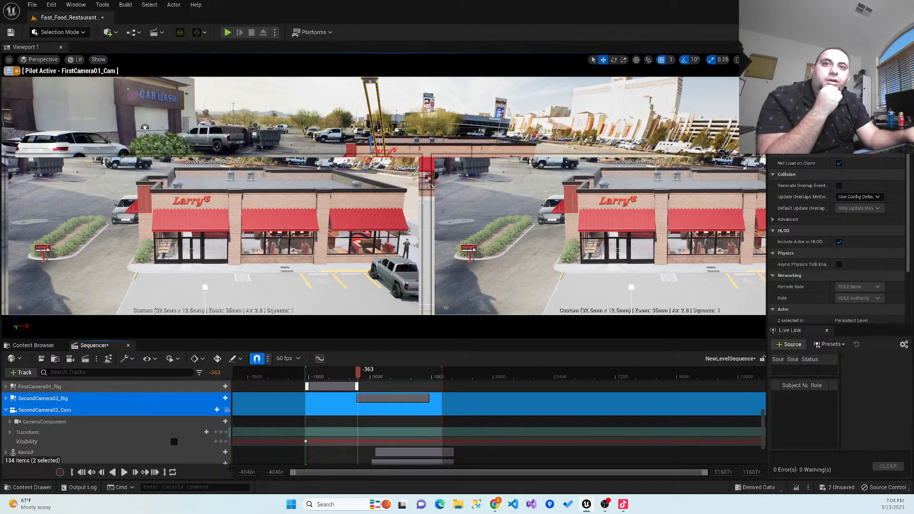
pyautogui.click(174, 441)
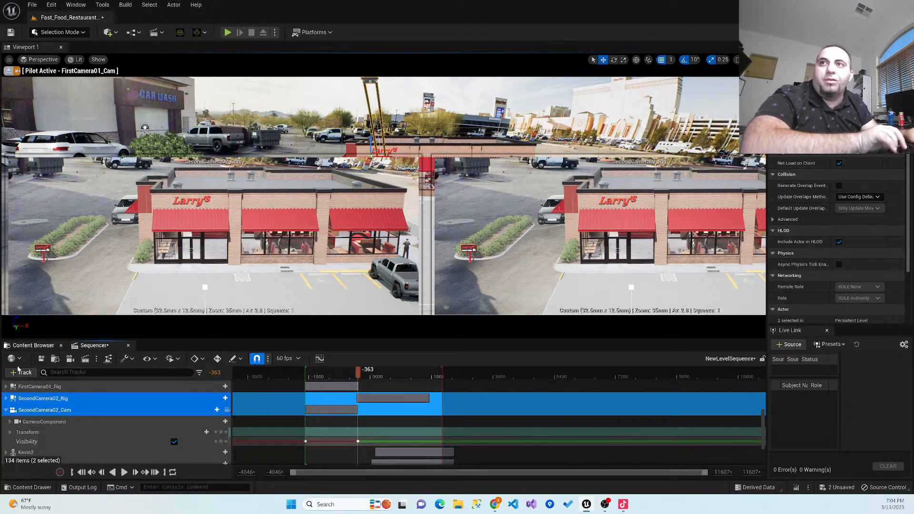
pyautogui.click(41, 360)
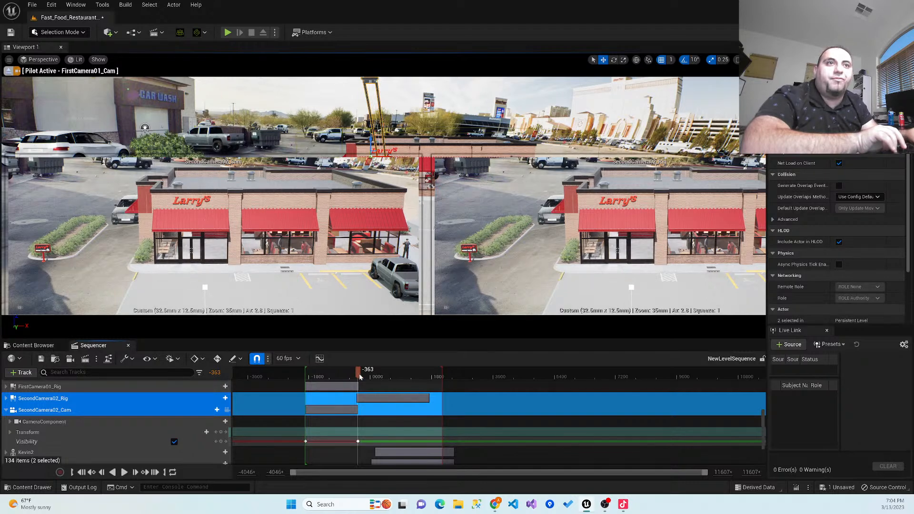
# - Return to frame -1907 and switch to the Cinematic Viewport, viewed through FirstCamera01_Cam
pyautogui.moveTo(335, 378); pyautogui.dragTo(304, 375)
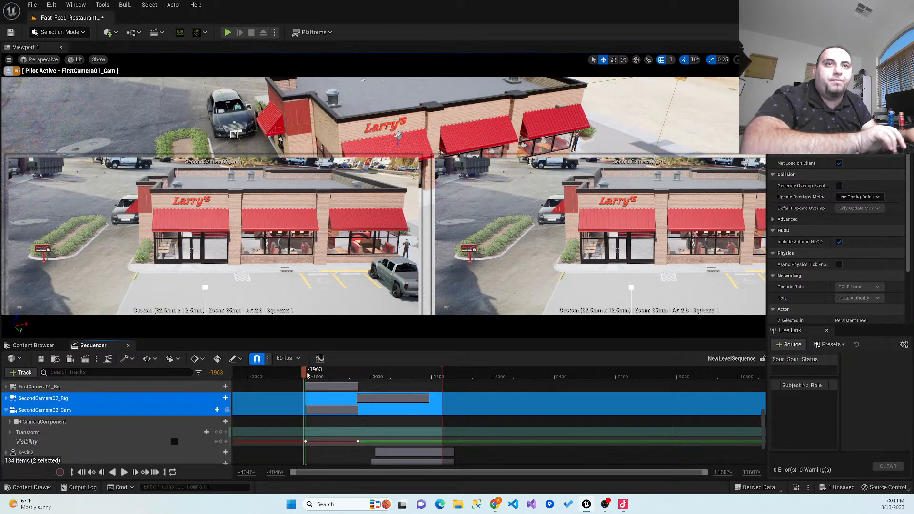
pyautogui.moveTo(308, 375); pyautogui.dragTo(305, 375)
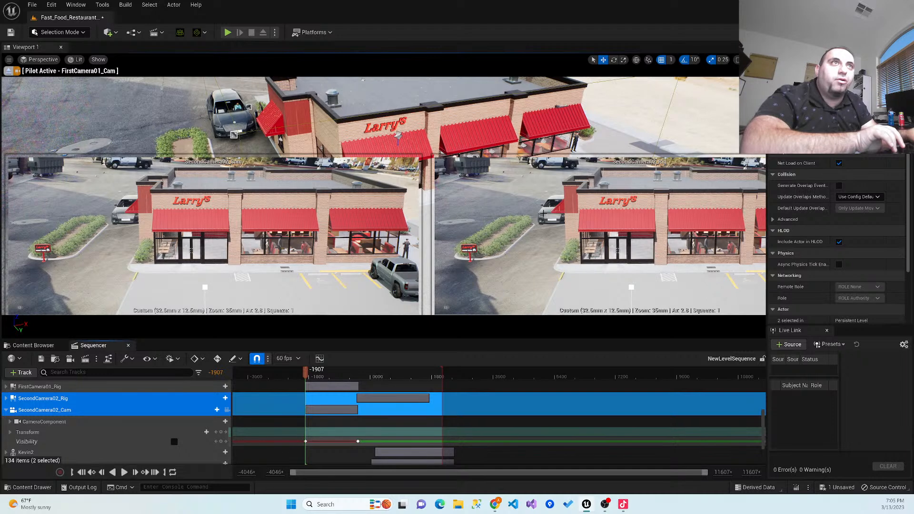
pyautogui.click(43, 61)
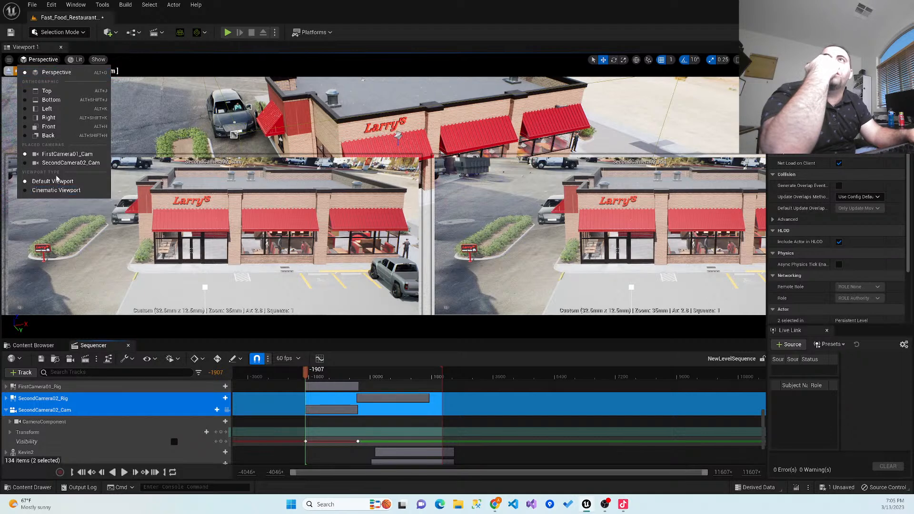
pyautogui.click(56, 190)
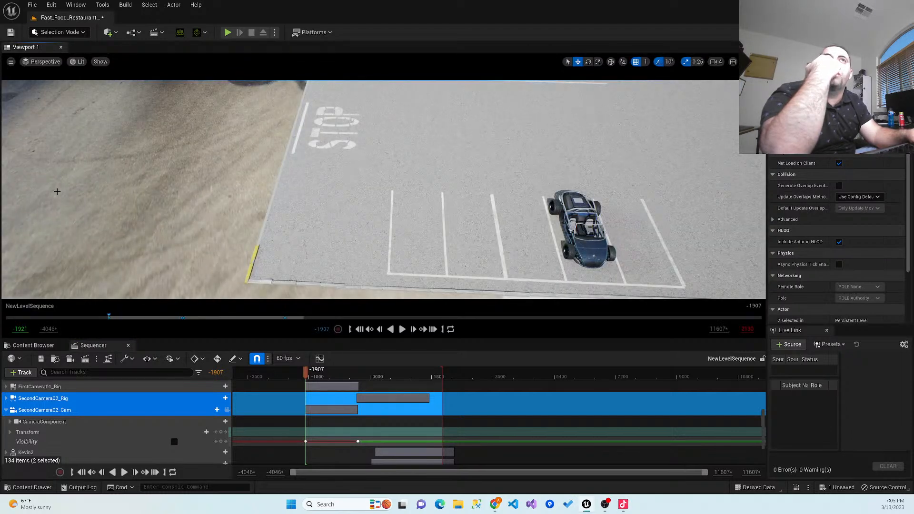
pyautogui.click(44, 61)
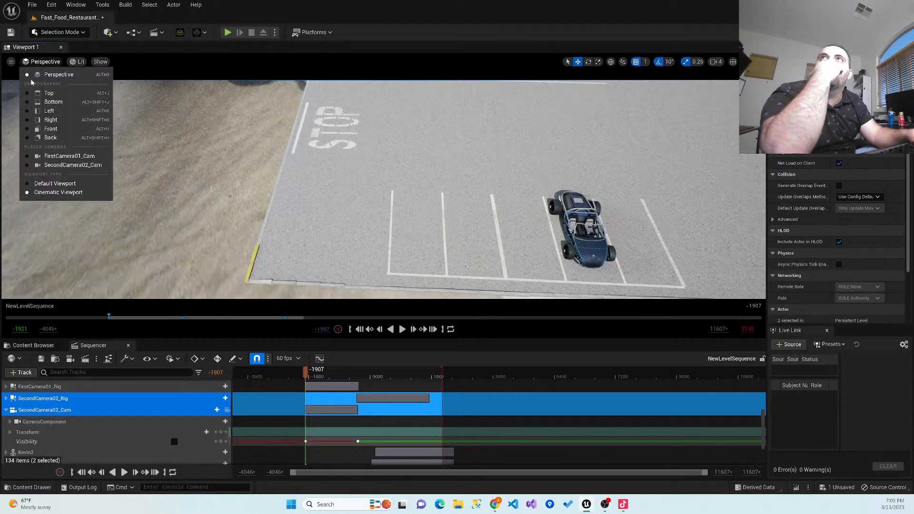
pyautogui.click(38, 158)
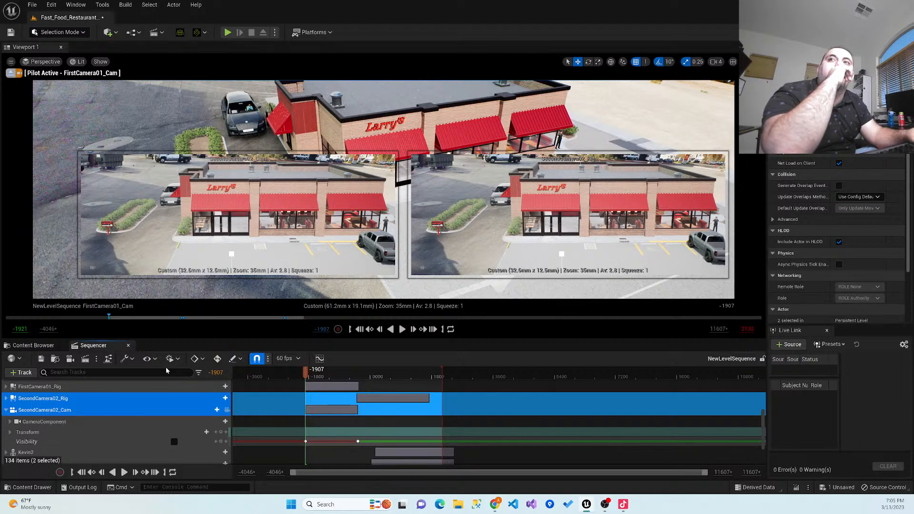
# - Save the level, play it in the viewport to test the shot, and stop playback
pyautogui.click(11, 33)
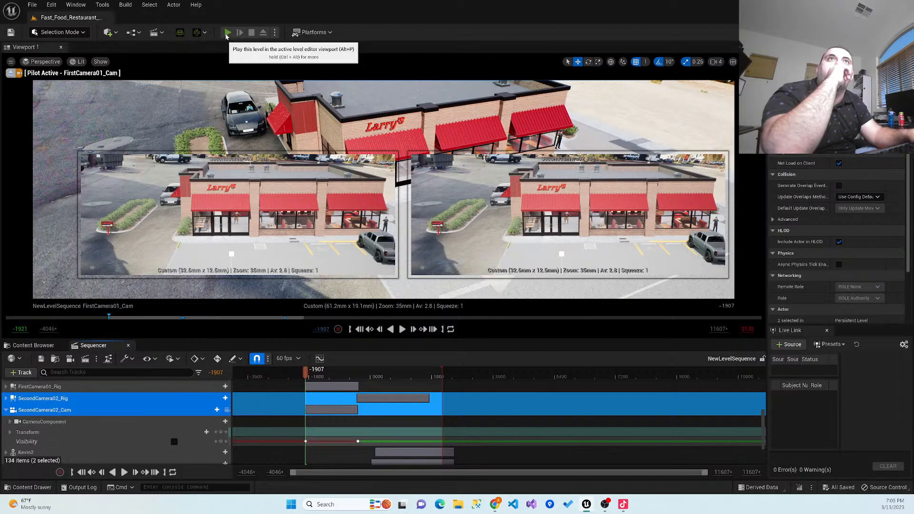
pyautogui.click(227, 34)
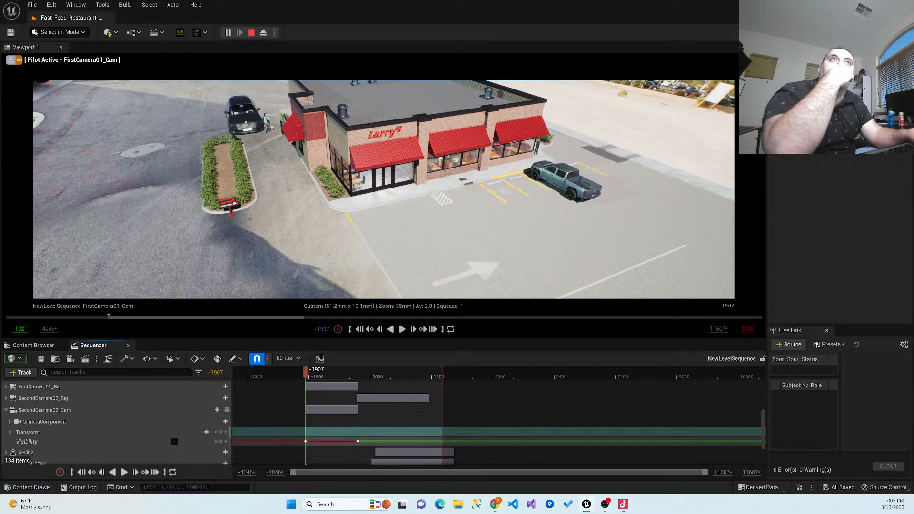
pyautogui.click(384, 178)
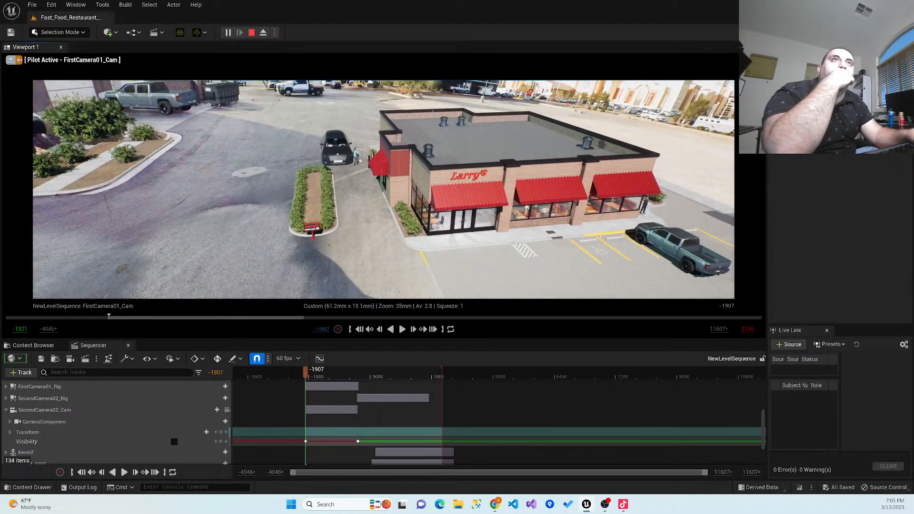
pyautogui.press('Escape')
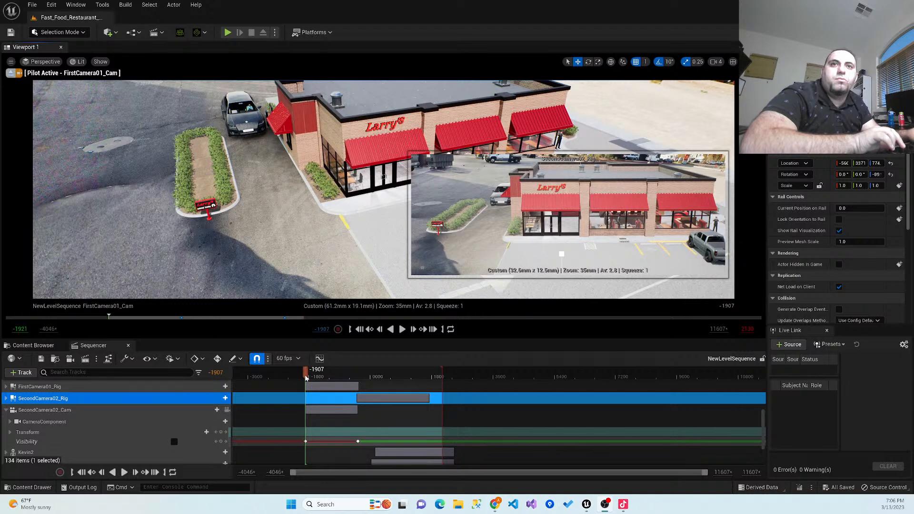
# - Add FirstCamera01_Cam as a camera cut at frame -1907 on the Camera Cuts track
pyautogui.scroll(3, 211, 425)
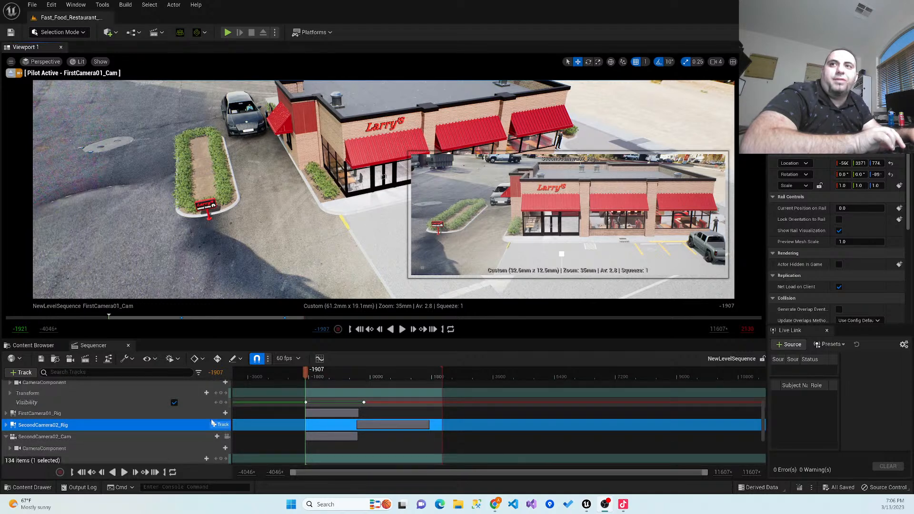
pyautogui.scroll(5, 212, 425)
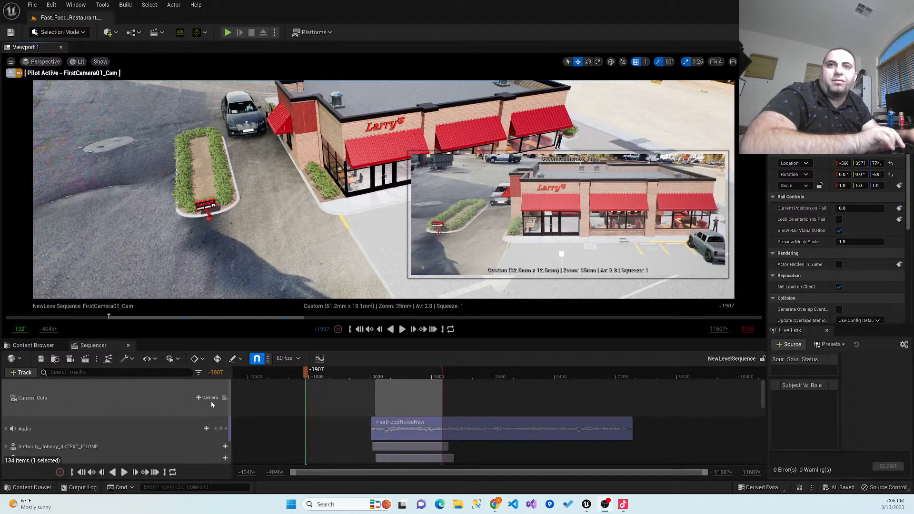
pyautogui.click(200, 398)
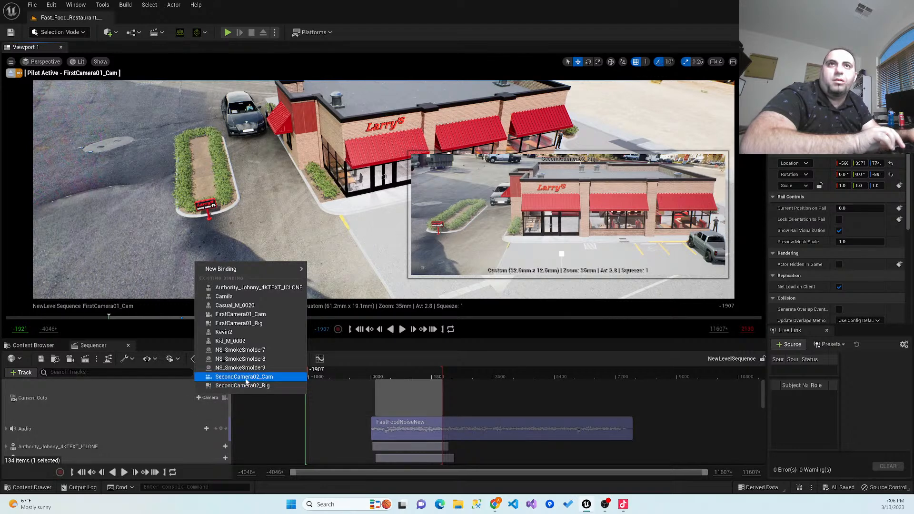
pyautogui.click(240, 314)
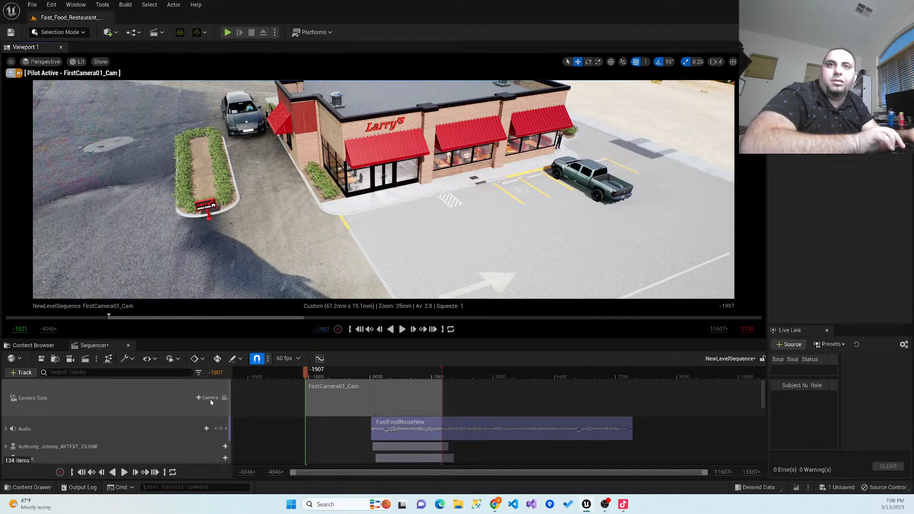
# - Try to add SecondCamera02_Cam as a camera cut from the existing bindings at frame -1907
pyautogui.click(199, 399)
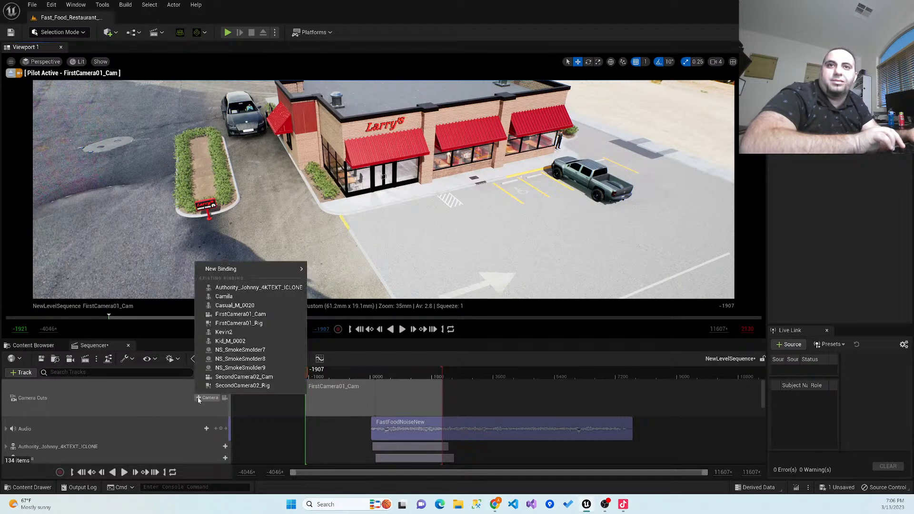
pyautogui.click(236, 378)
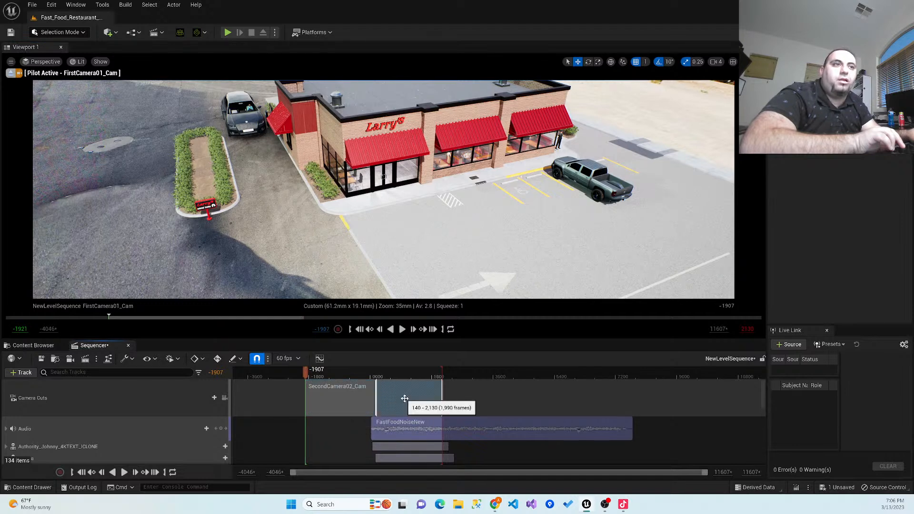
pyautogui.click(208, 400)
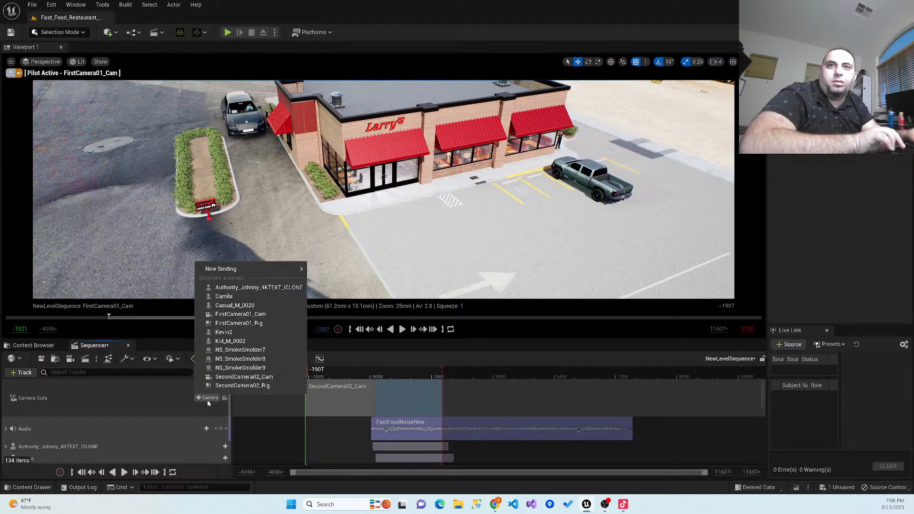
pyautogui.click(243, 376)
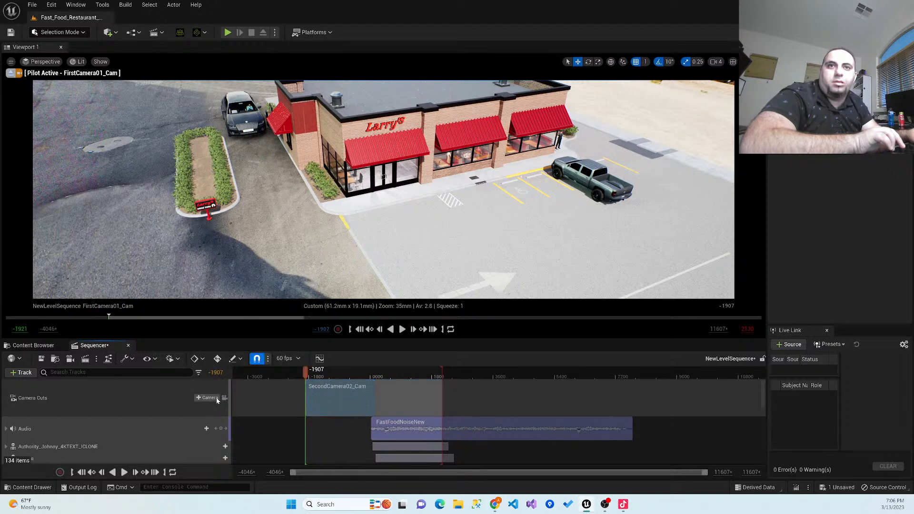
# - Assign FirstCamera01_Cam to the camera cut at frame -1907 through a new binding
pyautogui.click(201, 398)
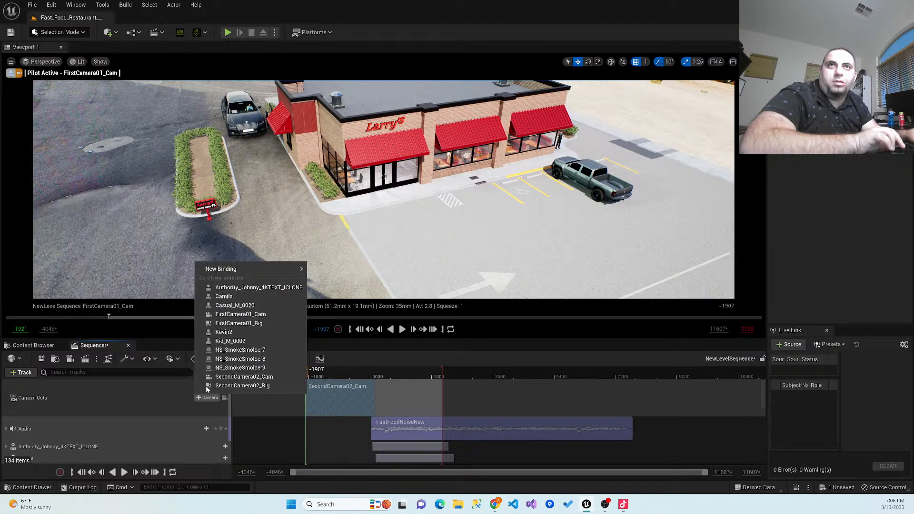
pyautogui.moveTo(226, 269)
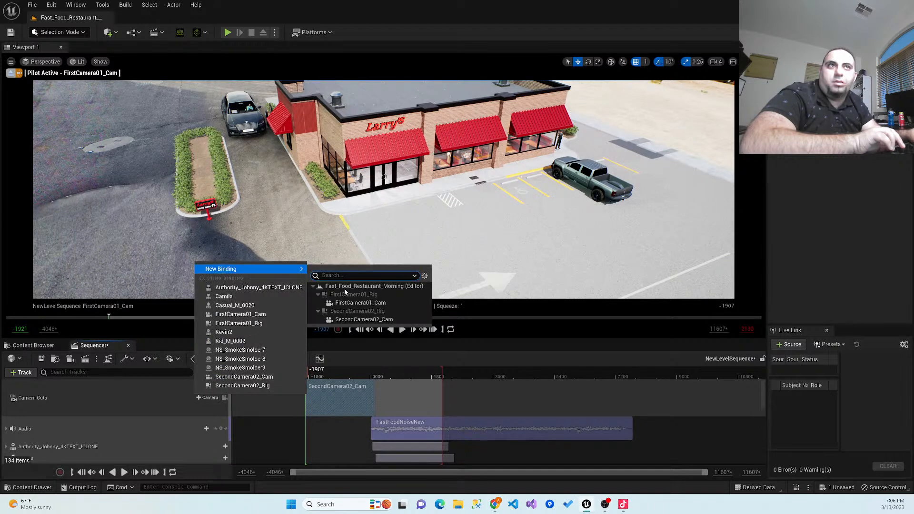
pyautogui.click(348, 304)
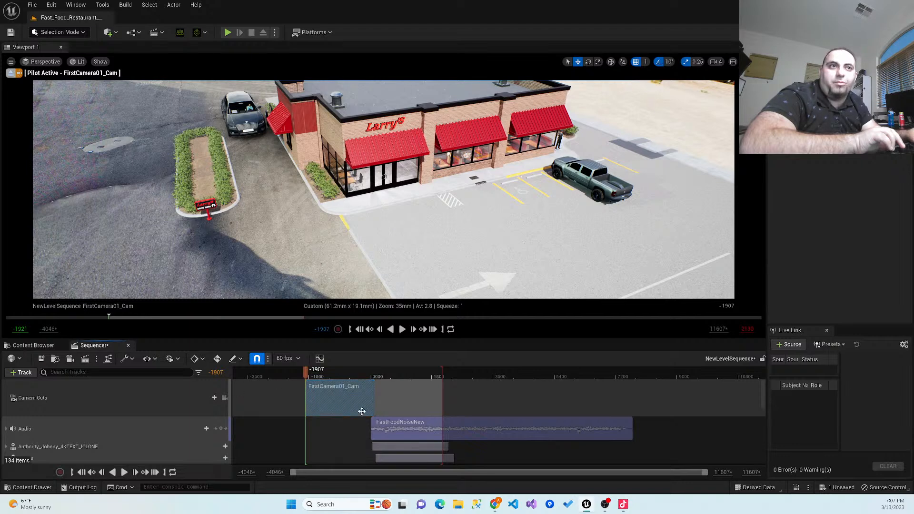
# - Add SecondCamera02_Cam as a camera cut at frame 154 through a new binding
pyautogui.moveTo(307, 375); pyautogui.dragTo(273, 379)
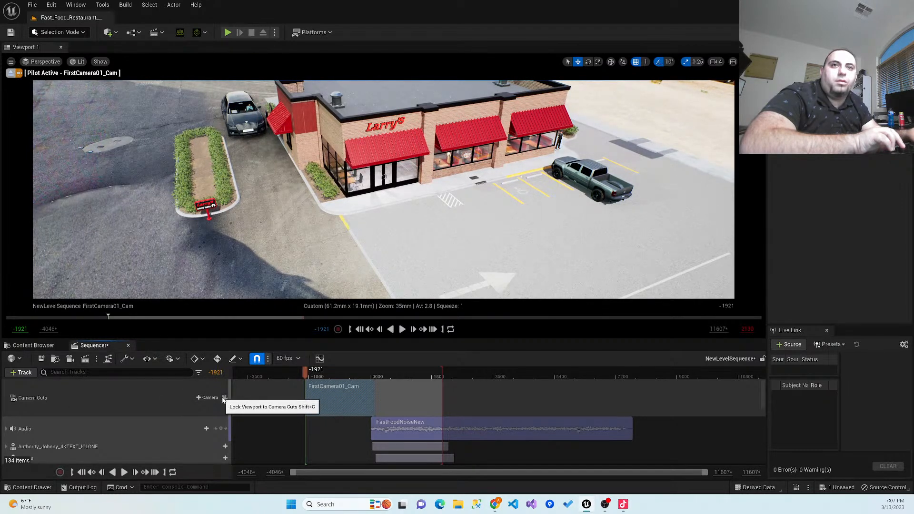
pyautogui.moveTo(305, 376); pyautogui.dragTo(377, 380)
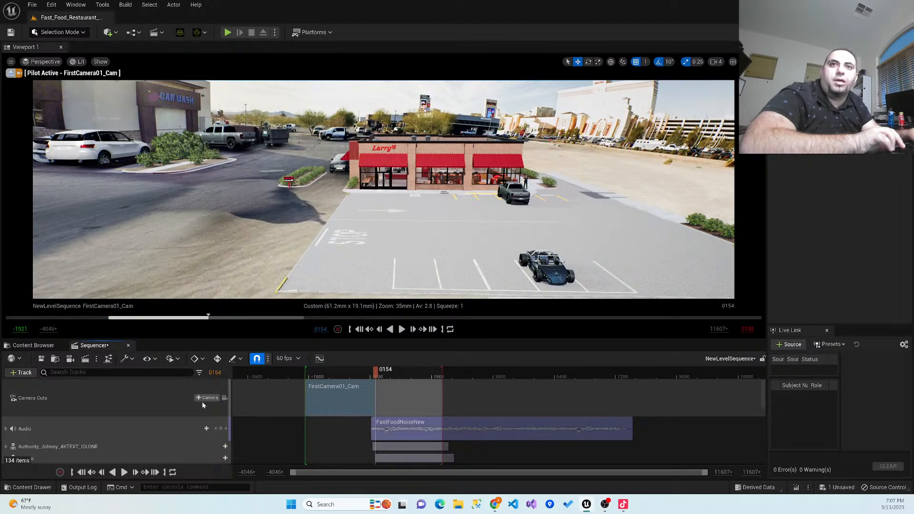
pyautogui.click(199, 398)
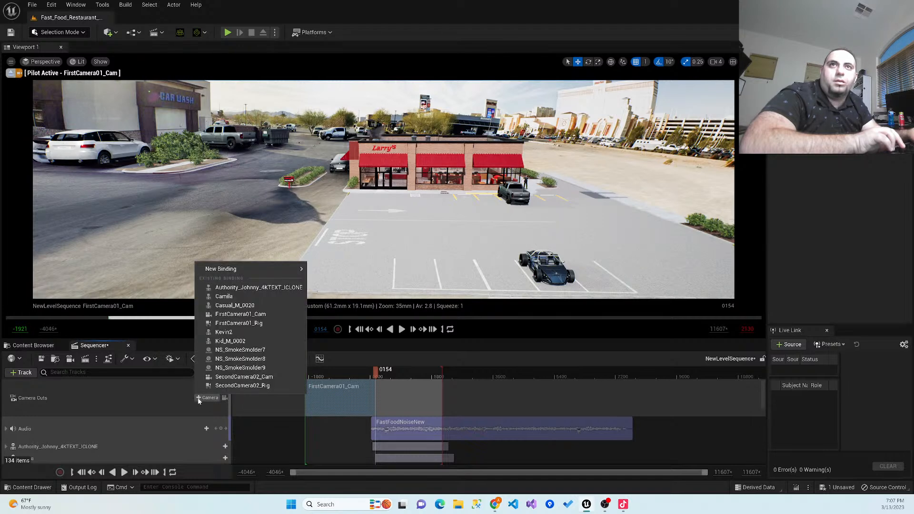
pyautogui.moveTo(285, 269)
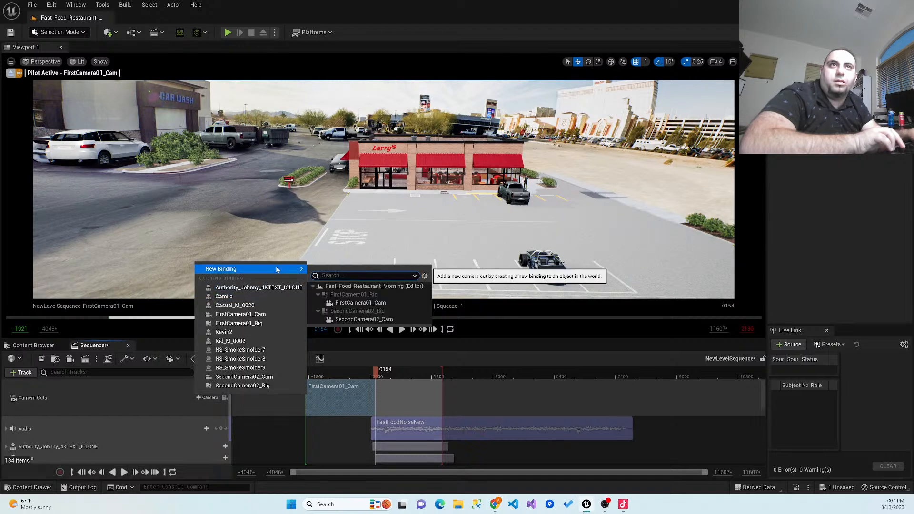
pyautogui.click(364, 320)
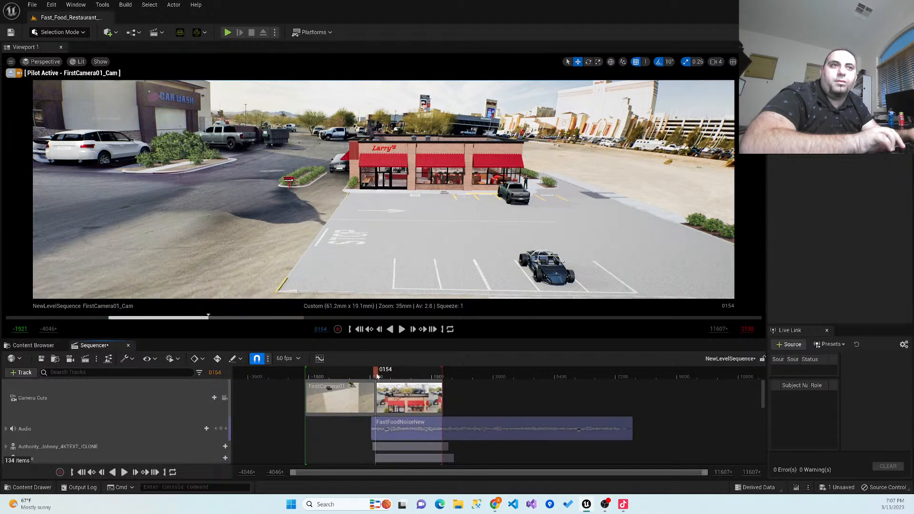
# - Play the sequence from frame -1893 past the second camera cut to check the switch, and pause it
pyautogui.moveTo(357, 377); pyautogui.dragTo(306, 376)
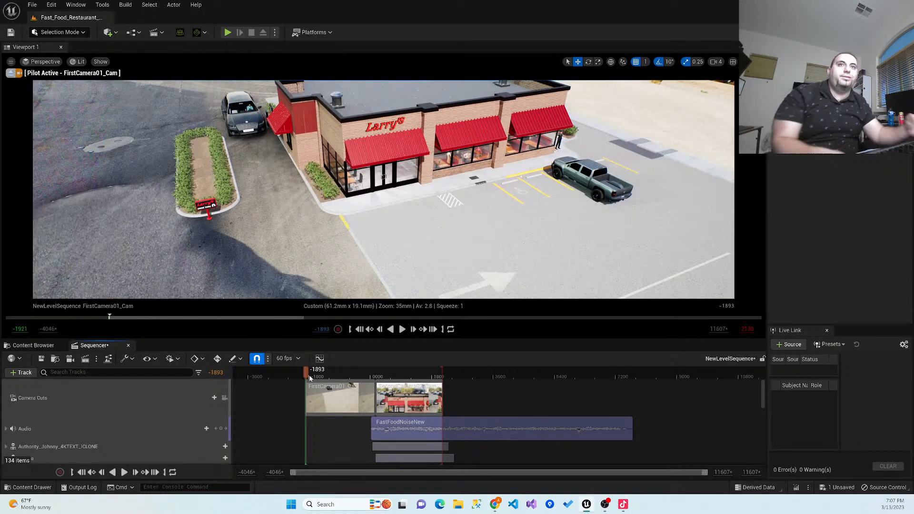
pyautogui.click(402, 329)
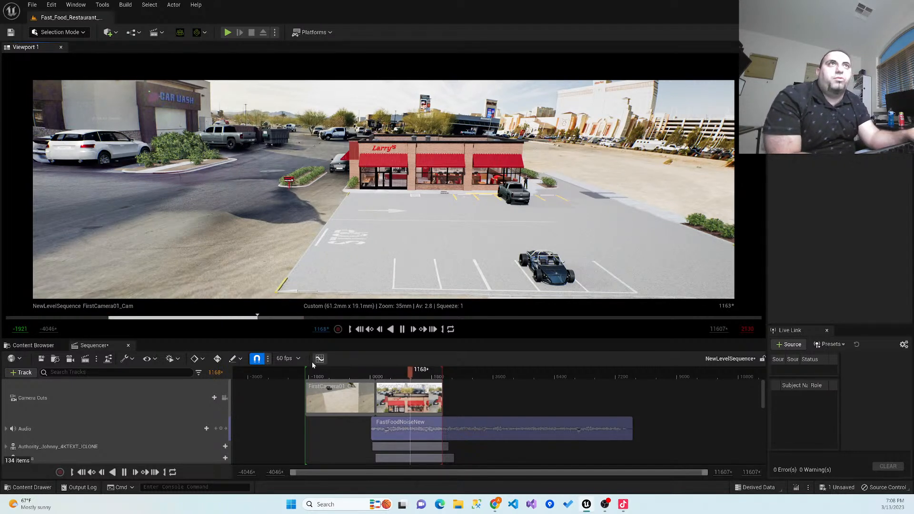
pyautogui.click(402, 329)
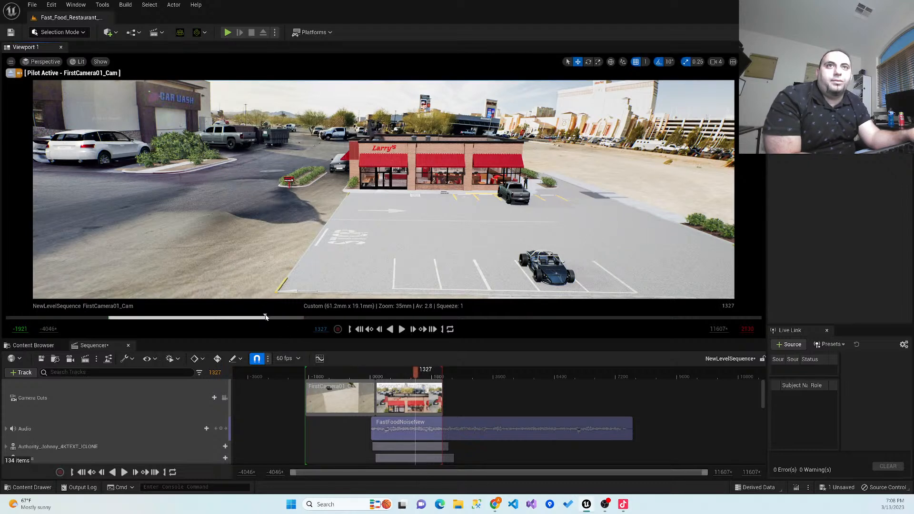
# - Return to the sequence start, lock the viewport to the camera cuts, and scrub the first shot to frame -705
pyautogui.moveTo(250, 317); pyautogui.dragTo(106, 369)
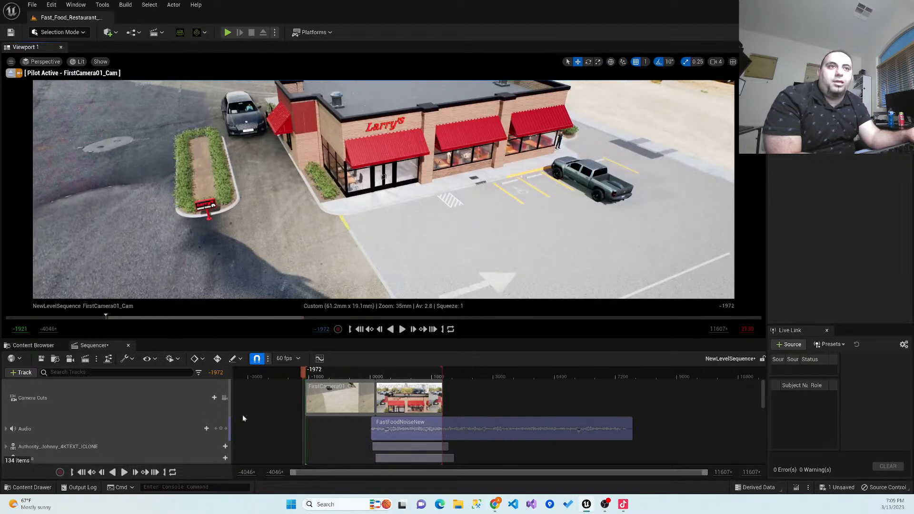
pyautogui.click(224, 399)
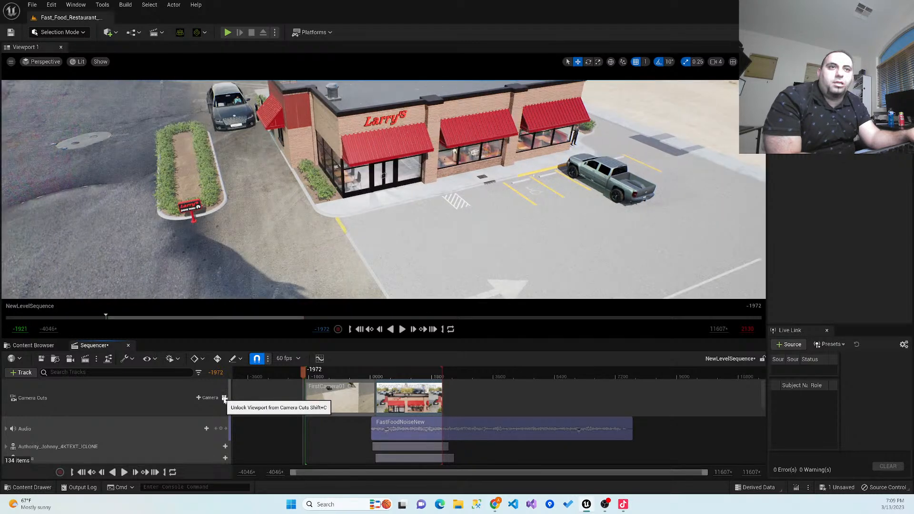
pyautogui.moveTo(305, 376); pyautogui.dragTo(348, 403)
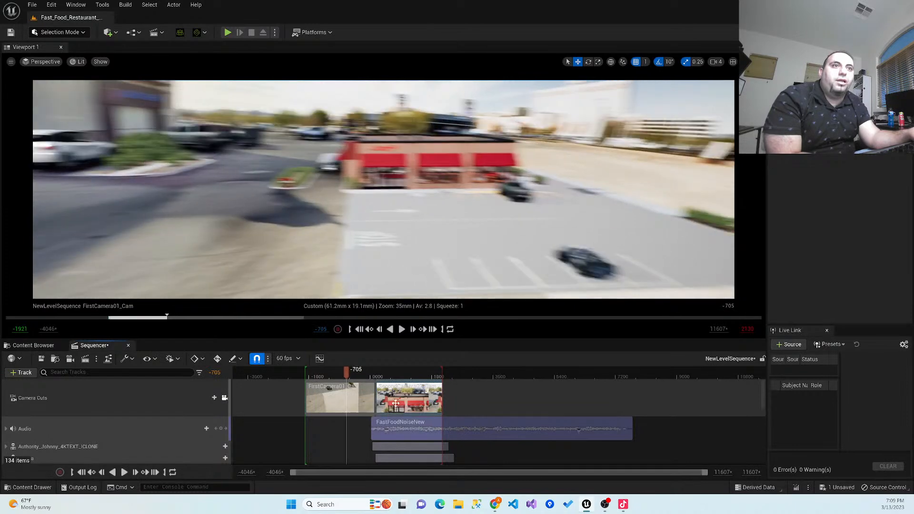
# - Shift the SecondCamera02_Cam cut earlier on the Camera Cuts track and play the sequence from frame -1900 to check it
pyautogui.moveTo(409, 400); pyautogui.dragTo(390, 400)
pyautogui.moveTo(323, 376); pyautogui.dragTo(307, 377)
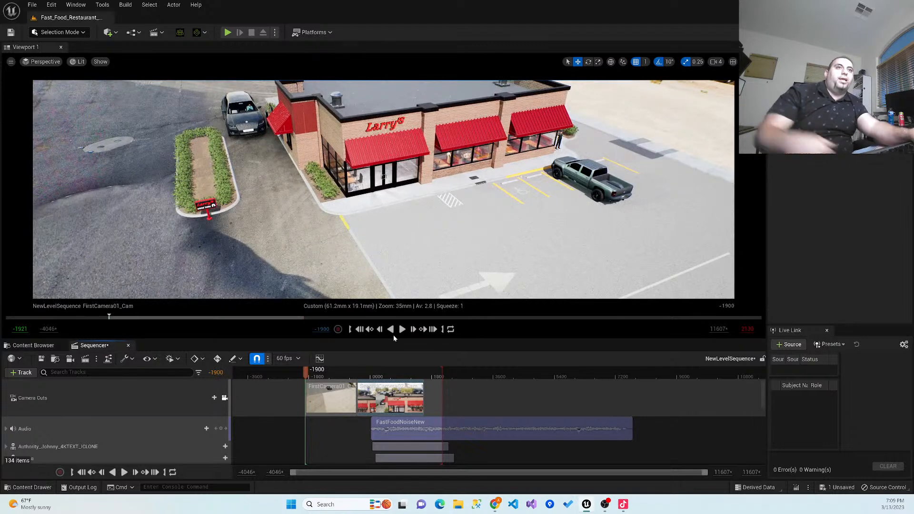
pyautogui.click(400, 334)
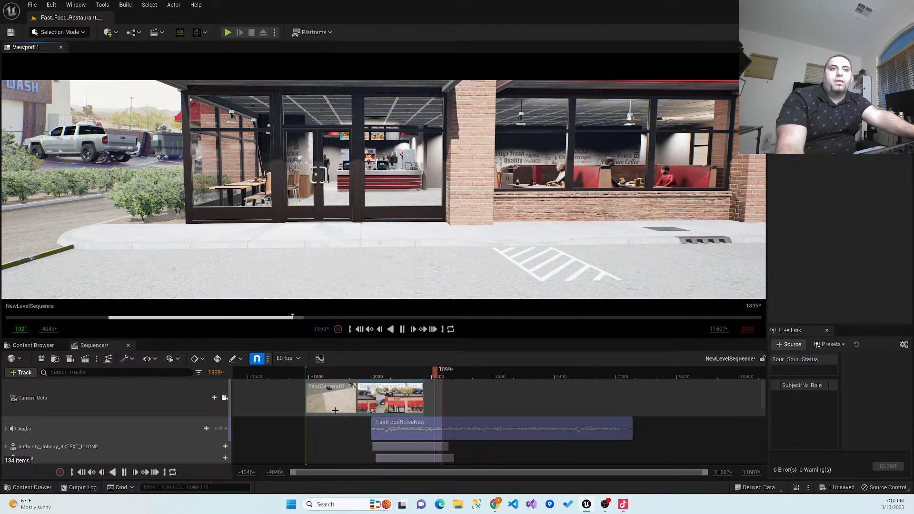
pyautogui.click(125, 472)
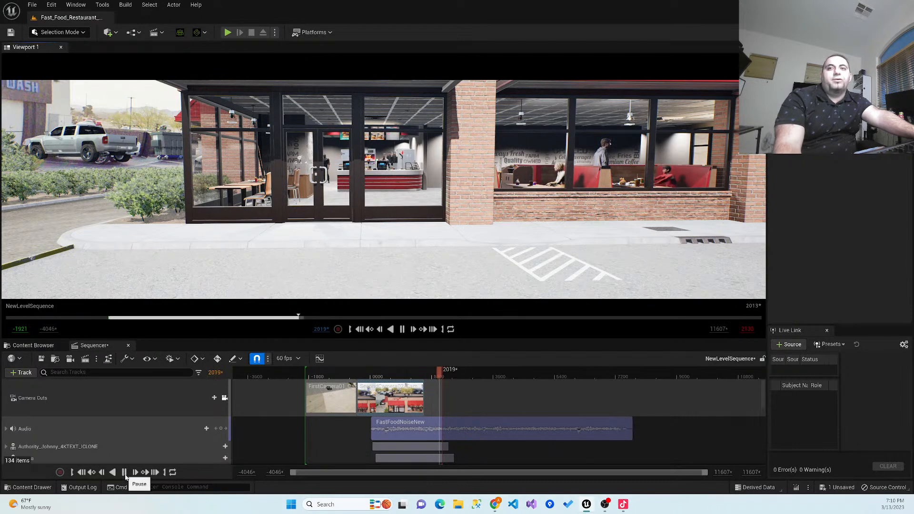
# - Shift the SecondCamera02_Cam cut still earlier and play the sequence from frames -1614 and -1265 to test the switch
pyautogui.moveTo(439, 374); pyautogui.dragTo(317, 376)
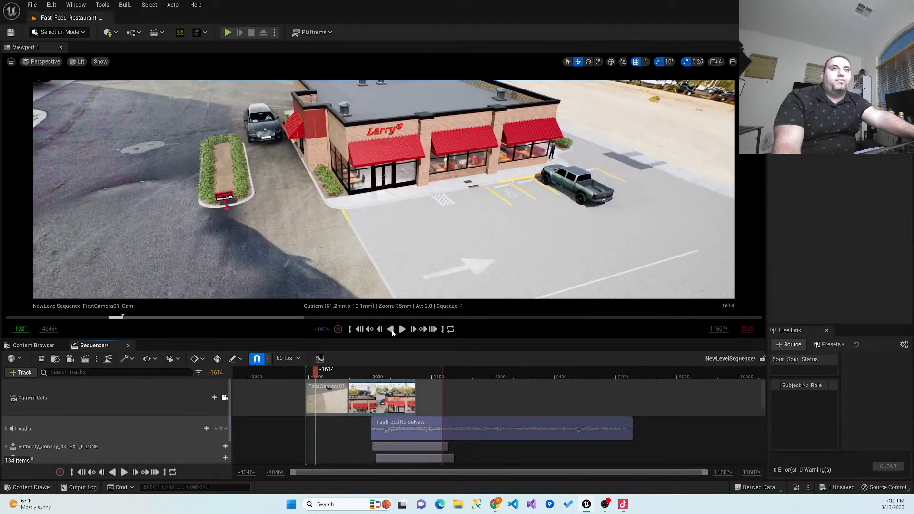
pyautogui.click(402, 329)
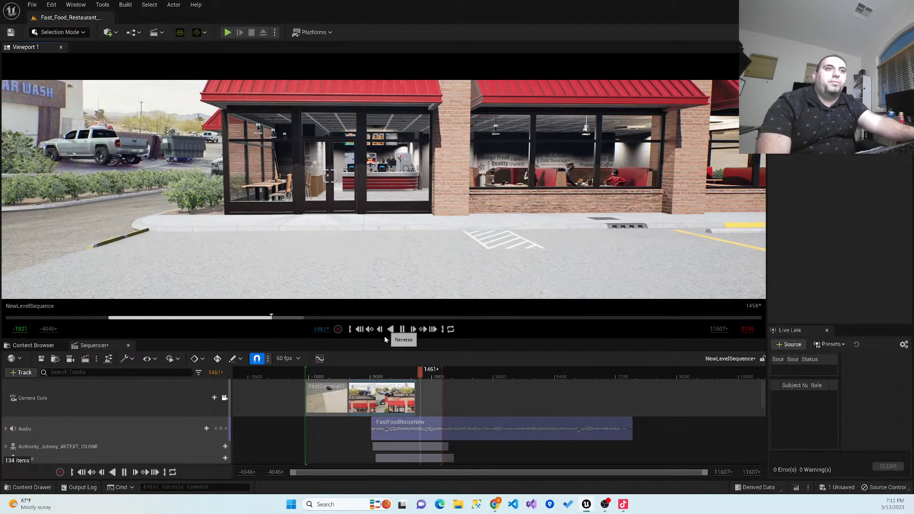
pyautogui.click(339, 373)
pyautogui.click(324, 377)
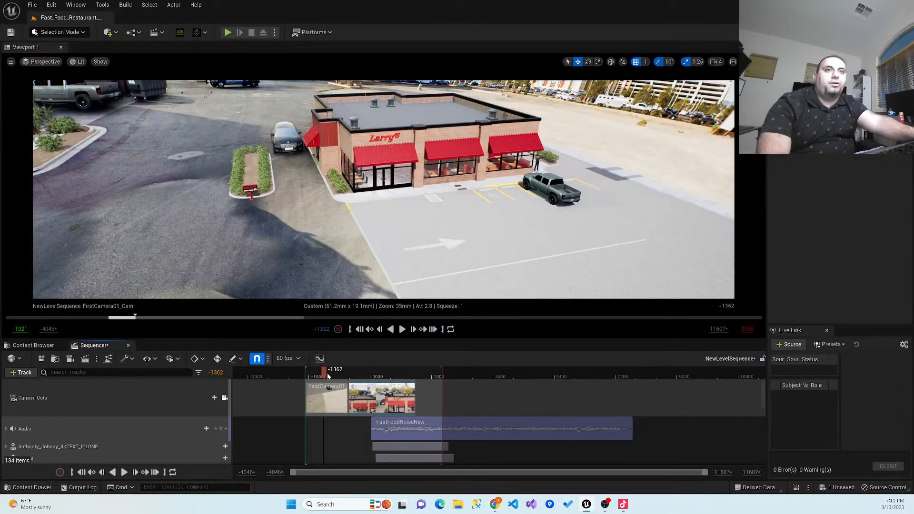
pyautogui.click(327, 376)
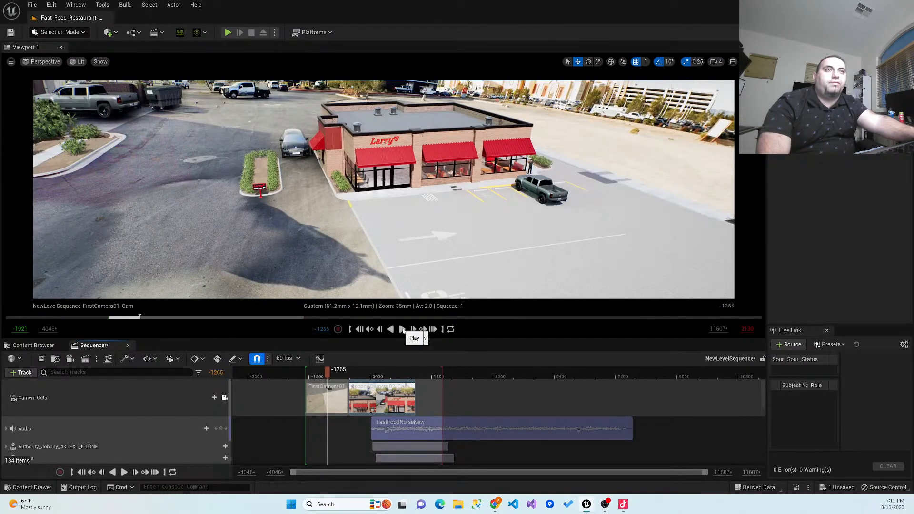
pyautogui.click(402, 329)
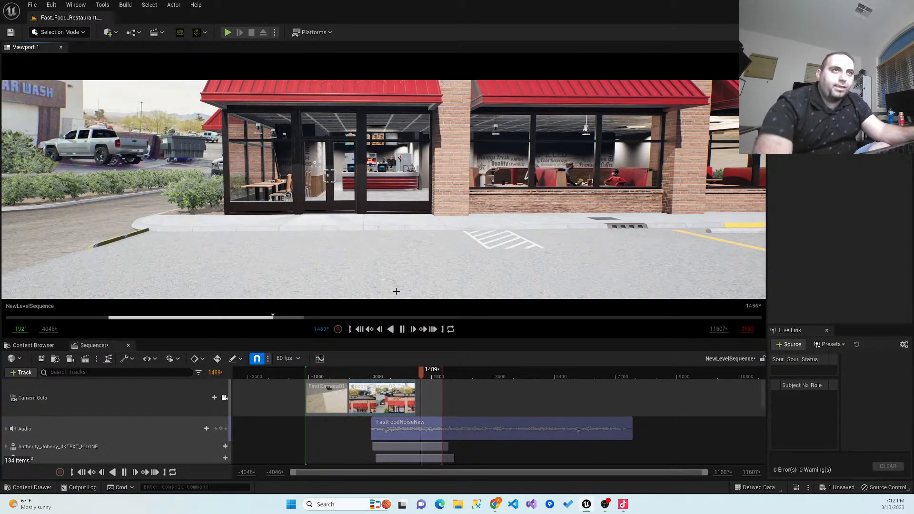
pyautogui.click(403, 330)
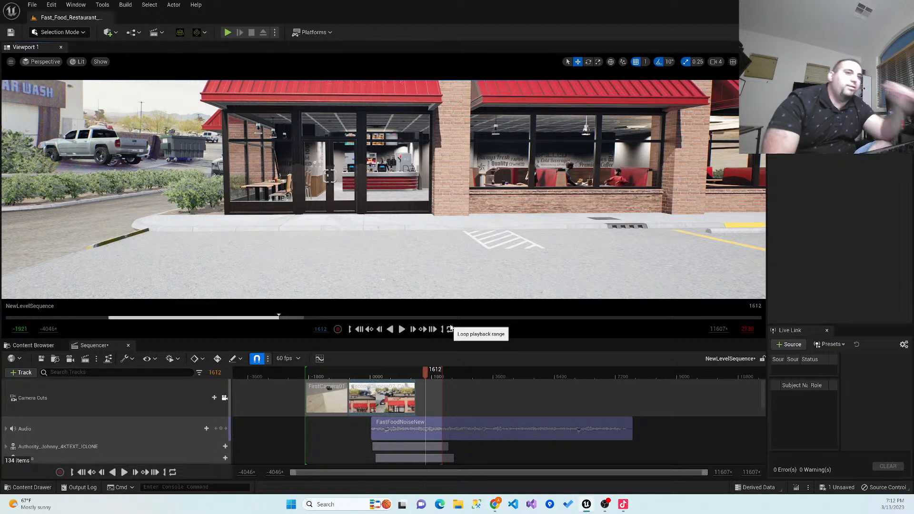
# - Move the SecondCamera02_Cam cut later to start at frame 25, and scrub across the camera switch to frame 42
pyautogui.moveTo(375, 395); pyautogui.dragTo(400, 404)
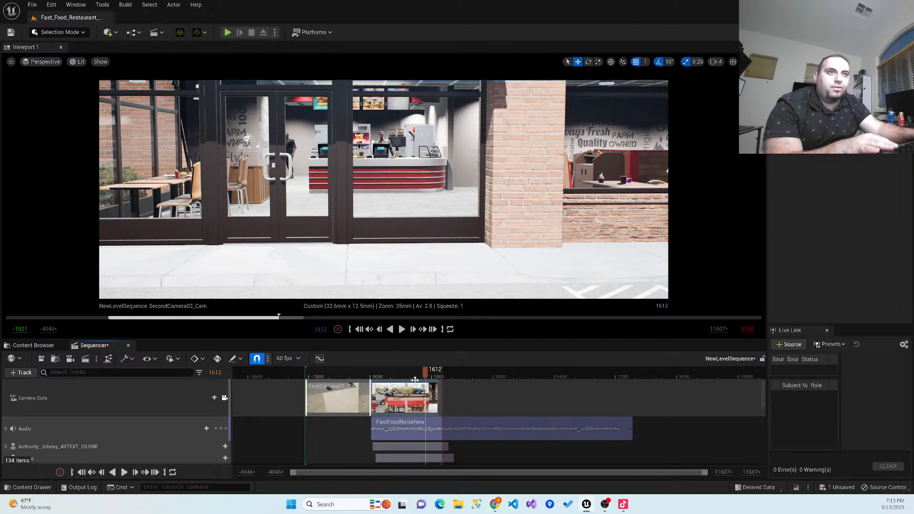
pyautogui.moveTo(425, 377); pyautogui.dragTo(358, 389)
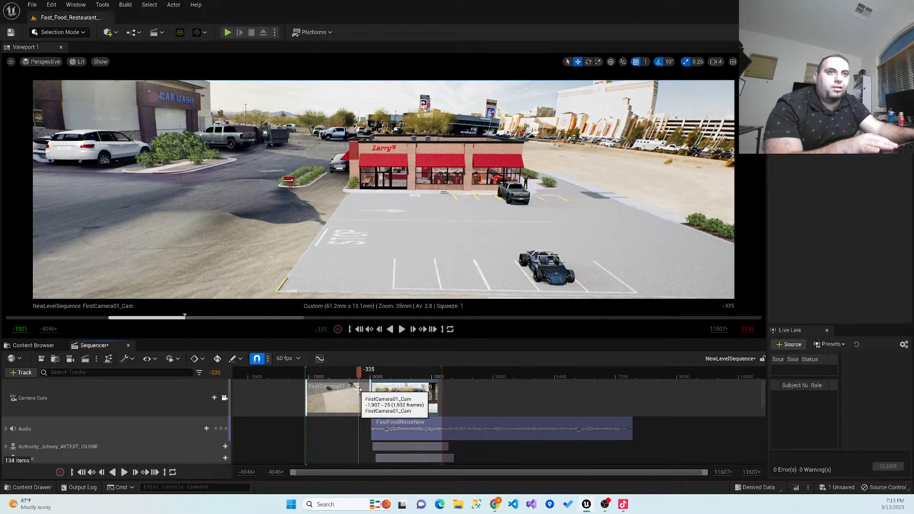
pyautogui.rightClick(362, 394)
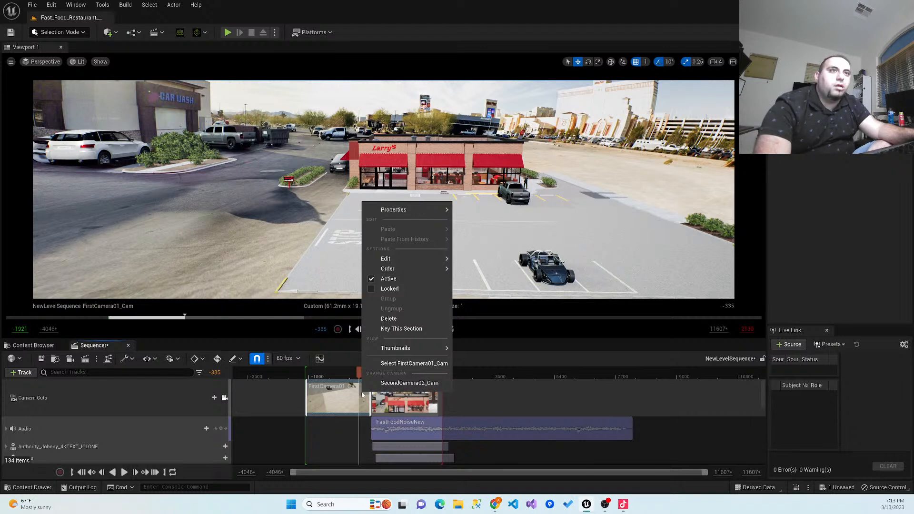
pyautogui.moveTo(358, 379)
pyautogui.mouseDown()
pyautogui.moveTo(321, 378)
pyautogui.moveTo(376, 378)
pyautogui.moveTo(307, 378)
pyautogui.moveTo(415, 385)
pyautogui.moveTo(371, 382)
pyautogui.mouseUp()
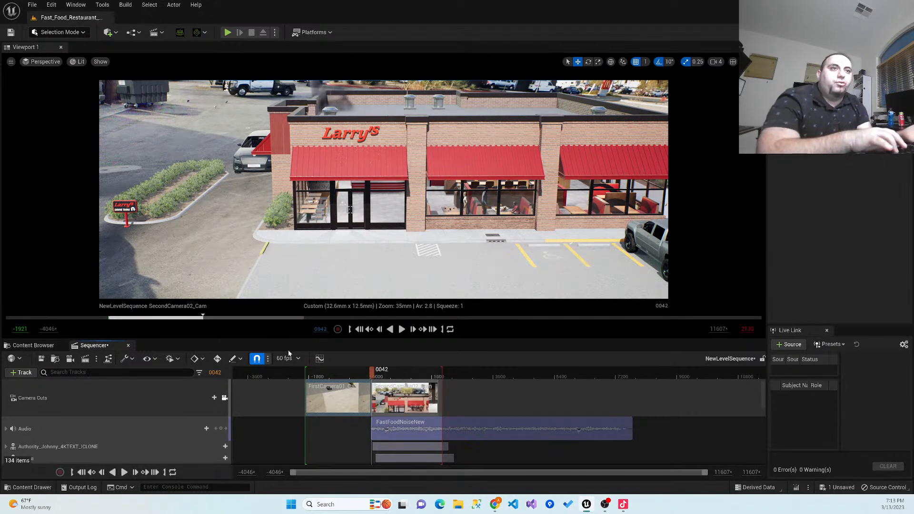
# - Scrub the second shot to frame 427 and add the BP_Dumpster2 actor to the level sequence, filtering the actor list by "dump"
pyautogui.moveTo(383, 375)
pyautogui.mouseDown()
pyautogui.moveTo(392, 372)
pyautogui.moveTo(385, 376)
pyautogui.mouseUp()
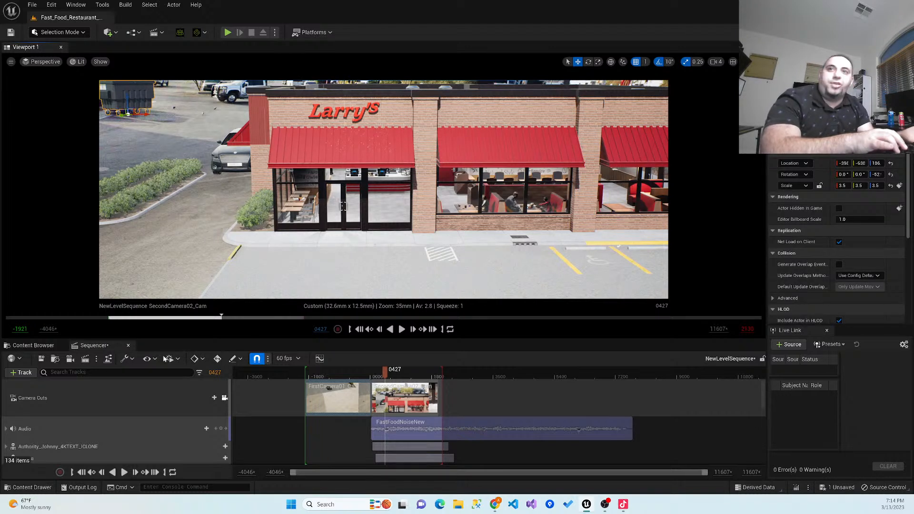
pyautogui.click(24, 372)
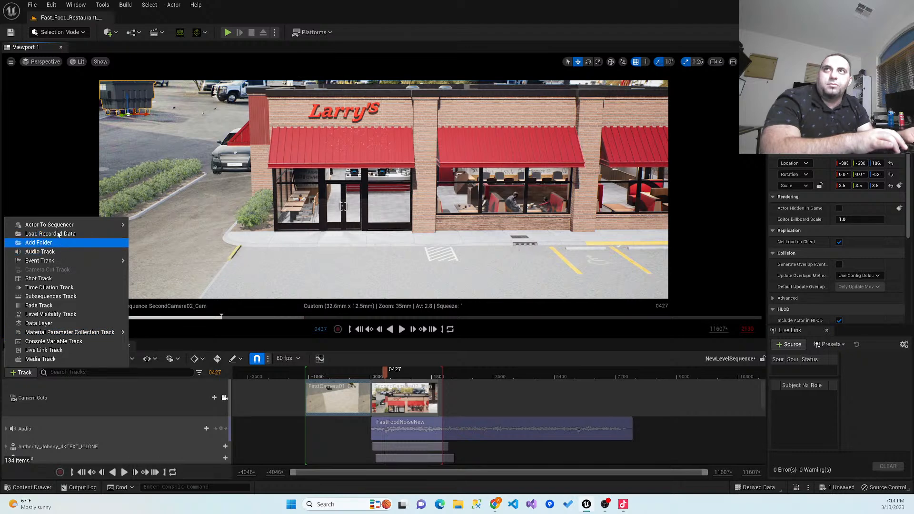
pyautogui.moveTo(62, 227)
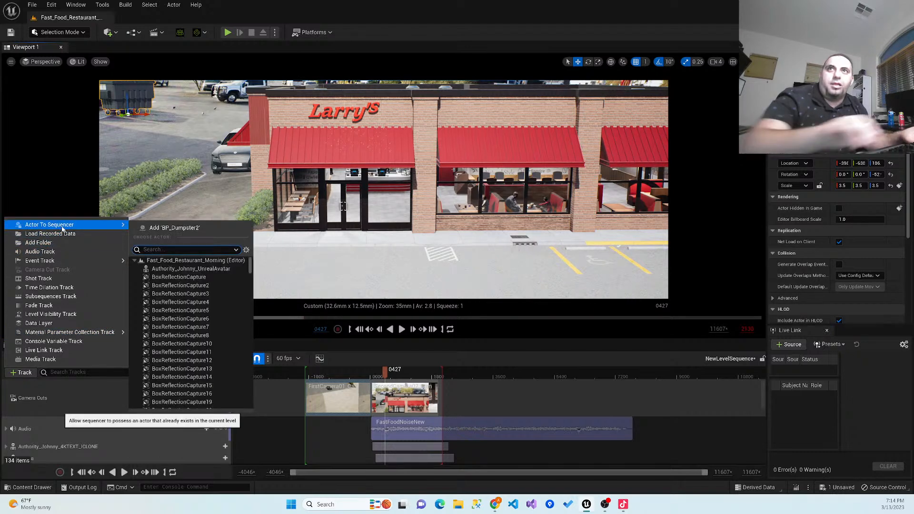
pyautogui.write('damp')
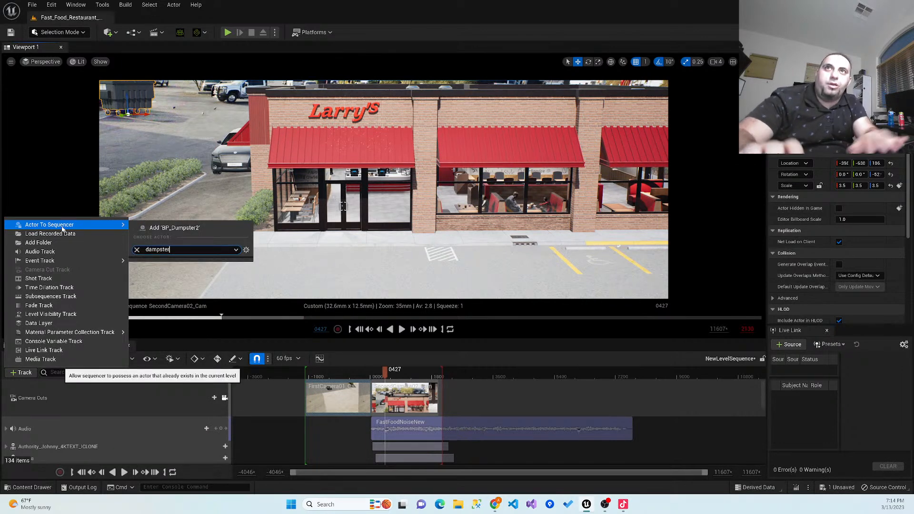
pyautogui.write('ste')
pyautogui.press('BackSpace')
pyautogui.press('BackSpace')
pyautogui.press('BackSpace')
pyautogui.press('BackSpace')
pyautogui.press('BackSpace')
pyautogui.press('BackSpace')
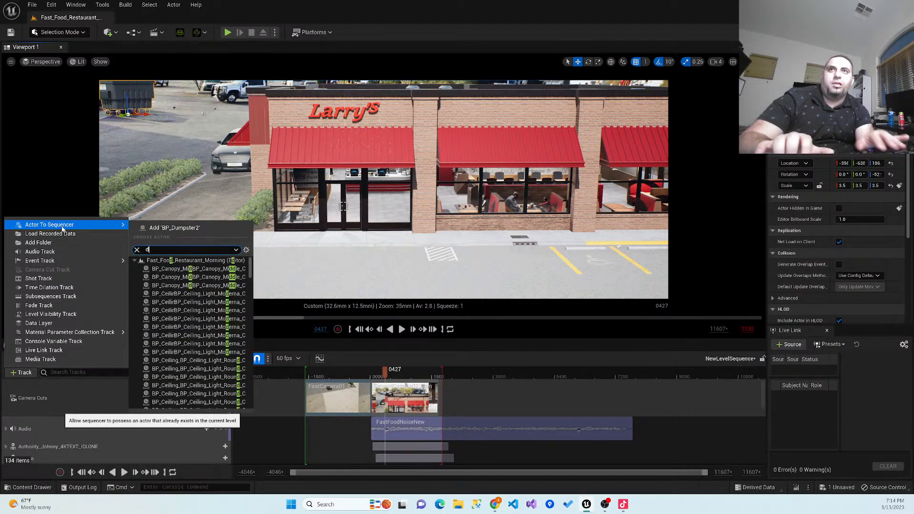
pyautogui.write('a')
pyautogui.press('BackSpace')
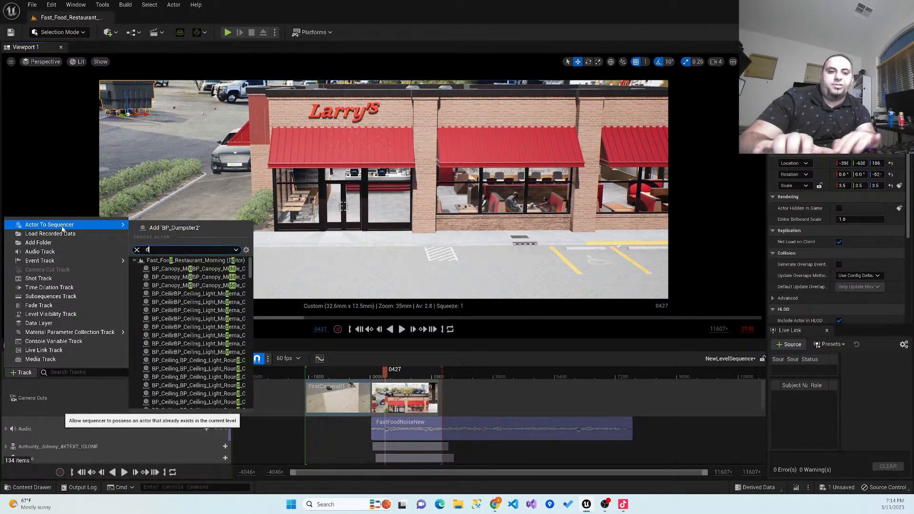
pyautogui.write('ump')
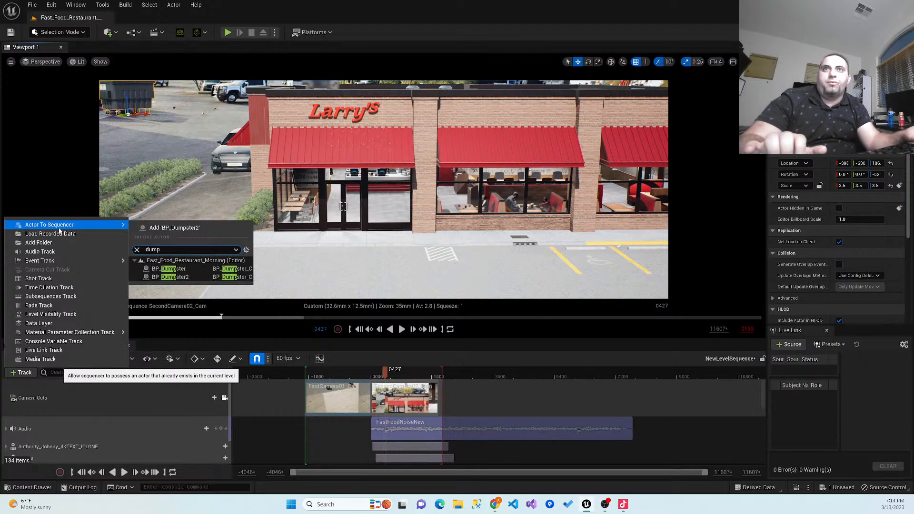
pyautogui.click(182, 277)
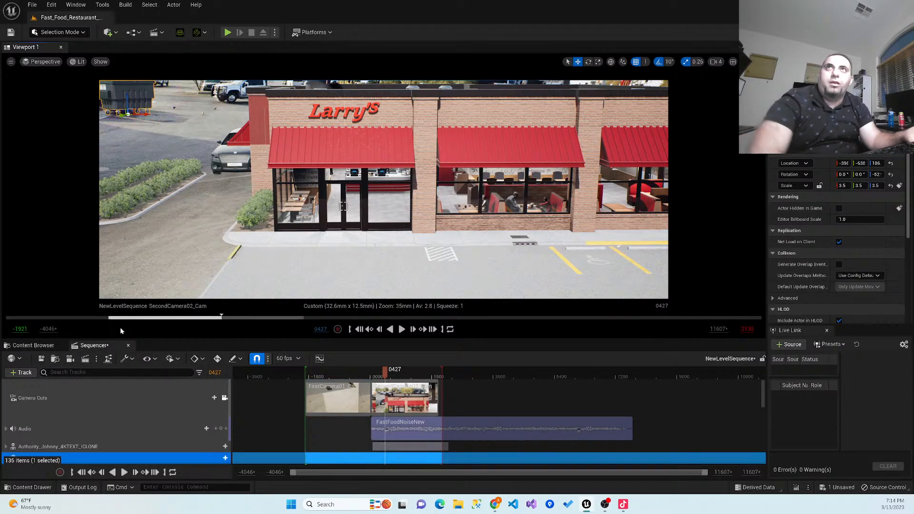
# - Add a Transform track to BP_Dumpster2, expand its Location channels, and key the Y location at frame 84
pyautogui.scroll(-1, 132, 395)
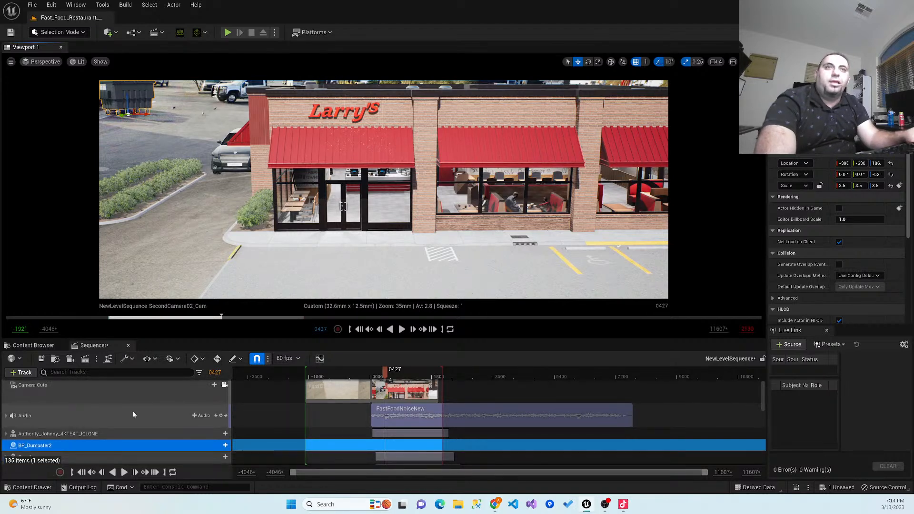
pyautogui.moveTo(387, 377); pyautogui.dragTo(375, 379)
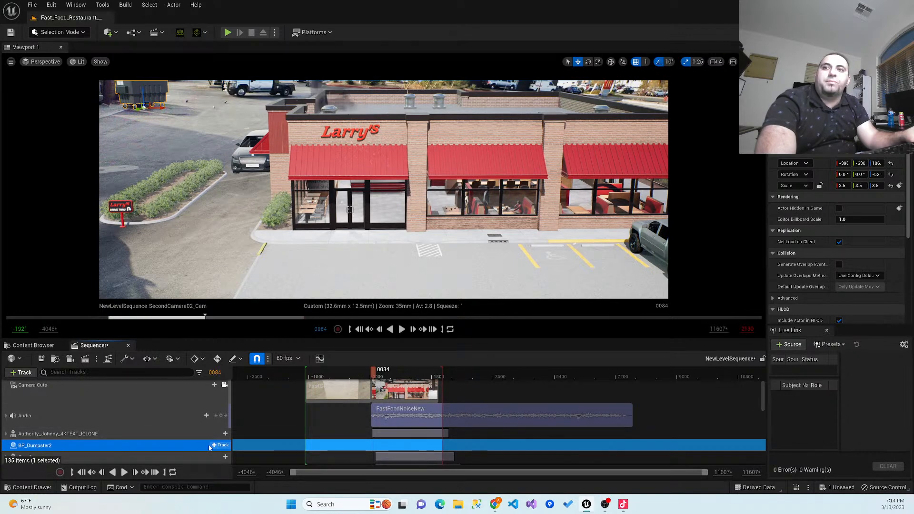
pyautogui.scroll(-2, 124, 438)
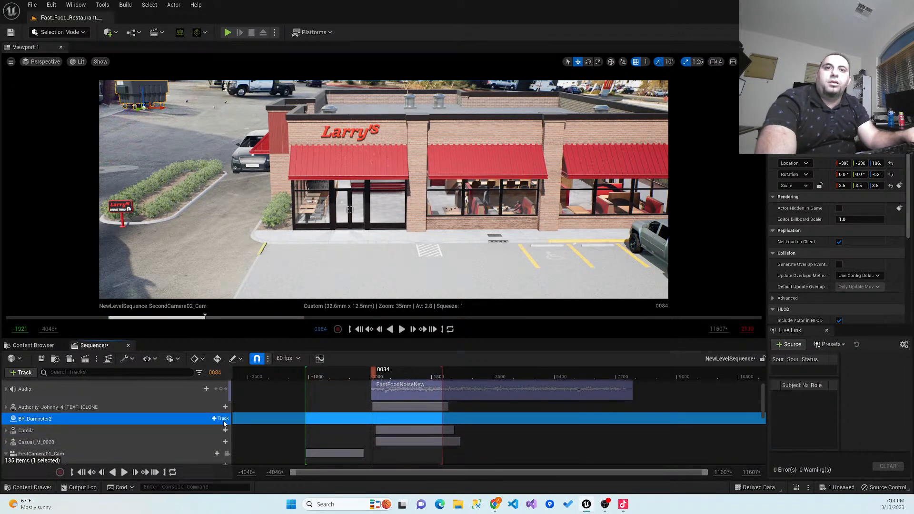
pyautogui.click(215, 419)
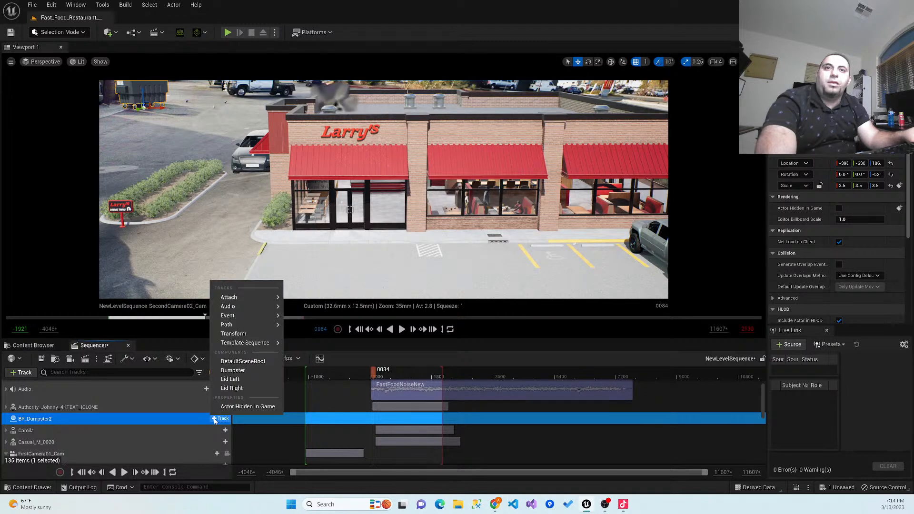
pyautogui.click(247, 335)
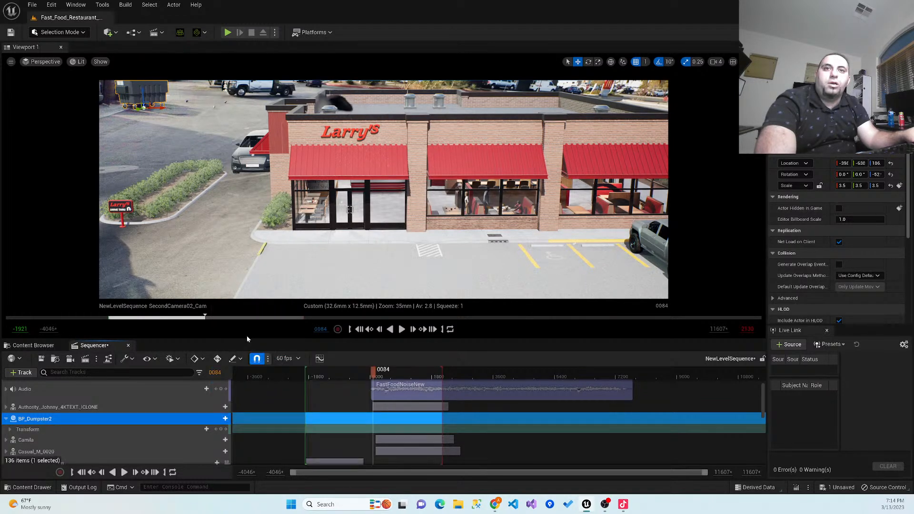
pyautogui.click(11, 429)
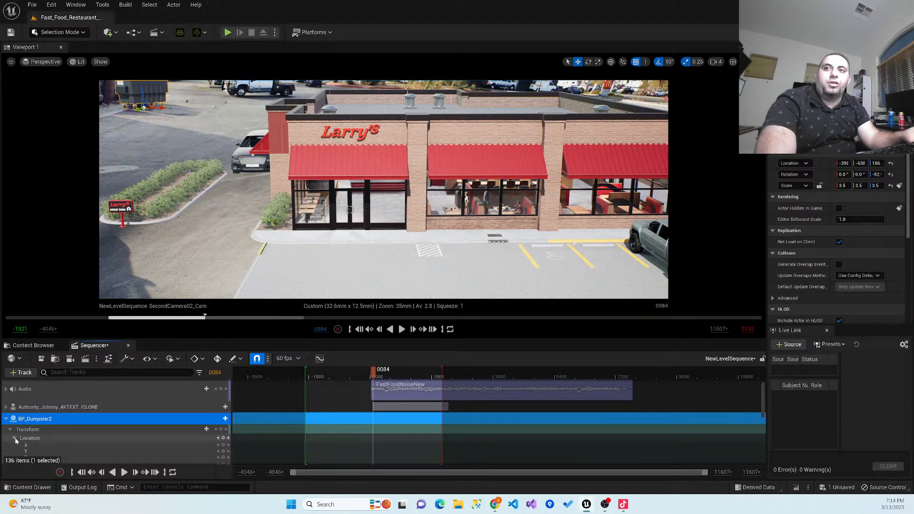
pyautogui.click(15, 438)
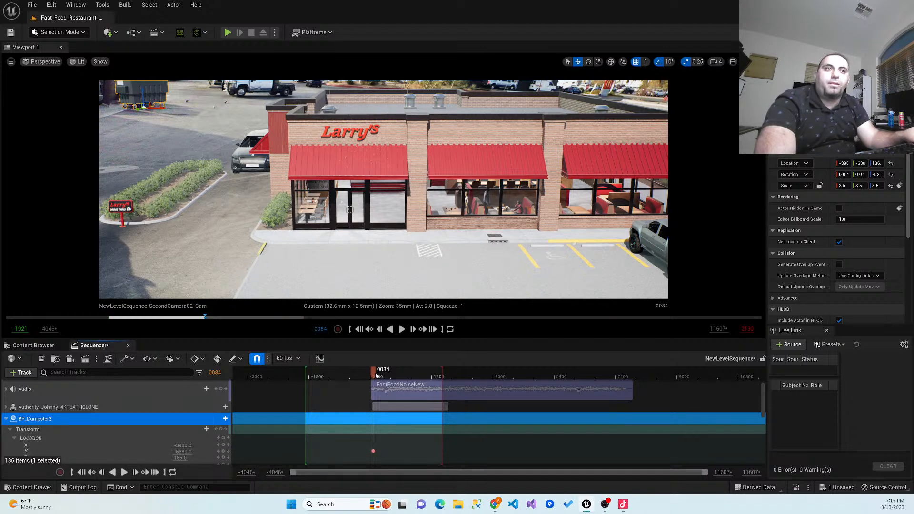
# - Shift the dumpster's Y location at frame 245 and delete its Y key at frame 84
pyautogui.moveTo(376, 372); pyautogui.dragTo(381, 375)
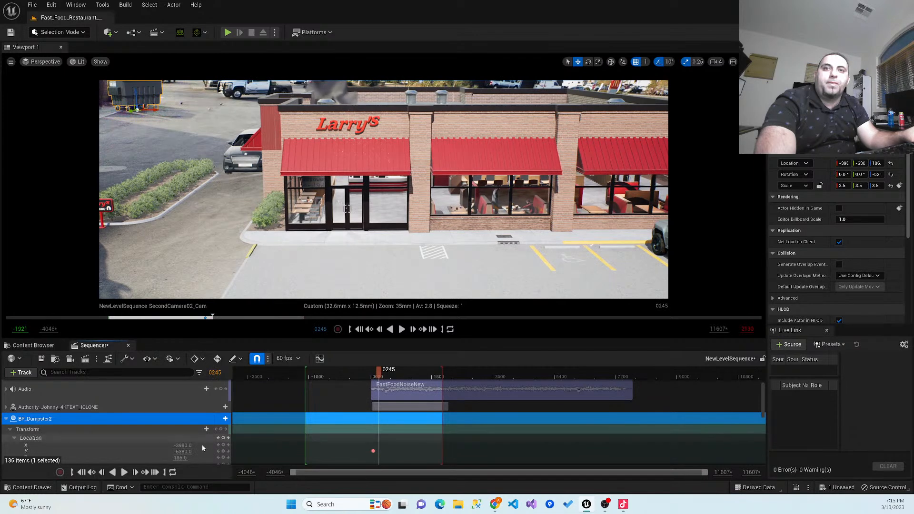
pyautogui.moveTo(184, 451); pyautogui.dragTo(209, 451)
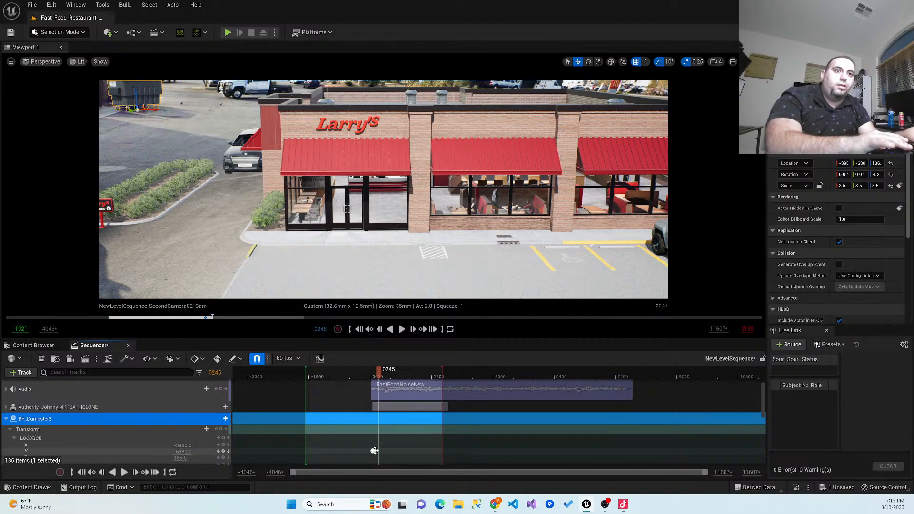
pyautogui.click(374, 451)
pyautogui.press('Delete')
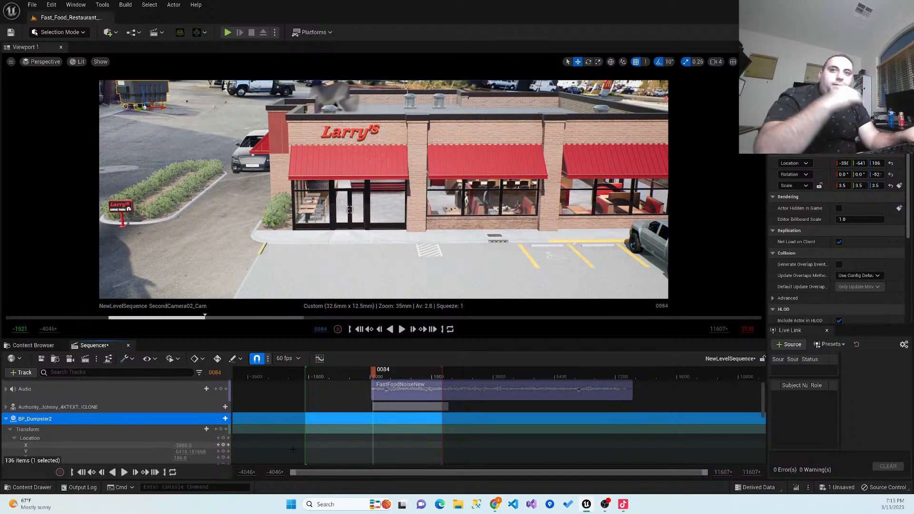
# - Set the dumpster's location to about X -3976 and Z 134.5, and key Z at frame 84
pyautogui.moveTo(180, 445); pyautogui.dragTo(182, 445)
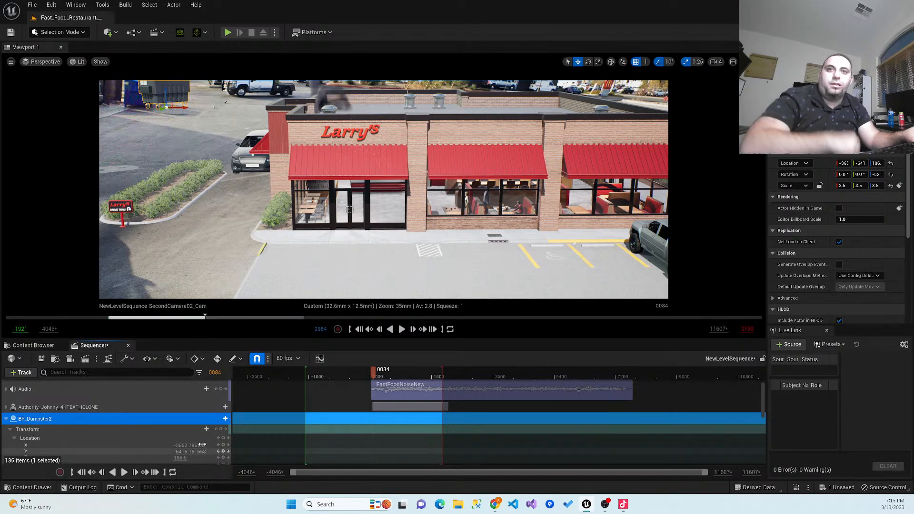
pyautogui.moveTo(200, 445); pyautogui.dragTo(183, 445)
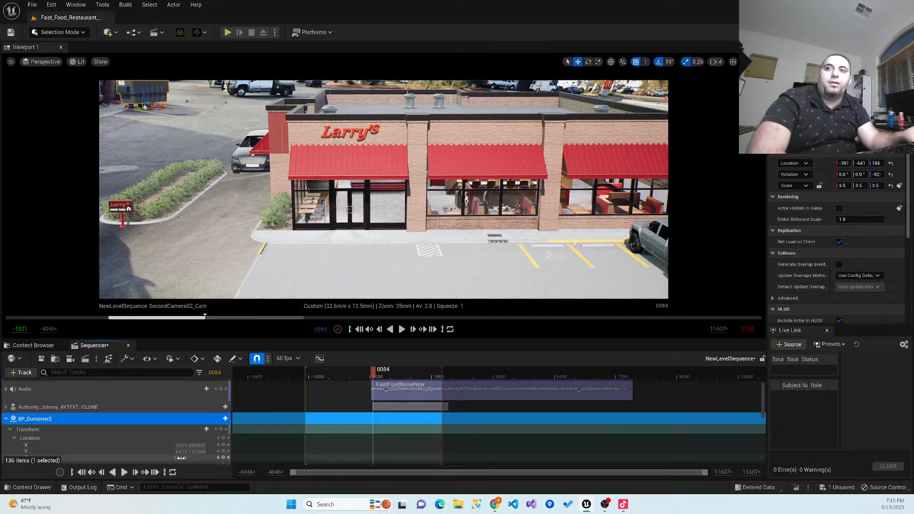
pyautogui.moveTo(187, 457); pyautogui.dragTo(182, 457)
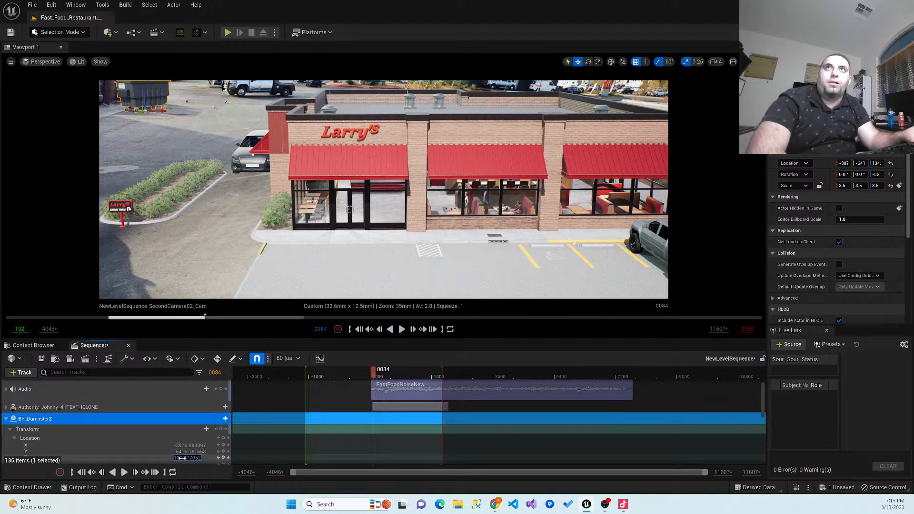
pyautogui.click(224, 457)
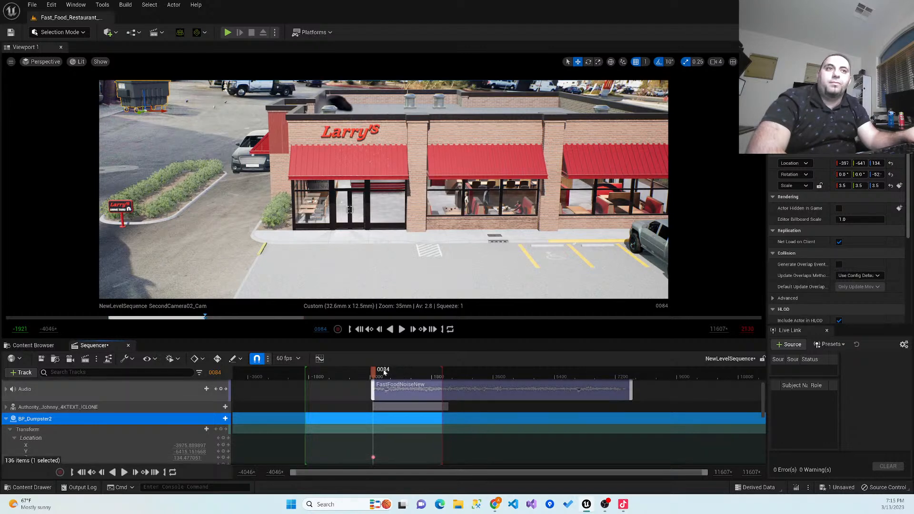
# - Key the dumpster's Z location at frame 245 with a value of about 84.9
pyautogui.moveTo(377, 372); pyautogui.dragTo(379, 373)
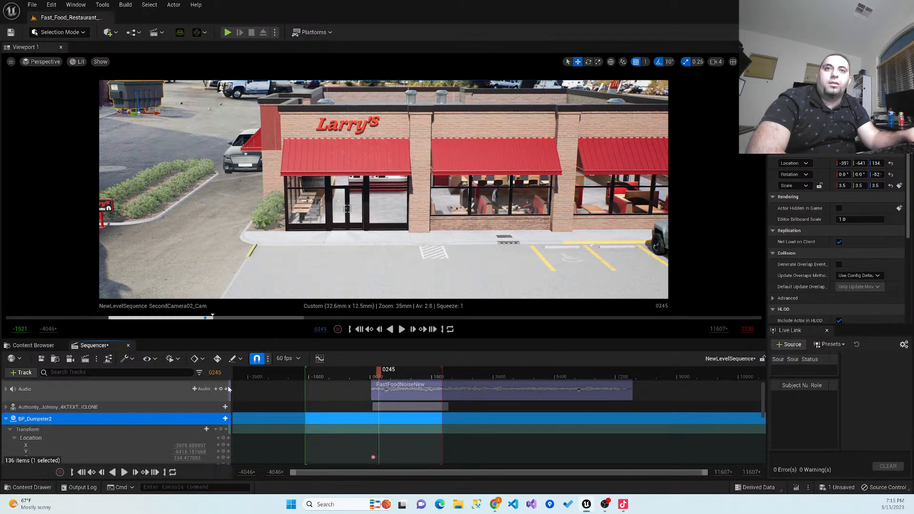
pyautogui.scroll(-2, 215, 419)
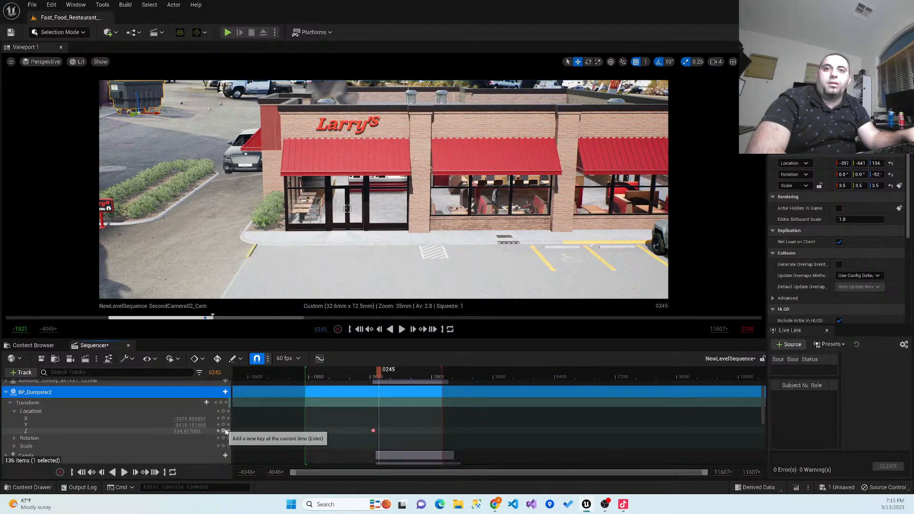
pyautogui.moveTo(188, 418); pyautogui.dragTo(169, 418)
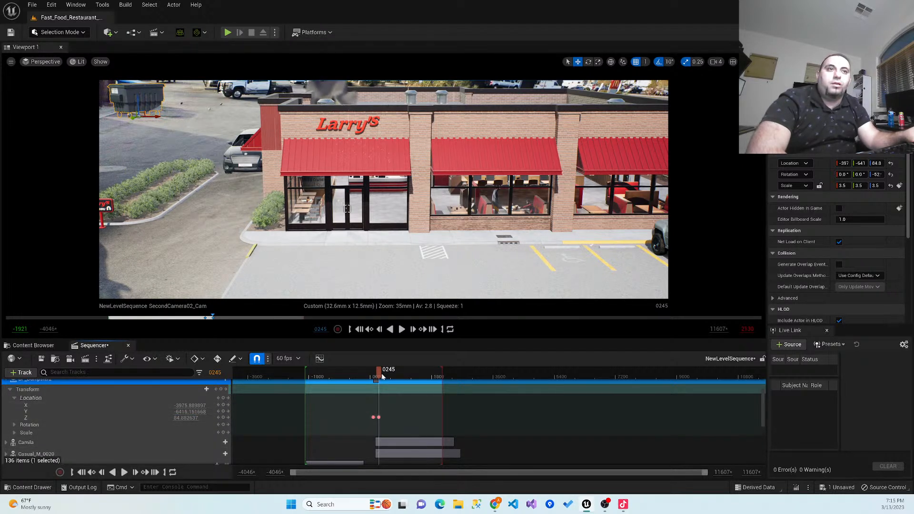
# - Key the dumpster's Z location at frame 818 with a value of about 82.7, and save the sequence
pyautogui.moveTo(383, 375); pyautogui.dragTo(400, 376)
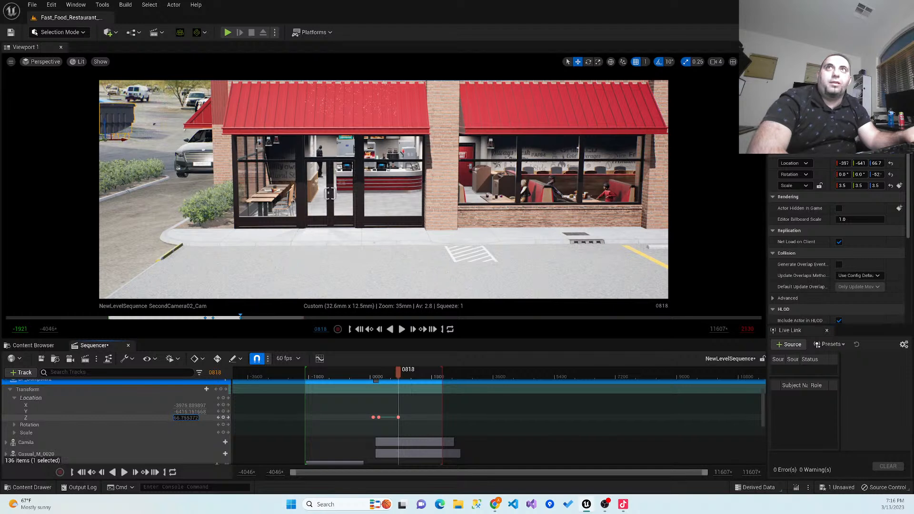
pyautogui.press('Return')
pyautogui.moveTo(186, 417); pyautogui.dragTo(190, 417)
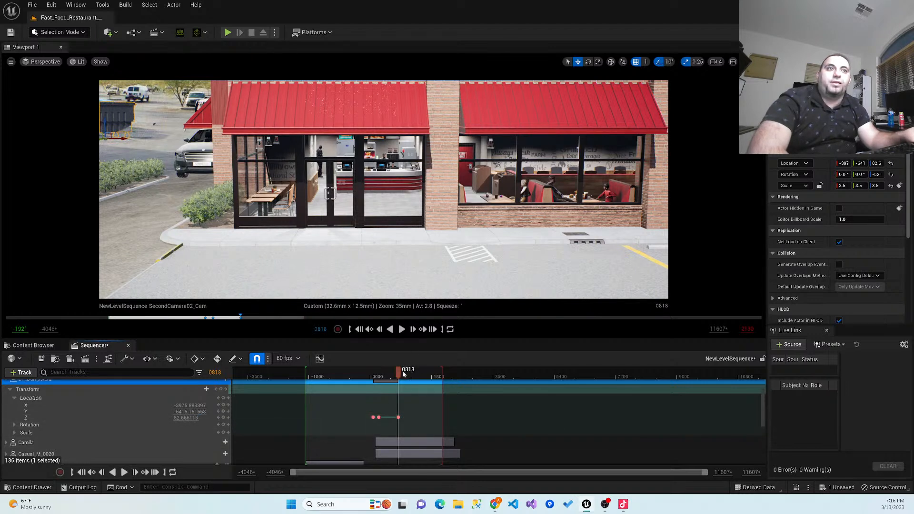
pyautogui.click(41, 358)
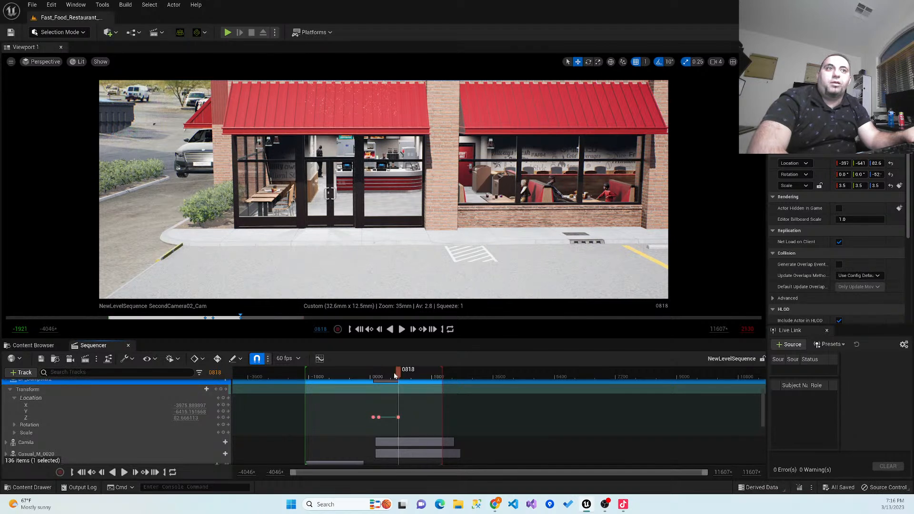
# - Play the sequence from frame -1893 through both camera shots, and scrub back to frame 832
pyautogui.click(374, 376)
pyautogui.click(306, 377)
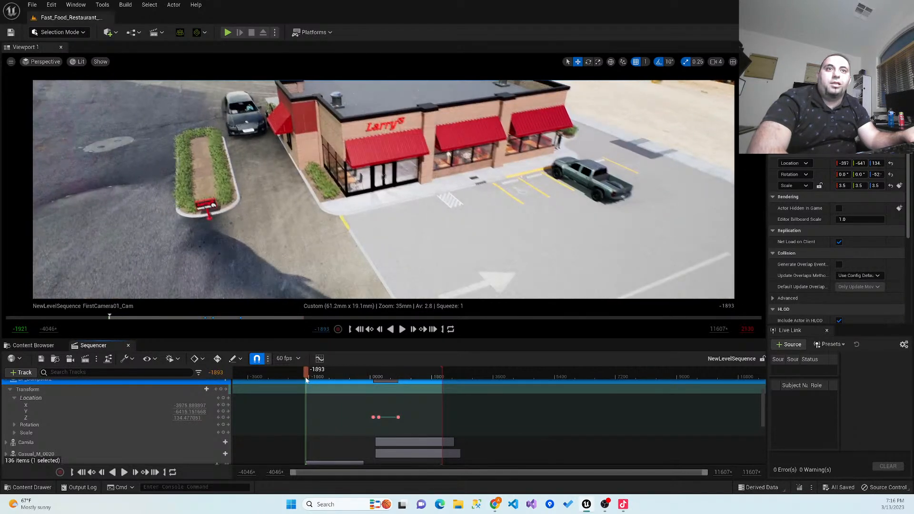
pyautogui.click(402, 329)
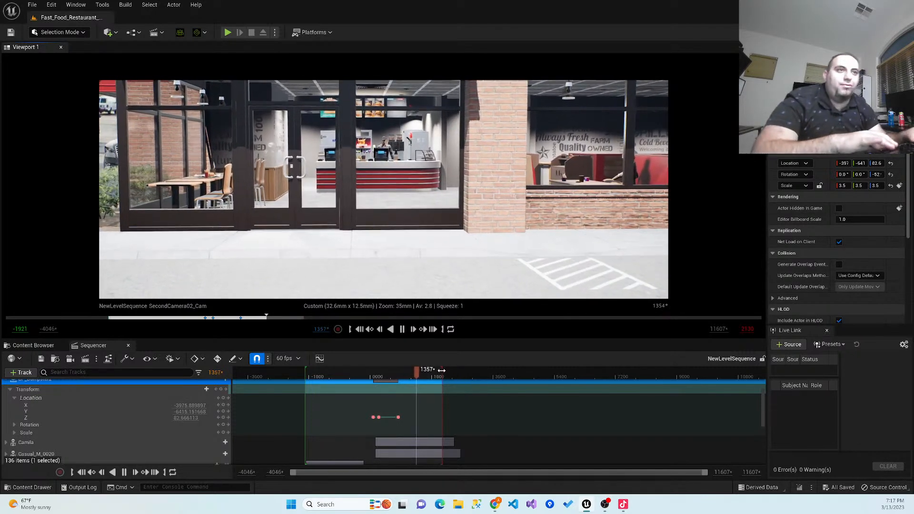
pyautogui.moveTo(422, 377); pyautogui.dragTo(399, 378)
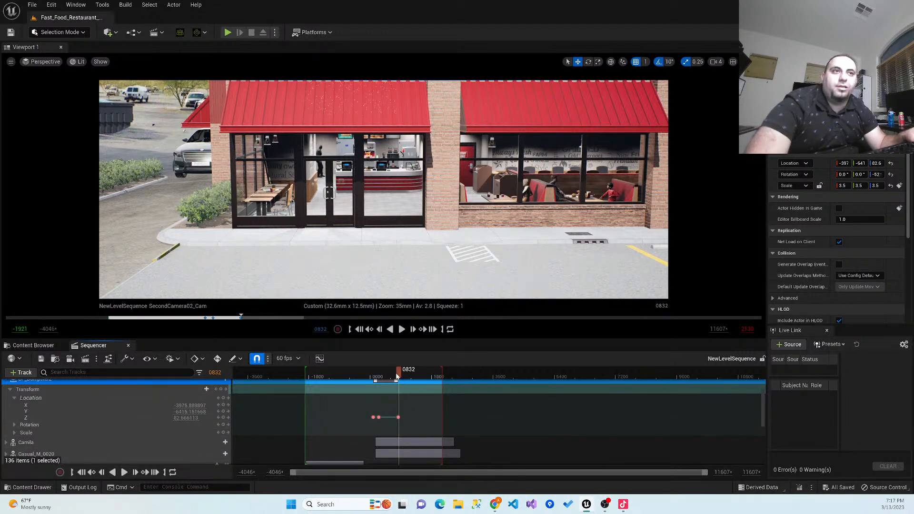
# - Scrub back to frame 84 and delete the dumpster's Z location key there
pyautogui.moveTo(389, 376); pyautogui.dragTo(372, 379)
pyautogui.click(372, 418)
pyautogui.press('Delete')
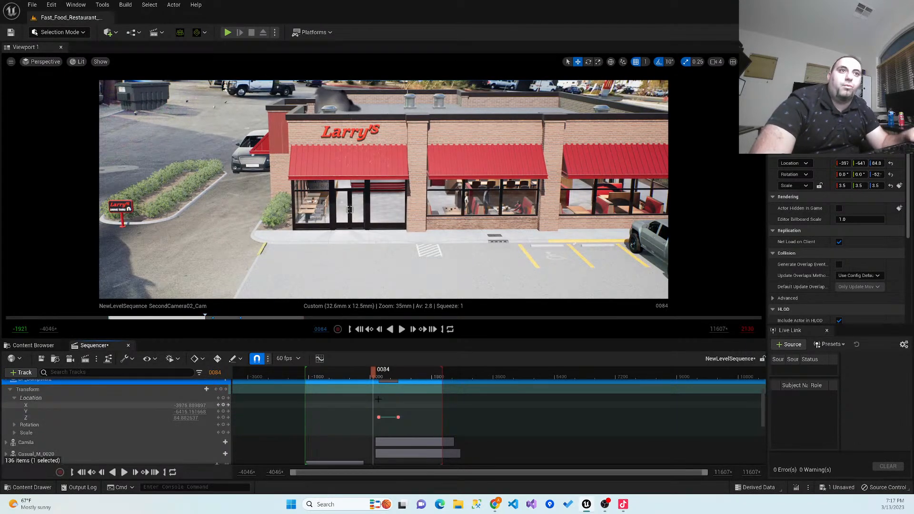
# - Set the dumpster's location at frame 224 to about X -3932 and Y -6051, and key the Y channel there
pyautogui.moveTo(374, 375)
pyautogui.mouseDown()
pyautogui.moveTo(407, 377)
pyautogui.moveTo(377, 383)
pyautogui.mouseUp()
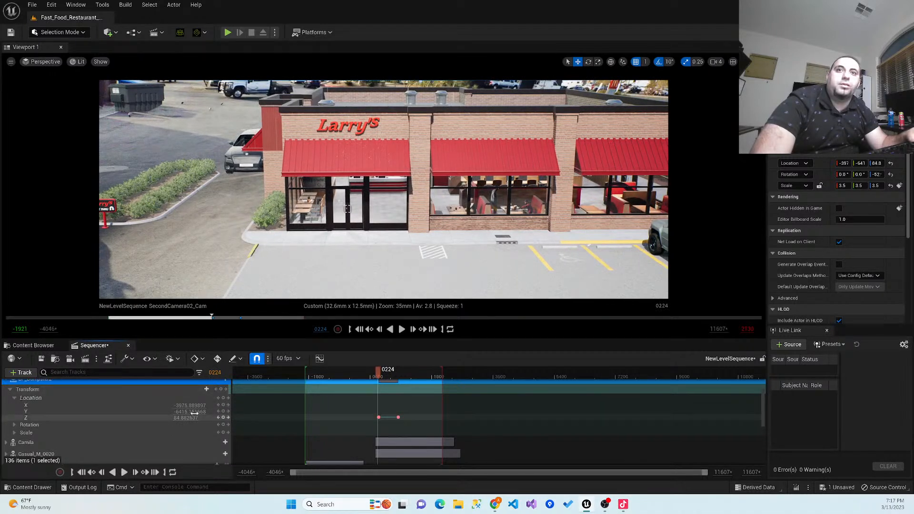
pyautogui.moveTo(189, 405); pyautogui.dragTo(194, 405)
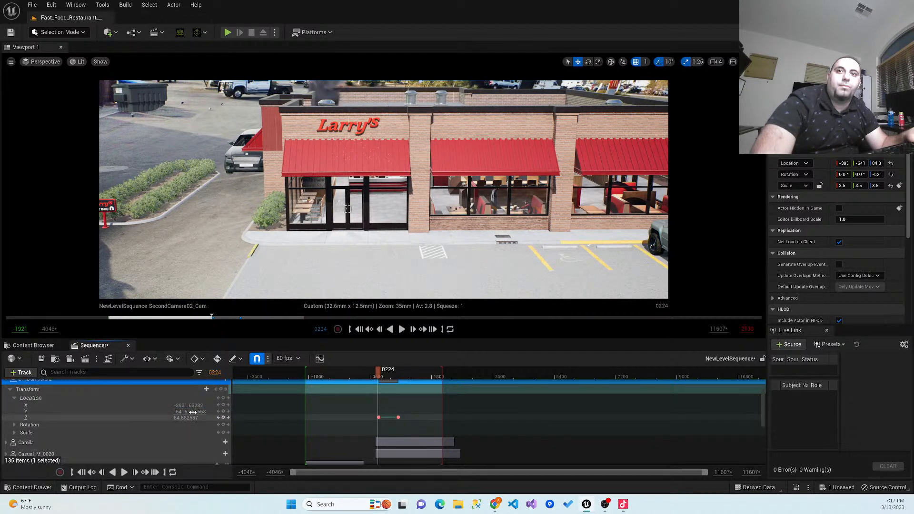
pyautogui.moveTo(189, 411); pyautogui.dragTo(190, 411)
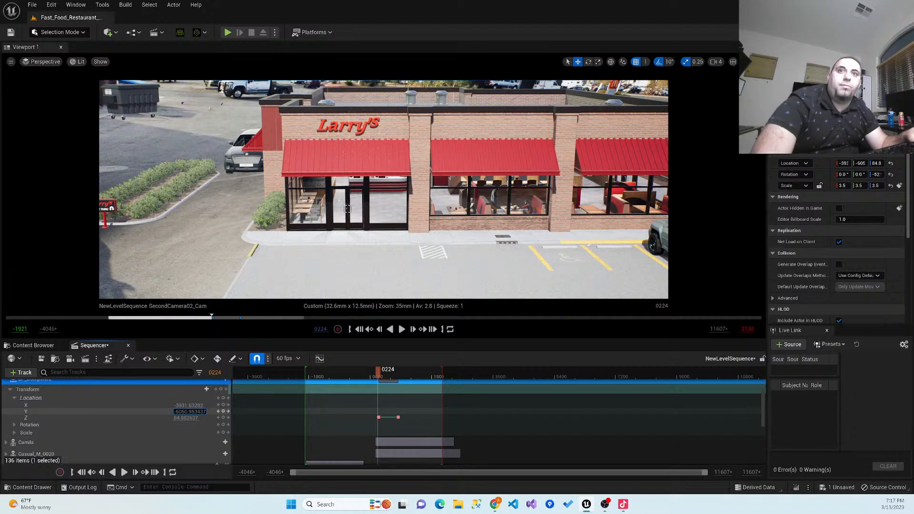
pyautogui.click(223, 411)
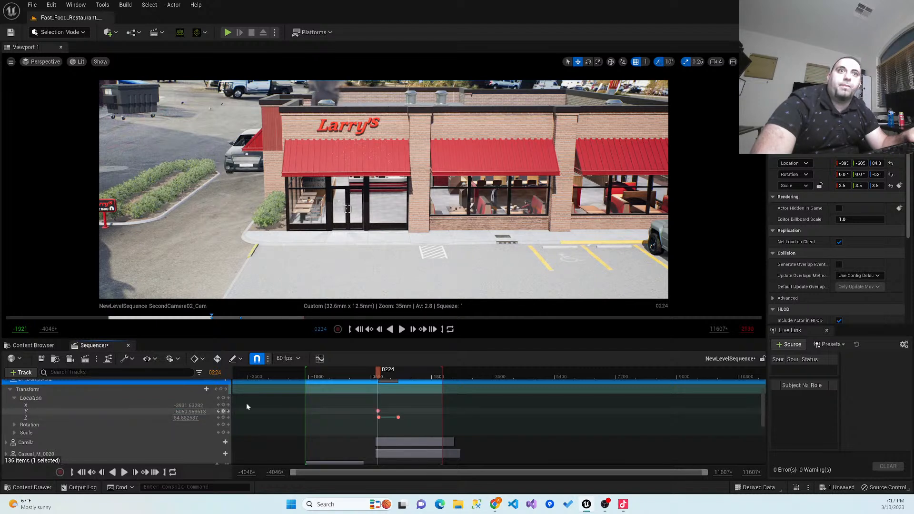
# - Scrub through the second shot, return to frame -1893, and play the sequence to check the dumpster
pyautogui.moveTo(377, 375); pyautogui.dragTo(408, 374)
pyautogui.moveTo(344, 386); pyautogui.dragTo(307, 391)
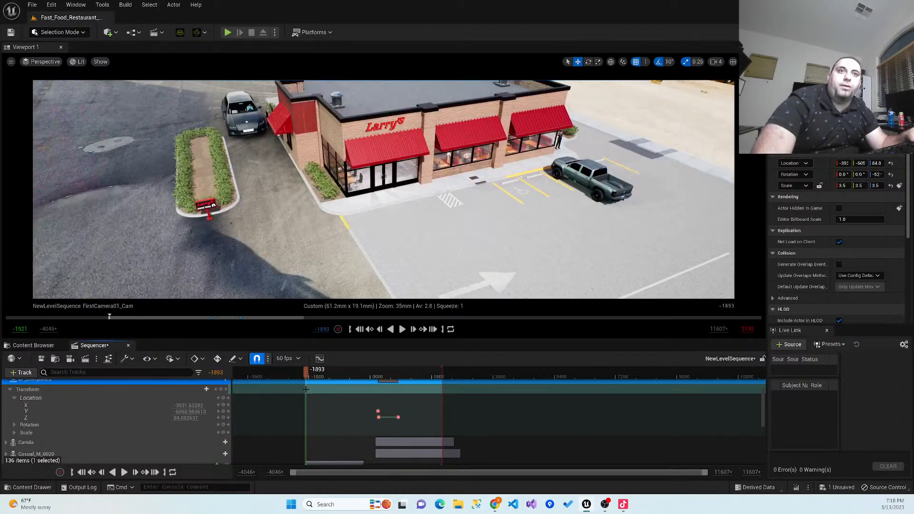
pyautogui.click(402, 329)
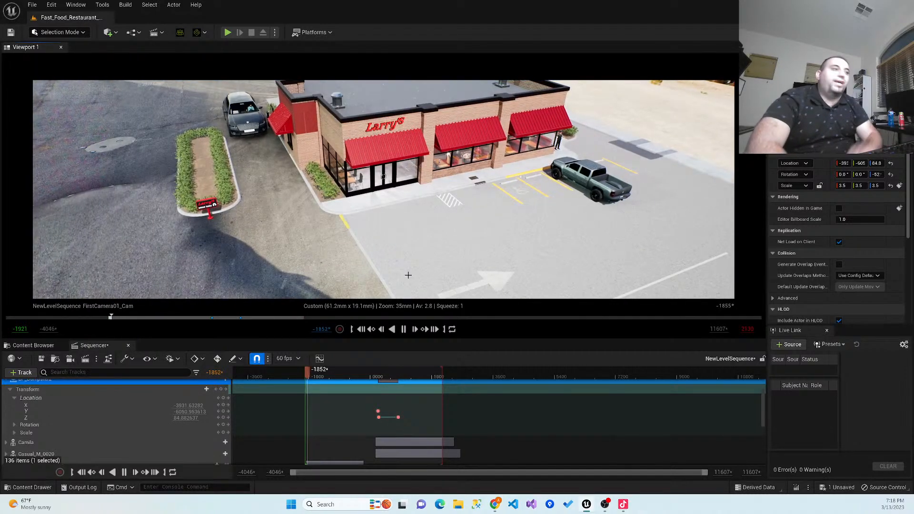
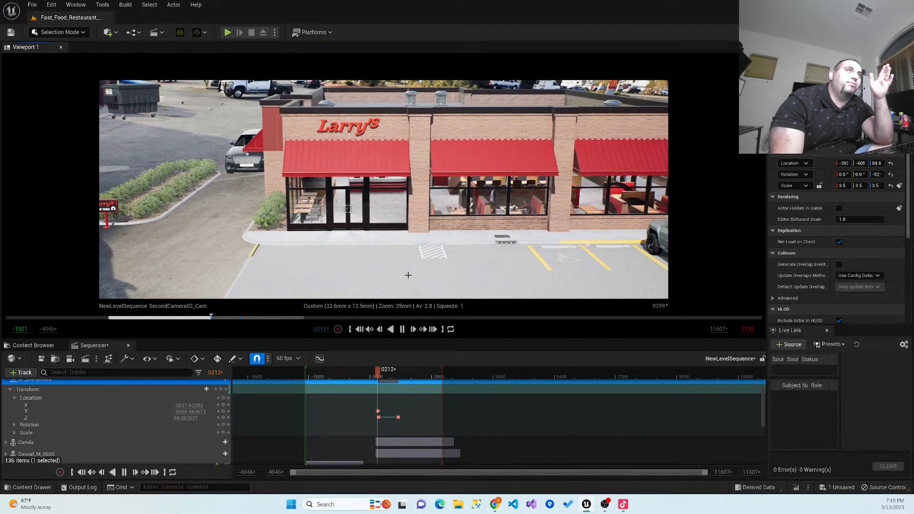
# - Stop playback, bring the Camera Cuts track into view, and scrub back and forth across the cut between the two cameras, ending at frame 63
pyautogui.click(402, 330)
pyautogui.moveTo(385, 371)
pyautogui.mouseDown()
pyautogui.moveTo(353, 375)
pyautogui.moveTo(371, 379)
pyautogui.mouseUp()
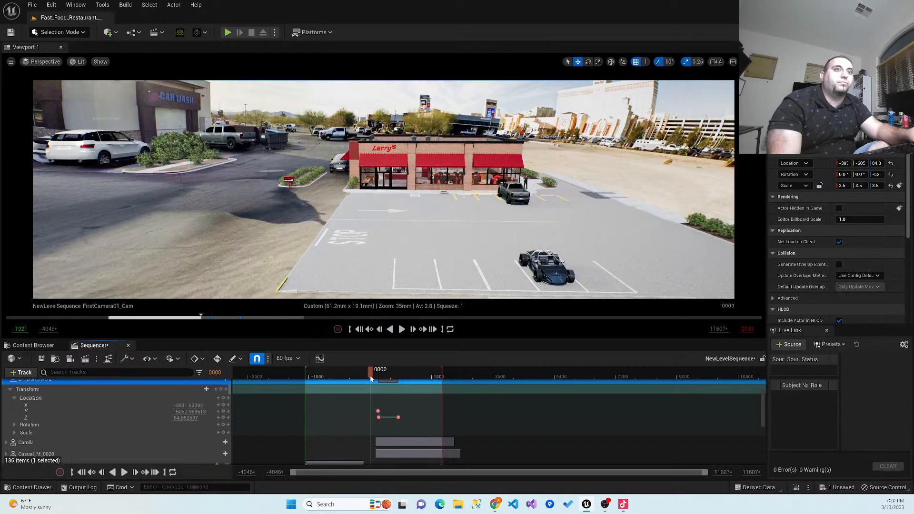
pyautogui.moveTo(763, 396); pyautogui.dragTo(763, 389)
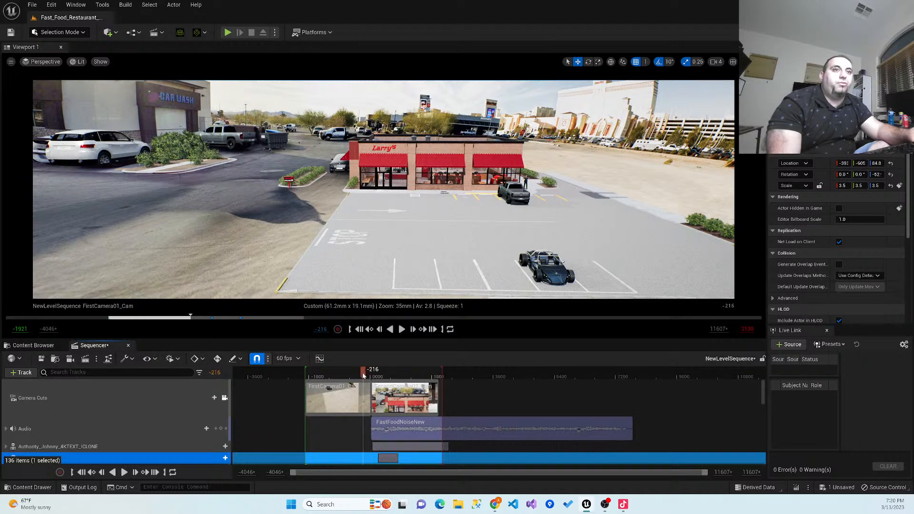
pyautogui.moveTo(365, 376); pyautogui.dragTo(373, 381)
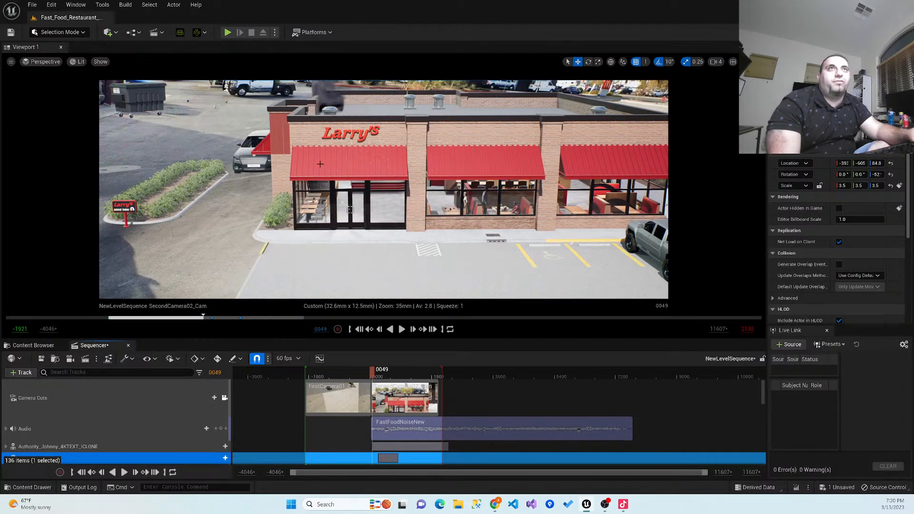
pyautogui.moveTo(370, 375); pyautogui.dragTo(372, 374)
pyautogui.click(371, 373)
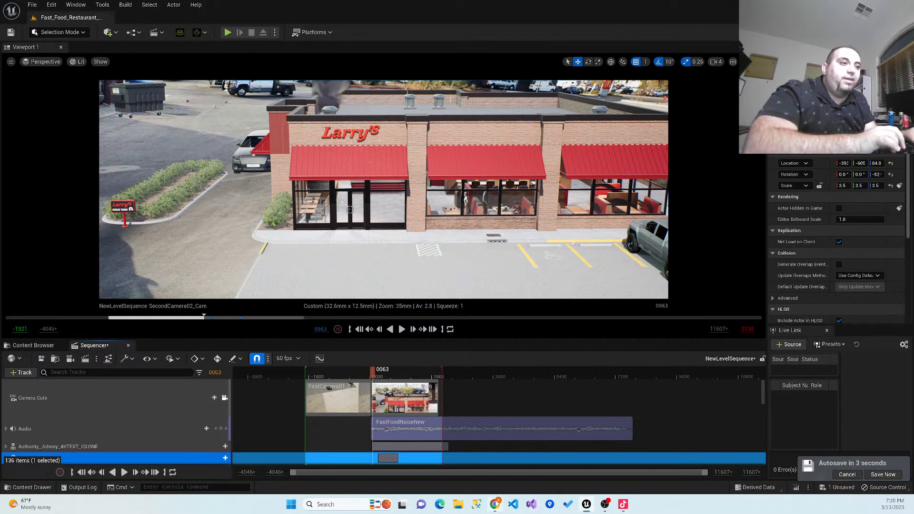
# - Switch to Chrome and open the Udemy website
pyautogui.moveTo(495, 504)
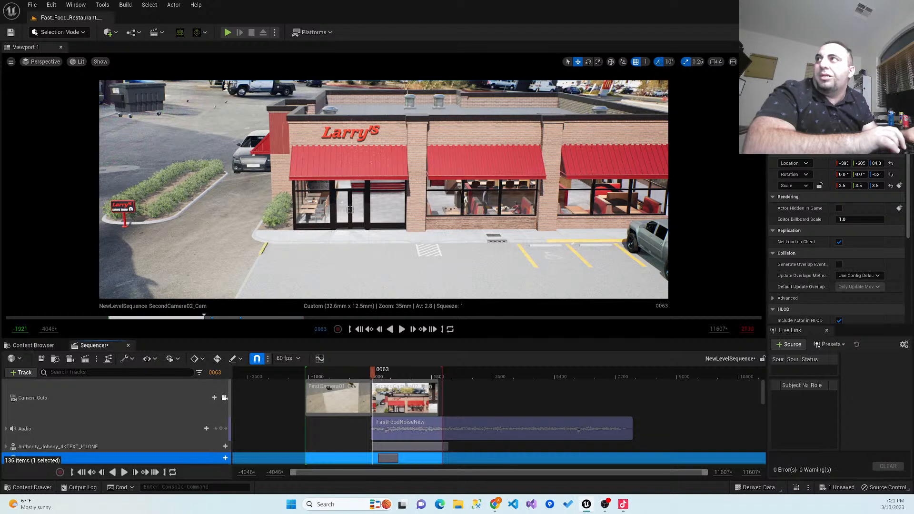
pyautogui.moveTo(0, 160); pyautogui.dragTo(214, 120)
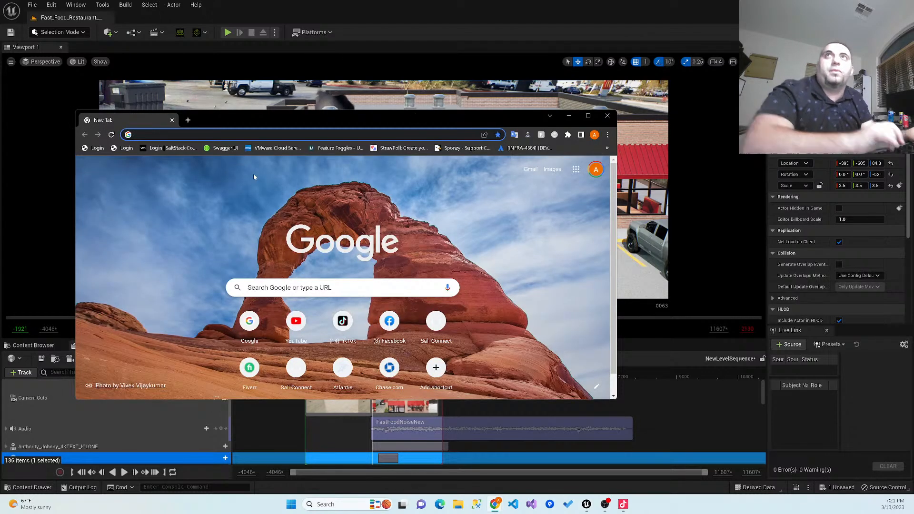
pyautogui.write('udemy')
pyautogui.press('Return')
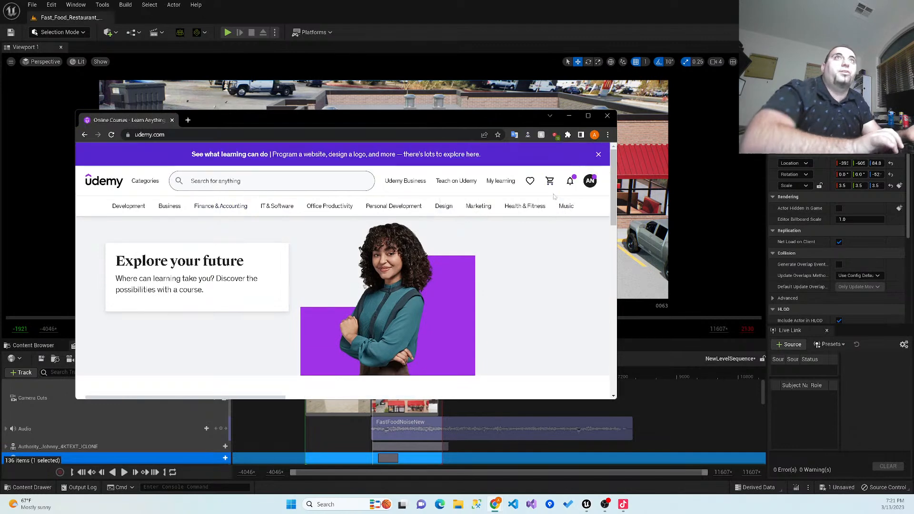
# - Dismiss the Honey coupon pop-up and open the enrolled course "Unreal Engine 5 - How to Make Awesome Cinematics"
pyautogui.click(594, 162)
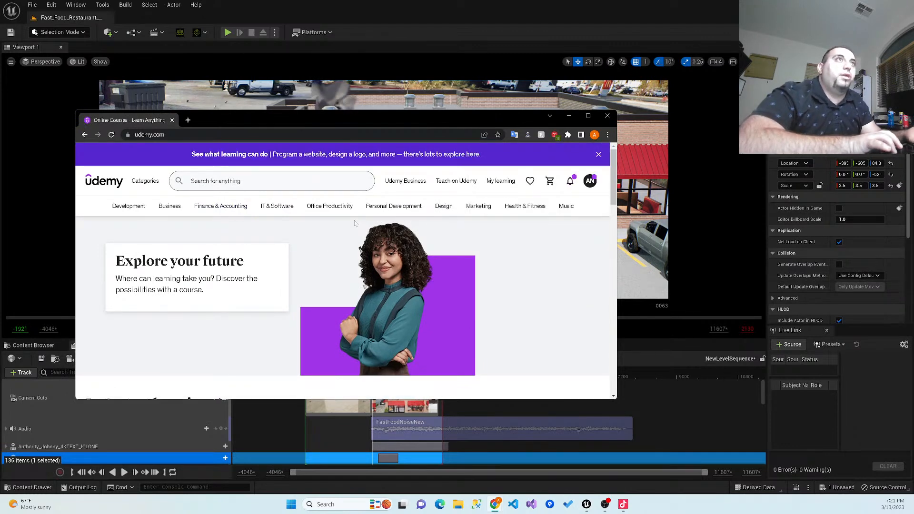
pyautogui.moveTo(521, 193)
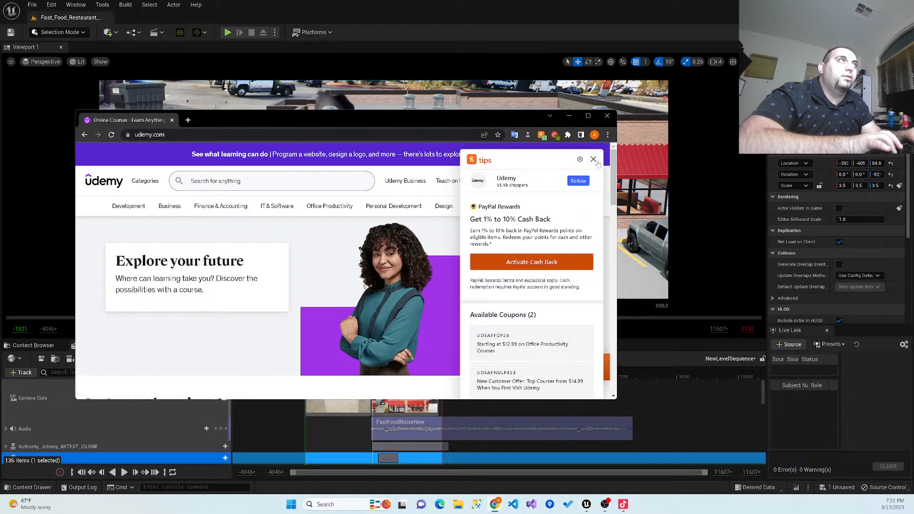
pyautogui.click(593, 160)
pyautogui.moveTo(526, 186)
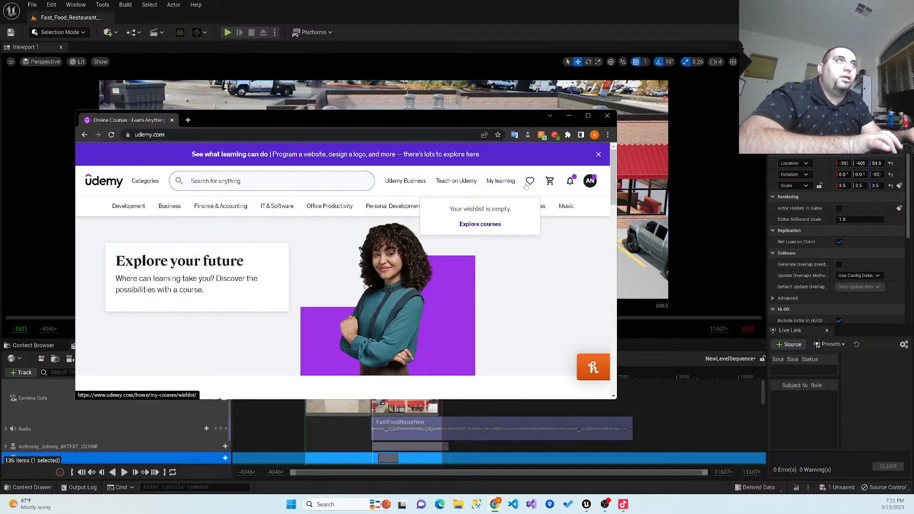
pyautogui.moveTo(497, 185)
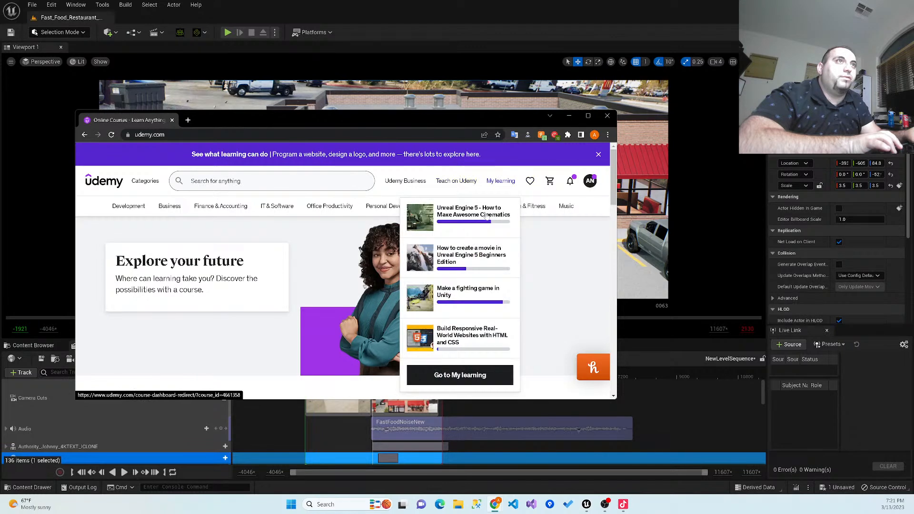
pyautogui.click(483, 216)
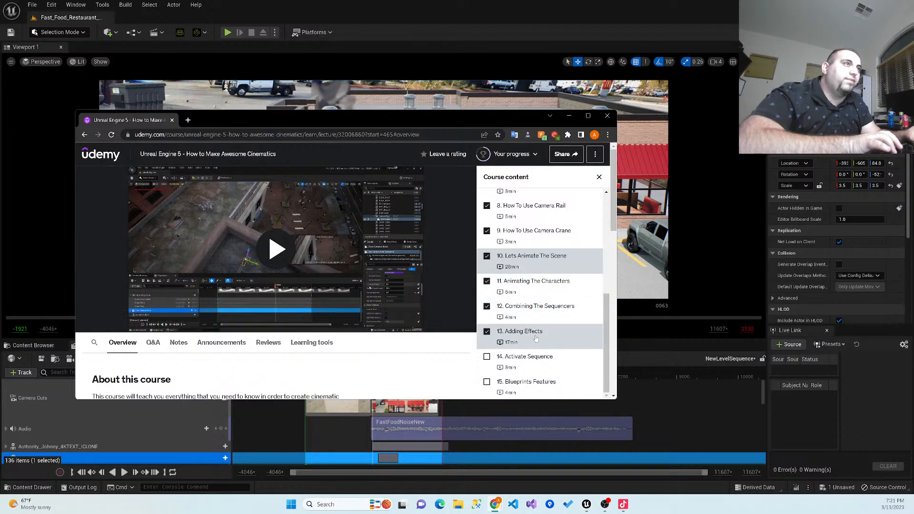
# - Open lecture 12, "Combining The Sequencers", and show its video in full screen
pyautogui.click(554, 308)
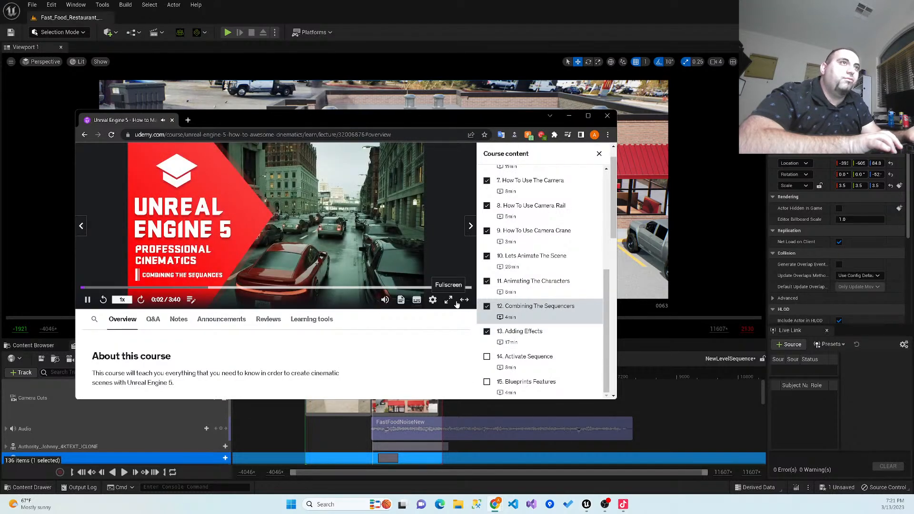
pyautogui.click(463, 300)
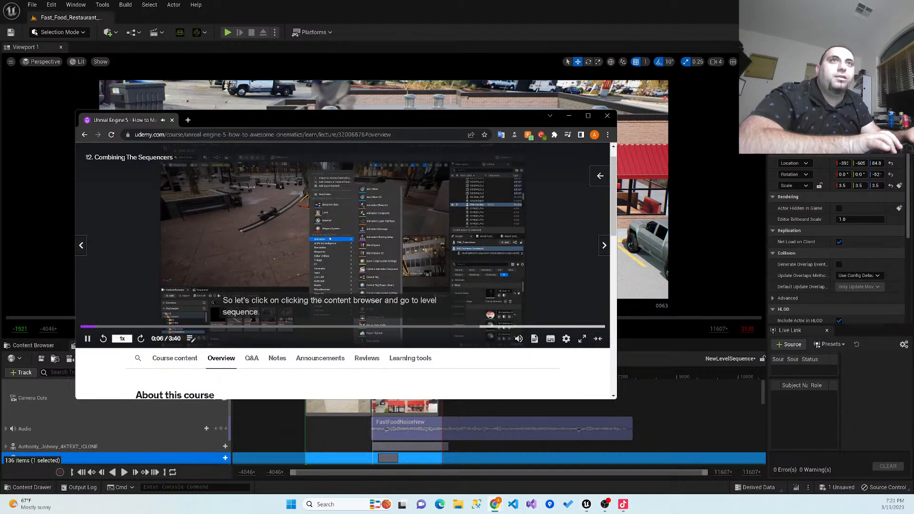
pyautogui.click(581, 338)
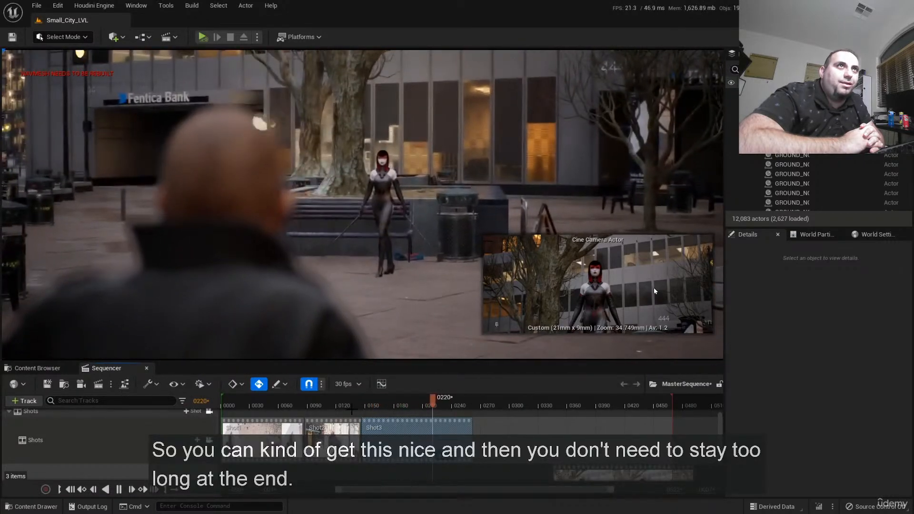
# - Watch the lecture's demonstration of shortening the end of Shot3 in the master sequence and replaying it from frame 141
pyautogui.press('space')
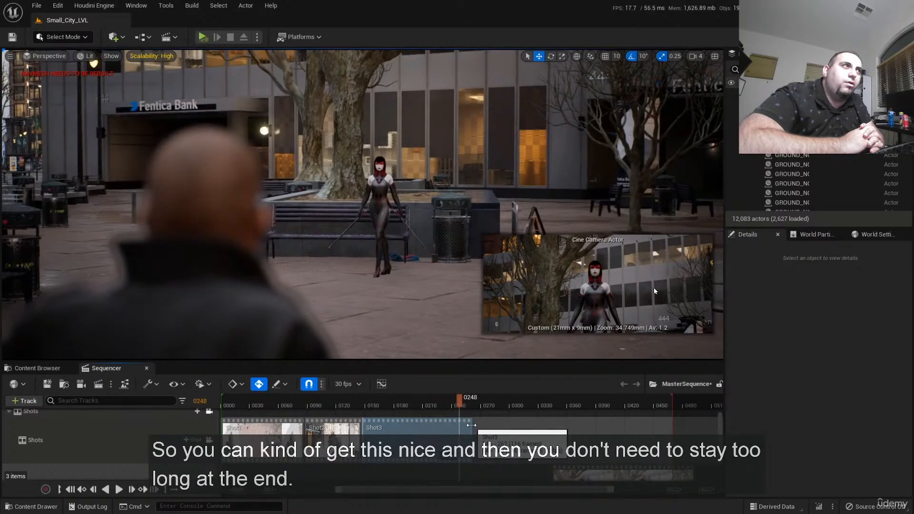
pyautogui.moveTo(465, 427); pyautogui.dragTo(412, 415)
pyautogui.press('space')
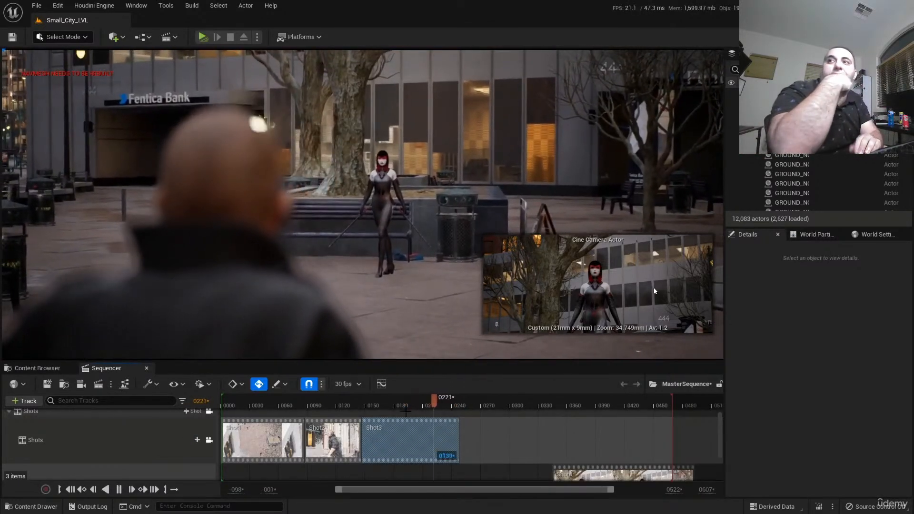
pyautogui.press('space')
pyautogui.moveTo(408, 401); pyautogui.dragTo(356, 405)
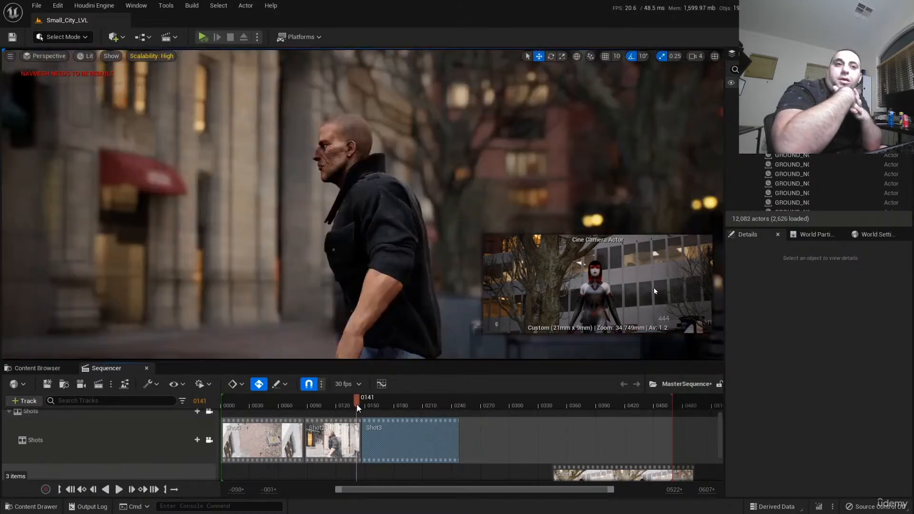
pyautogui.press('space')
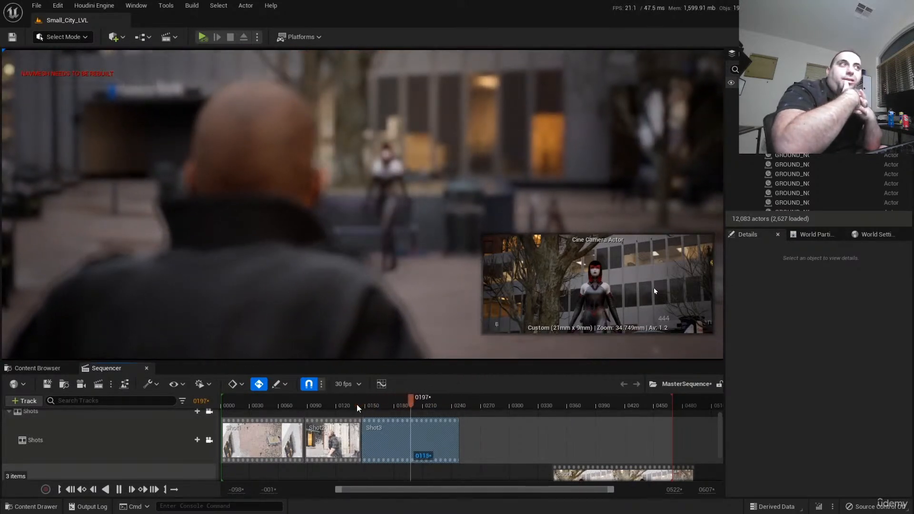
pyautogui.press('space')
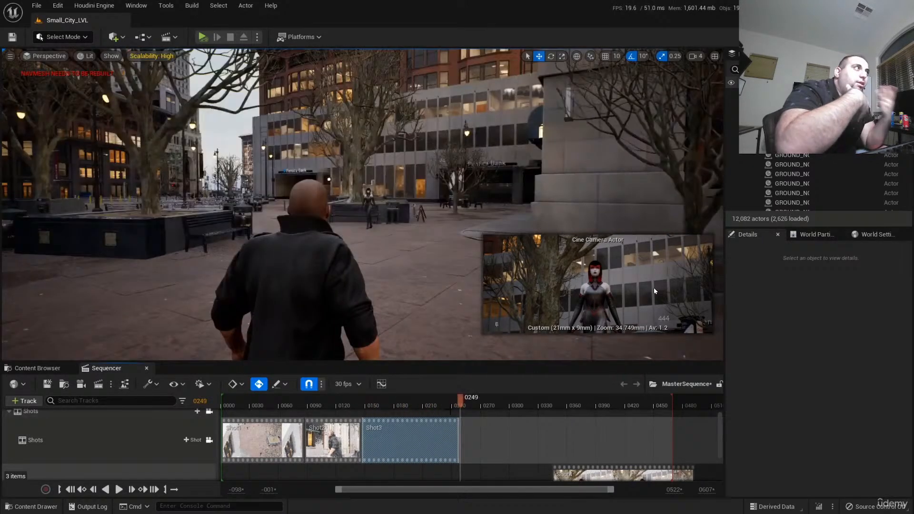
# - Watch how the lecture places Shot4 directly after Shot3 and reviews the new shot through frame 390
pyautogui.moveTo(446, 408); pyautogui.dragTo(462, 408)
pyautogui.moveTo(579, 472); pyautogui.dragTo(492, 437)
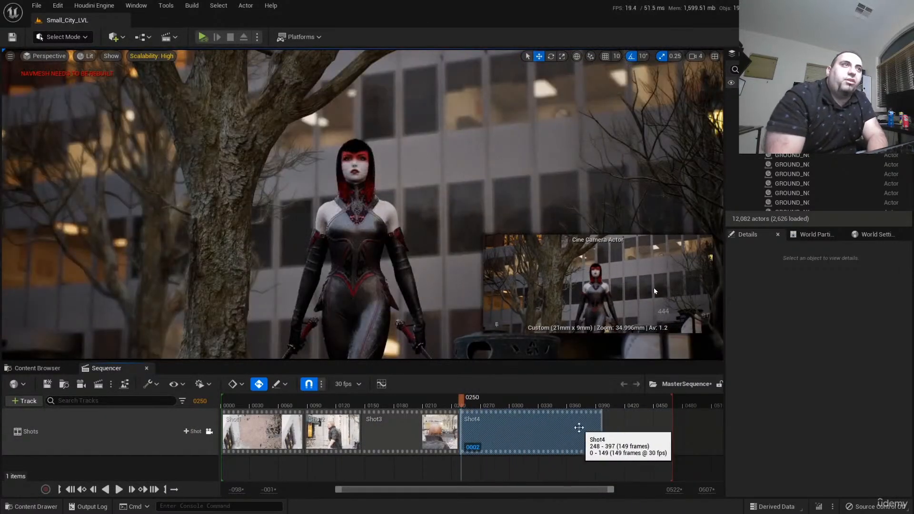
pyautogui.click(454, 406)
pyautogui.press('space')
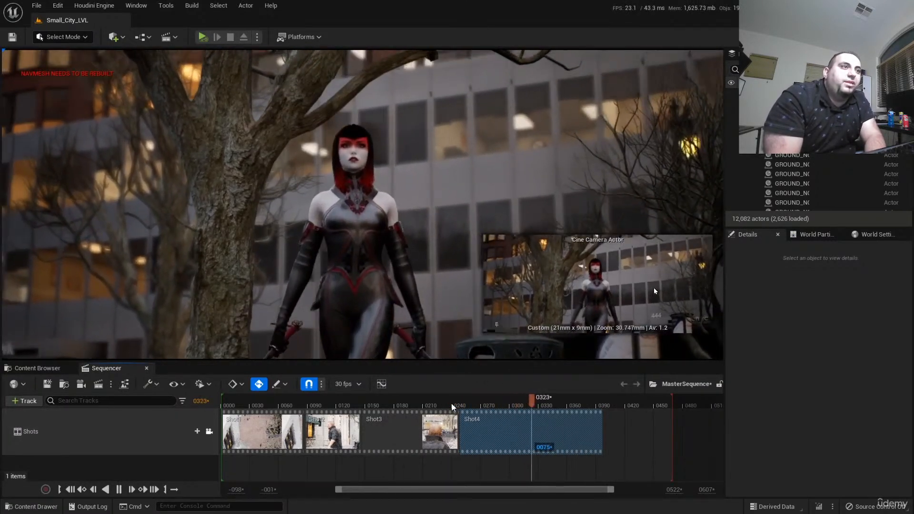
pyautogui.press('space')
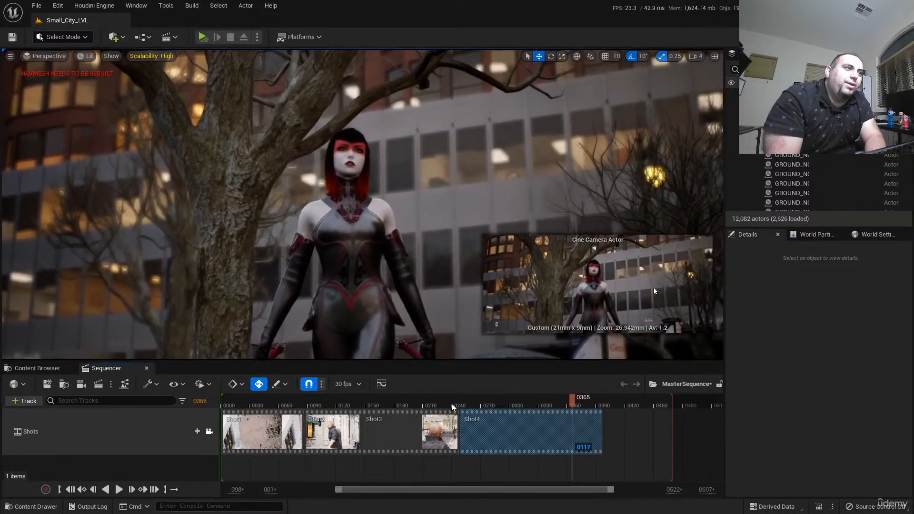
pyautogui.moveTo(571, 401); pyautogui.dragTo(596, 409)
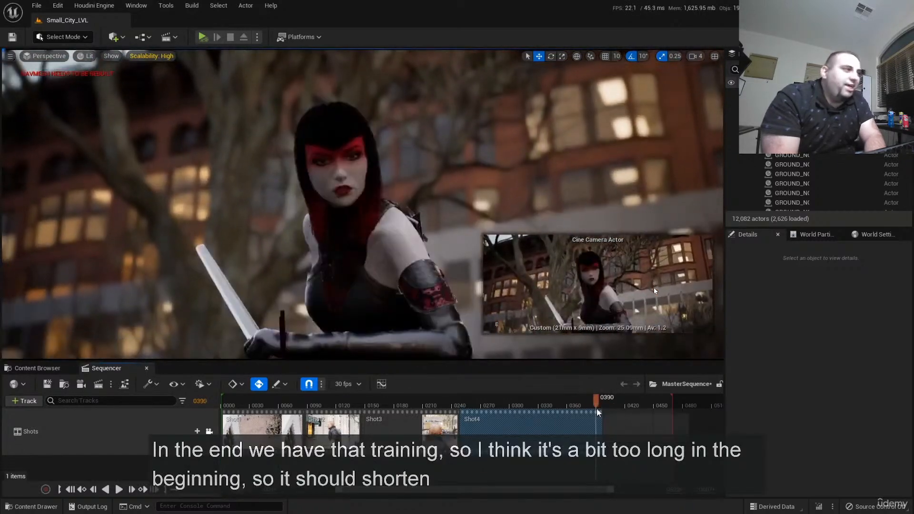
# - Watch how the lecture trims the beginning of Shot4 in several passes and replays the transition from Shot3
pyautogui.moveTo(468, 422); pyautogui.dragTo(495, 426)
pyautogui.click(431, 407)
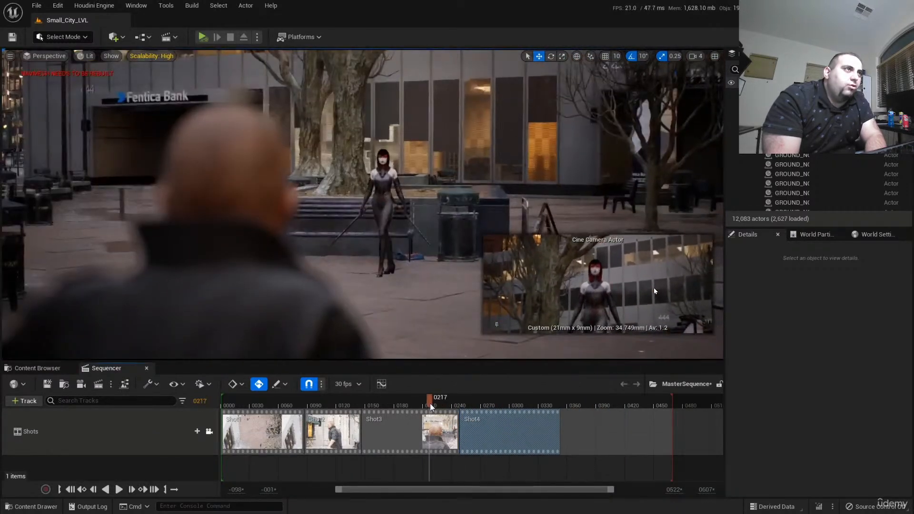
pyautogui.press('space')
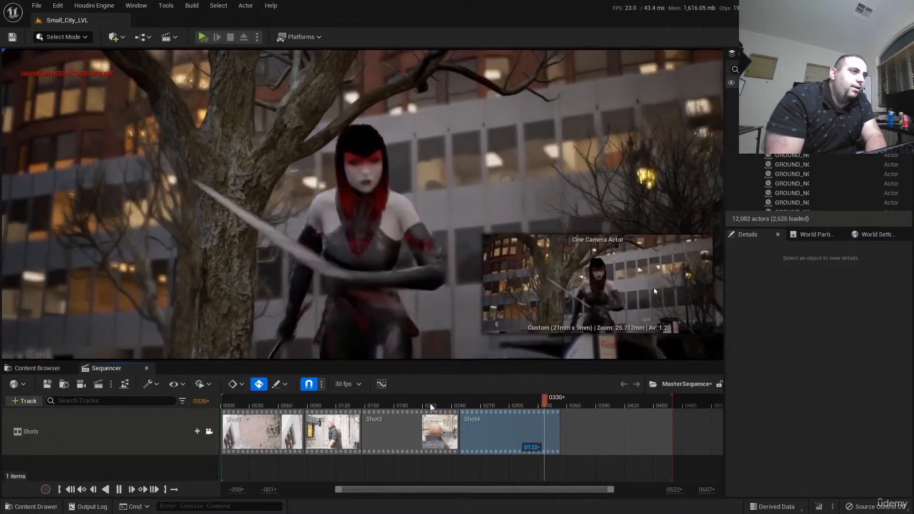
pyautogui.press('space')
pyautogui.moveTo(506, 419); pyautogui.dragTo(455, 423)
pyautogui.click(446, 408)
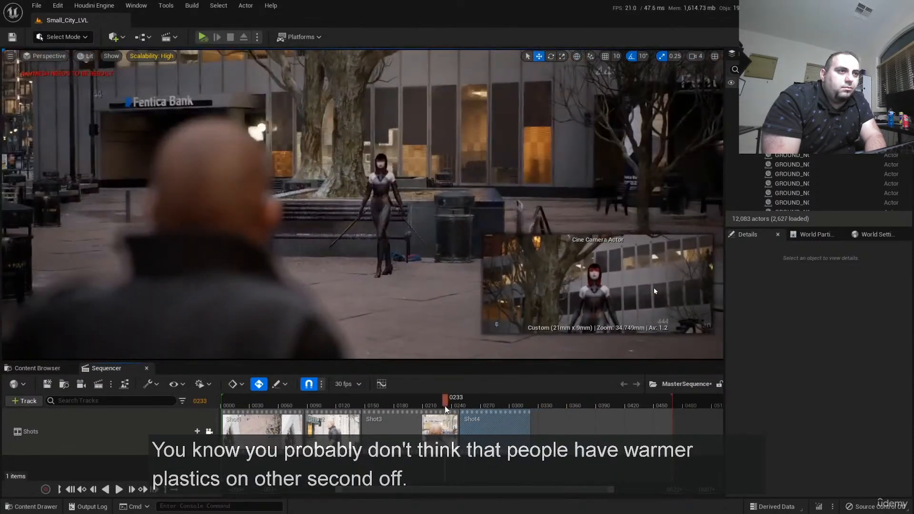
pyautogui.press('space')
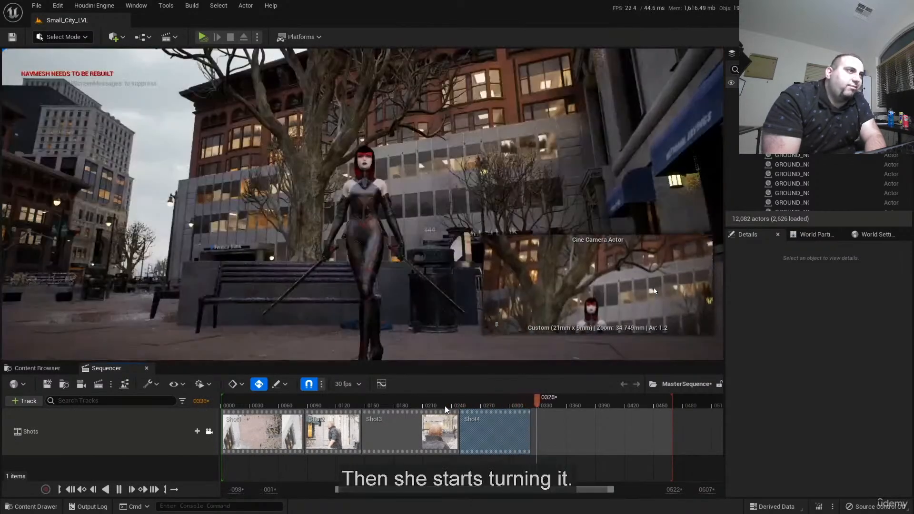
pyautogui.press('space')
pyautogui.moveTo(481, 422)
pyautogui.mouseDown()
pyautogui.moveTo(490, 422)
pyautogui.moveTo(478, 422)
pyautogui.mouseUp()
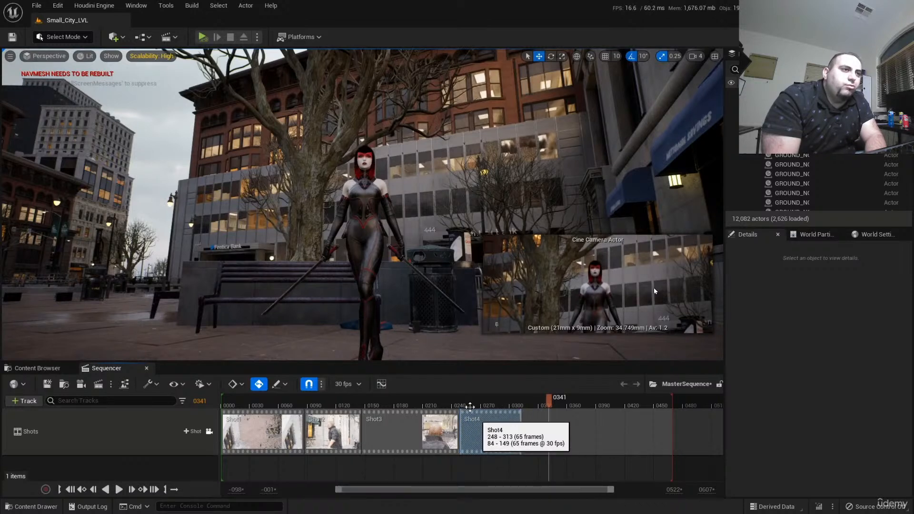
pyautogui.press('space')
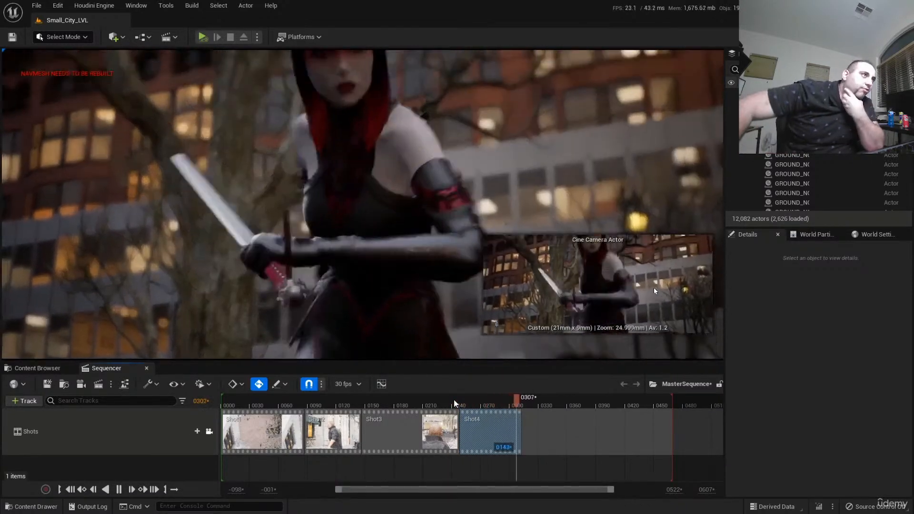
pyautogui.click(522, 402)
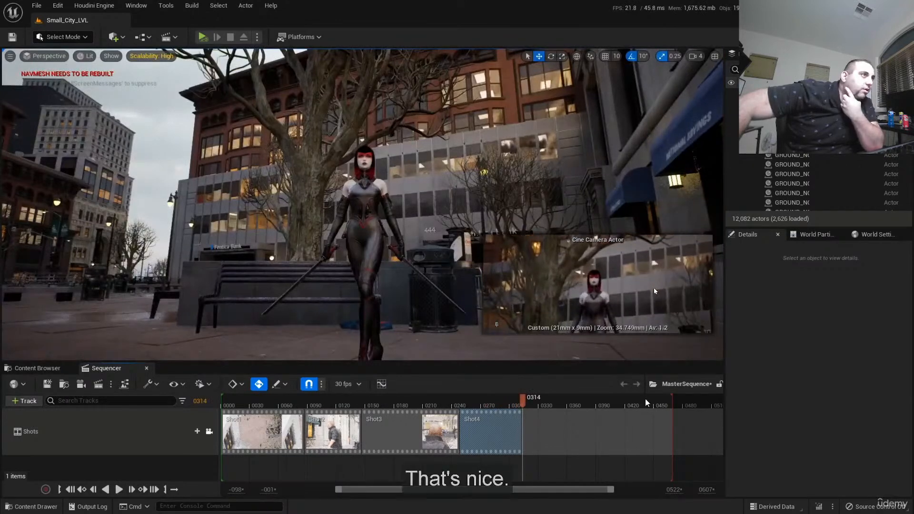
pyautogui.moveTo(490, 408); pyautogui.dragTo(215, 412)
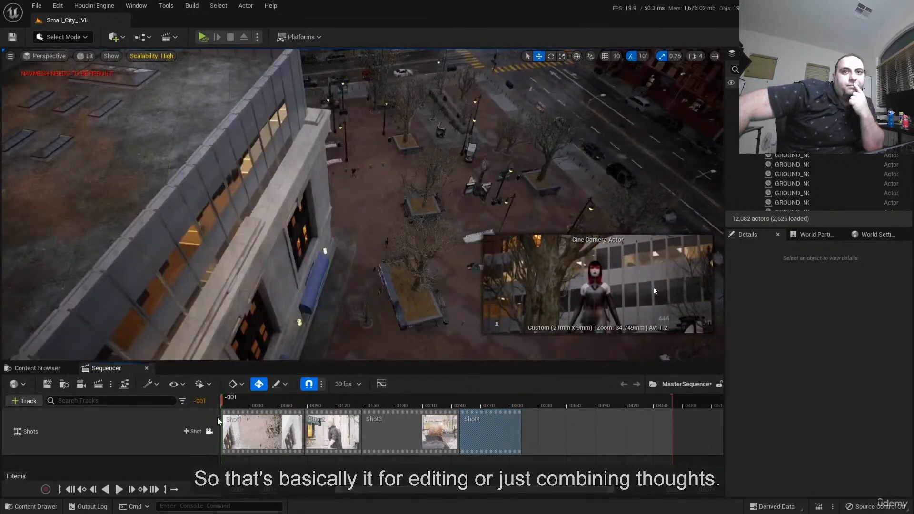
# - Pause the "Adding Effects" lecture, leave full screen, and return to the restaurant sequence in Unreal Editor
pyautogui.press('space')
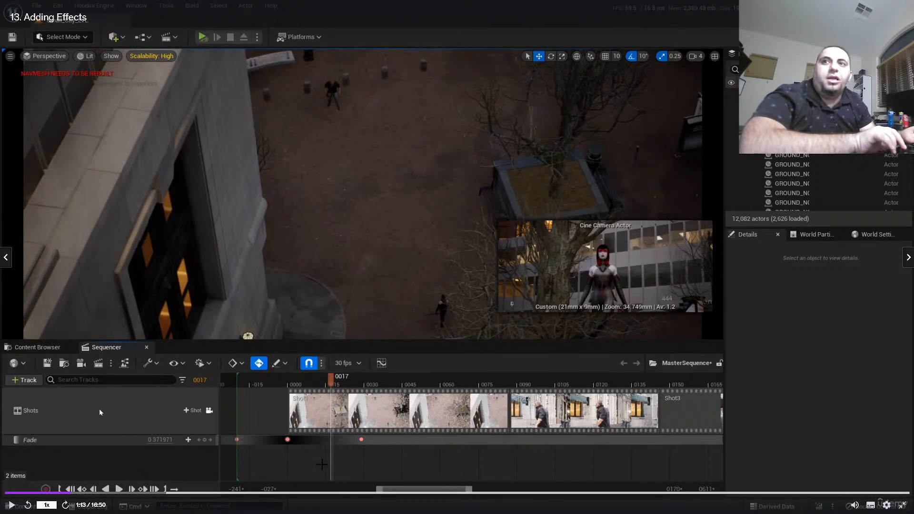
pyautogui.doubleClick(475, 92)
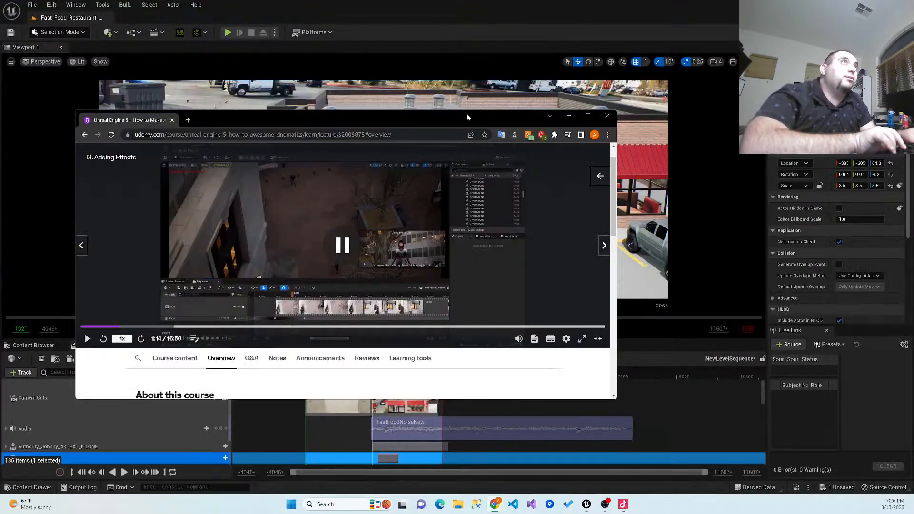
pyautogui.click(564, 118)
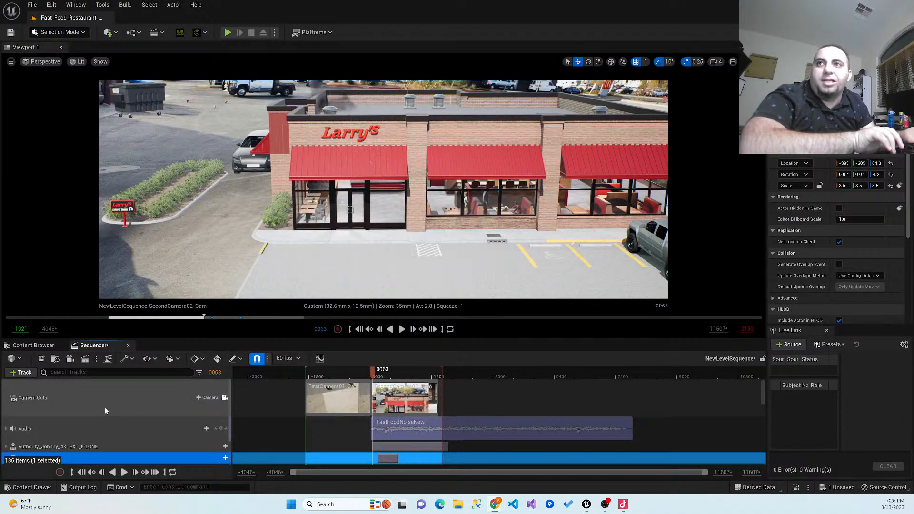
# - Add a Fade track to the restaurant level sequence
pyautogui.click(29, 373)
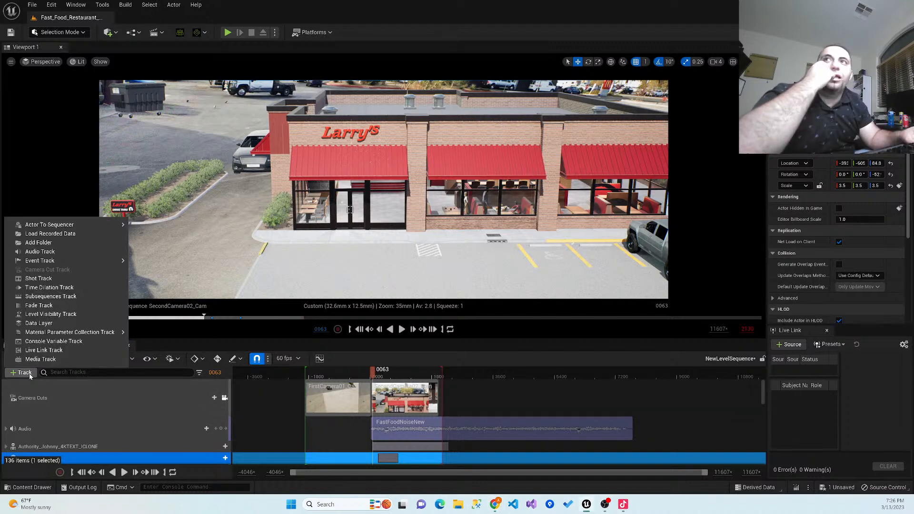
pyautogui.moveTo(81, 336)
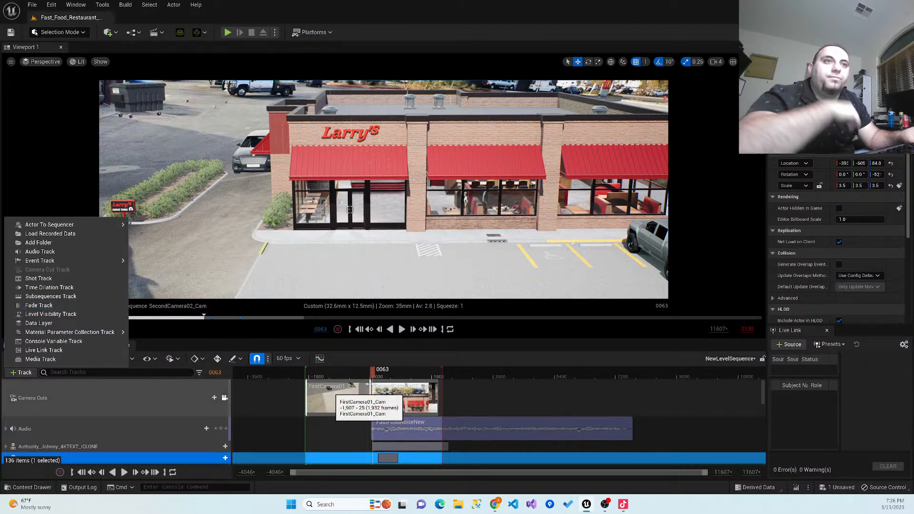
pyautogui.moveTo(373, 374); pyautogui.dragTo(364, 374)
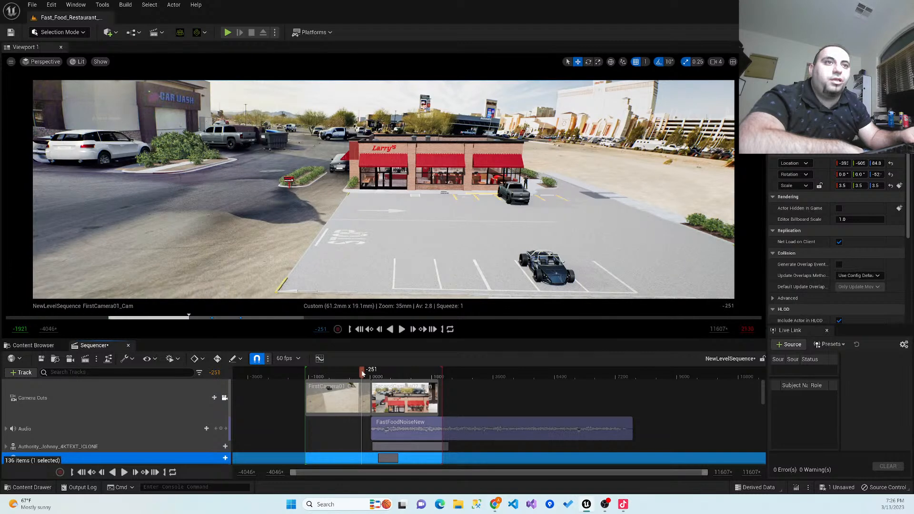
pyautogui.click(33, 373)
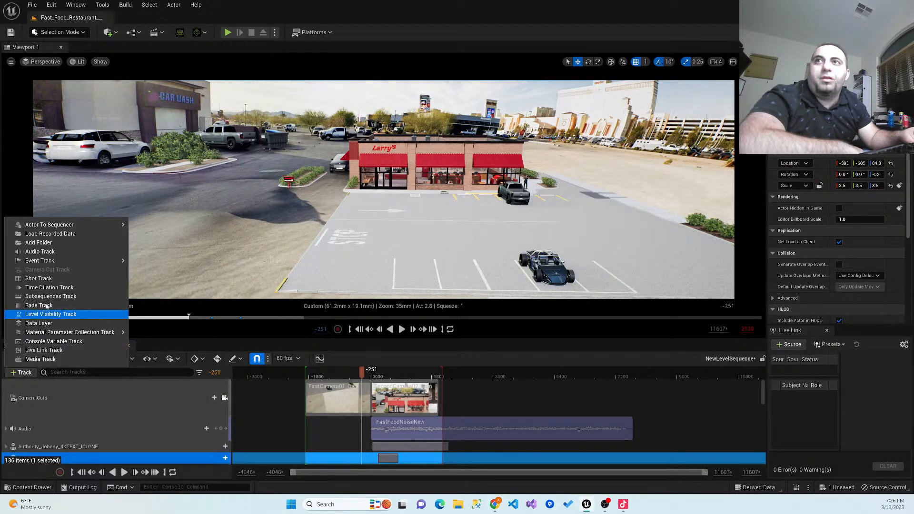
pyautogui.click(39, 305)
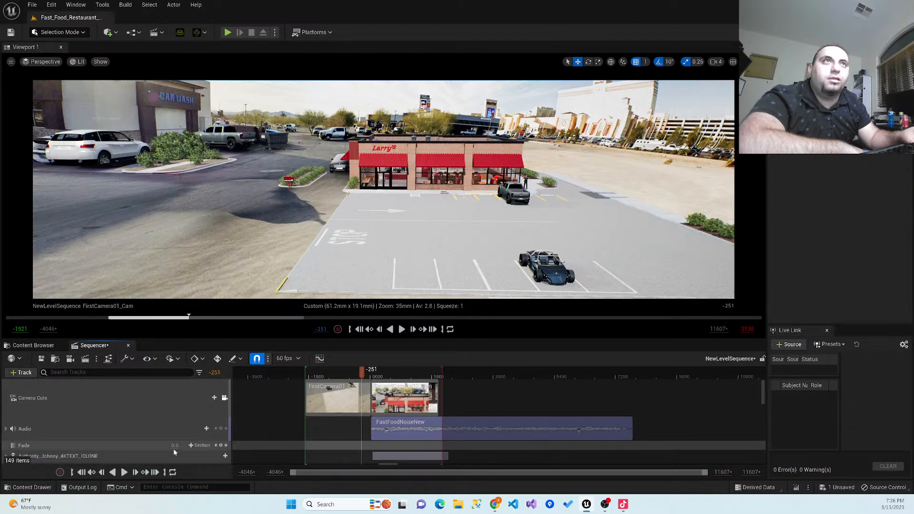
# - Move the SecondCamera02_Cam cut earlier so that it starts at frame -503
pyautogui.moveTo(361, 377)
pyautogui.mouseDown()
pyautogui.moveTo(342, 383)
pyautogui.moveTo(355, 386)
pyautogui.mouseUp()
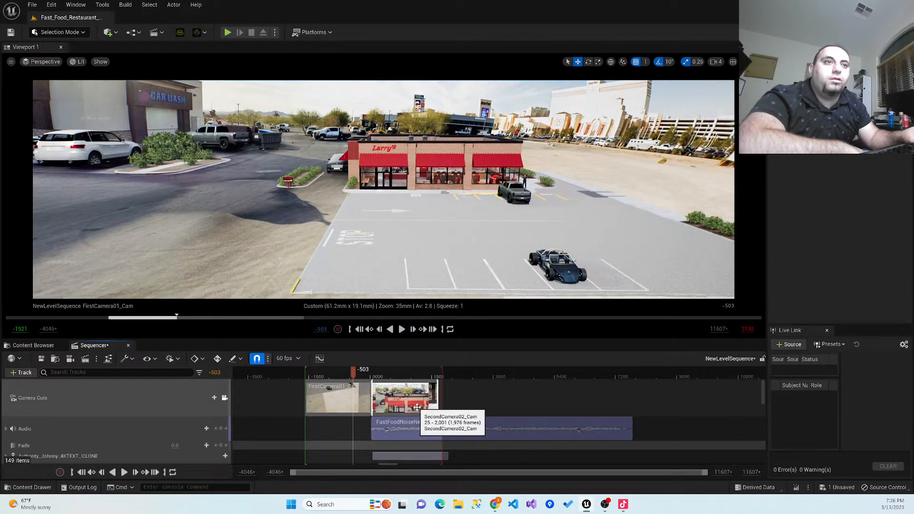
pyautogui.moveTo(417, 406); pyautogui.dragTo(397, 407)
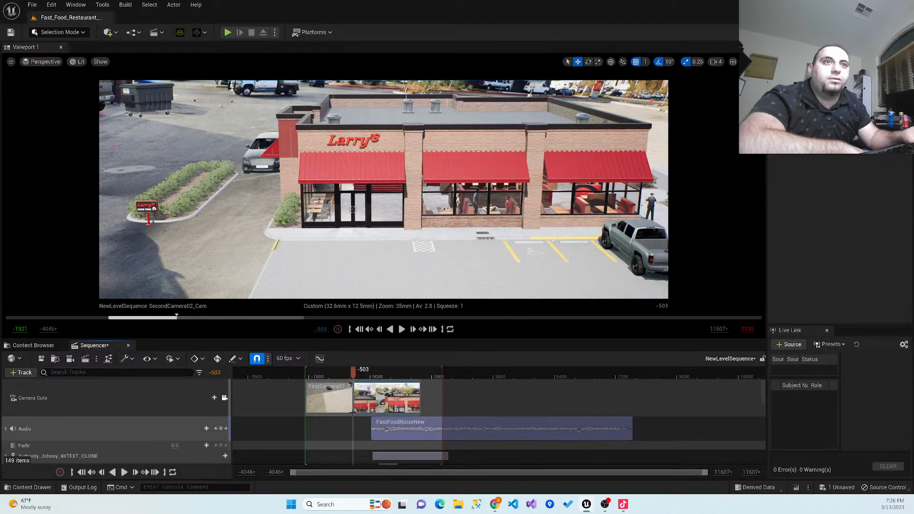
# - Key a fade to black across the camera cut, from 0 at frame -615 to 1 at frame -489
pyautogui.click(349, 372)
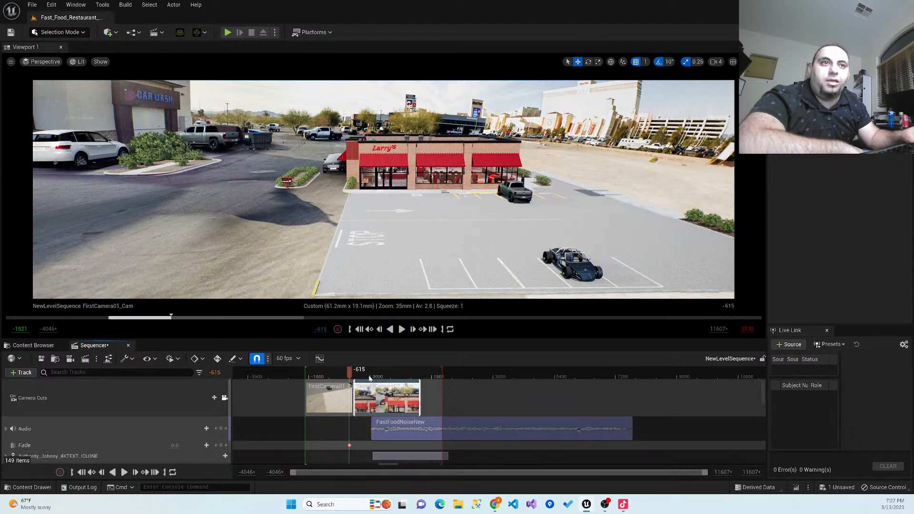
pyautogui.moveTo(350, 370); pyautogui.dragTo(354, 371)
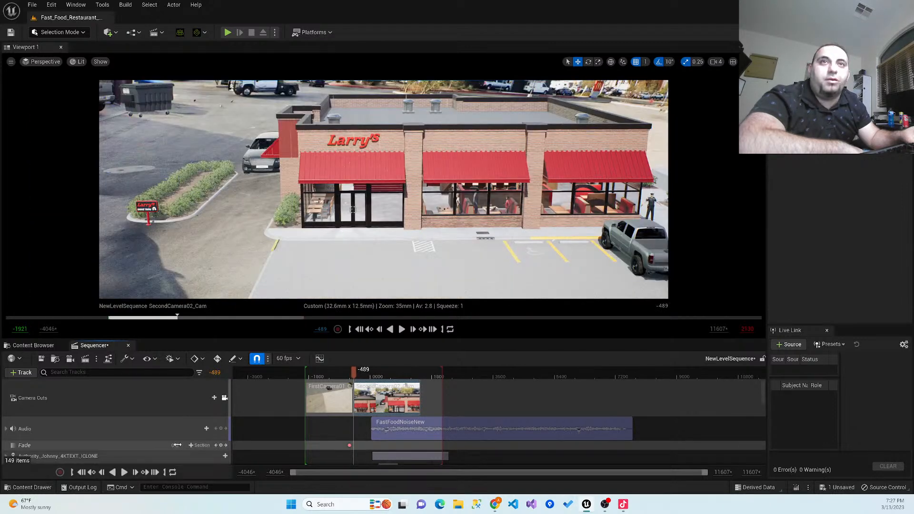
pyautogui.write('1')
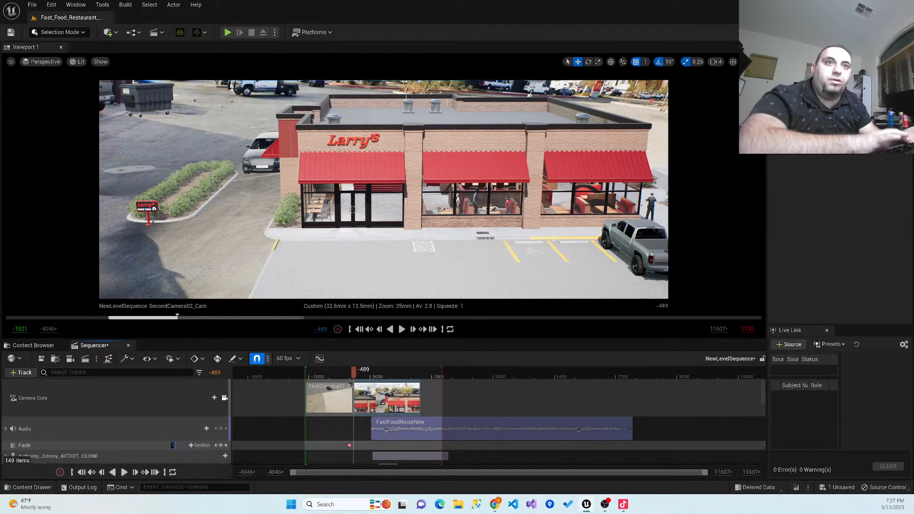
pyautogui.press('Return')
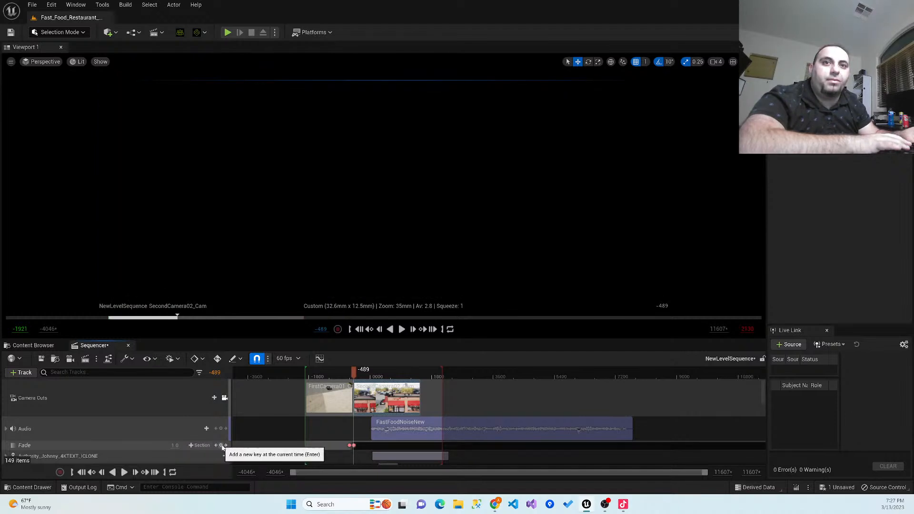
# - Play the transition between the two camera shots twice, from frames -782 and -650, to check the fade-out
pyautogui.moveTo(354, 373); pyautogui.dragTo(344, 371)
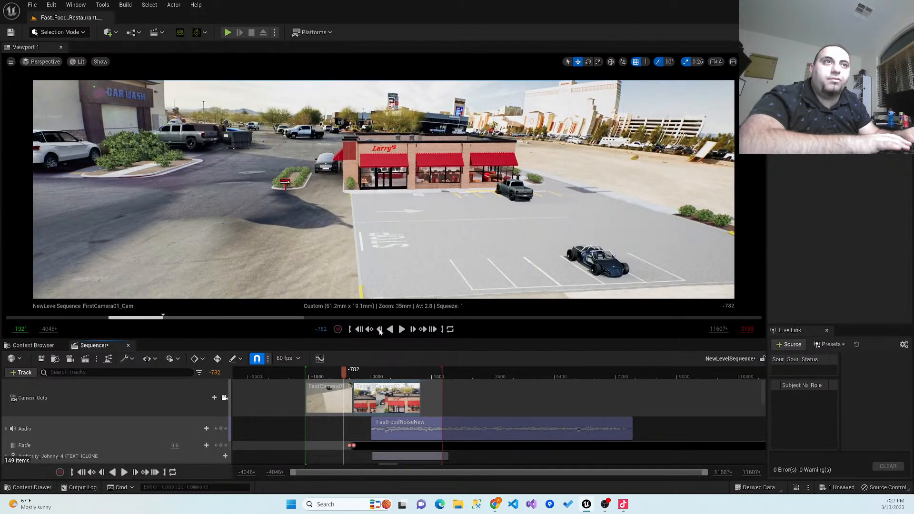
pyautogui.click(400, 330)
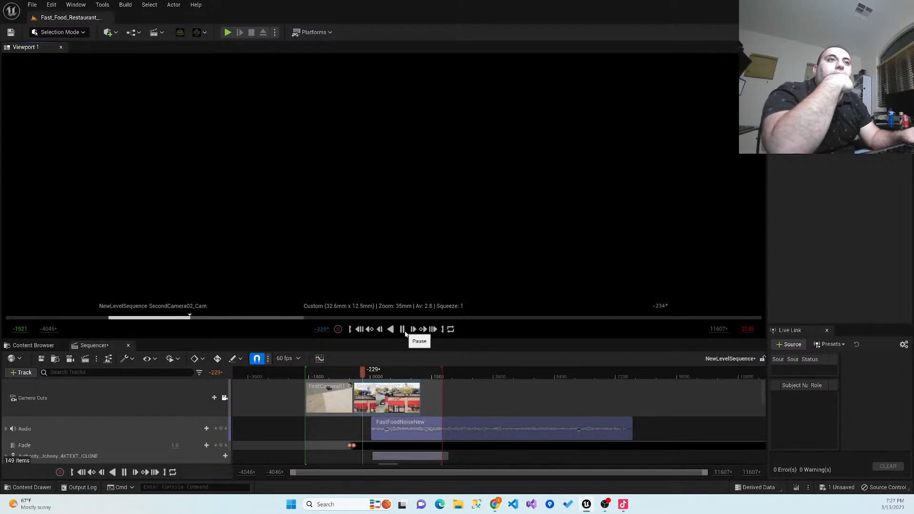
pyautogui.click(402, 329)
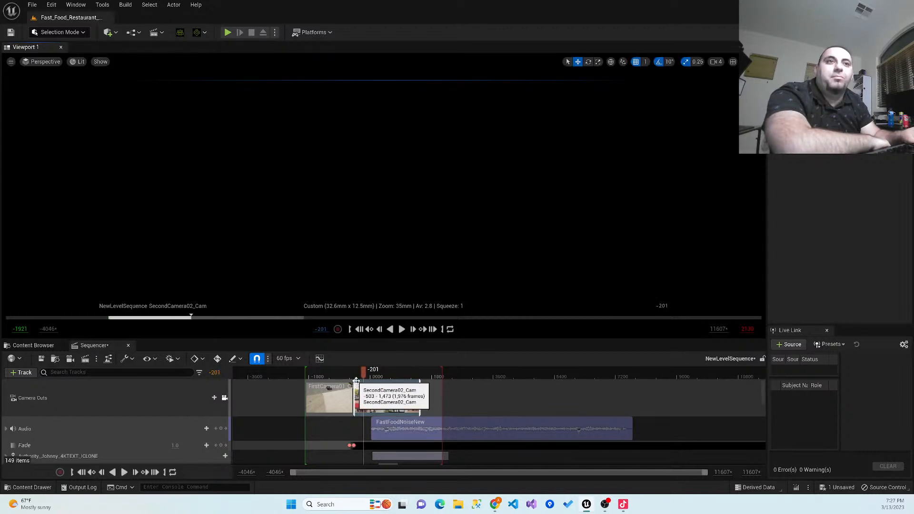
pyautogui.moveTo(365, 377); pyautogui.dragTo(348, 376)
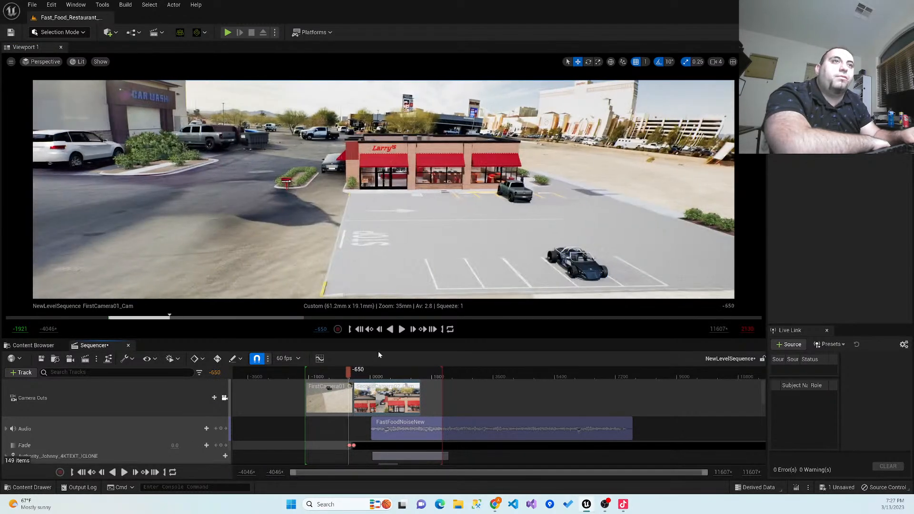
pyautogui.click(401, 331)
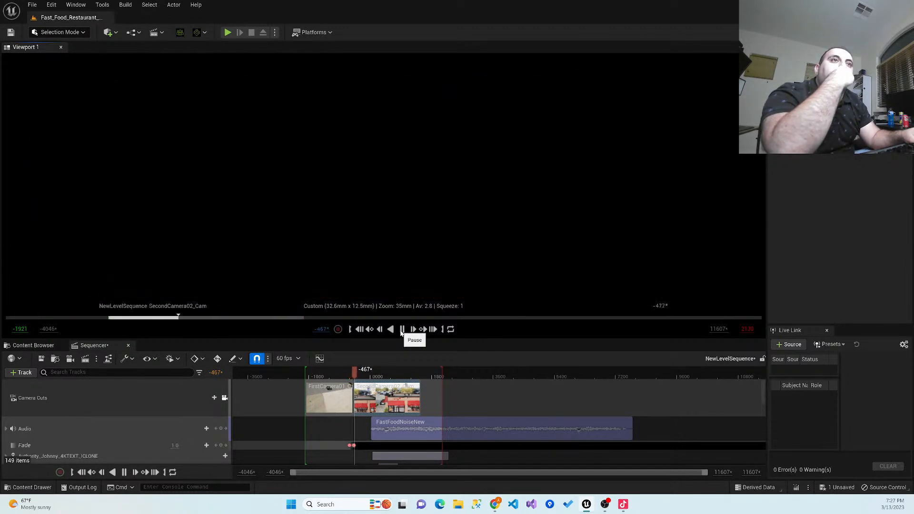
pyautogui.click(401, 329)
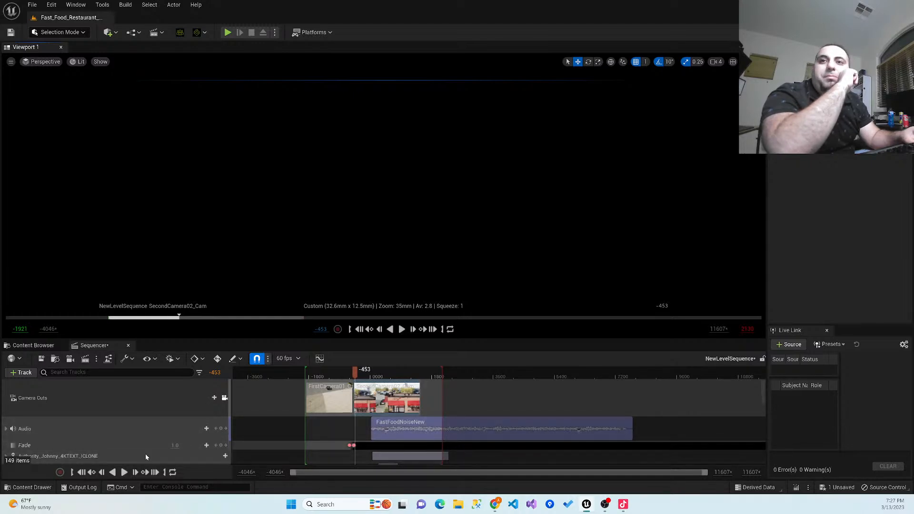
# - Key the fade back to 0 at frame -453 so the second shot fades in from black
pyautogui.moveTo(176, 445); pyautogui.dragTo(155, 445)
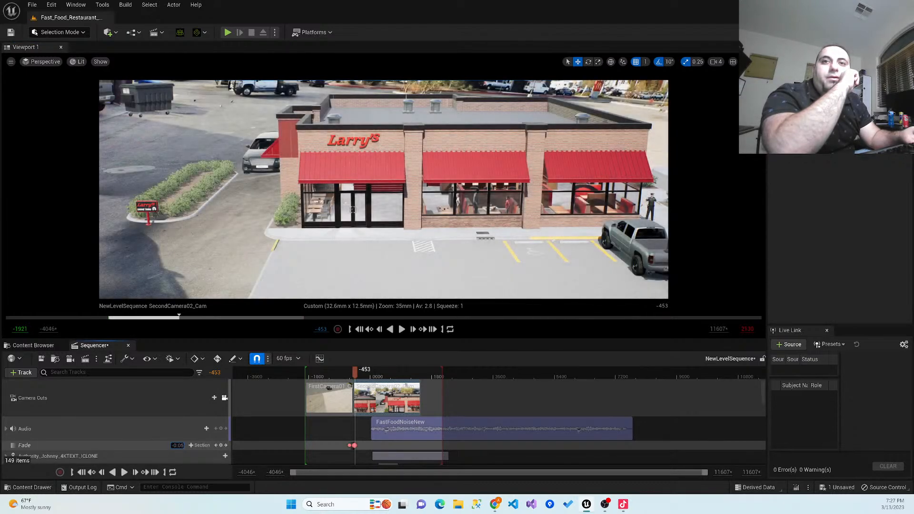
pyautogui.click(181, 445)
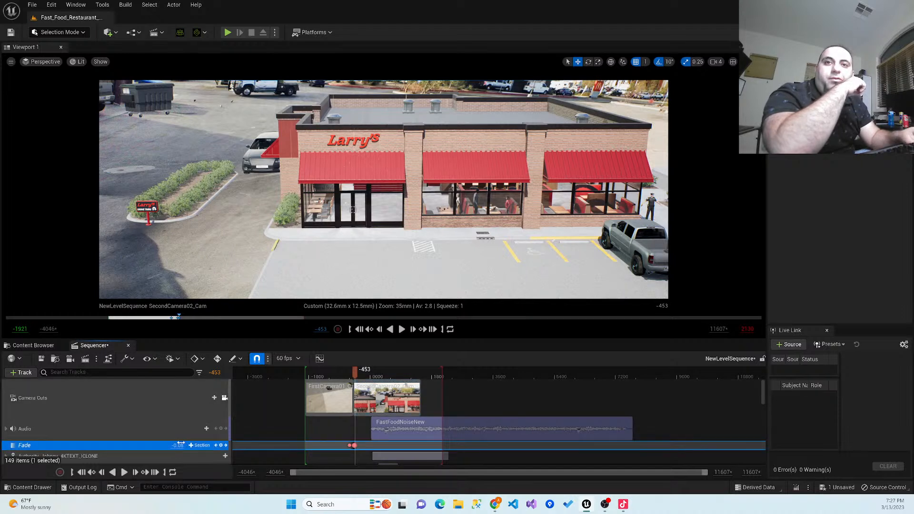
pyautogui.write('0')
pyautogui.press('Return')
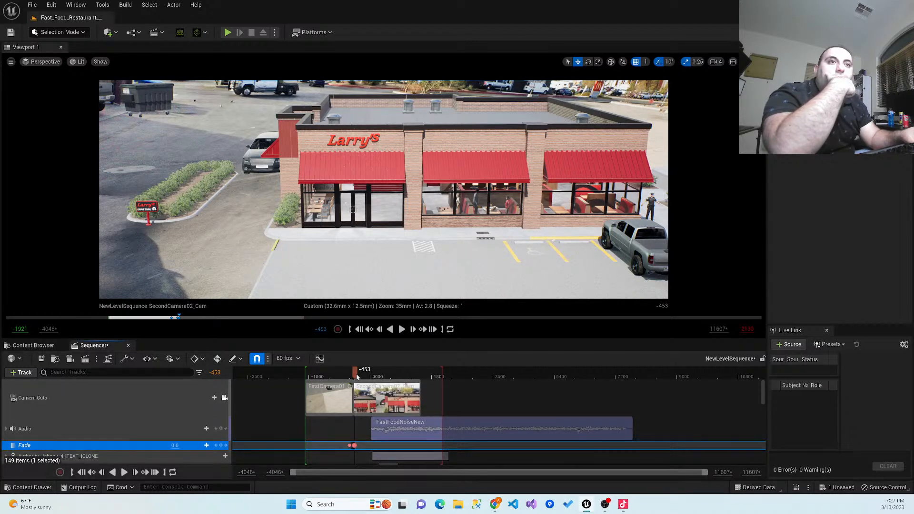
# - Play the sequence from near its beginning, first through both shots and again through the faded transition
pyautogui.moveTo(339, 376); pyautogui.dragTo(307, 376)
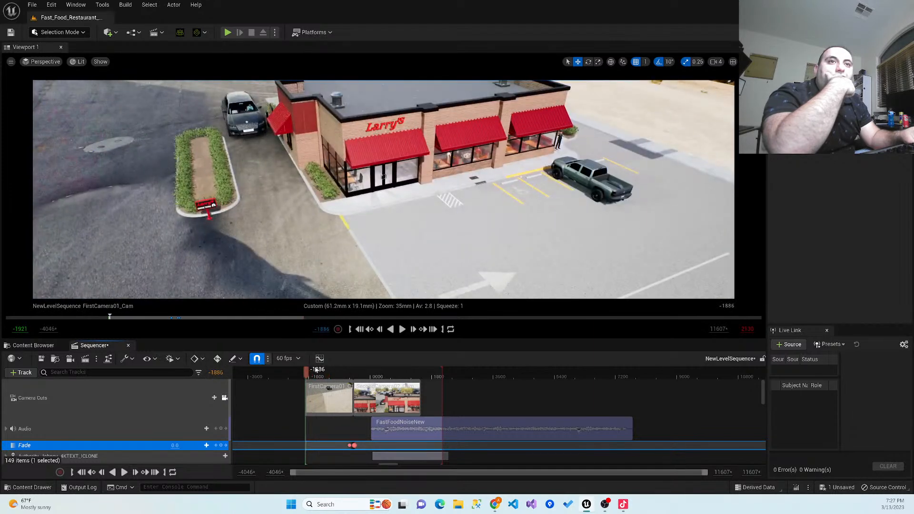
pyautogui.click(403, 329)
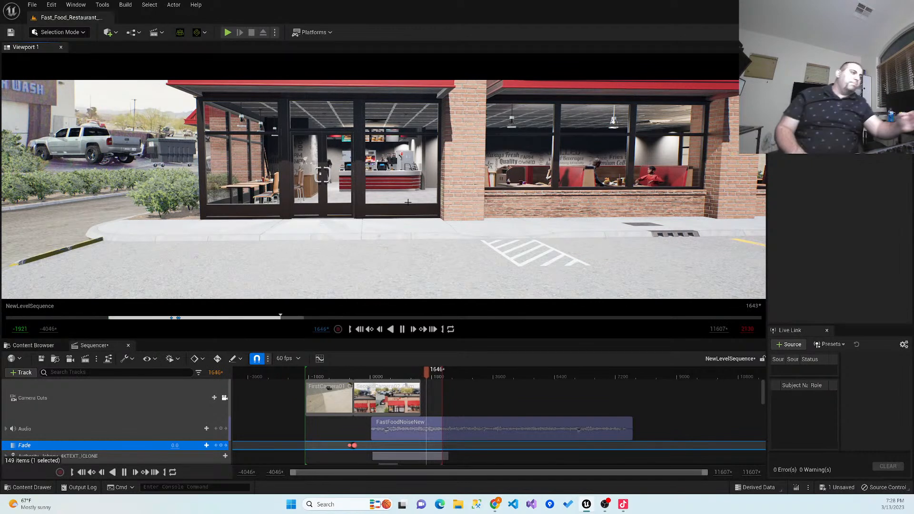
pyautogui.click(402, 329)
pyautogui.moveTo(431, 370); pyautogui.dragTo(307, 379)
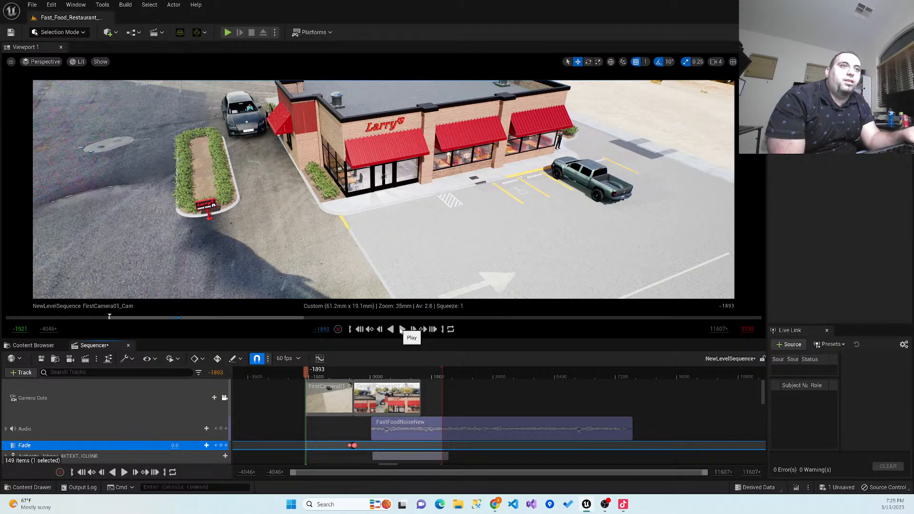
pyautogui.click(401, 329)
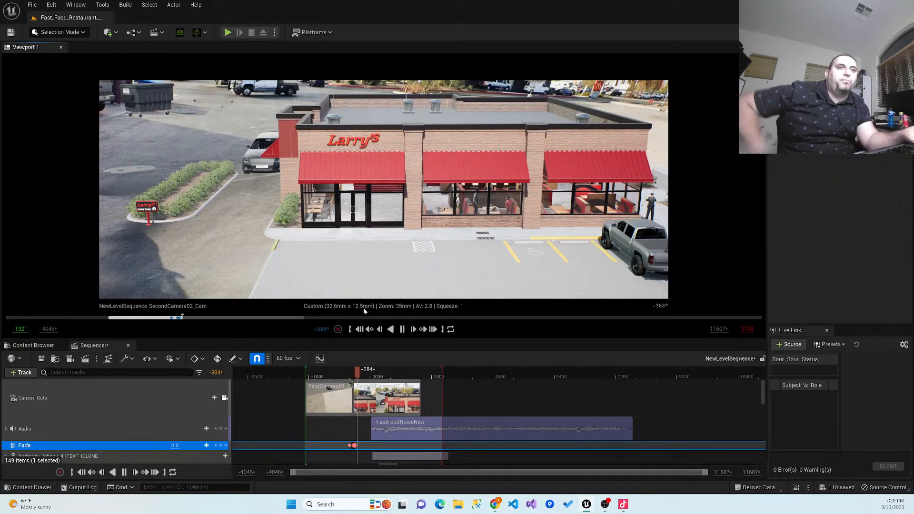
pyautogui.click(402, 329)
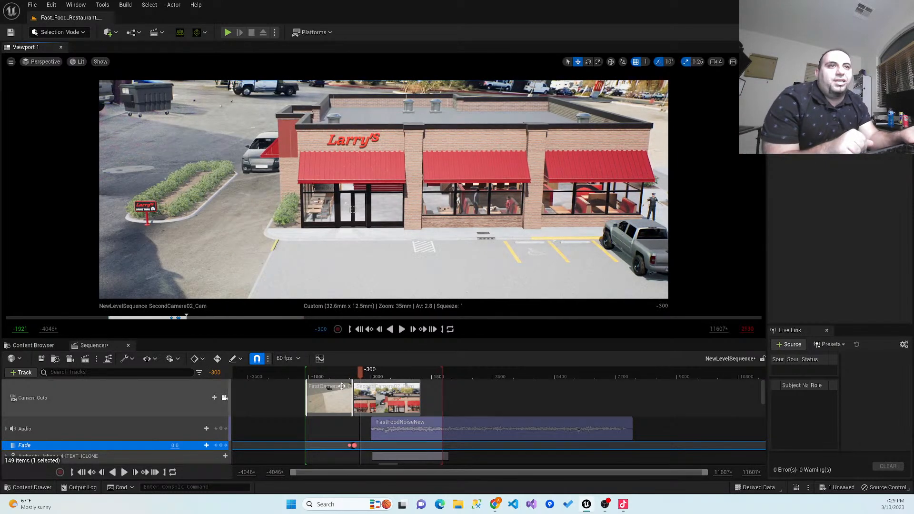
# - Replay the fade between the two camera shots from shortly before the cut
pyautogui.moveTo(362, 372); pyautogui.dragTo(346, 374)
pyautogui.click(402, 329)
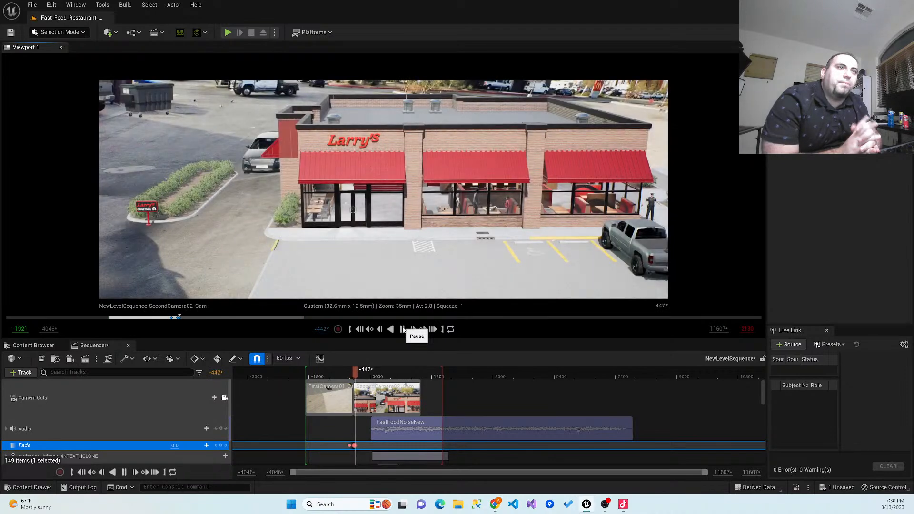
pyautogui.click(402, 329)
pyautogui.moveTo(357, 376); pyautogui.dragTo(347, 376)
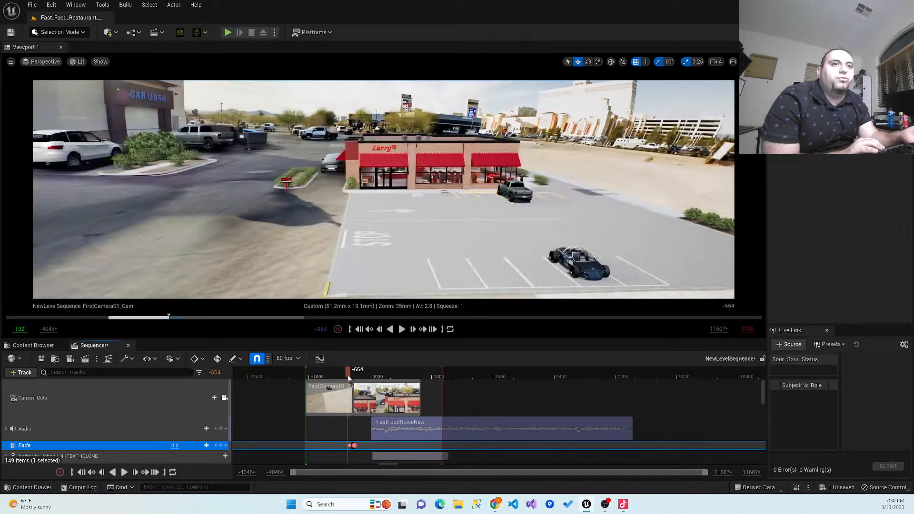
# - Try to shift the fade key beside the camera cut slightly later on the timeline
pyautogui.click(355, 445)
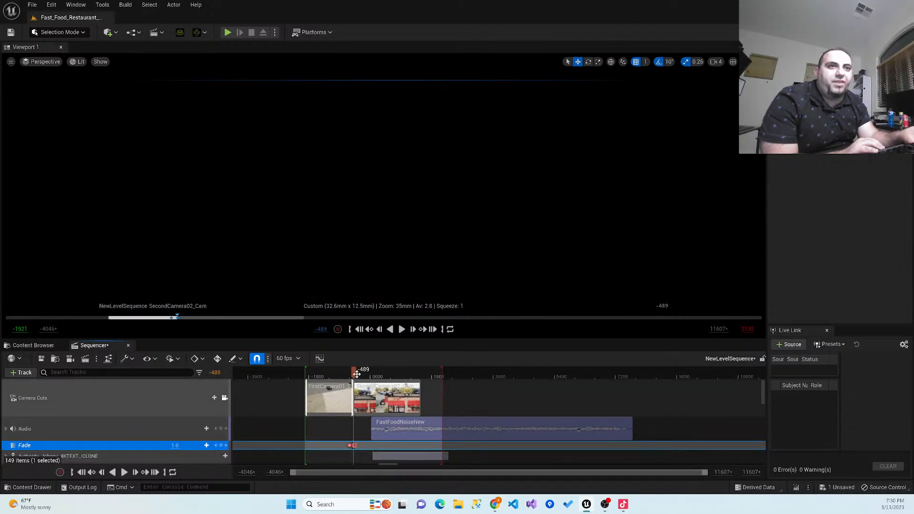
pyautogui.moveTo(352, 375); pyautogui.dragTo(347, 374)
pyautogui.moveTo(355, 445); pyautogui.dragTo(360, 446)
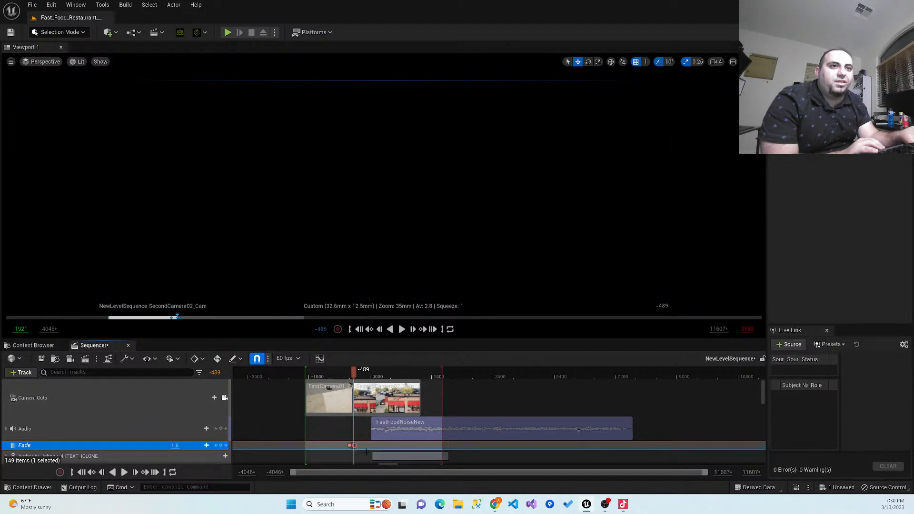
# - Play the camera transition again from frame -671 to check the fade timing
pyautogui.click(343, 373)
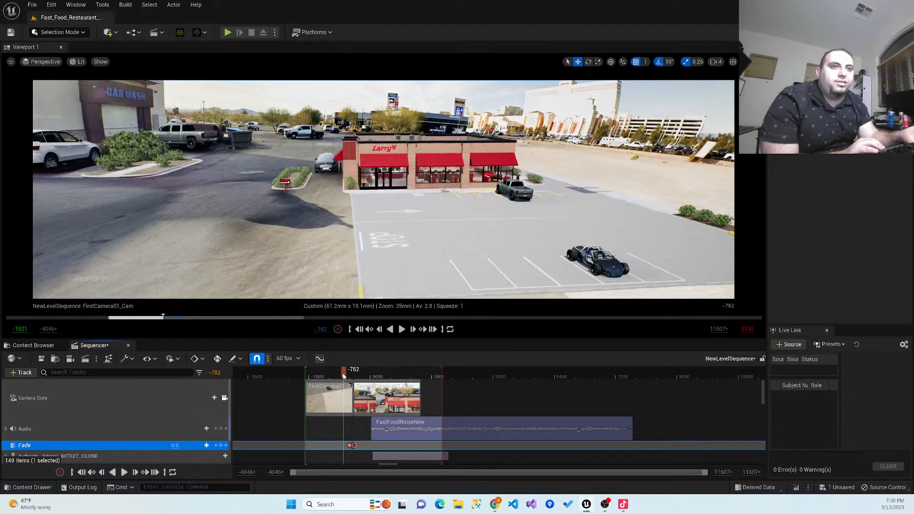
pyautogui.moveTo(347, 376)
pyautogui.mouseDown()
pyautogui.moveTo(356, 377)
pyautogui.moveTo(347, 375)
pyautogui.mouseUp()
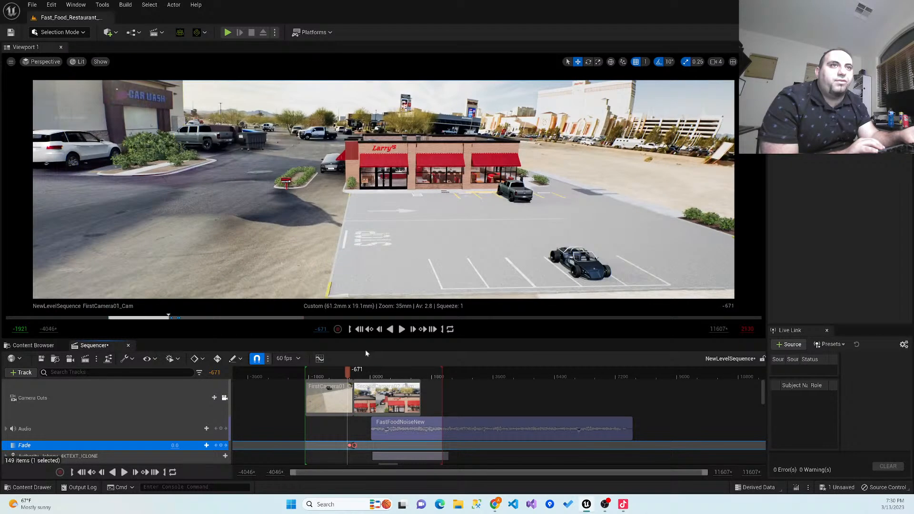
pyautogui.click(400, 330)
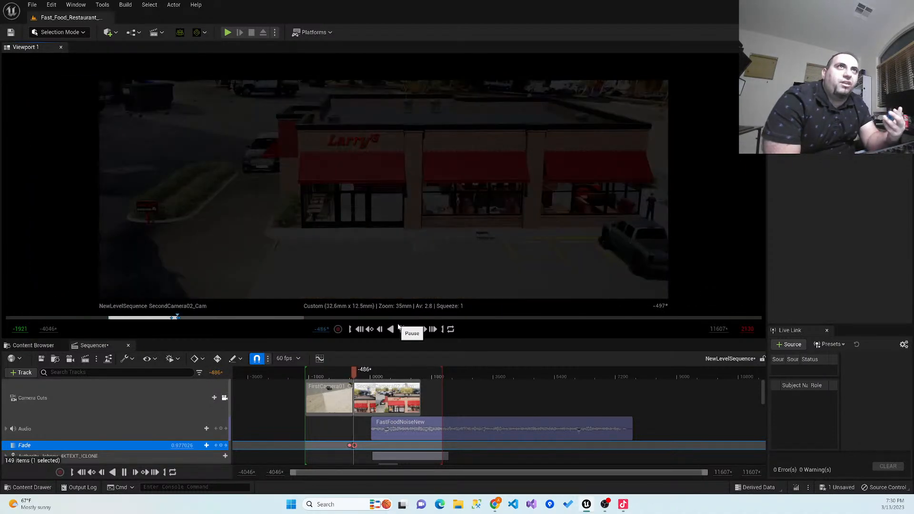
pyautogui.click(401, 329)
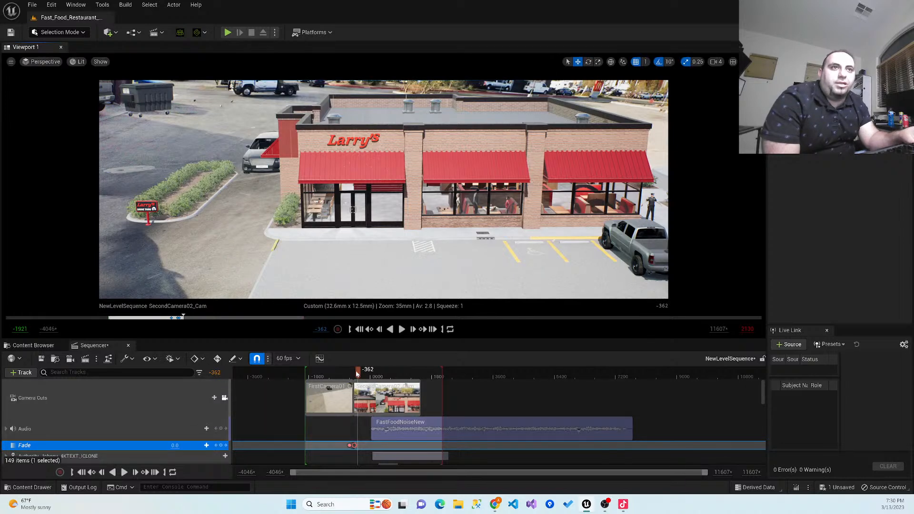
# - Delete the full-black fade key just after the camera cut
pyautogui.moveTo(358, 374); pyautogui.dragTo(343, 372)
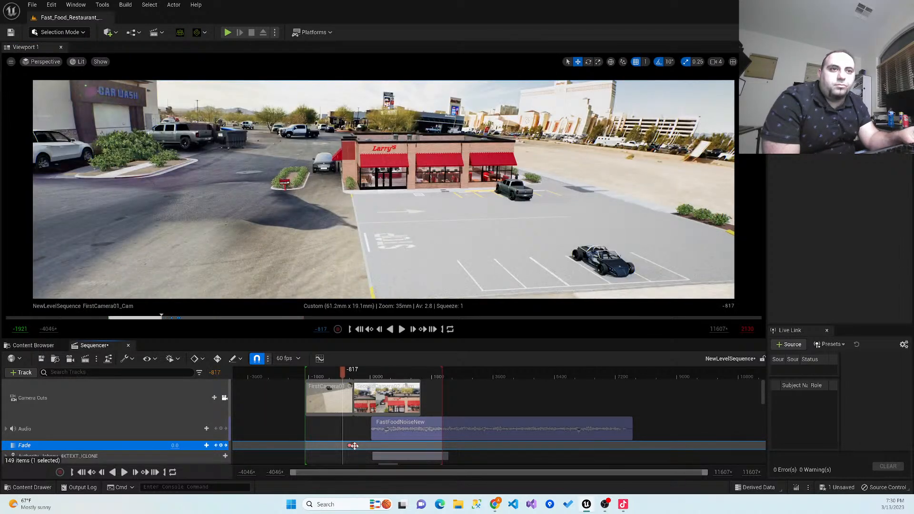
pyautogui.click(354, 445)
pyautogui.press('Delete')
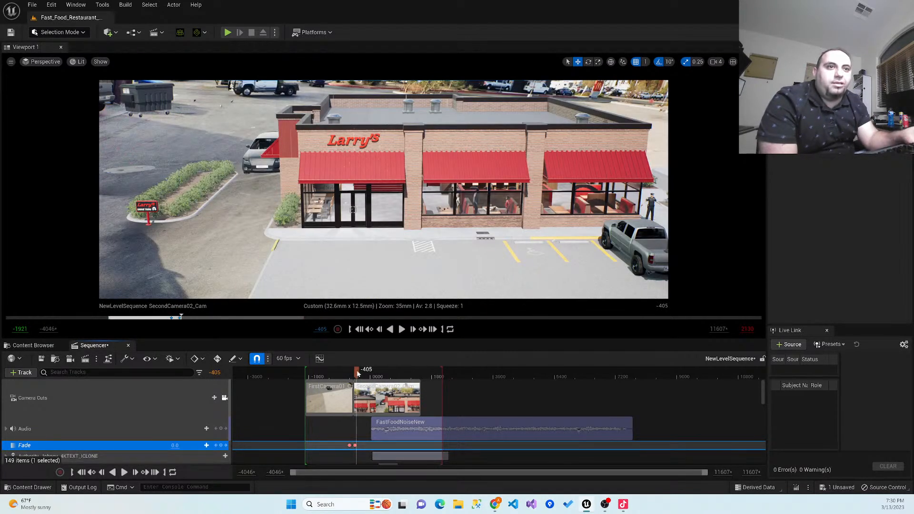
# - Delete the zero-value fade key just after the camera cut
pyautogui.moveTo(352, 372); pyautogui.dragTo(350, 373)
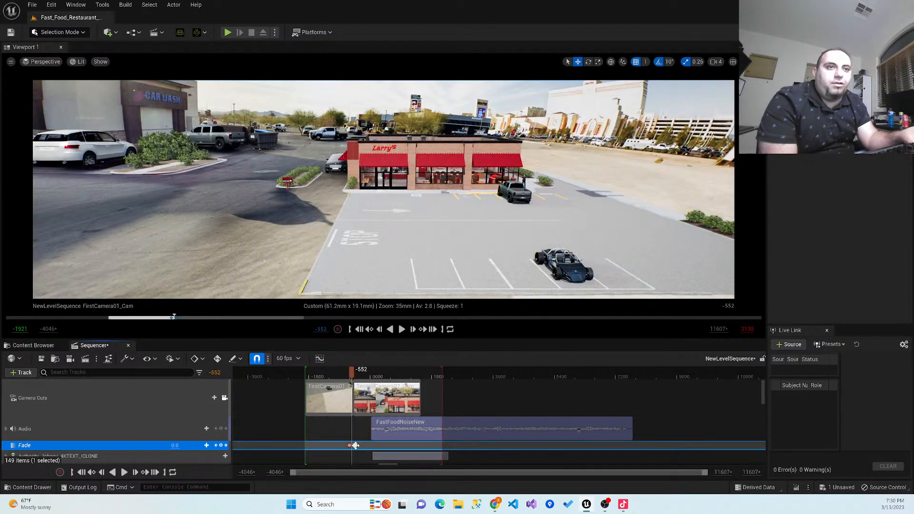
pyautogui.click(355, 445)
pyautogui.press('Delete')
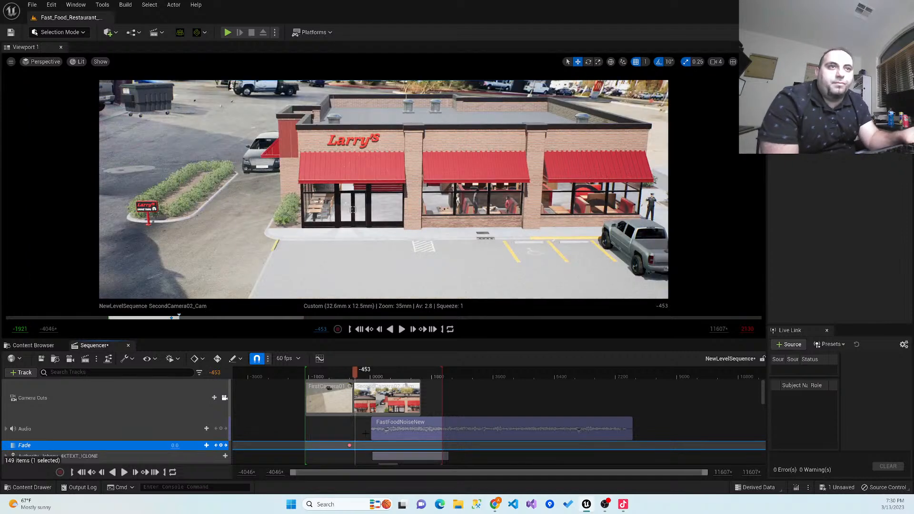
# - Key the fade to 1.0 at frame -370 and back to 0.0 at frame -181
pyautogui.moveTo(354, 372); pyautogui.dragTo(359, 373)
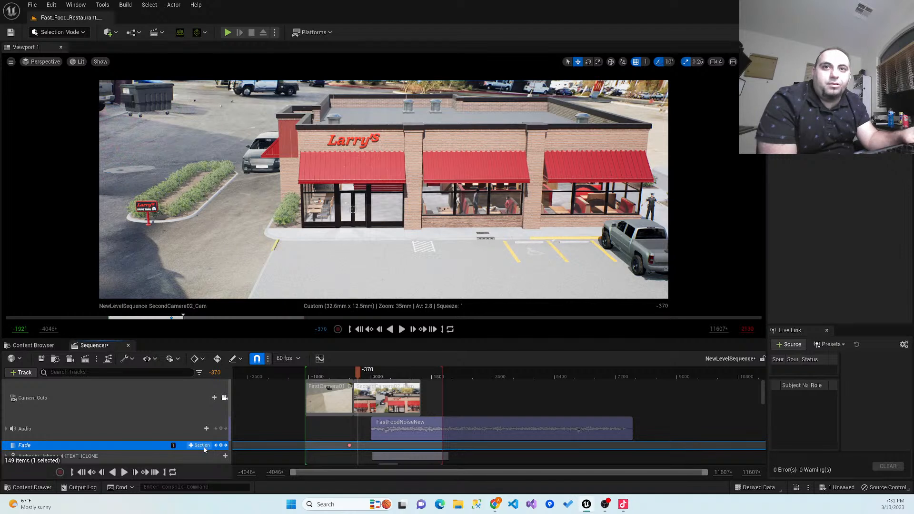
pyautogui.click(221, 446)
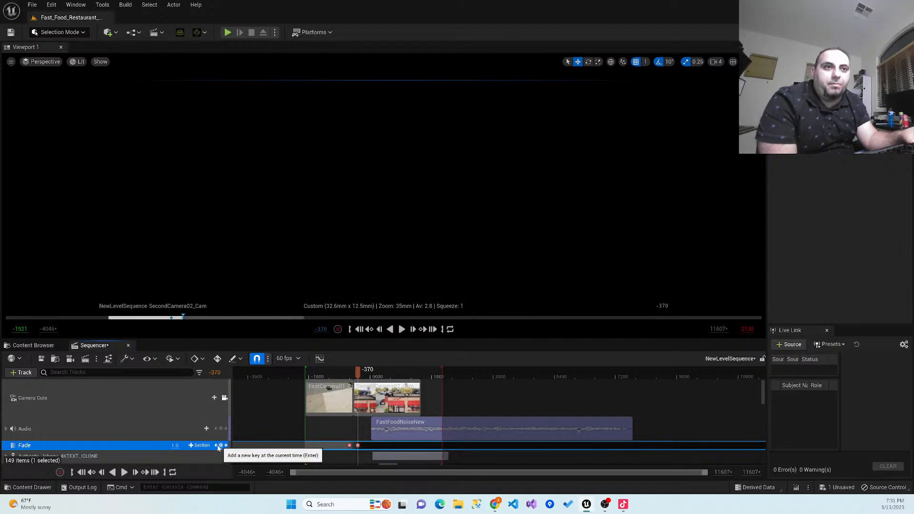
pyautogui.moveTo(360, 373); pyautogui.dragTo(364, 372)
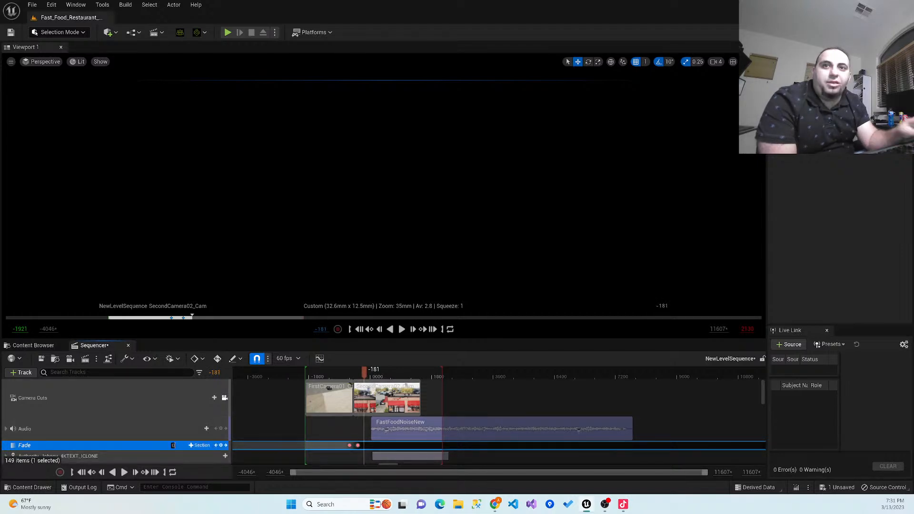
pyautogui.click(221, 445)
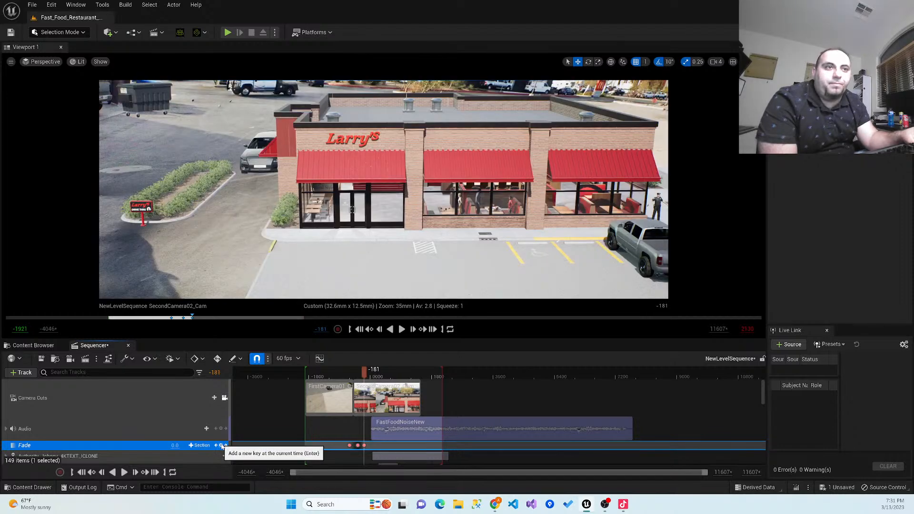
# - Play the sequence from before the first fade key through the second camera's fade-in
pyautogui.moveTo(358, 373); pyautogui.dragTo(342, 372)
pyautogui.click(402, 329)
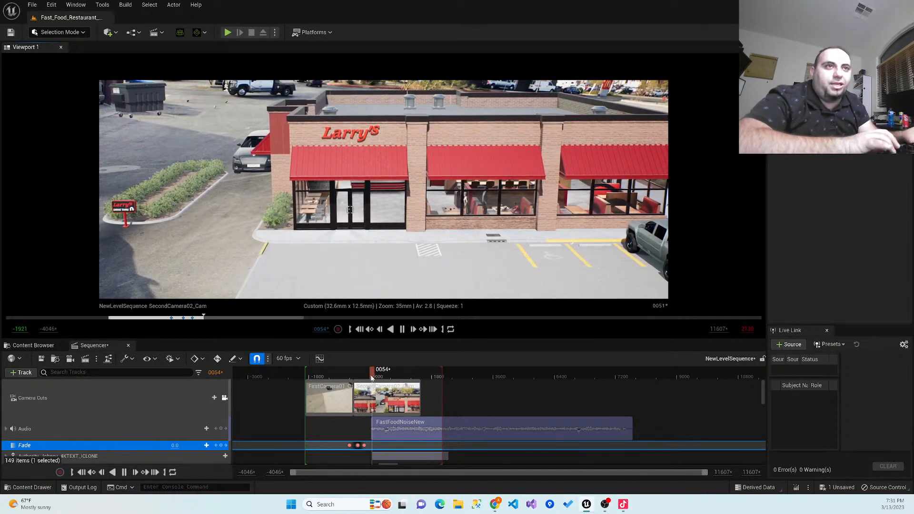
pyautogui.click(401, 333)
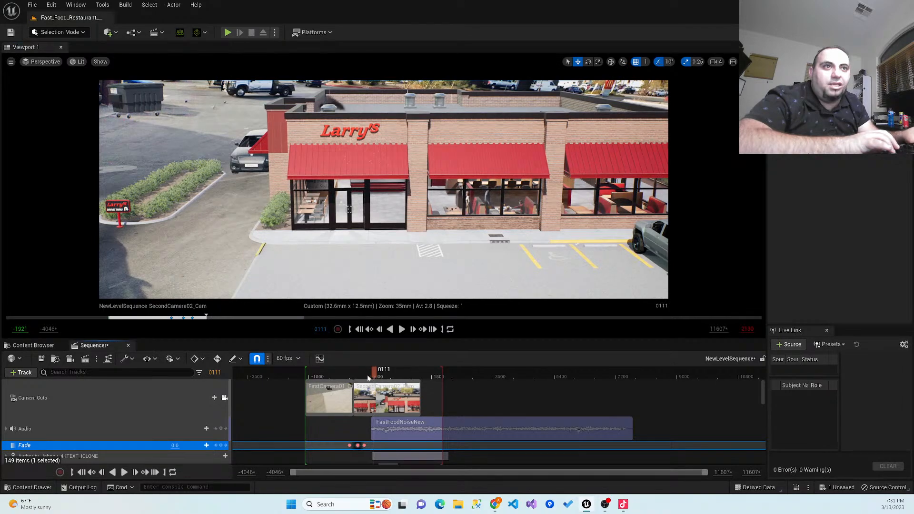
# - Replace the full-black fade key at frame -370 with a 1.0 key at frame -538, just before the camera cut
pyautogui.moveTo(355, 381); pyautogui.dragTo(355, 381)
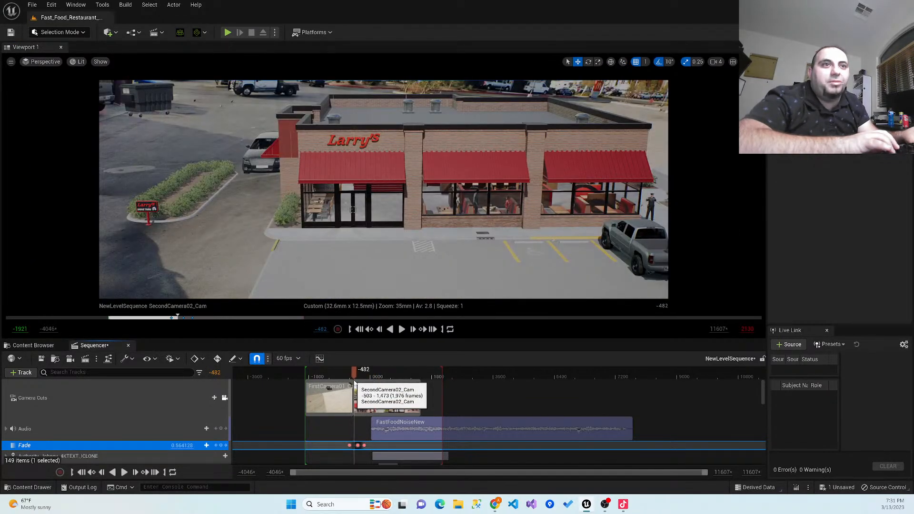
pyautogui.click(358, 444)
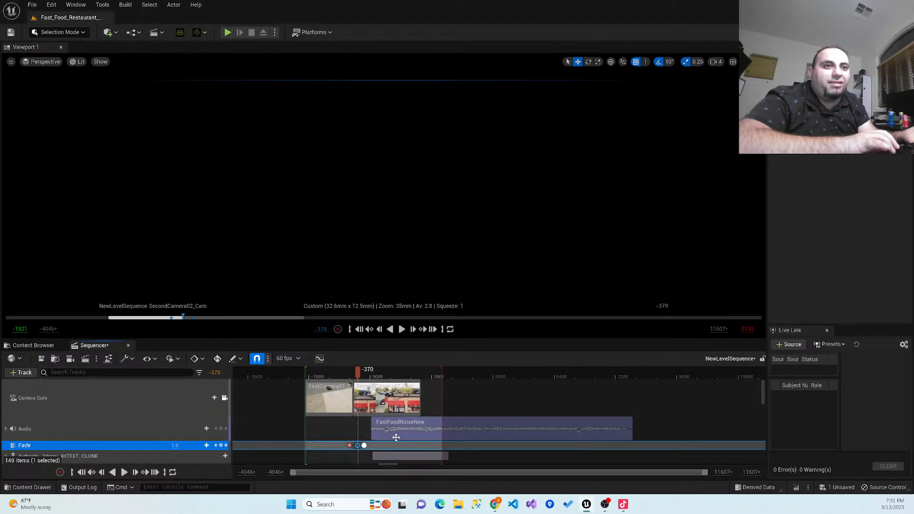
pyautogui.press('Delete')
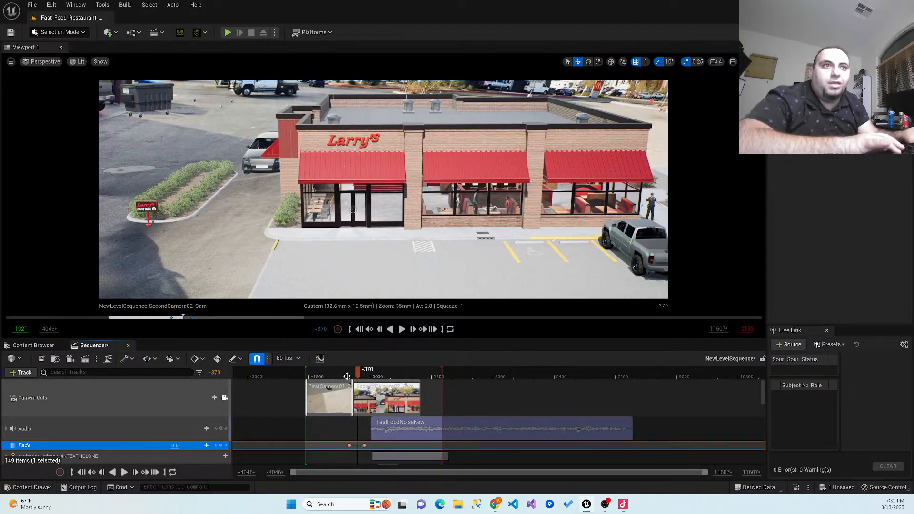
pyautogui.moveTo(353, 378); pyautogui.dragTo(352, 379)
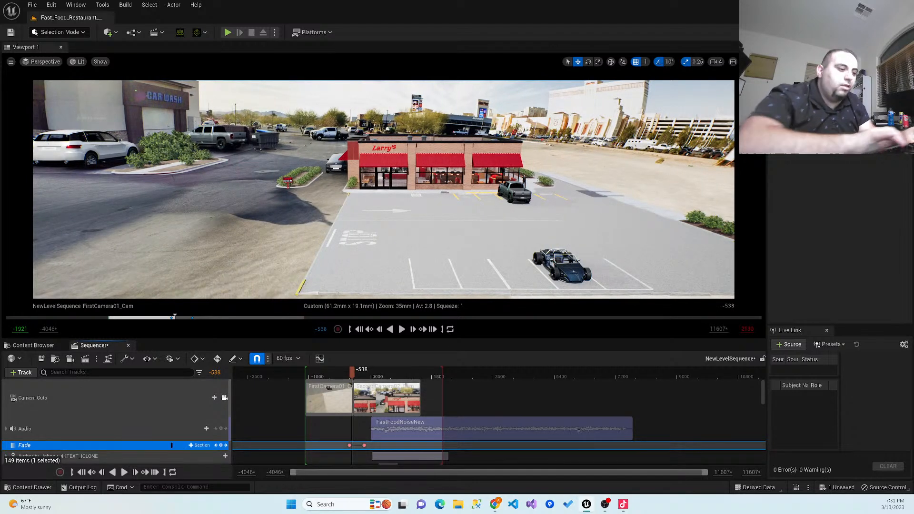
pyautogui.click(222, 445)
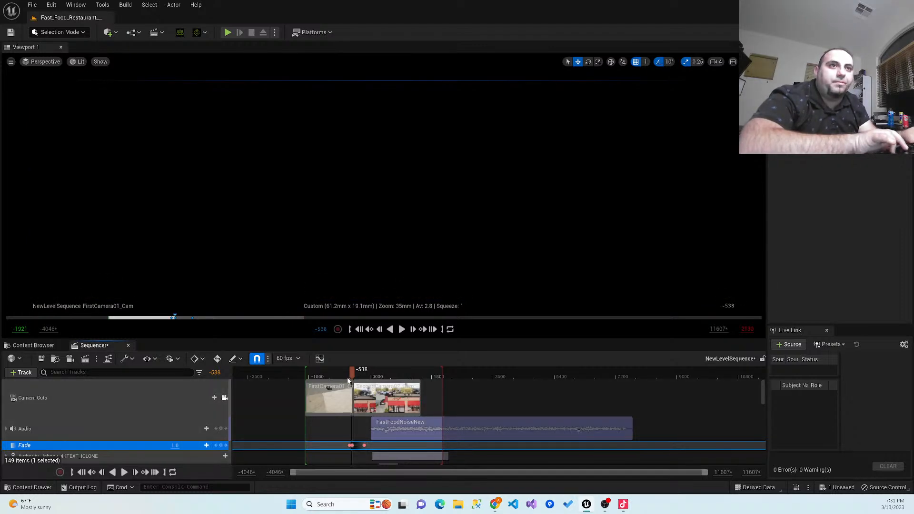
# - Play the fade across the camera cut three times, starting from frames -747 and -643 and again from before the fade
pyautogui.moveTo(348, 380); pyautogui.dragTo(345, 378)
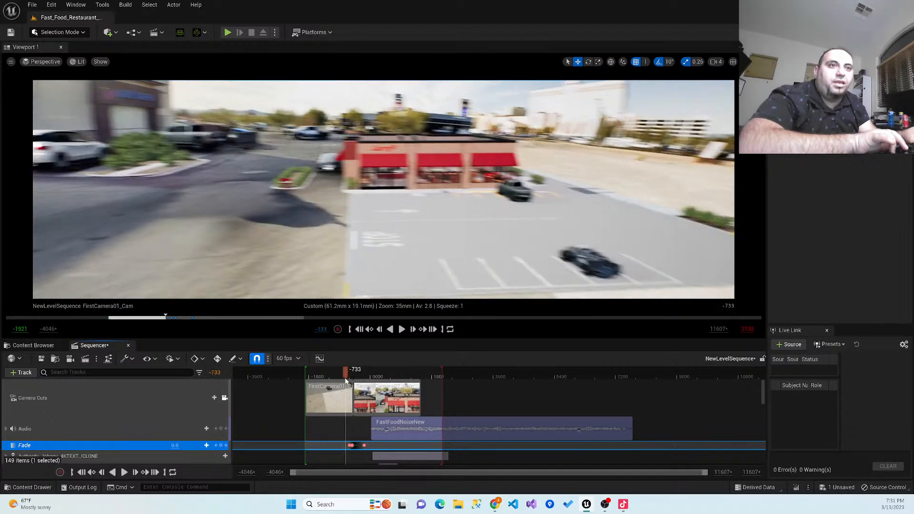
pyautogui.click(401, 330)
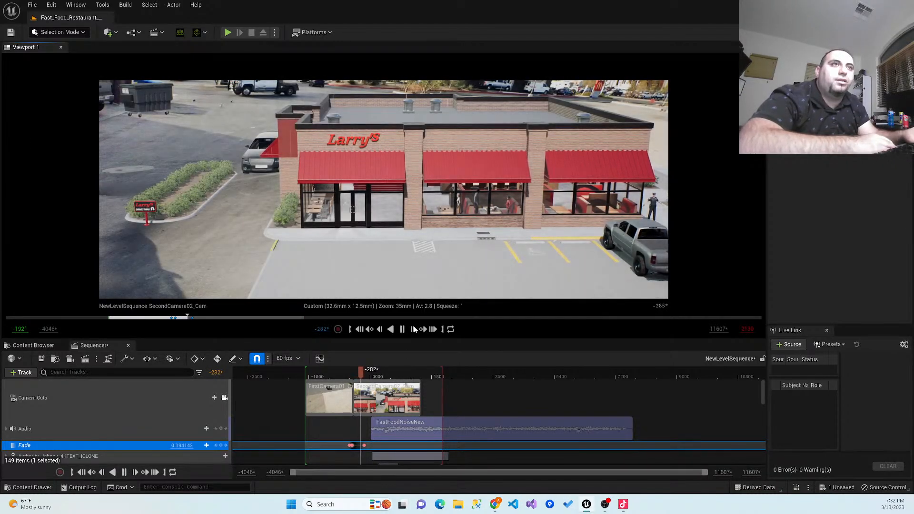
pyautogui.press('space')
pyautogui.moveTo(364, 373); pyautogui.dragTo(348, 374)
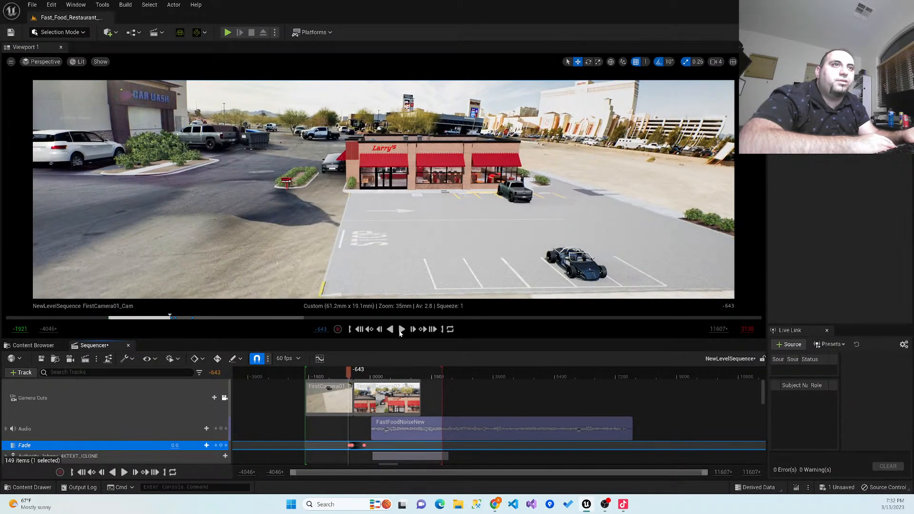
pyautogui.click(400, 330)
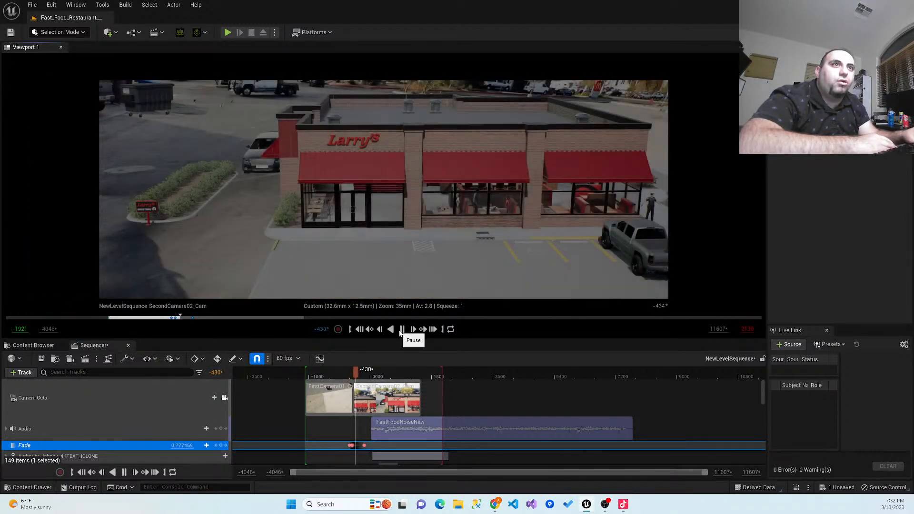
pyautogui.click(401, 329)
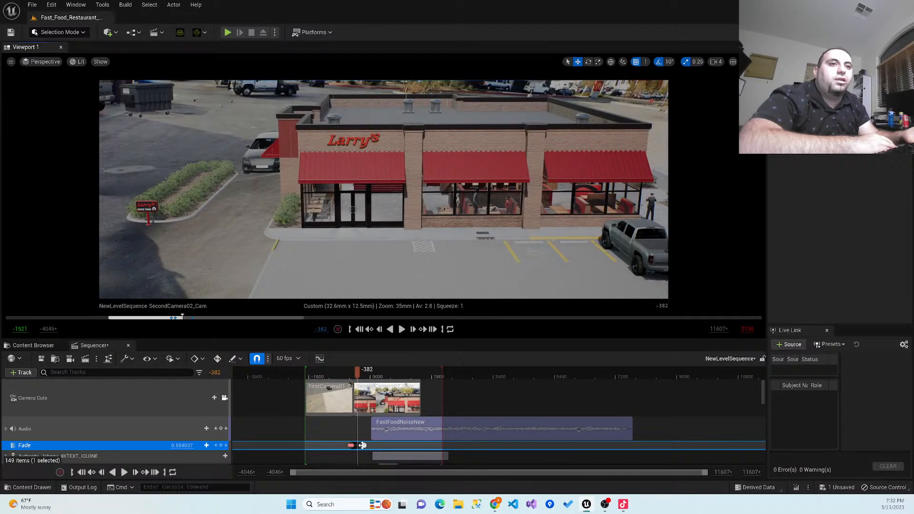
pyautogui.moveTo(357, 373)
pyautogui.mouseDown()
pyautogui.moveTo(365, 378)
pyautogui.moveTo(342, 381)
pyautogui.mouseUp()
pyautogui.click(402, 331)
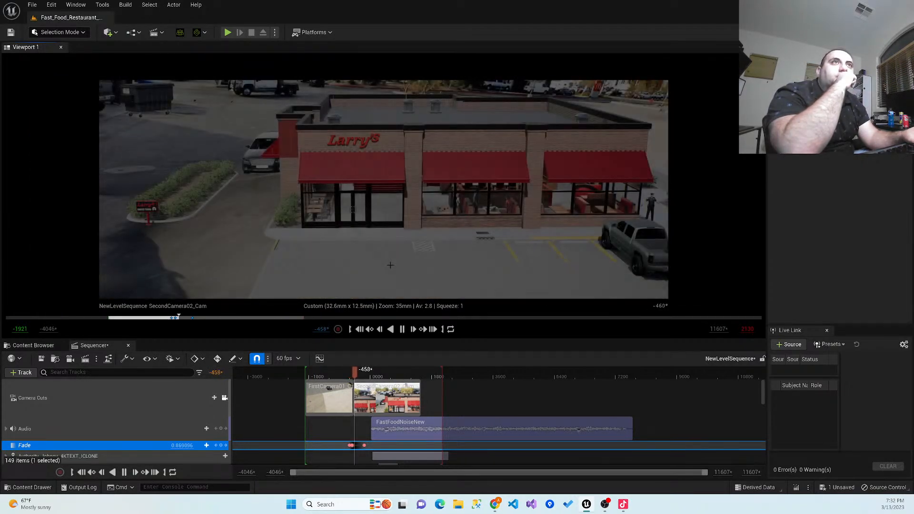
pyautogui.click(402, 330)
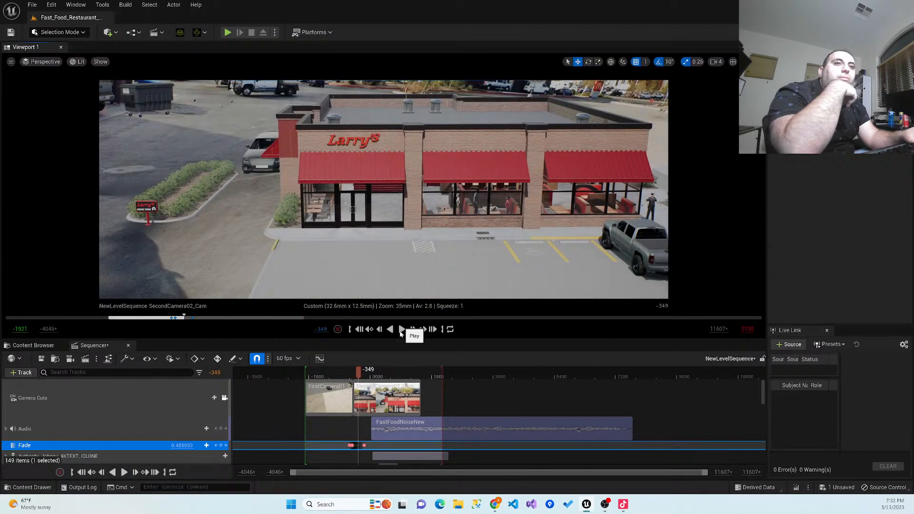
# - Replace the full-black fade key at frame -538 with a 1.0 key at frame -412, just after the camera cut
pyautogui.moveTo(360, 369); pyautogui.dragTo(345, 370)
pyautogui.click(352, 445)
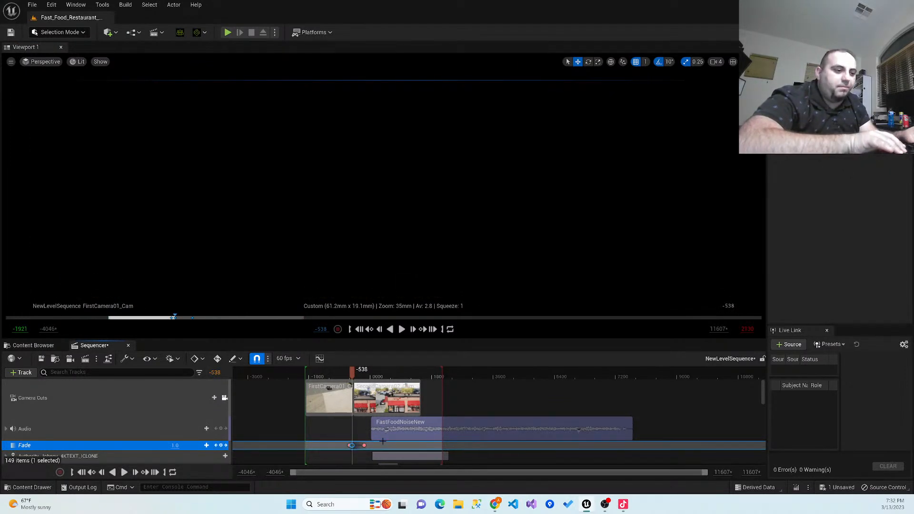
pyautogui.press('Delete')
pyautogui.moveTo(352, 377); pyautogui.dragTo(356, 378)
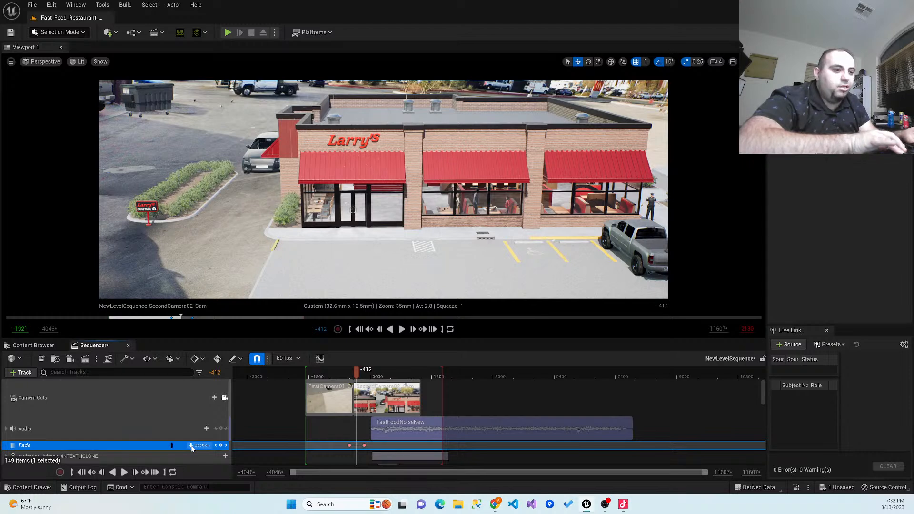
pyautogui.press('Return')
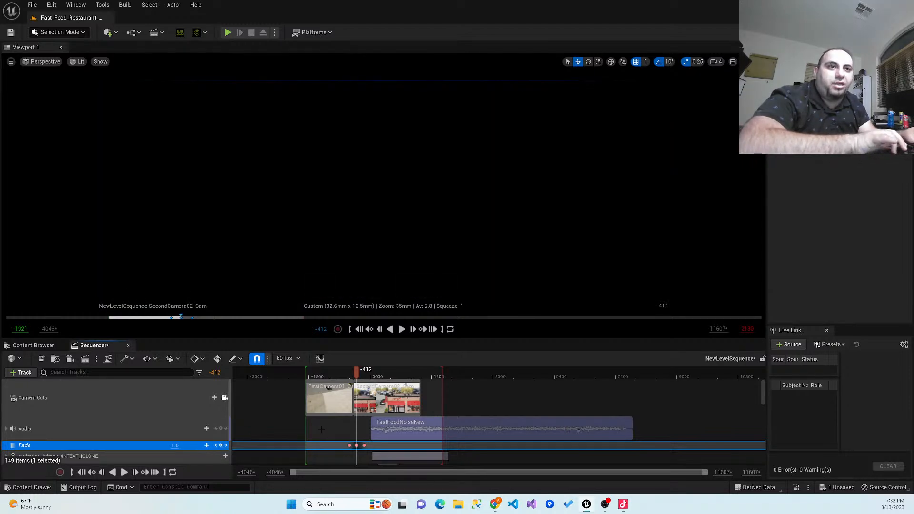
# - Play the revised fade between the two shots from frame -726
pyautogui.moveTo(353, 376); pyautogui.dragTo(345, 375)
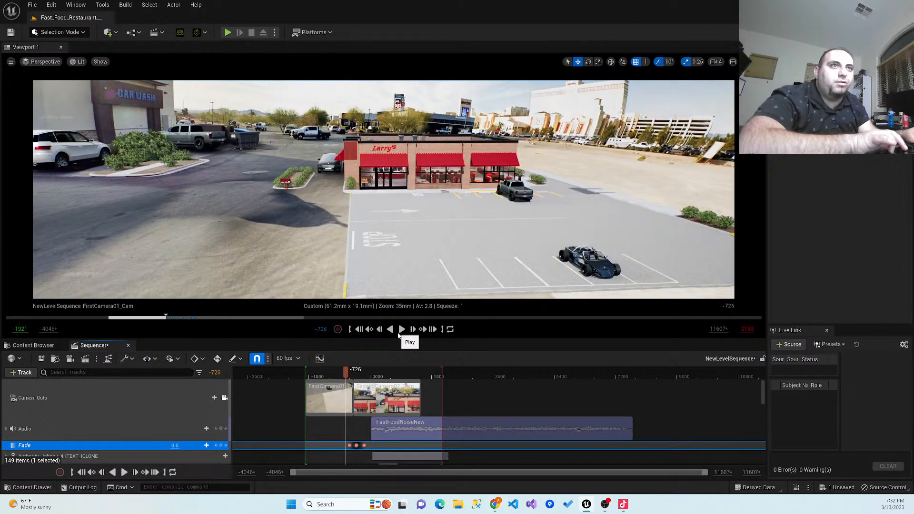
pyautogui.click(399, 330)
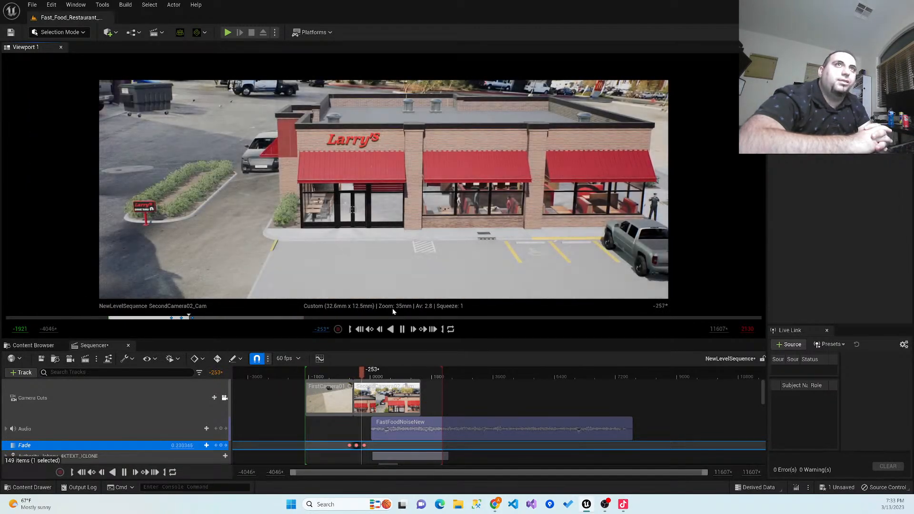
pyautogui.click(403, 330)
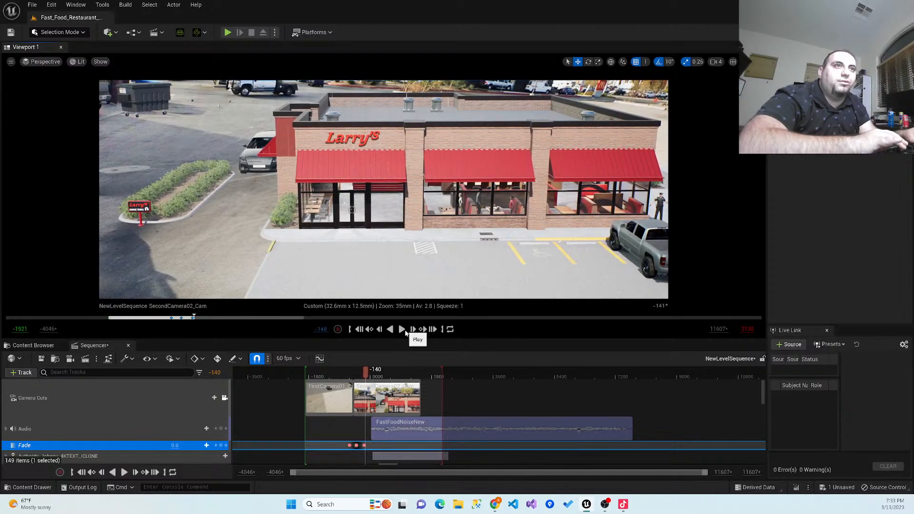
# - Delete the fade keys at frames -615 and -412, keeping only the final fade key
pyautogui.moveTo(358, 371); pyautogui.dragTo(347, 380)
pyautogui.click(349, 446)
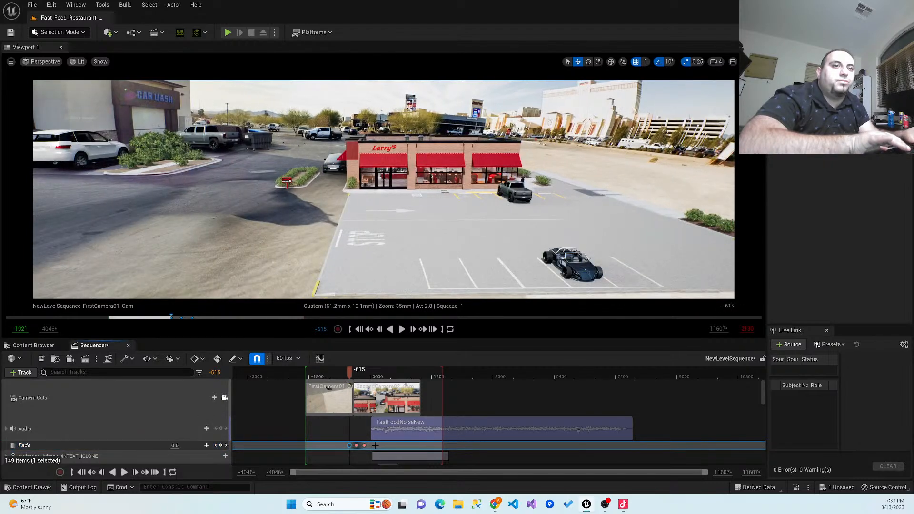
pyautogui.press('Delete')
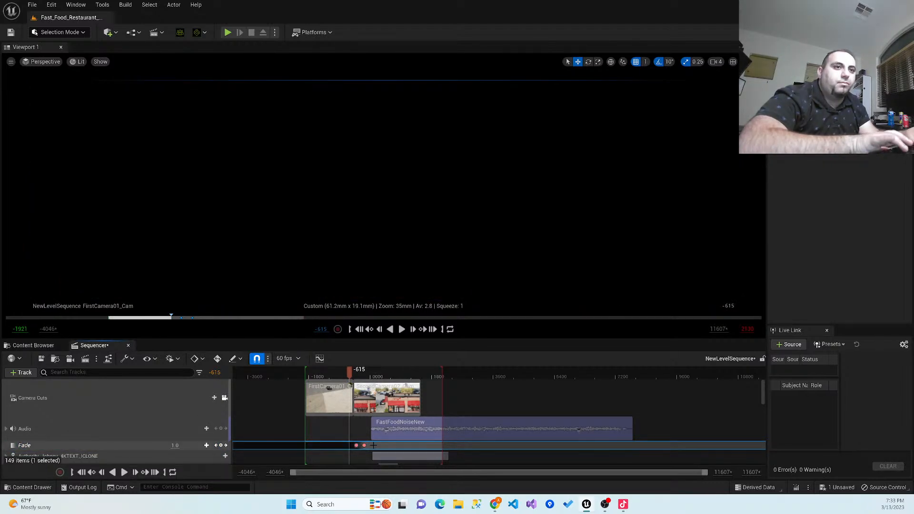
pyautogui.click(356, 445)
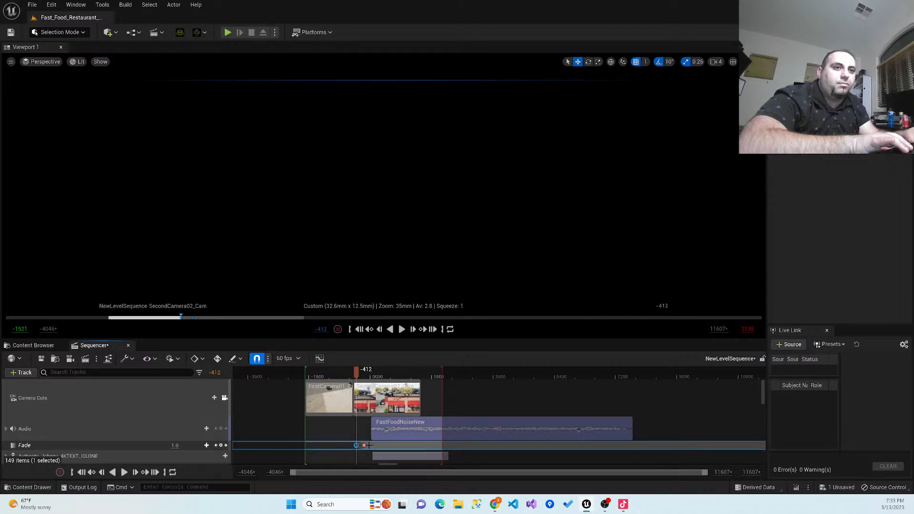
pyautogui.press('Delete')
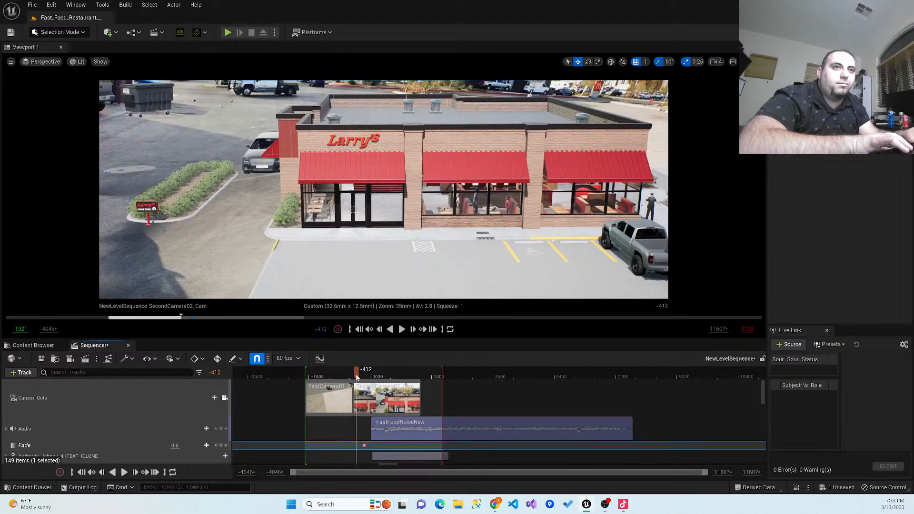
# - Key the fade to 0.0 at frame -796 and 0.5 at frame -699 during the first camera's shot
pyautogui.moveTo(352, 377); pyautogui.dragTo(343, 377)
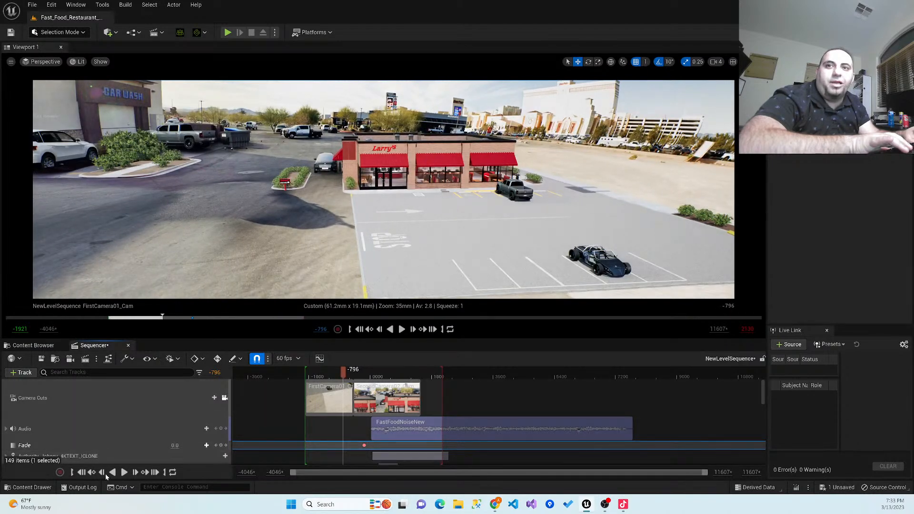
pyautogui.click(222, 445)
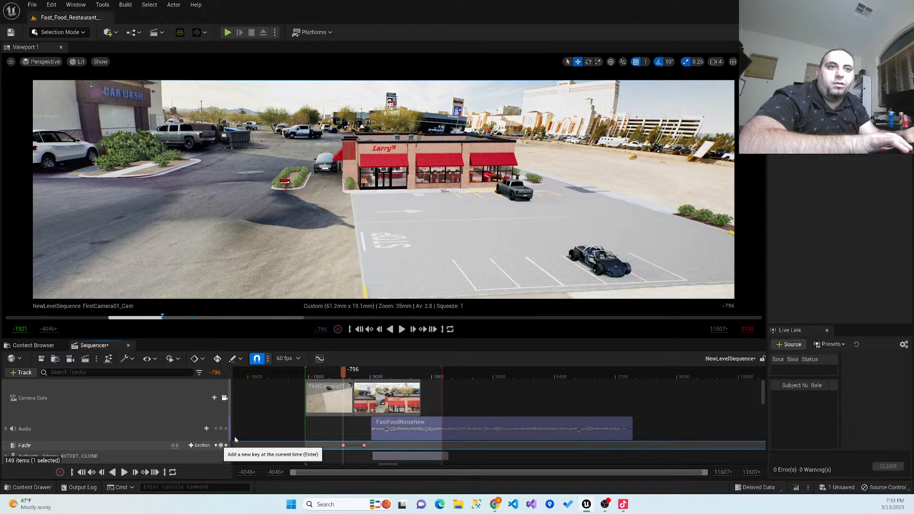
pyautogui.click(347, 376)
pyautogui.moveTo(346, 379); pyautogui.dragTo(347, 379)
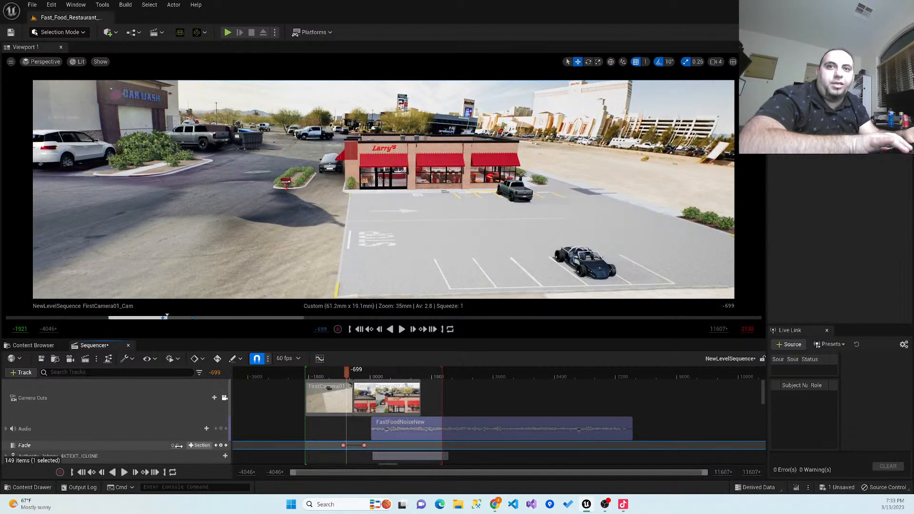
pyautogui.click(176, 445)
pyautogui.write('0.5')
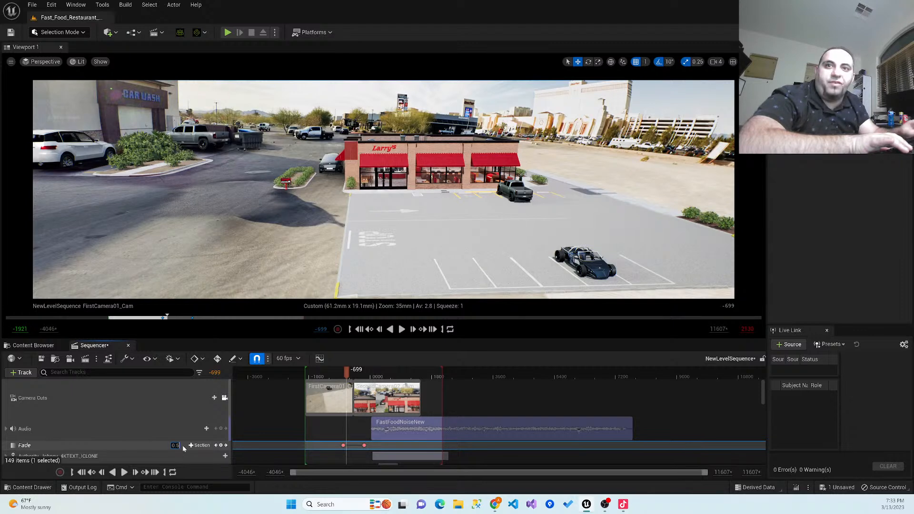
pyautogui.click(220, 445)
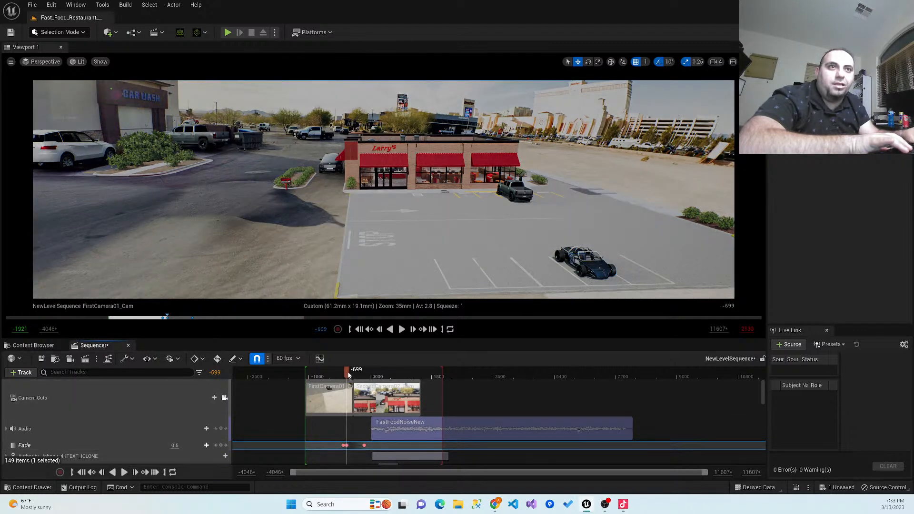
# - Key the fade to 1.0 at frame -538, just before the camera cut, and play the transition
pyautogui.moveTo(350, 375); pyautogui.dragTo(353, 376)
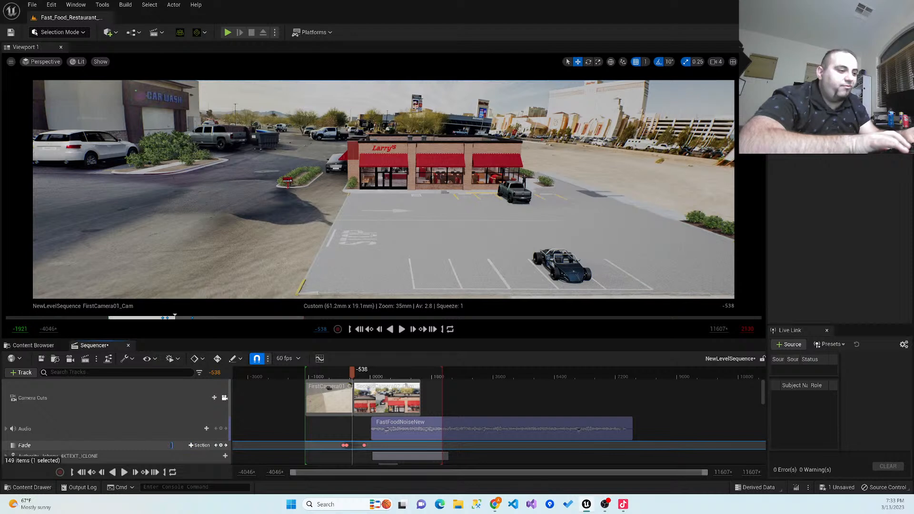
pyautogui.click(221, 446)
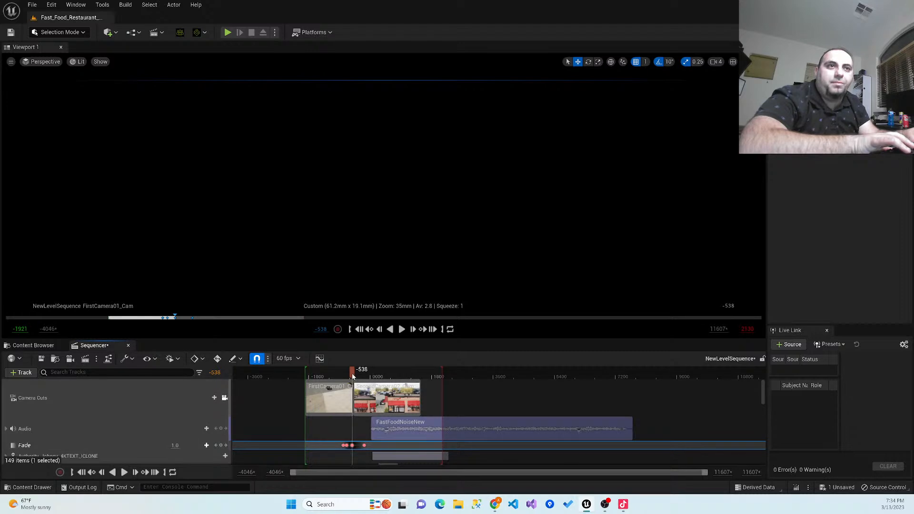
pyautogui.moveTo(352, 376); pyautogui.dragTo(326, 376)
pyautogui.click(401, 329)
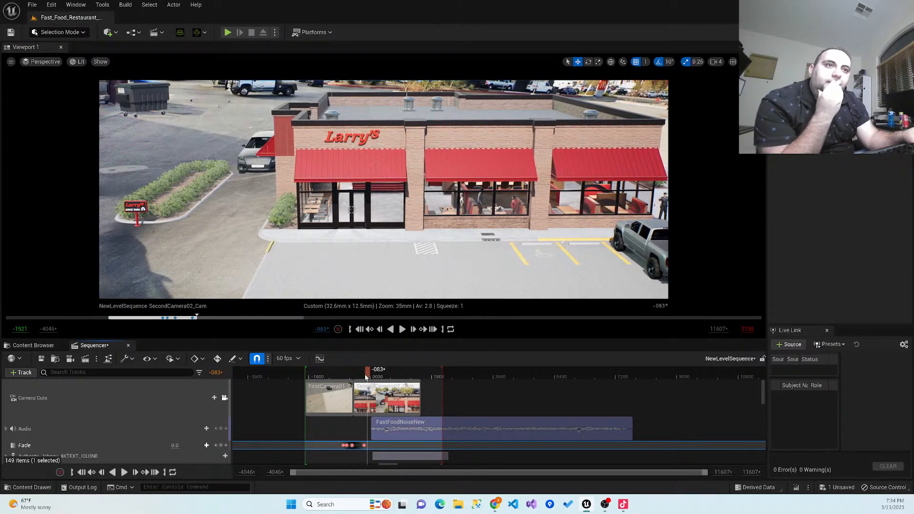
# - Key the fade to 1.0 at frame -440, just after the cut to the second camera
pyautogui.moveTo(360, 377); pyautogui.dragTo(354, 382)
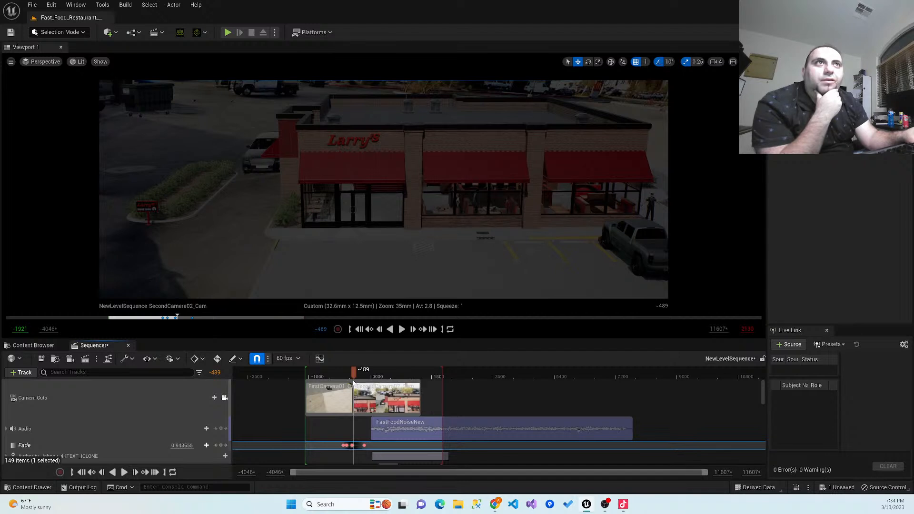
pyautogui.moveTo(354, 382); pyautogui.dragTo(353, 382)
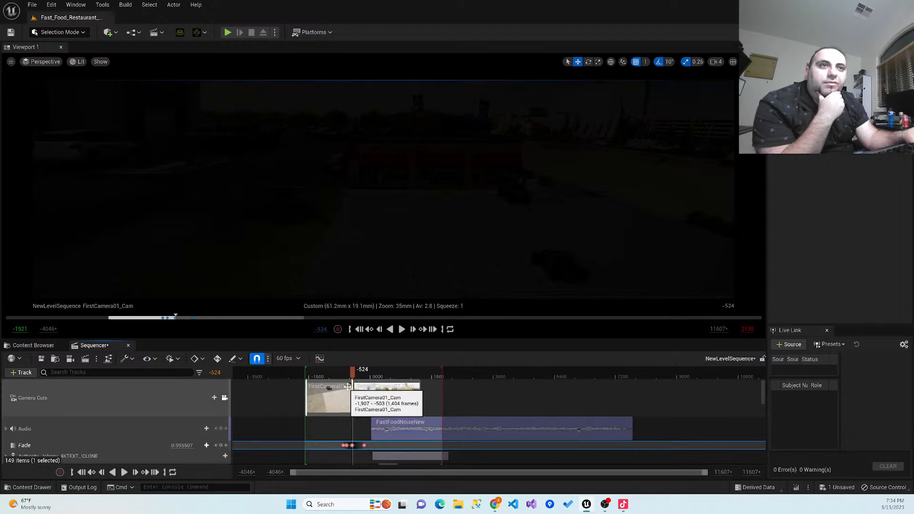
pyautogui.moveTo(353, 378); pyautogui.dragTo(357, 377)
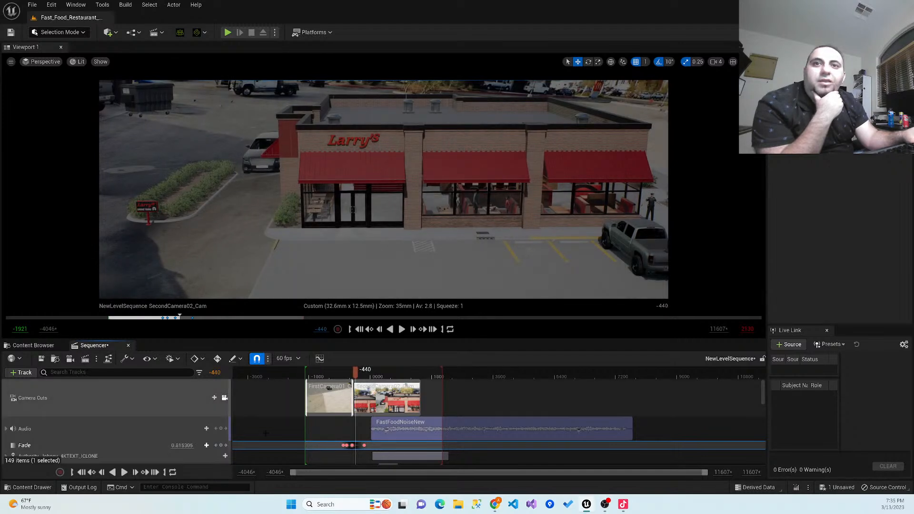
pyautogui.click(189, 444)
pyautogui.write('1')
pyautogui.press('Return')
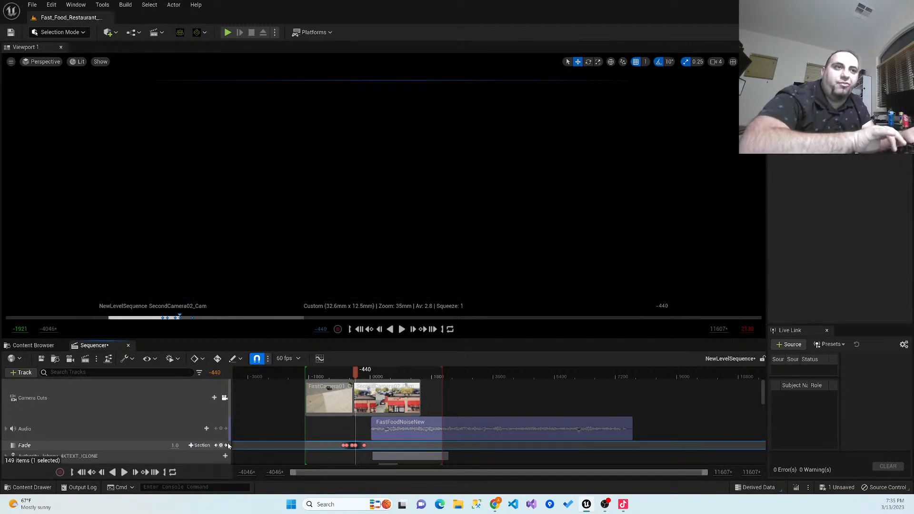
# - Play the fade transition between the two shots from frame -838
pyautogui.moveTo(348, 370); pyautogui.dragTo(341, 372)
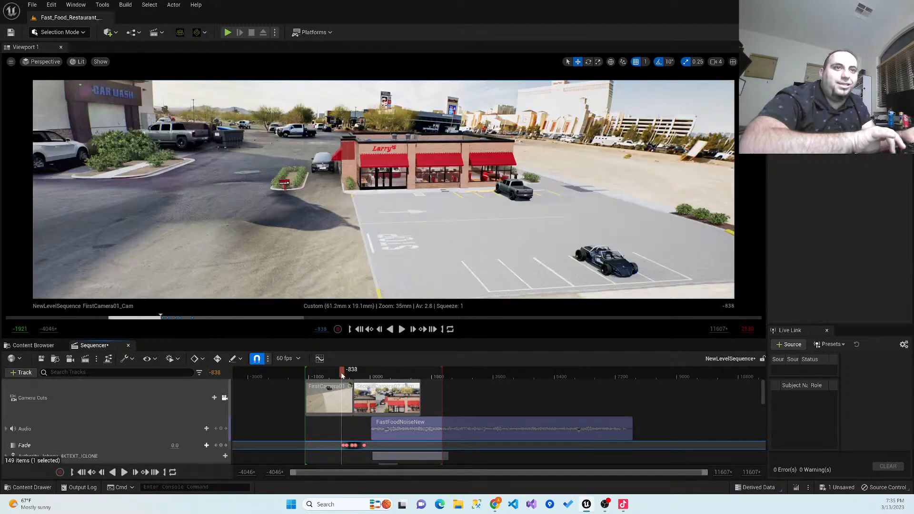
pyautogui.click(400, 332)
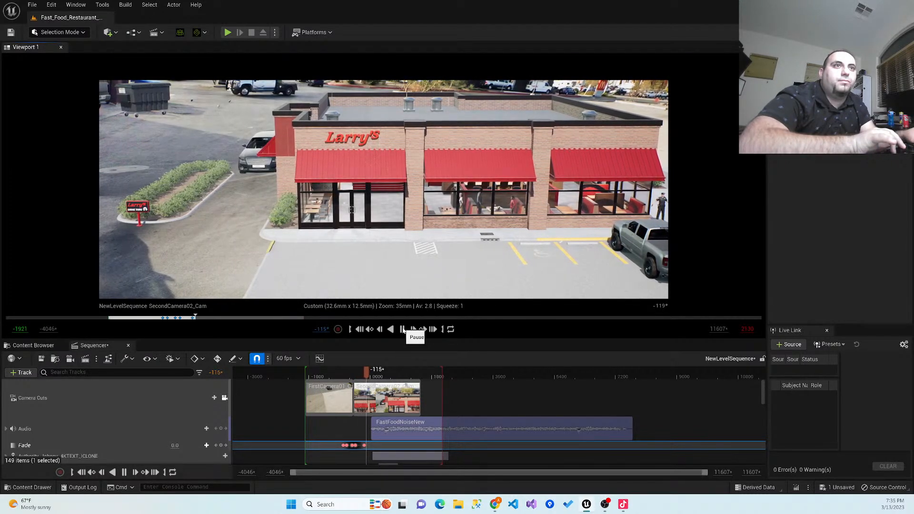
pyautogui.click(403, 329)
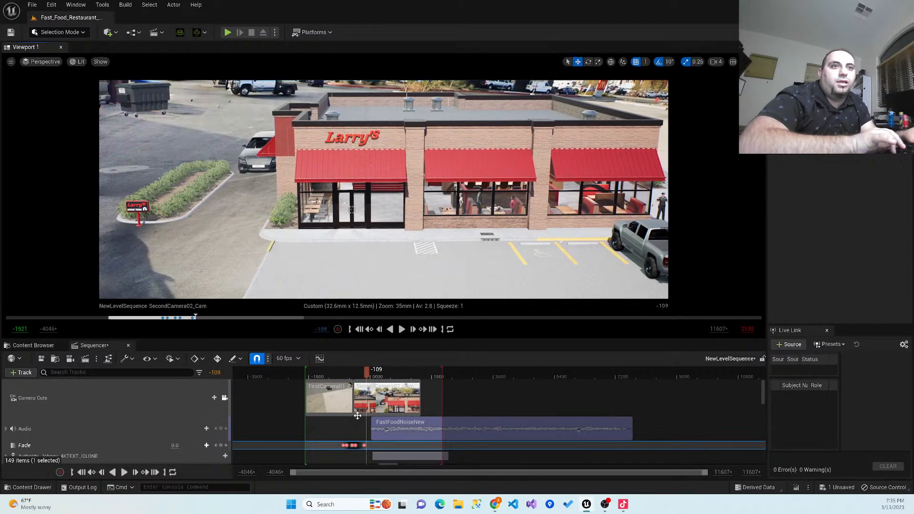
# - Delete the full-black fade key at frame -538 and replay the transition from frame -971
pyautogui.click(351, 445)
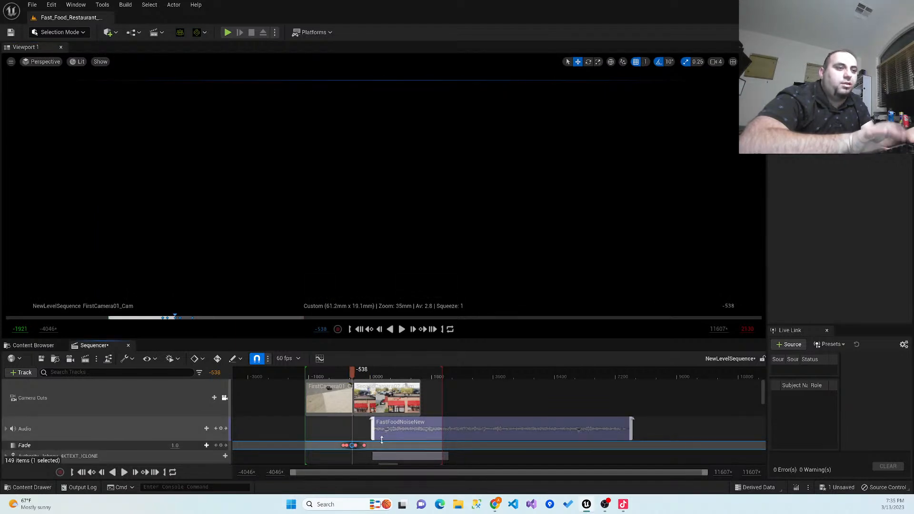
pyautogui.press('Delete')
pyautogui.moveTo(352, 376); pyautogui.dragTo(338, 370)
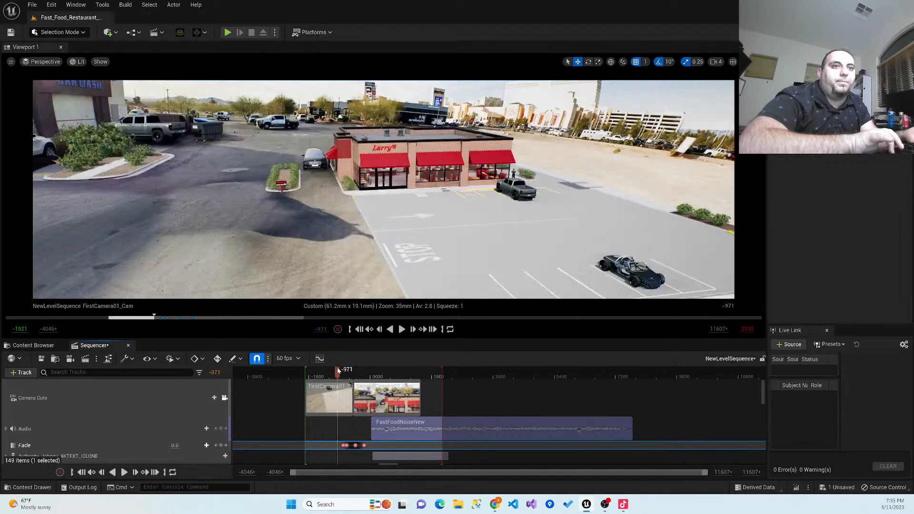
pyautogui.click(401, 329)
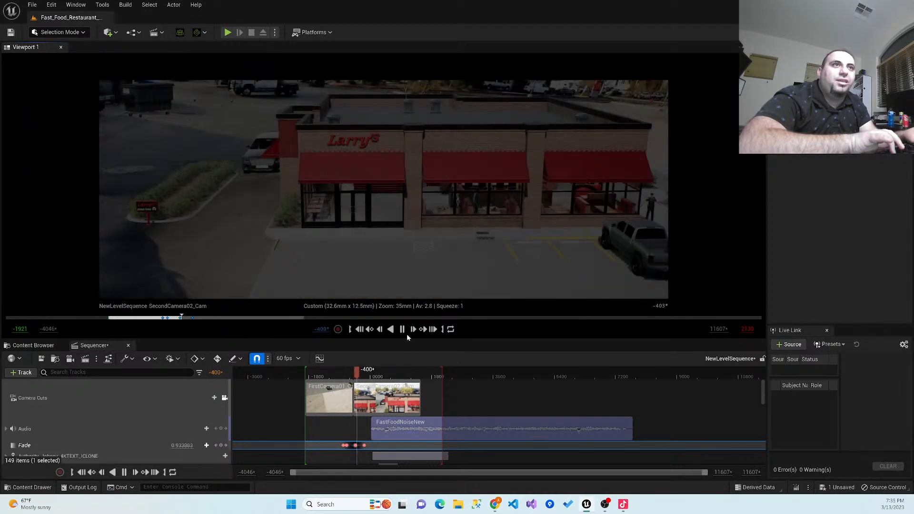
pyautogui.click(402, 330)
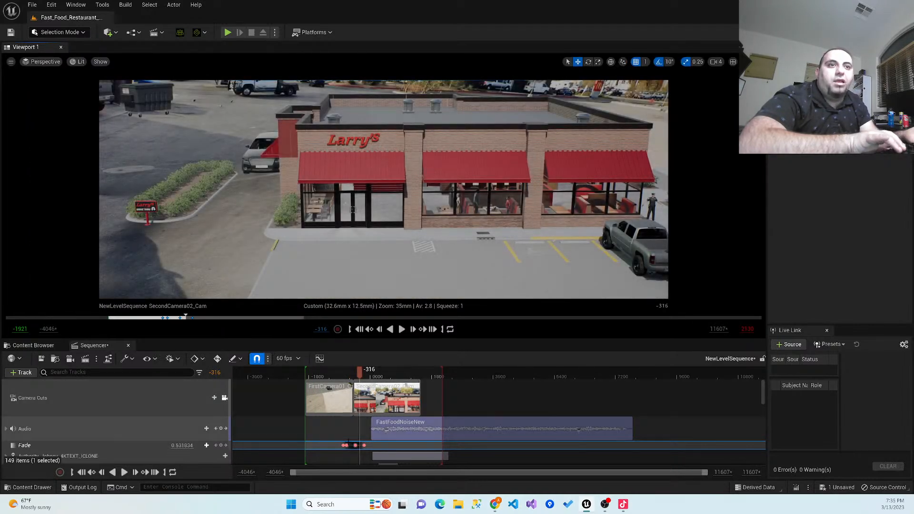
# - Delete the fade key at frame -699 and replay the transition from frame -894
pyautogui.click(345, 446)
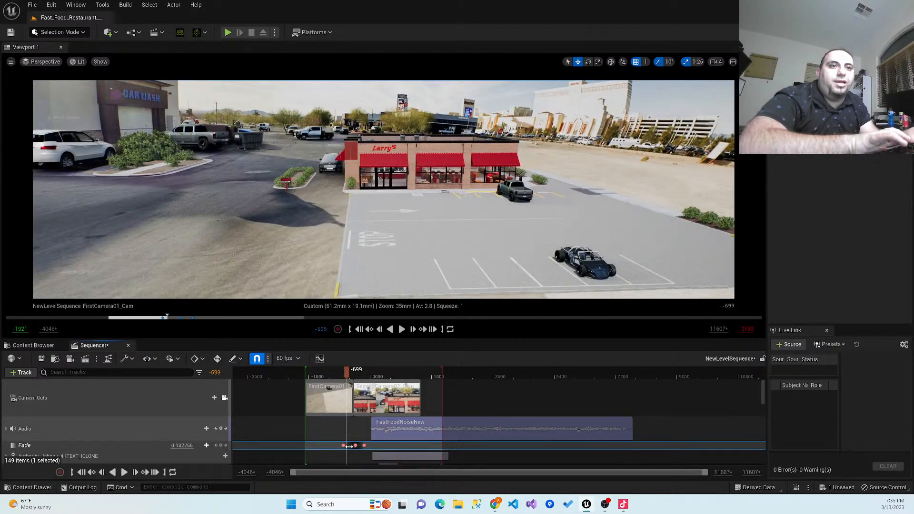
pyautogui.moveTo(347, 377); pyautogui.dragTo(340, 379)
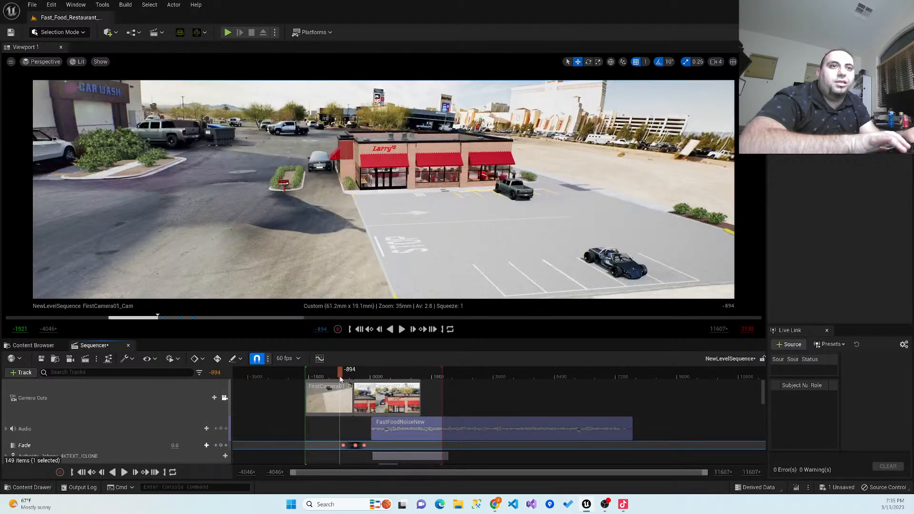
pyautogui.click(401, 329)
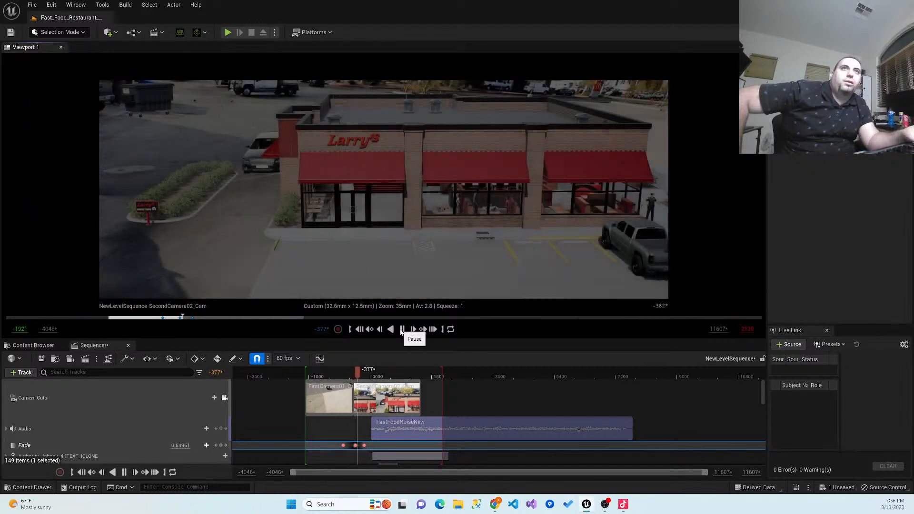
pyautogui.click(401, 328)
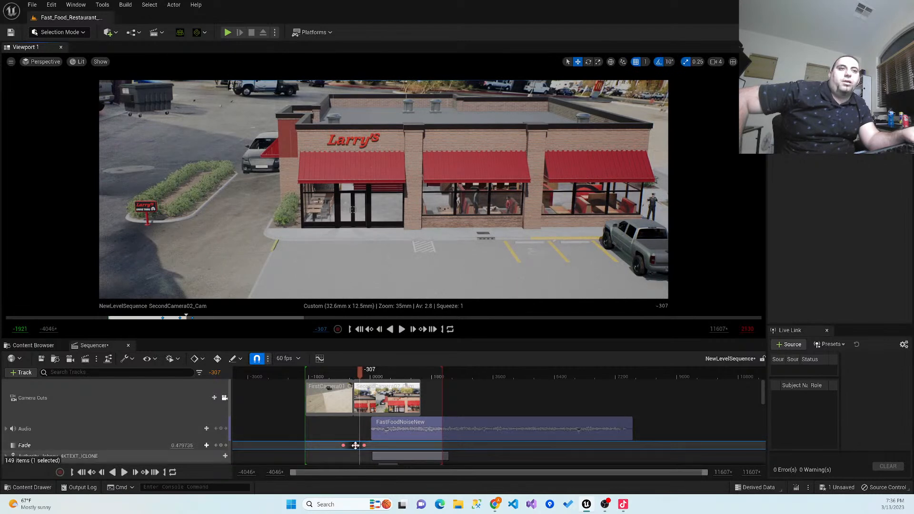
# - Delete the remaining fade keys at frames -440, -796 and -181, and reset the fade value to 0.0
pyautogui.click(355, 445)
pyautogui.press('Delete')
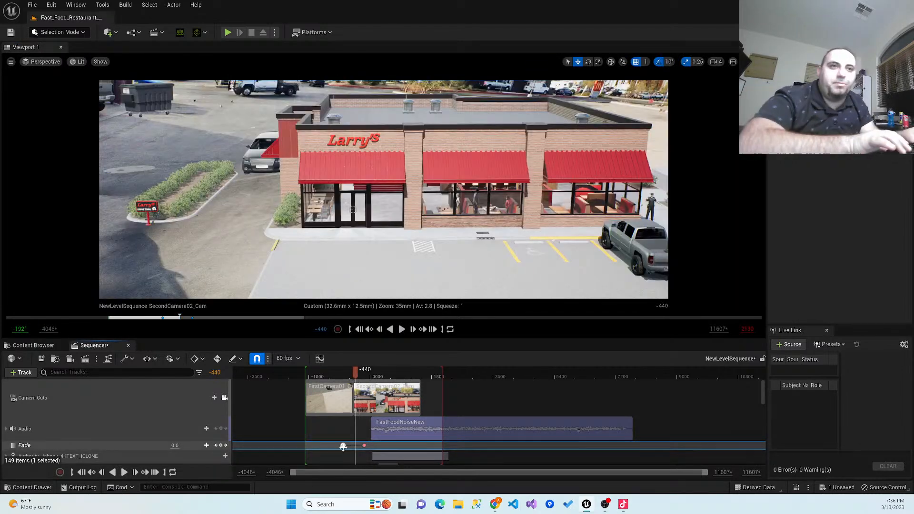
pyautogui.moveTo(343, 446); pyautogui.dragTo(341, 446)
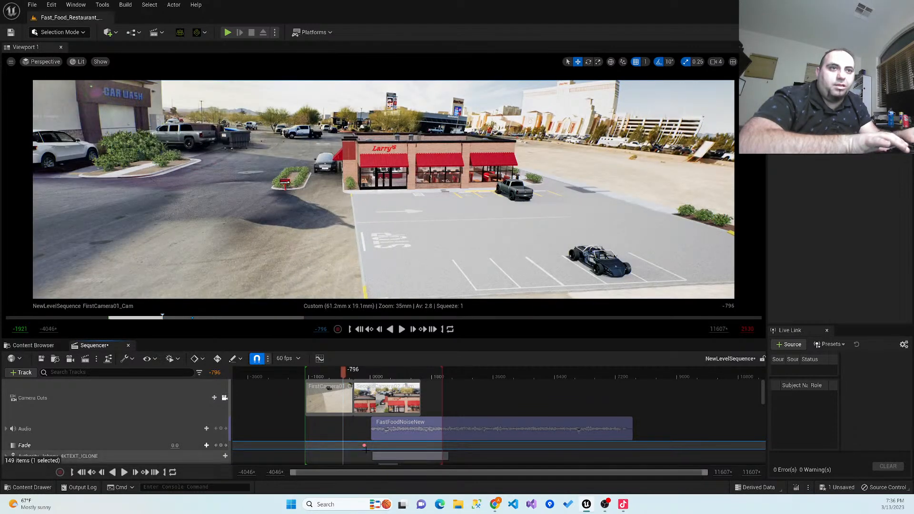
pyautogui.click(363, 445)
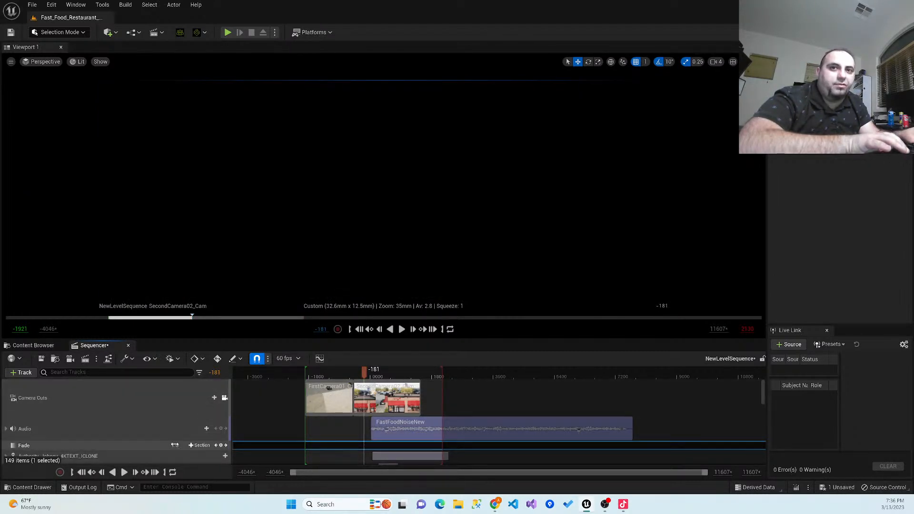
pyautogui.write('0')
pyautogui.press('Return')
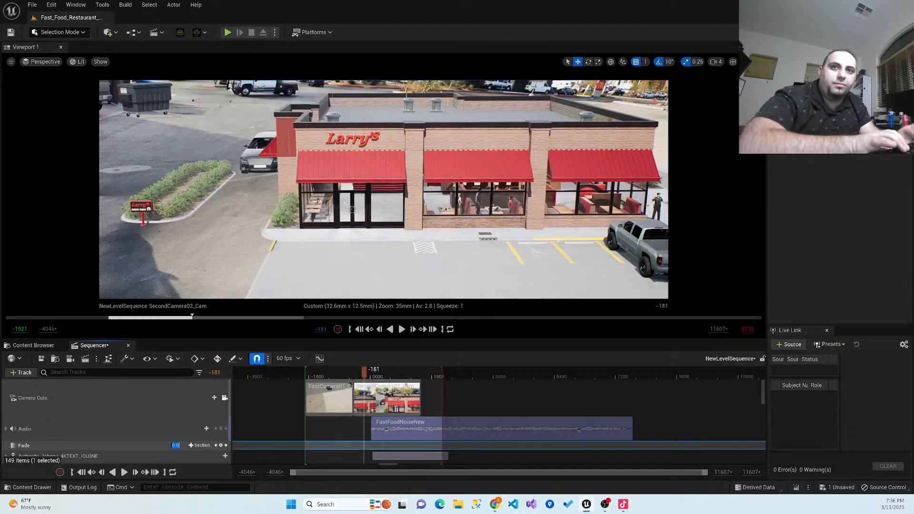
# - Key the fade at 0.0 at frame -859 and again a short distance after it in the first camera's shot
pyautogui.moveTo(364, 371); pyautogui.dragTo(346, 376)
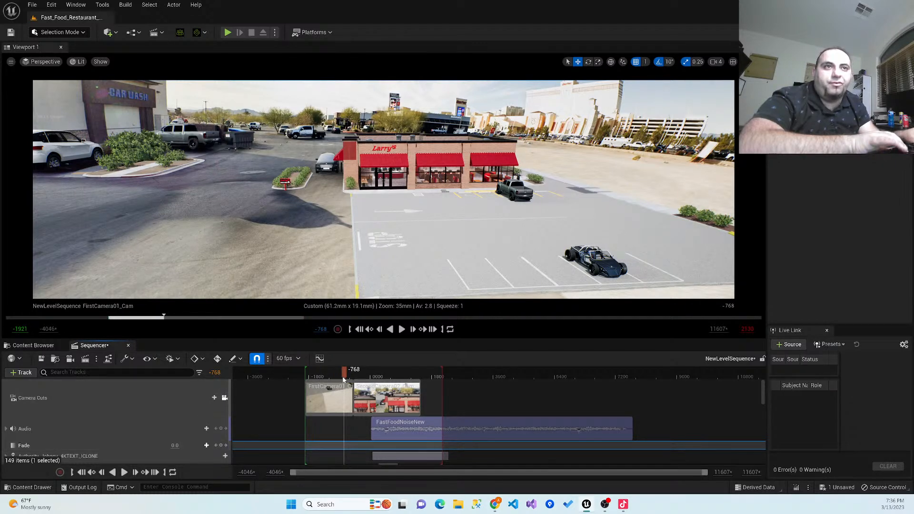
pyautogui.moveTo(342, 380); pyautogui.dragTo(340, 379)
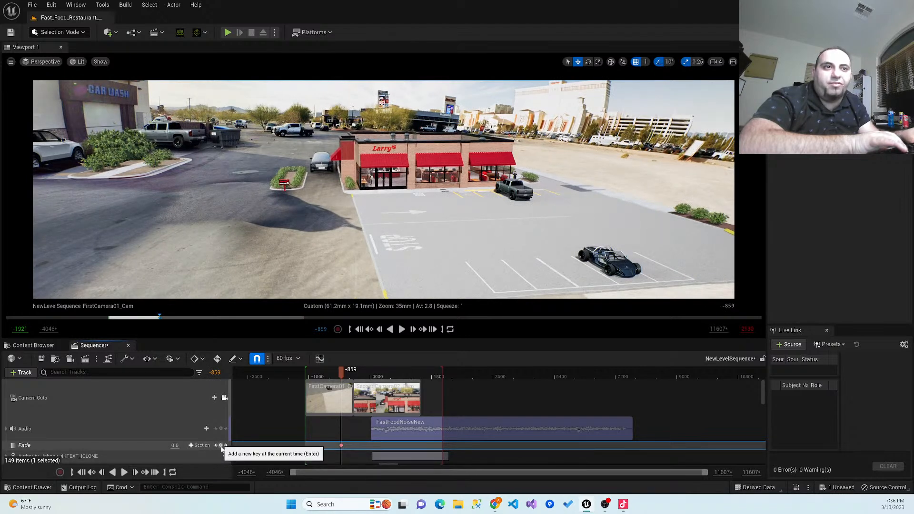
pyautogui.moveTo(343, 376); pyautogui.dragTo(346, 377)
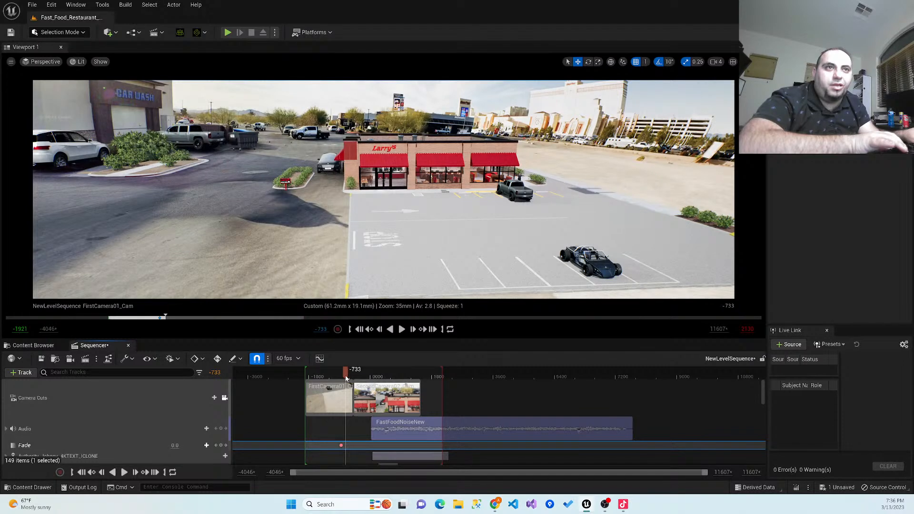
pyautogui.moveTo(343, 378); pyautogui.dragTo(342, 377)
pyautogui.click(221, 445)
# - Key the fade to 1.0 at frame -629 and play the transition from frame -908
pyautogui.moveTo(346, 378); pyautogui.dragTo(350, 378)
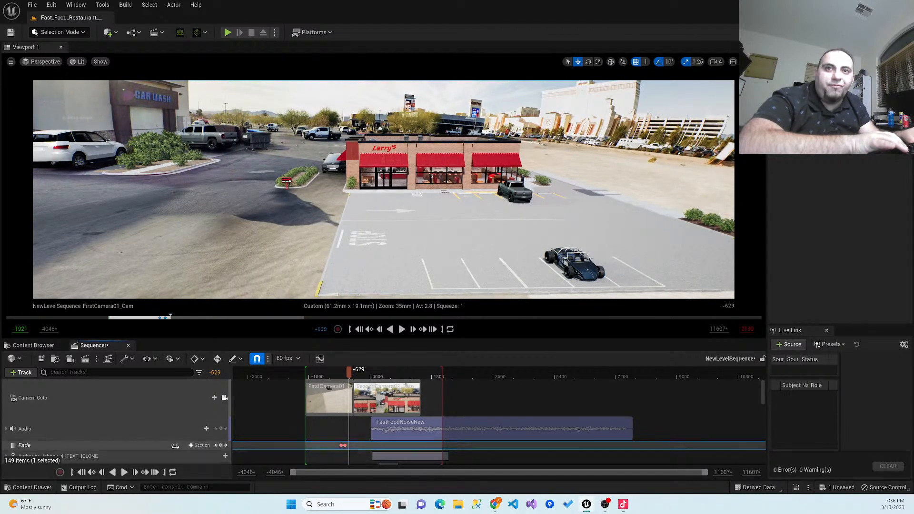
pyautogui.write('1')
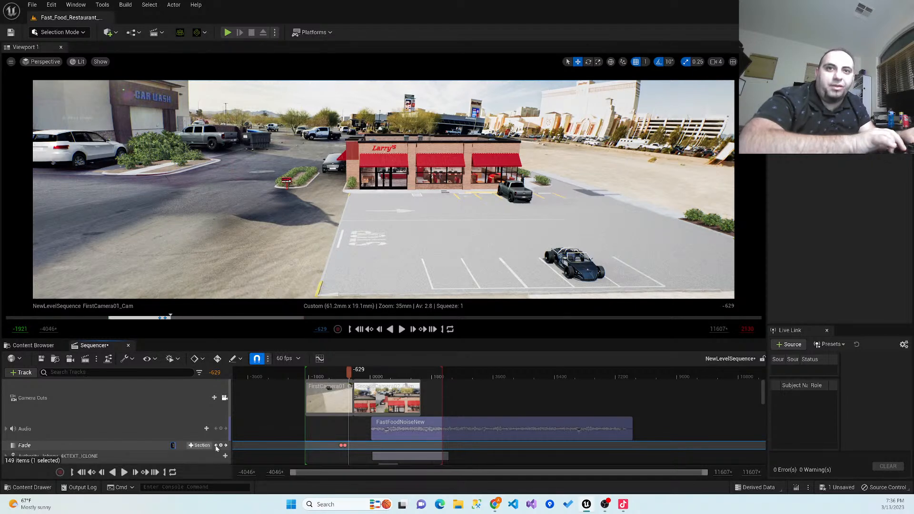
pyautogui.press('Return')
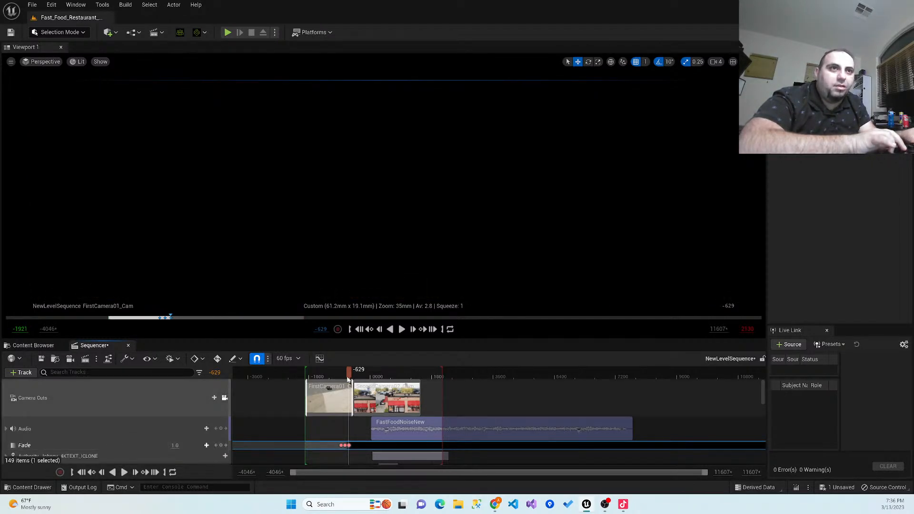
pyautogui.click(340, 376)
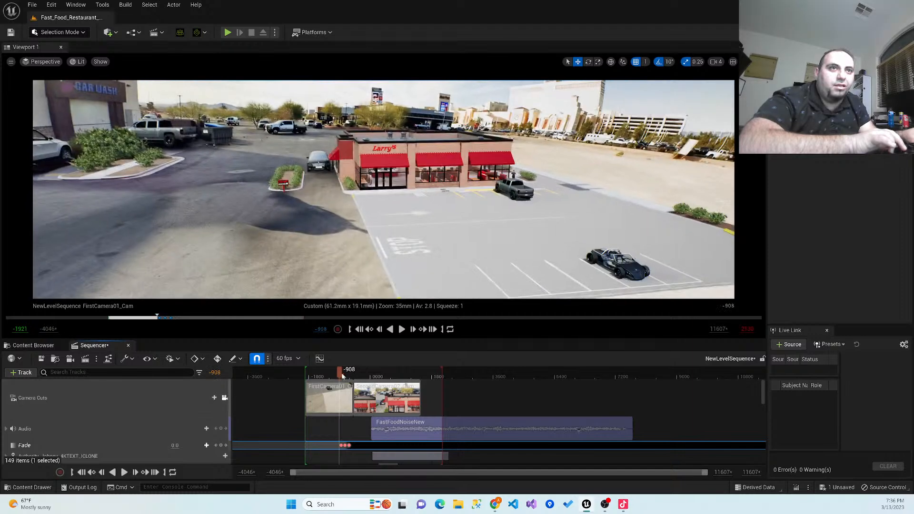
pyautogui.click(401, 329)
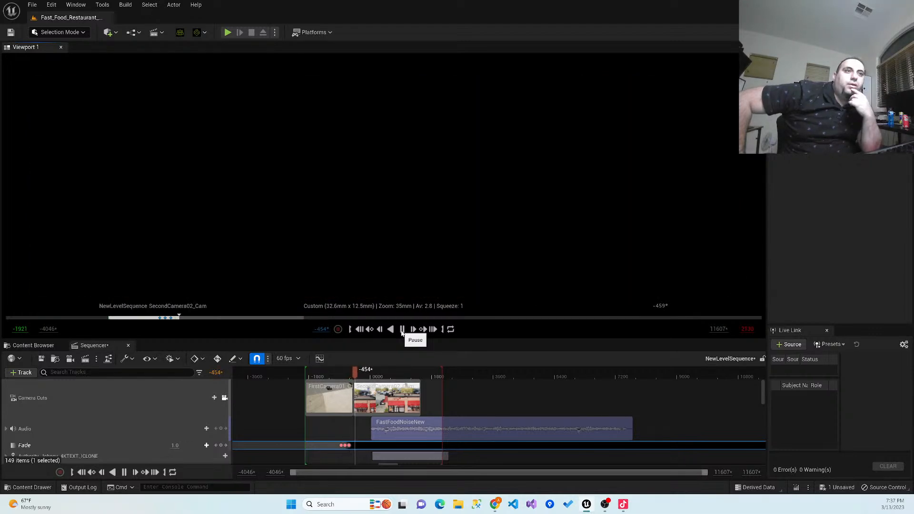
pyautogui.click(401, 333)
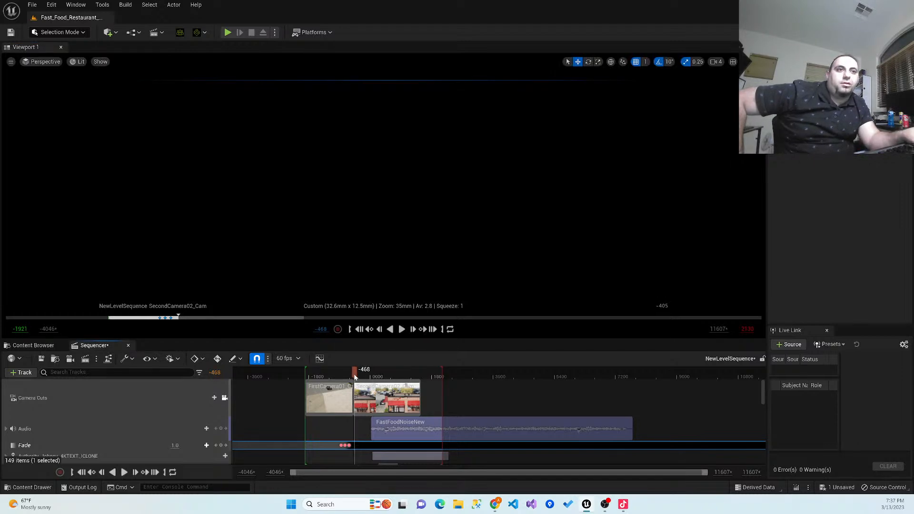
# - Key the fade to 0.0 at frame -489, just after the camera cut, and scrub across the cut to check it
pyautogui.moveTo(352, 370); pyautogui.dragTo(356, 371)
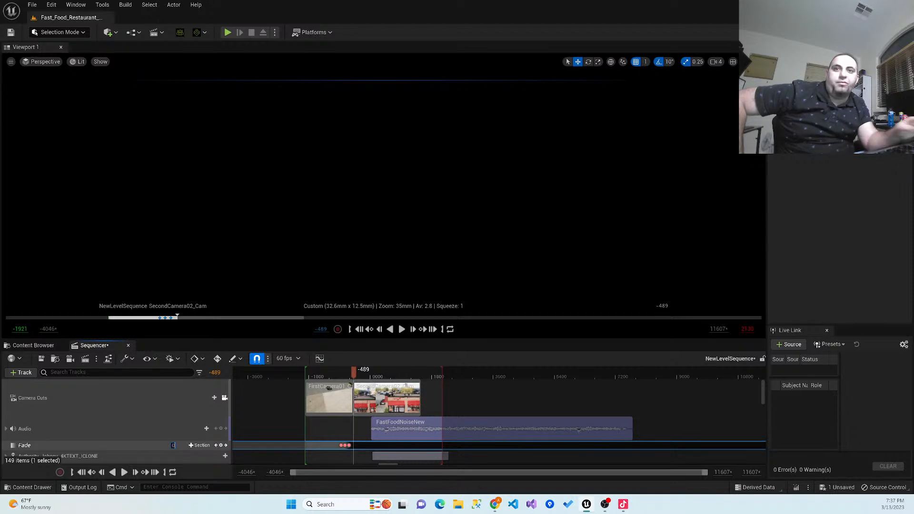
pyautogui.click(222, 445)
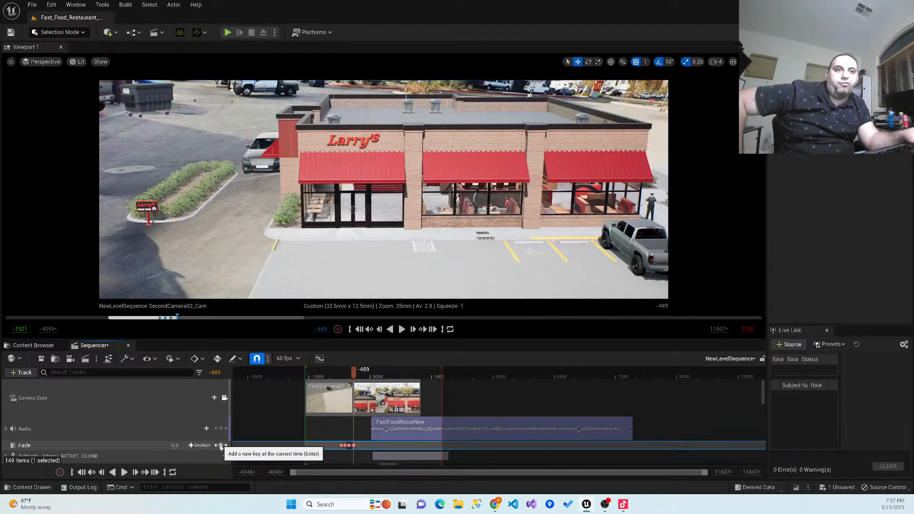
pyautogui.moveTo(350, 373); pyautogui.dragTo(354, 376)
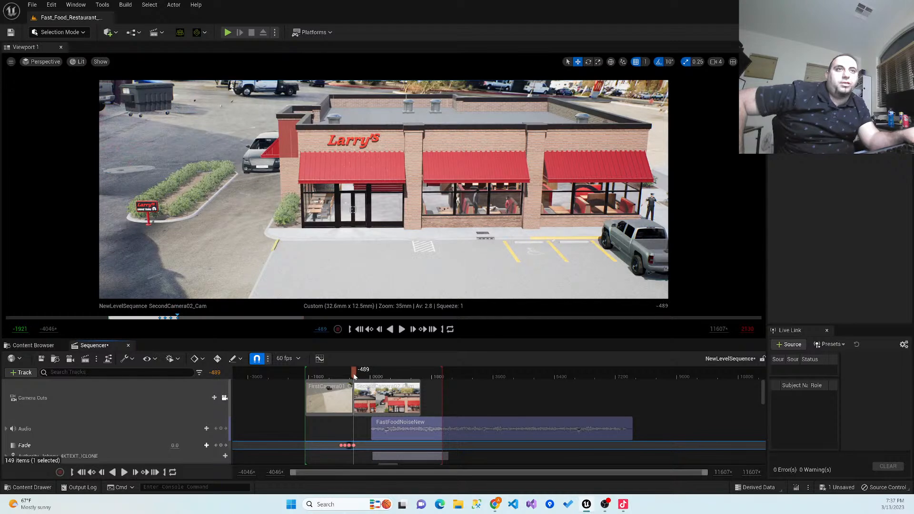
pyautogui.moveTo(352, 375); pyautogui.dragTo(352, 375)
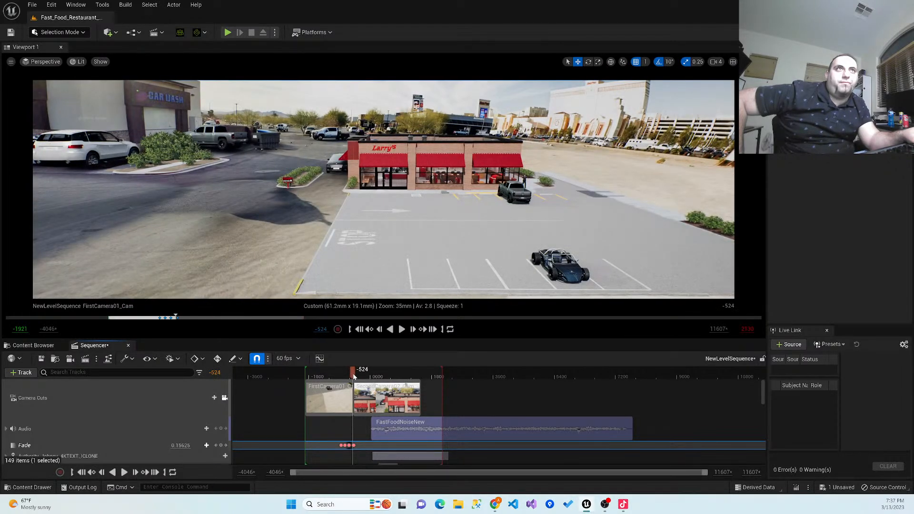
# - Delete the fade keys at frames -489 and -629
pyautogui.moveTo(355, 376); pyautogui.dragTo(352, 377)
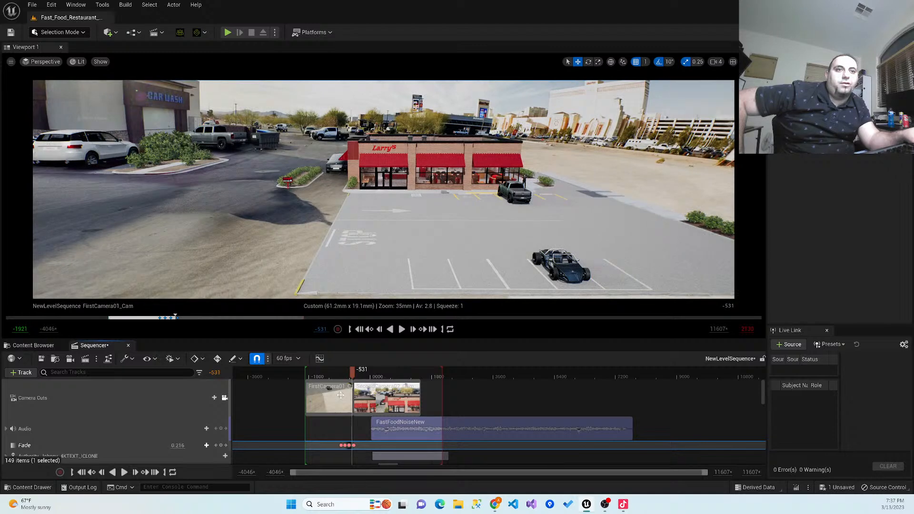
pyautogui.click(353, 446)
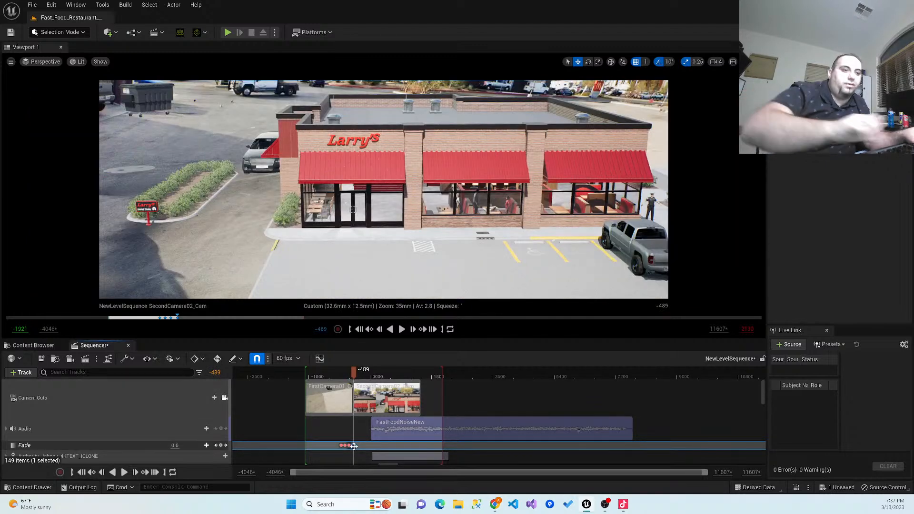
pyautogui.press('Delete')
pyautogui.click(349, 445)
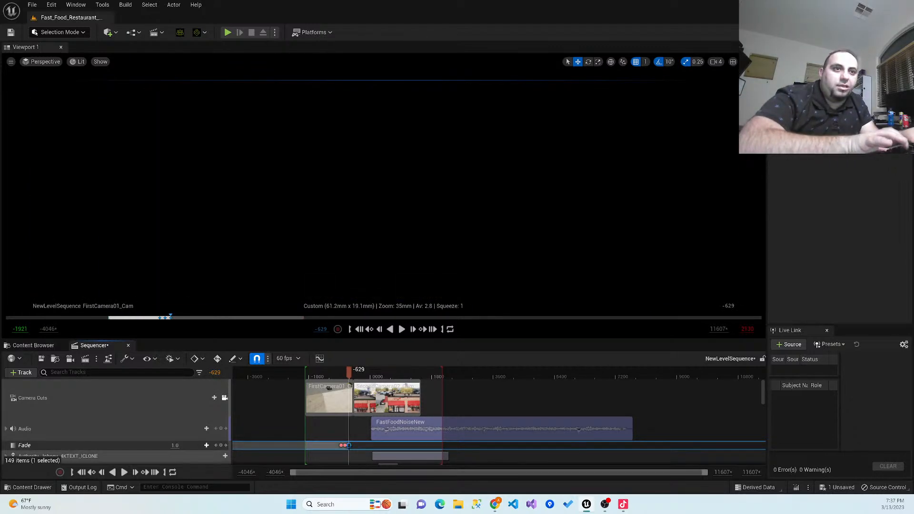
pyautogui.press('Delete')
# - Key the fade at 1.0 at frame -531, just before the cut to the second camera
pyautogui.moveTo(347, 373); pyautogui.dragTo(353, 376)
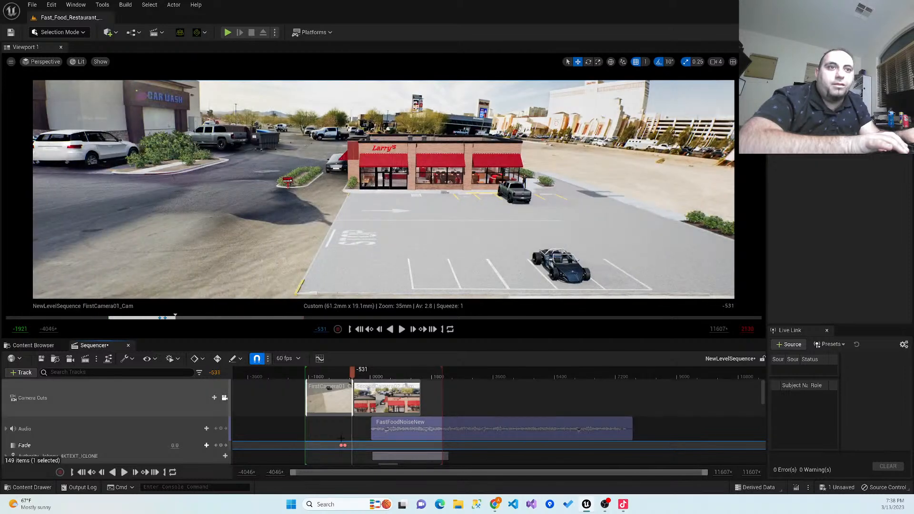
pyautogui.click(175, 445)
pyautogui.write('1')
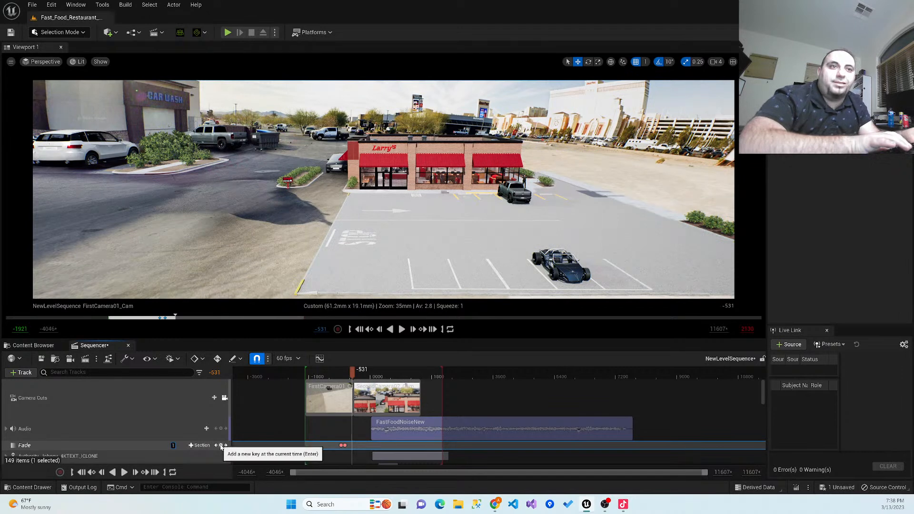
pyautogui.click(223, 445)
# - Key the fade at 0.0 at frame -412, shortly after the cut to the second camera
pyautogui.moveTo(352, 377); pyautogui.dragTo(358, 377)
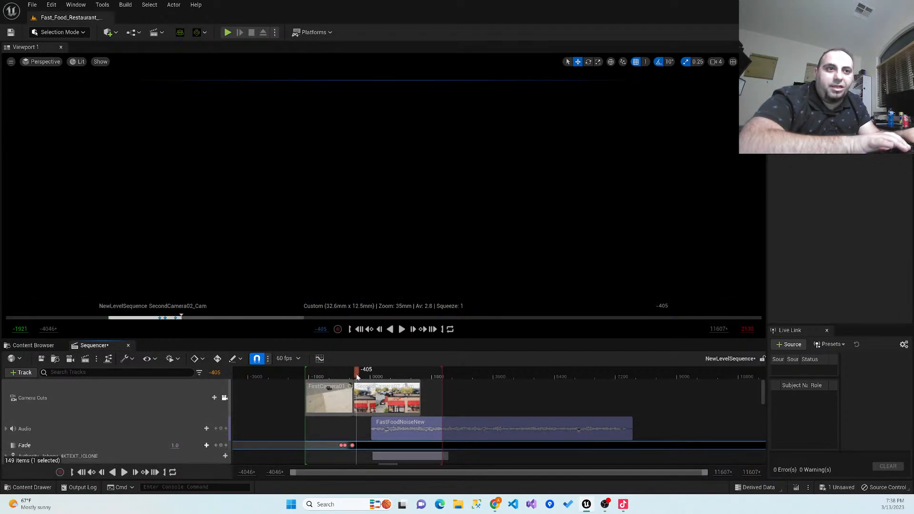
pyautogui.click(175, 445)
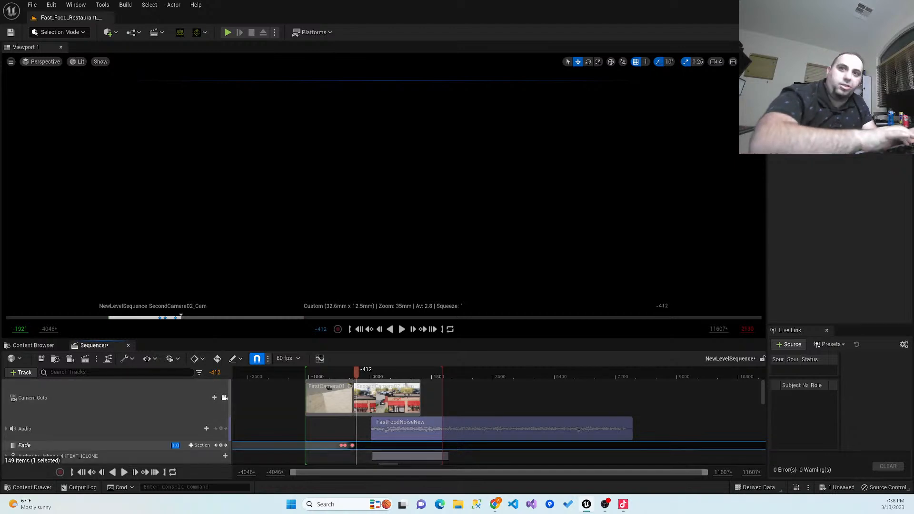
pyautogui.write('0')
pyautogui.press('Return')
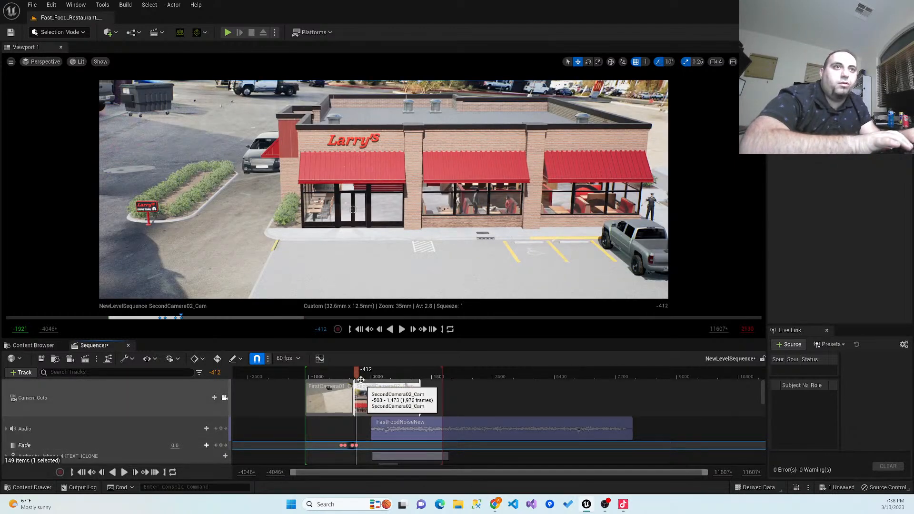
# - Play the fade transition from frame -943 and again from frame -1195 to review its timing
pyautogui.moveTo(342, 377); pyautogui.dragTo(339, 377)
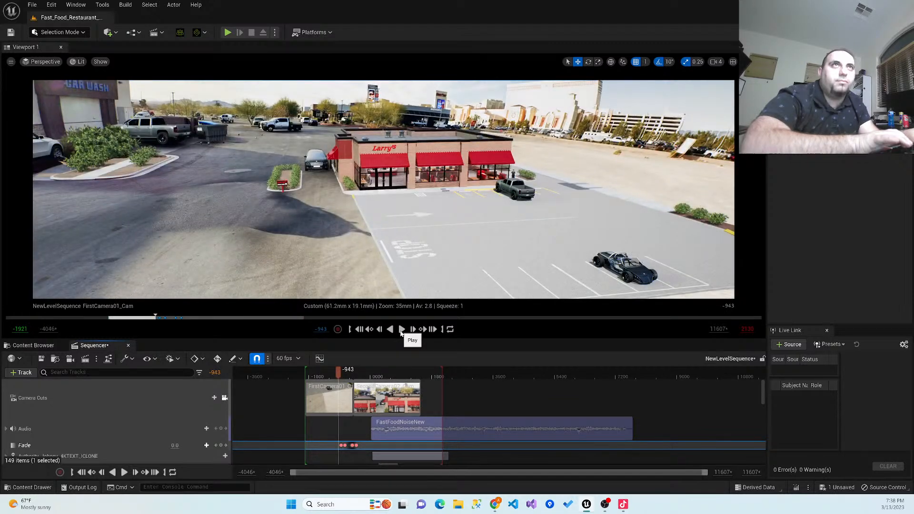
pyautogui.click(401, 332)
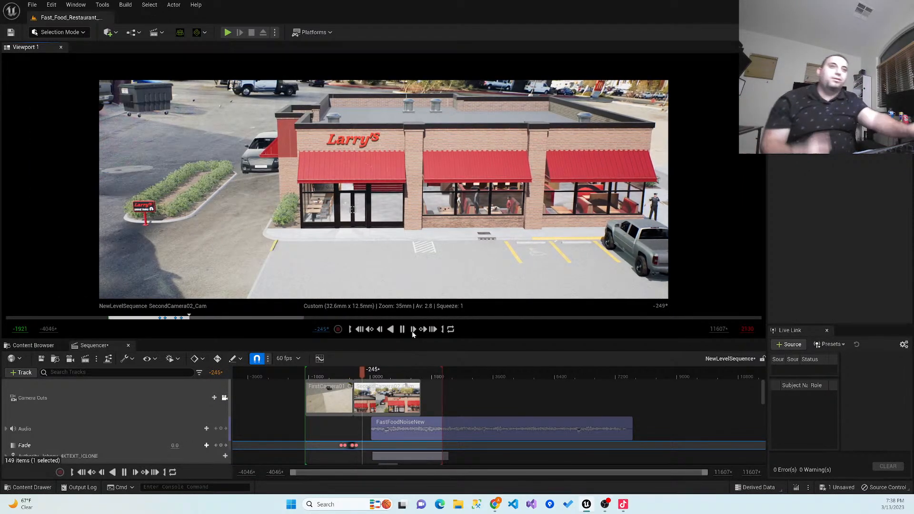
pyautogui.moveTo(368, 376); pyautogui.dragTo(329, 375)
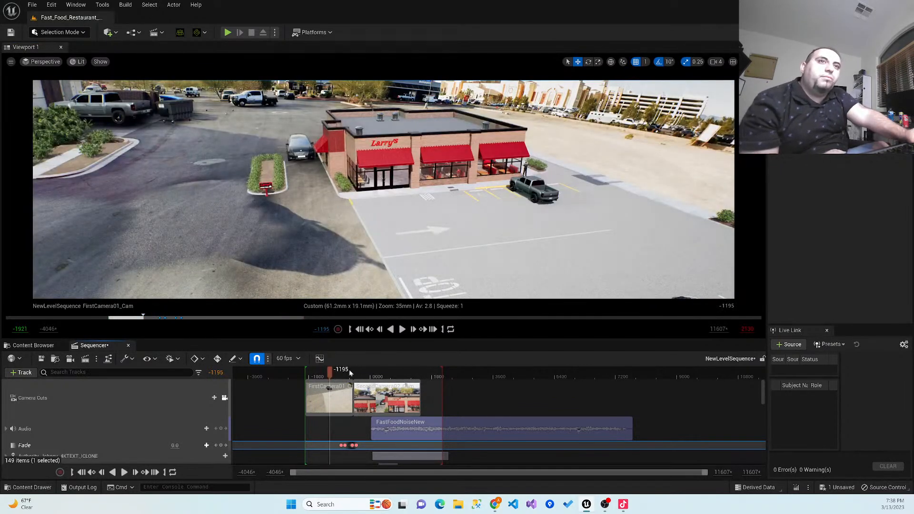
pyautogui.click(402, 330)
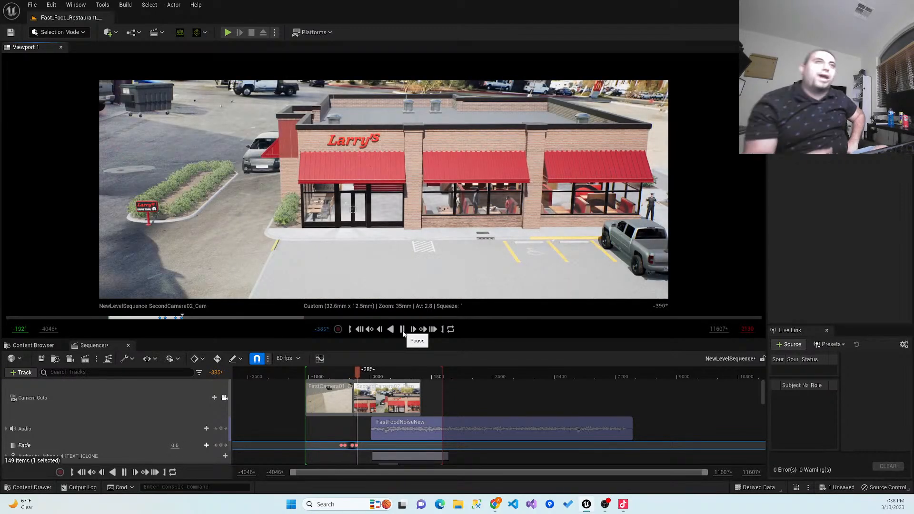
pyautogui.click(403, 333)
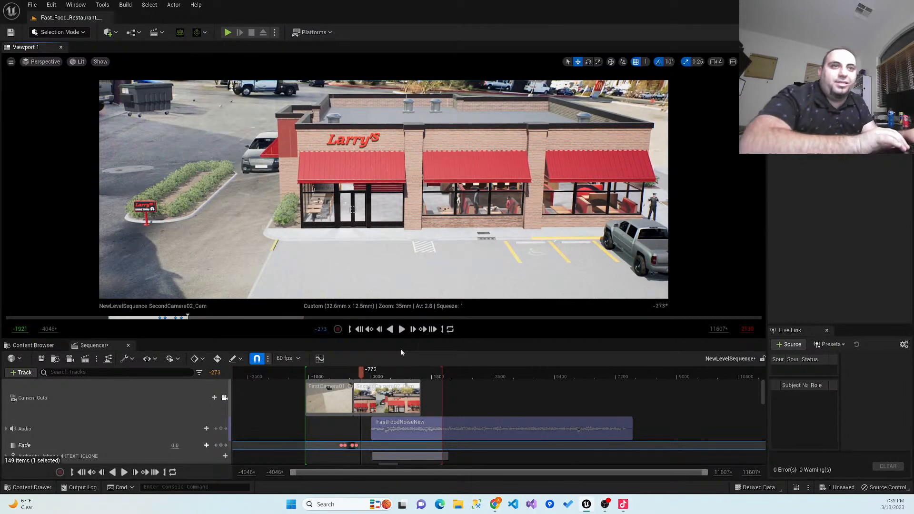
# - Scrub across the camera cut and key the fade at 1.0 at frame -489 in the second camera's shot
pyautogui.moveTo(362, 373); pyautogui.dragTo(354, 376)
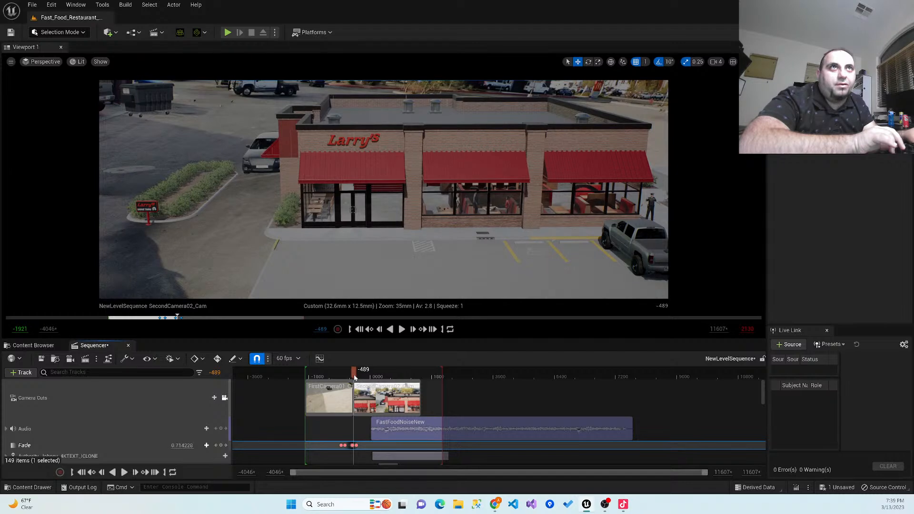
pyautogui.moveTo(354, 376); pyautogui.dragTo(354, 376)
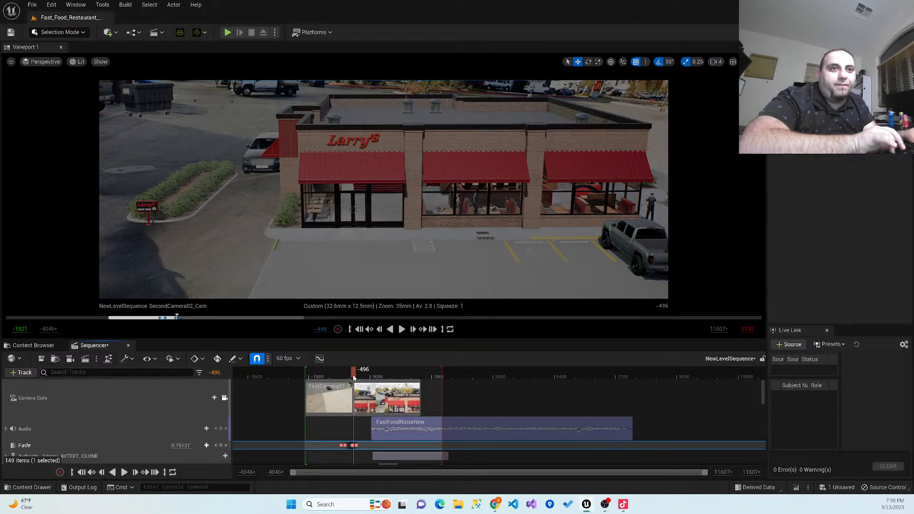
pyautogui.moveTo(354, 376); pyautogui.dragTo(353, 376)
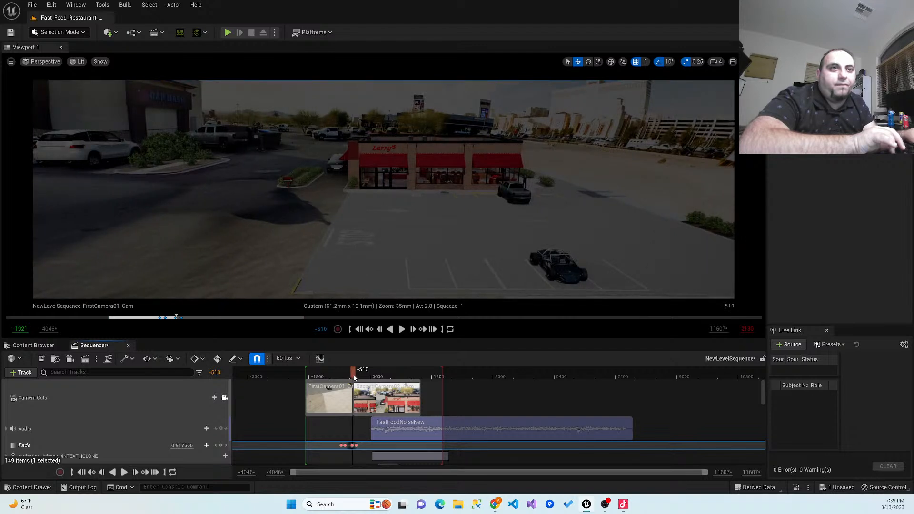
pyautogui.moveTo(354, 376); pyautogui.dragTo(354, 376)
pyautogui.click(182, 445)
pyautogui.write('1')
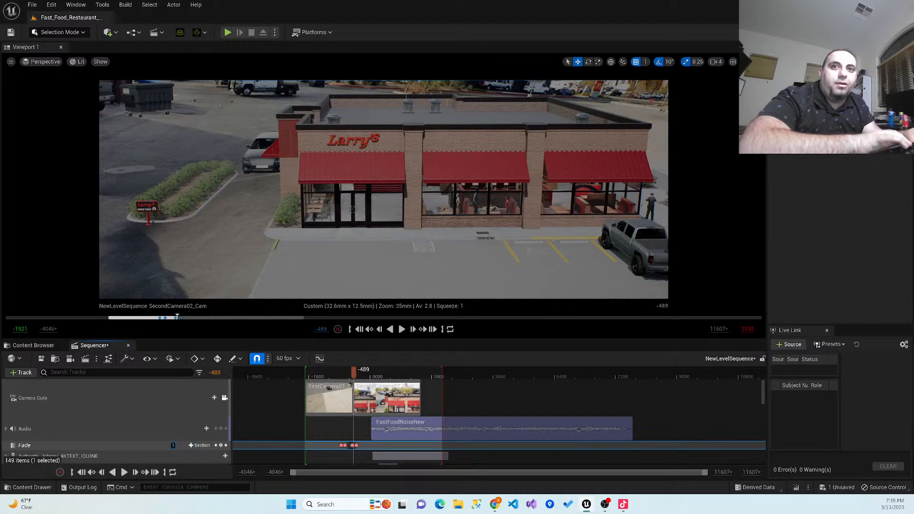
pyautogui.click(222, 445)
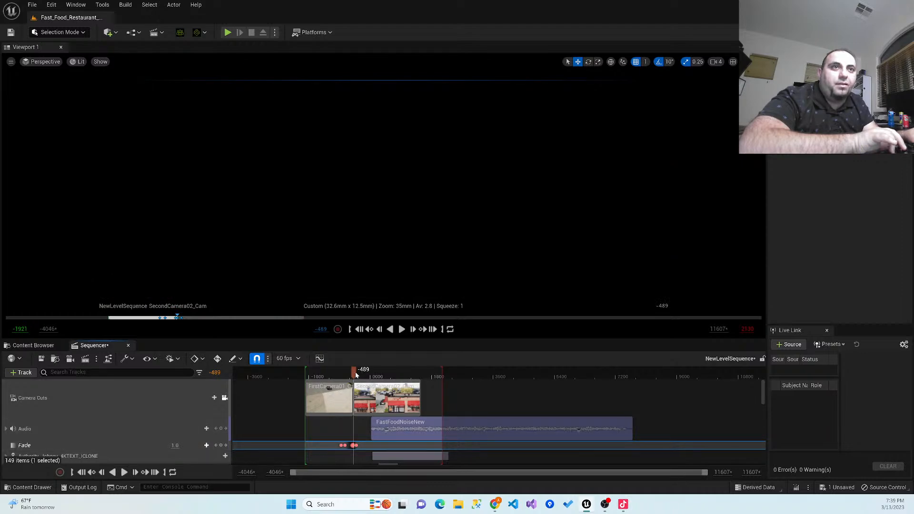
# - Play the revised transition from frame -887 on through the second camera's shot
pyautogui.moveTo(351, 372); pyautogui.dragTo(338, 374)
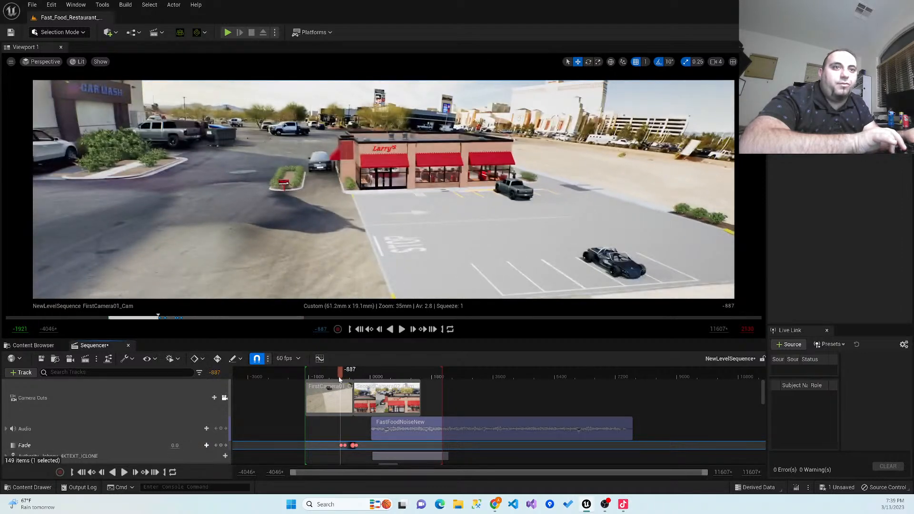
pyautogui.click(400, 330)
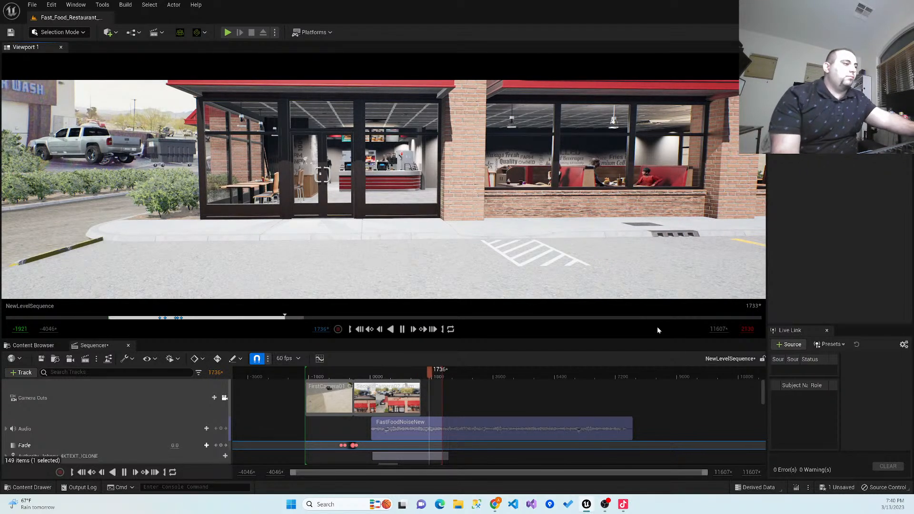
pyautogui.click(403, 328)
# - Return the playhead to the start of the first camera's shot and save the level sequence
pyautogui.click(391, 376)
pyautogui.moveTo(363, 383); pyautogui.dragTo(303, 386)
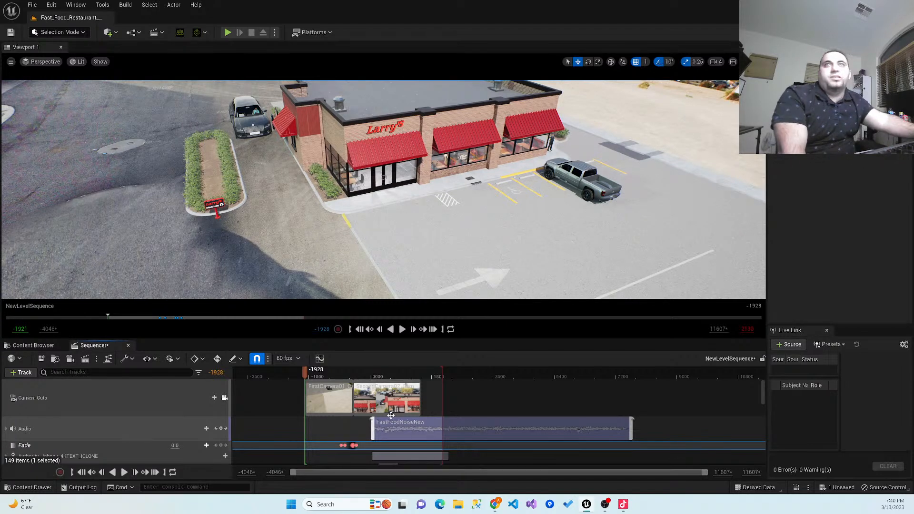
pyautogui.click(43, 358)
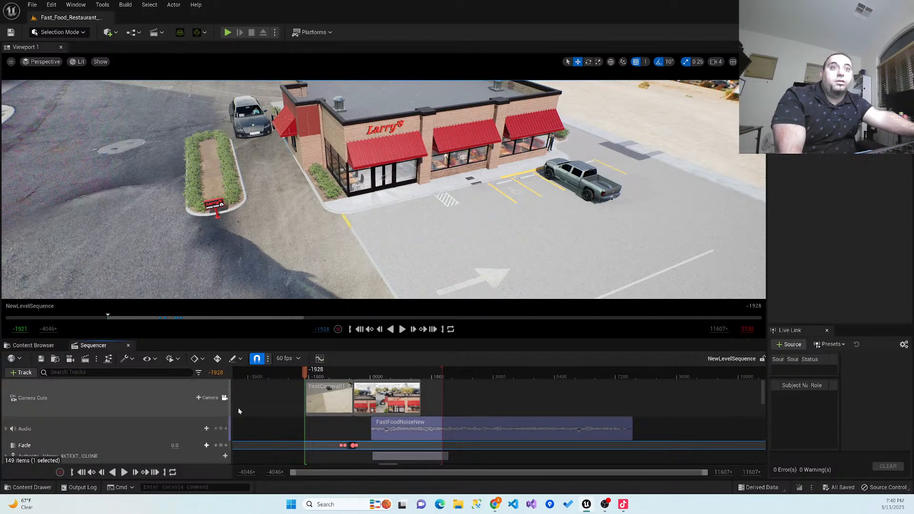
# - Play the whole sequence from frame -1928, check the end of the second shot, and return to frame -1900
pyautogui.click(404, 333)
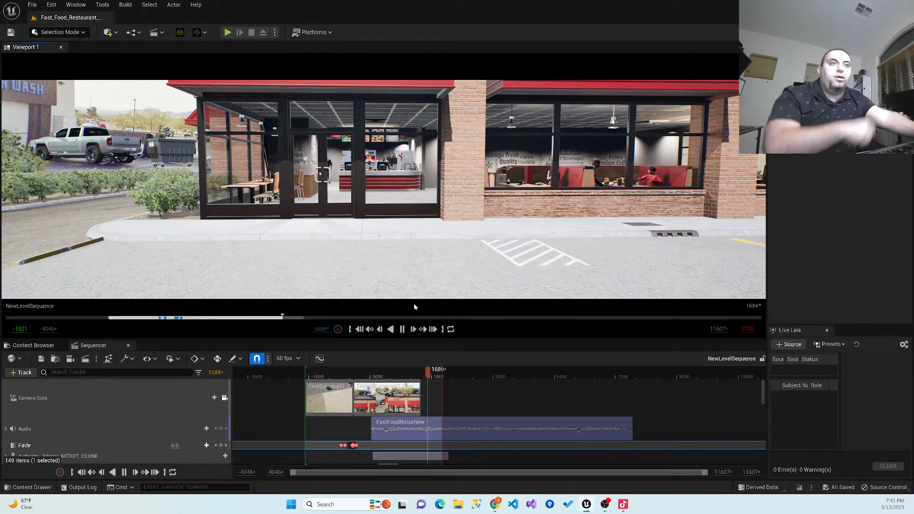
pyautogui.click(432, 373)
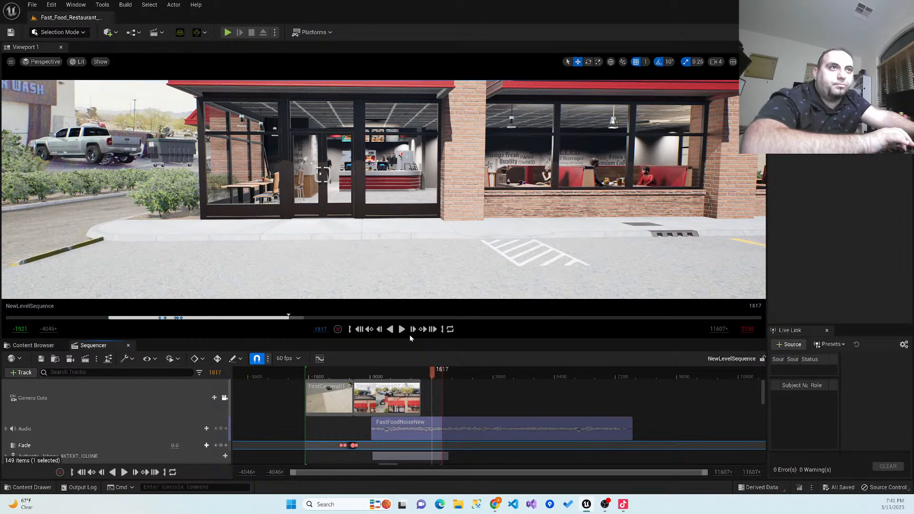
pyautogui.moveTo(409, 374); pyautogui.dragTo(423, 388)
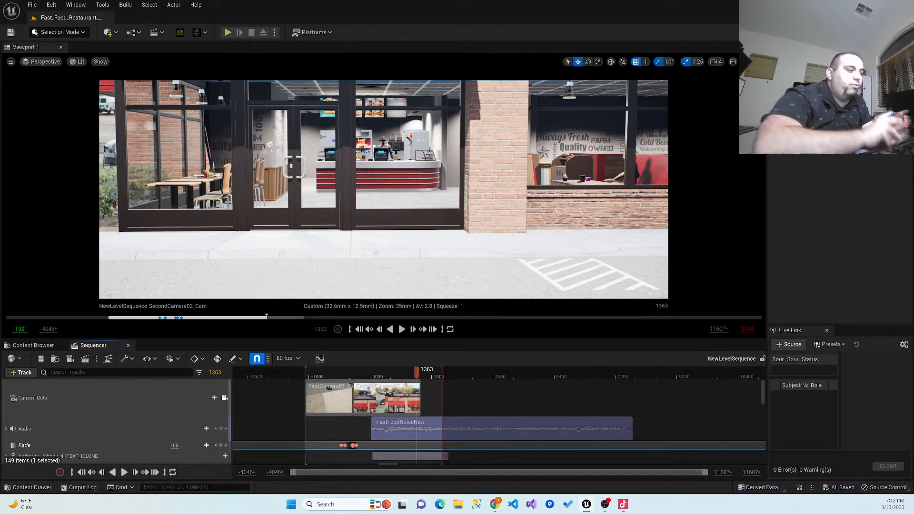
pyautogui.moveTo(416, 371); pyautogui.dragTo(309, 378)
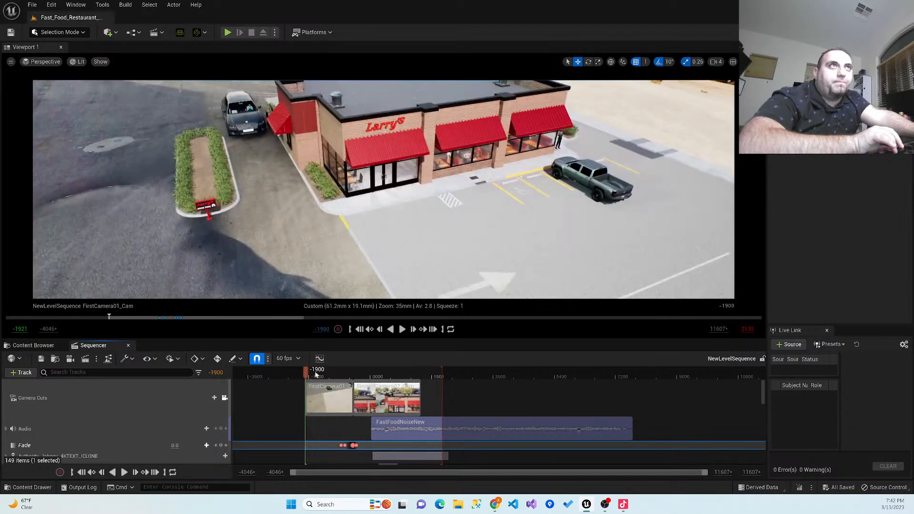
# - Switch from the cinematic viewport to the default one and delete the police officer standing on the sidewalk beside the restaurant
pyautogui.click(525, 246)
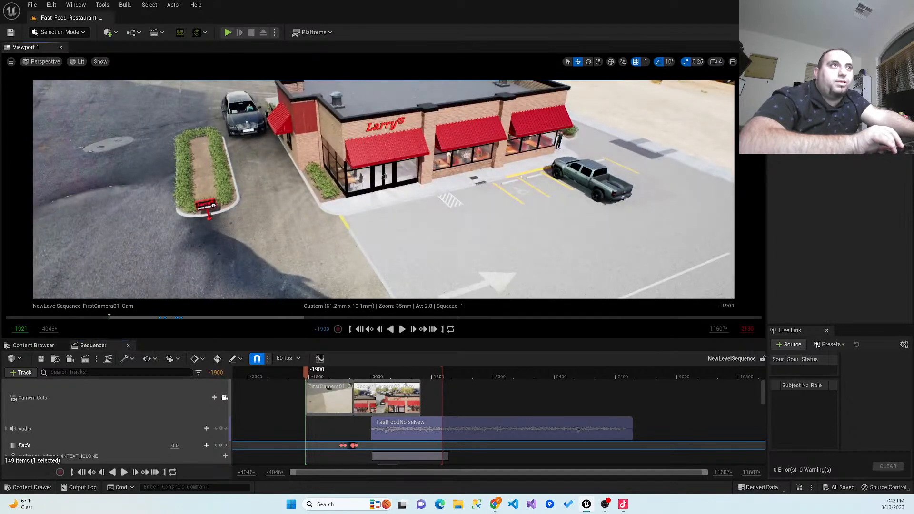
pyautogui.click(34, 64)
pyautogui.click(38, 184)
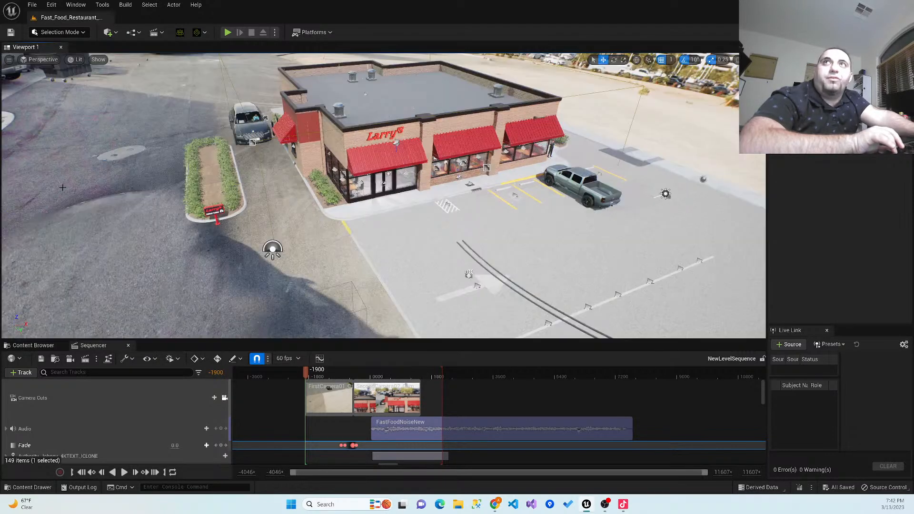
pyautogui.moveTo(303, 219); pyautogui.dragTo(353, 180, button='right')
pyautogui.press('w')
pyautogui.press('w')
pyautogui.press('w')
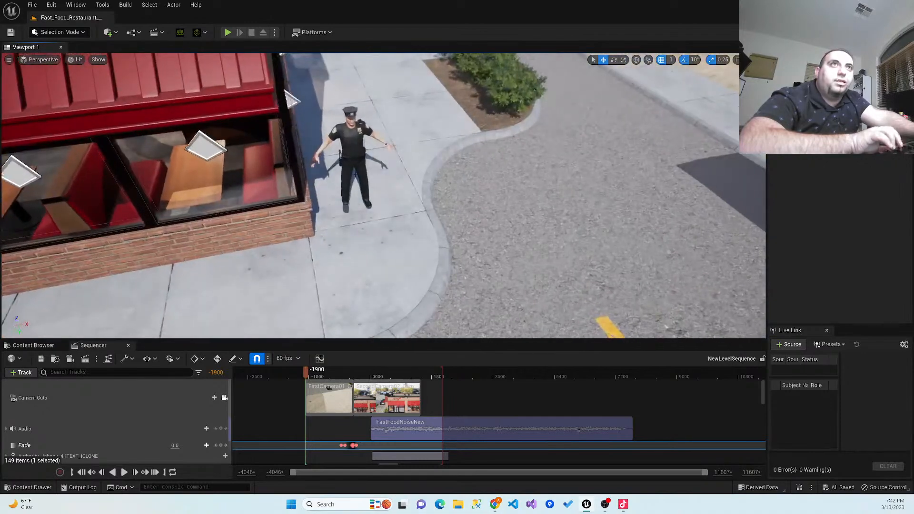
pyautogui.click(354, 148)
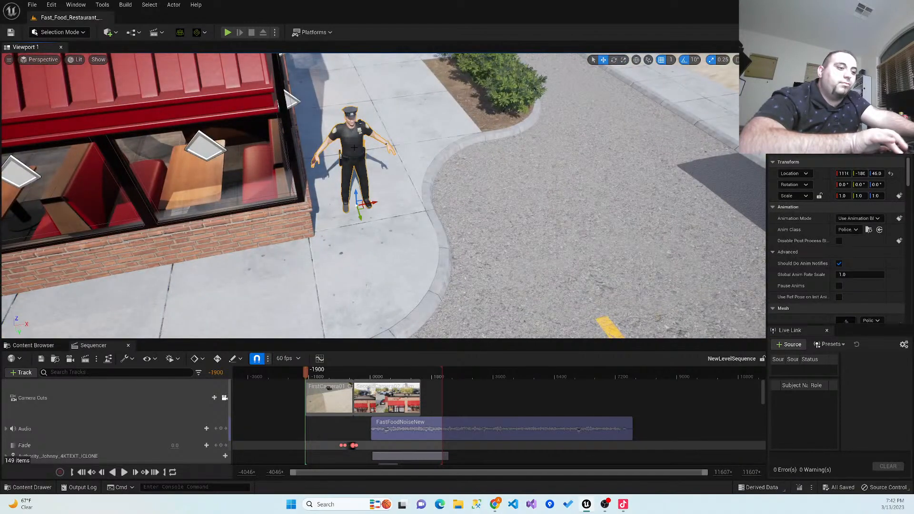
pyautogui.press('Delete')
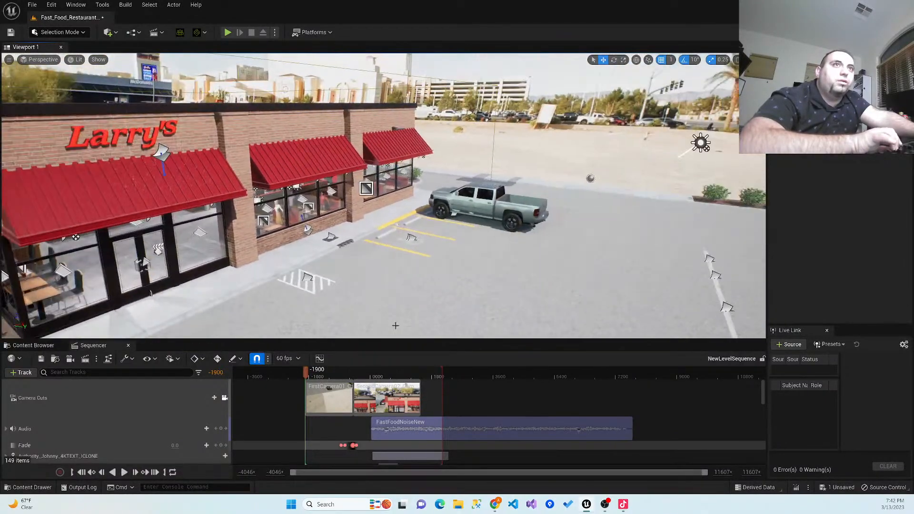
# - Play the sequence from frame -1949 in the default viewport to review both camera shots
pyautogui.scroll(1, 395, 326)
pyautogui.moveTo(395, 325); pyautogui.dragTo(290, 295, button='right')
pyautogui.press('s')
pyautogui.moveTo(362, 326)
pyautogui.mouseDown(button='right')
pyautogui.moveTo(362, 312)
pyautogui.moveTo(363, 331)
pyautogui.mouseUp(button='right')
pyautogui.press('w')
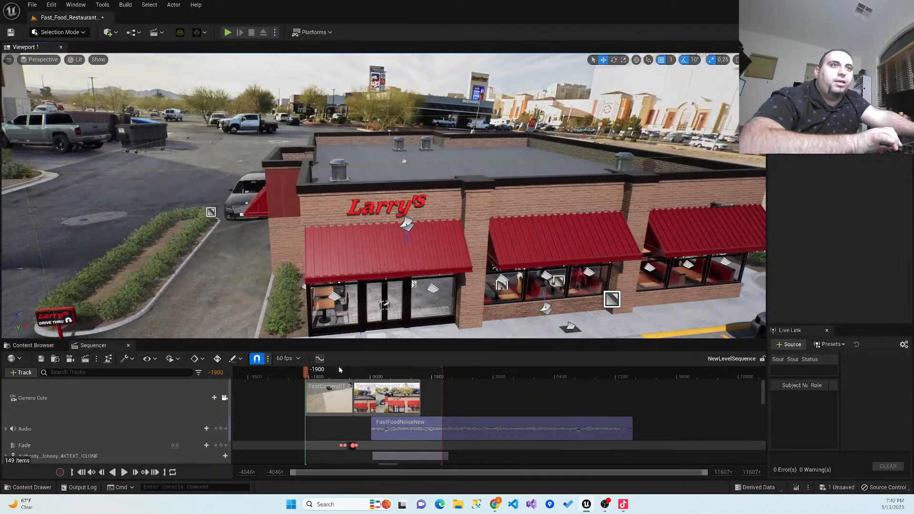
pyautogui.moveTo(317, 373); pyautogui.dragTo(303, 397)
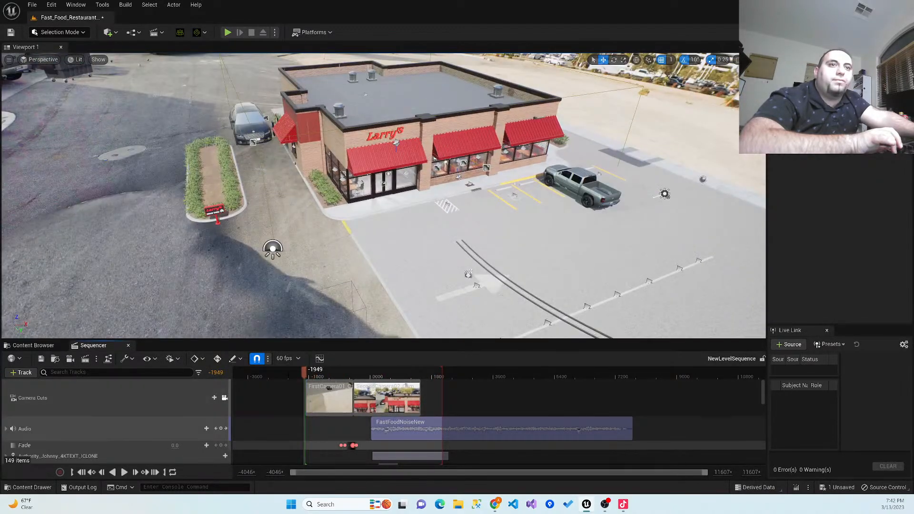
pyautogui.click(125, 472)
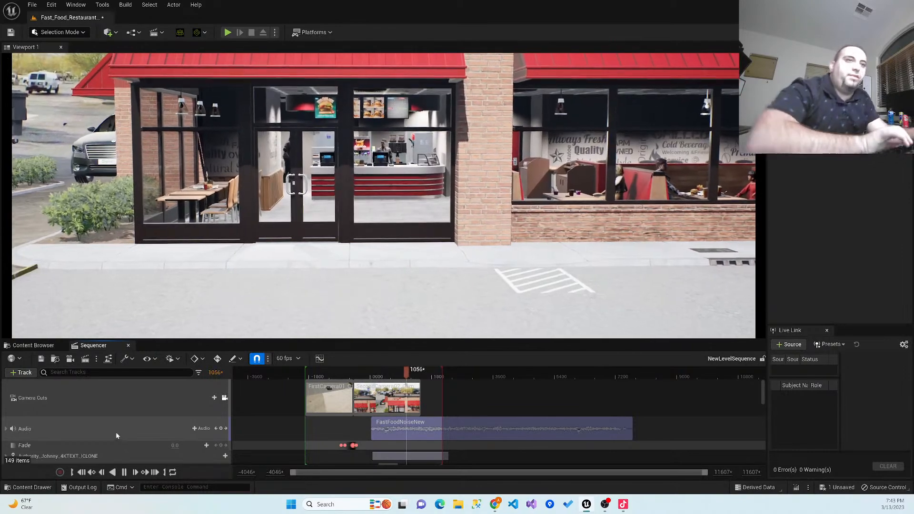
pyautogui.click(405, 374)
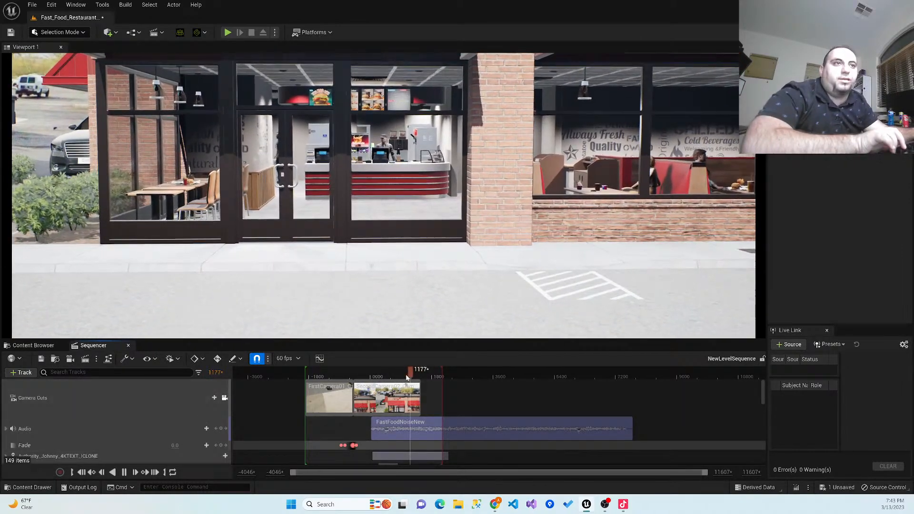
# - Stop playback at frame 0042 and extend the ends of the NS_SmokeSmolder7, NS_SmokeSmolder8 and NS_SmokeSmolder9 sections equally past it
pyautogui.moveTo(399, 378); pyautogui.dragTo(373, 389)
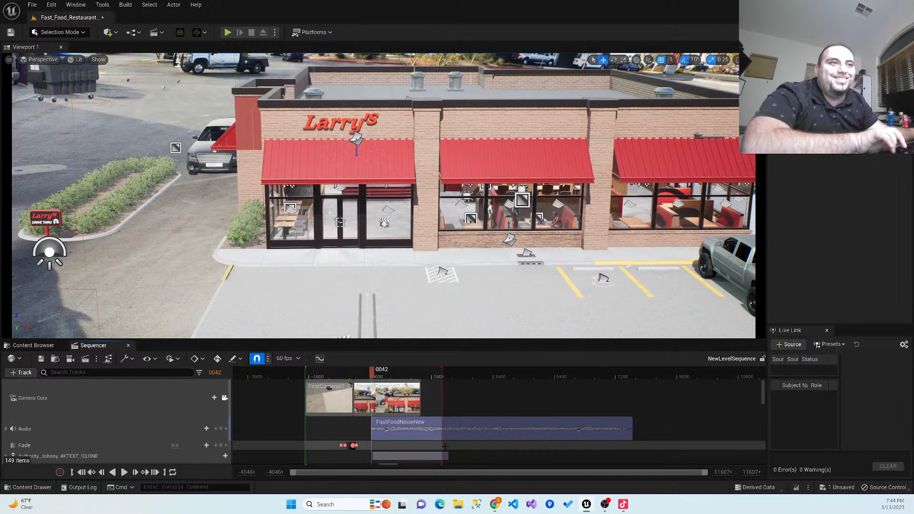
pyautogui.scroll(-6, 444, 445)
pyautogui.scroll(-4, 444, 445)
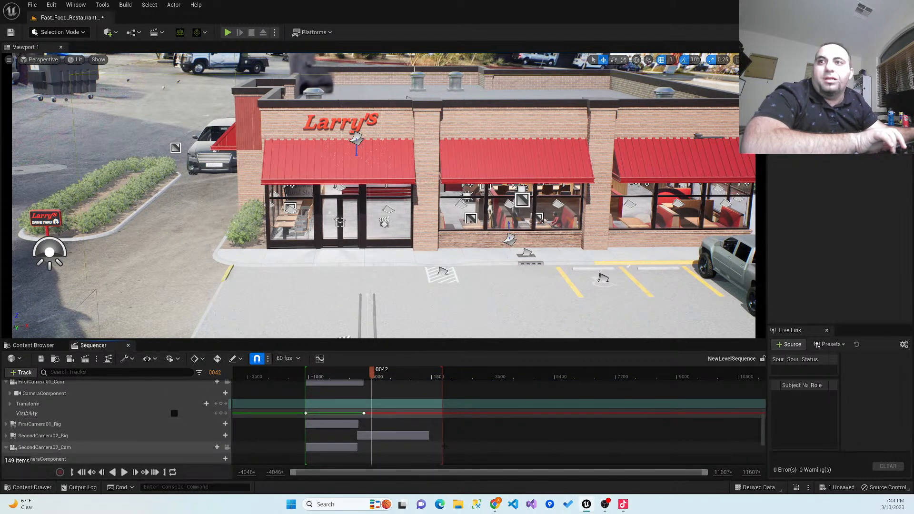
pyautogui.scroll(-3, 139, 419)
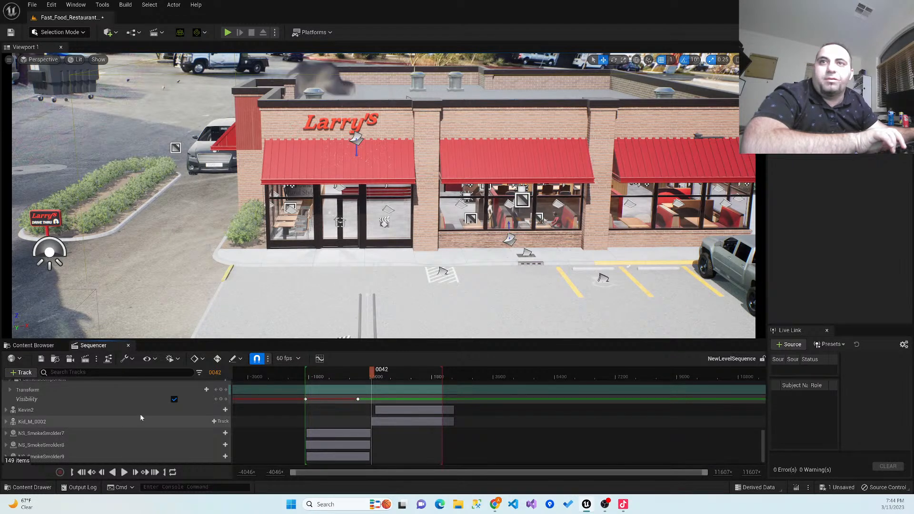
pyautogui.scroll(1, 140, 413)
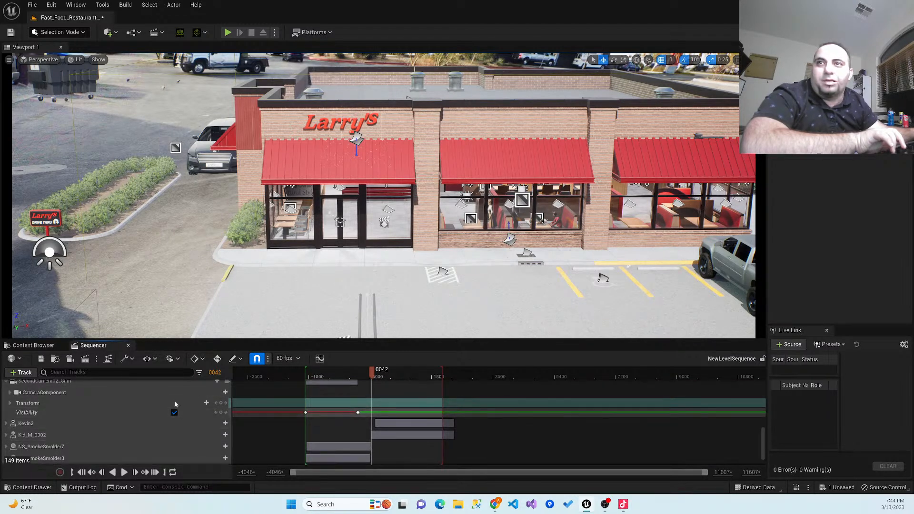
pyautogui.scroll(-2, 197, 408)
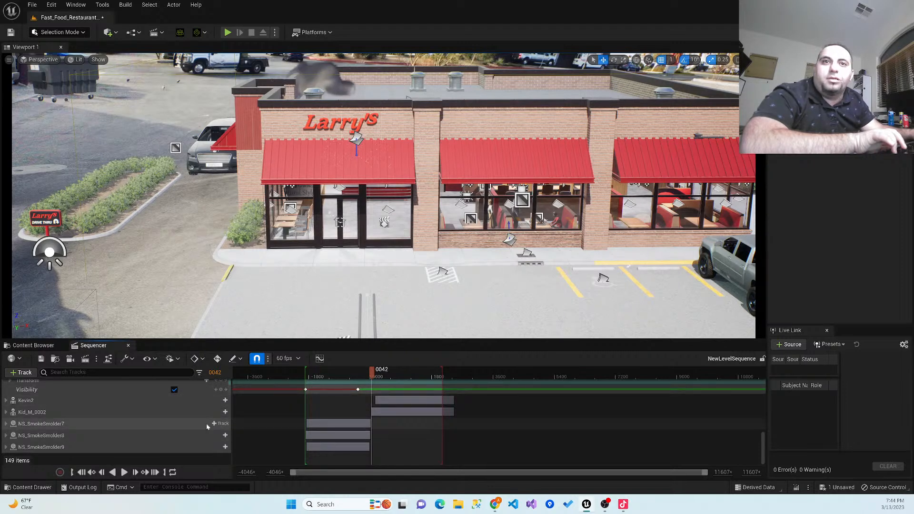
pyautogui.moveTo(370, 424); pyautogui.dragTo(384, 425)
pyautogui.click(364, 436)
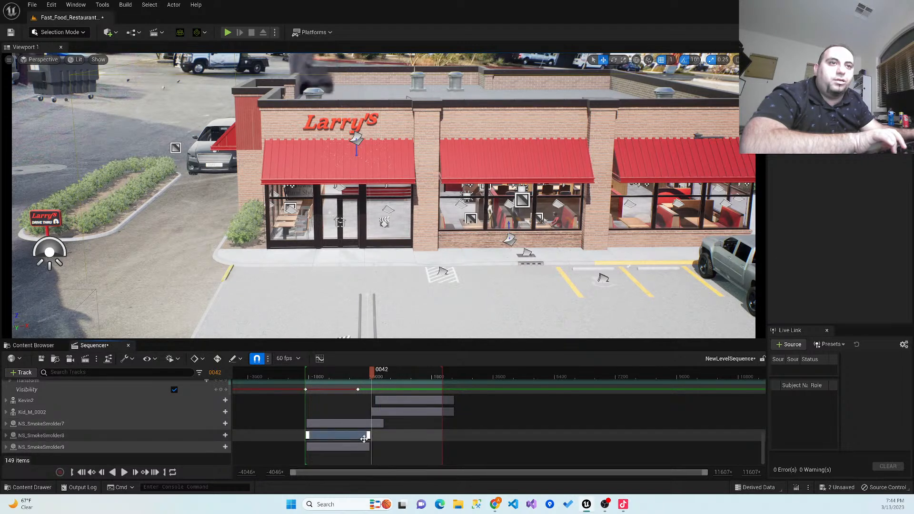
pyautogui.moveTo(376, 437); pyautogui.dragTo(384, 436)
pyautogui.click(355, 447)
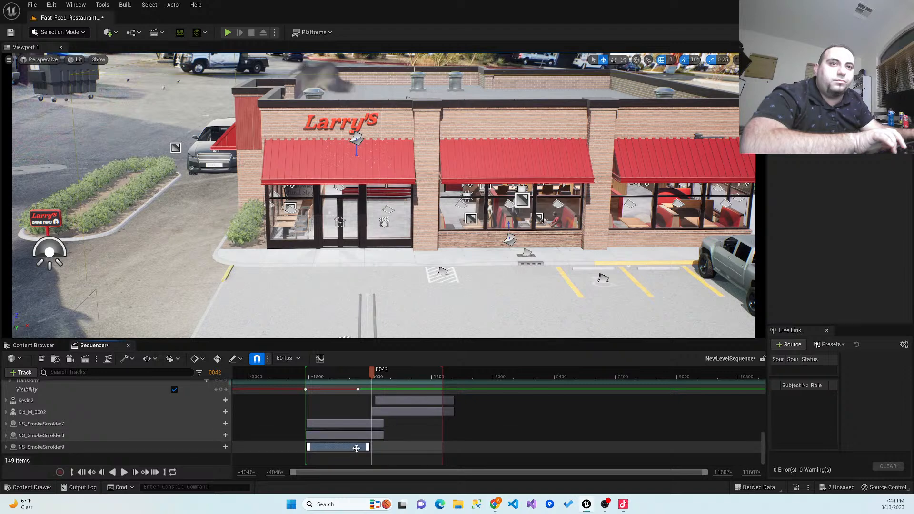
pyautogui.moveTo(366, 446); pyautogui.dragTo(384, 445)
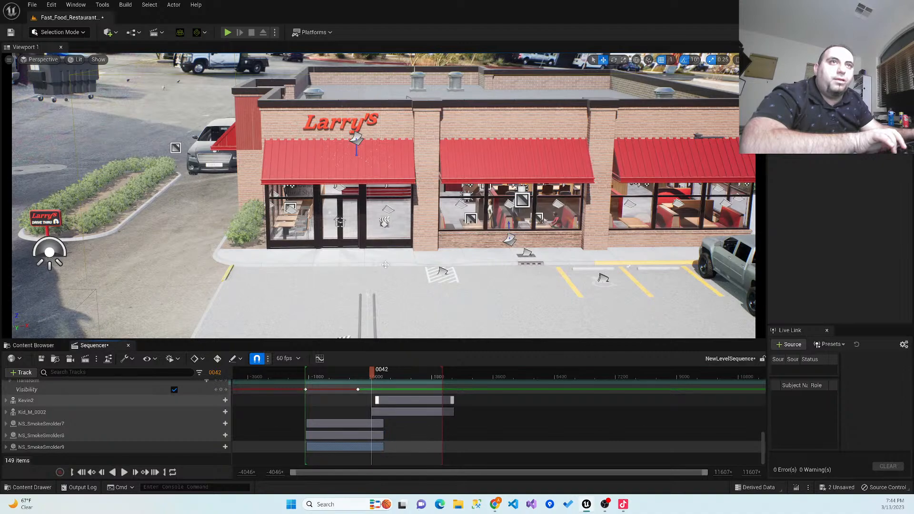
# - Play the sequence from frame -1998, then extend the starts of the Kid_M_0002 and Kevin2 sections back to frame -440
pyautogui.moveTo(364, 373); pyautogui.dragTo(300, 374)
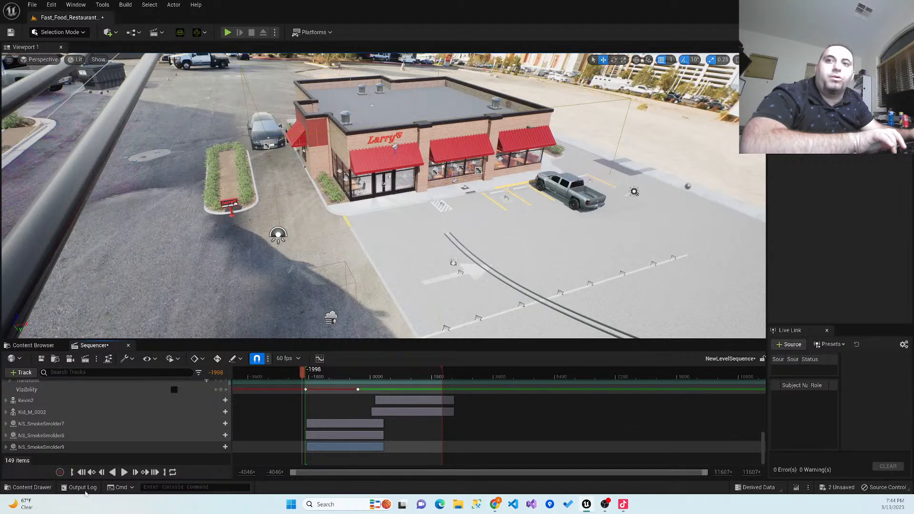
pyautogui.click(124, 472)
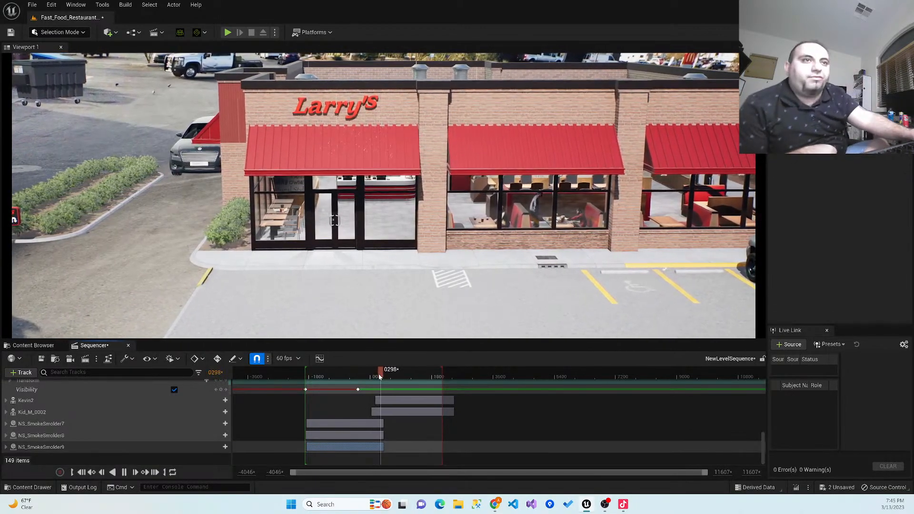
pyautogui.moveTo(377, 374); pyautogui.dragTo(356, 378)
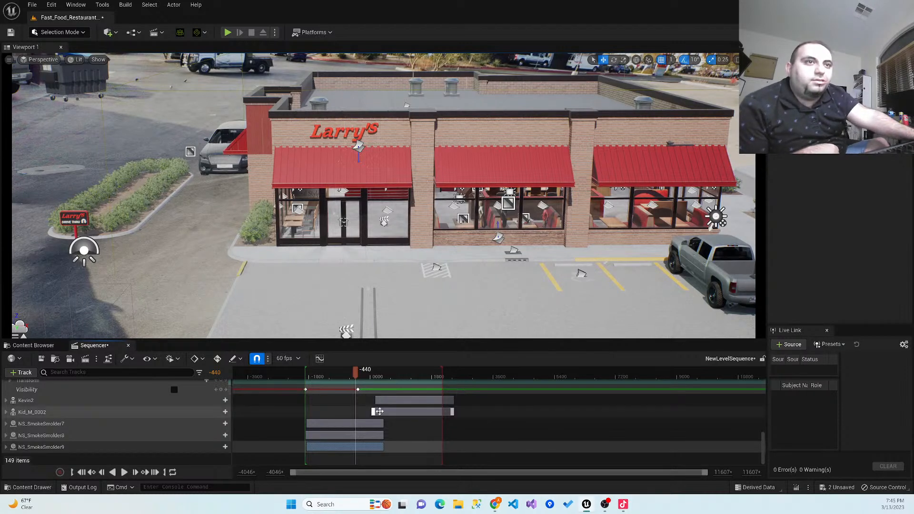
pyautogui.moveTo(372, 412); pyautogui.dragTo(358, 400)
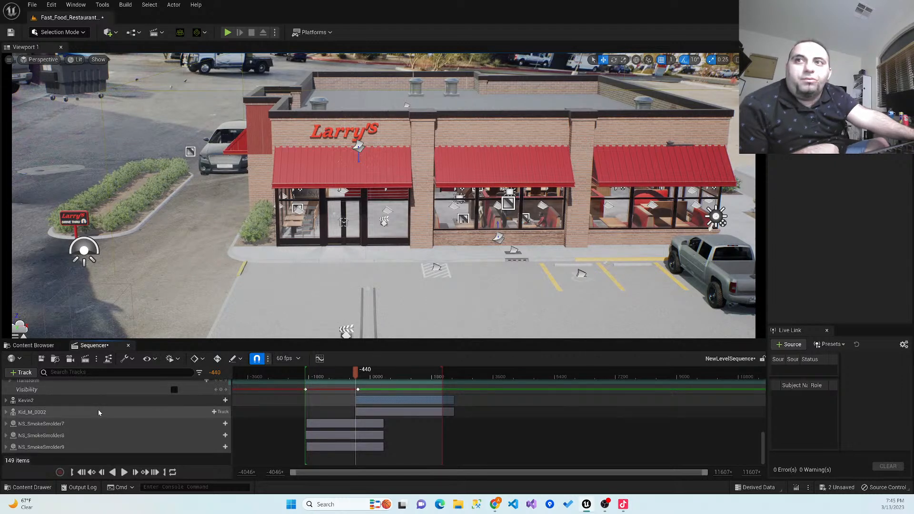
# - Play the sequence from frame -1824 to review the camera transition, then move the playhead to frame 0063
pyautogui.moveTo(355, 370); pyautogui.dragTo(308, 376)
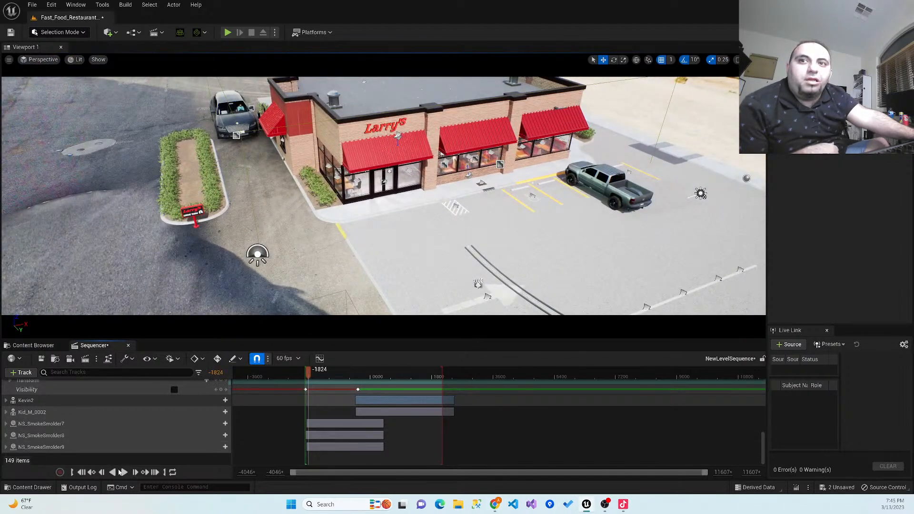
pyautogui.click(123, 472)
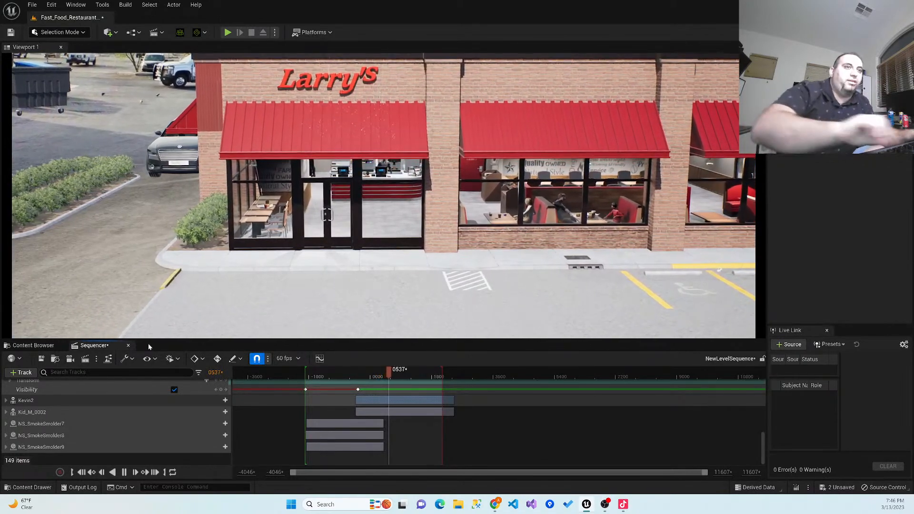
pyautogui.moveTo(389, 371); pyautogui.dragTo(372, 402)
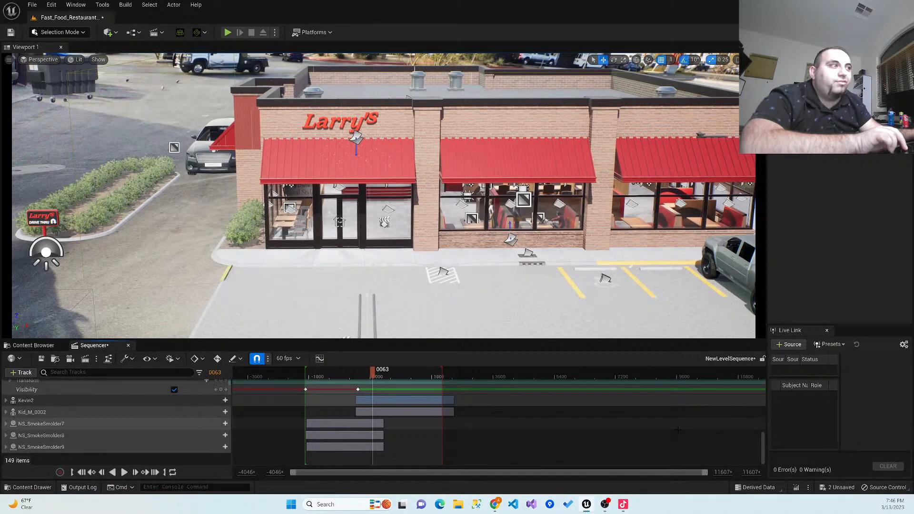
# - Extend the starts of the Camila and Casual_M_0020 sections back to about frame -433
pyautogui.scroll(1, 759, 438)
pyautogui.scroll(5, 759, 438)
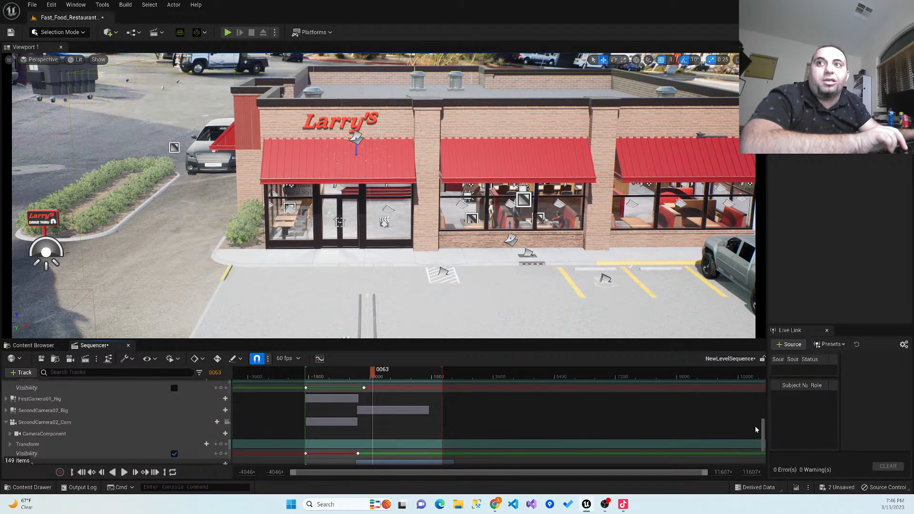
pyautogui.scroll(4, 755, 427)
pyautogui.scroll(1, 752, 416)
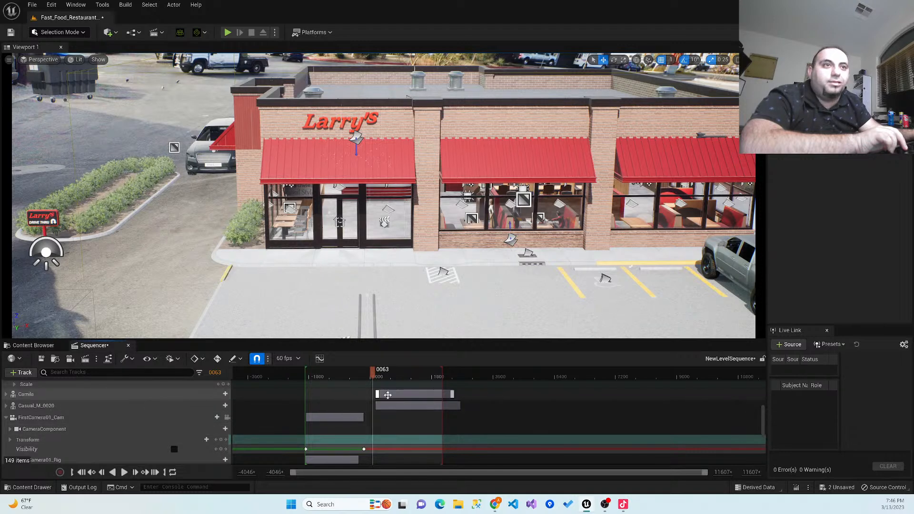
pyautogui.moveTo(377, 395); pyautogui.dragTo(357, 394)
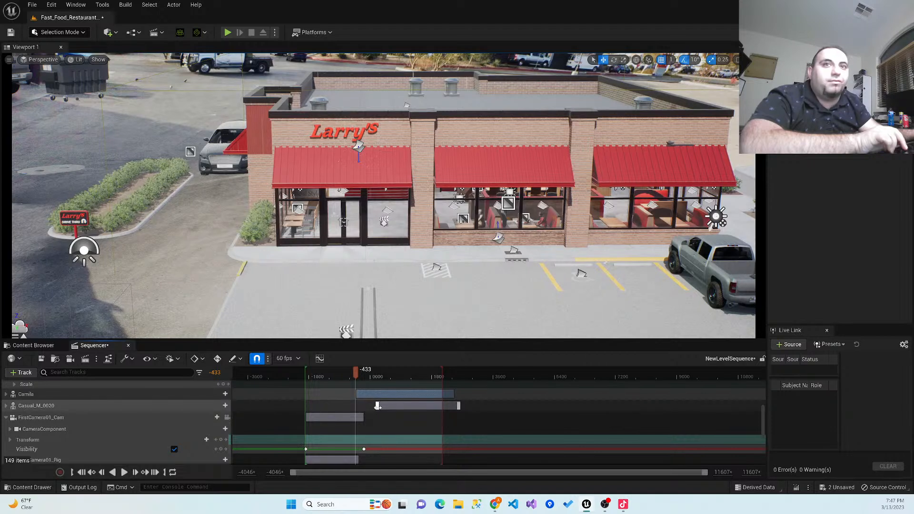
pyautogui.moveTo(377, 406); pyautogui.dragTo(356, 407)
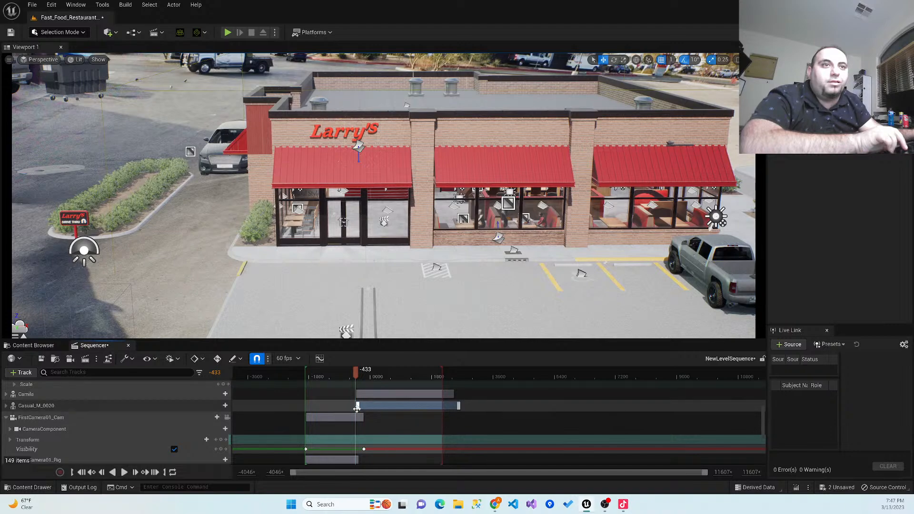
# - Play the sequence from frame -1914 to review the shots with the adjusted actor sections
pyautogui.moveTo(328, 380); pyautogui.dragTo(306, 379)
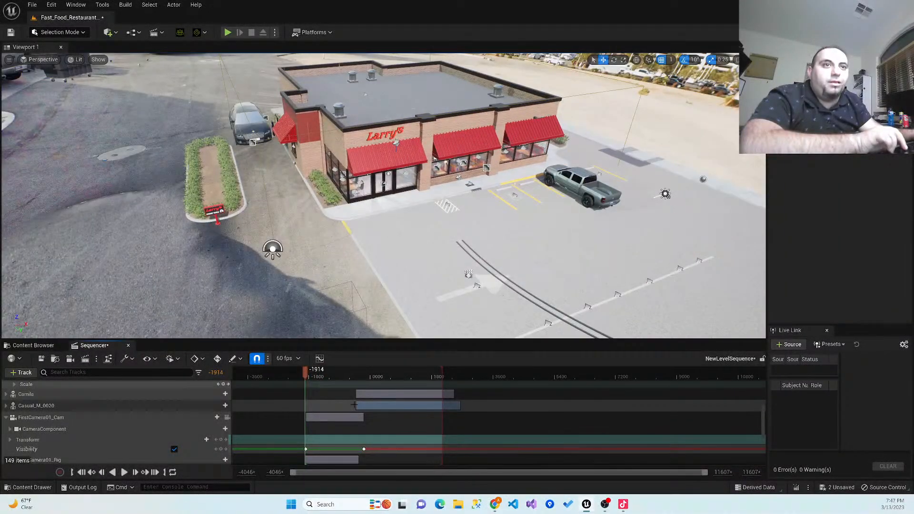
pyautogui.click(124, 472)
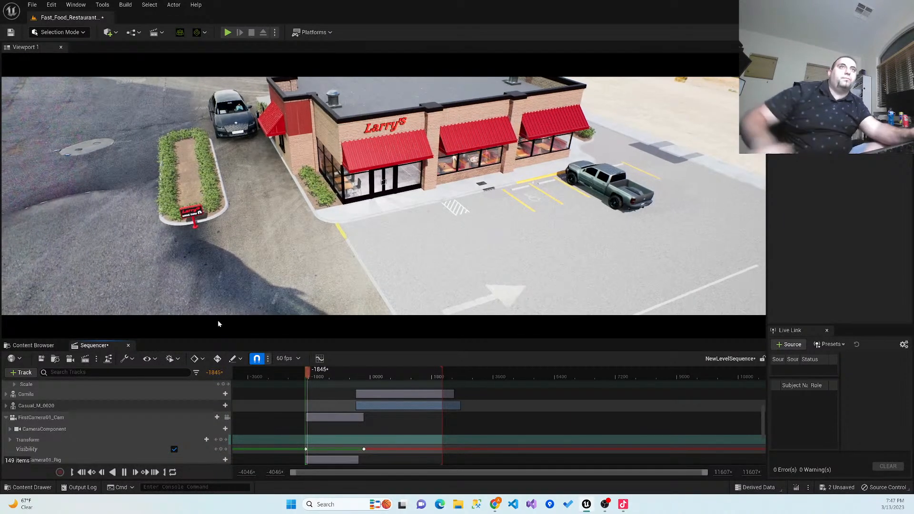
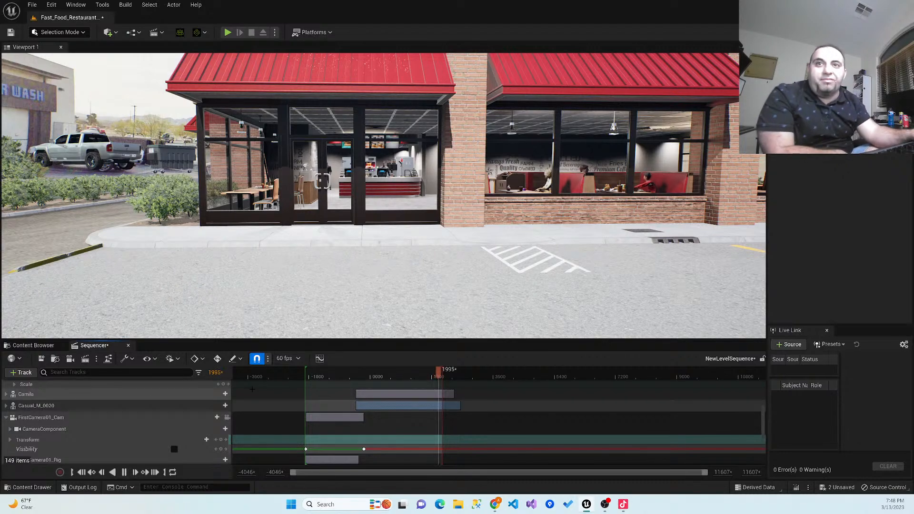
# - Play the sequence from frame -1928 to review both camera shots, then pause at frame 1052
pyautogui.moveTo(442, 376); pyautogui.dragTo(304, 392)
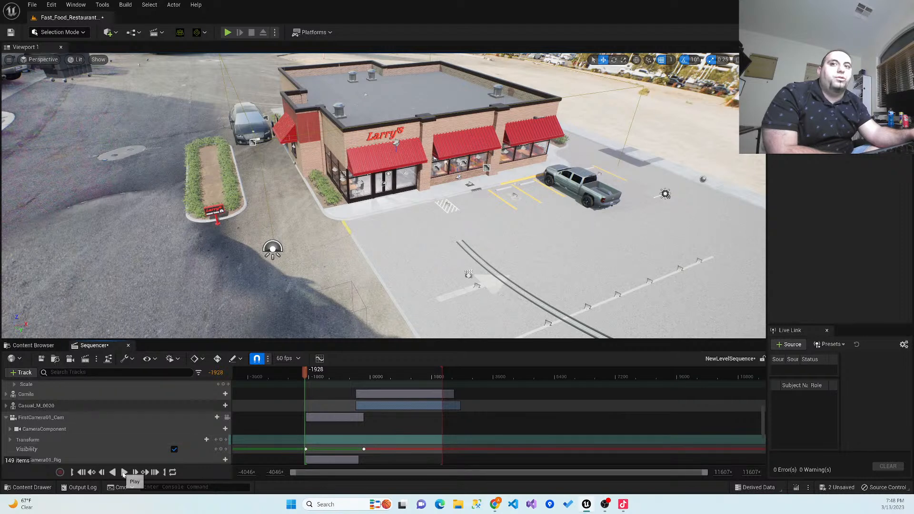
pyautogui.click(124, 472)
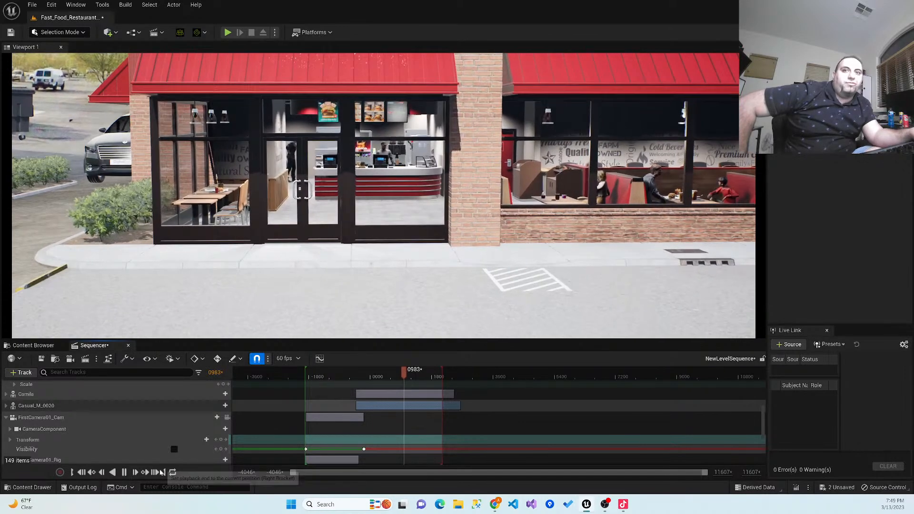
pyautogui.click(123, 472)
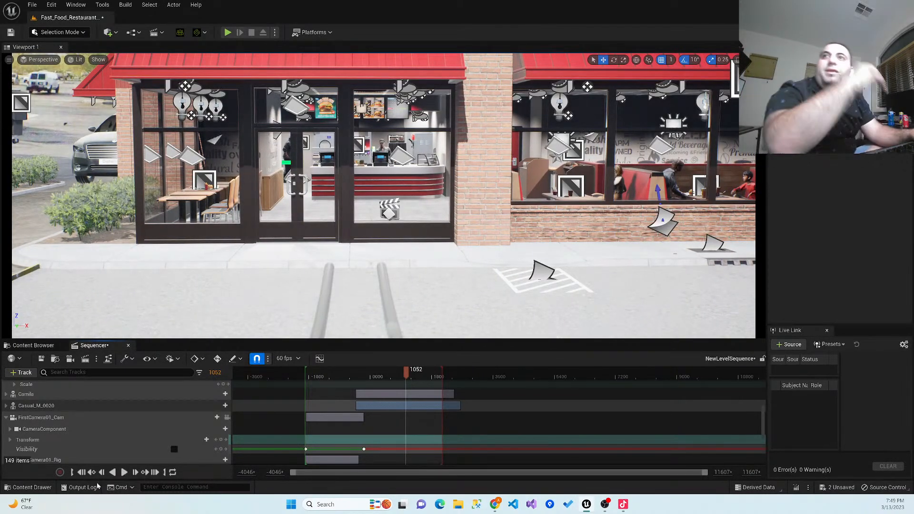
pyautogui.click(43, 60)
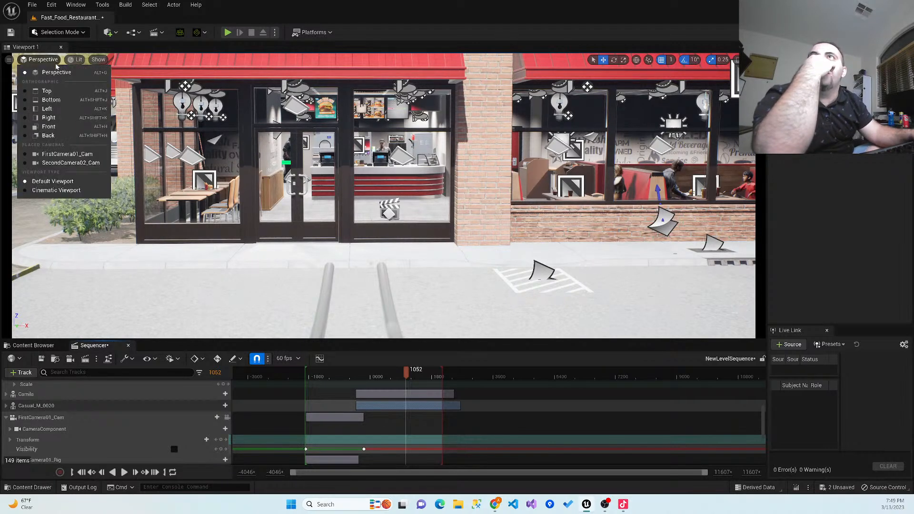
pyautogui.click(35, 63)
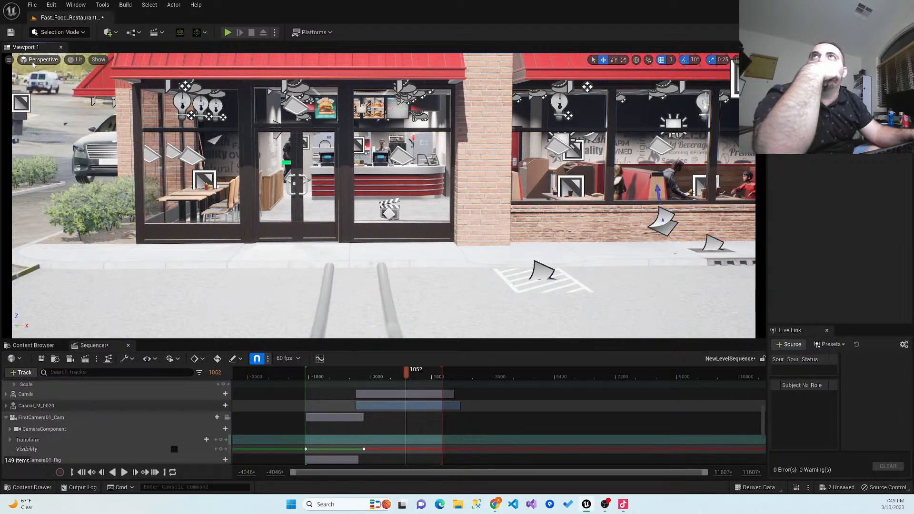
pyautogui.click(9, 60)
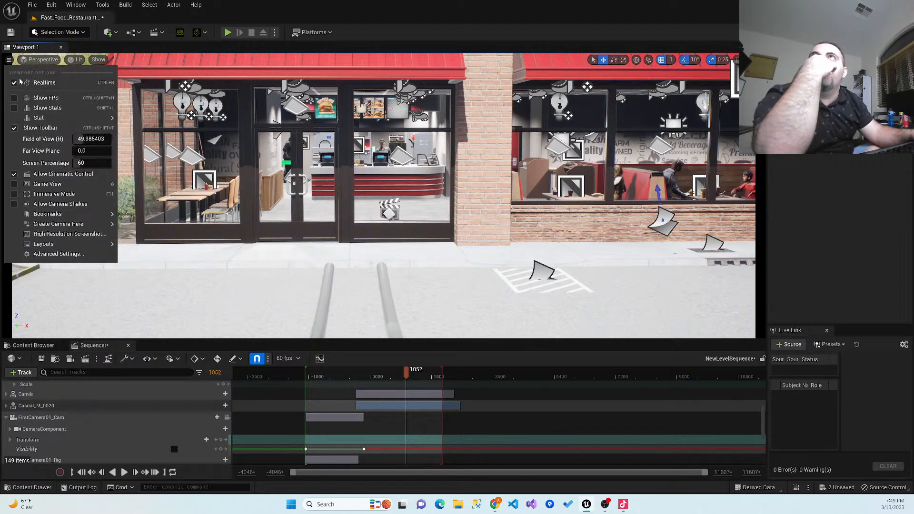
pyautogui.click(228, 273)
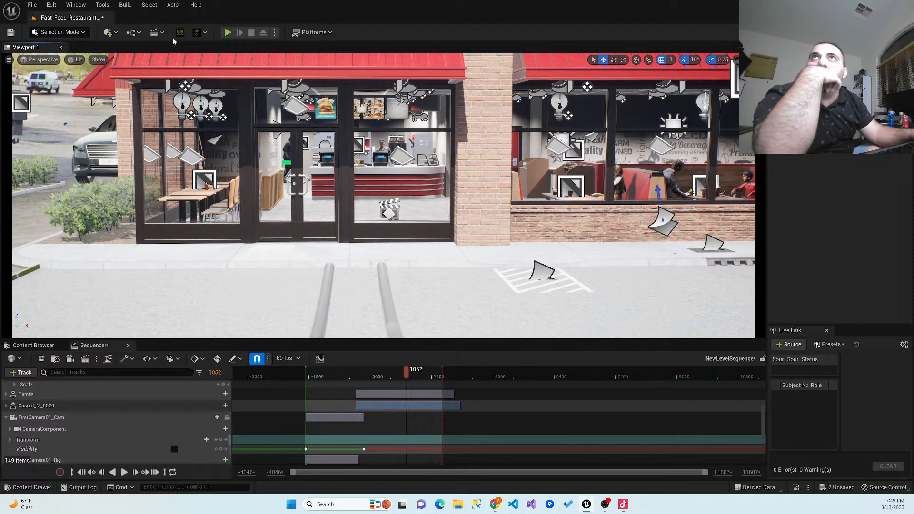
# - Scrub the playhead back to frame -1893, play the opening of the first shot, then pause at frame -1496
pyautogui.moveTo(406, 372); pyautogui.dragTo(382, 374)
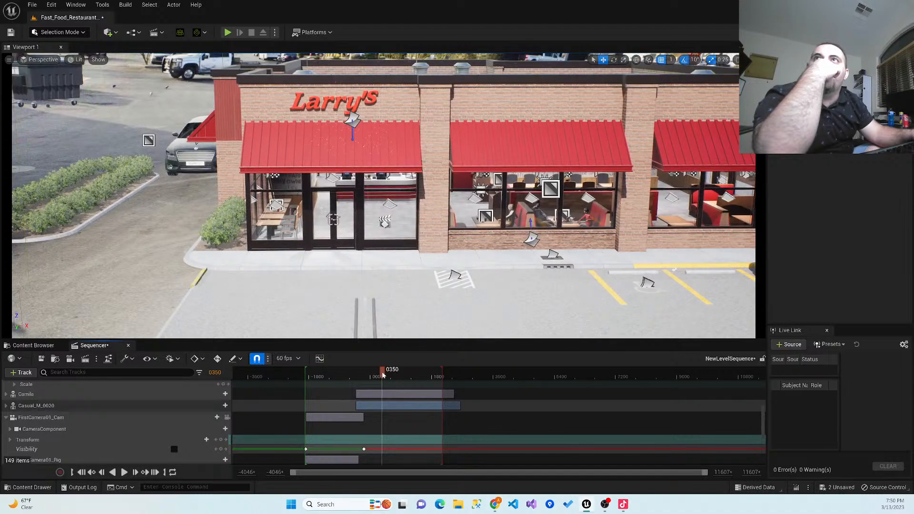
pyautogui.moveTo(375, 374); pyautogui.dragTo(306, 375)
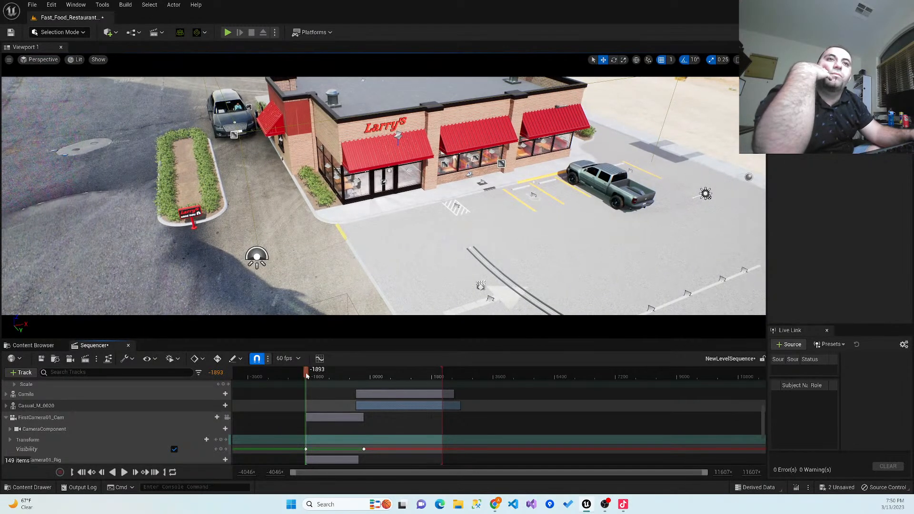
pyautogui.click(127, 475)
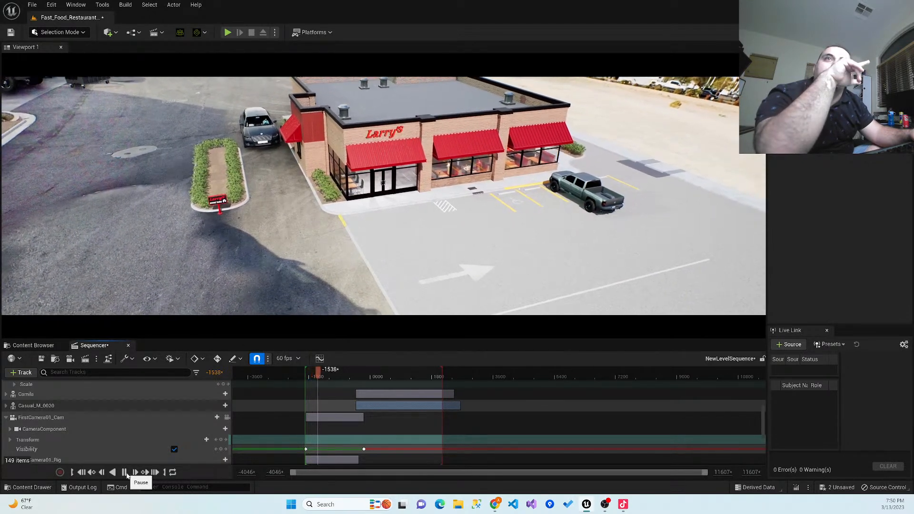
pyautogui.click(127, 474)
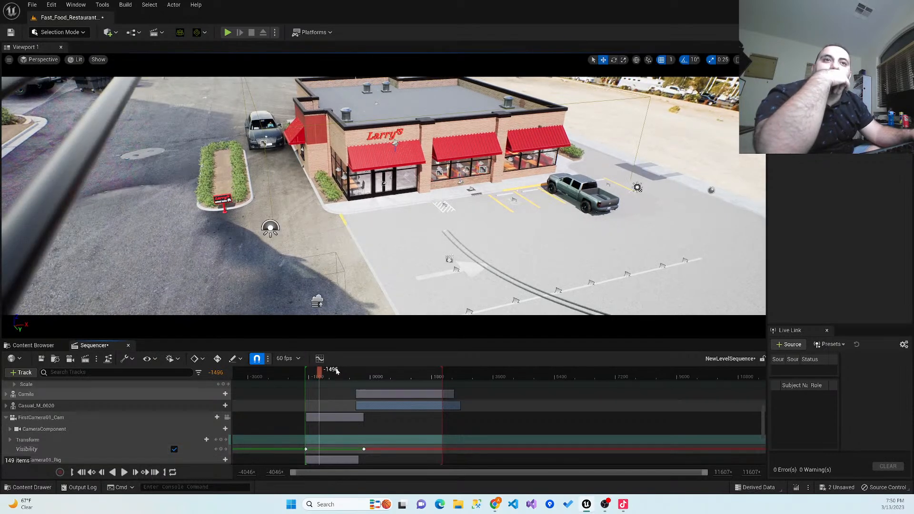
# - Move the playhead to frame -1879, collapse the FirstCamera01_Cam track, and save the level sequence
pyautogui.moveTo(319, 374); pyautogui.dragTo(306, 376)
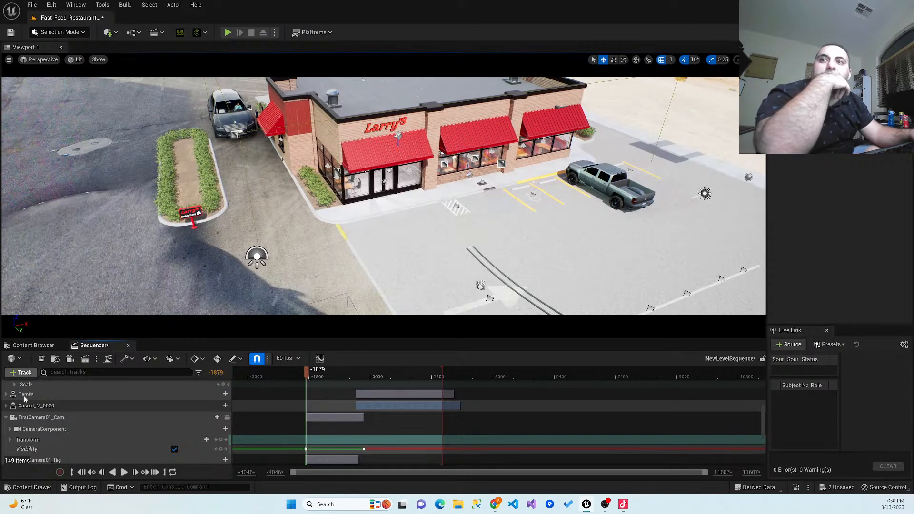
pyautogui.click(6, 417)
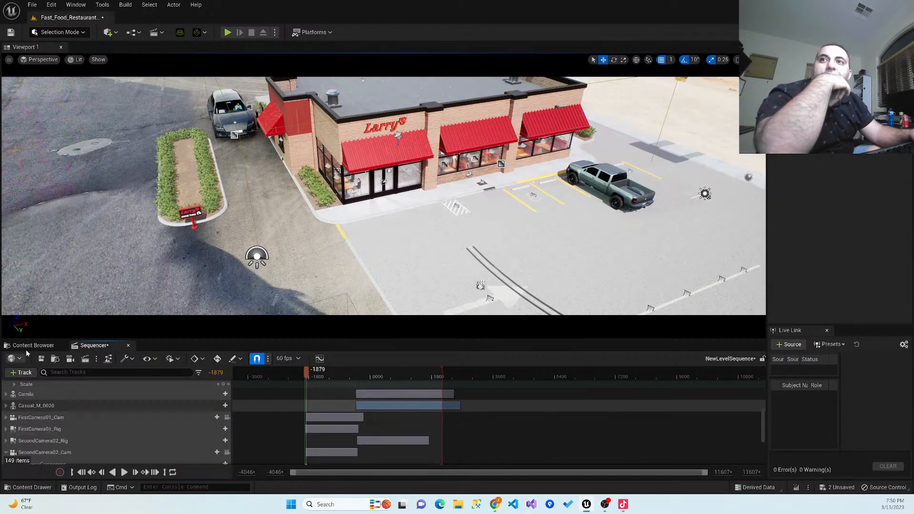
pyautogui.click(43, 359)
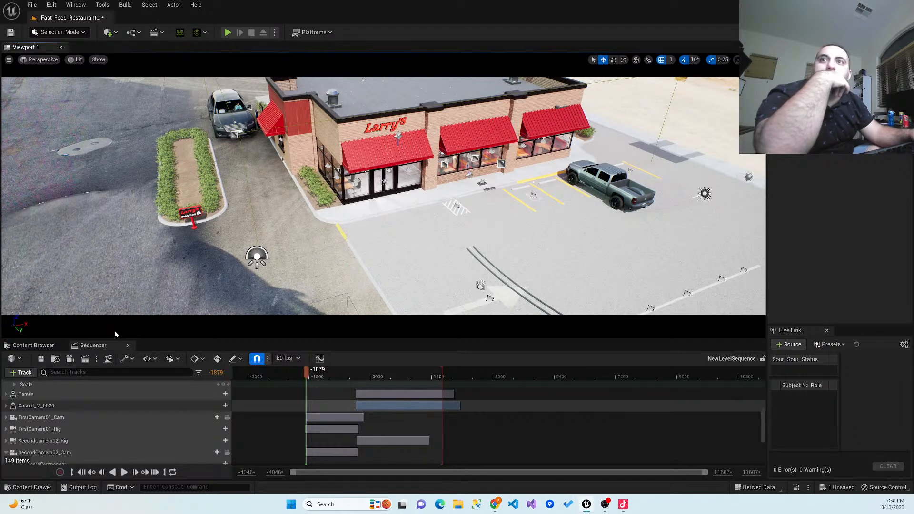
# - Select the bush beside the restaurant entrance and add the SM_Bush actor to the sequence, finding it by searching for "Bush"
pyautogui.click(25, 374)
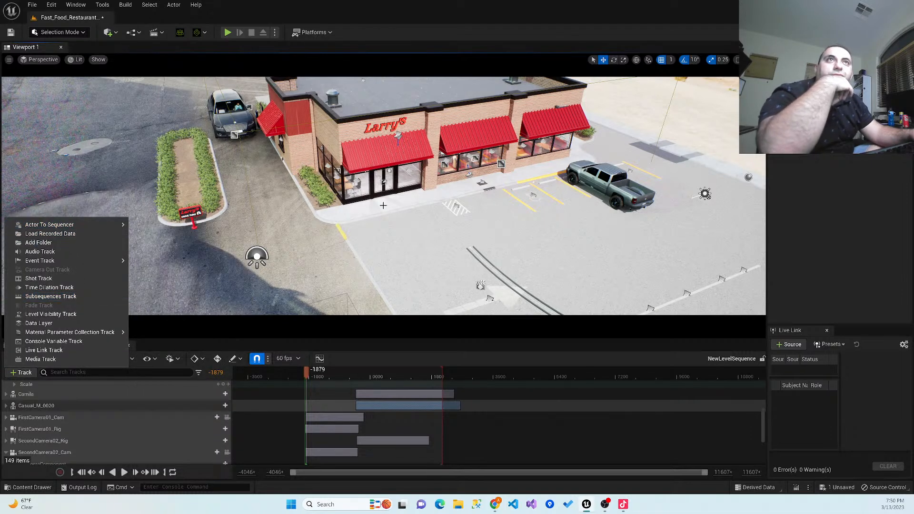
pyautogui.click(330, 198)
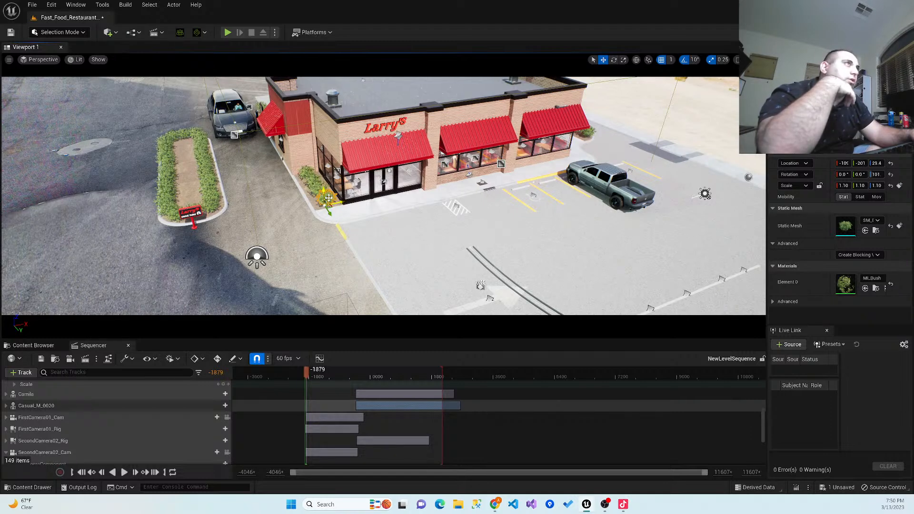
pyautogui.click(99, 372)
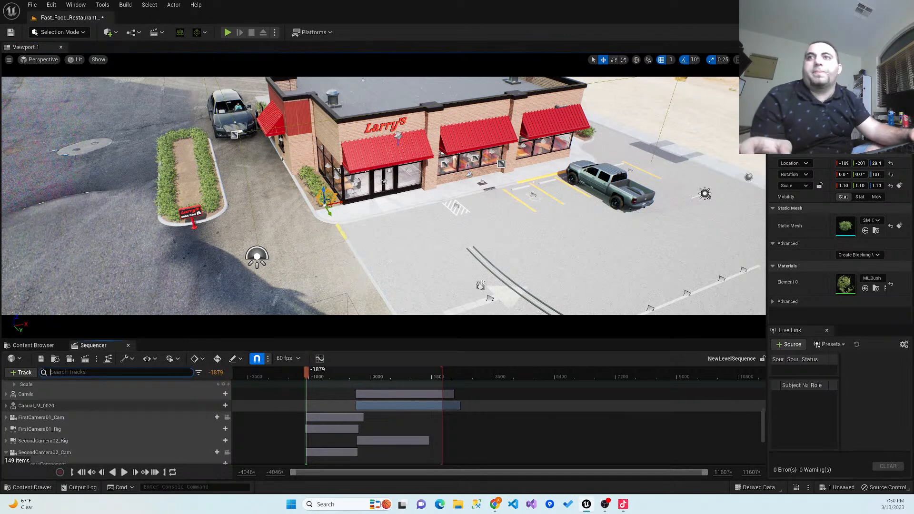
pyautogui.click(35, 376)
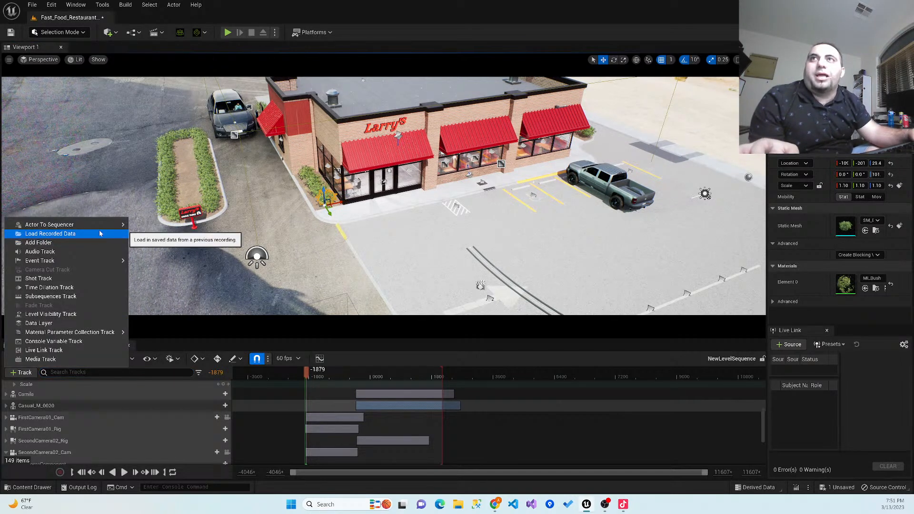
pyautogui.moveTo(103, 228)
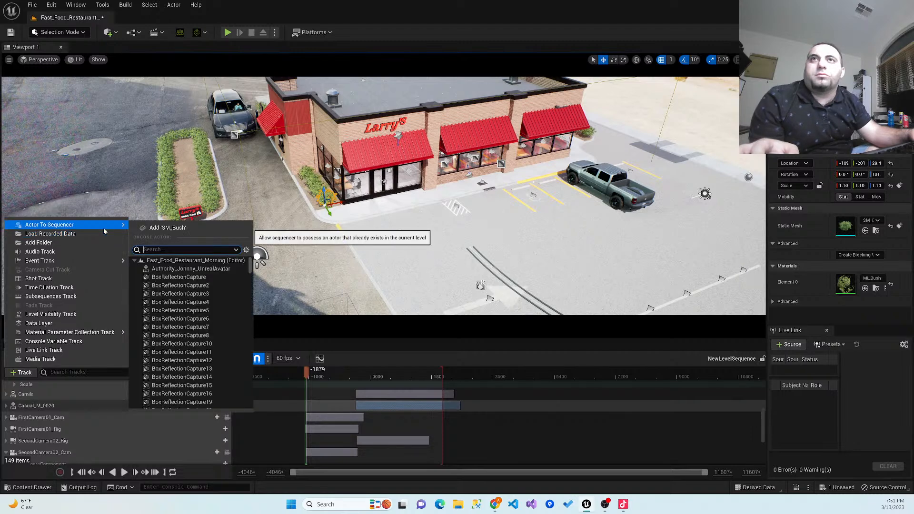
pyautogui.write('B')
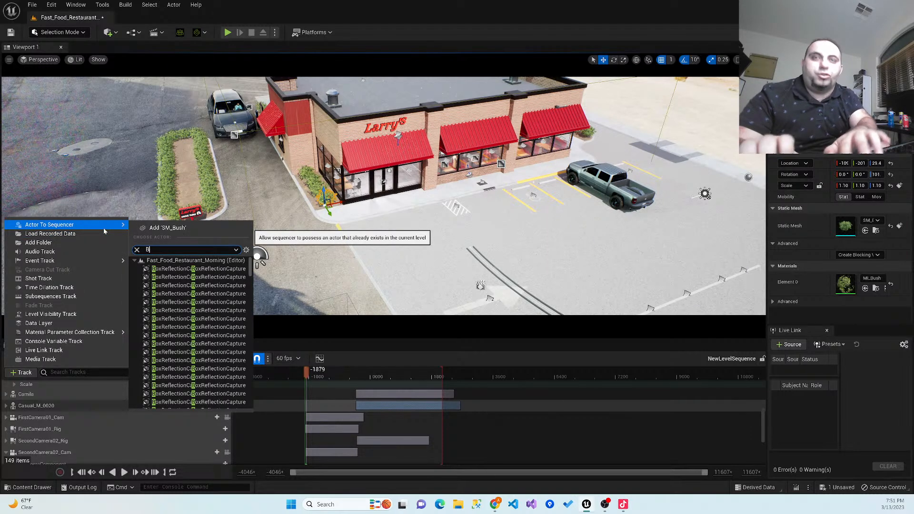
pyautogui.write('ush')
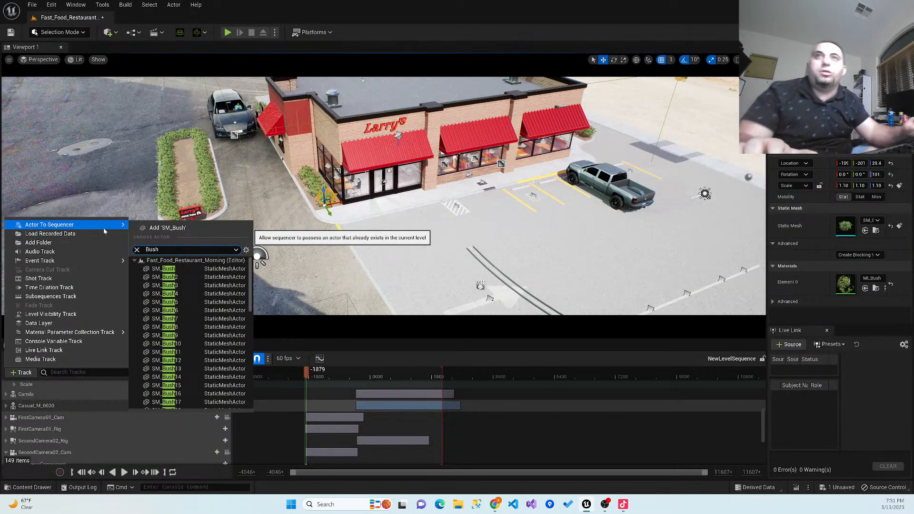
pyautogui.click(169, 269)
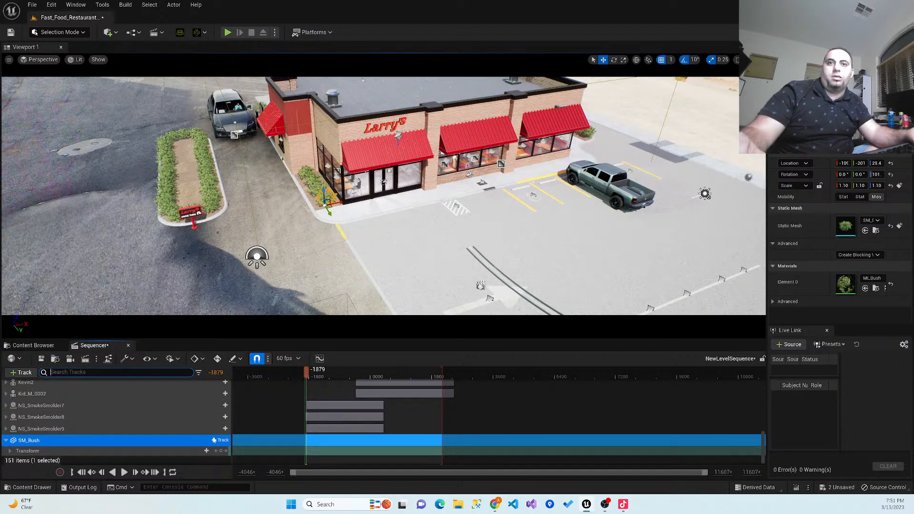
# - Browse the track types available for SM_Bush and choose a Transform track
pyautogui.click(216, 440)
pyautogui.click(205, 442)
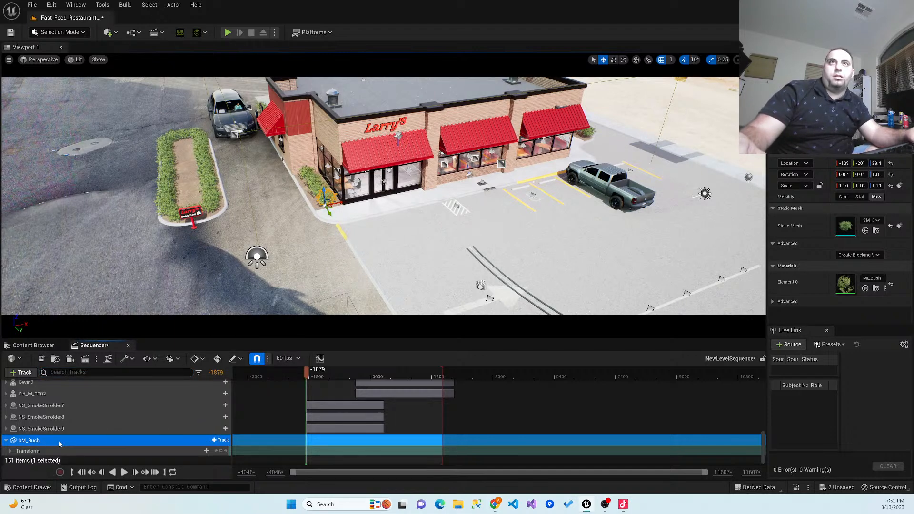
pyautogui.click(219, 440)
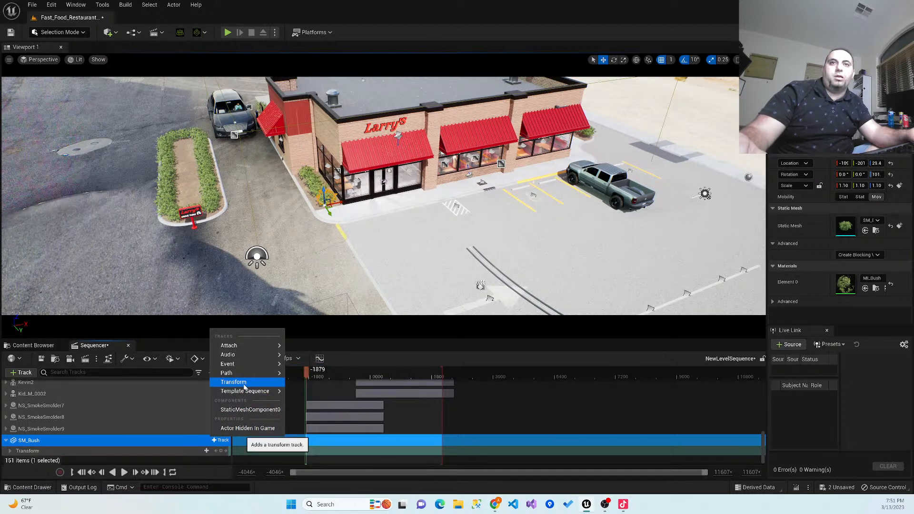
pyautogui.moveTo(253, 366)
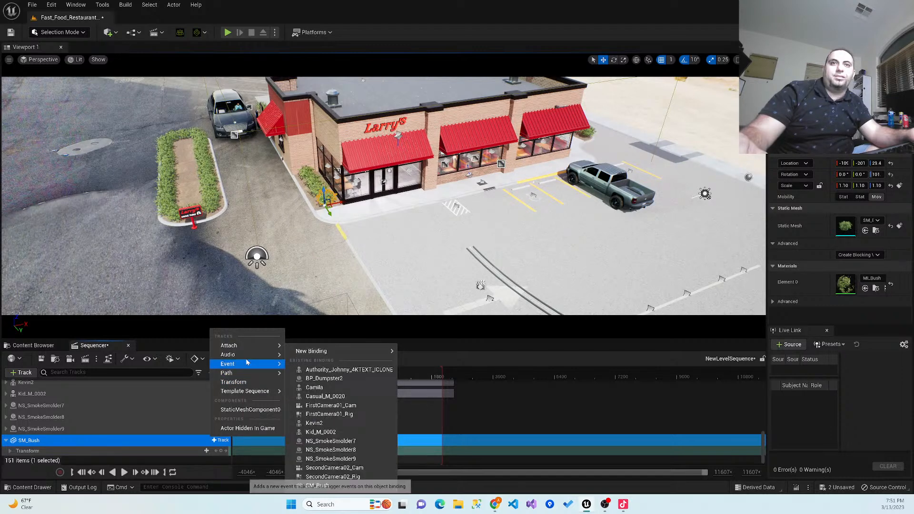
pyautogui.click(233, 381)
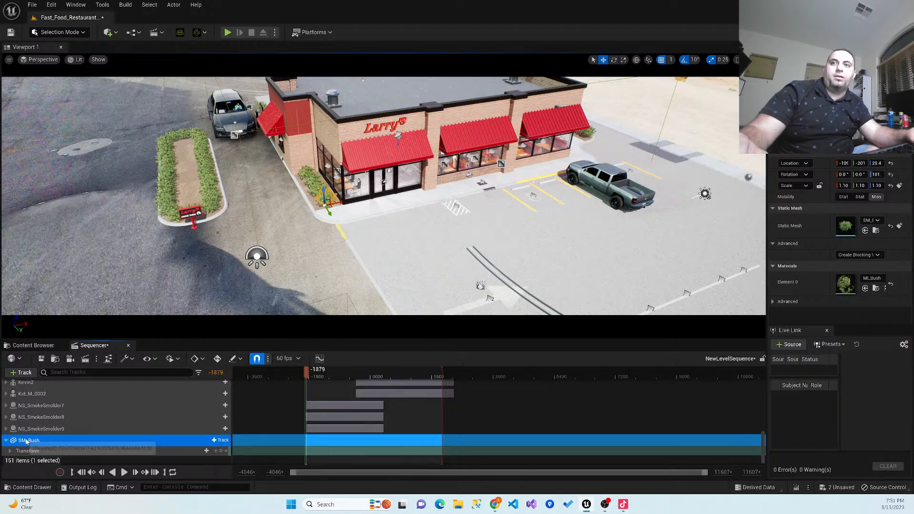
# - Set transform keyframes for SM_Bush at frames -1879 and 0392
pyautogui.scroll(-1, 61, 433)
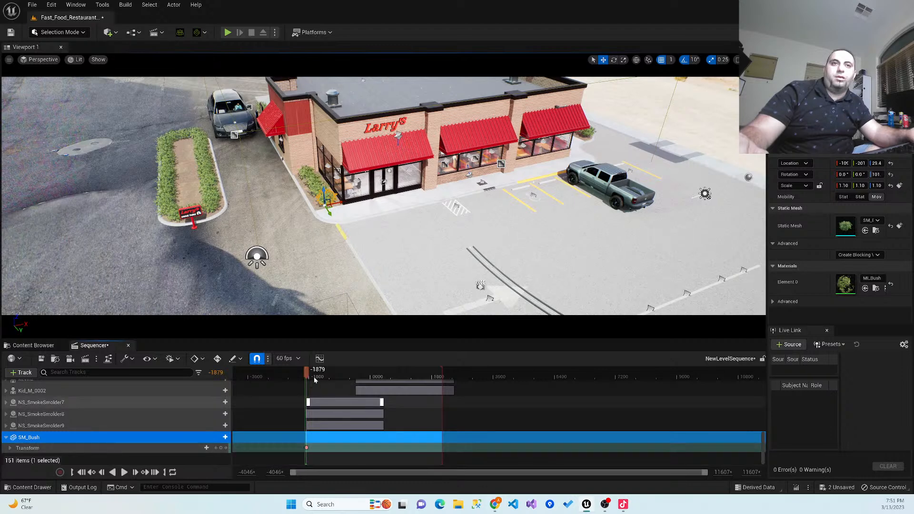
pyautogui.moveTo(350, 374); pyautogui.dragTo(384, 375)
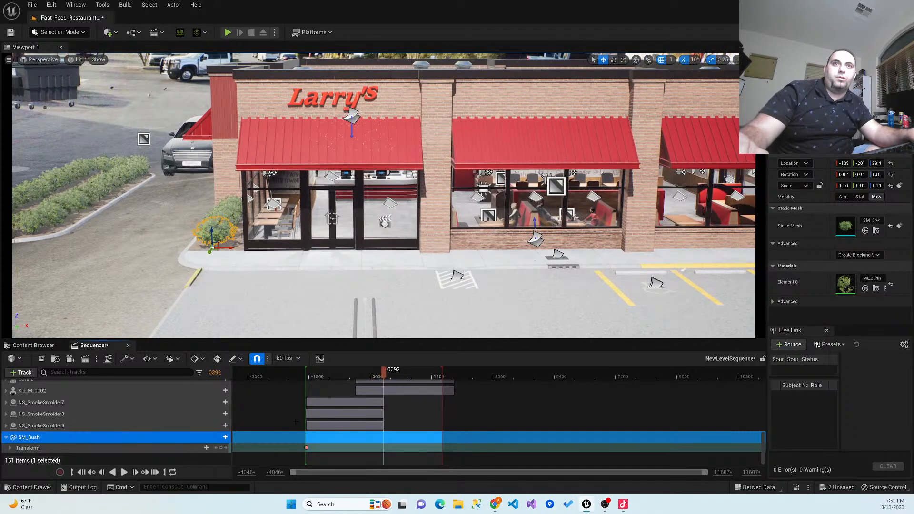
pyautogui.click(219, 447)
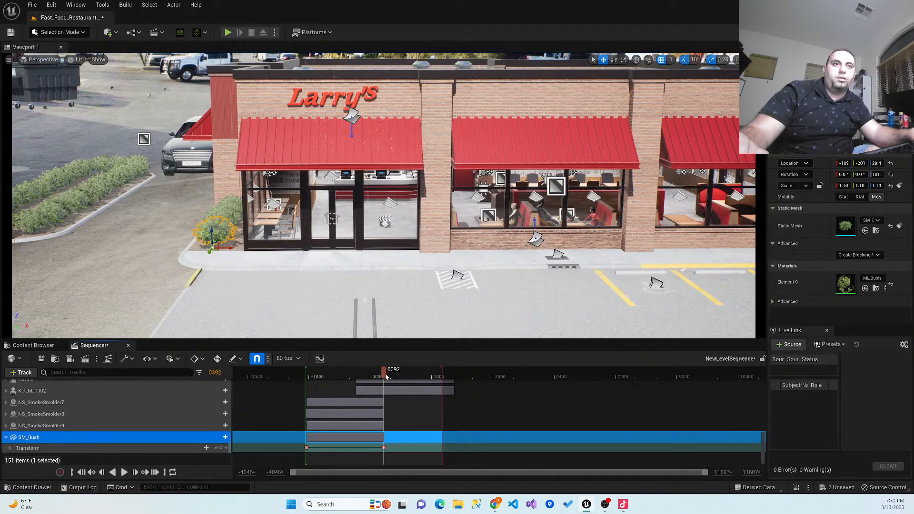
# - Play the sequence from frame -1921 through the second shot to review it with the keyed bush
pyautogui.click(308, 378)
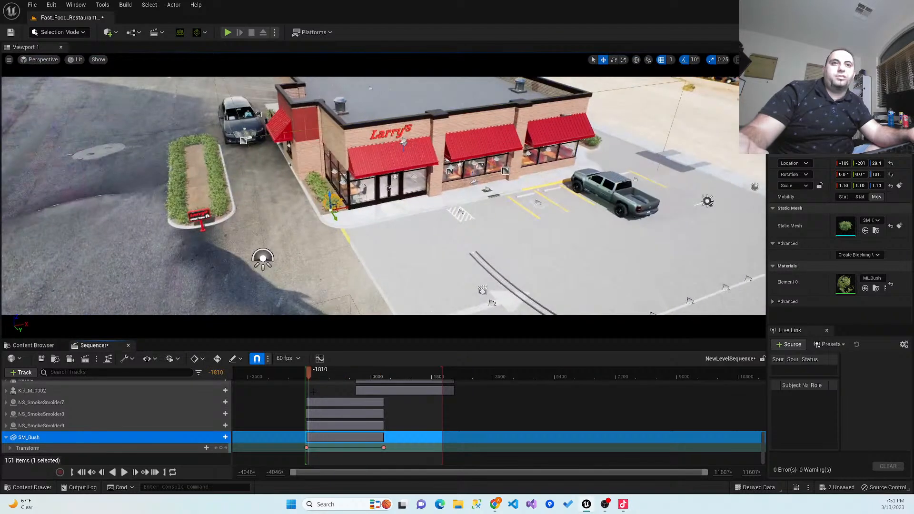
pyautogui.moveTo(305, 376); pyautogui.dragTo(304, 375)
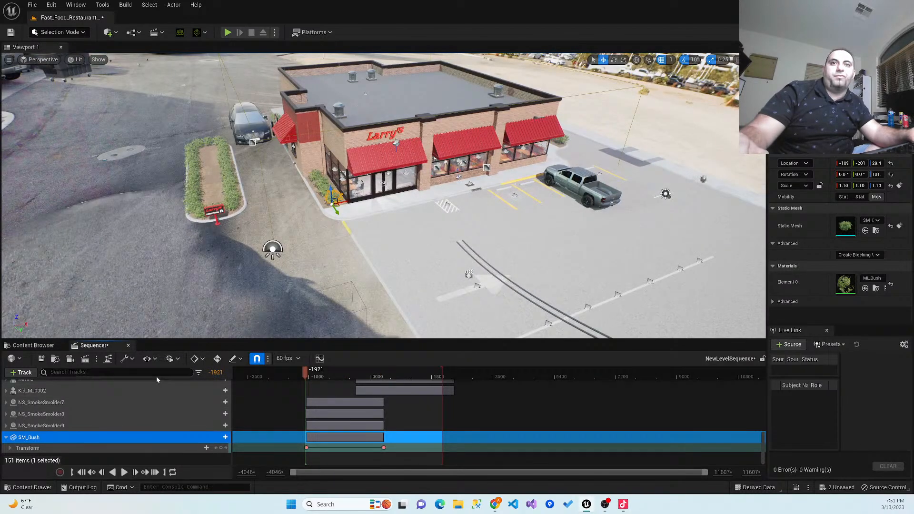
pyautogui.click(123, 472)
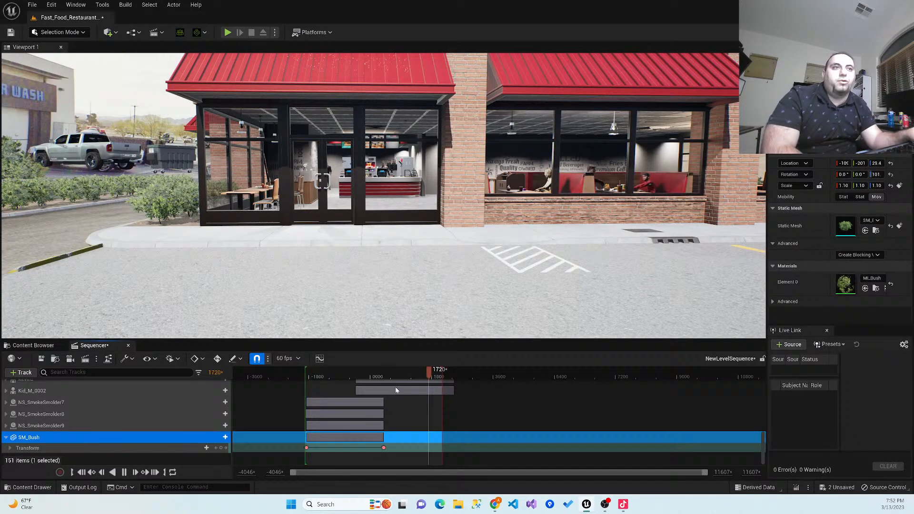
pyautogui.click(126, 472)
# - Return the playhead to frame -1900 and delete the SM_Bush track from the sequence
pyautogui.moveTo(432, 373); pyautogui.dragTo(306, 384)
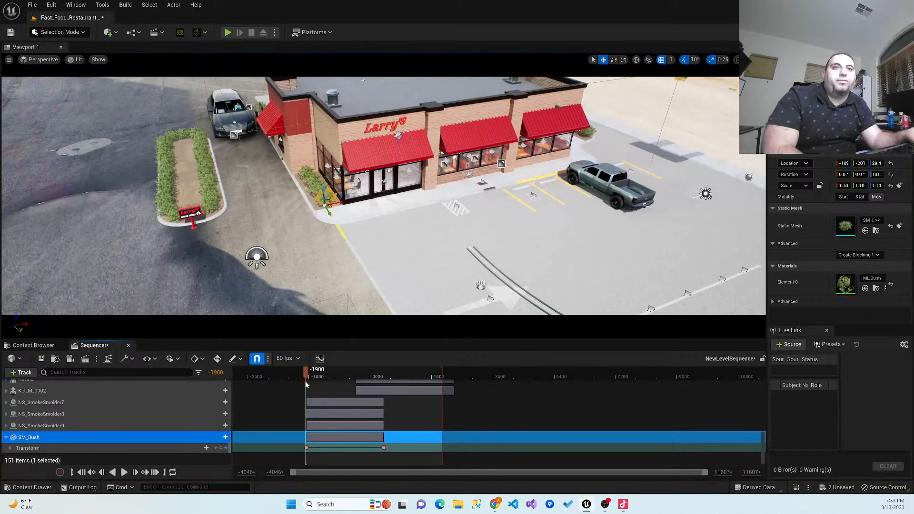
pyautogui.rightClick(59, 437)
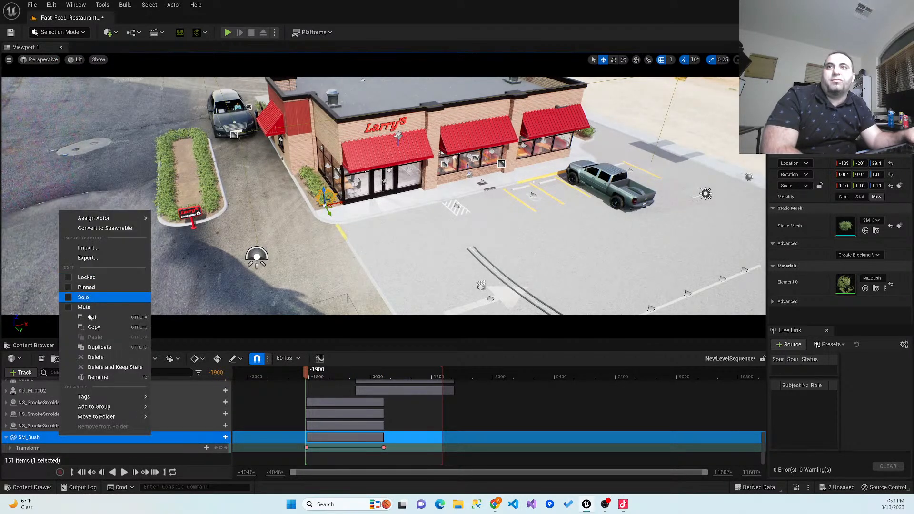
pyautogui.click(95, 357)
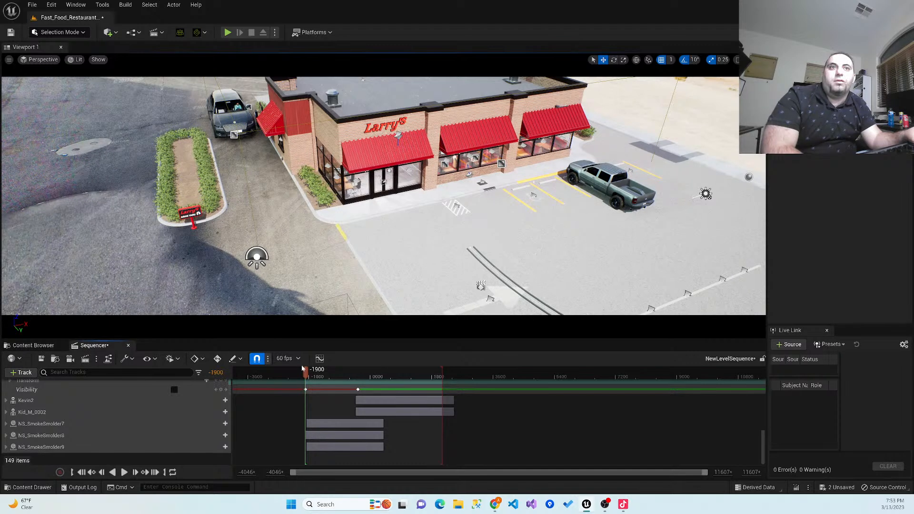
# - Play the sequence briefly from frame -1900 to check the opening shot, and pause it
pyautogui.scroll(2, 191, 441)
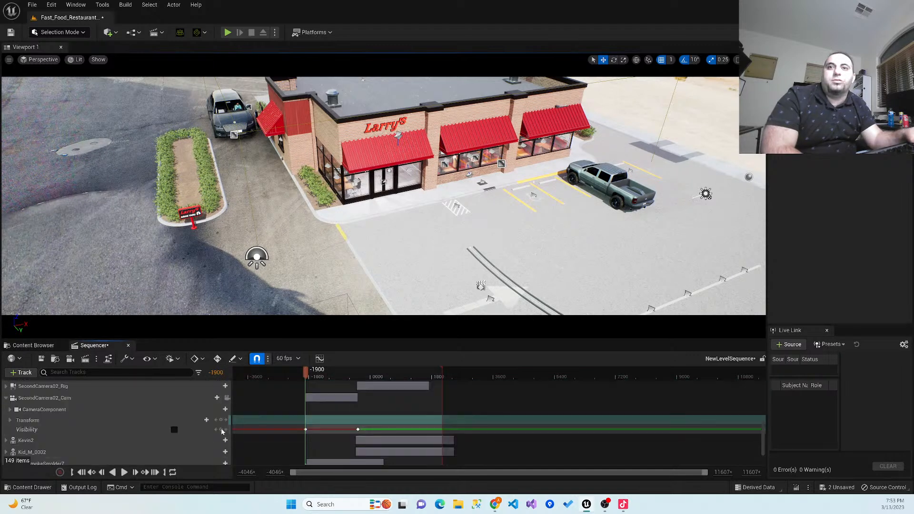
pyautogui.click(124, 472)
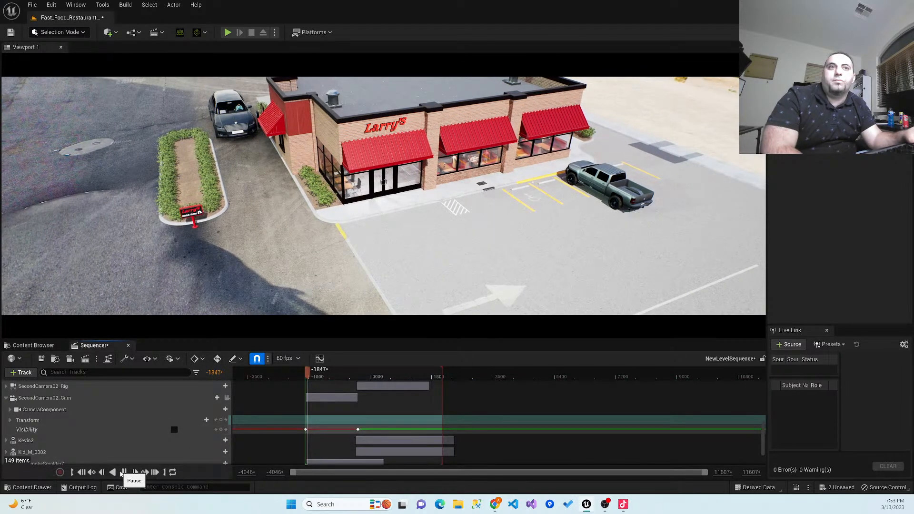
pyautogui.click(123, 472)
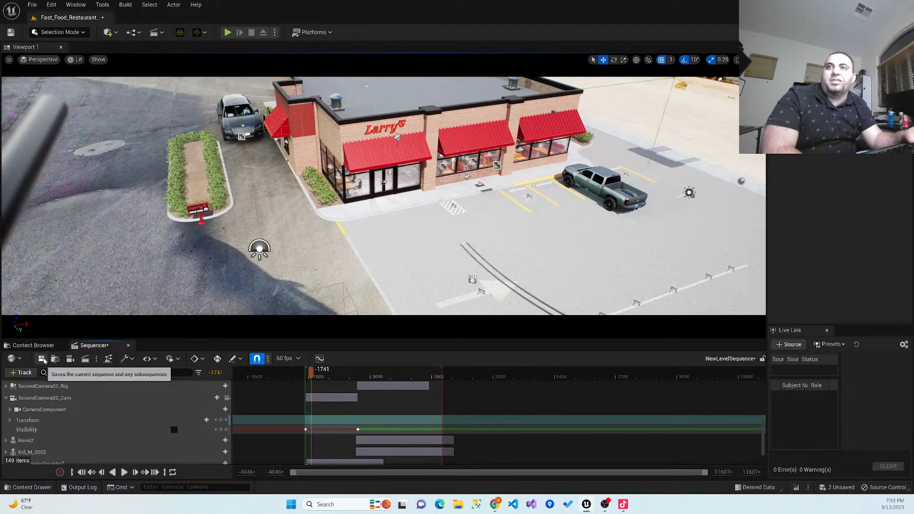
# - Save the level sequence and move the playhead back to frame -1928
pyautogui.hotkey('ctrl', 's')
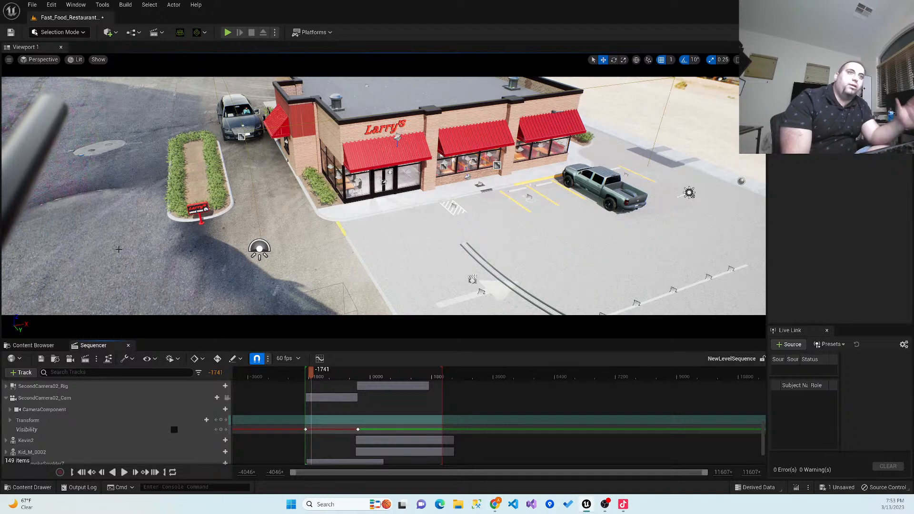
pyautogui.moveTo(310, 373)
pyautogui.mouseDown()
pyautogui.moveTo(425, 382)
pyautogui.moveTo(306, 384)
pyautogui.mouseUp()
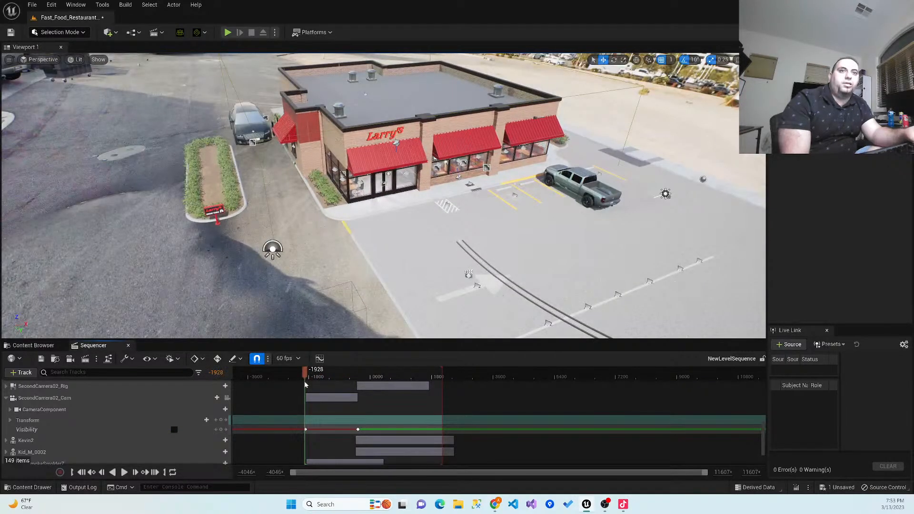
# - Switch to File Explorer and look through the folders on Local Disk (C:)
pyautogui.click(458, 504)
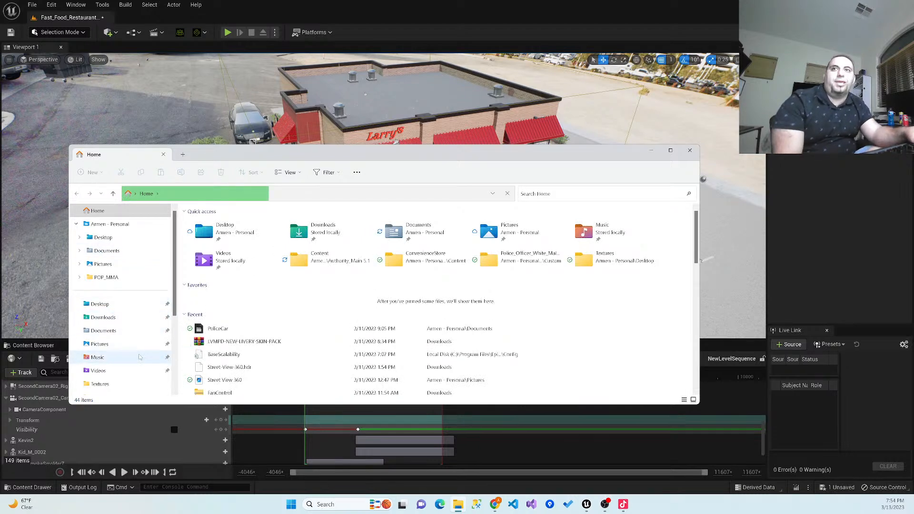
pyautogui.scroll(-2, 139, 357)
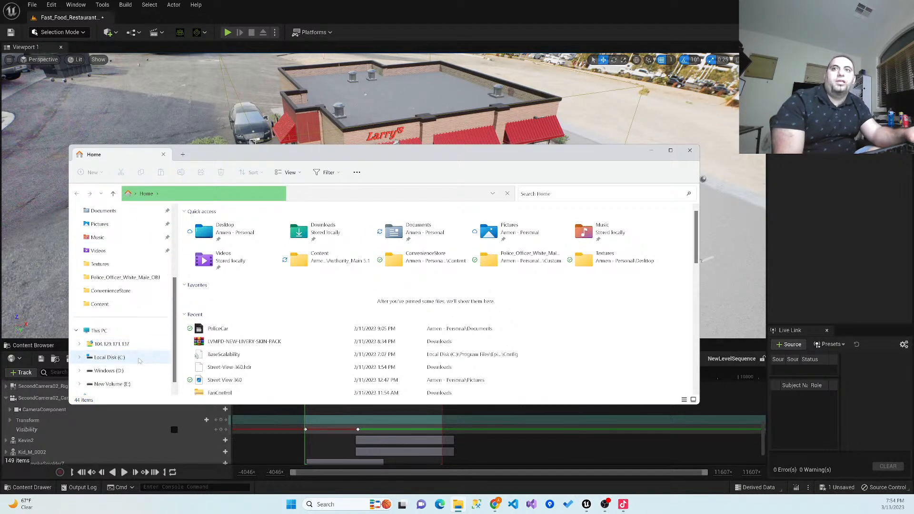
pyautogui.click(135, 359)
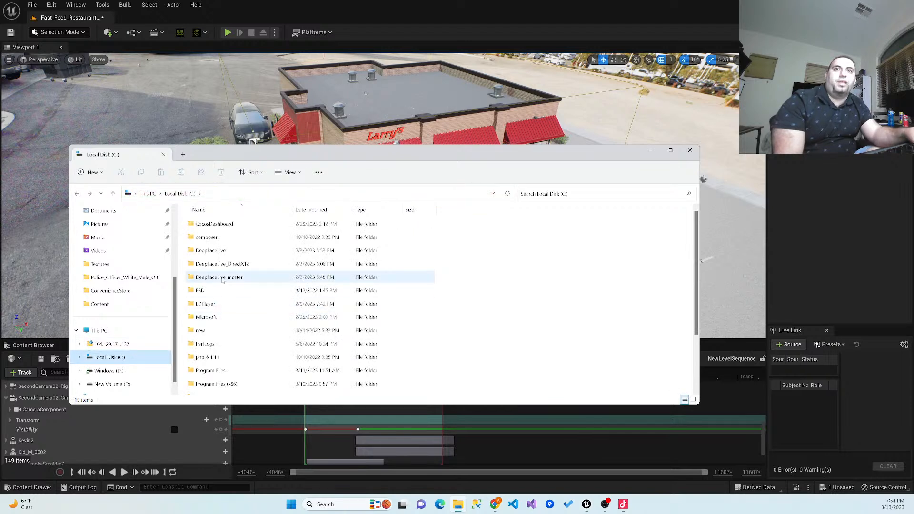
pyautogui.scroll(-2, 200, 278)
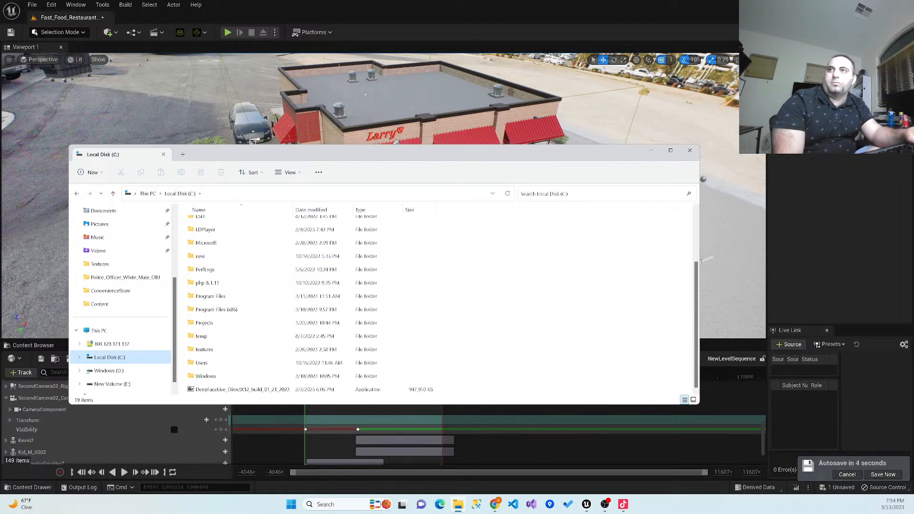
pyautogui.hotkey('alt', 'Tab')
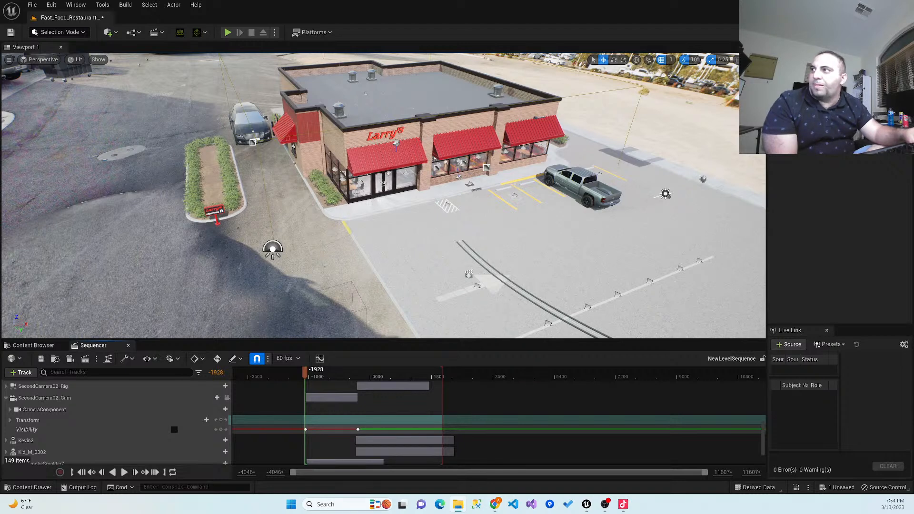
# - Bring the file window showing the D: drive's Windows folder into view and look through its subfolders
pyautogui.moveTo(0, 114); pyautogui.dragTo(296, 115)
pyautogui.scroll(-5, 378, 221)
pyautogui.scroll(15, 376, 239)
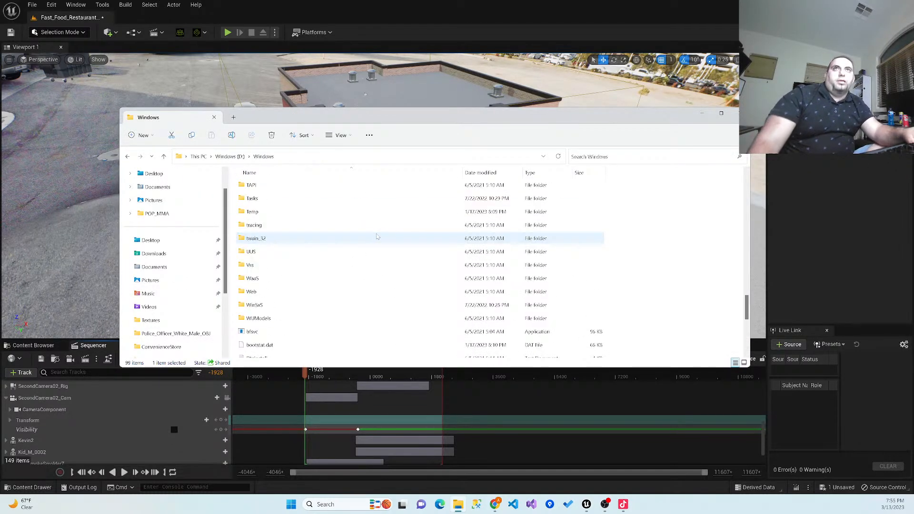
pyautogui.scroll(12, 378, 233)
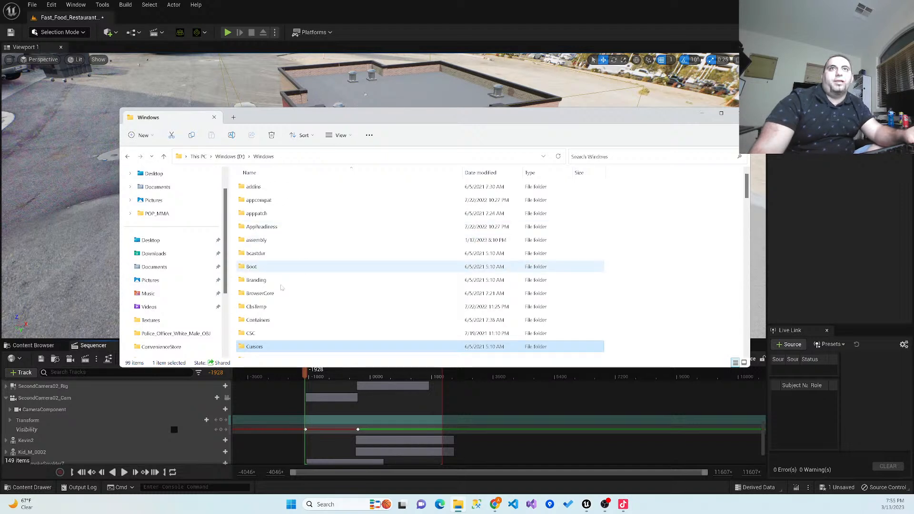
pyautogui.scroll(-4, 288, 253)
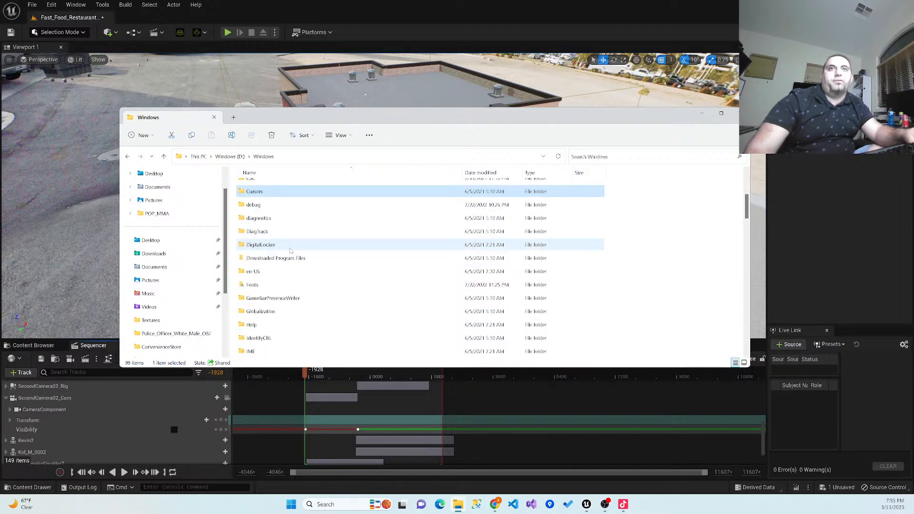
pyautogui.scroll(-12, 288, 251)
pyautogui.scroll(-2, 209, 322)
pyautogui.scroll(-1, 204, 323)
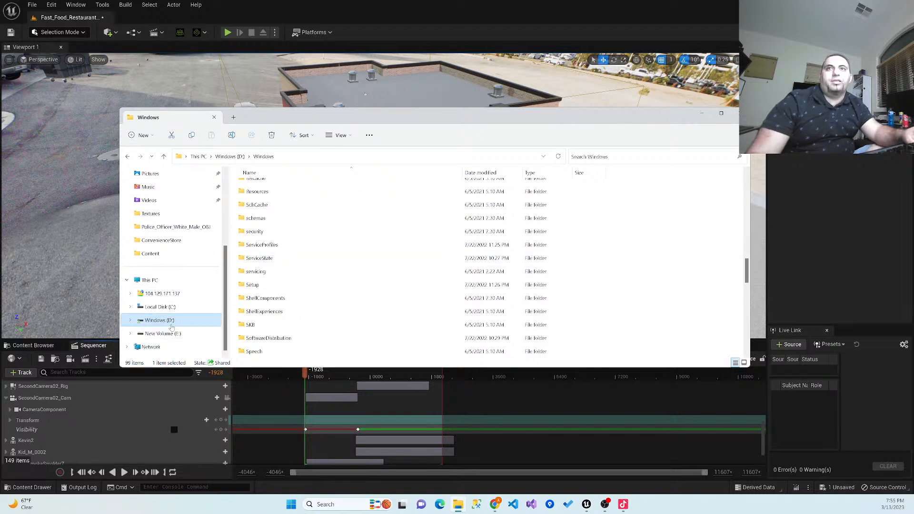
# - Check the Games folder on New Volume (E:) and return to the drive's root
pyautogui.click(171, 334)
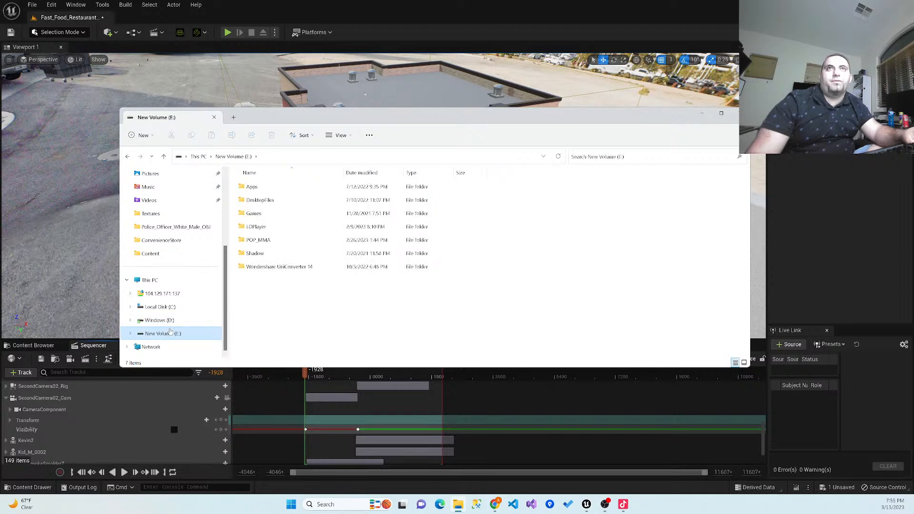
pyautogui.click(261, 217)
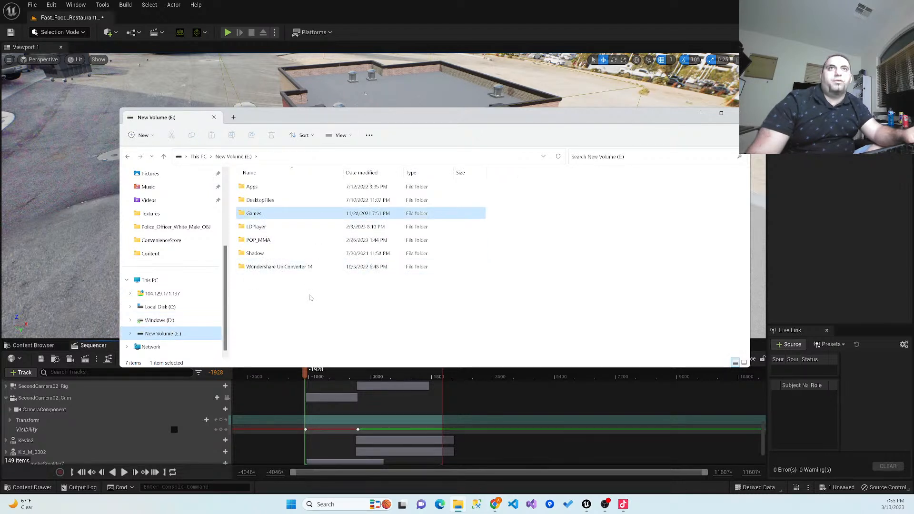
pyautogui.press('Return')
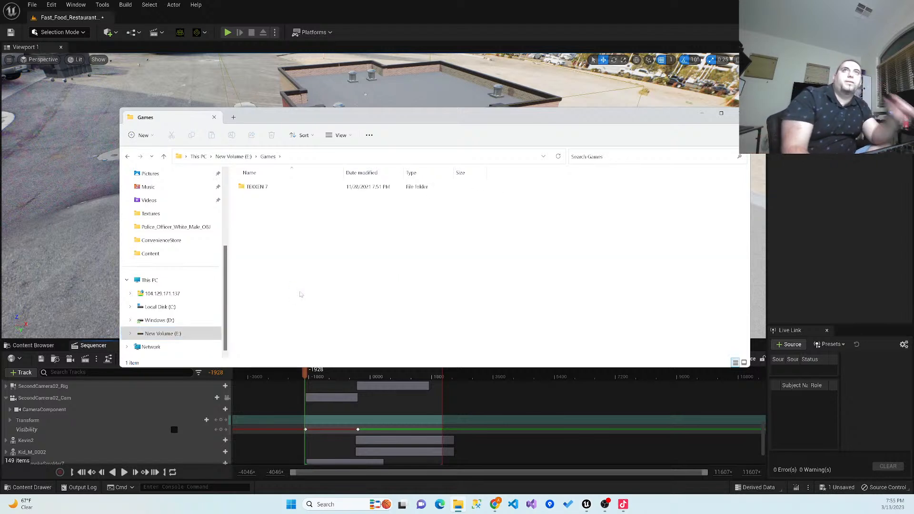
pyautogui.click(233, 156)
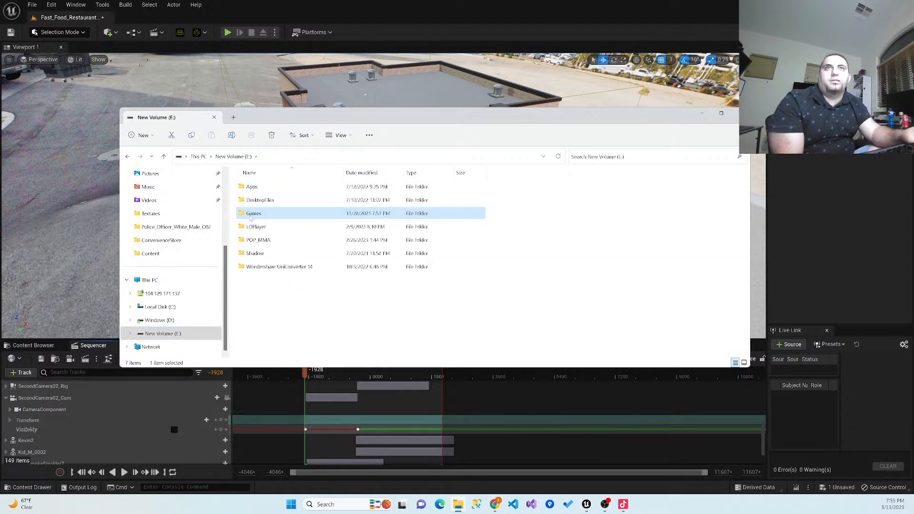
# - Open the Music folder of the personal user profile on the D: drive and look through its files
pyautogui.click(160, 320)
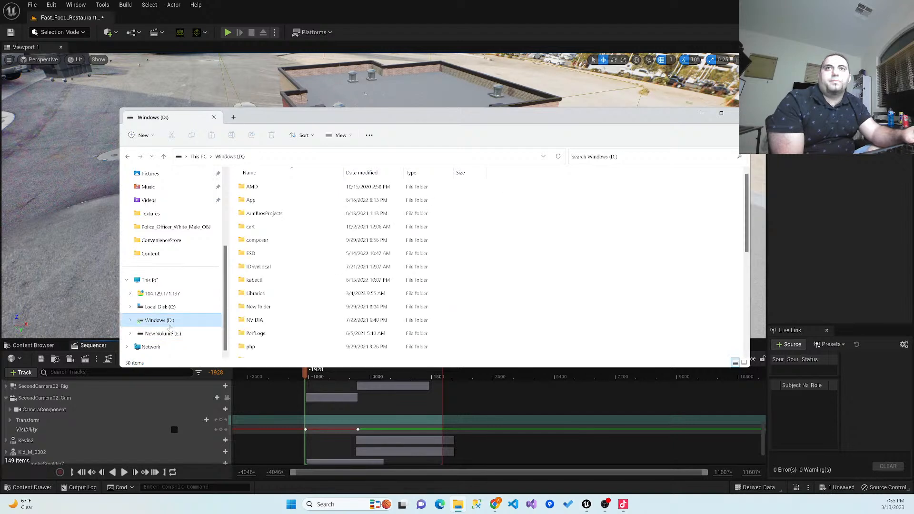
pyautogui.scroll(-4, 263, 279)
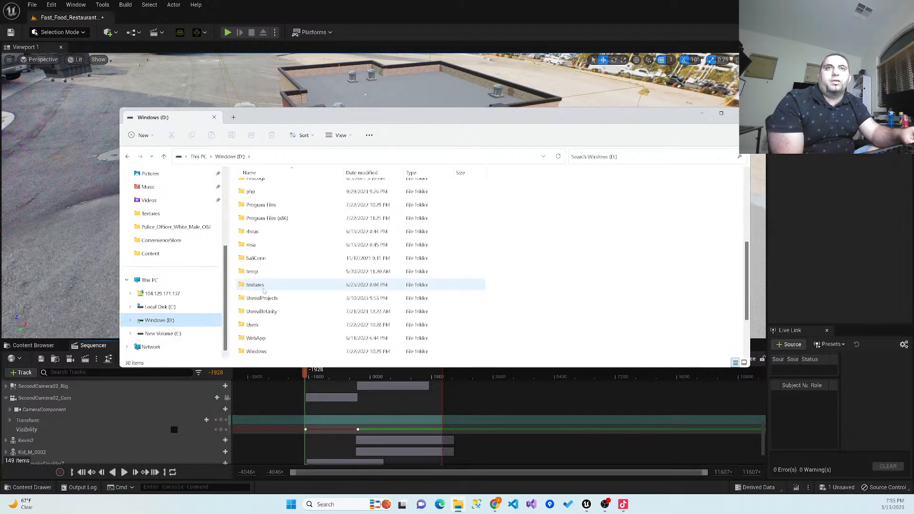
pyautogui.doubleClick(253, 325)
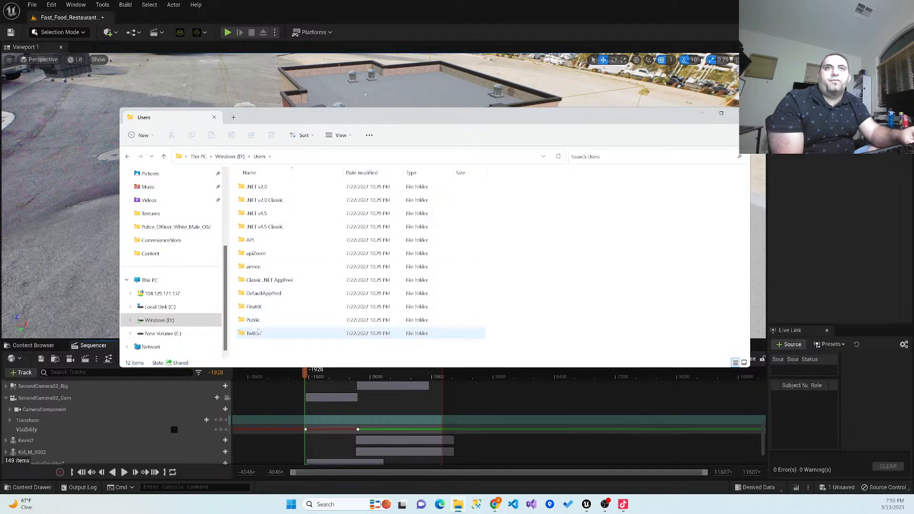
pyautogui.doubleClick(266, 267)
pyautogui.scroll(-5, 270, 268)
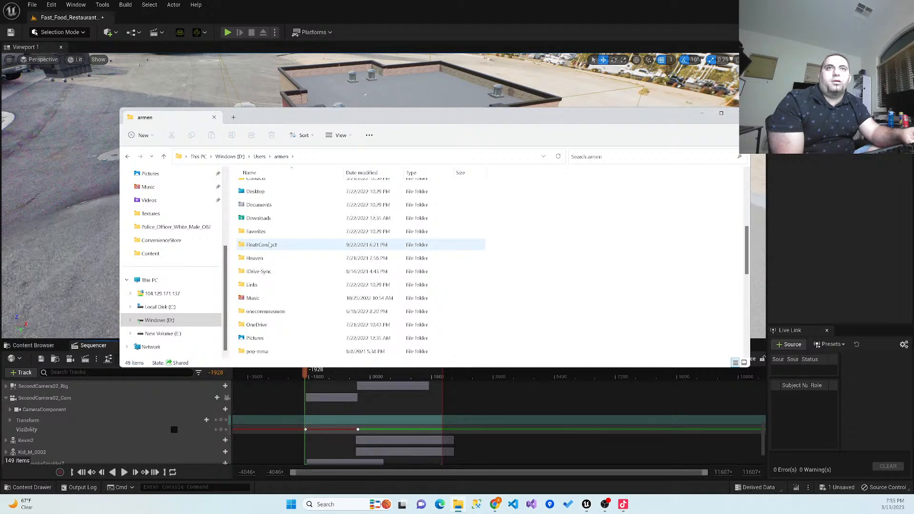
pyautogui.doubleClick(269, 298)
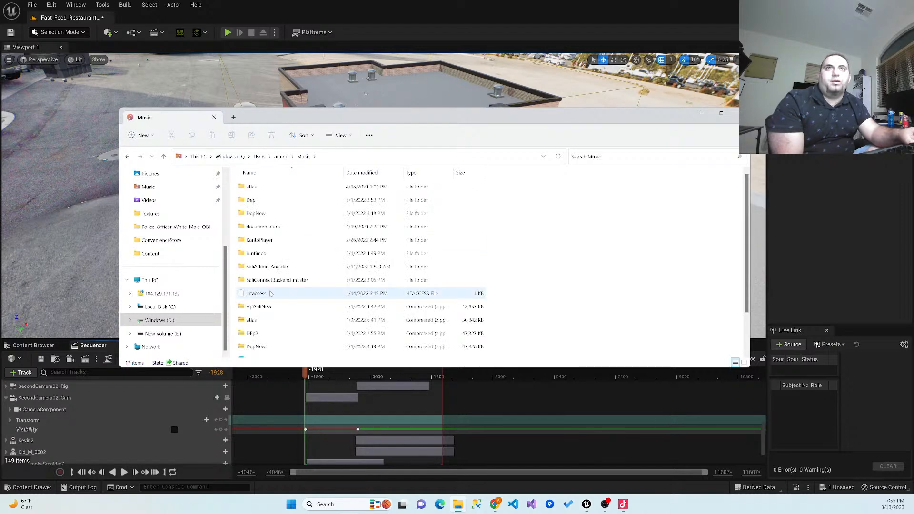
pyautogui.scroll(-2, 293, 233)
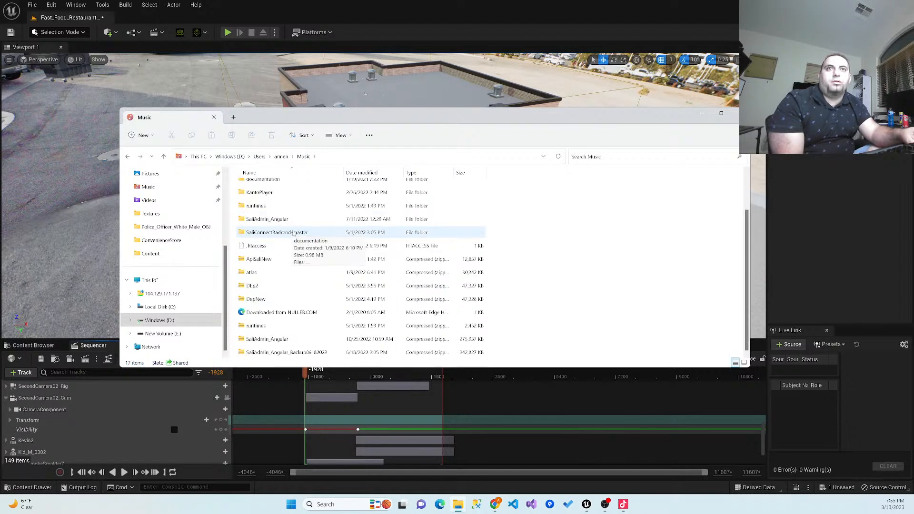
pyautogui.scroll(2, 286, 232)
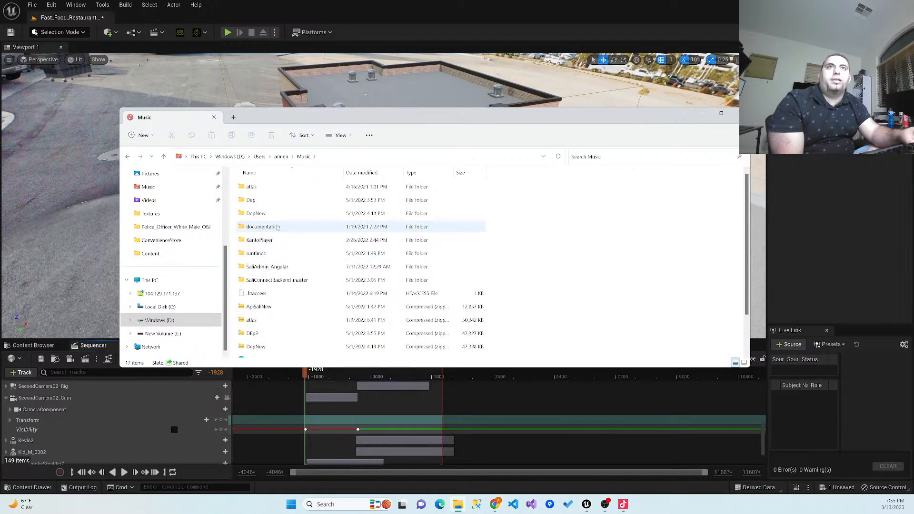
# - Open the same profile's Desktop folder and look through its contents with smaller icons for sound files
pyautogui.click(281, 157)
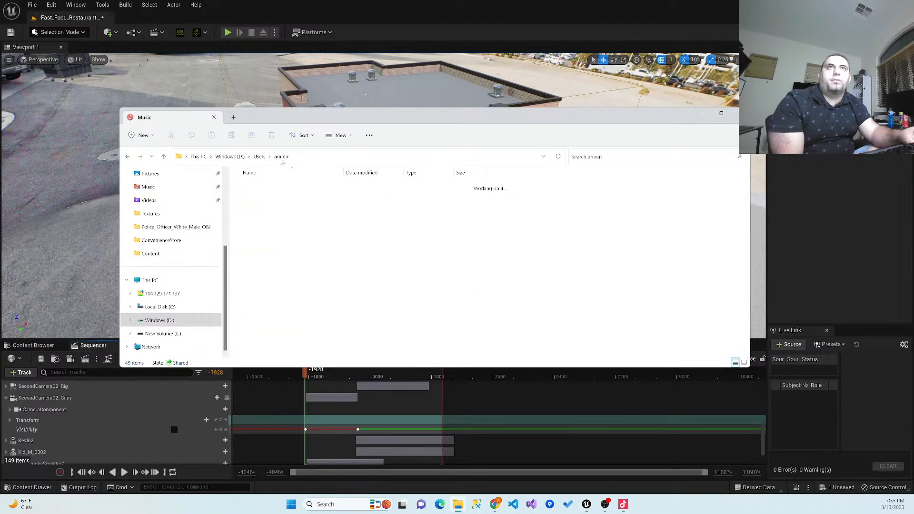
pyautogui.doubleClick(273, 244)
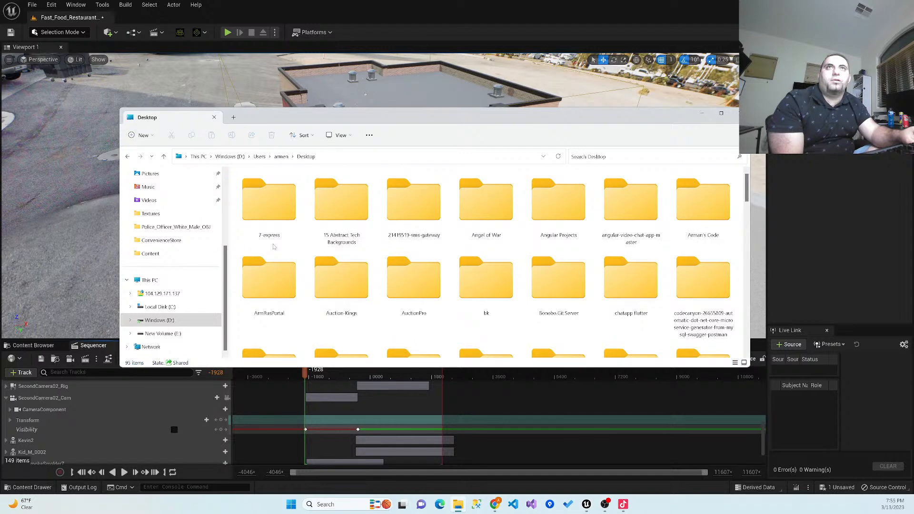
pyautogui.scroll(-10, 352, 266)
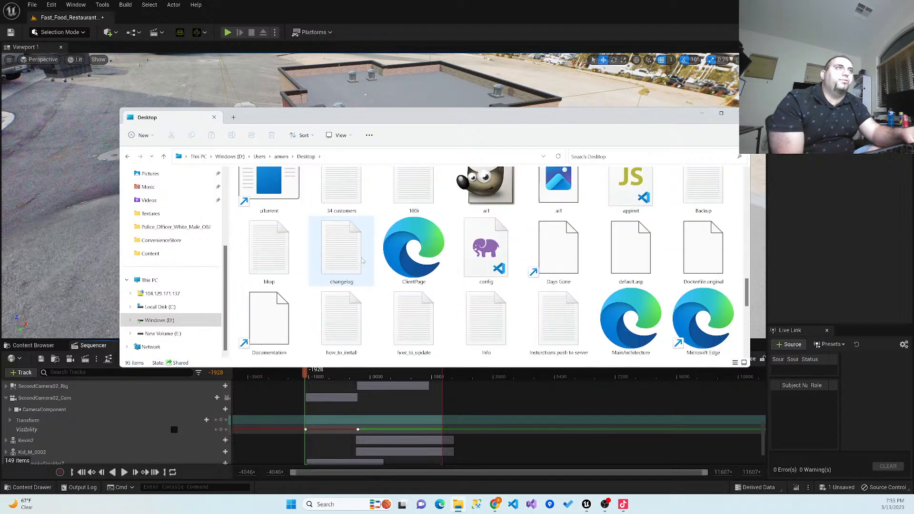
pyautogui.scroll(-3, 361, 260)
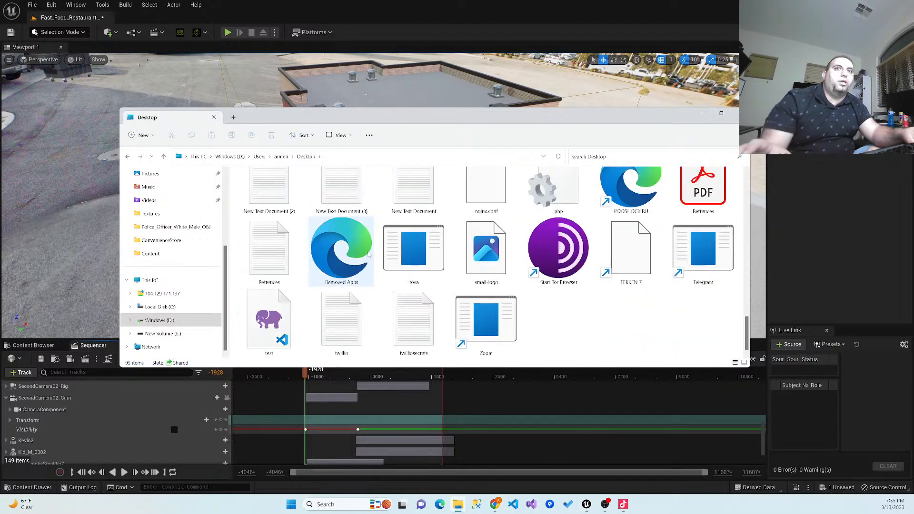
pyautogui.keyDown('ctrl'); pyautogui.scroll(-4, 371, 253); pyautogui.keyUp('ctrl')
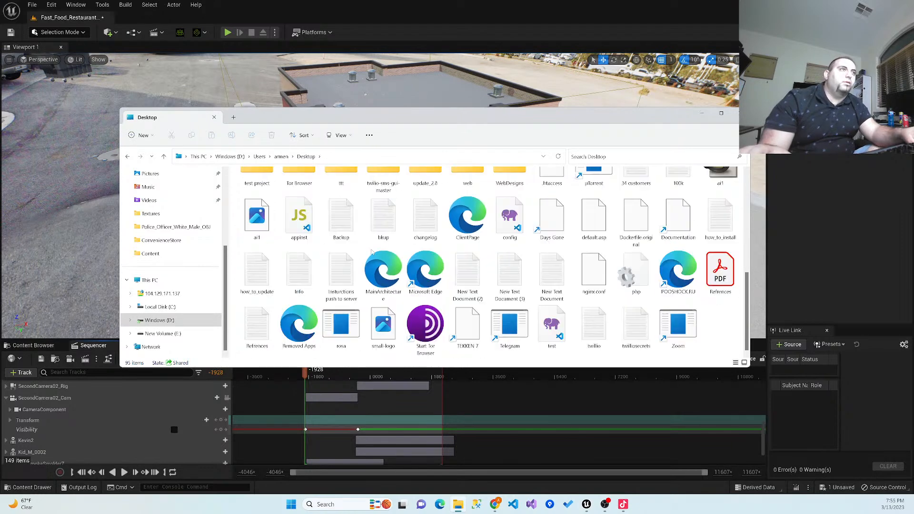
pyautogui.keyDown('ctrl'); pyautogui.scroll(-1, 372, 251); pyautogui.keyUp('ctrl')
pyautogui.scroll(1, 372, 248)
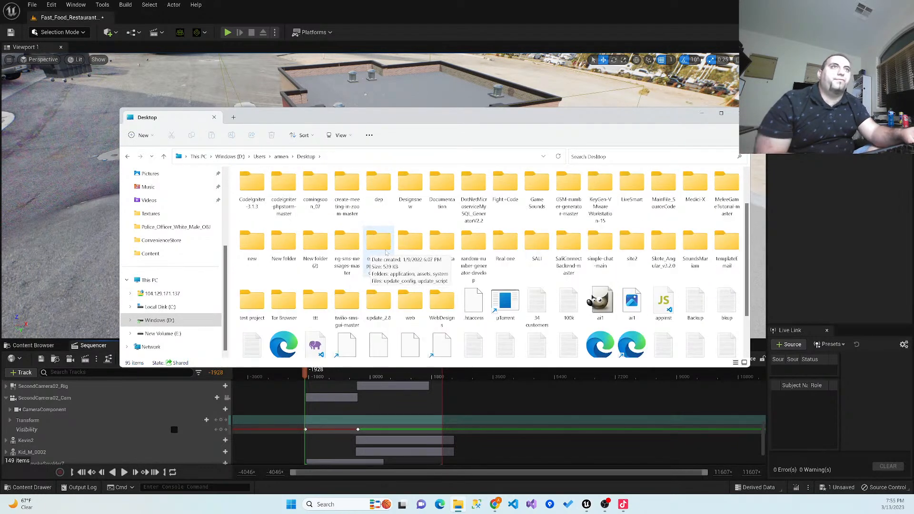
pyautogui.scroll(-1, 362, 282)
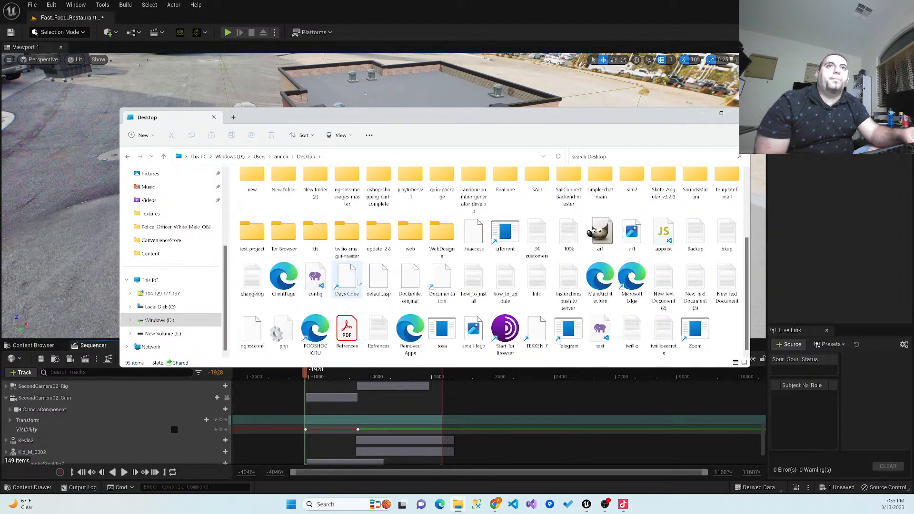
# - Open the Game Sounds folder and its Gamemaster Audio - Human Vocalizations subfolder
pyautogui.scroll(2, 403, 245)
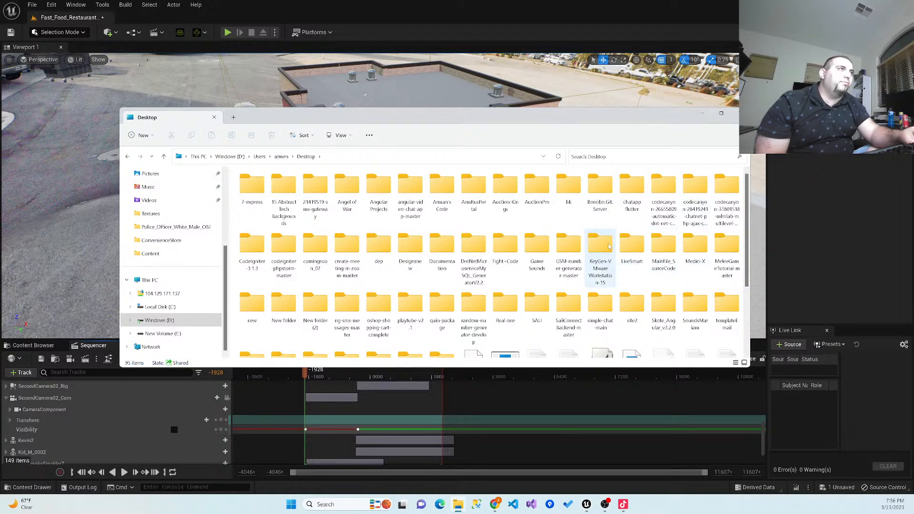
pyautogui.doubleClick(544, 244)
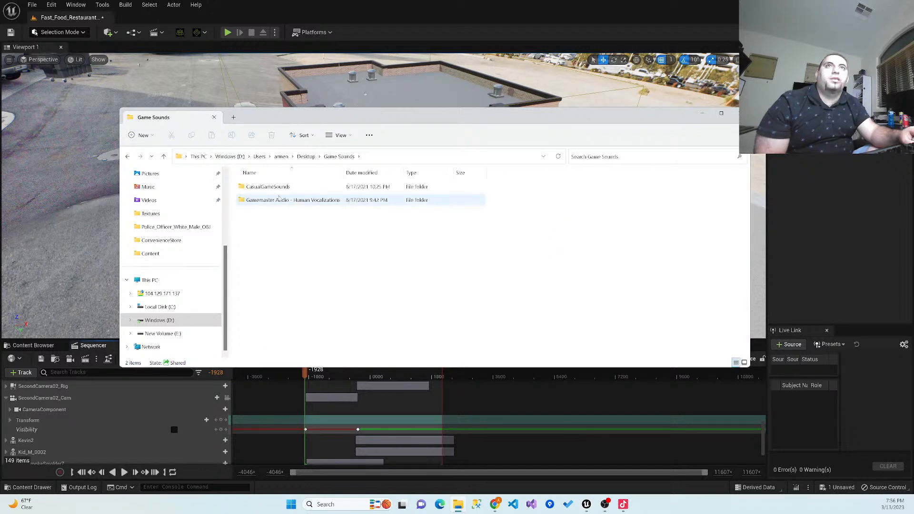
pyautogui.doubleClick(279, 199)
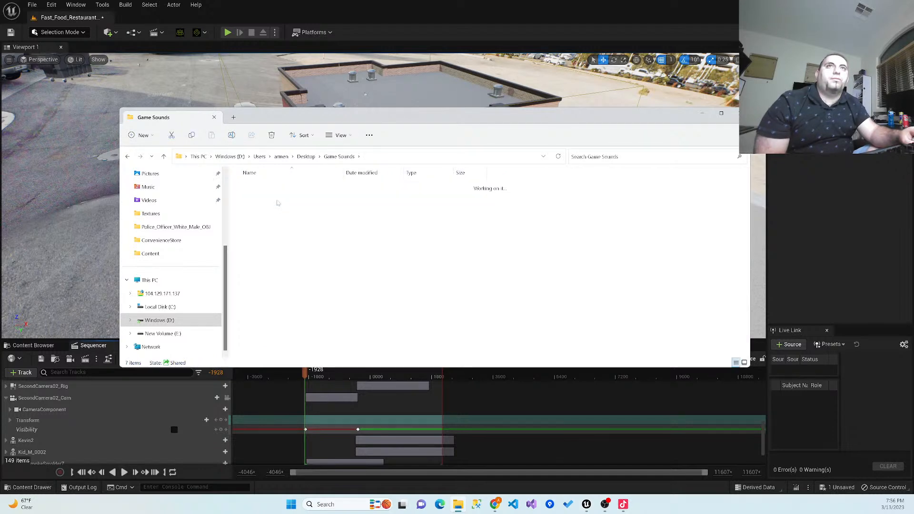
# - Open the Human Male A folder and preview its third breathing sound, making Media Player the permanent default for .wav files
pyautogui.doubleClick(283, 227)
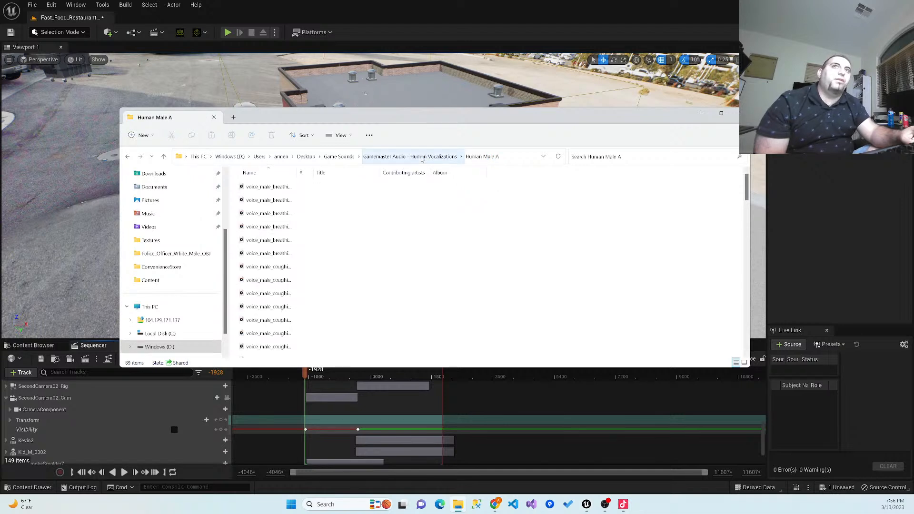
pyautogui.doubleClick(268, 214)
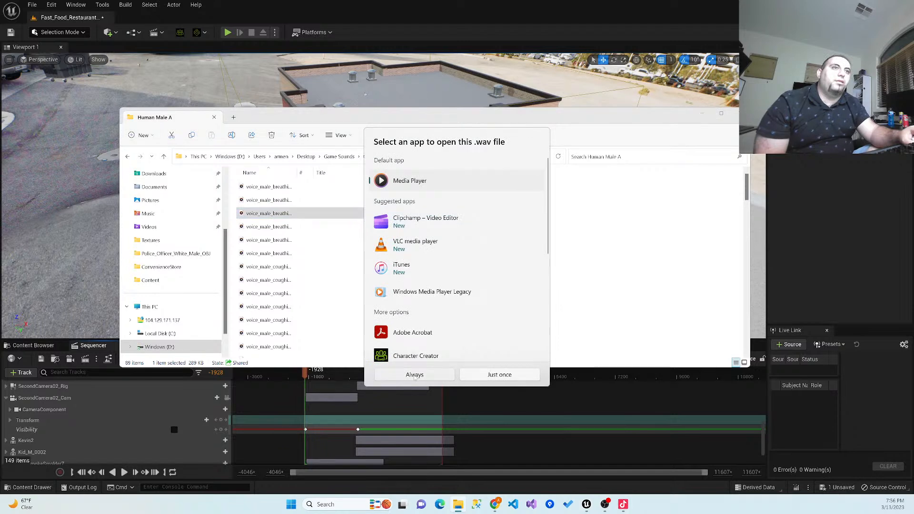
pyautogui.click(414, 375)
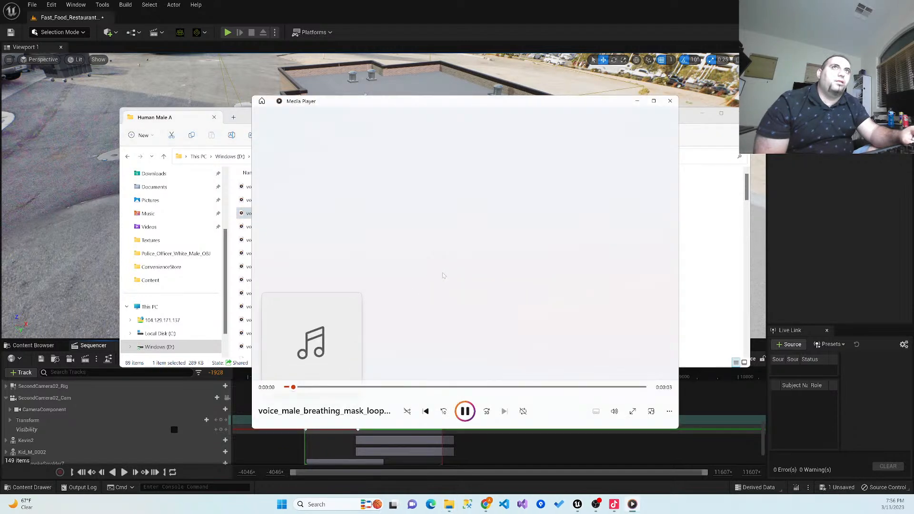
pyautogui.moveTo(609, 387); pyautogui.dragTo(374, 391)
pyautogui.click(463, 412)
pyautogui.click(669, 101)
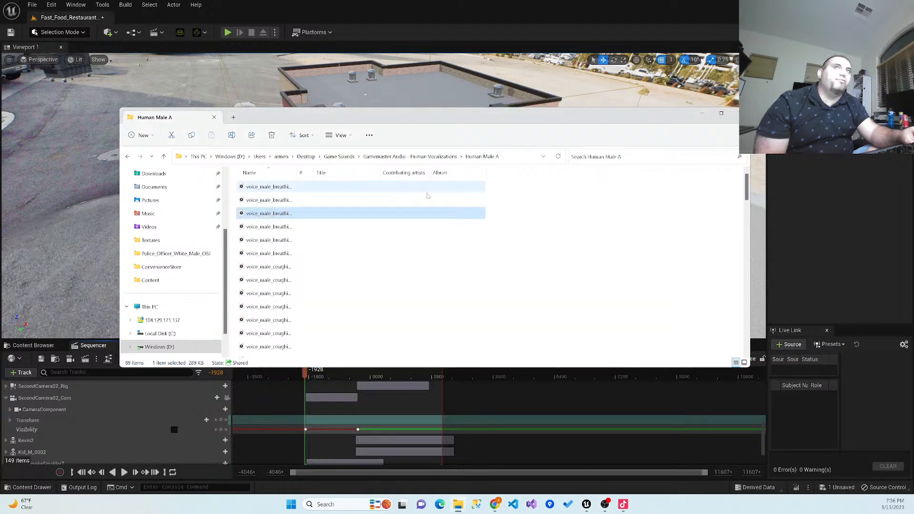
# - Return to Game Sounds, open the CasualGameSounds folder and preview the DM-CGS-01 and DM-CGS-06 sounds
pyautogui.click(410, 157)
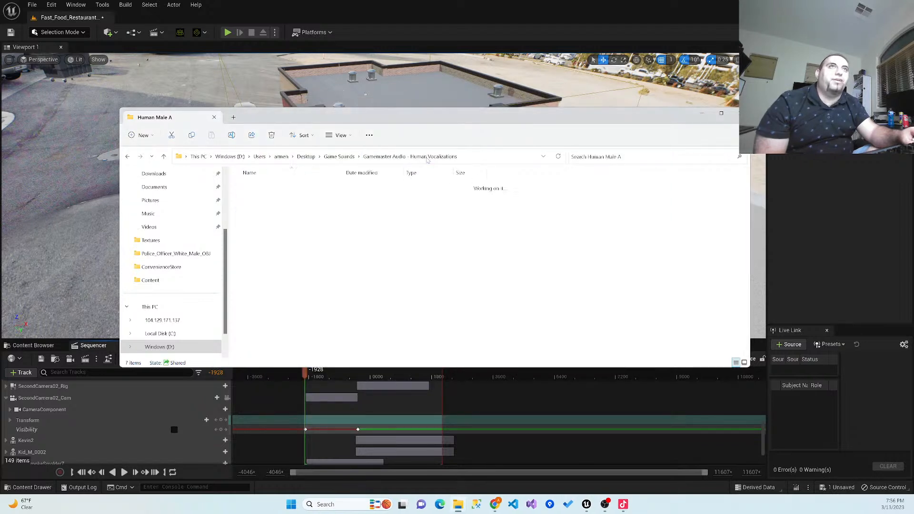
pyautogui.click(348, 157)
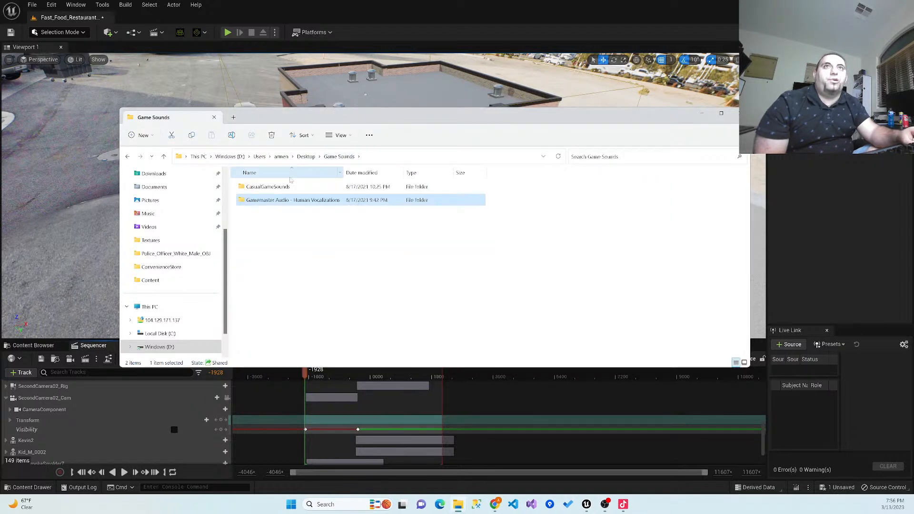
pyautogui.doubleClick(284, 186)
pyautogui.doubleClick(279, 188)
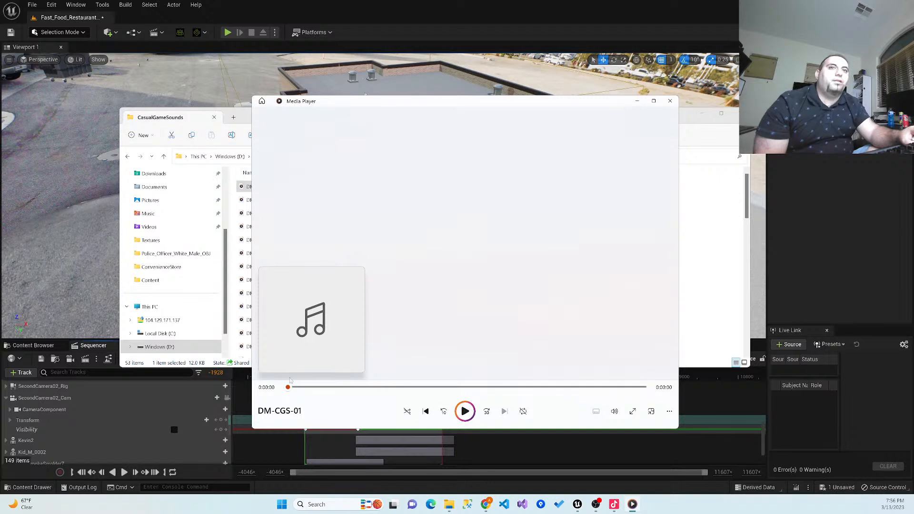
pyautogui.click(669, 101)
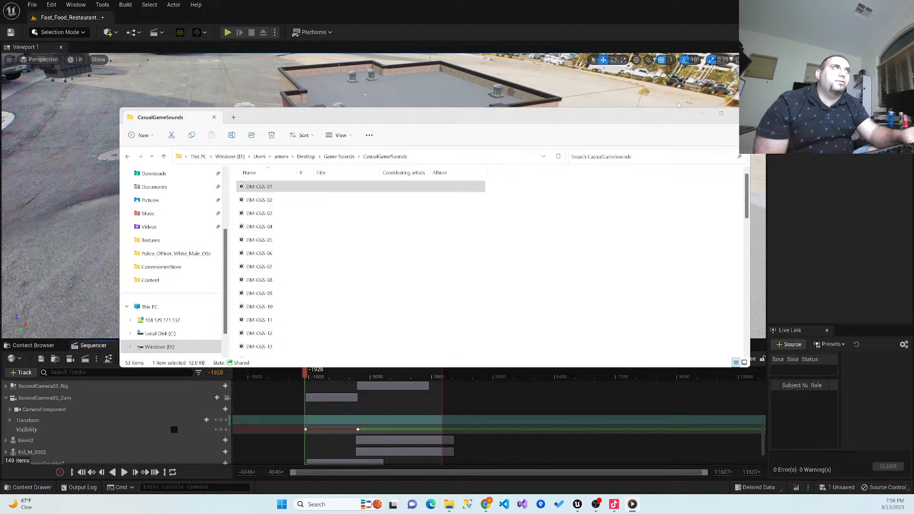
pyautogui.doubleClick(367, 254)
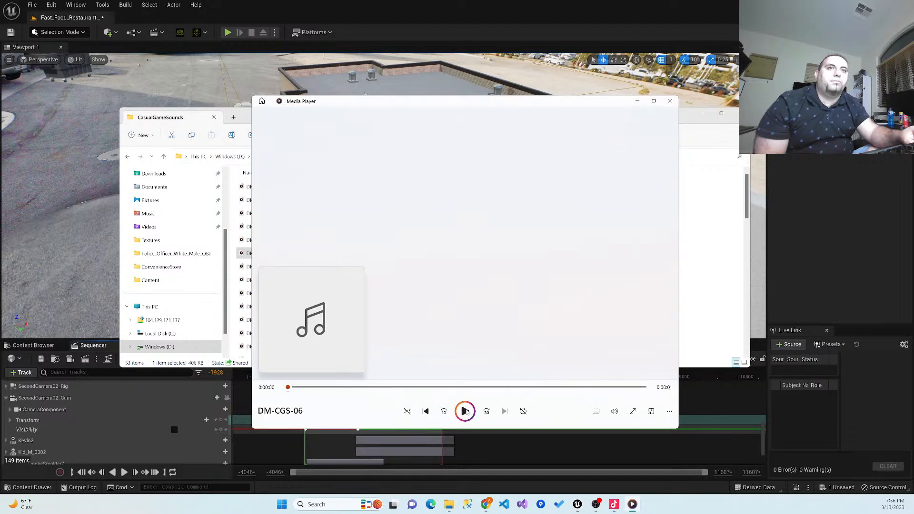
pyautogui.click(670, 100)
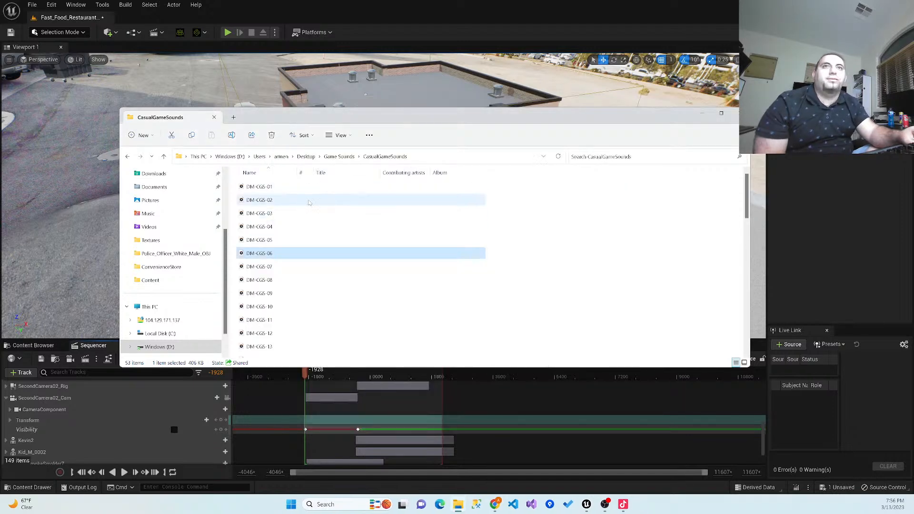
# - Return to the profile's Desktop folder and look through its subfolders and files for other audio
pyautogui.click(339, 156)
pyautogui.click(310, 157)
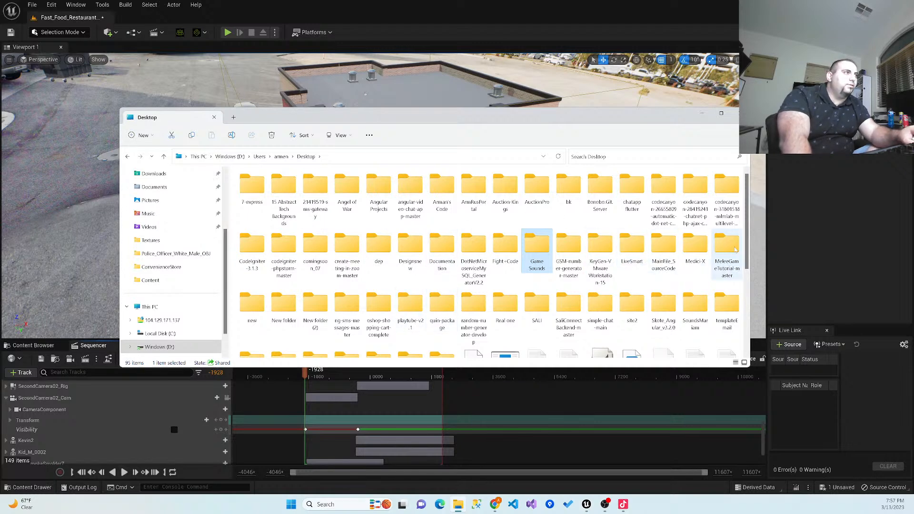
pyautogui.moveTo(749, 231); pyautogui.dragTo(740, 255)
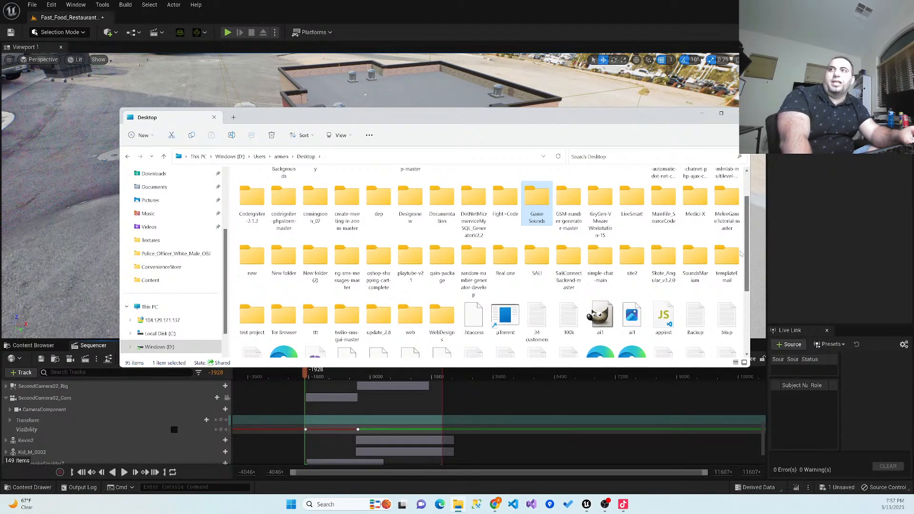
pyautogui.moveTo(741, 255); pyautogui.dragTo(725, 270)
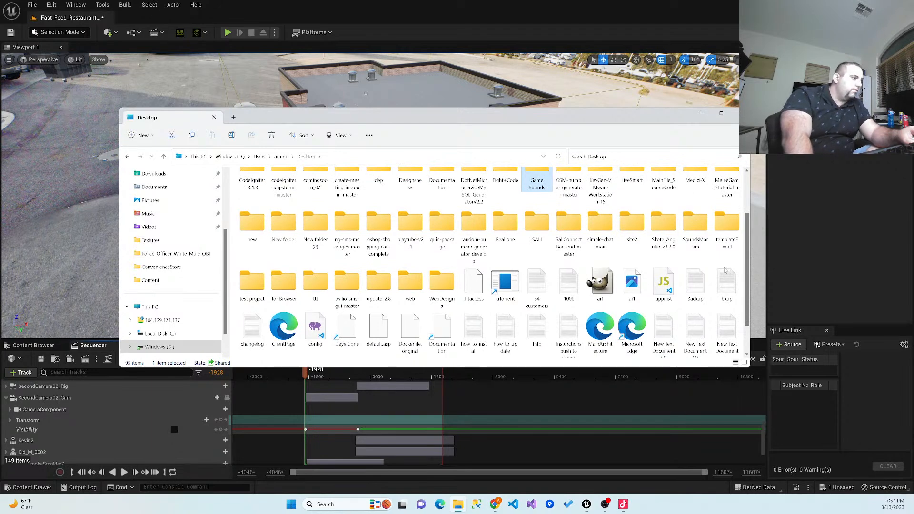
pyautogui.moveTo(724, 271); pyautogui.dragTo(723, 227)
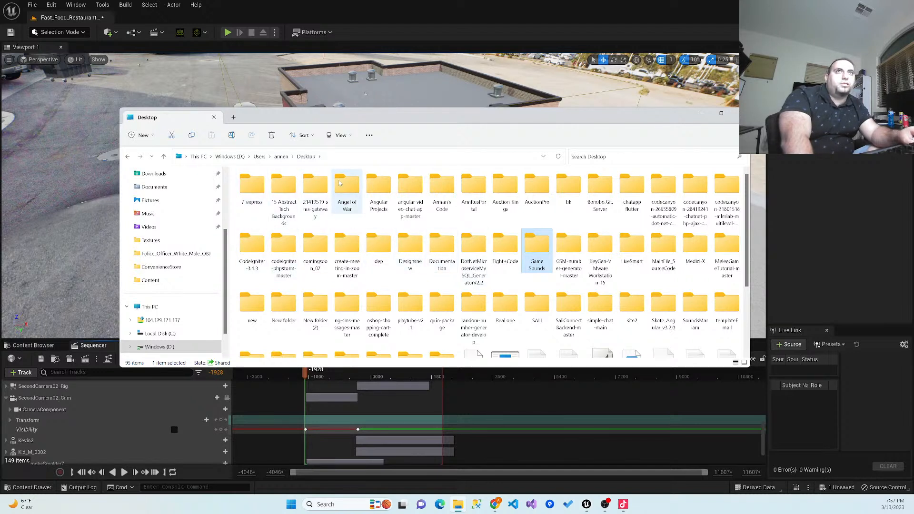
# - Open the Angel of War folder, widen its name column and look through the track list
pyautogui.doubleClick(347, 195)
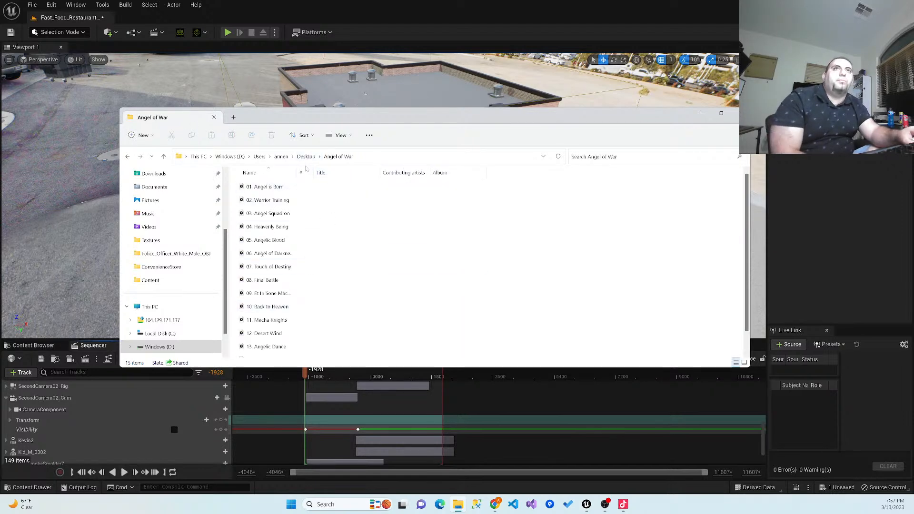
pyautogui.moveTo(298, 169); pyautogui.dragTo(318, 169)
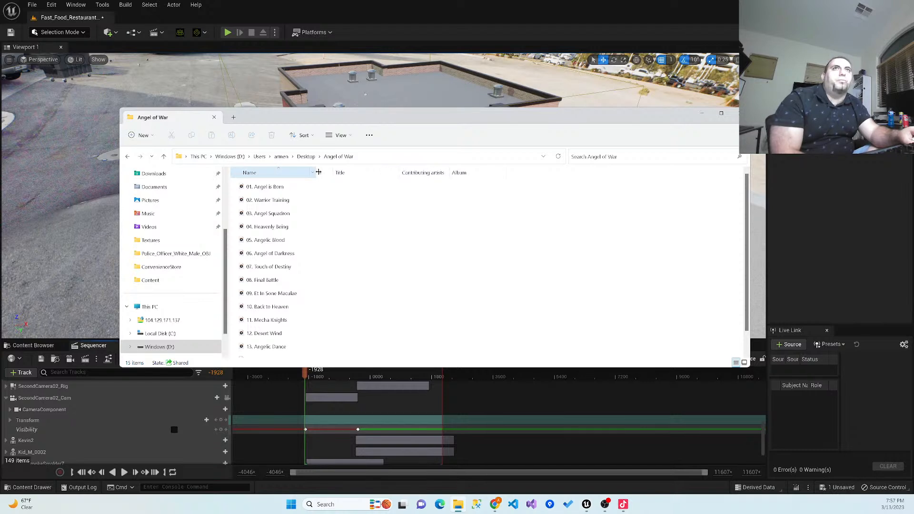
pyautogui.click(288, 239)
pyautogui.scroll(-1, 296, 267)
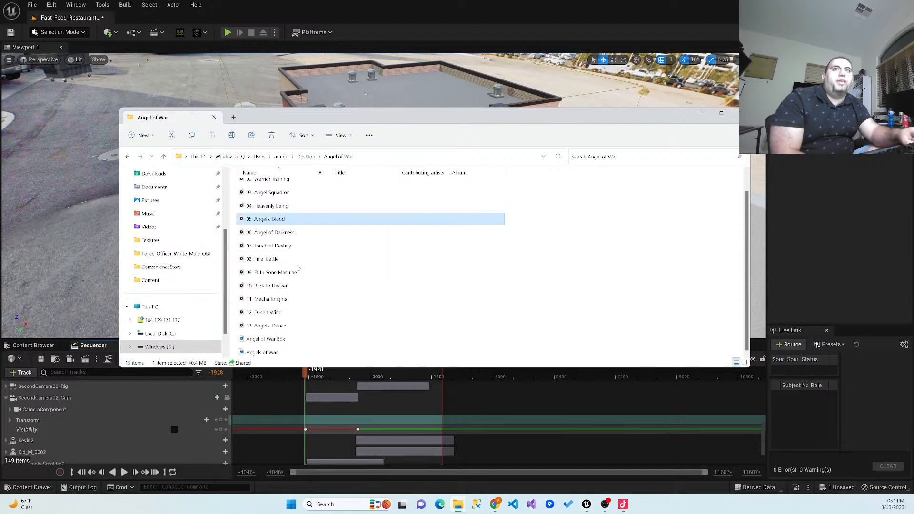
# - View the Angels of War and Angel of War Box cover images, and close the image viewer
pyautogui.click(276, 351)
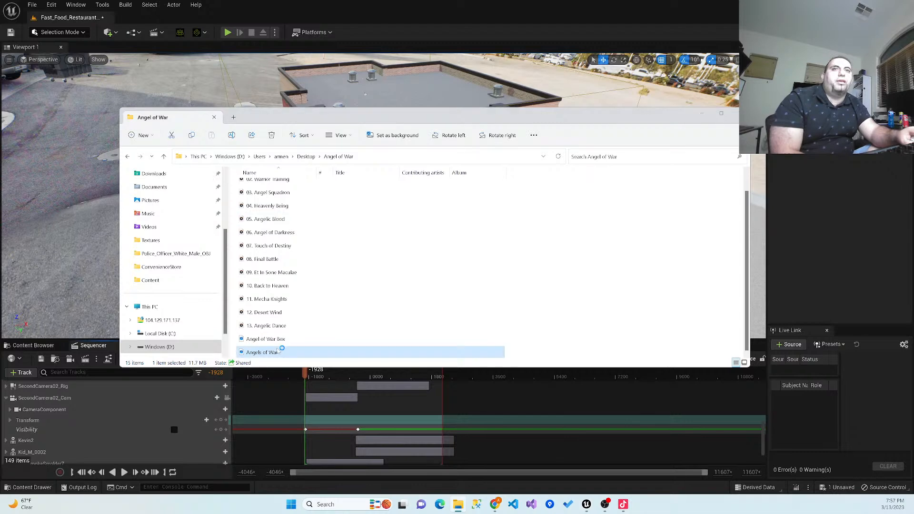
pyautogui.doubleClick(277, 351)
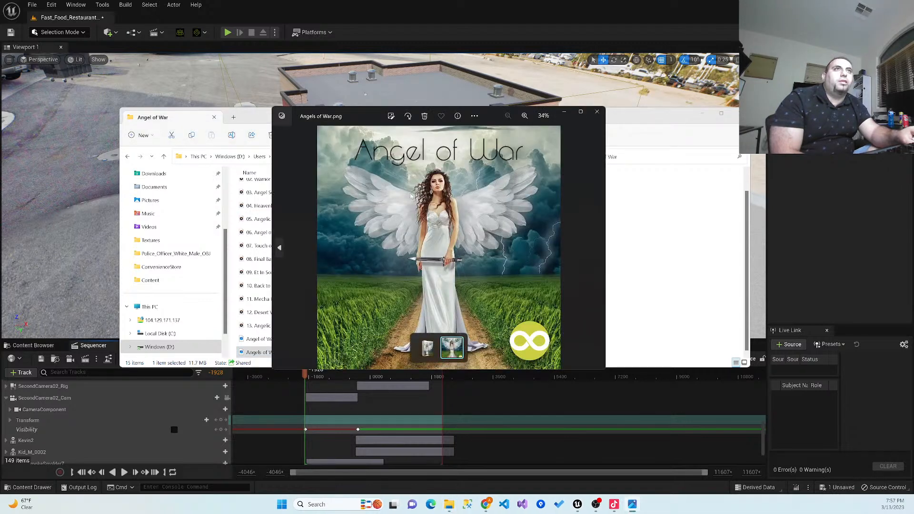
pyautogui.keyDown('ctrl'); pyautogui.click(427, 348); pyautogui.keyUp('ctrl')
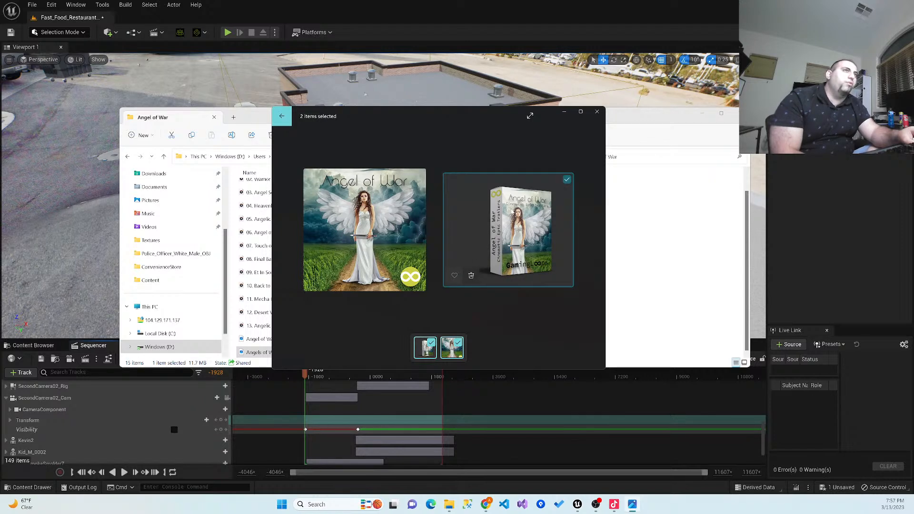
pyautogui.click(596, 111)
pyautogui.click(320, 342)
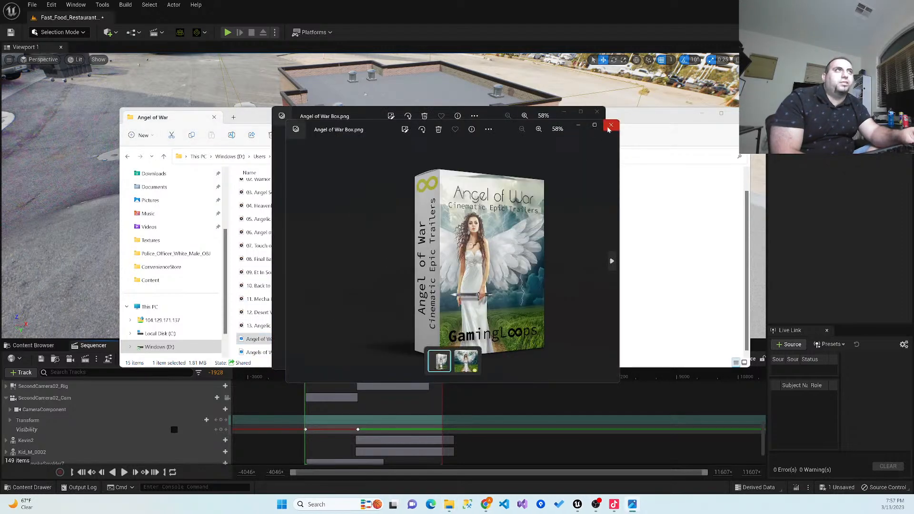
pyautogui.click(597, 113)
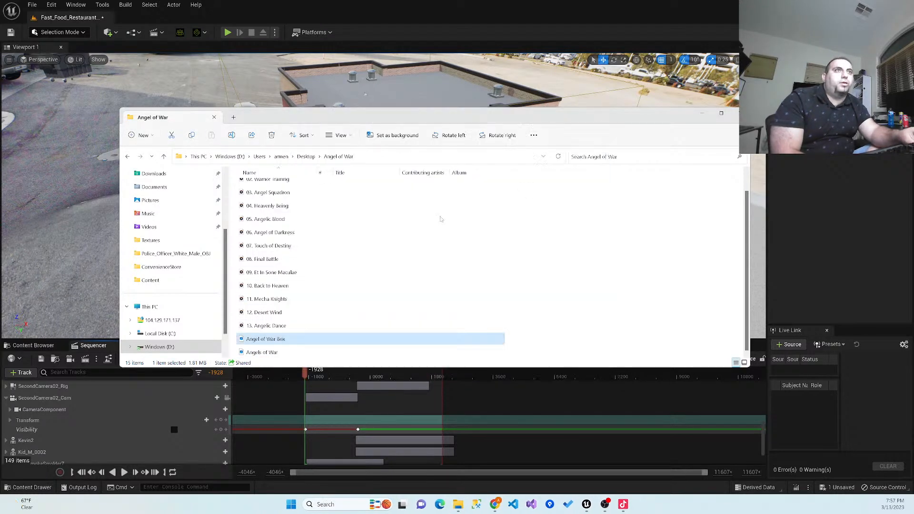
# - Preview the track 13. Angelic Dance with the player volume lowered to 7, and close the player
pyautogui.doubleClick(272, 327)
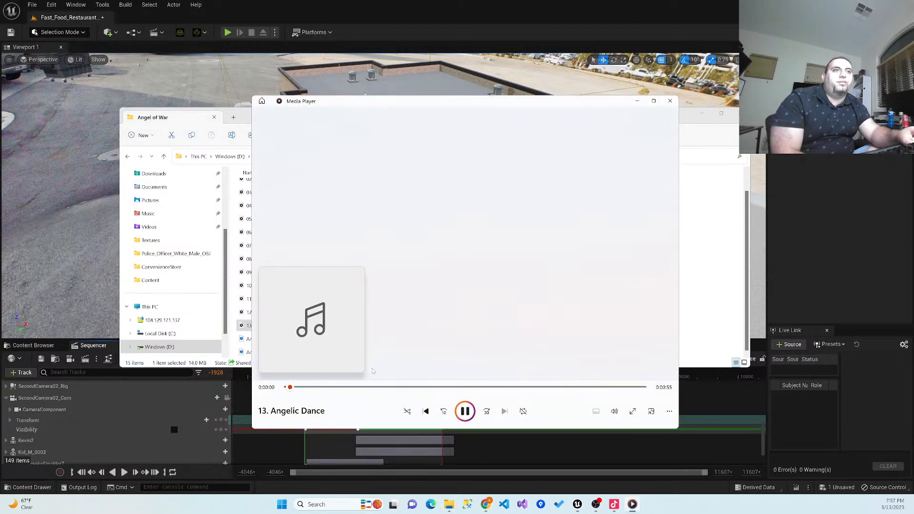
pyautogui.click(614, 411)
pyautogui.moveTo(652, 389); pyautogui.dragTo(589, 390)
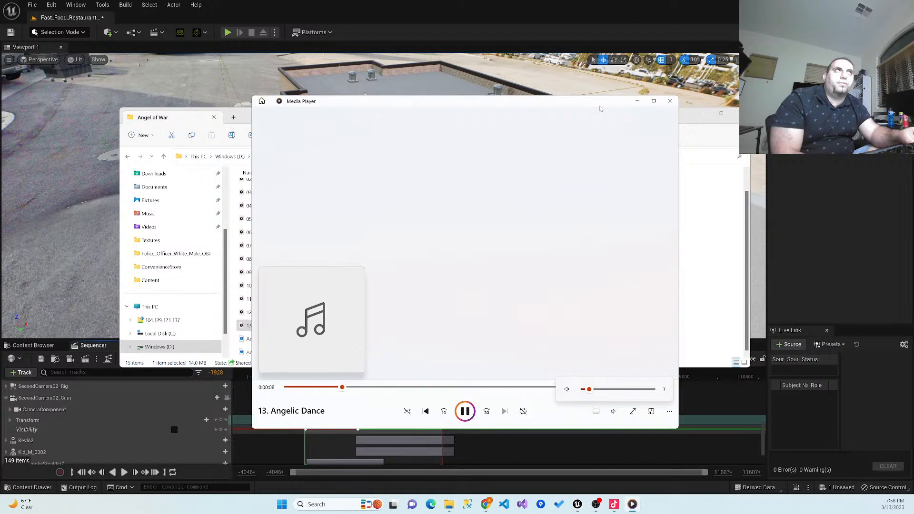
pyautogui.press('space')
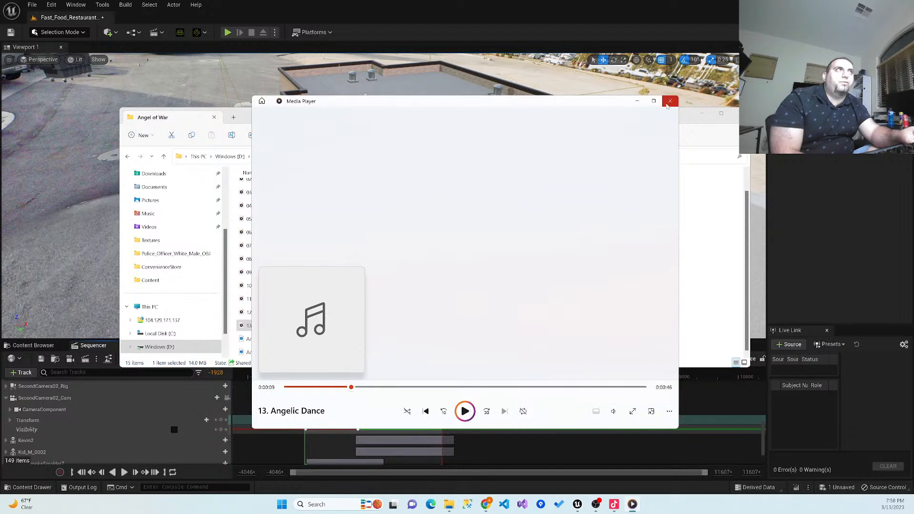
pyautogui.click(669, 101)
# - Preview the track 12. Desert Wind, skipping ahead in it, and close the player
pyautogui.click(273, 315)
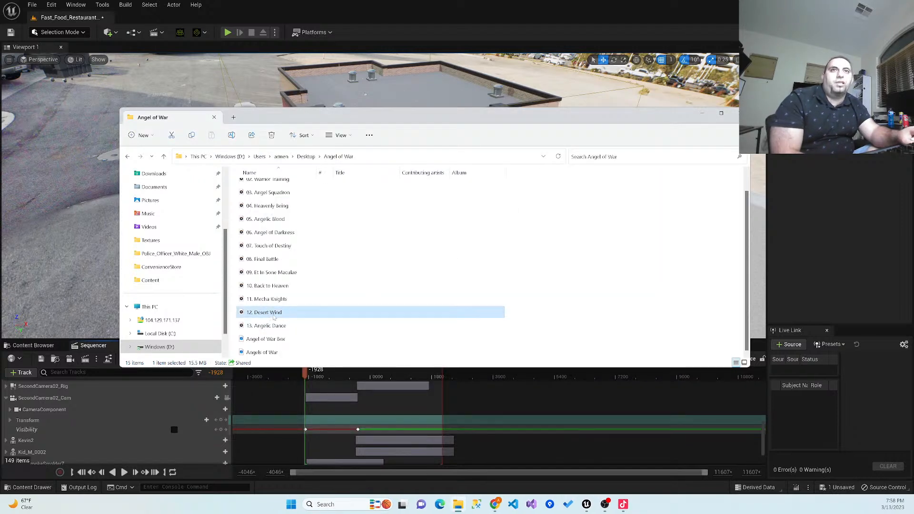
pyautogui.doubleClick(273, 314)
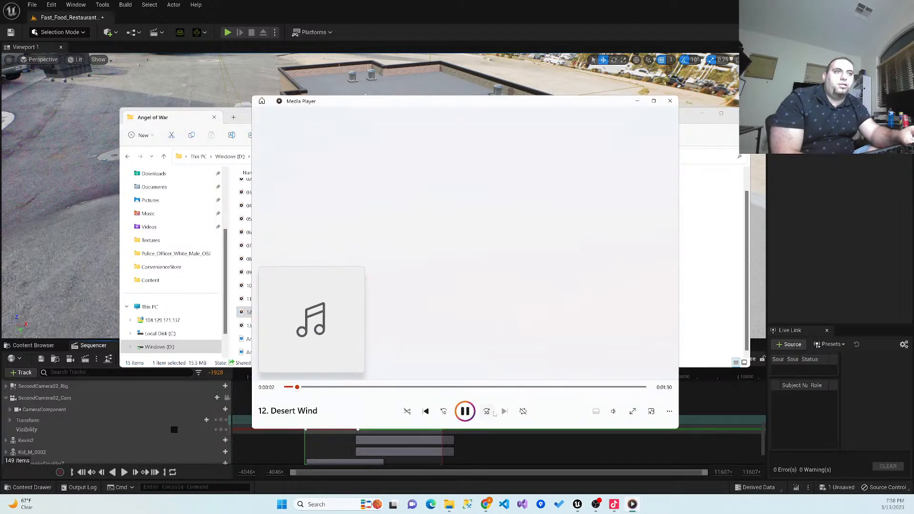
pyautogui.click(354, 387)
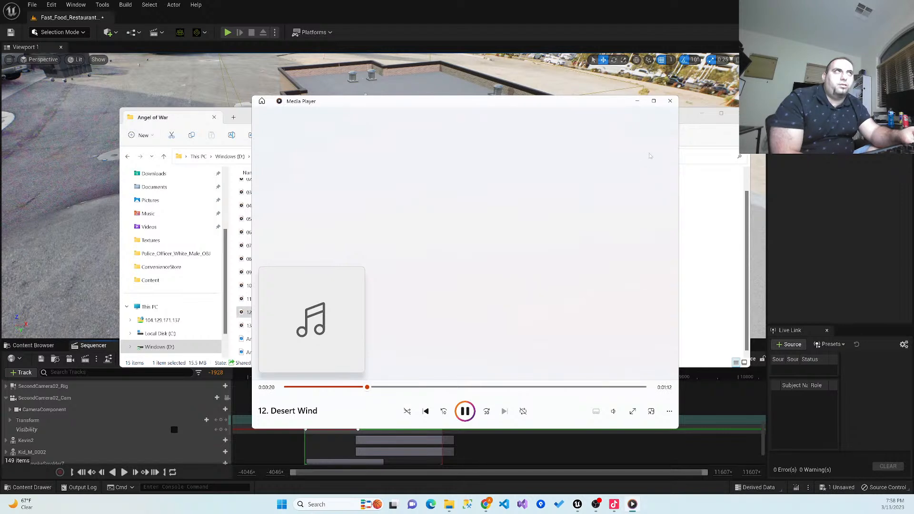
pyautogui.click(669, 100)
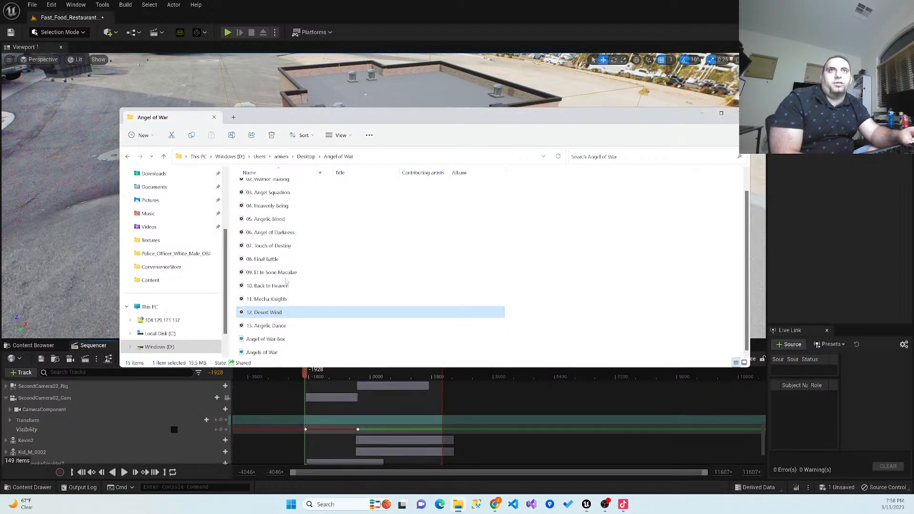
# - Preview the track 01. Angel is Born at volume 25, pause it and move the player window off the track names
pyautogui.scroll(1, 295, 305)
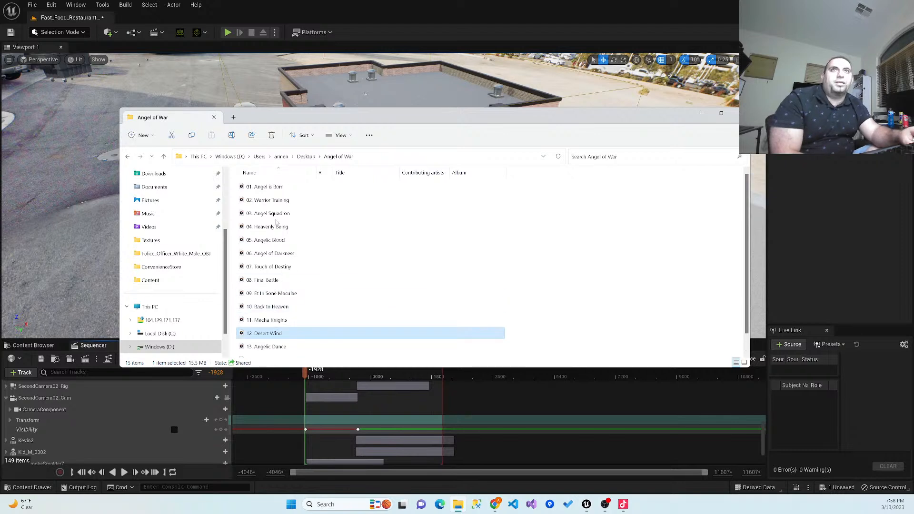
pyautogui.doubleClick(269, 187)
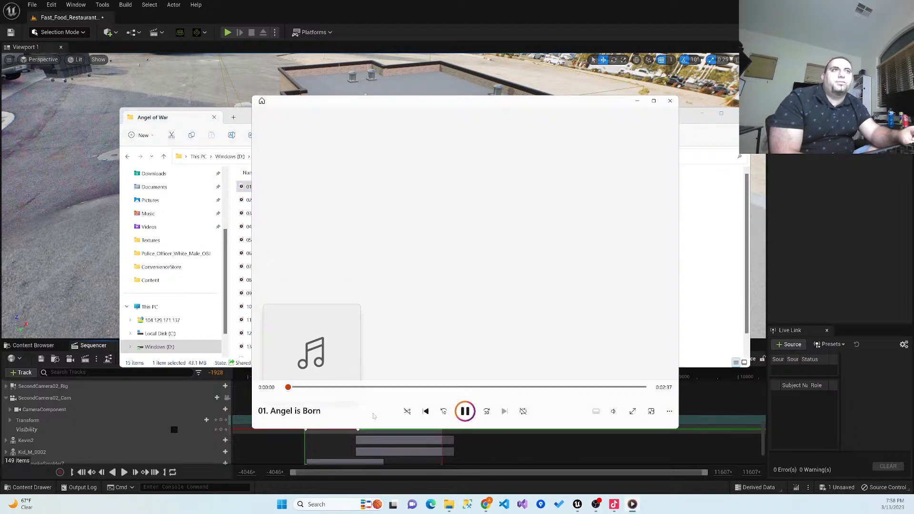
pyautogui.click(614, 412)
pyautogui.moveTo(604, 393); pyautogui.dragTo(609, 393)
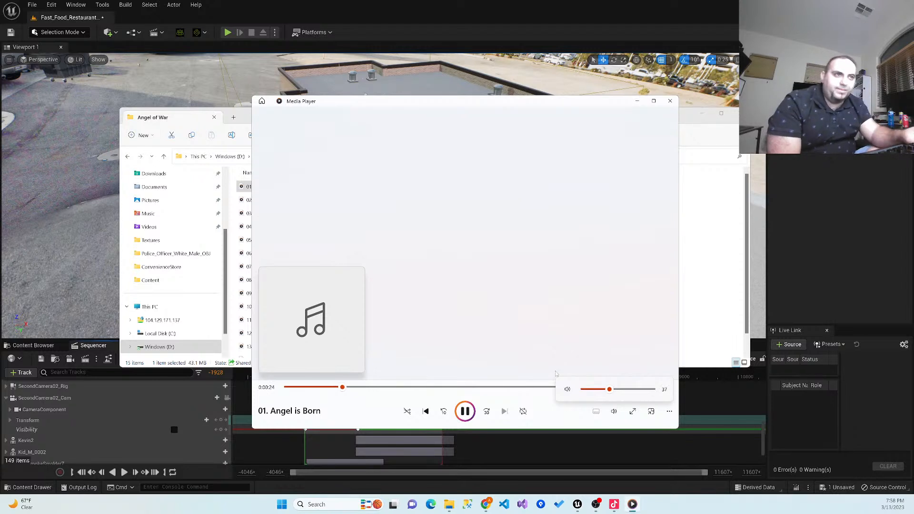
pyautogui.scroll(-6, 628, 392)
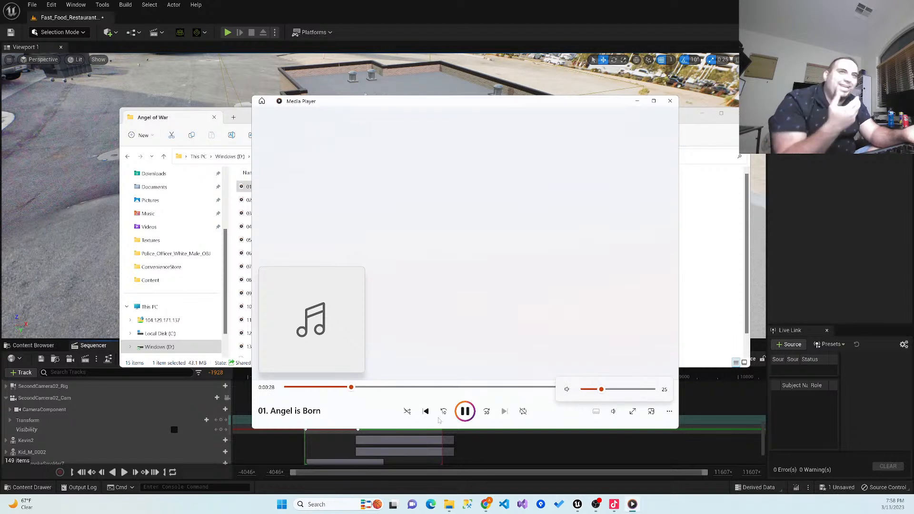
pyautogui.click(466, 416)
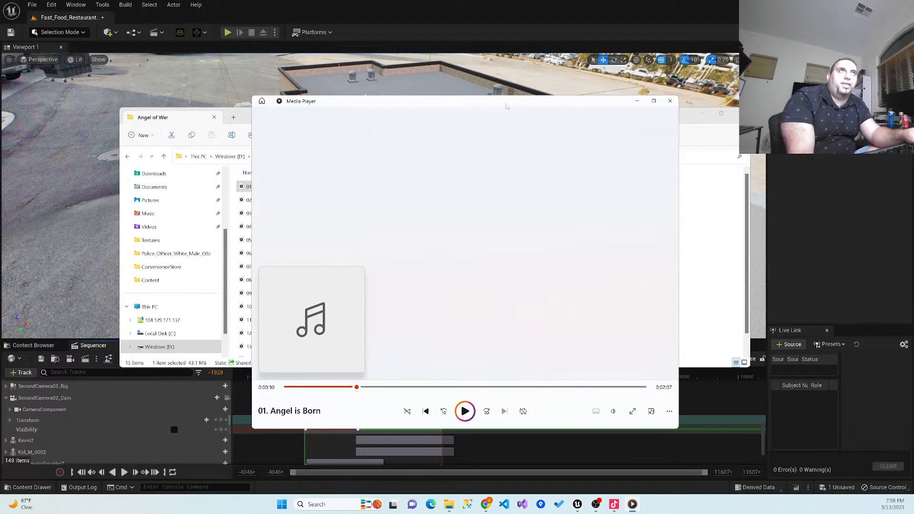
pyautogui.moveTo(518, 103); pyautogui.dragTo(549, 120)
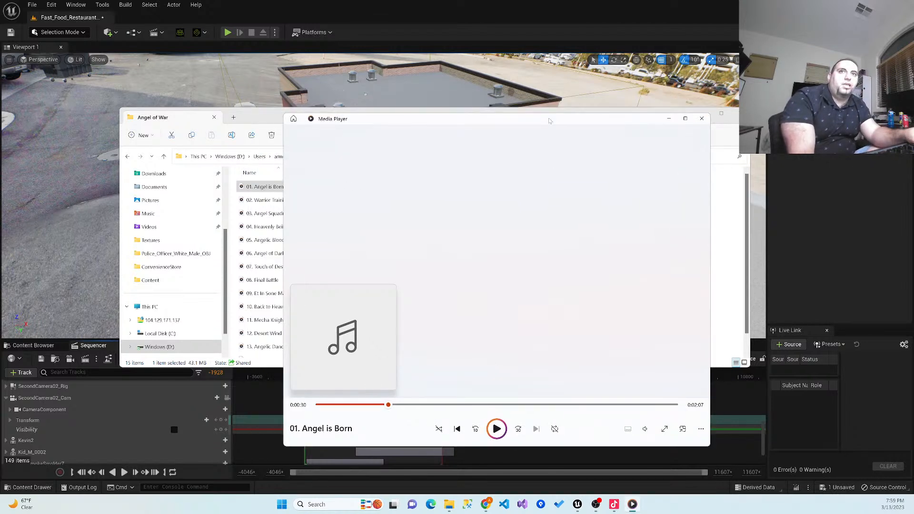
# - Preview the tracks 03. Angel Squadron and 04. Heavenly Being, closing the player after each one
pyautogui.click(701, 119)
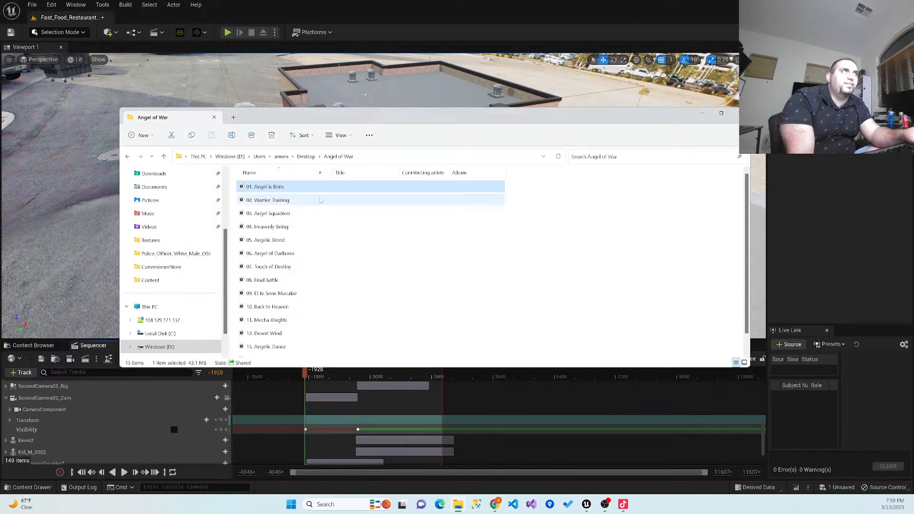
pyautogui.doubleClick(269, 214)
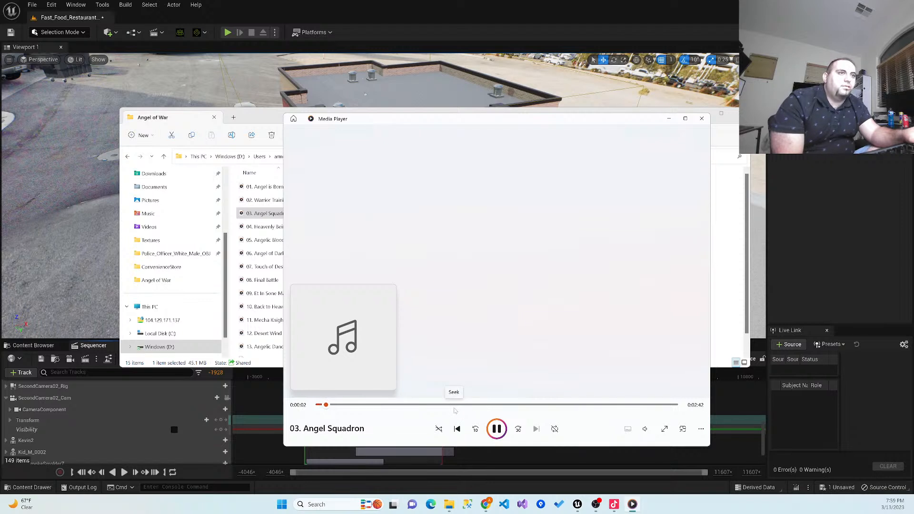
pyautogui.click(496, 429)
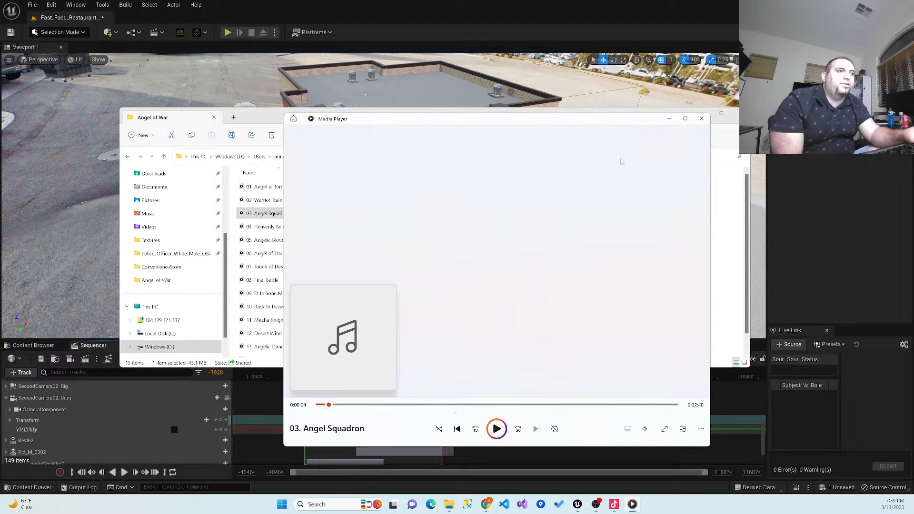
pyautogui.click(699, 120)
pyautogui.doubleClick(364, 228)
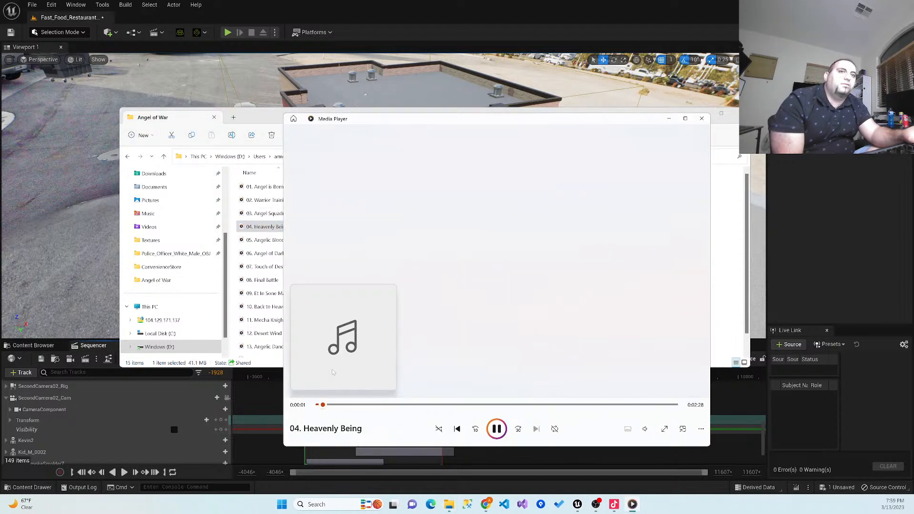
pyautogui.click(701, 118)
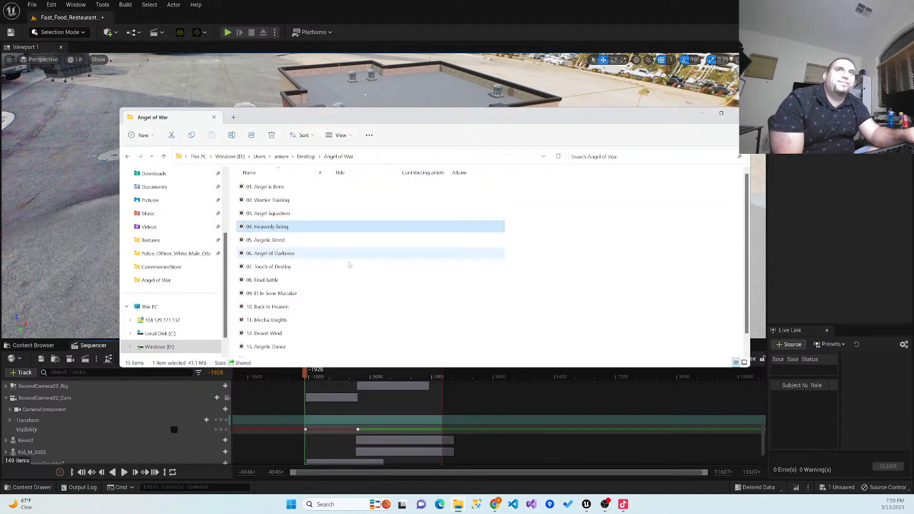
# - Preview the track 05. Angelic Blood, skipping ahead in it, and close the player
pyautogui.doubleClick(307, 241)
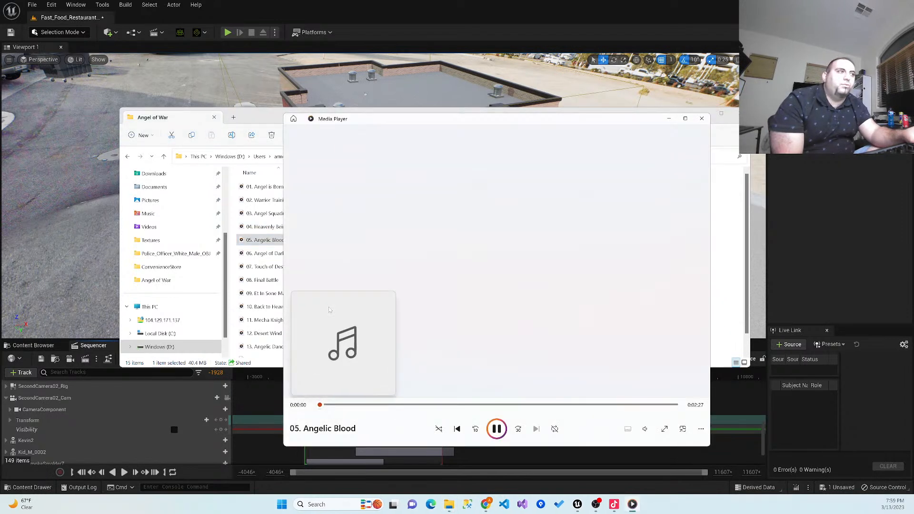
pyautogui.click(352, 405)
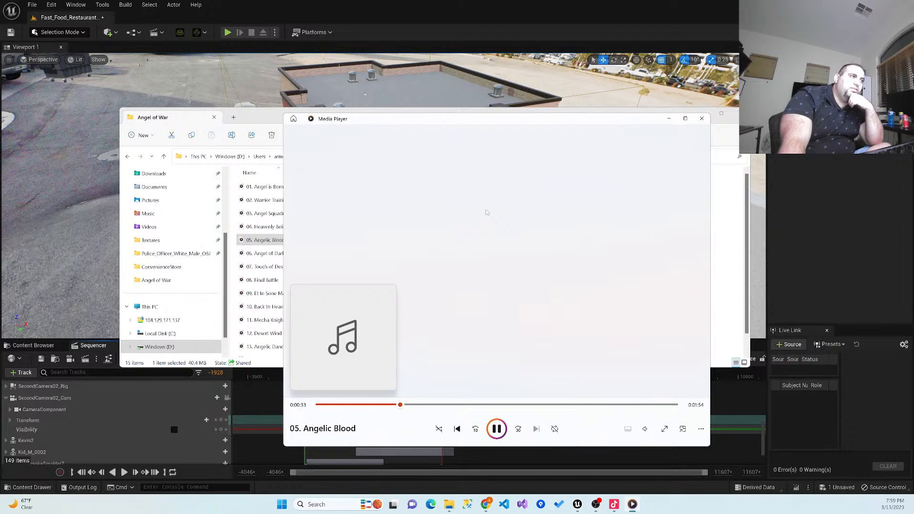
pyautogui.click(497, 432)
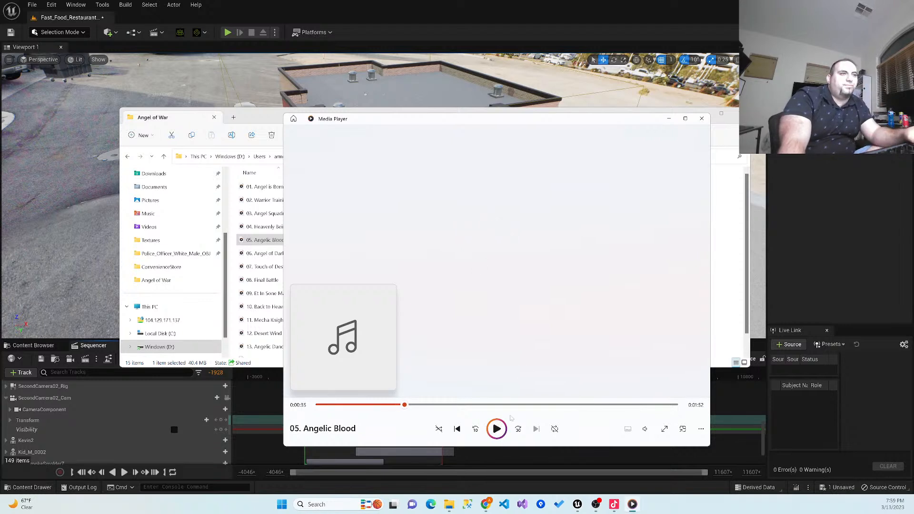
pyautogui.click(702, 119)
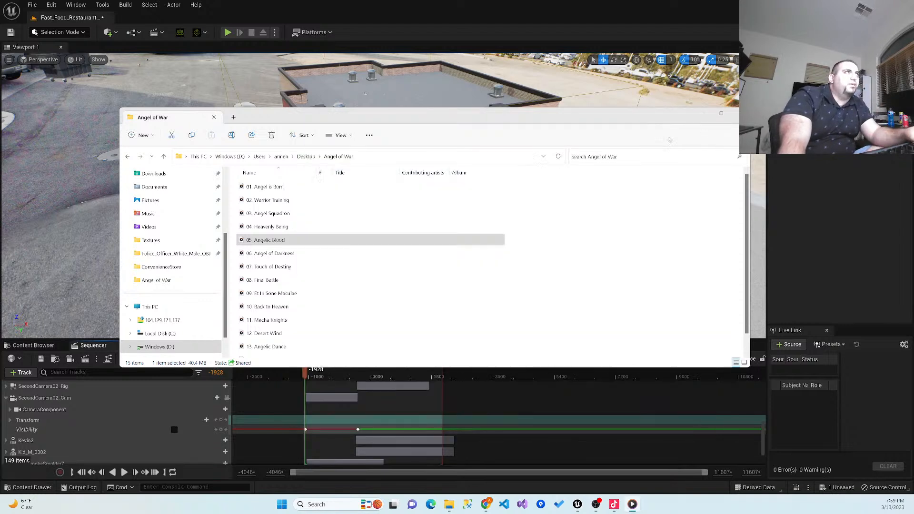
# - Preview the tracks 06. Angel of Darkness and 07. Touch of Destiny, skipping ahead in the latter, and close the player
pyautogui.doubleClick(296, 255)
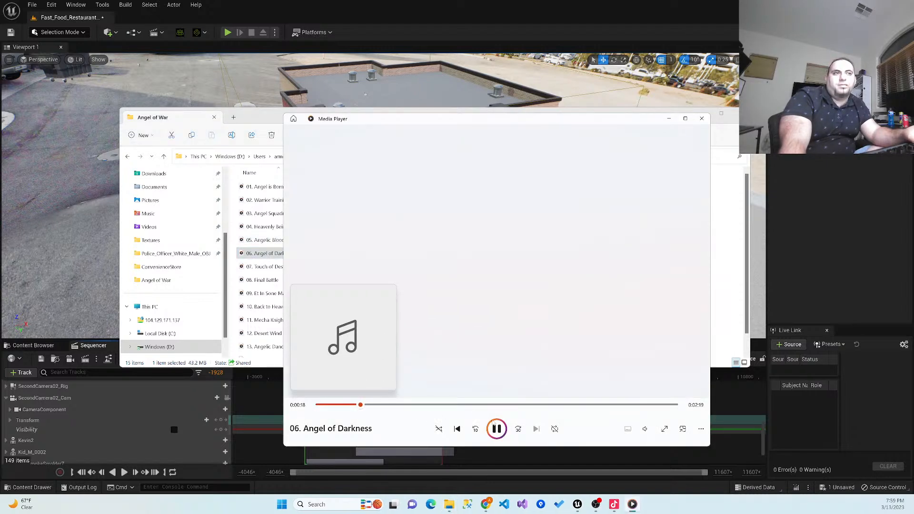
pyautogui.click(702, 119)
pyautogui.doubleClick(286, 267)
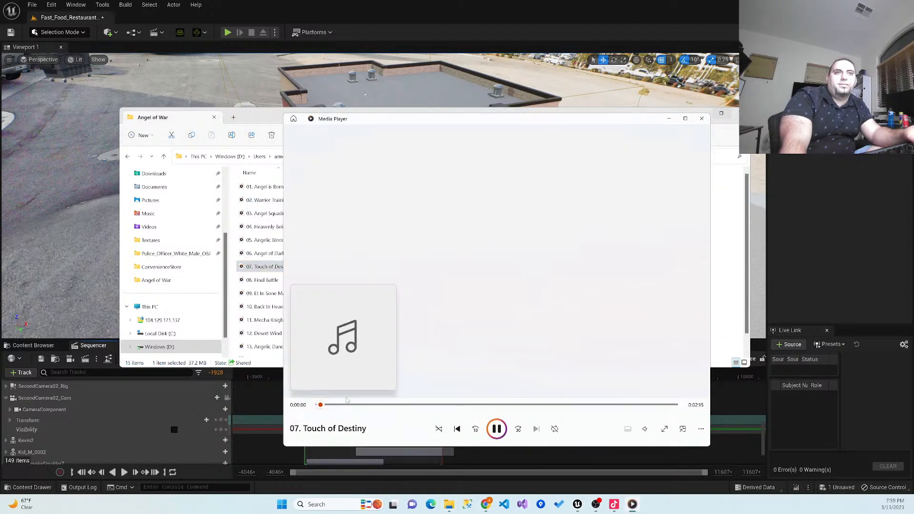
pyautogui.click(354, 405)
pyautogui.click(412, 404)
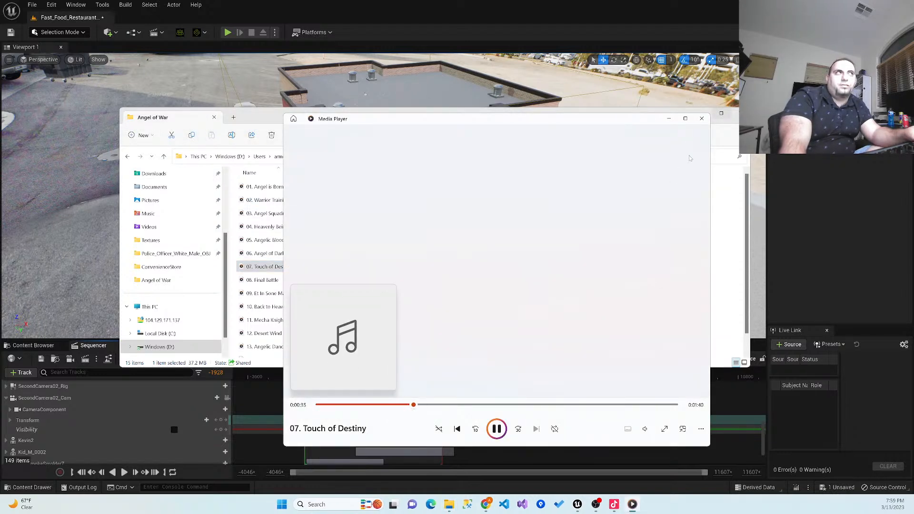
pyautogui.click(702, 118)
# - Preview the tracks 08. Final Battle and 09. Et In Sone Maculae, pausing each one and closing the player
pyautogui.doubleClick(286, 280)
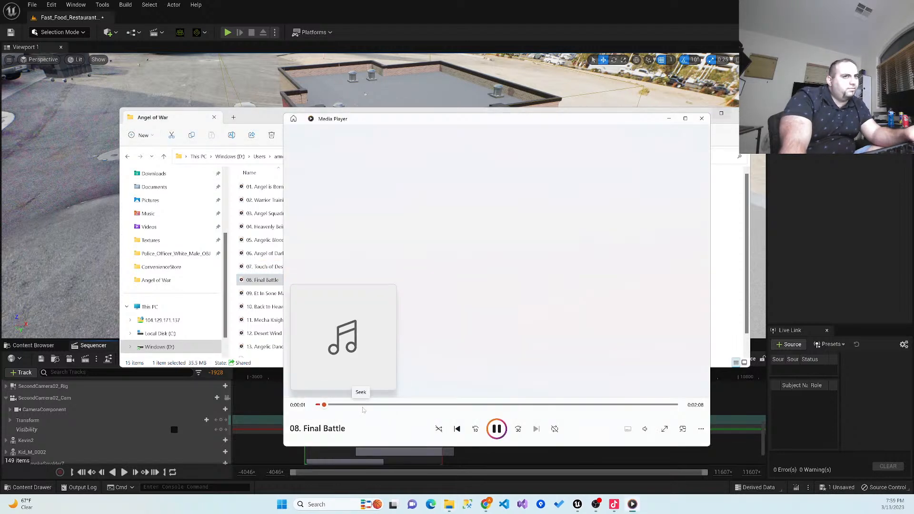
pyautogui.click(496, 429)
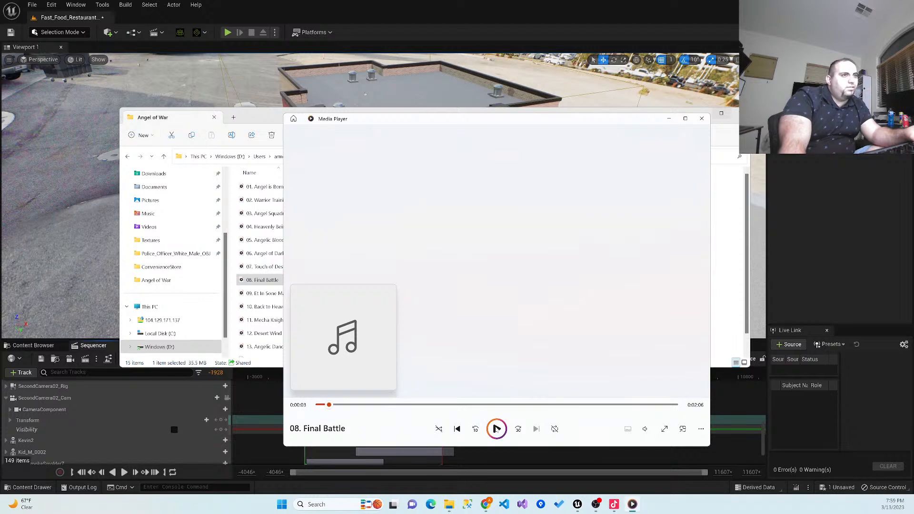
pyautogui.click(701, 118)
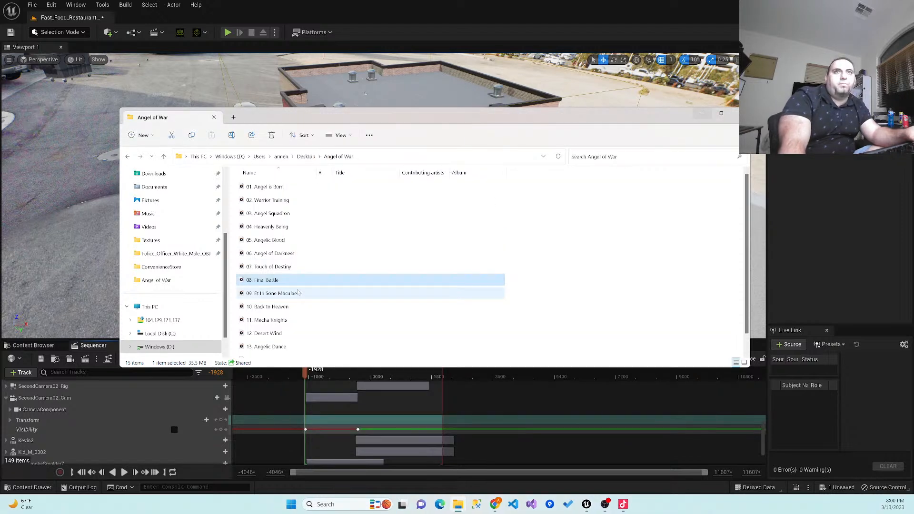
pyautogui.doubleClick(299, 292)
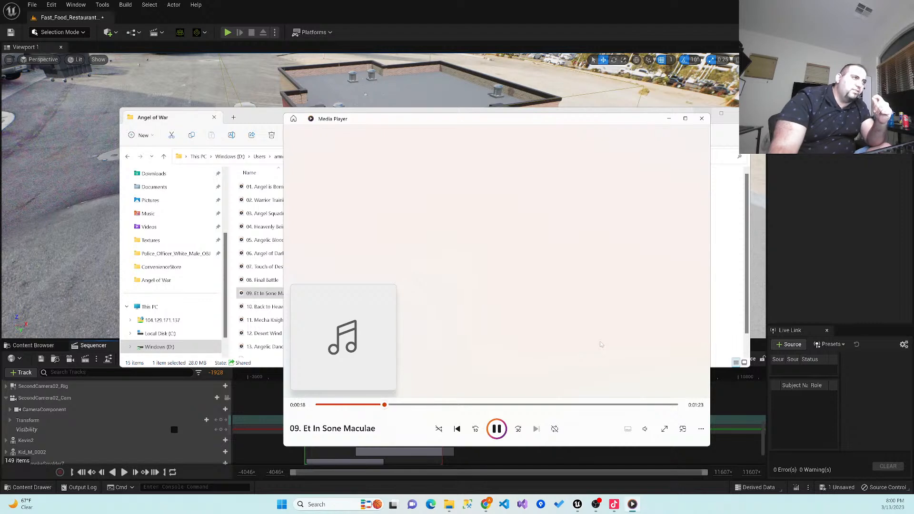
pyautogui.click(497, 428)
pyautogui.click(701, 119)
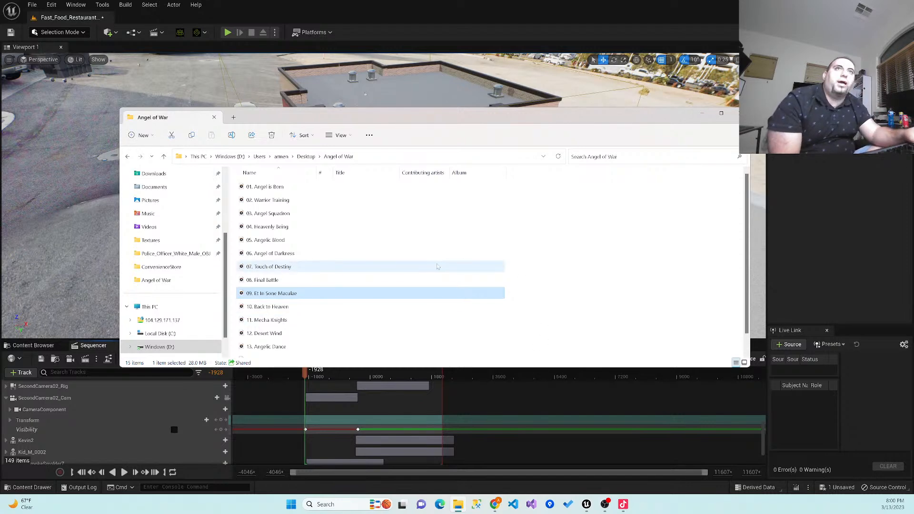
# - Open the folder of fighting-game sounds on the Desktop, widen the Name column and look through the files
pyautogui.click(307, 157)
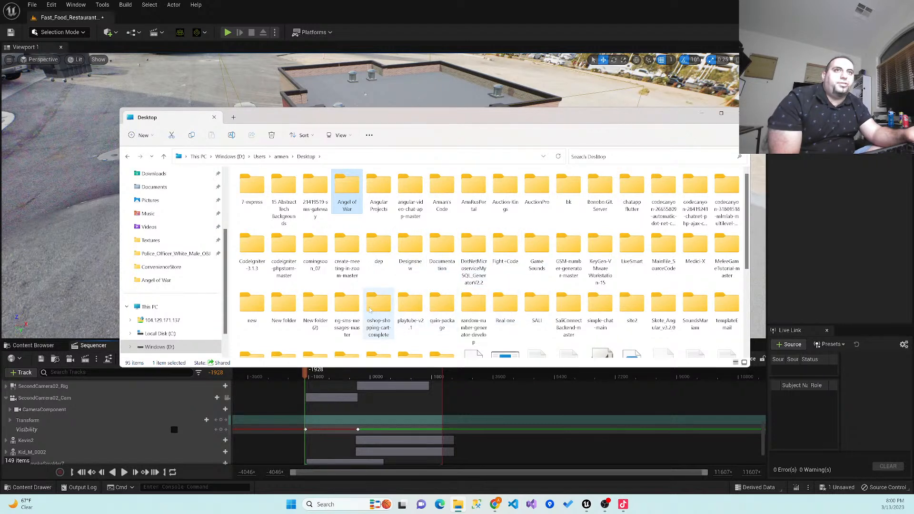
pyautogui.doubleClick(697, 309)
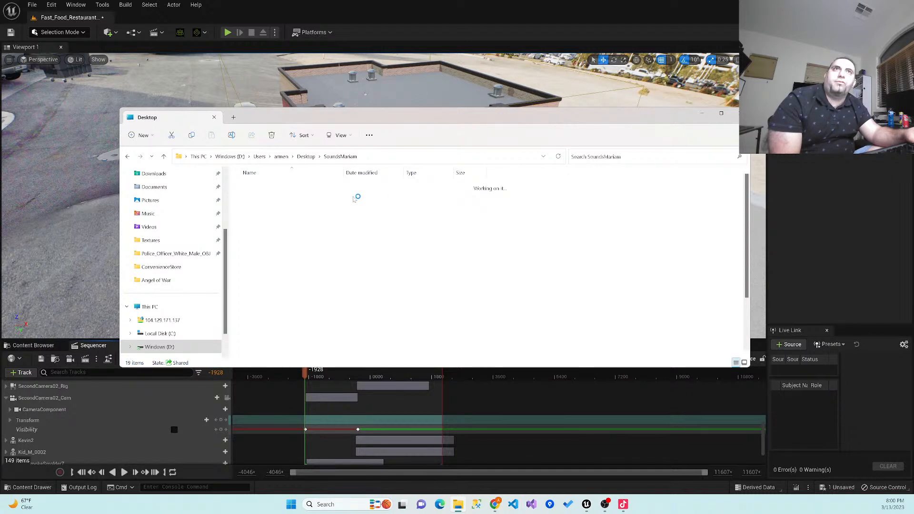
pyautogui.moveTo(297, 174); pyautogui.dragTo(388, 173)
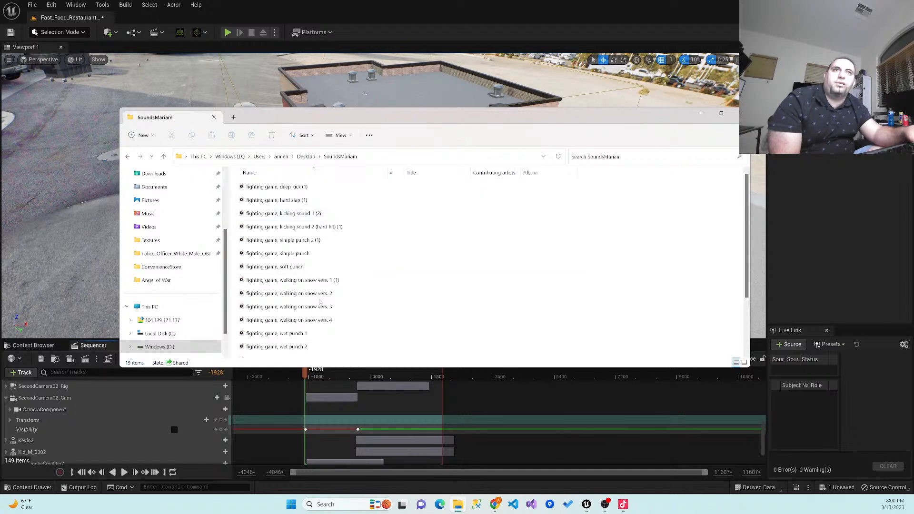
pyautogui.scroll(-2, 318, 301)
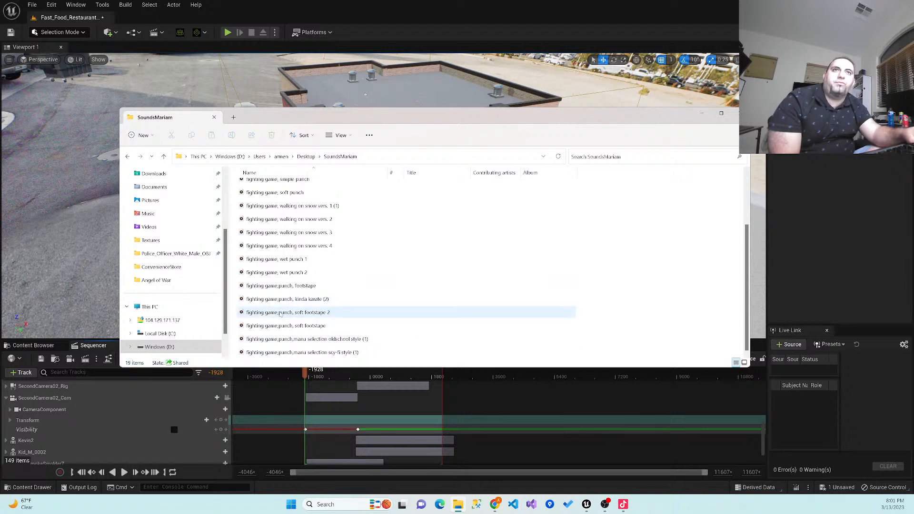
pyautogui.scroll(2, 281, 319)
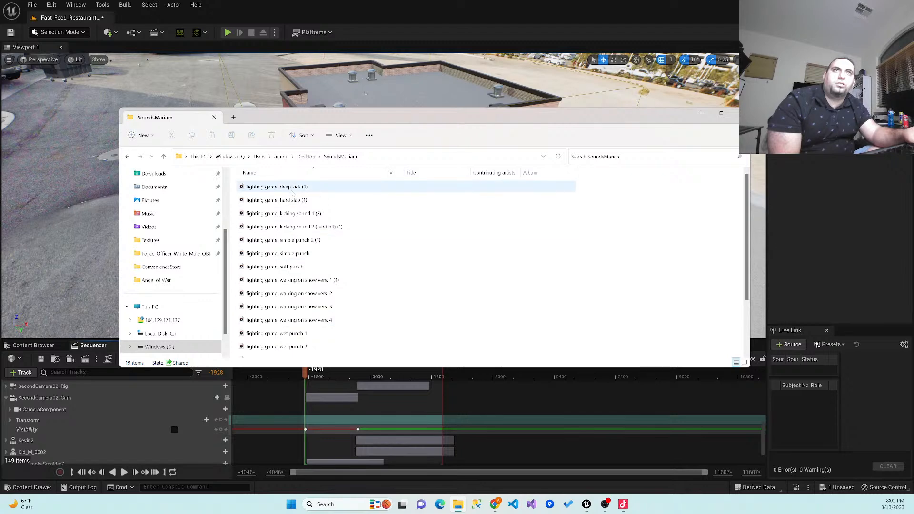
# - Look through the Desktop folders for audio, check New folder (2) and return to the Desktop
pyautogui.click(306, 156)
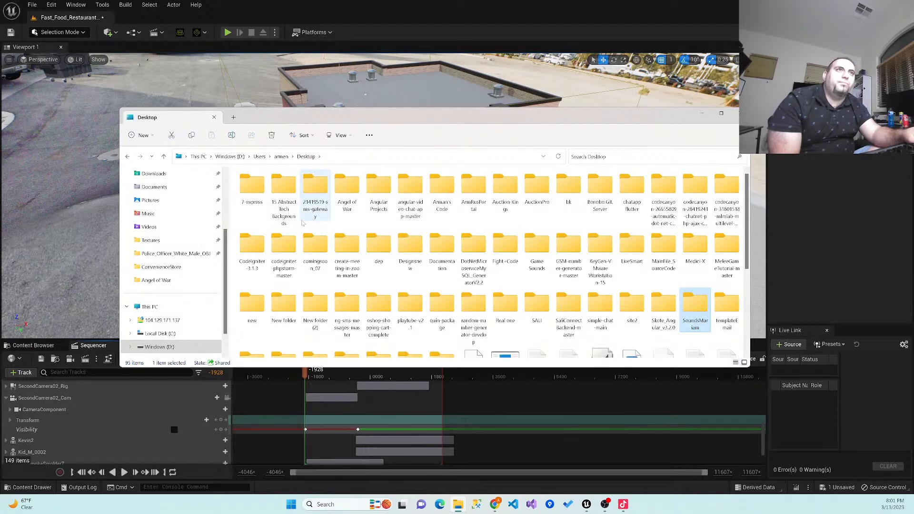
pyautogui.scroll(-2, 309, 306)
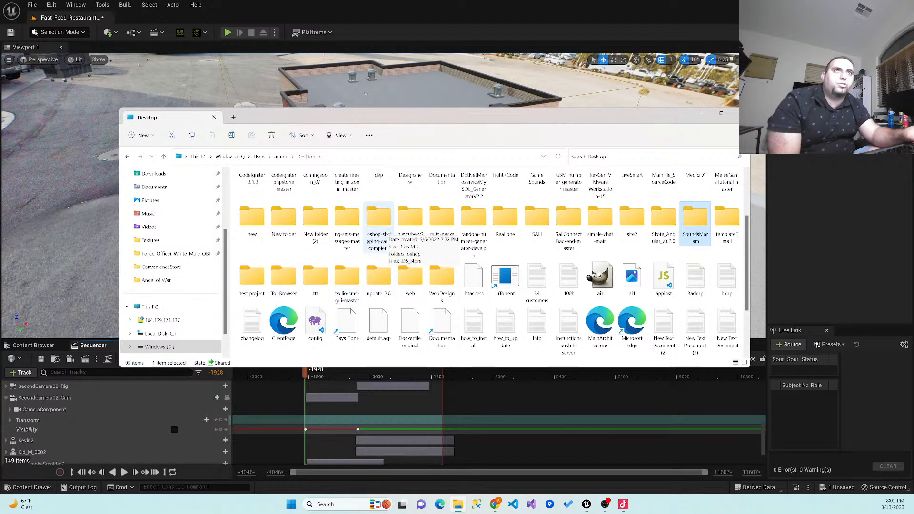
pyautogui.doubleClick(329, 218)
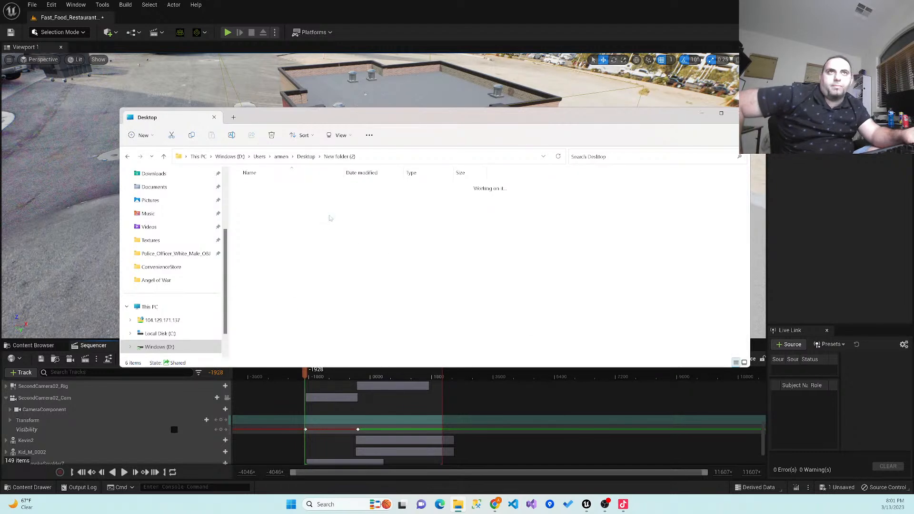
pyautogui.click(308, 160)
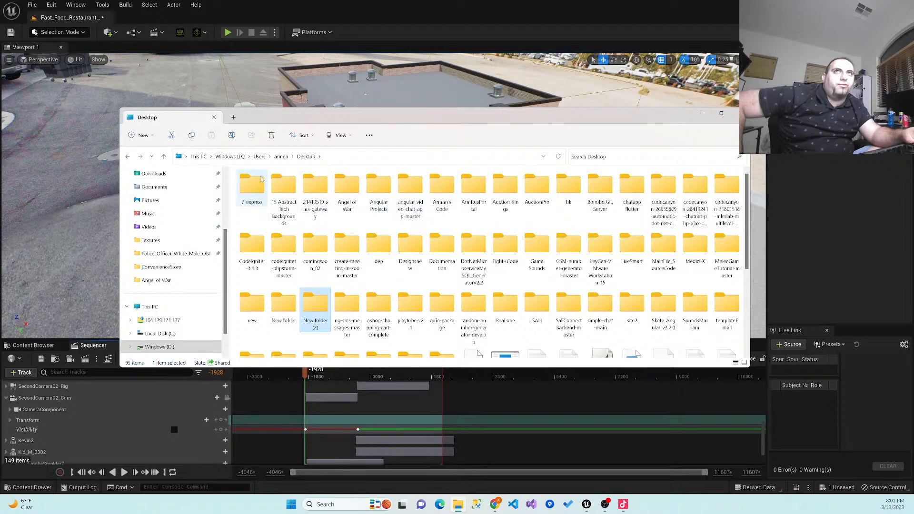
# - Look through the drive's user folder and its Documents folder for audio, and close the file window
pyautogui.click(280, 157)
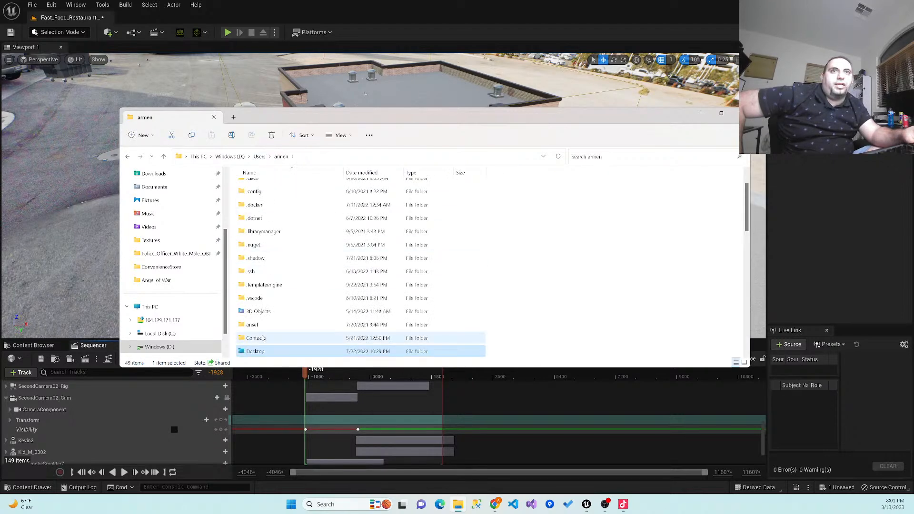
pyautogui.scroll(1, 273, 205)
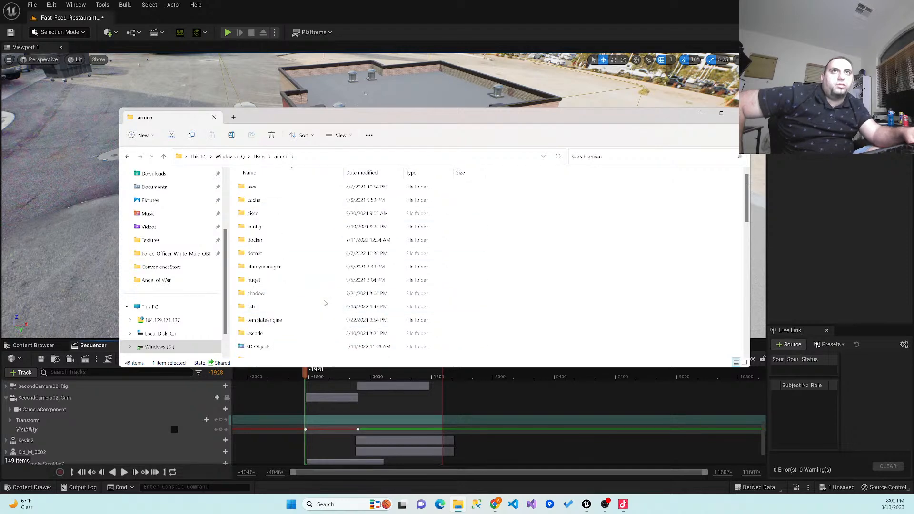
pyautogui.scroll(-2, 276, 311)
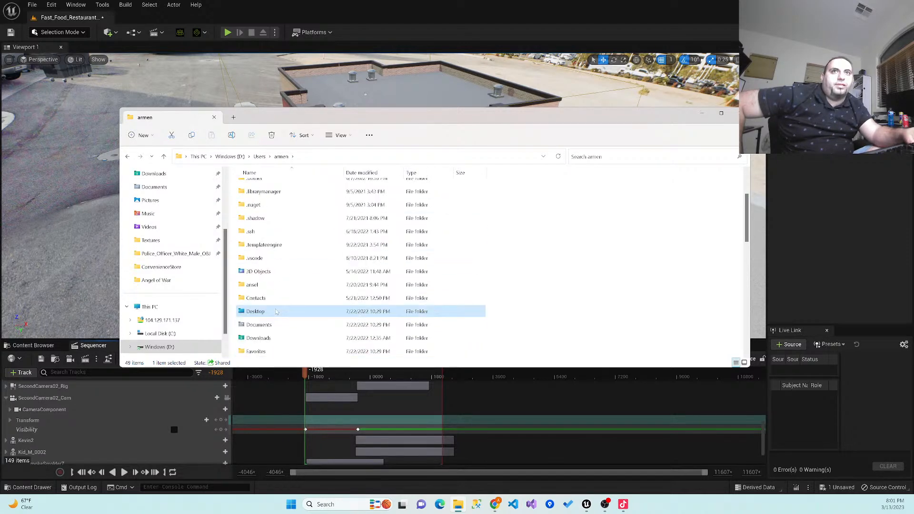
pyautogui.scroll(-1, 277, 309)
pyautogui.doubleClick(277, 288)
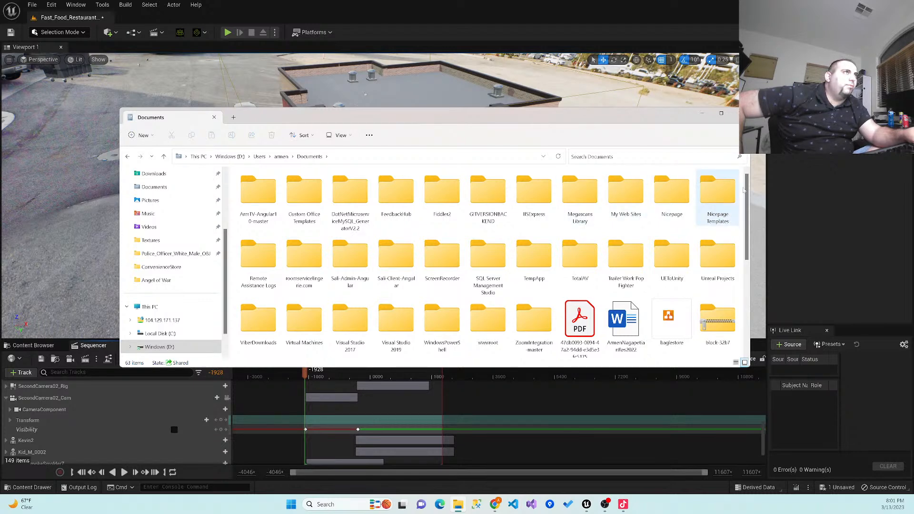
pyautogui.scroll(-1, 748, 189)
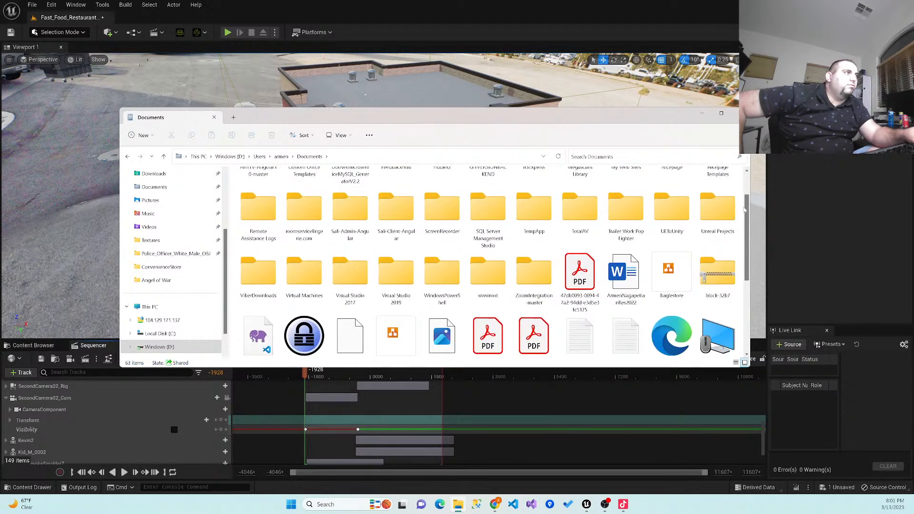
pyautogui.scroll(-1, 743, 224)
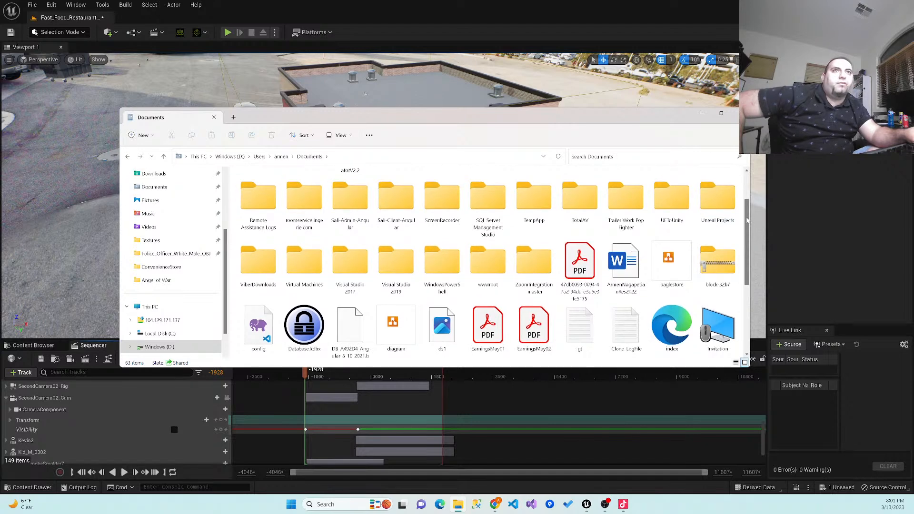
pyautogui.scroll(-2, 741, 242)
pyautogui.scroll(3, 737, 201)
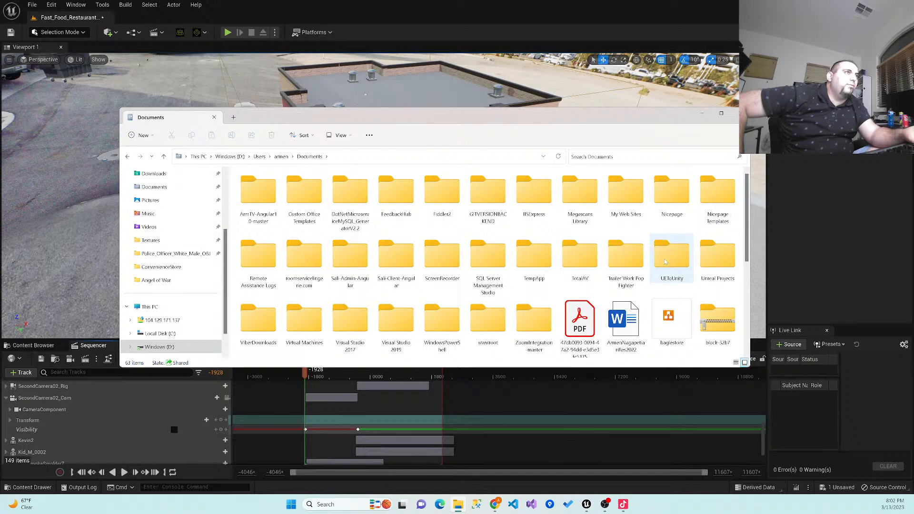
pyautogui.click(281, 157)
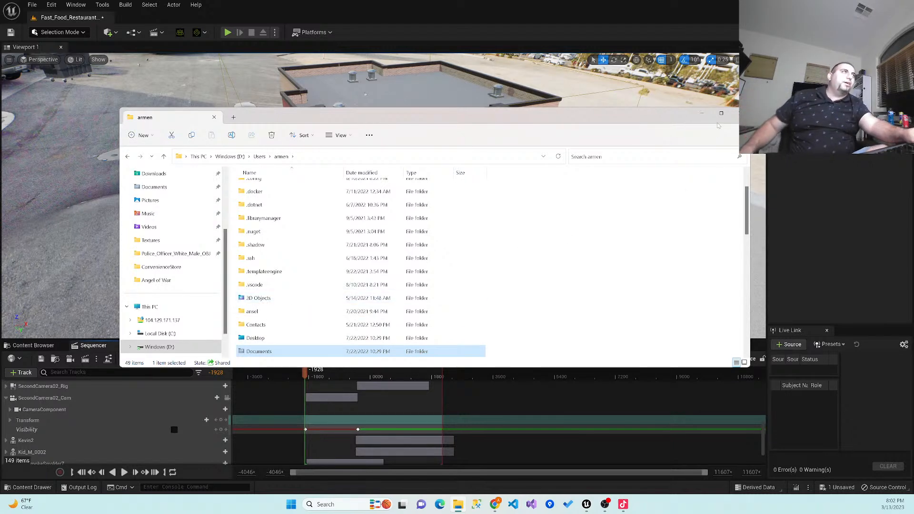
pyautogui.click(735, 113)
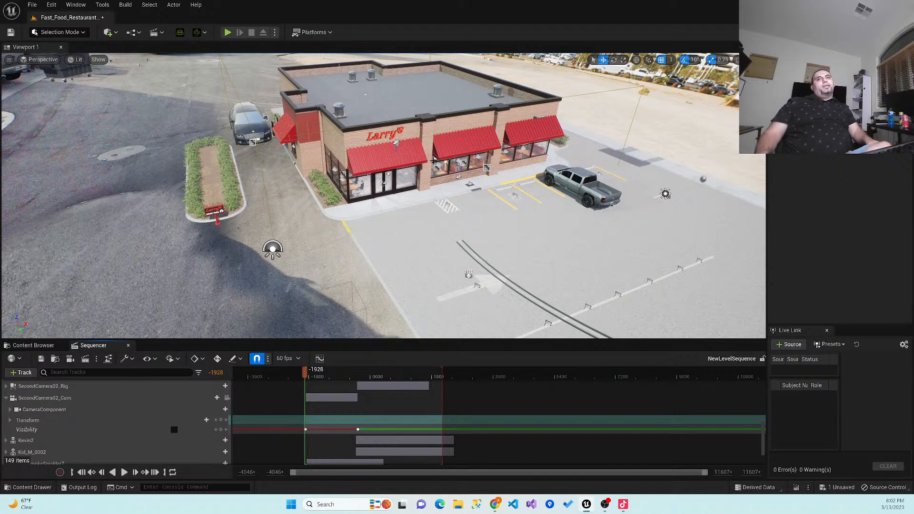
# - Run the level briefly in the viewport, stop it, and play the sequence from its start into the second shot
pyautogui.click(228, 33)
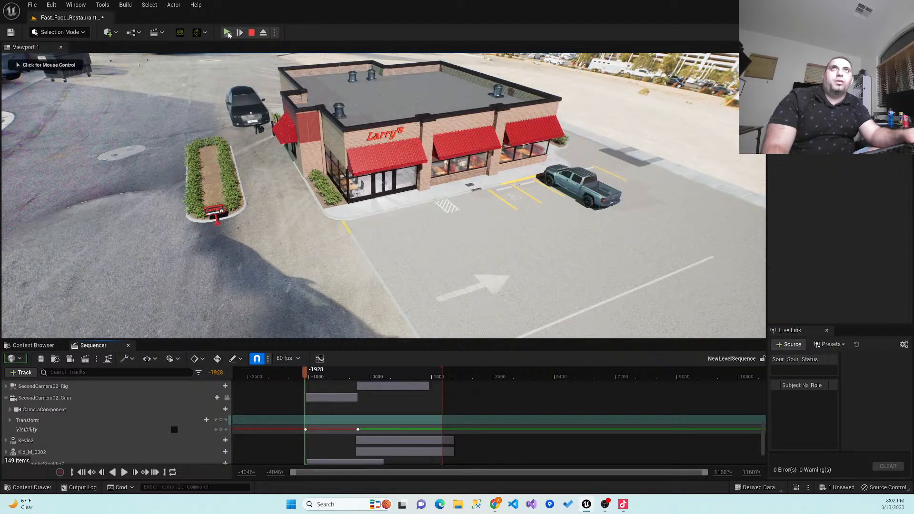
pyautogui.click(251, 35)
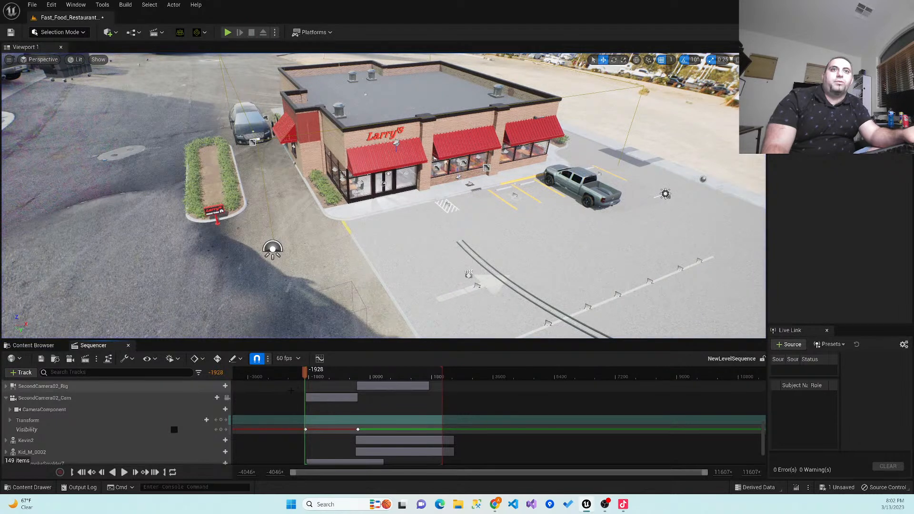
pyautogui.click(124, 471)
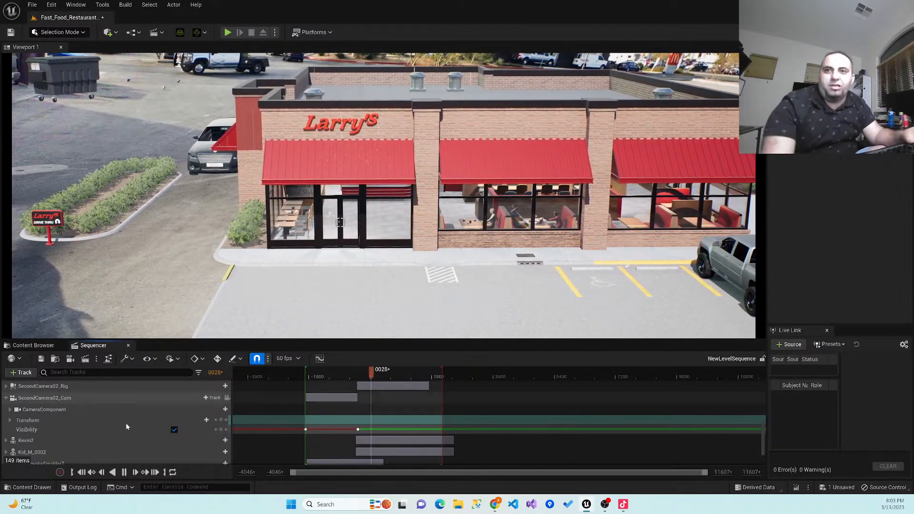
pyautogui.click(124, 472)
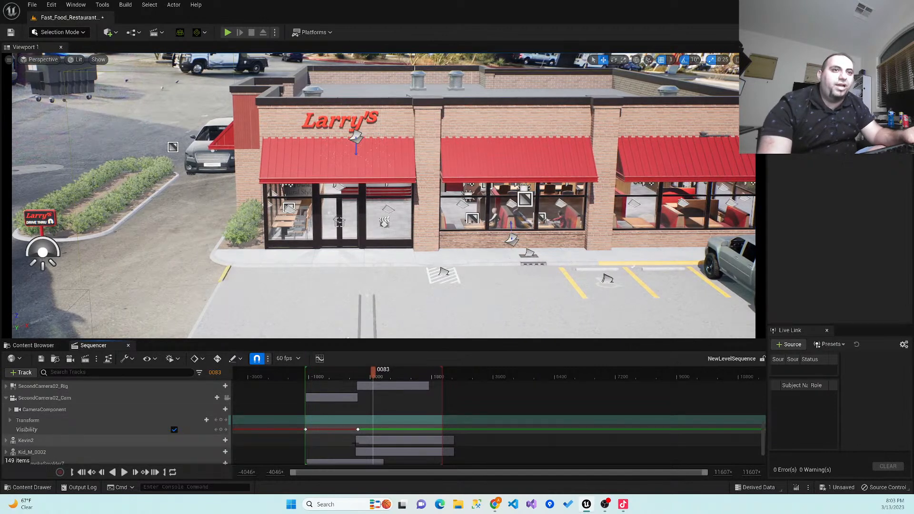
# - Extend the animation sections of Kevin2, Kid_M_0002, Camila and Casual_M_0020 so they start just before the second camera cut
pyautogui.moveTo(356, 440); pyautogui.dragTo(348, 451)
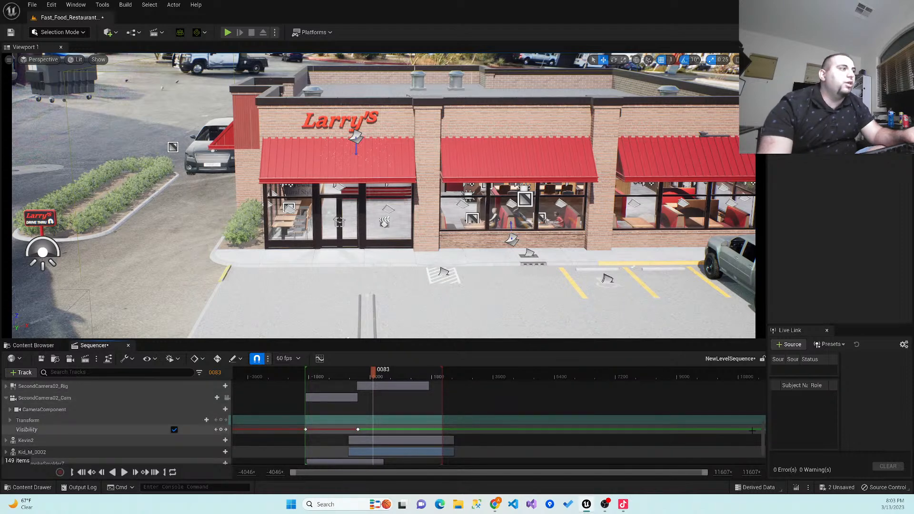
pyautogui.moveTo(761, 425); pyautogui.dragTo(759, 415)
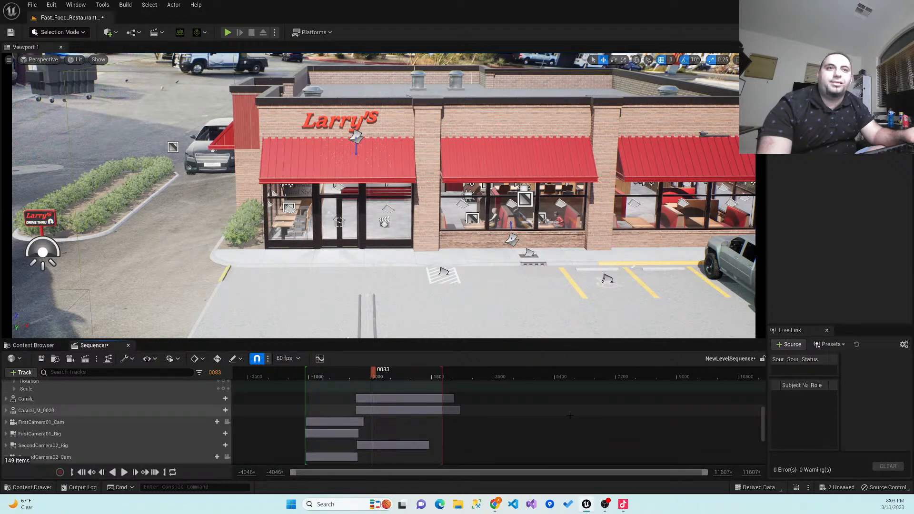
pyautogui.moveTo(356, 398); pyautogui.dragTo(351, 410)
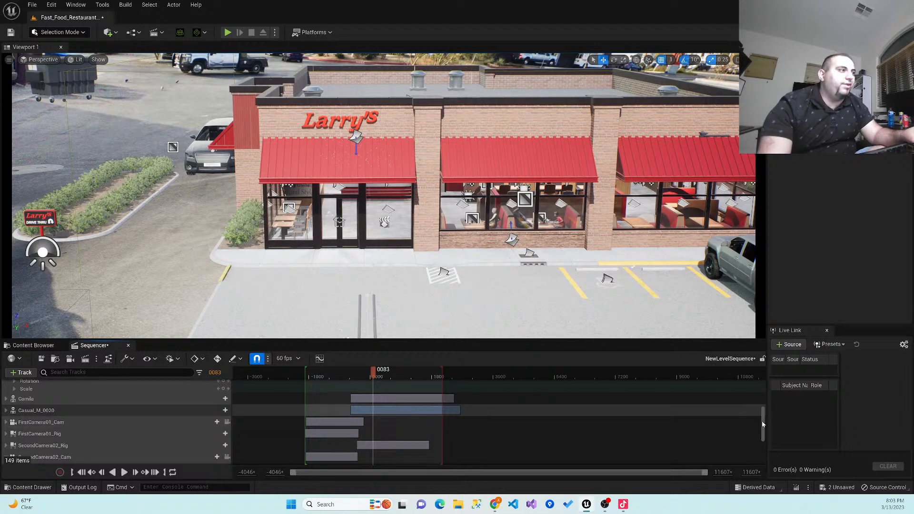
pyautogui.moveTo(759, 419); pyautogui.dragTo(759, 440)
pyautogui.scroll(15, 757, 439)
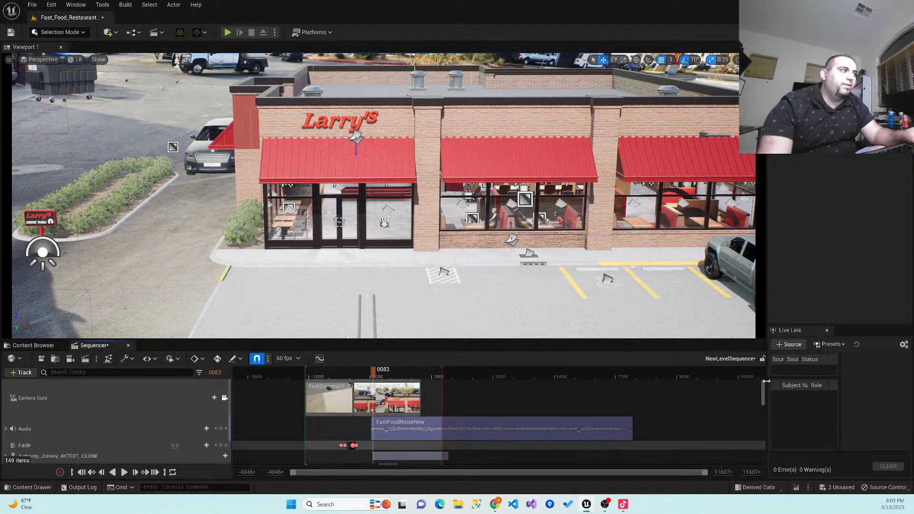
# - Play the sequence backwards briefly, return to the start of the first shot and review both shots in playback
pyautogui.click(117, 473)
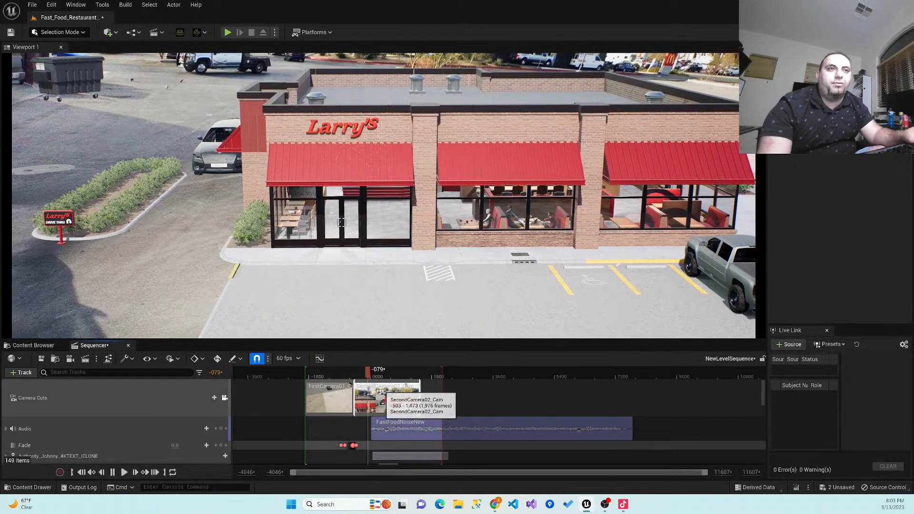
pyautogui.click(112, 472)
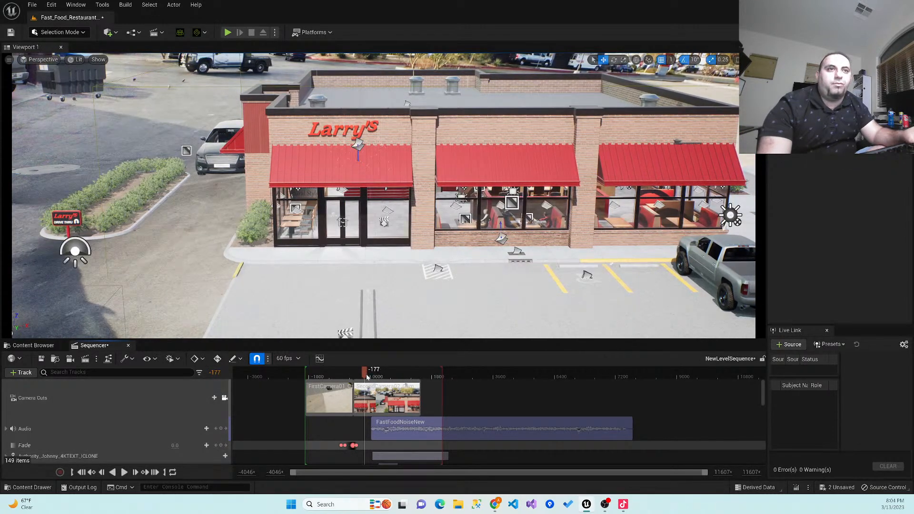
pyautogui.moveTo(360, 377); pyautogui.dragTo(338, 378)
pyautogui.moveTo(314, 382); pyautogui.dragTo(306, 382)
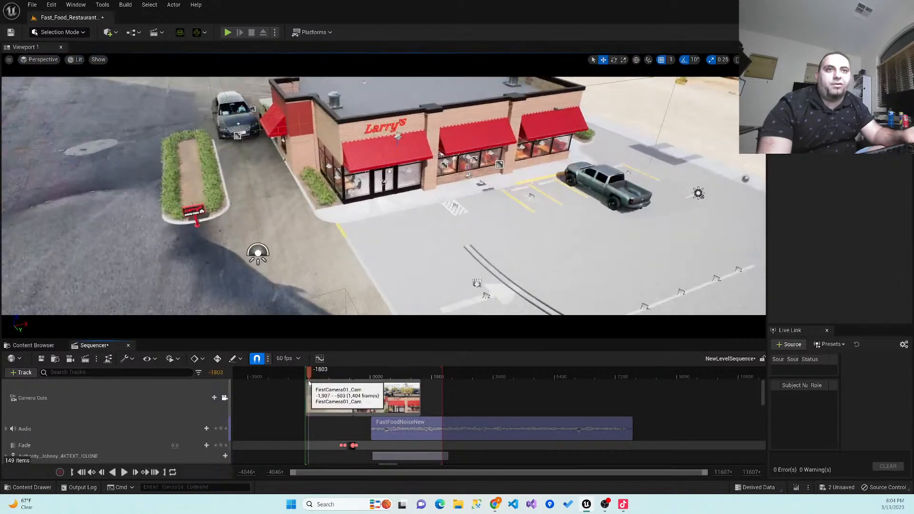
pyautogui.click(126, 471)
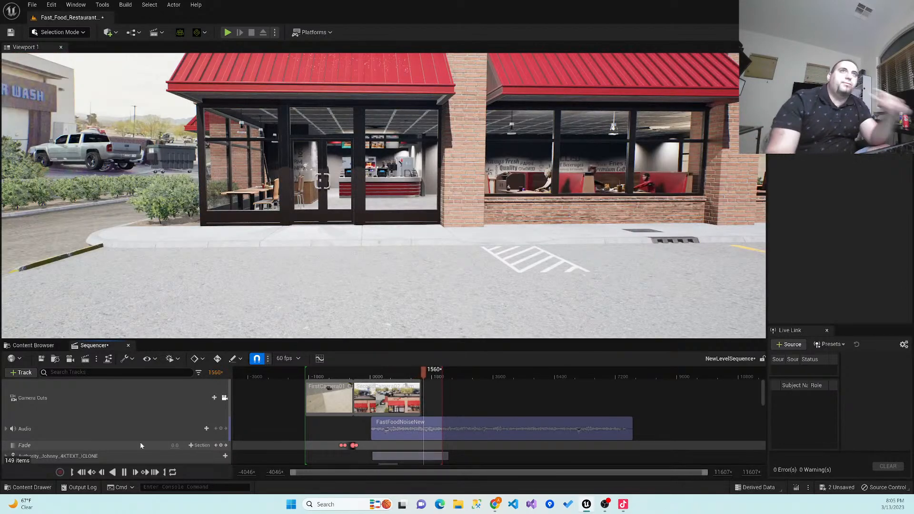
pyautogui.click(123, 471)
# - Save the level sequence and the Fast_Food_Restaurant level
pyautogui.hotkey('ctrl', 's')
pyautogui.moveTo(87, 288); pyautogui.dragTo(91, 248, button='right')
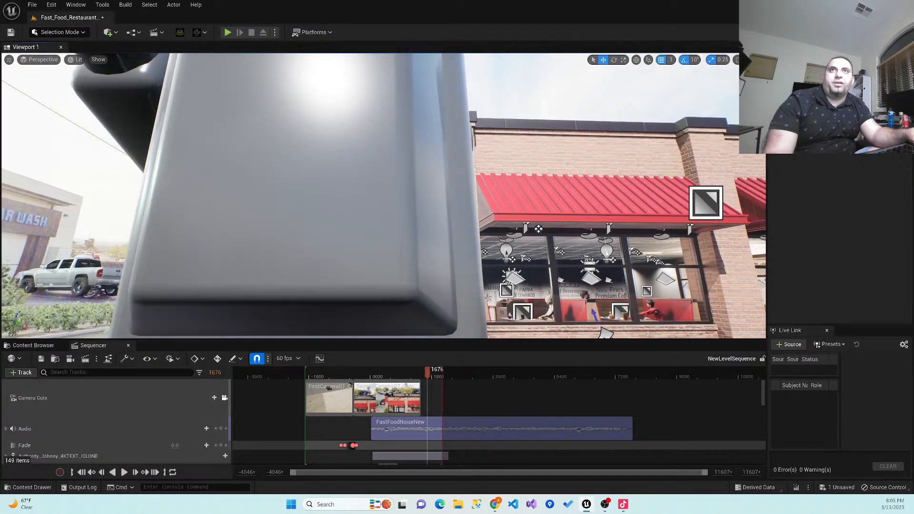
pyautogui.click(11, 32)
pyautogui.moveTo(532, 294); pyautogui.dragTo(540, 320, button='right')
# - Scrub through the first shot and inspect the pickup, the dumpster and the white SUV near the car wash
pyautogui.moveTo(428, 373); pyautogui.dragTo(306, 380)
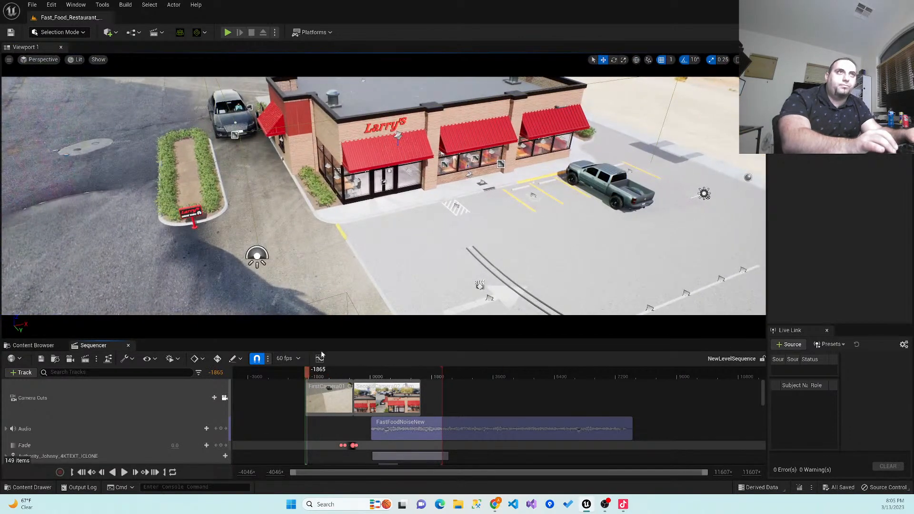
pyautogui.click(34, 60)
pyautogui.click(33, 59)
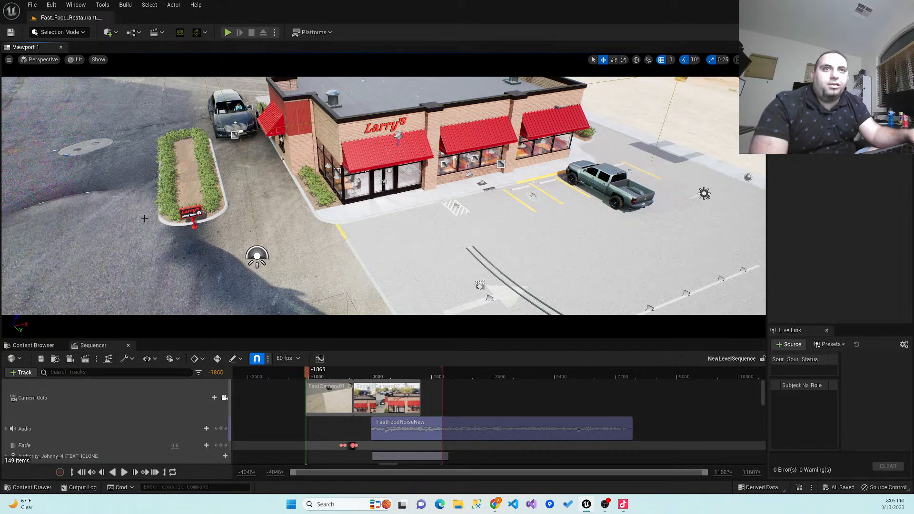
pyautogui.moveTo(307, 376); pyautogui.dragTo(341, 381)
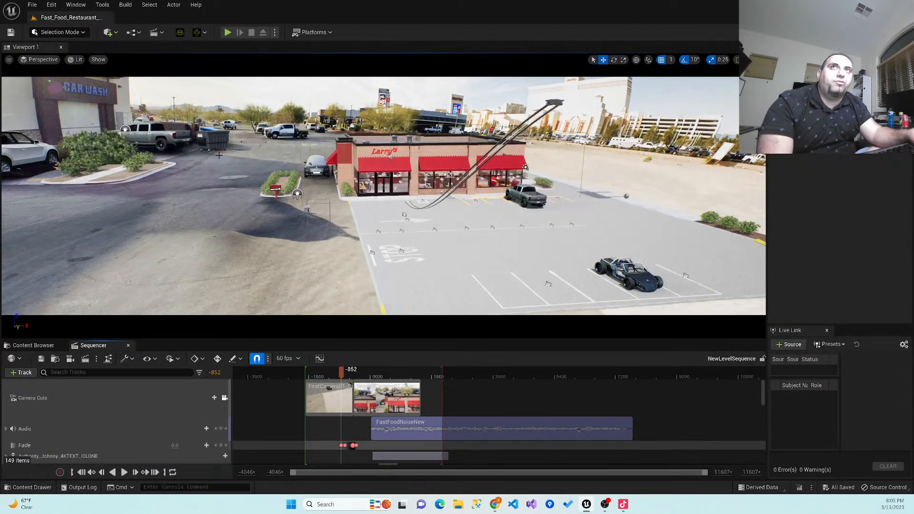
pyautogui.click(160, 137)
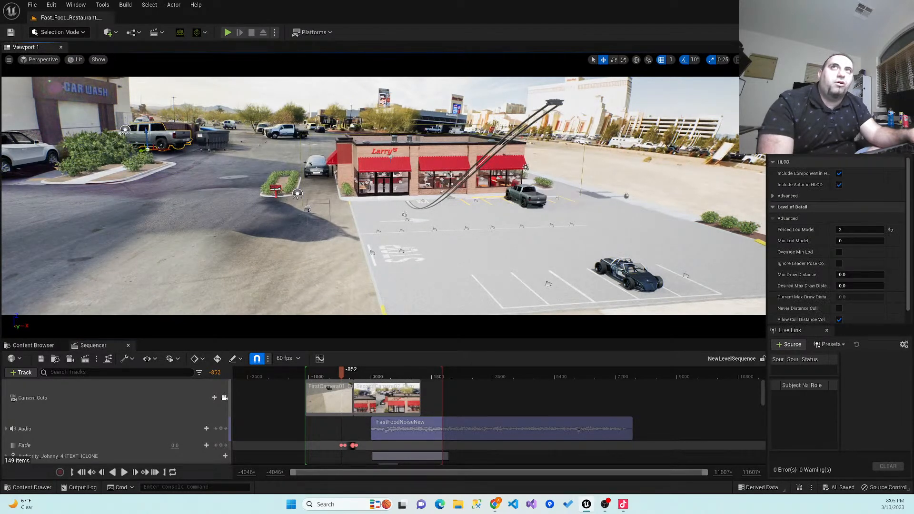
pyautogui.click(213, 139)
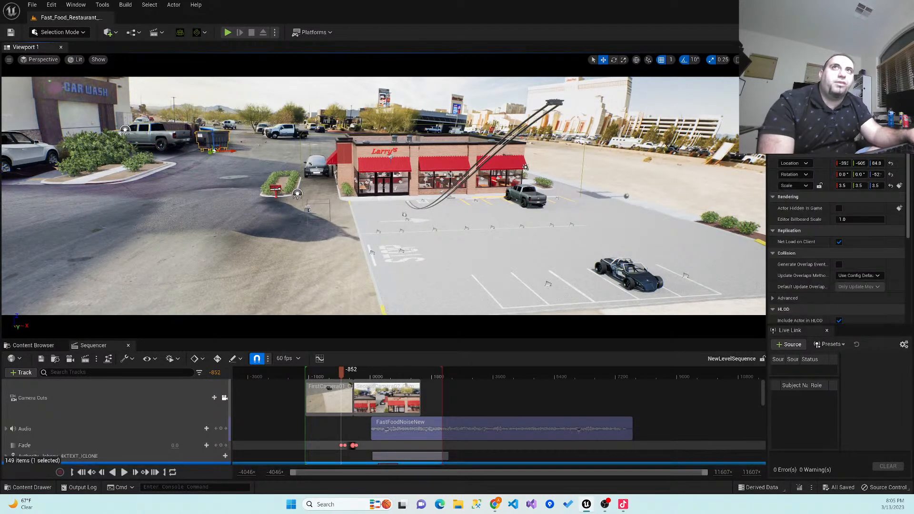
pyautogui.click(39, 157)
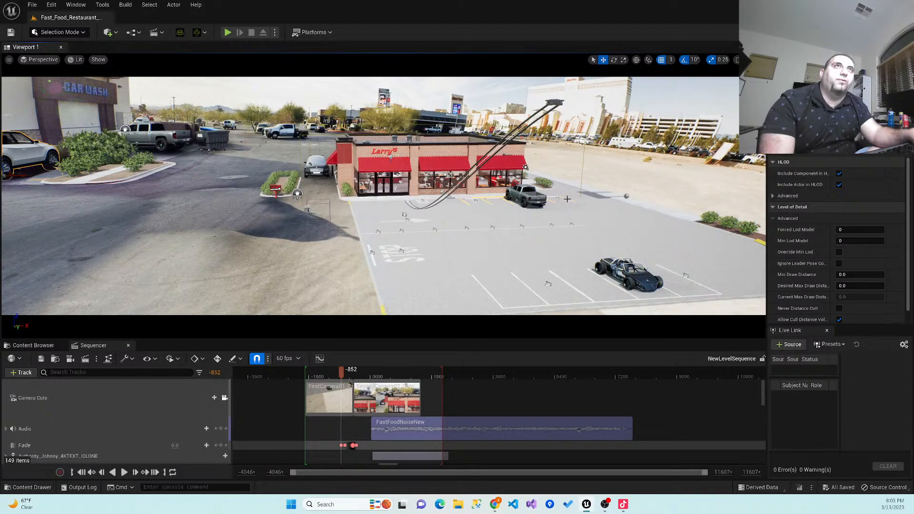
# - Move the playhead to frame 2146 and switch the viewport type to Cinematic Viewport
pyautogui.moveTo(343, 371); pyautogui.dragTo(453, 372)
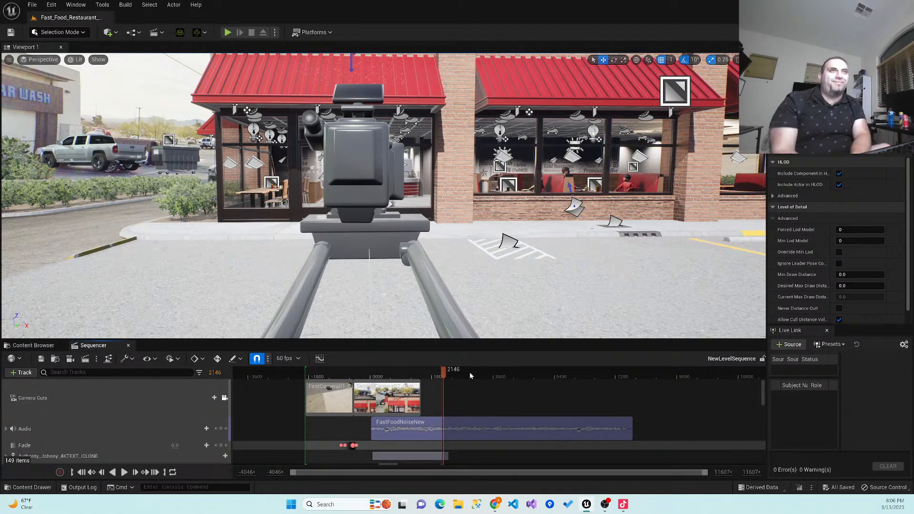
pyautogui.click(46, 34)
pyautogui.click(46, 35)
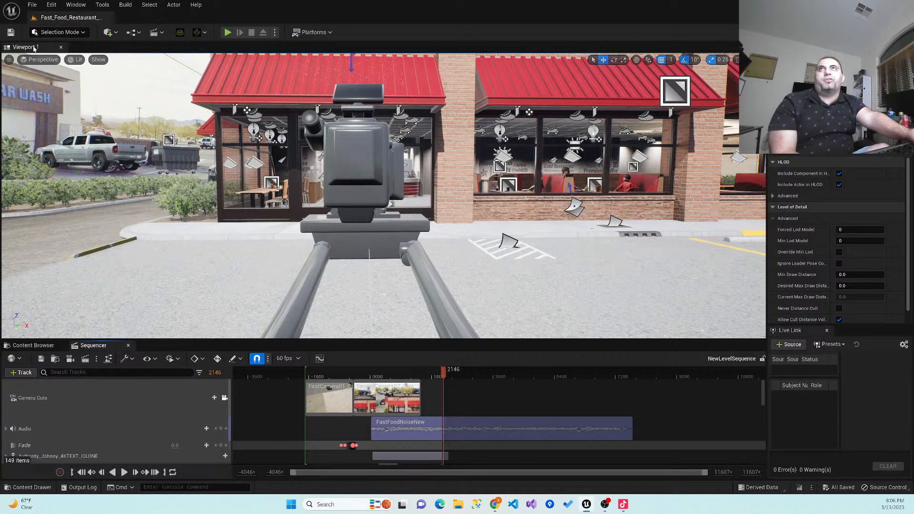
pyautogui.click(39, 60)
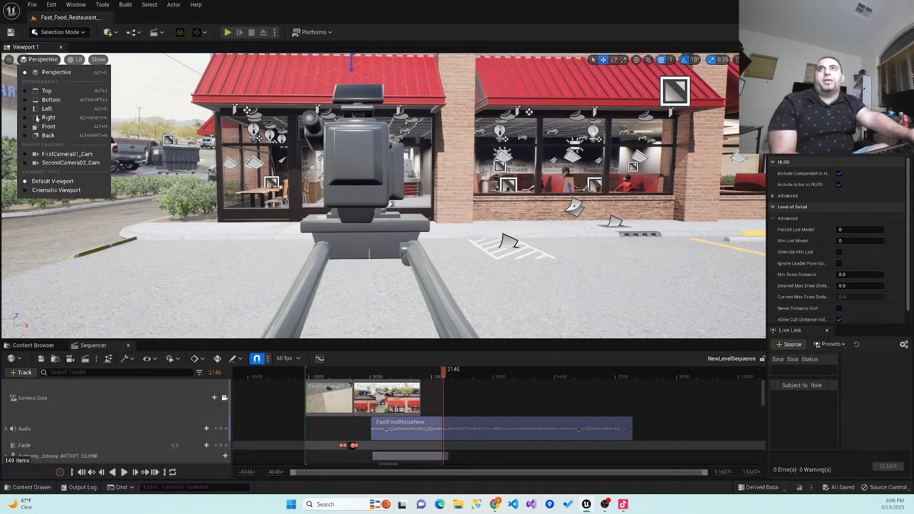
pyautogui.click(59, 190)
# - Examine the restaurant interior, covering the kitchen staff and the customers seated in the booths
pyautogui.moveTo(59, 189); pyautogui.dragTo(29, 255, button='right')
pyautogui.scroll(10, 351, 228)
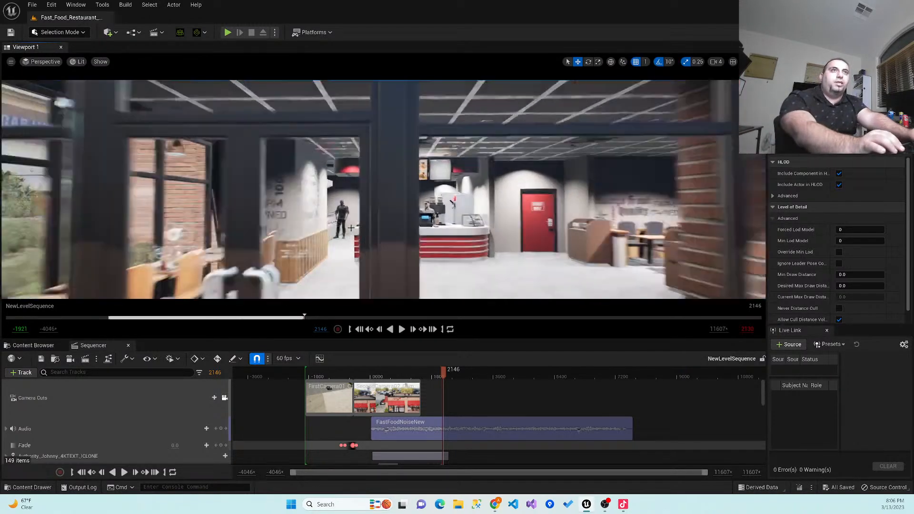
pyautogui.scroll(10, 351, 228)
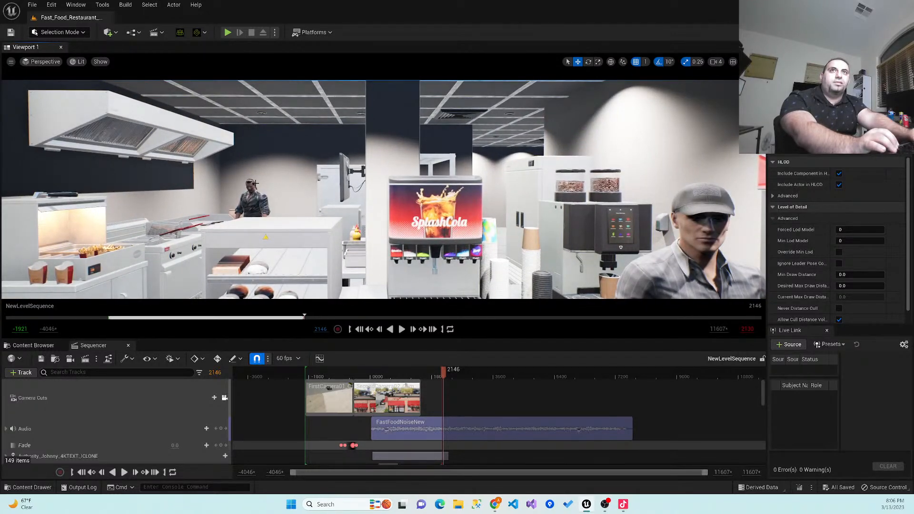
pyautogui.click(57, 455)
pyautogui.press('f')
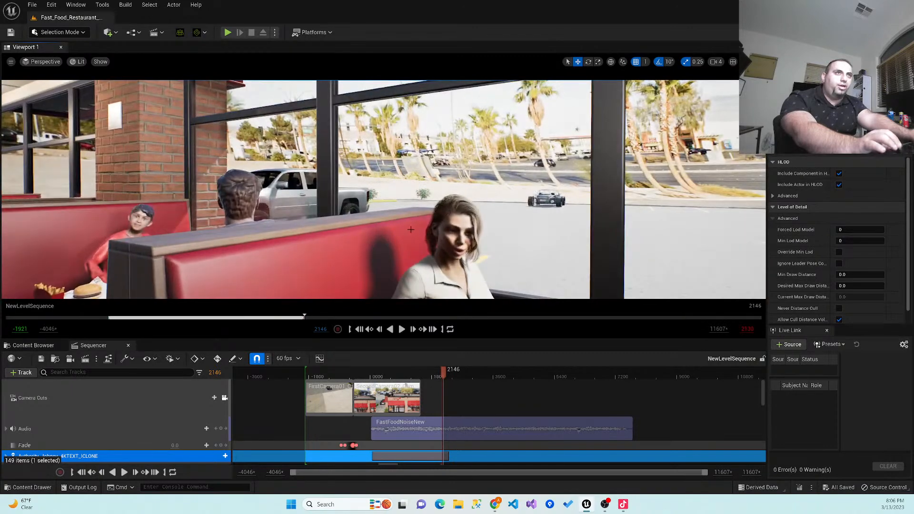
pyautogui.scroll(-6, 384, 189)
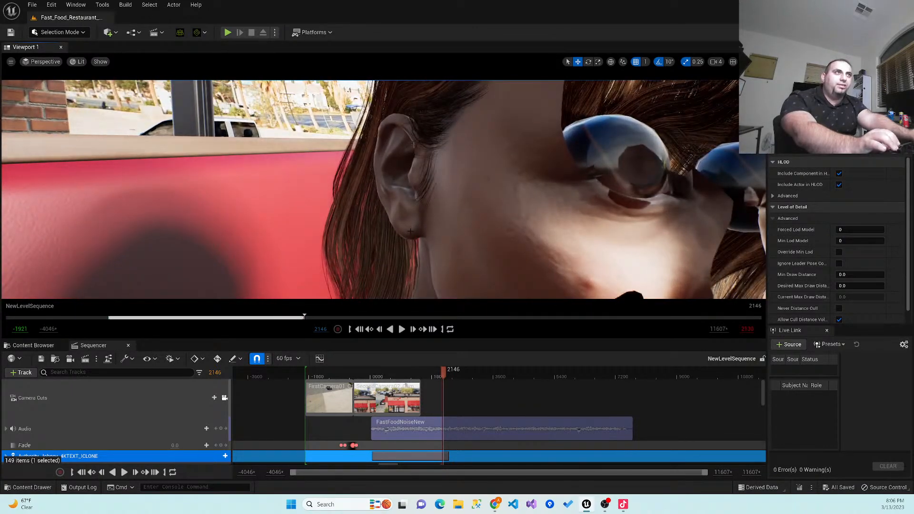
# - Look over the service counter, the menu boards and the dining tables inside the restaurant
pyautogui.moveTo(384, 189); pyautogui.dragTo(124, 157, button='right')
pyautogui.moveTo(408, 231); pyautogui.dragTo(333, 256, button='right')
pyautogui.scroll(5, 408, 231)
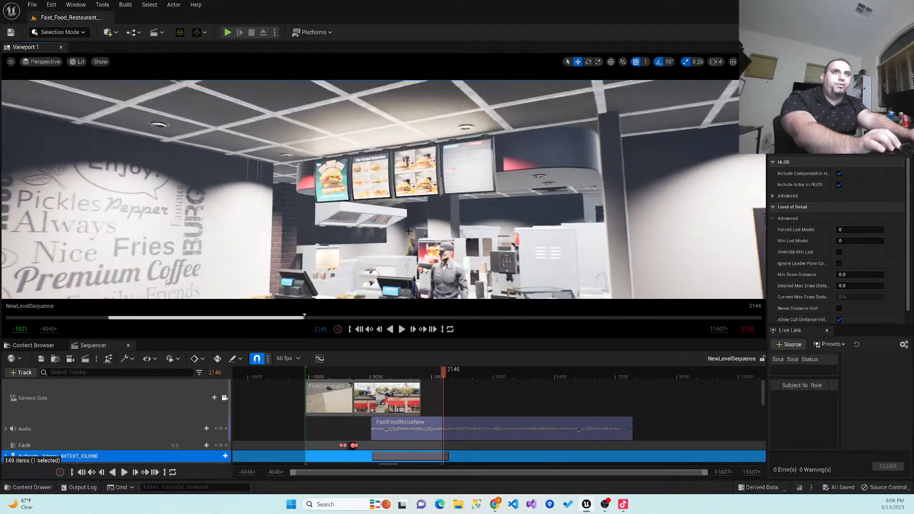
pyautogui.moveTo(447, 258); pyautogui.dragTo(390, 310, button='right')
pyautogui.scroll(-6, 447, 259)
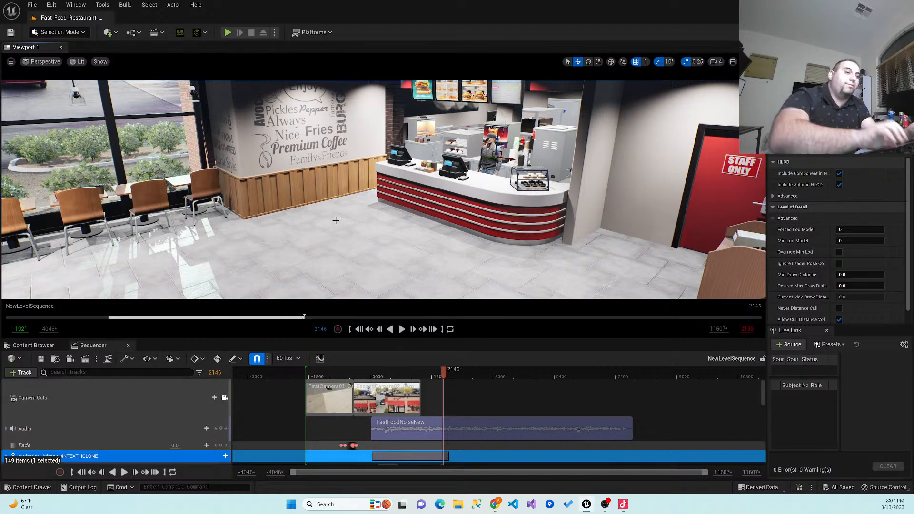
pyautogui.moveTo(383, 189); pyautogui.dragTo(86, 169, button='right')
pyautogui.moveTo(384, 189); pyautogui.dragTo(119, 198, button='right')
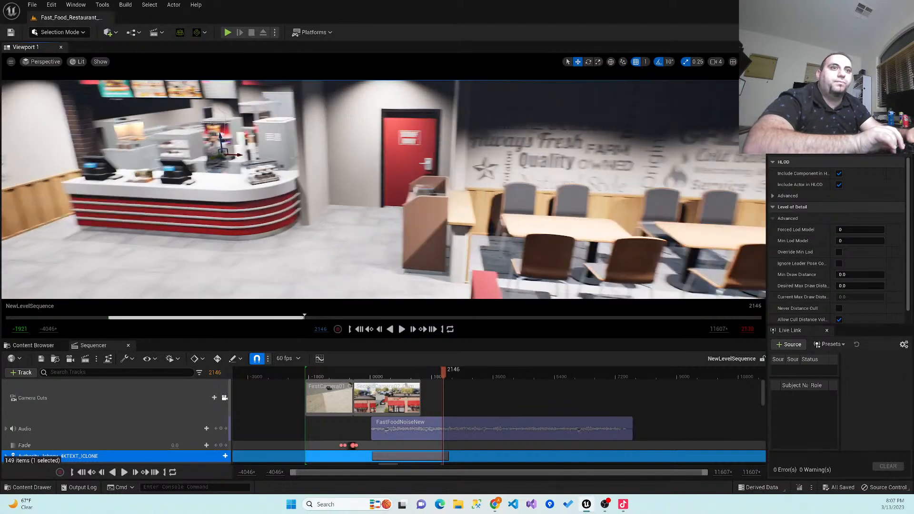
# - Bring the view back outside the storefront and scrub the sequence back through the fade to the first shot's start
pyautogui.moveTo(382, 228); pyautogui.dragTo(406, 231, button='right')
pyautogui.press('w')
pyautogui.press('s')
pyautogui.press('d')
pyautogui.press('w')
pyautogui.rightClick(452, 266)
pyautogui.moveTo(407, 263); pyautogui.dragTo(408, 263, button='right')
pyautogui.press('s')
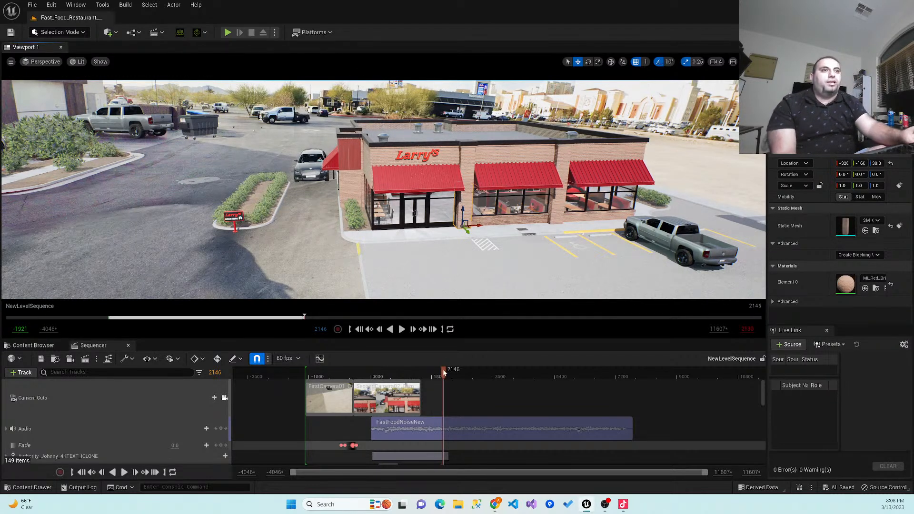
pyautogui.moveTo(443, 371); pyautogui.dragTo(347, 387)
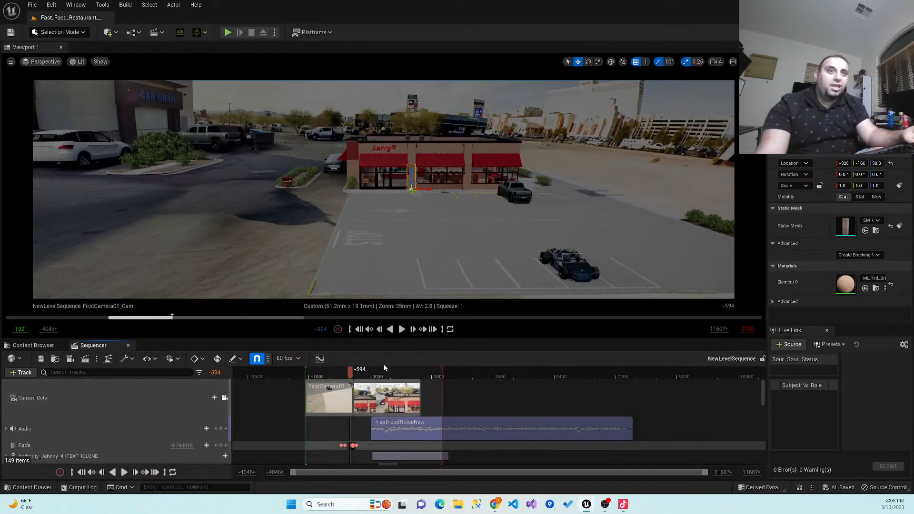
pyautogui.moveTo(352, 373); pyautogui.dragTo(306, 374)
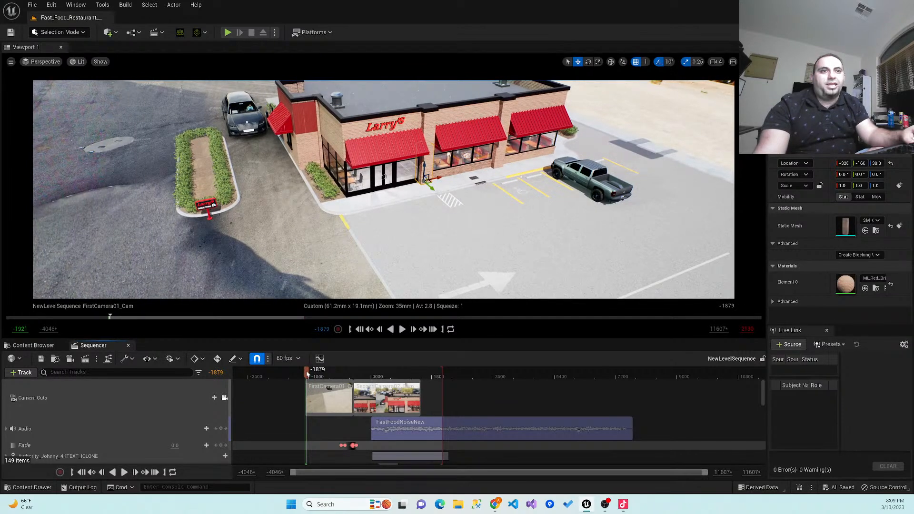